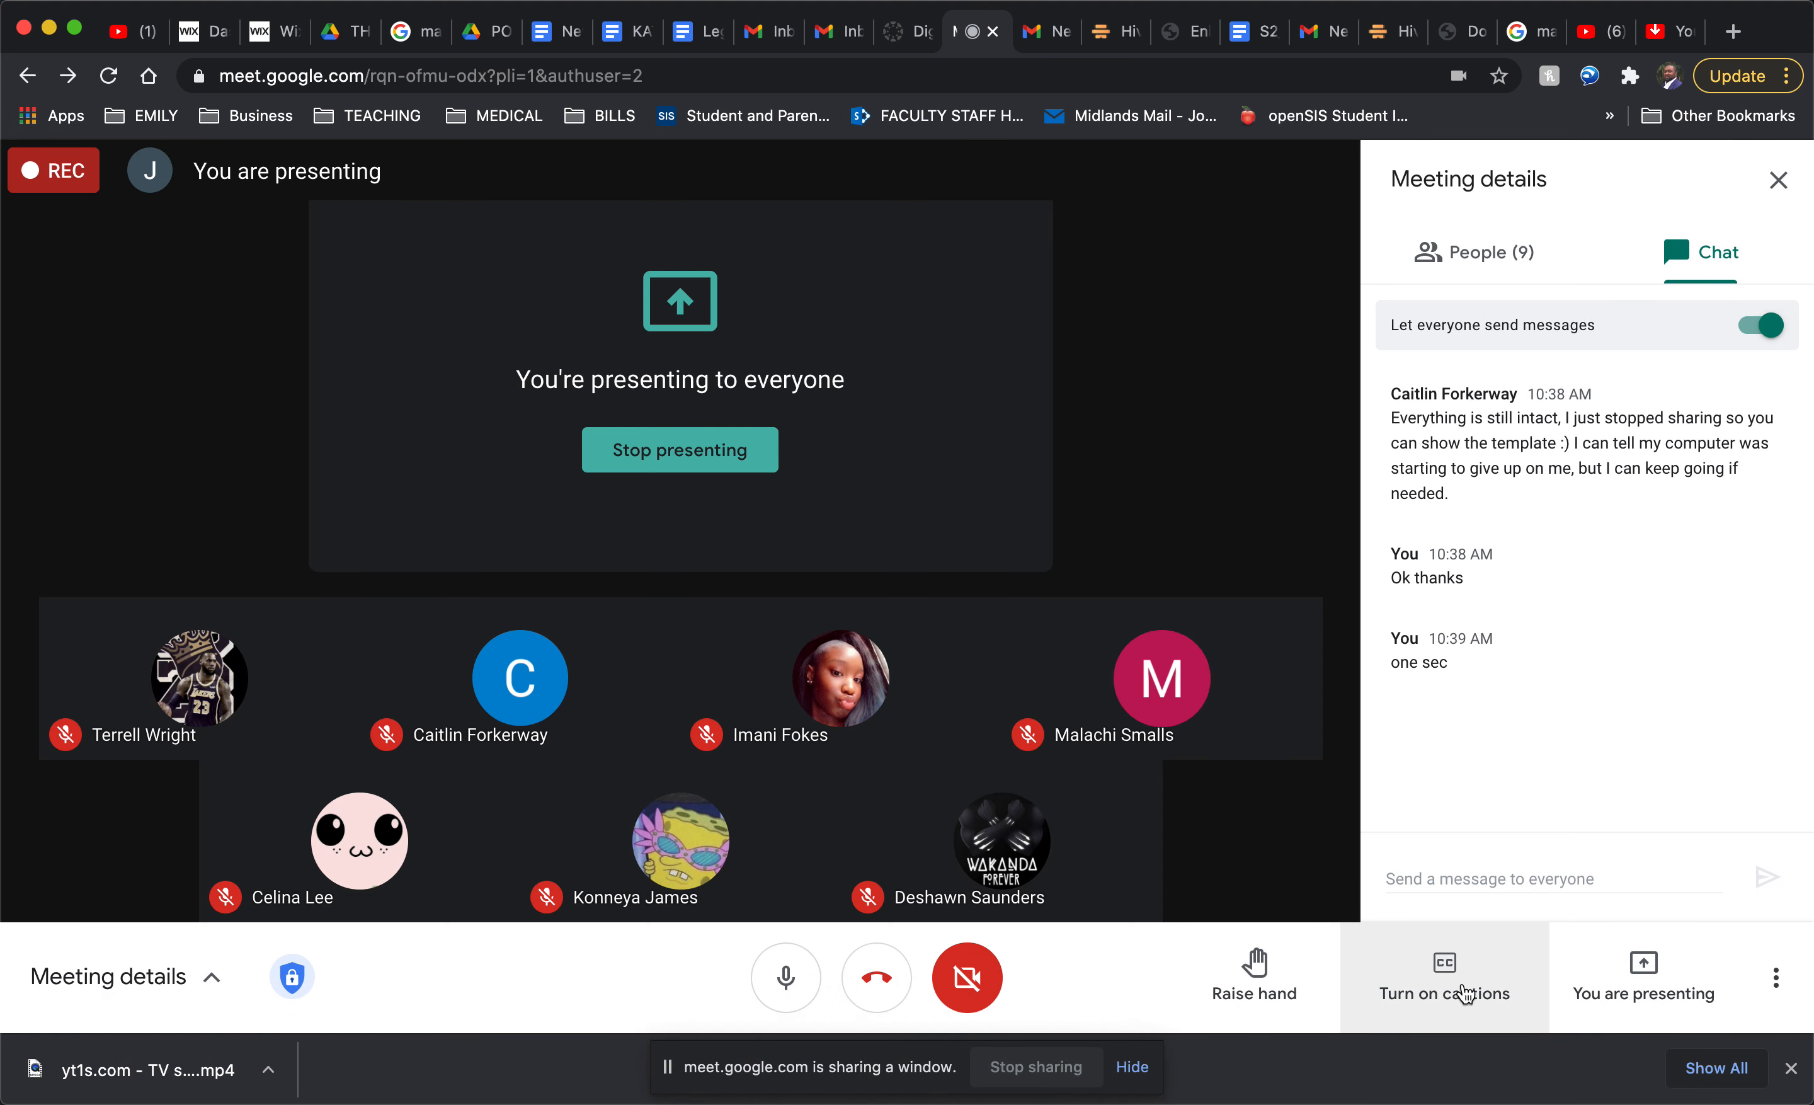
Step: Stop presenting the window, present the entire screen in the meeting instead, and show the participant list
click(1654, 981)
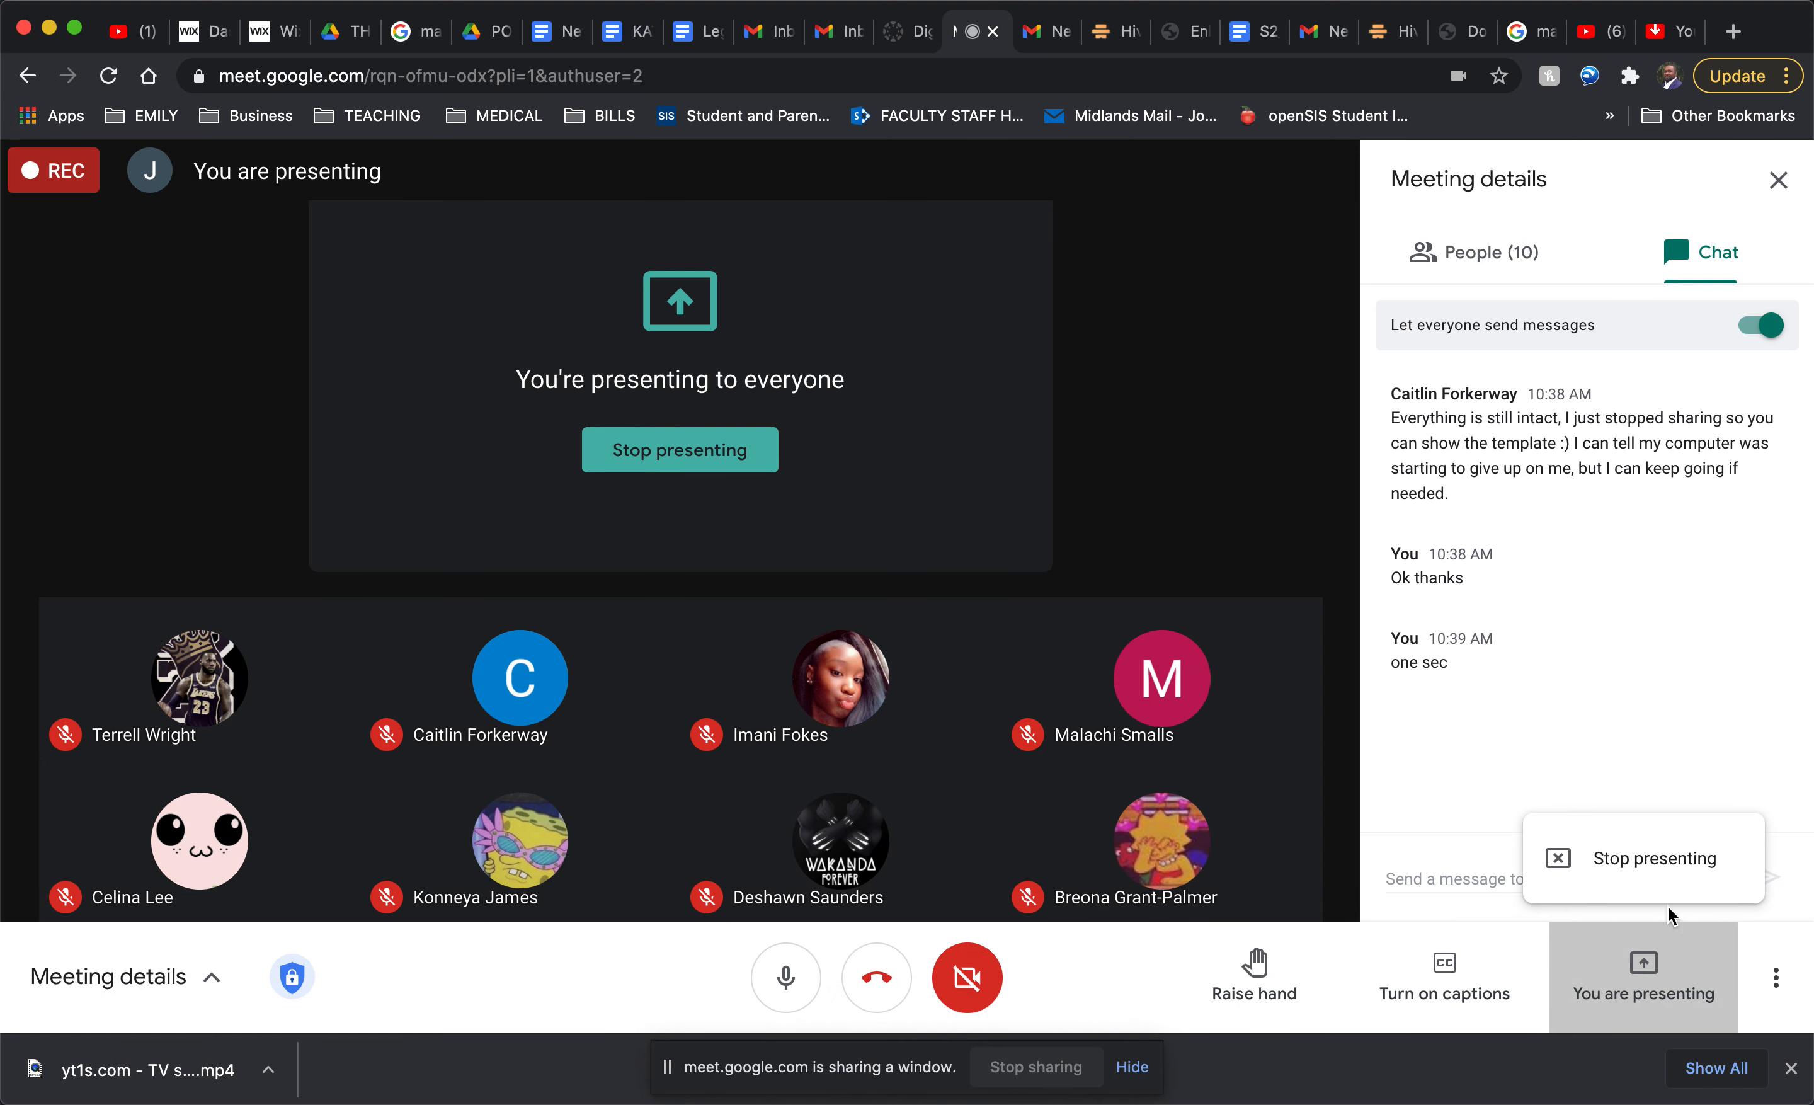
click(1669, 884)
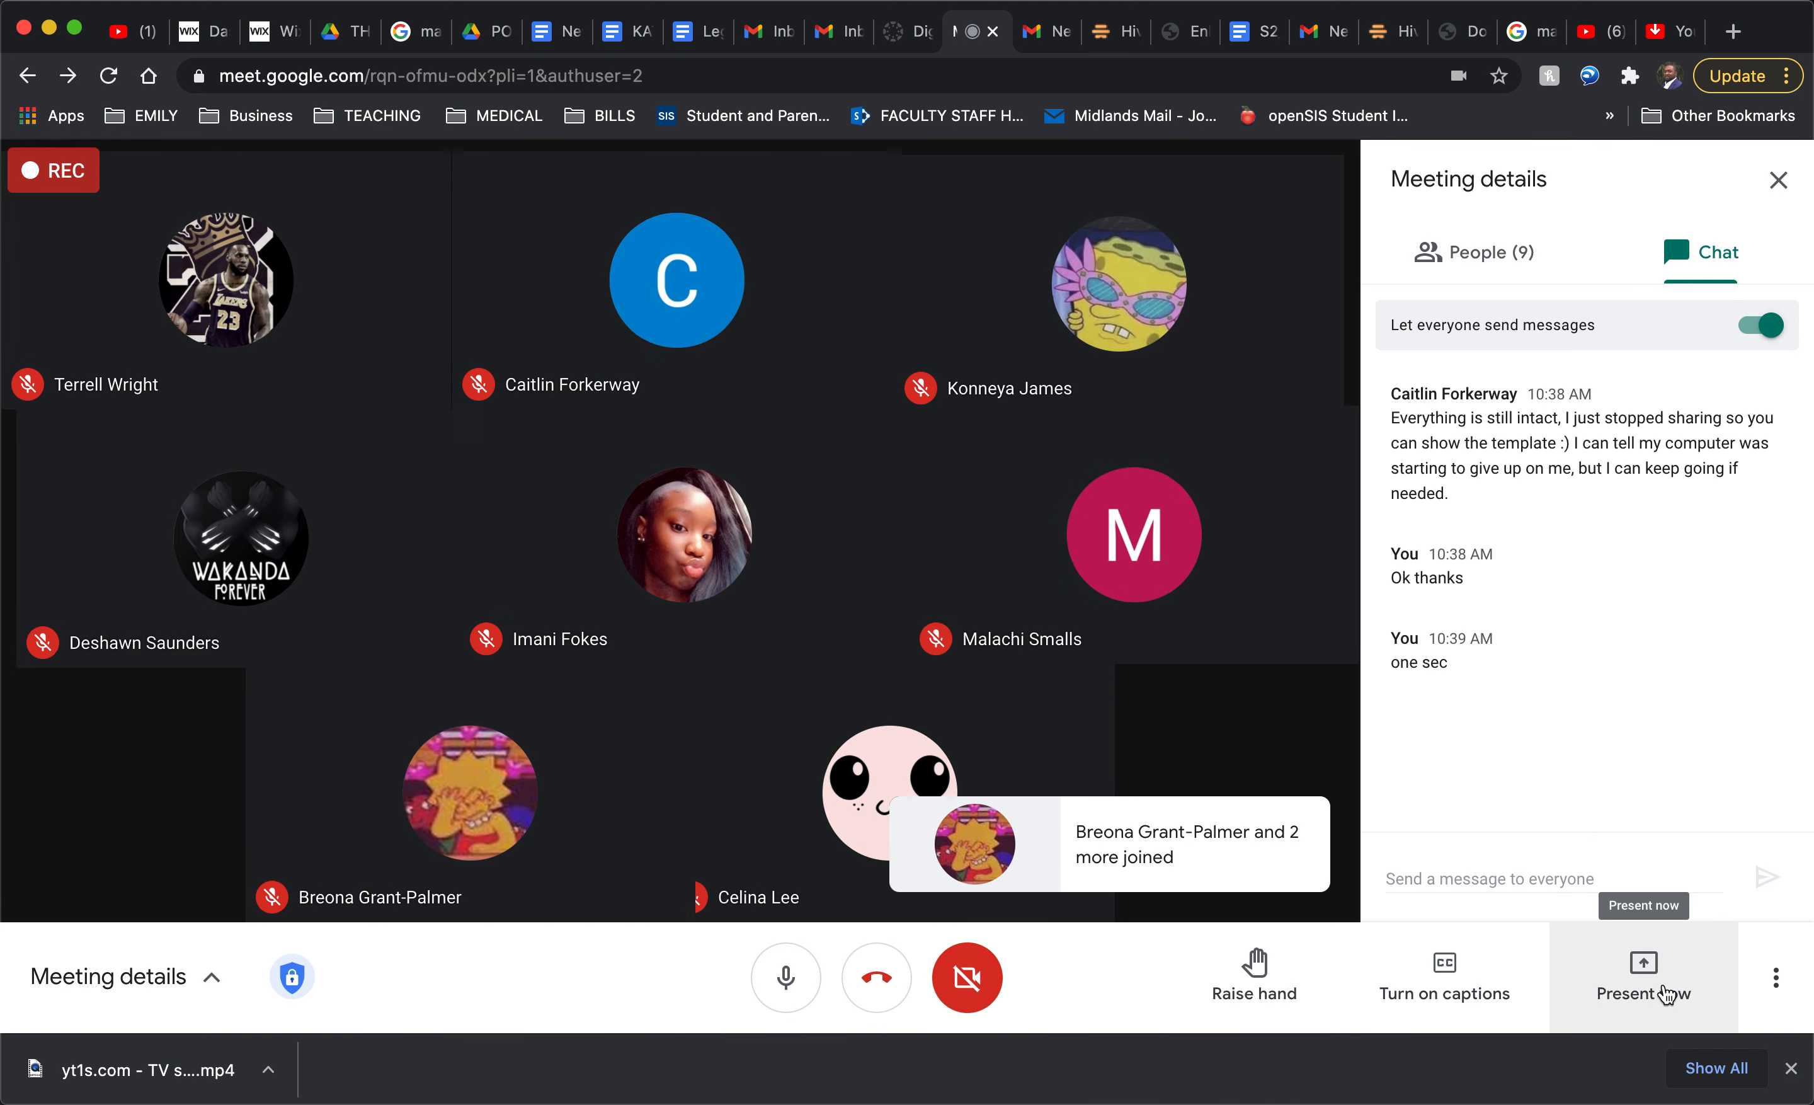
click(1667, 994)
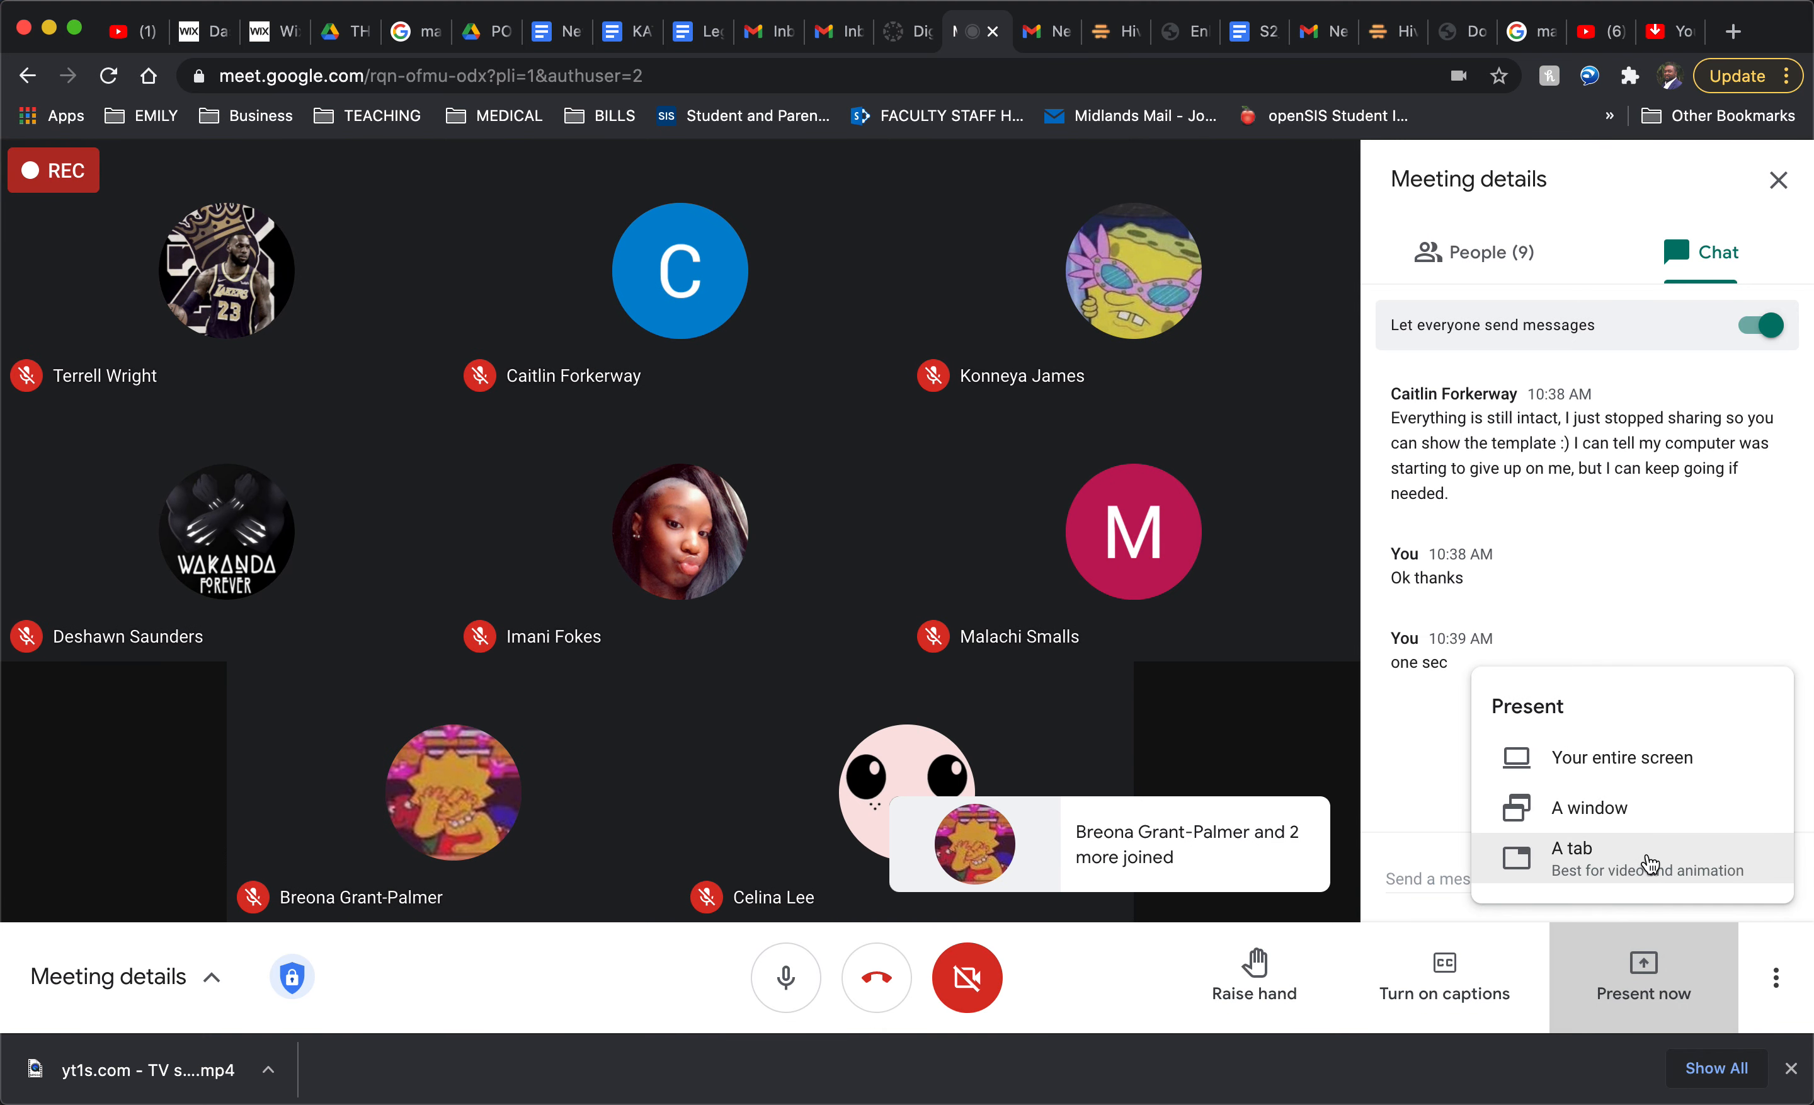
click(1649, 759)
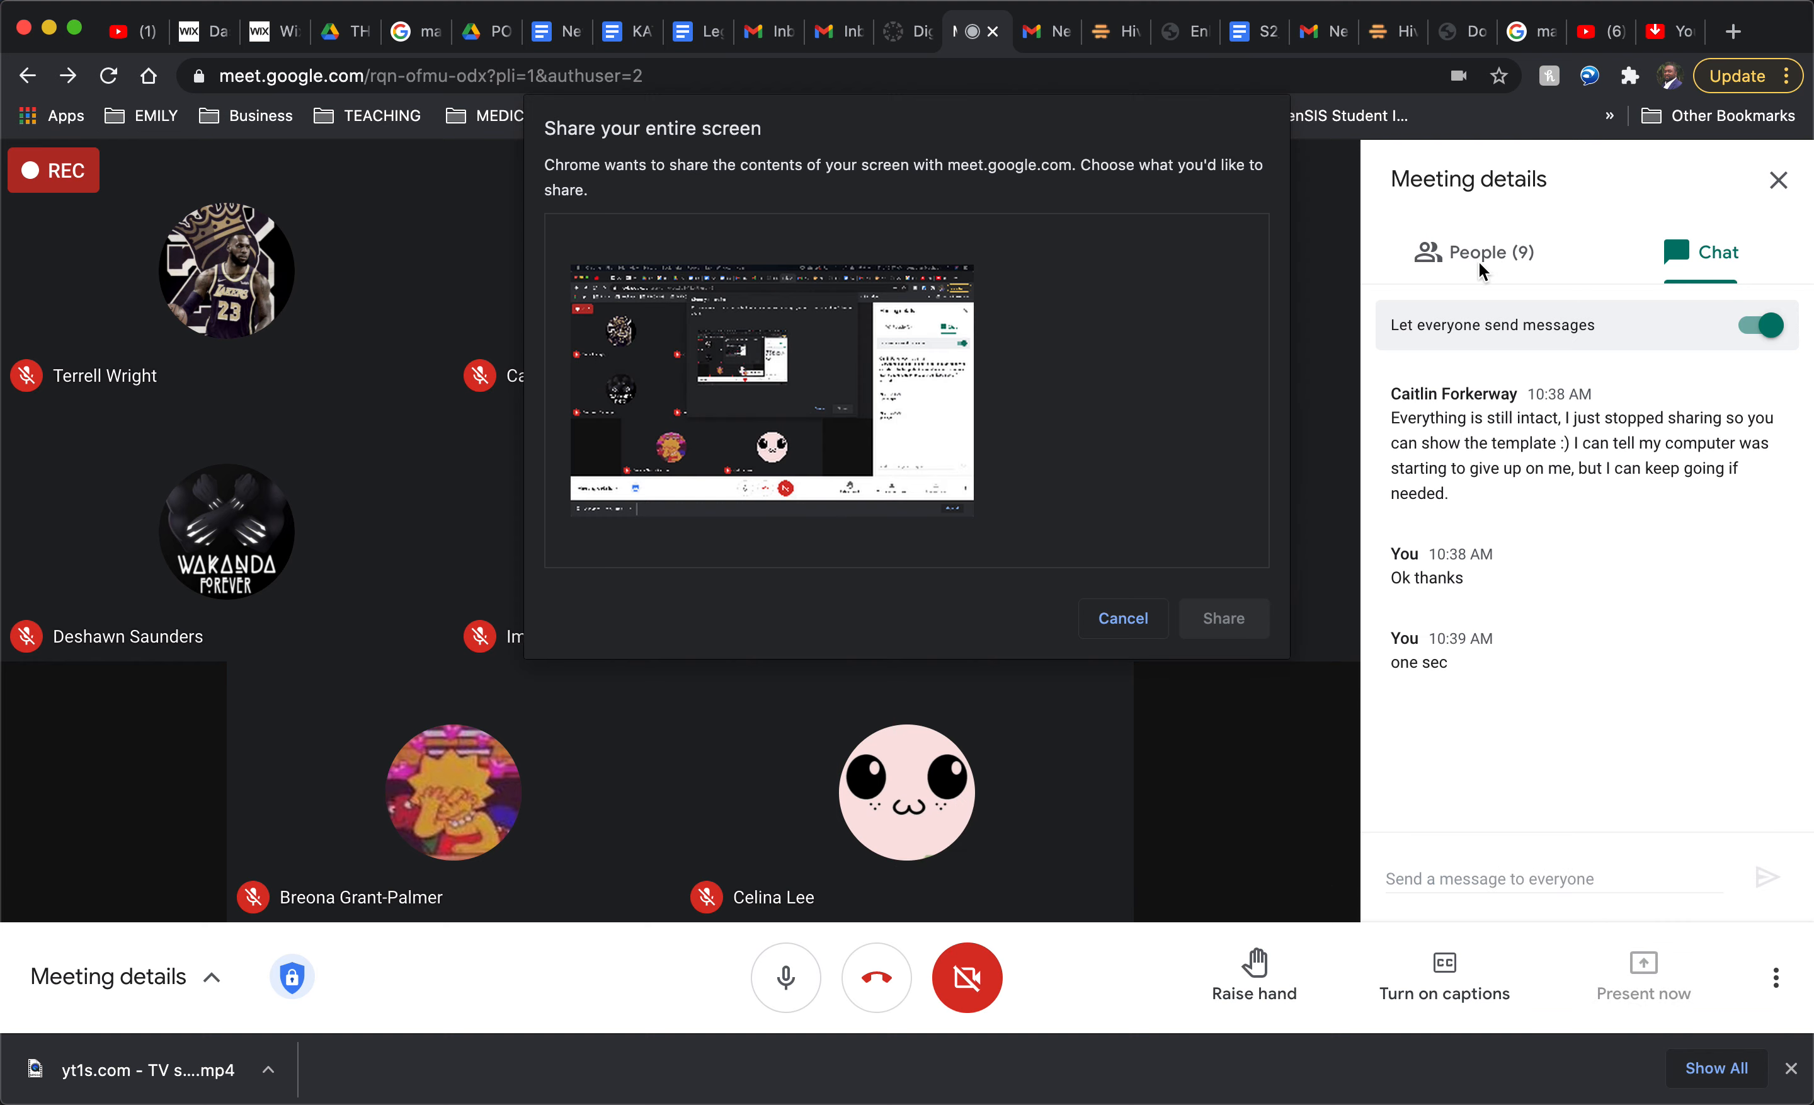
click(938, 490)
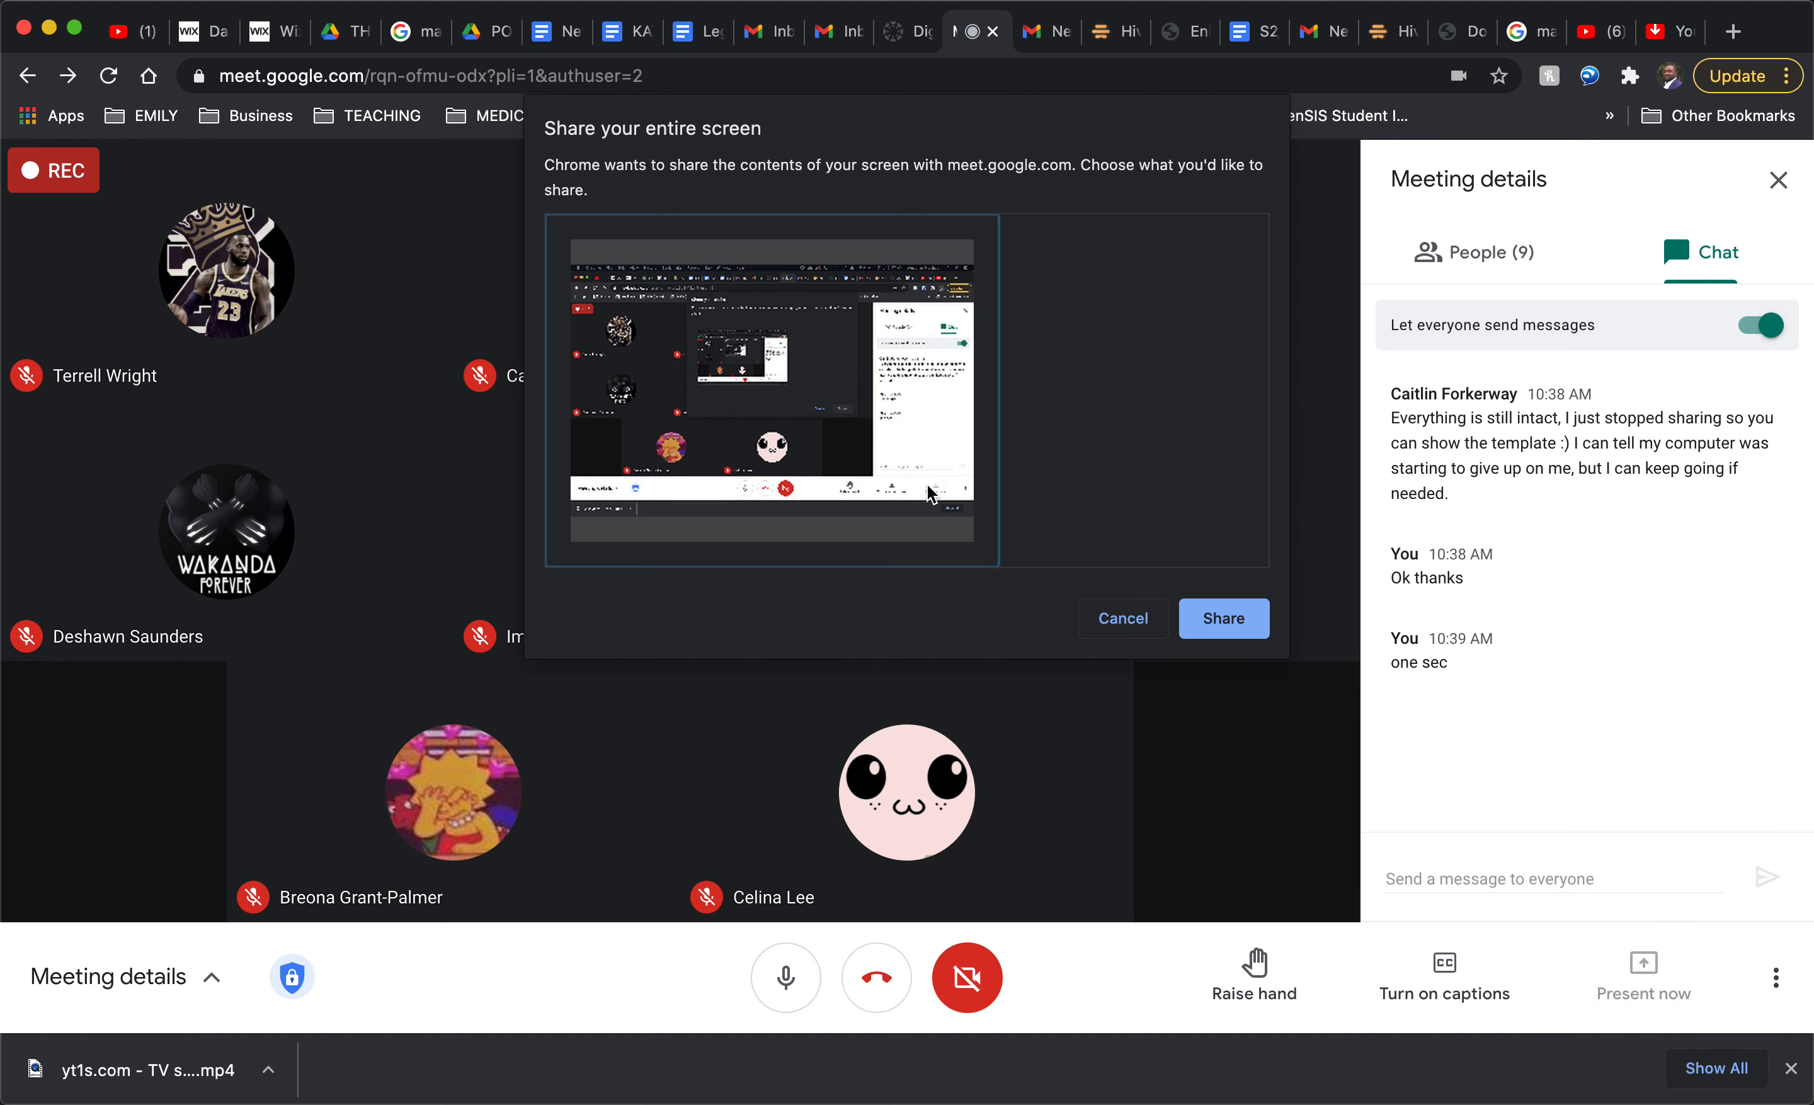
click(1220, 618)
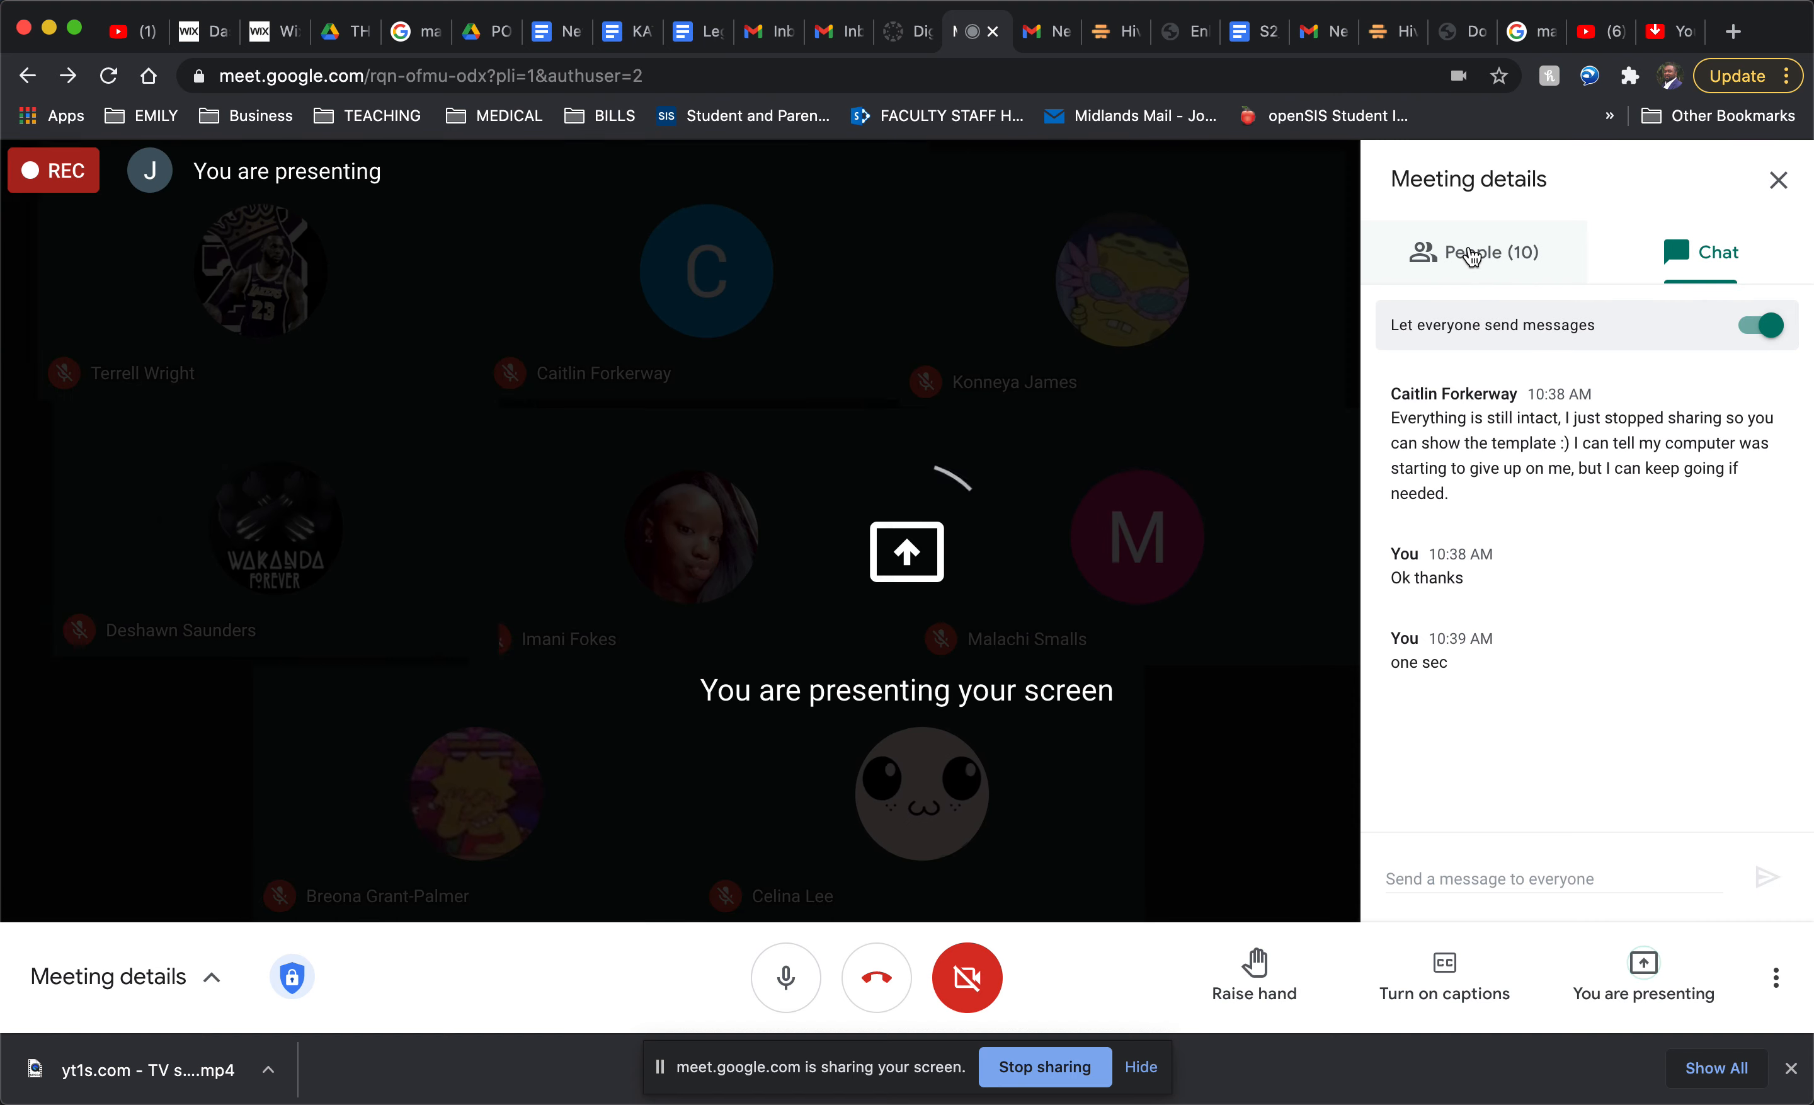
click(1473, 255)
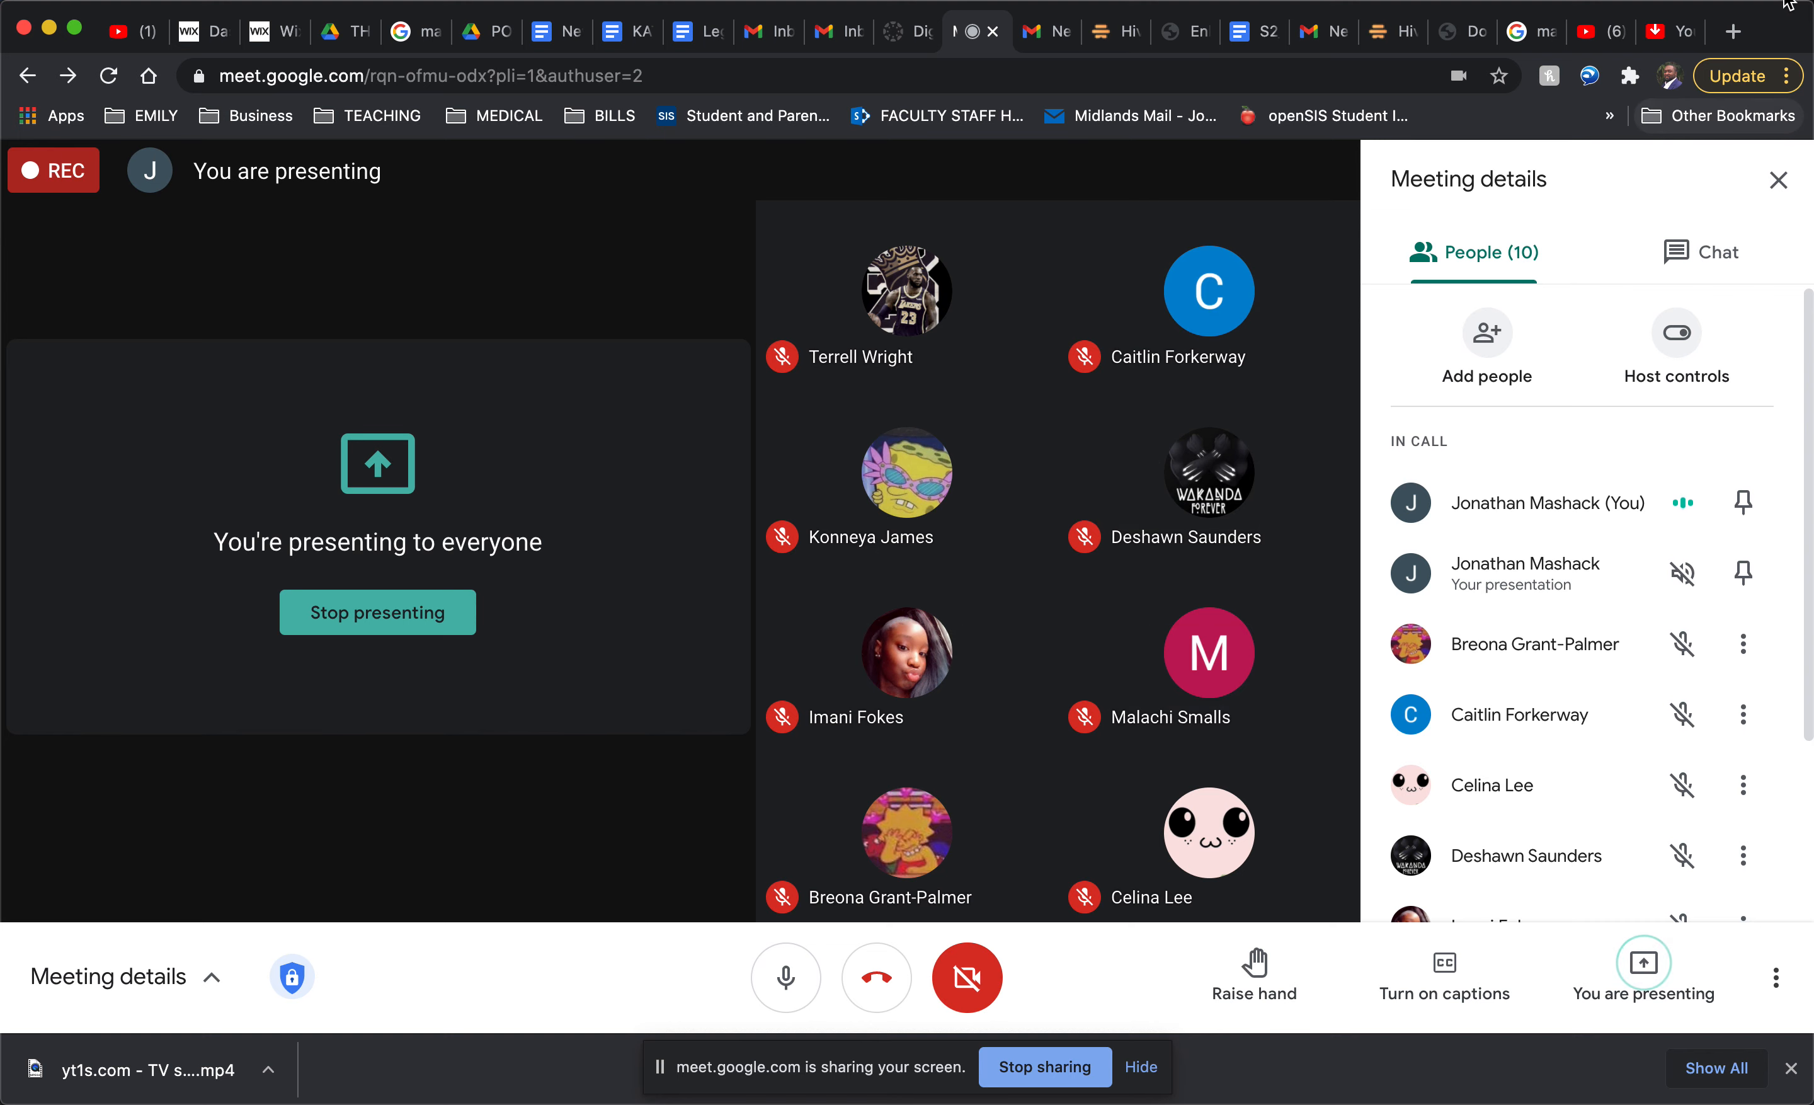
Step: Search Google for "maya angelou" in a new browser tab and view the image results
click(1733, 32)
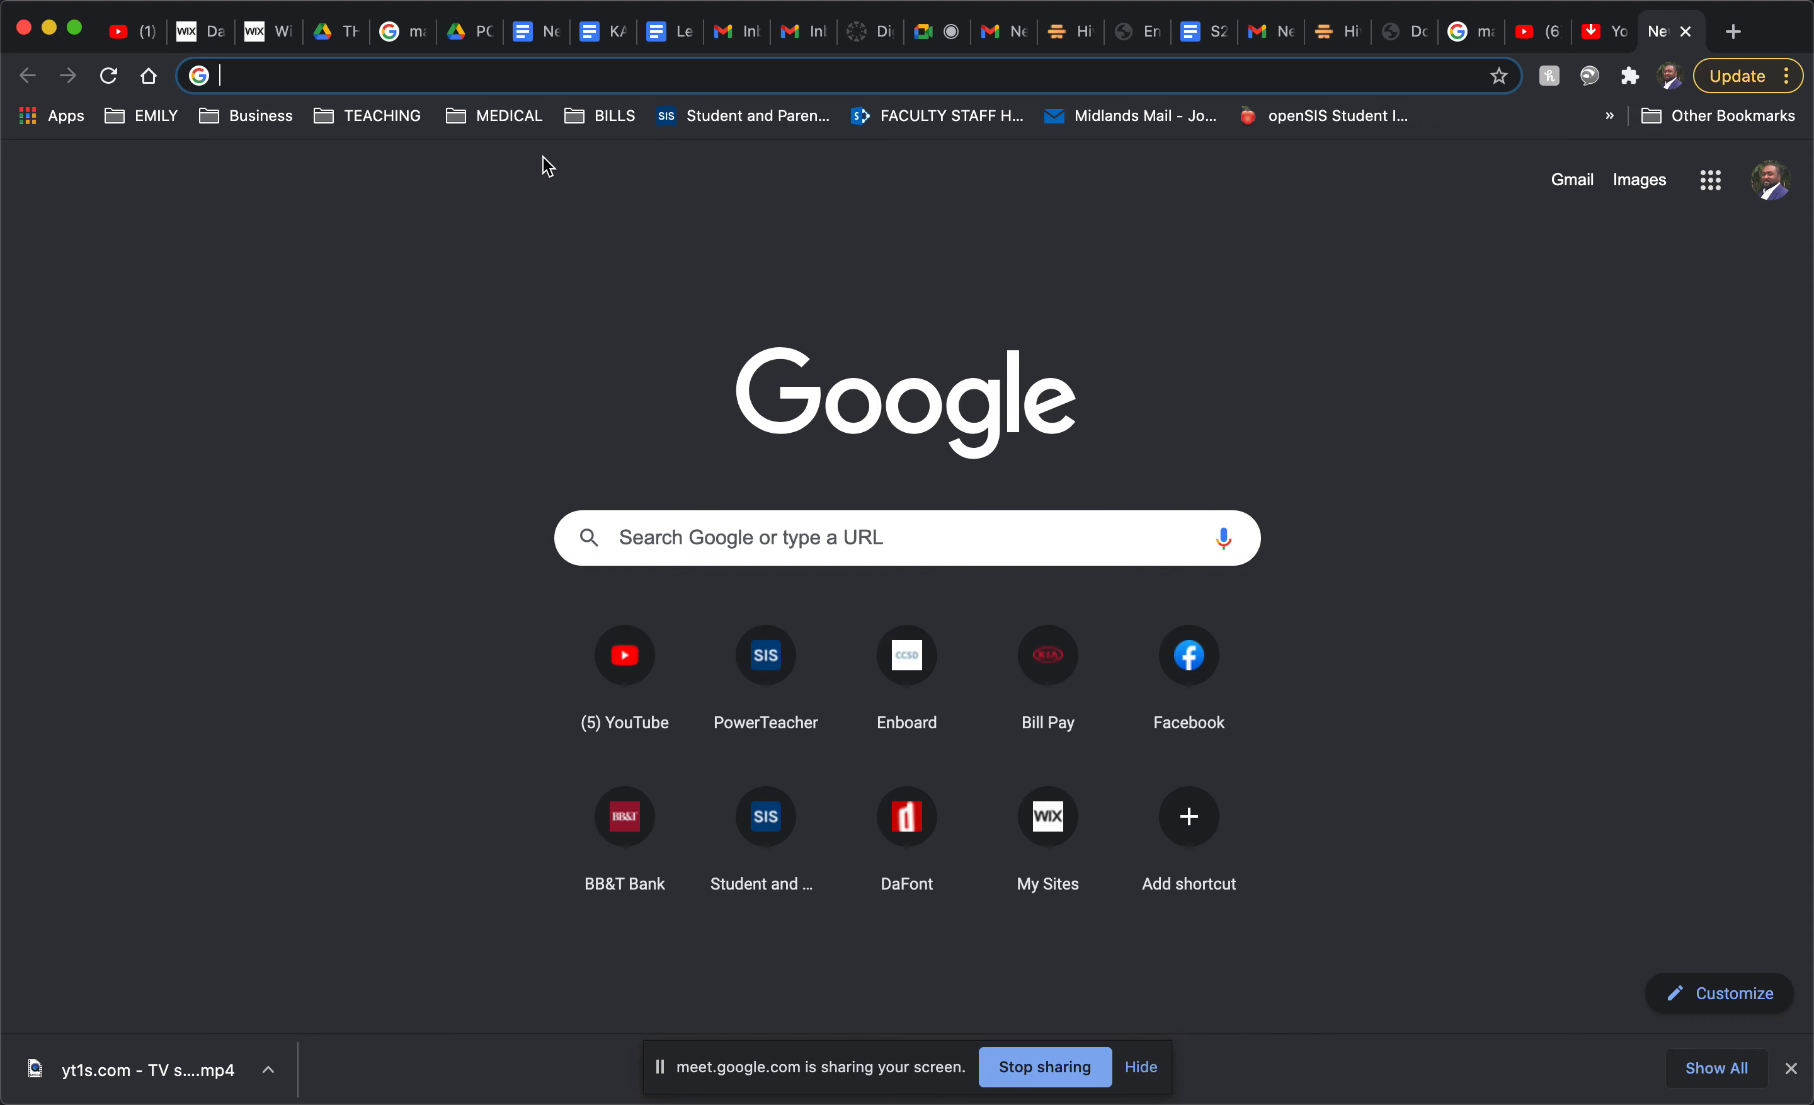
text(maya angelou)
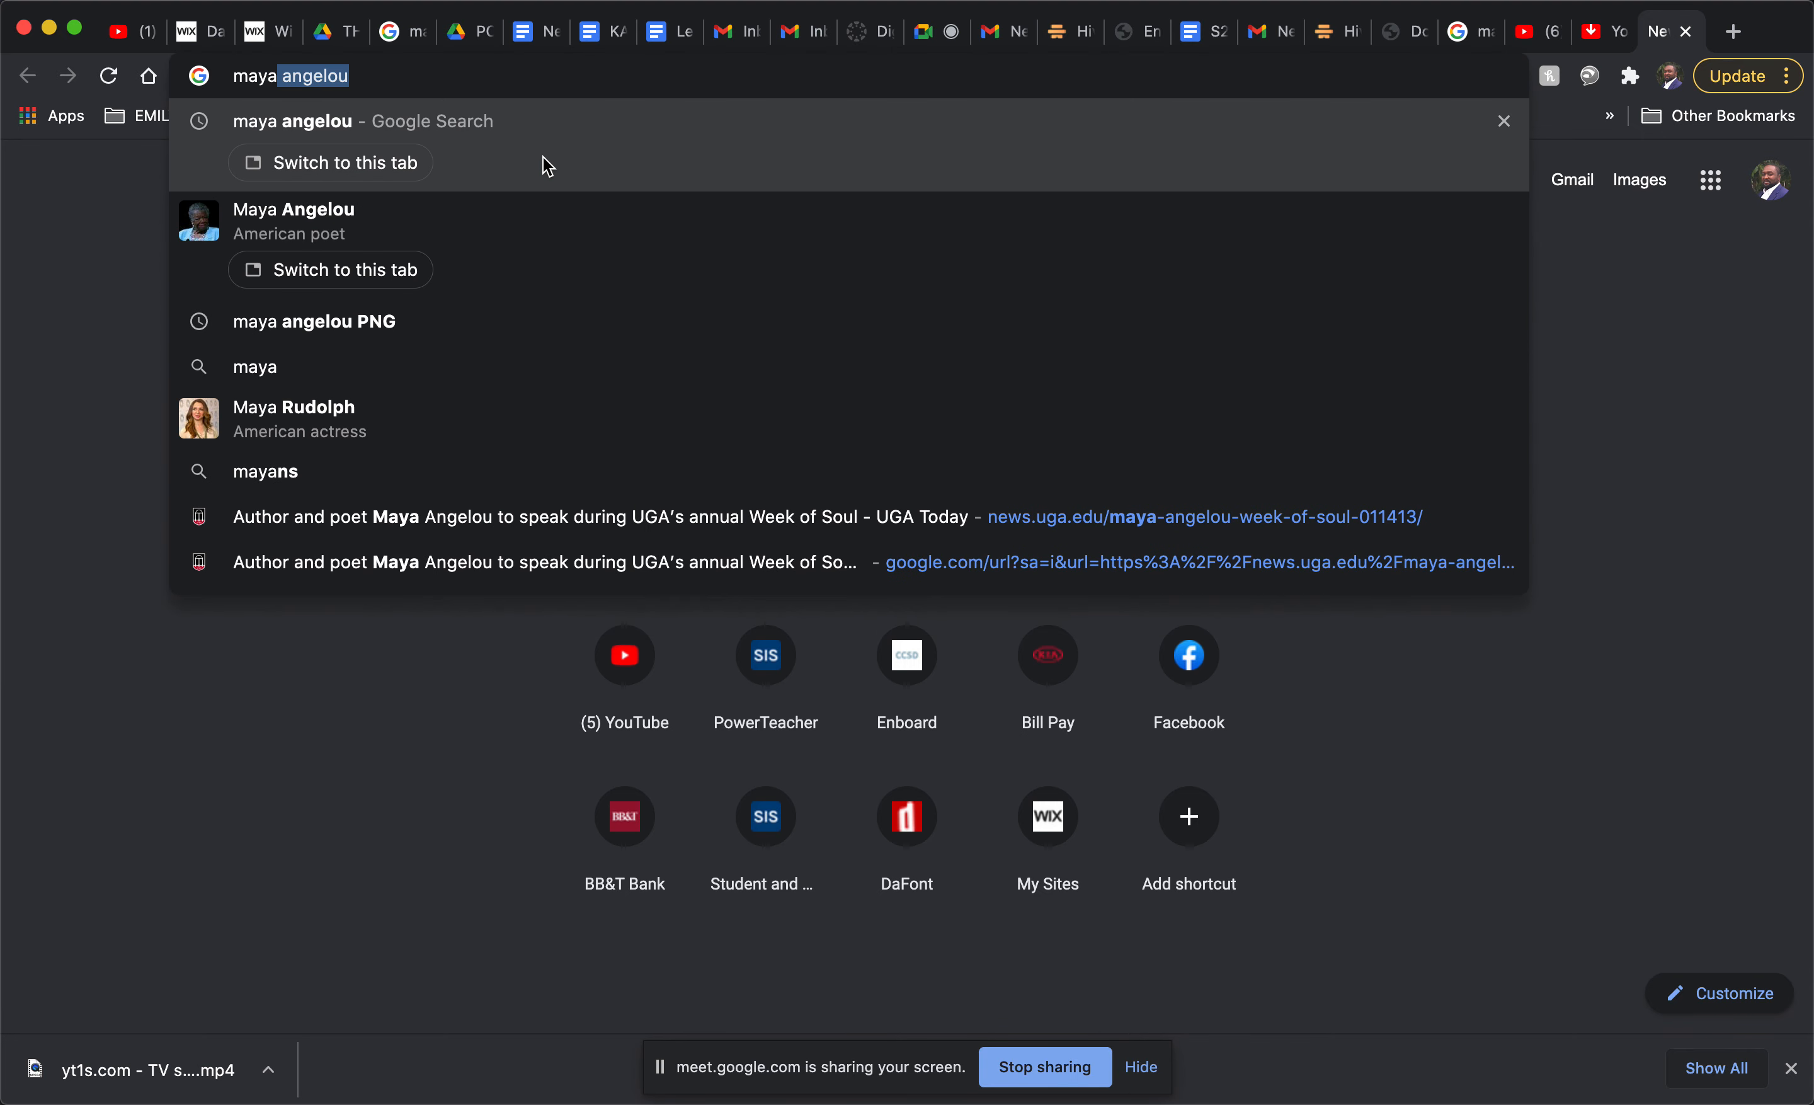
key(Return)
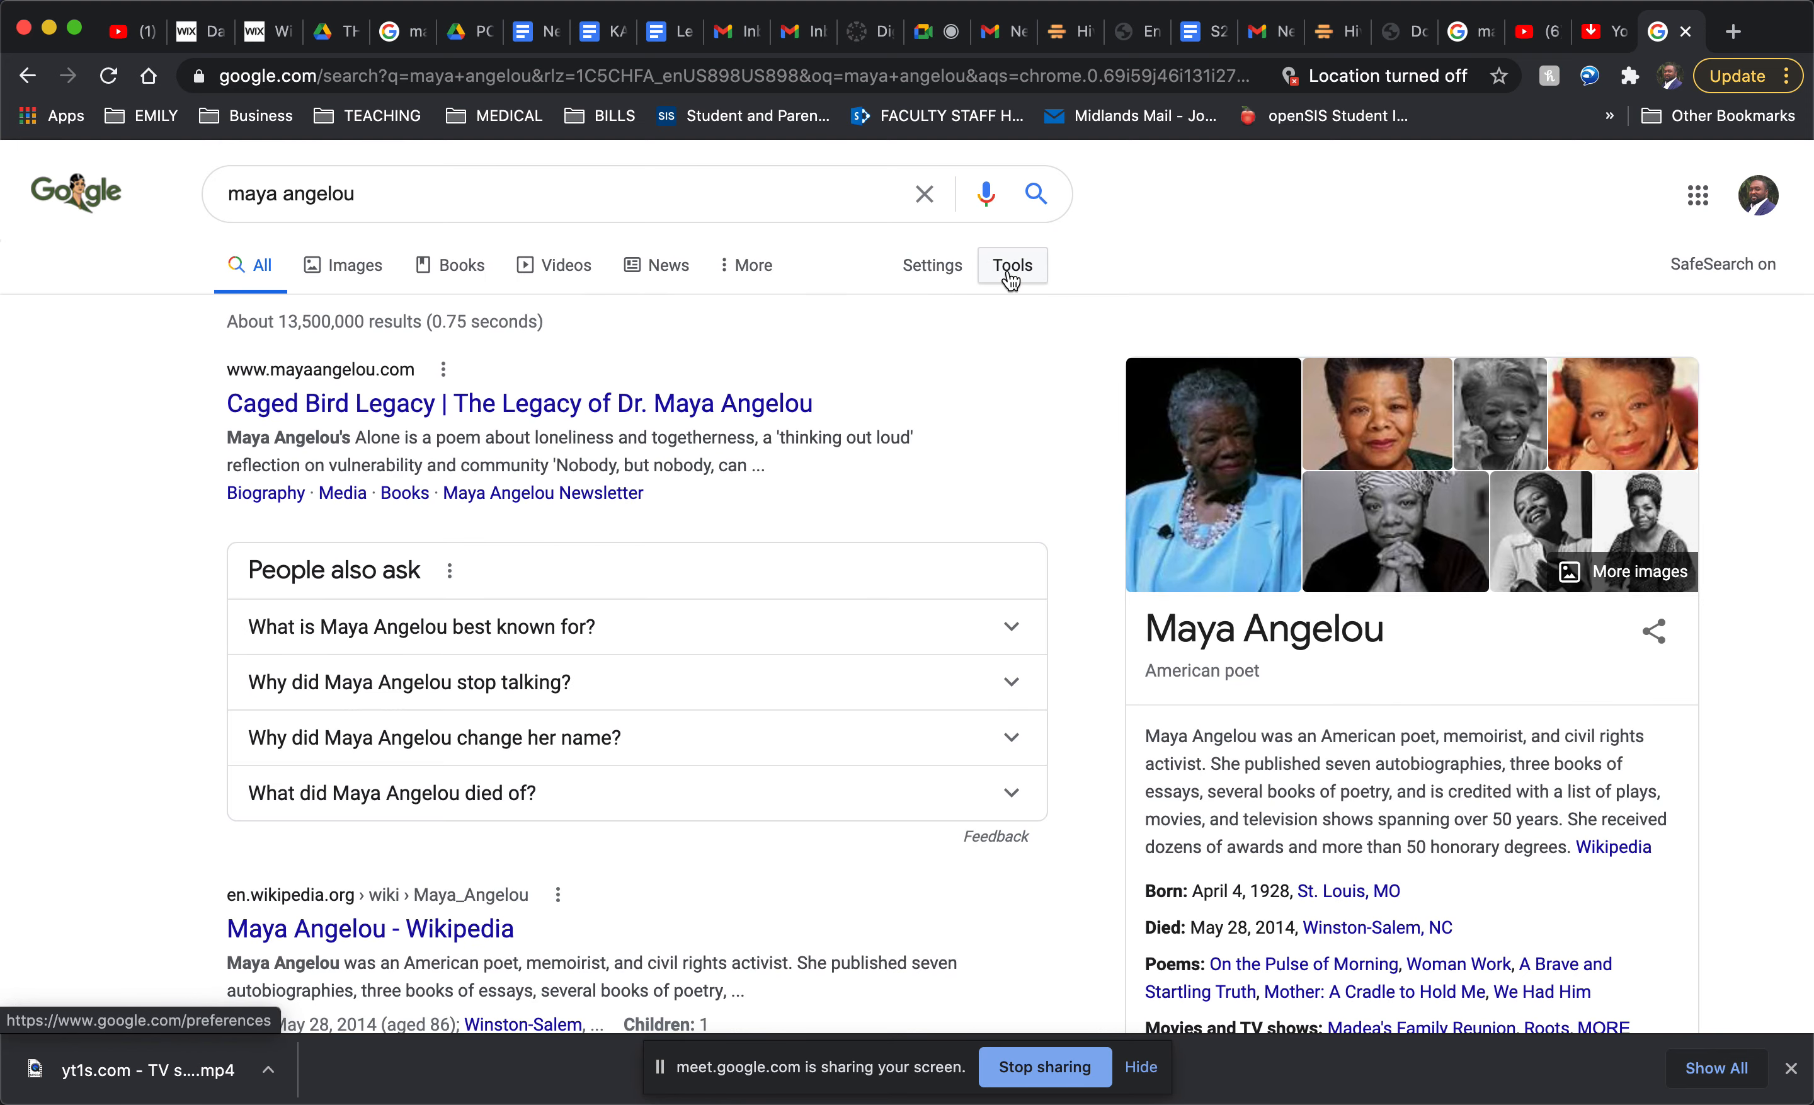
click(355, 263)
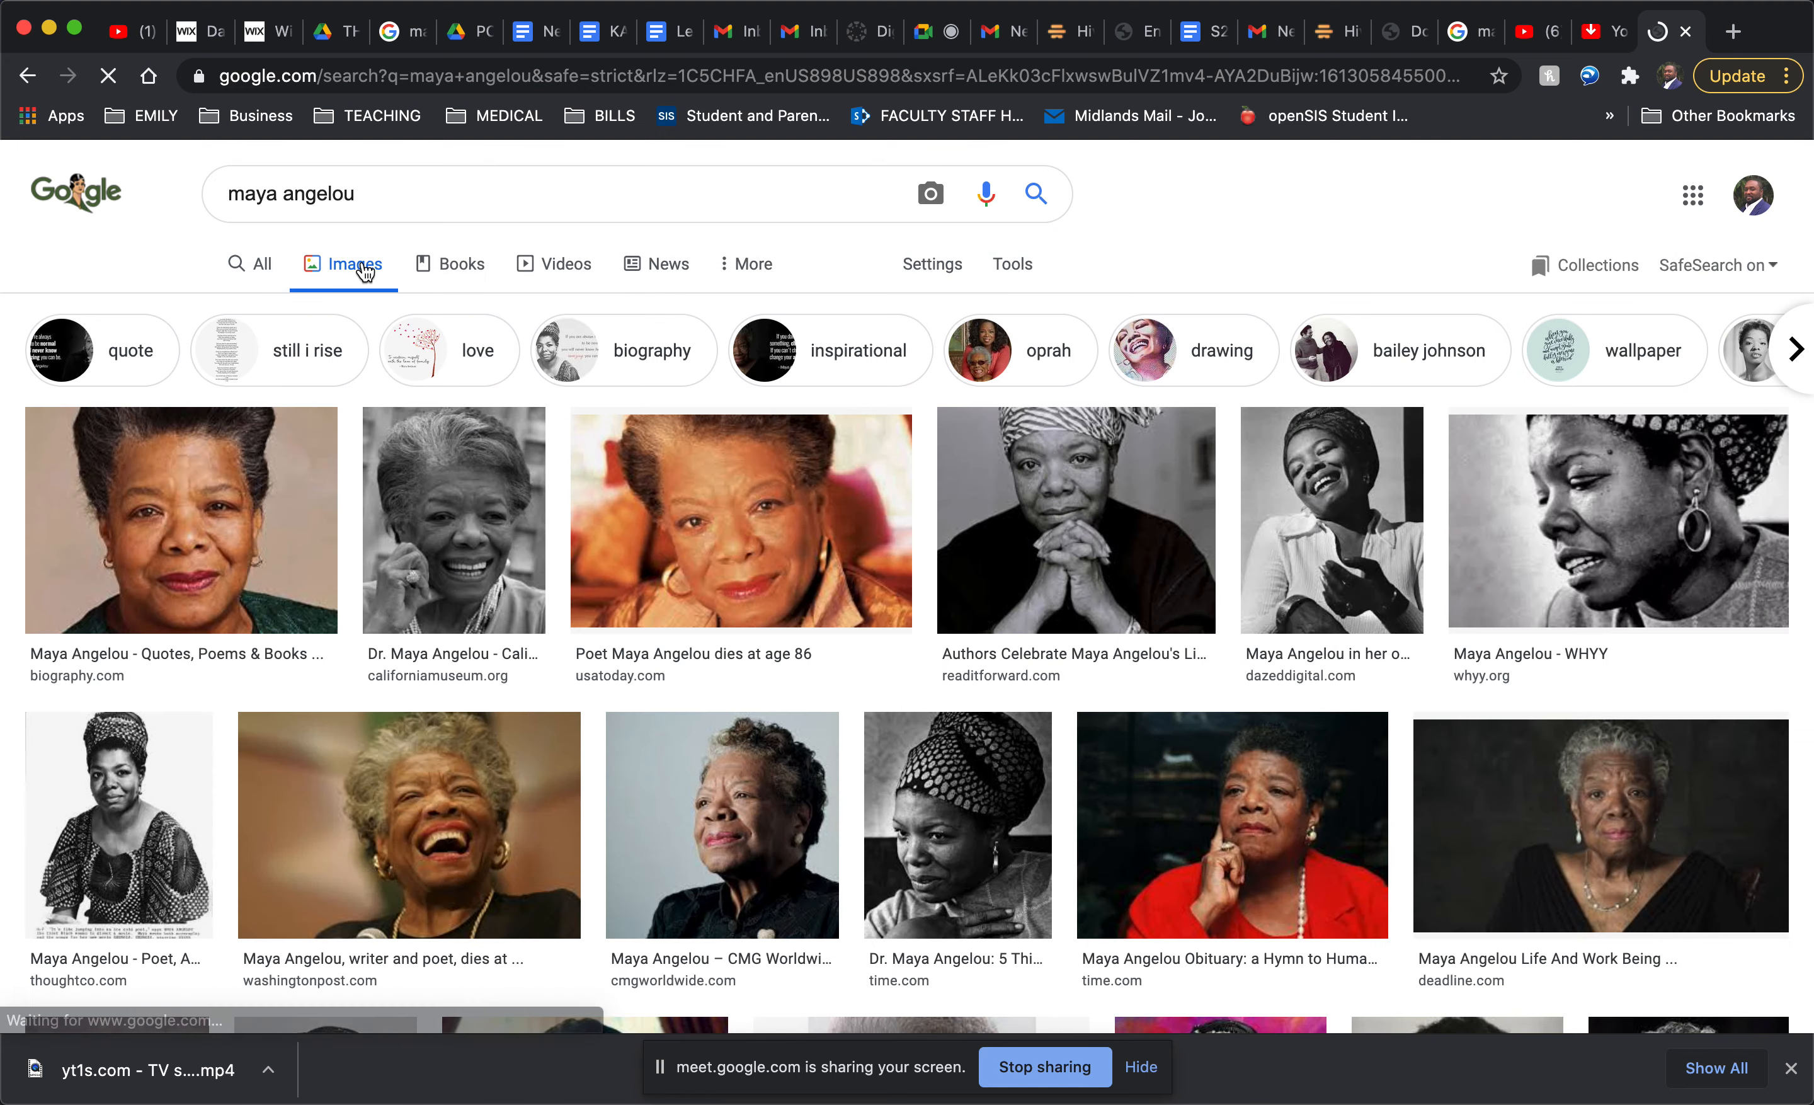
scroll(802, 615, down, 1)
scroll(802, 615, up, 1)
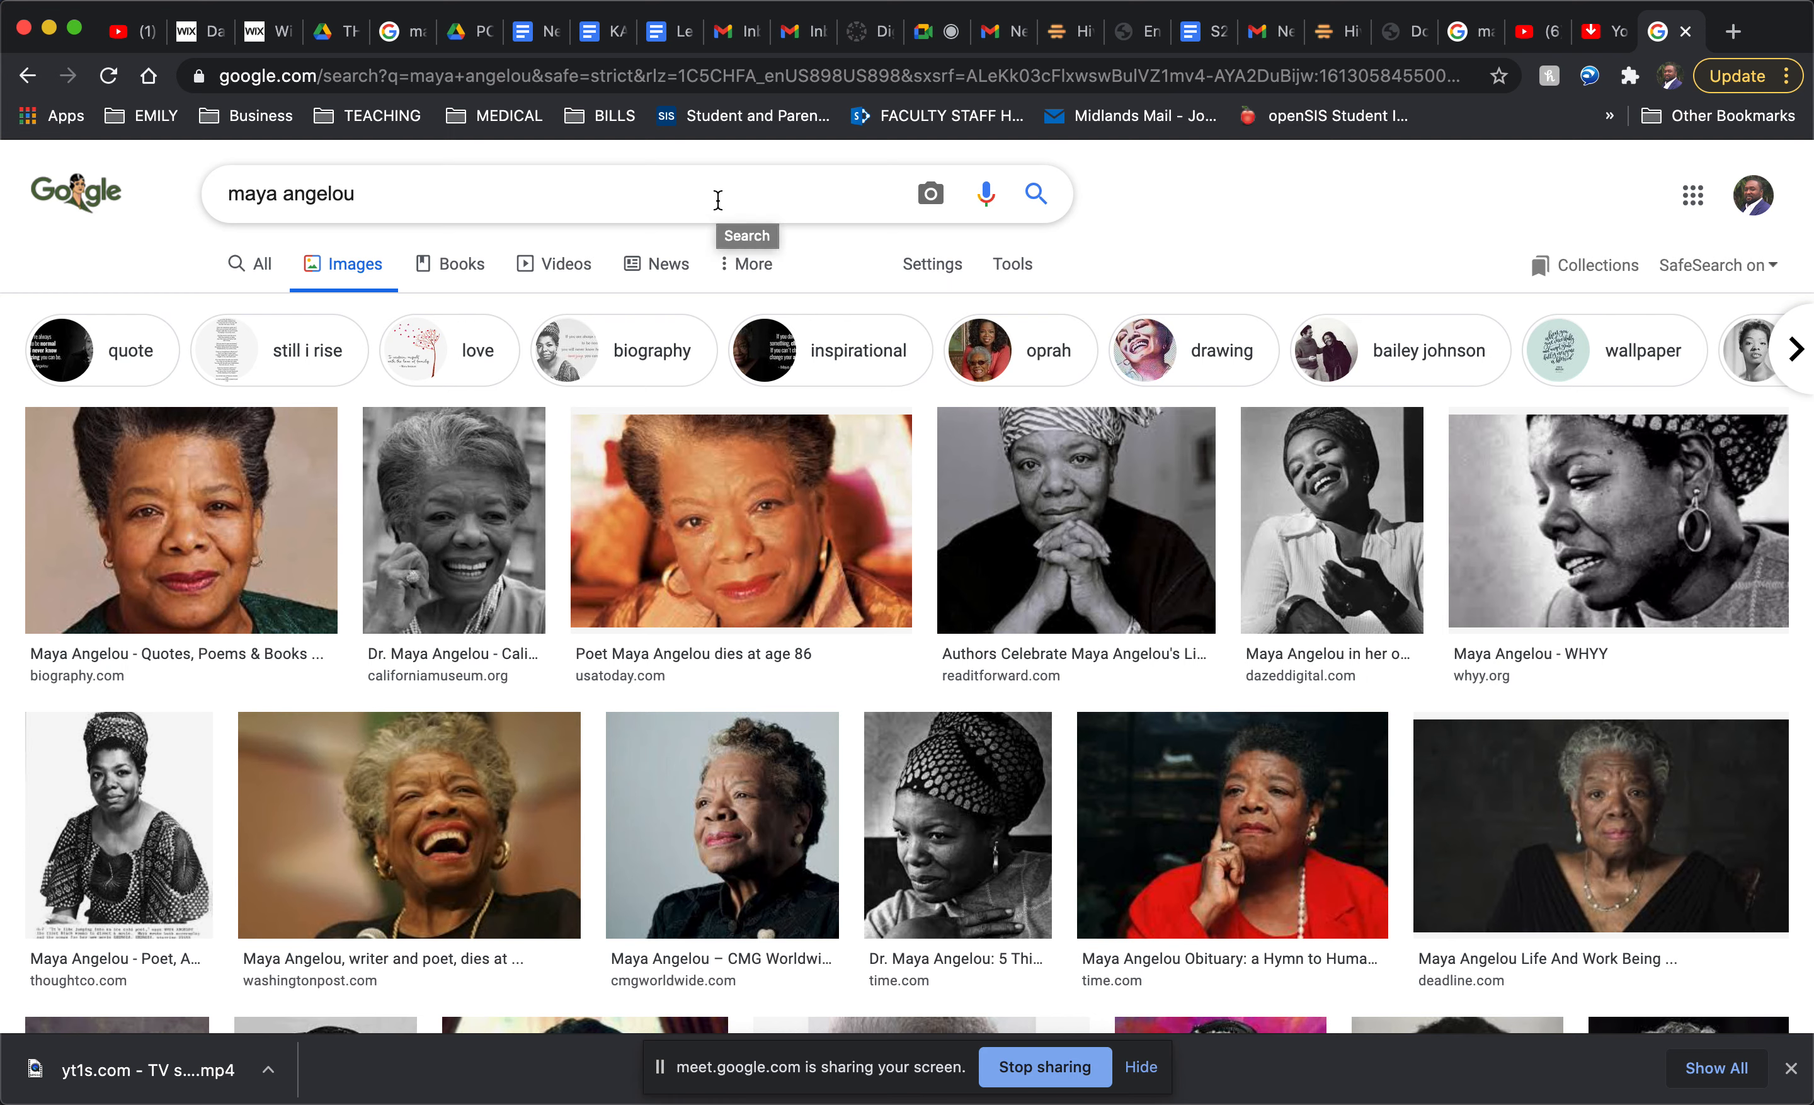
Step: Search the images for "mlk" and browse the results
triple_click(614, 194)
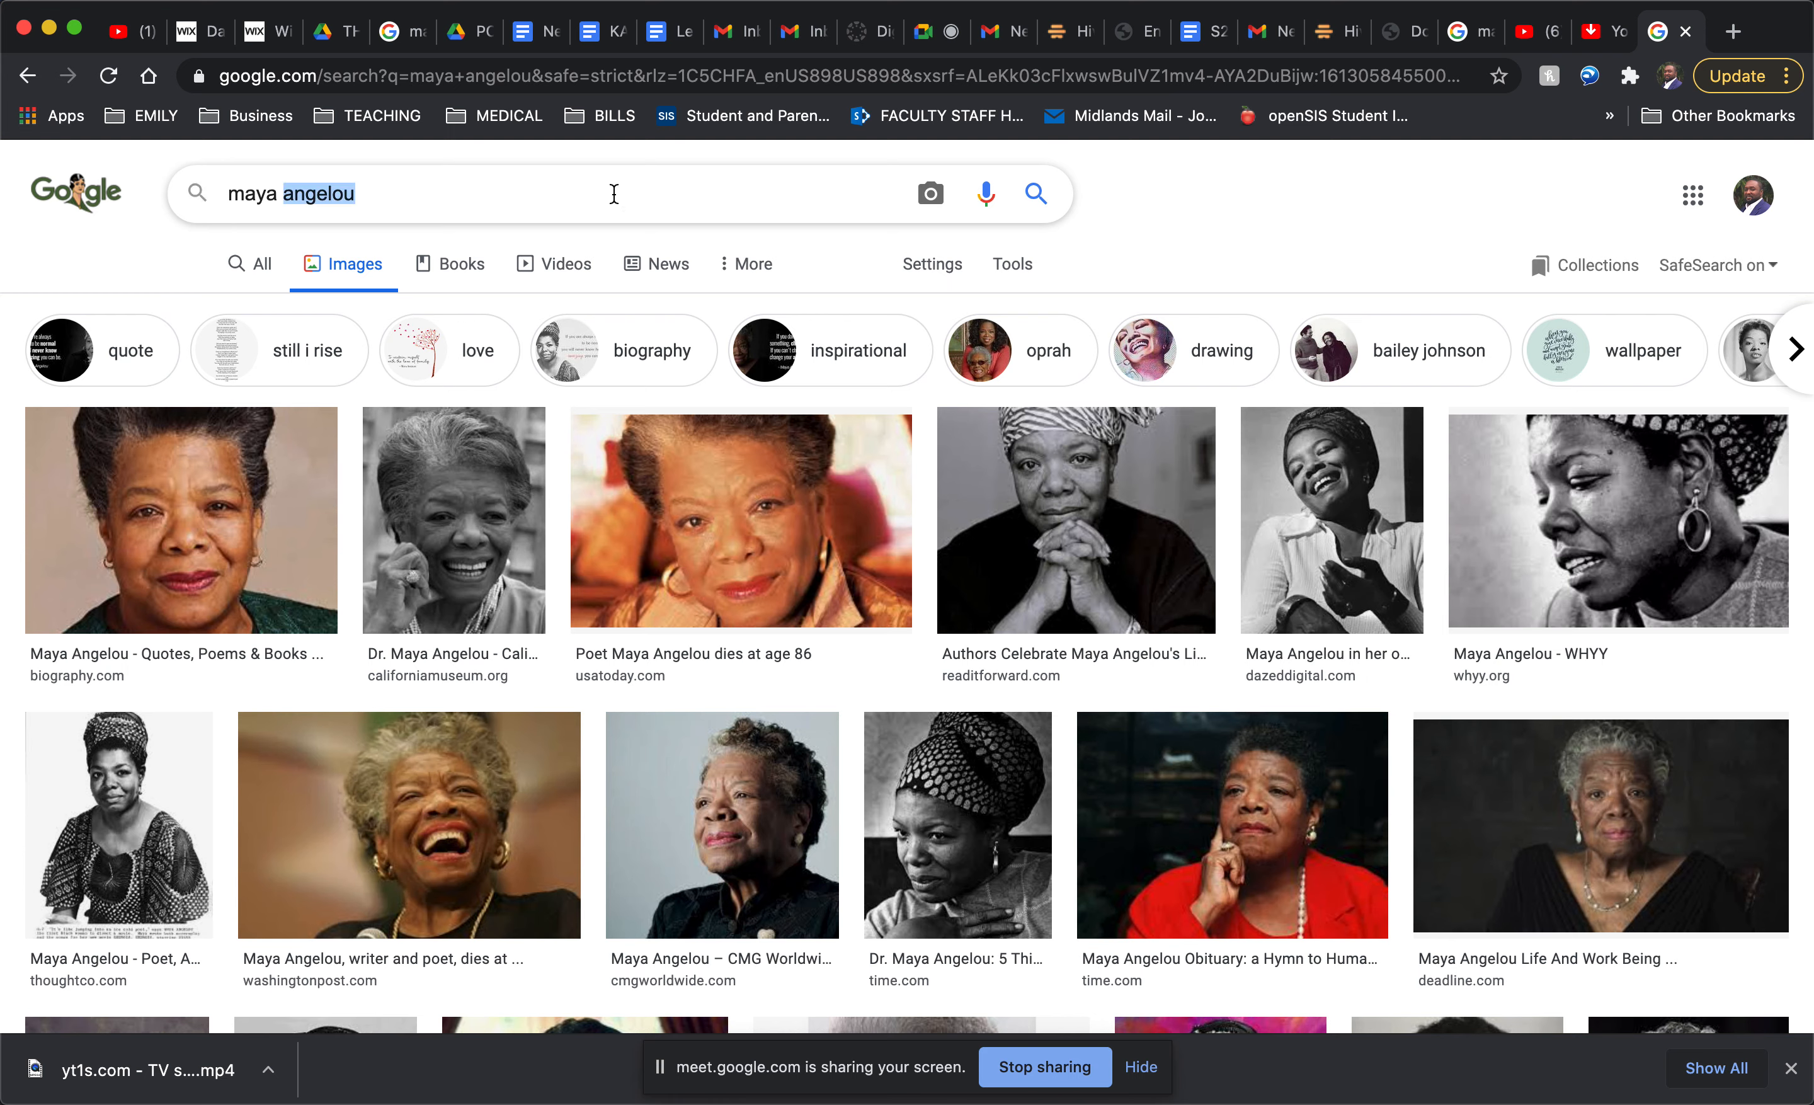
text(mlk)
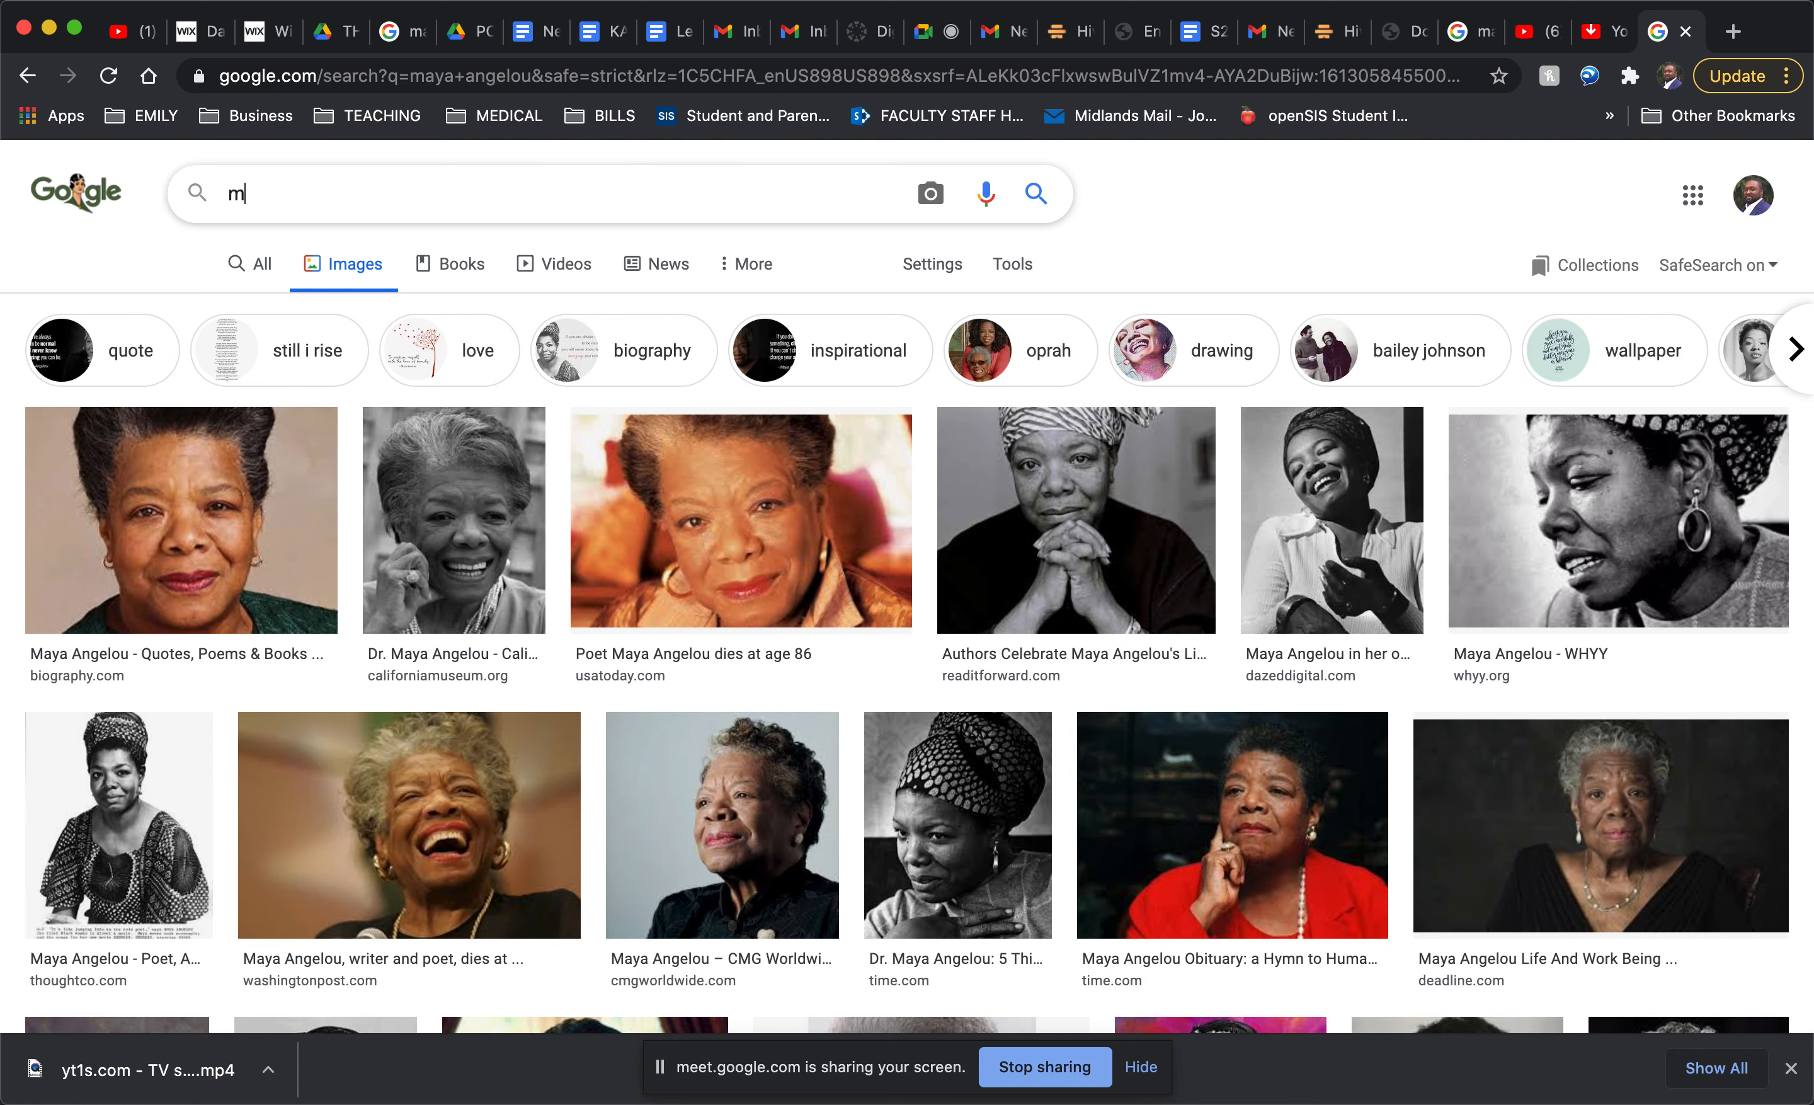
key(Return)
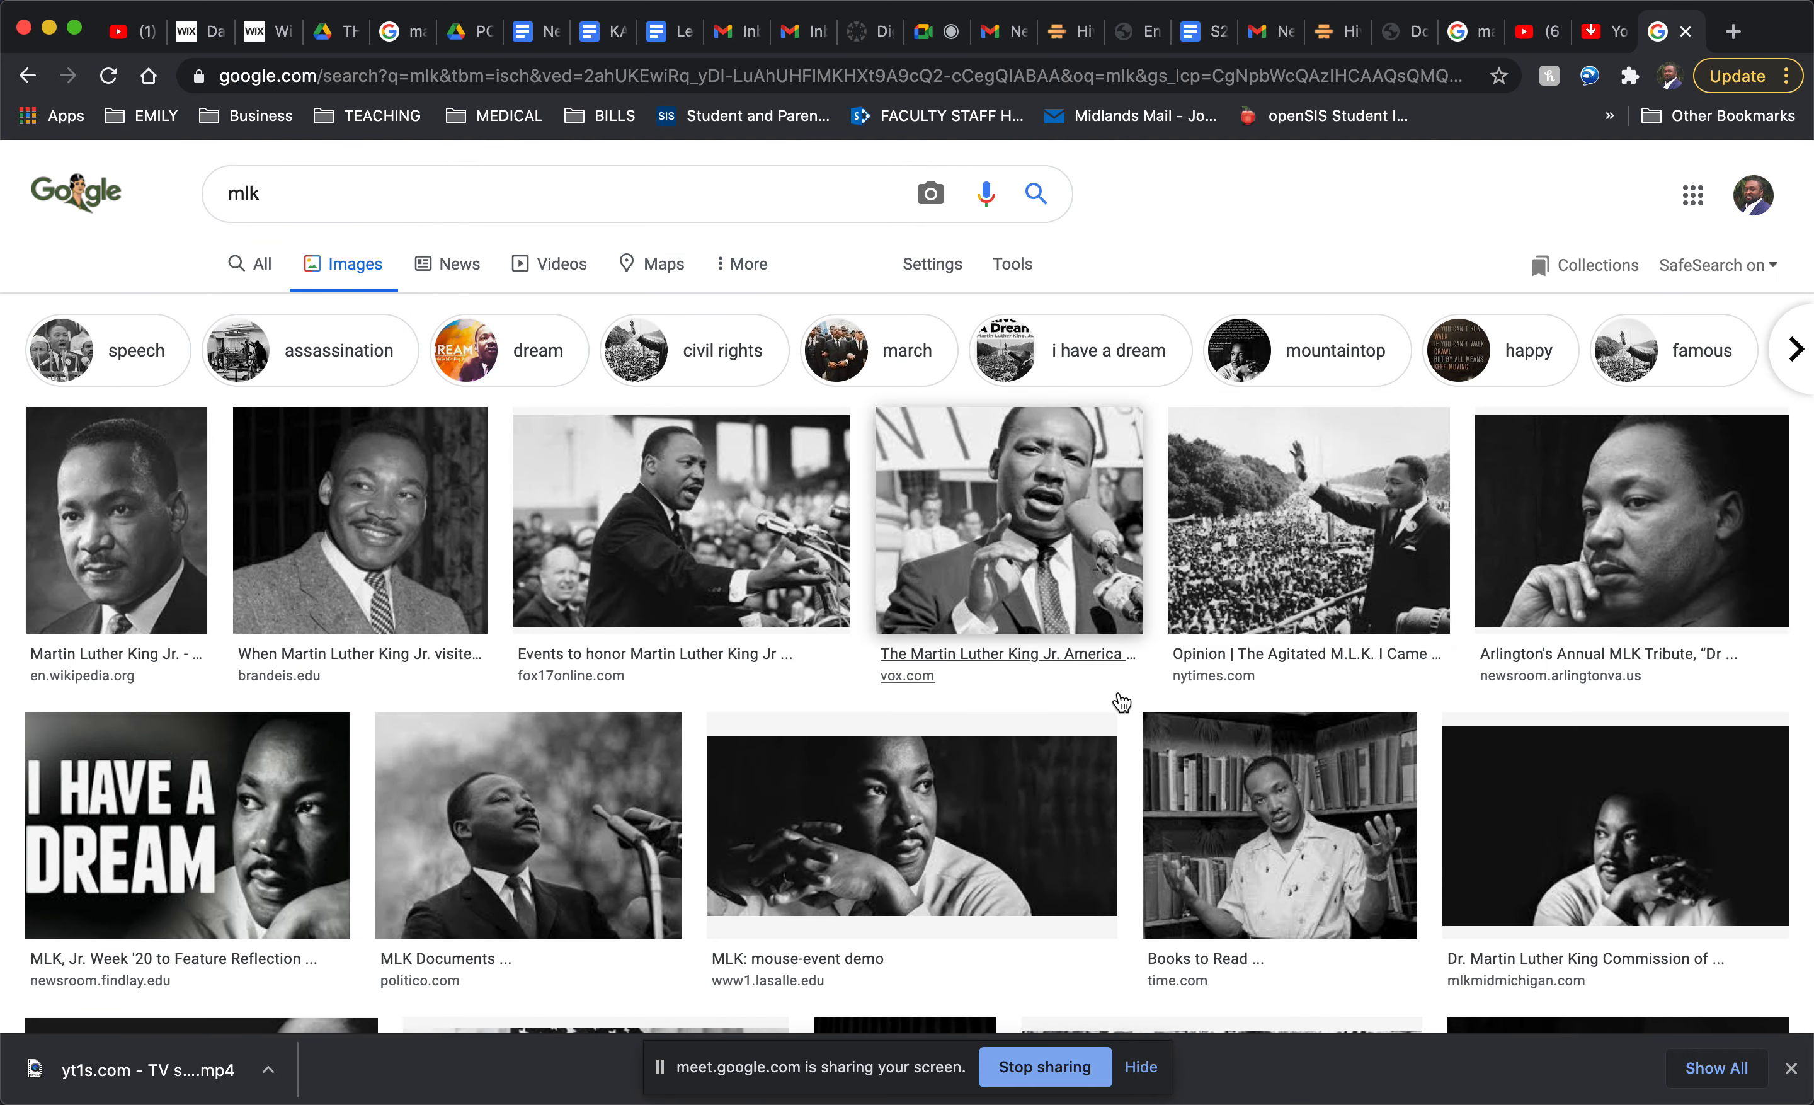
scroll(1161, 770, down, 3)
scroll(1174, 770, up, 1)
scroll(1166, 777, down, 2)
scroll(1167, 777, up, 3)
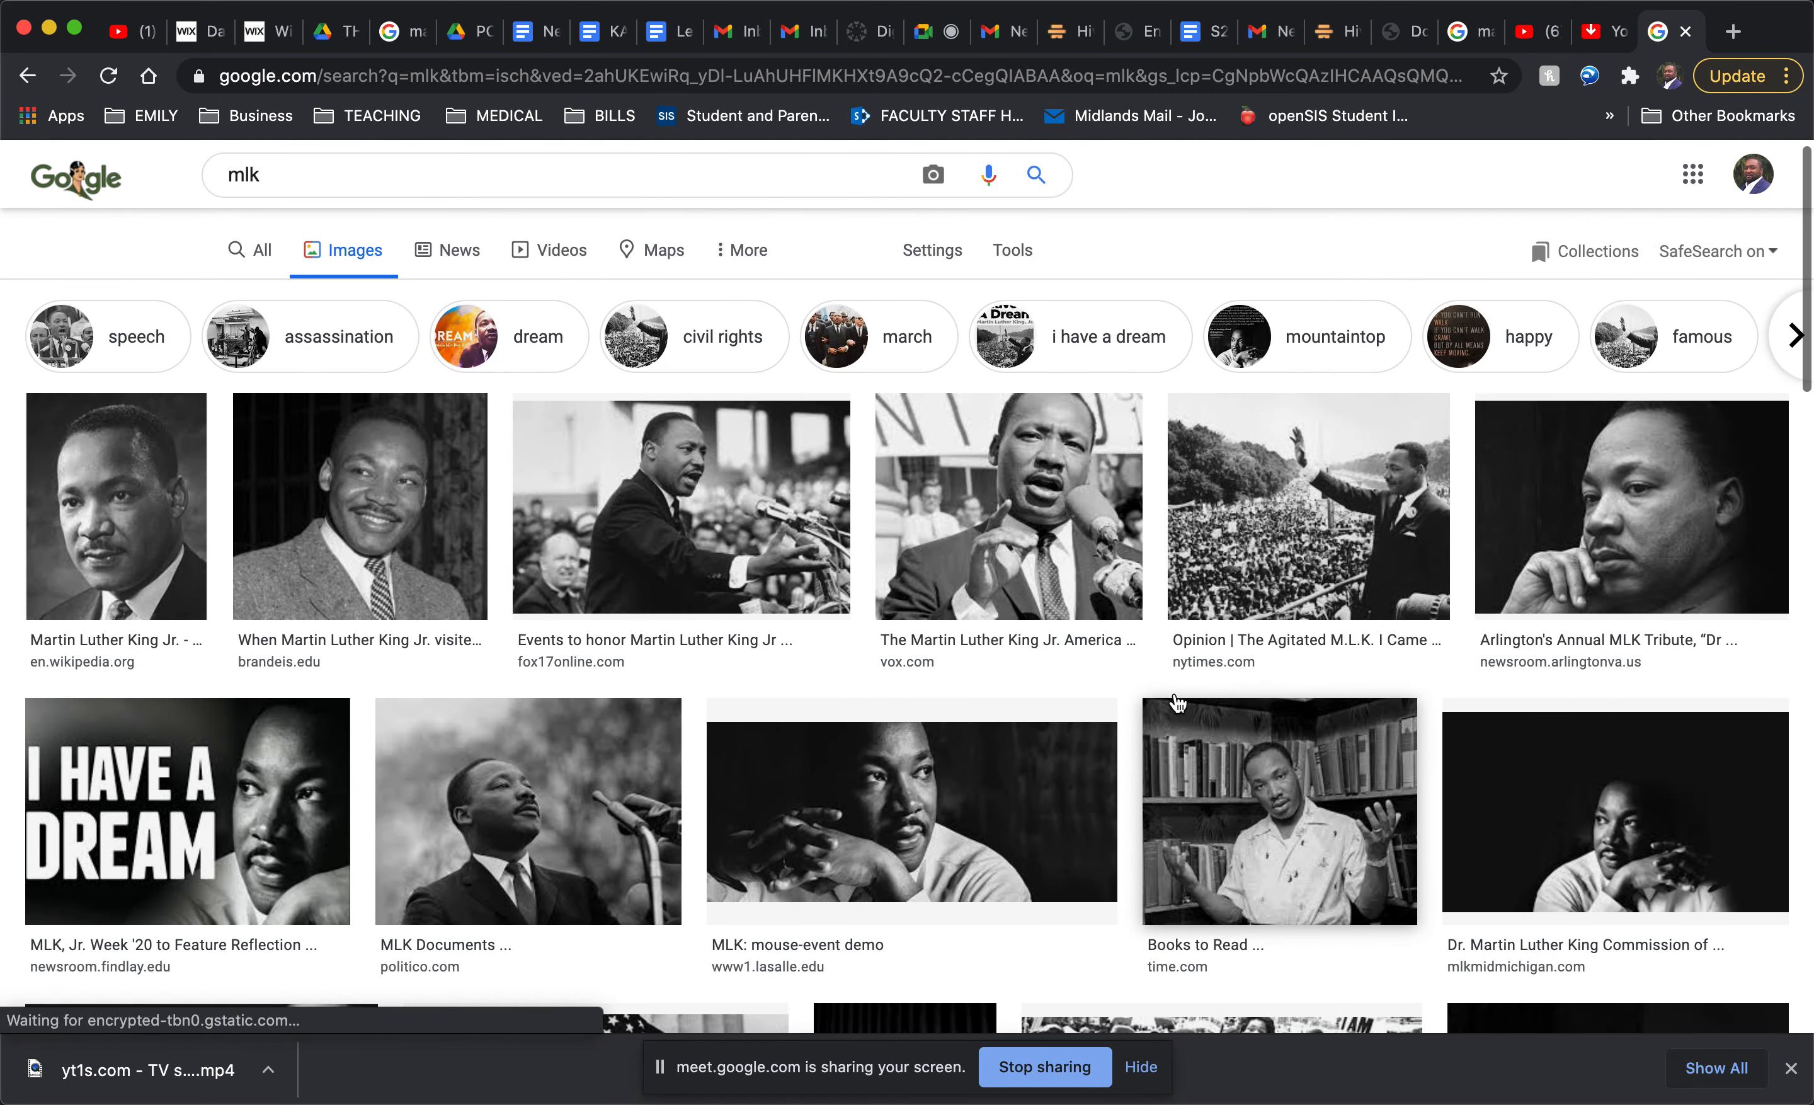
Step: Extend the image search to "mlk png" and examine the results for cut-out pictures with transparent backgrounds
click(599, 175)
text(png)
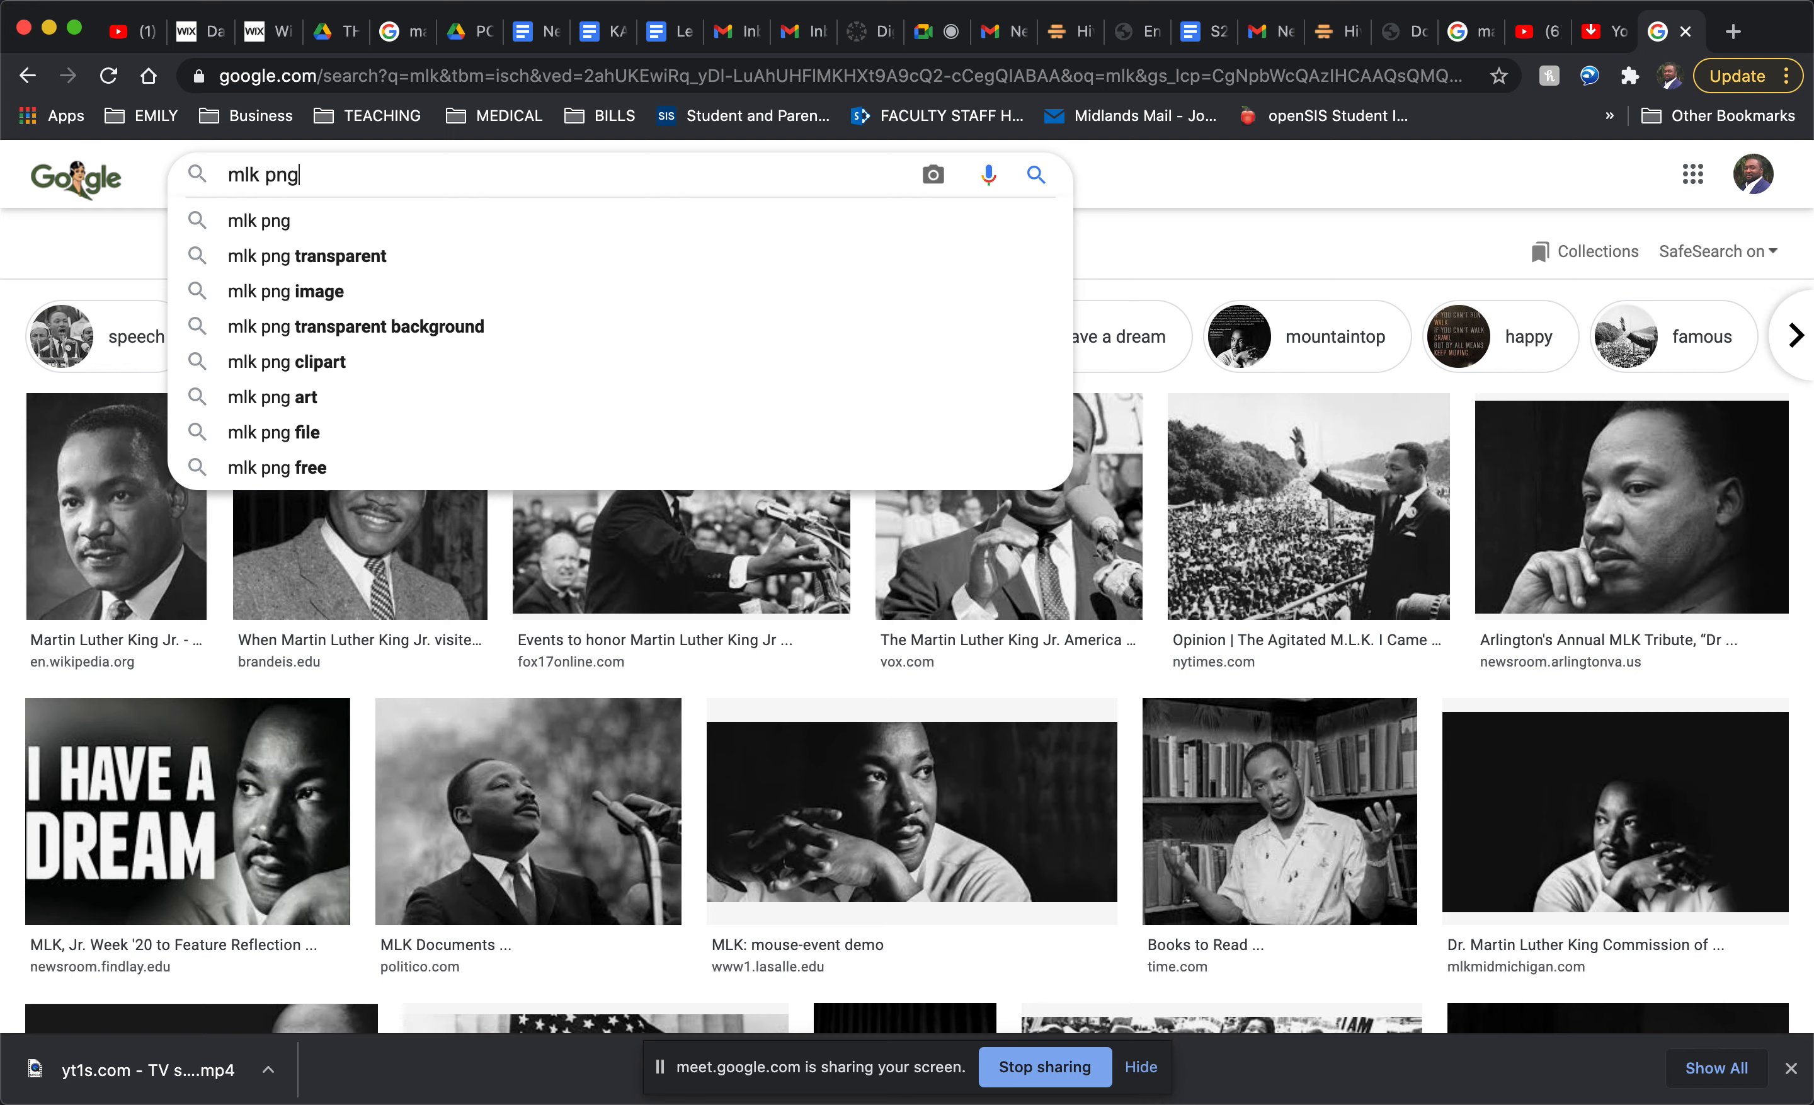
key(Return)
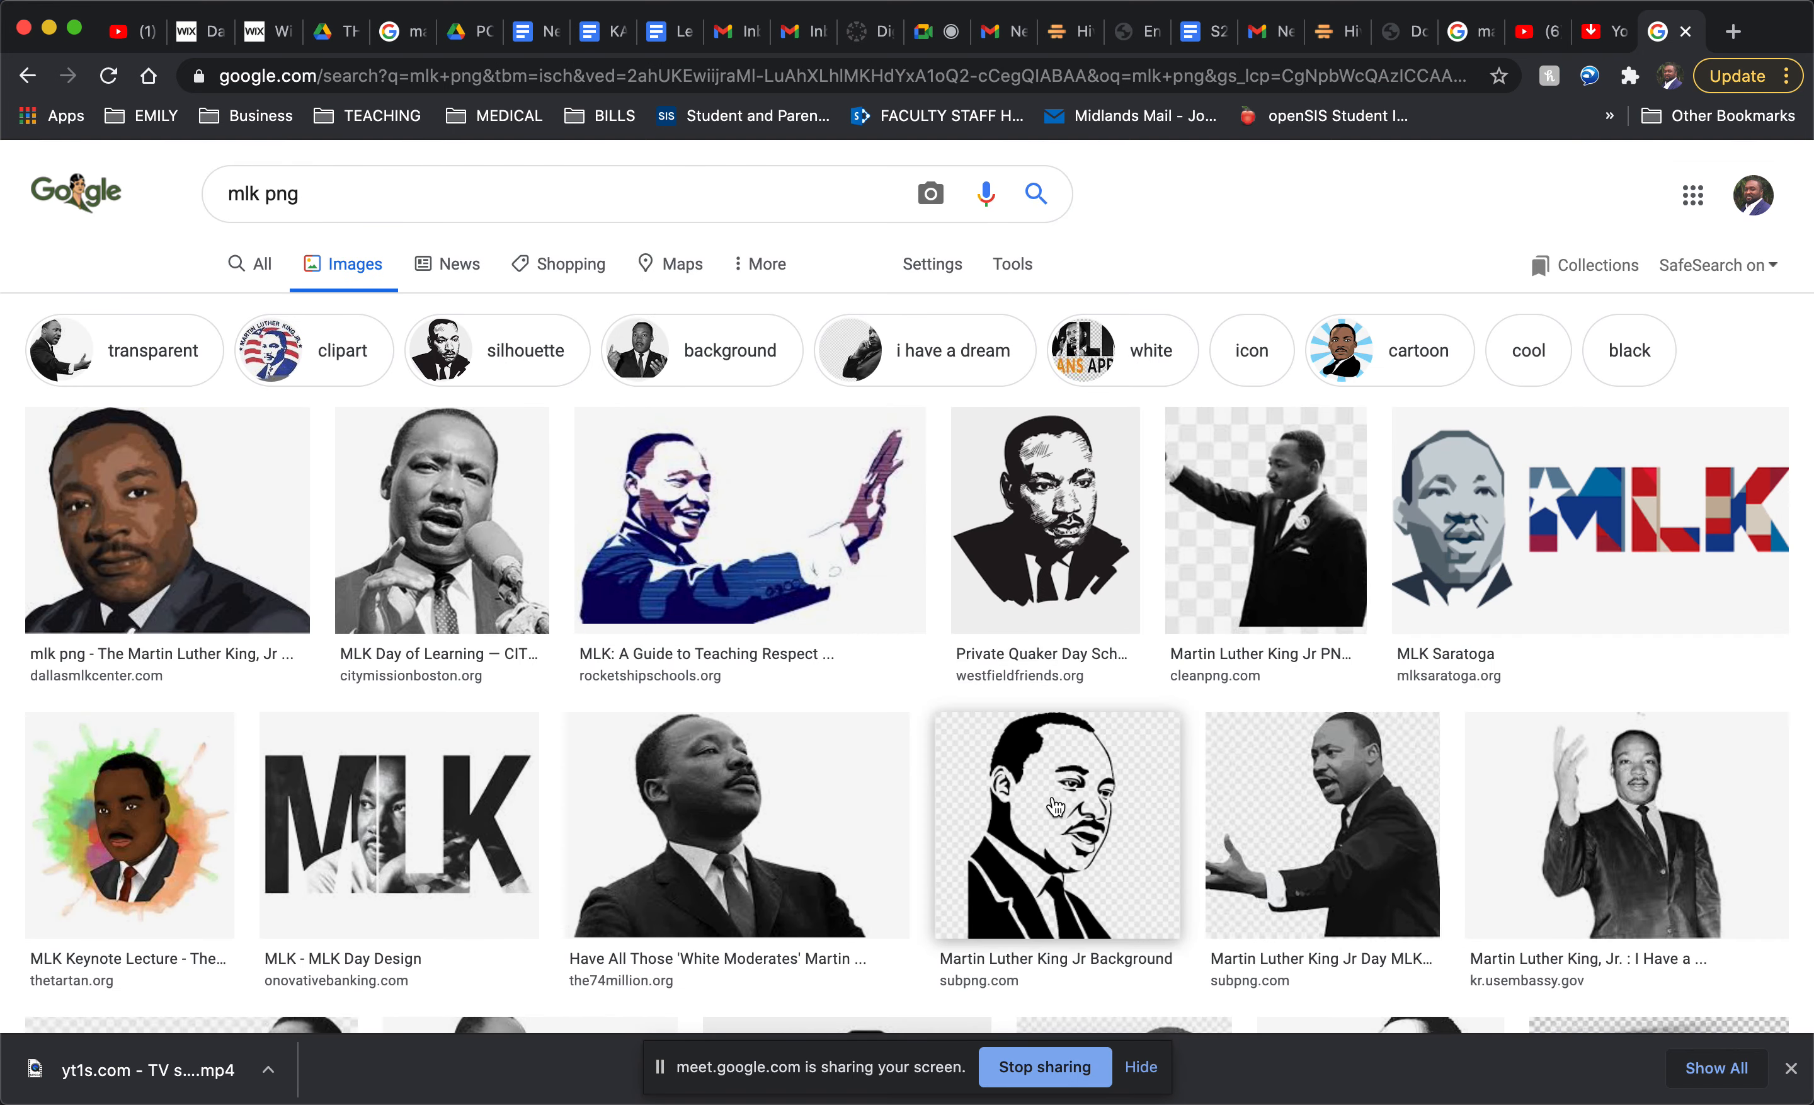
scroll(1086, 602, down, 6)
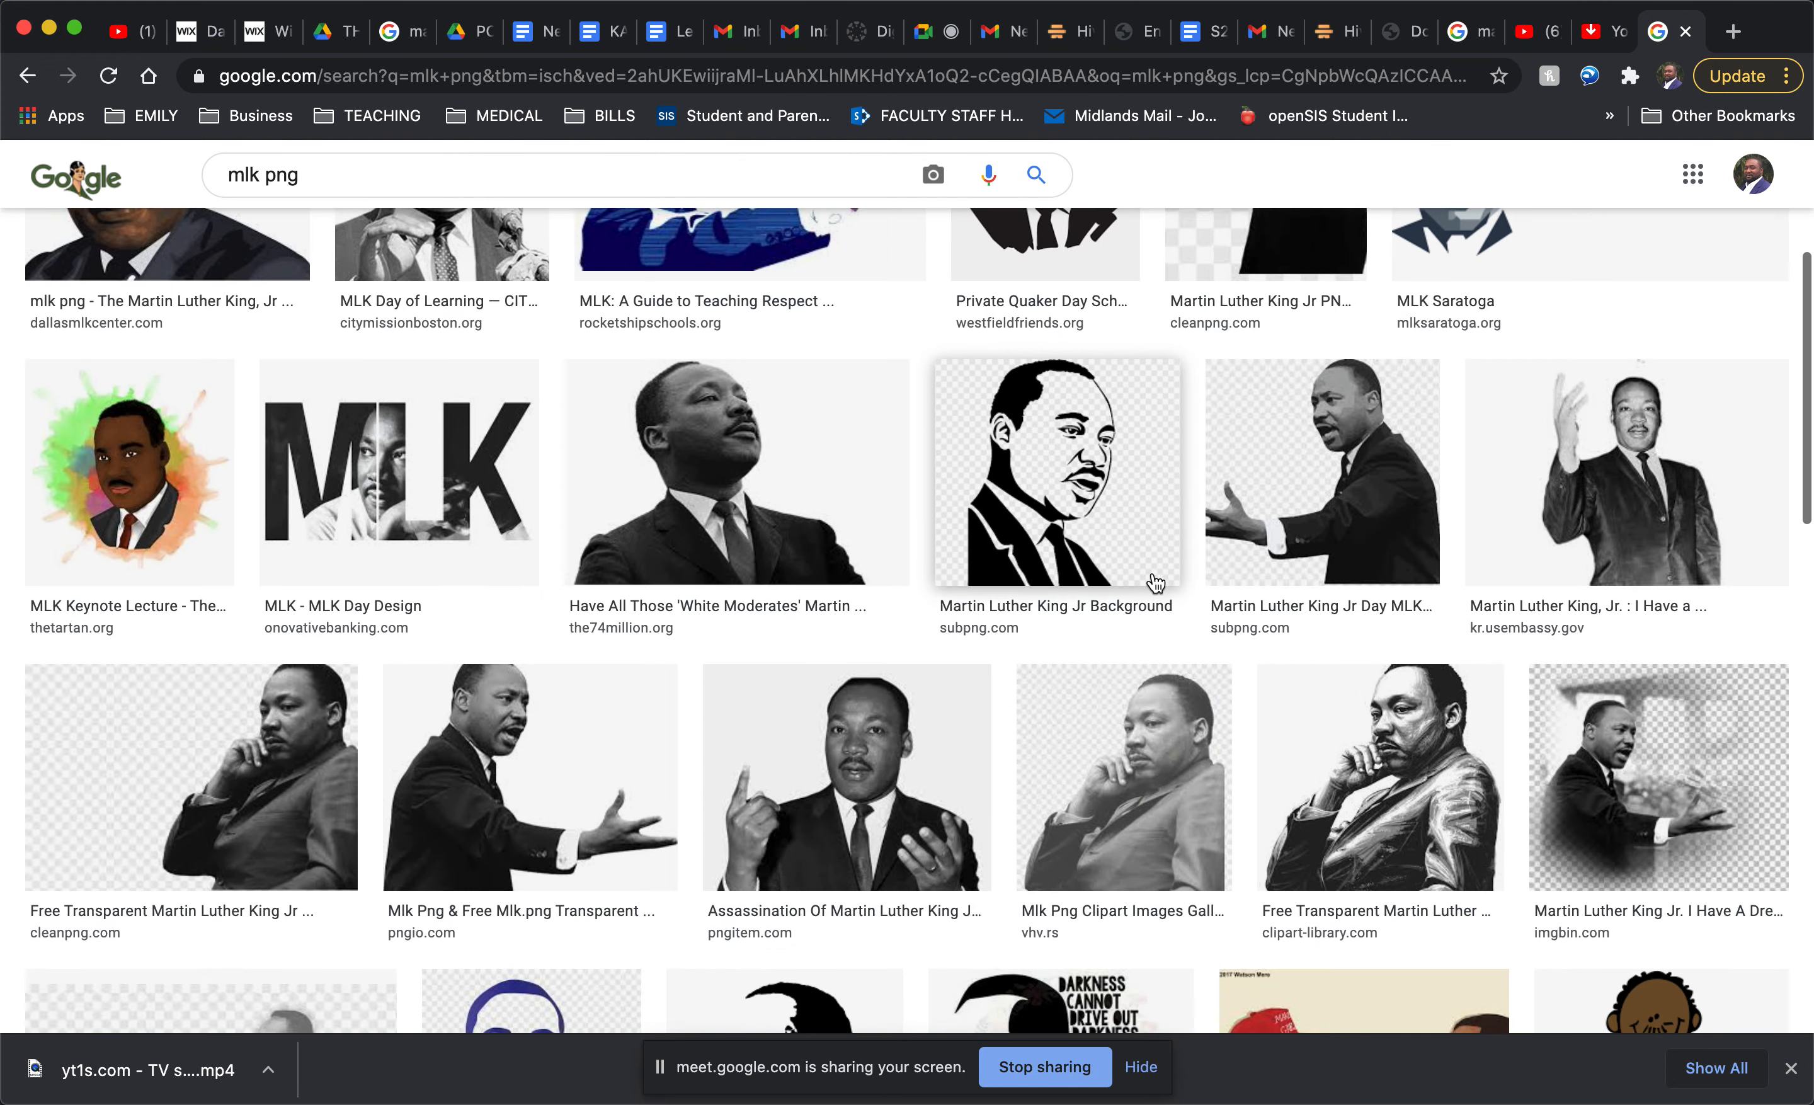
scroll(1143, 612, down, 2)
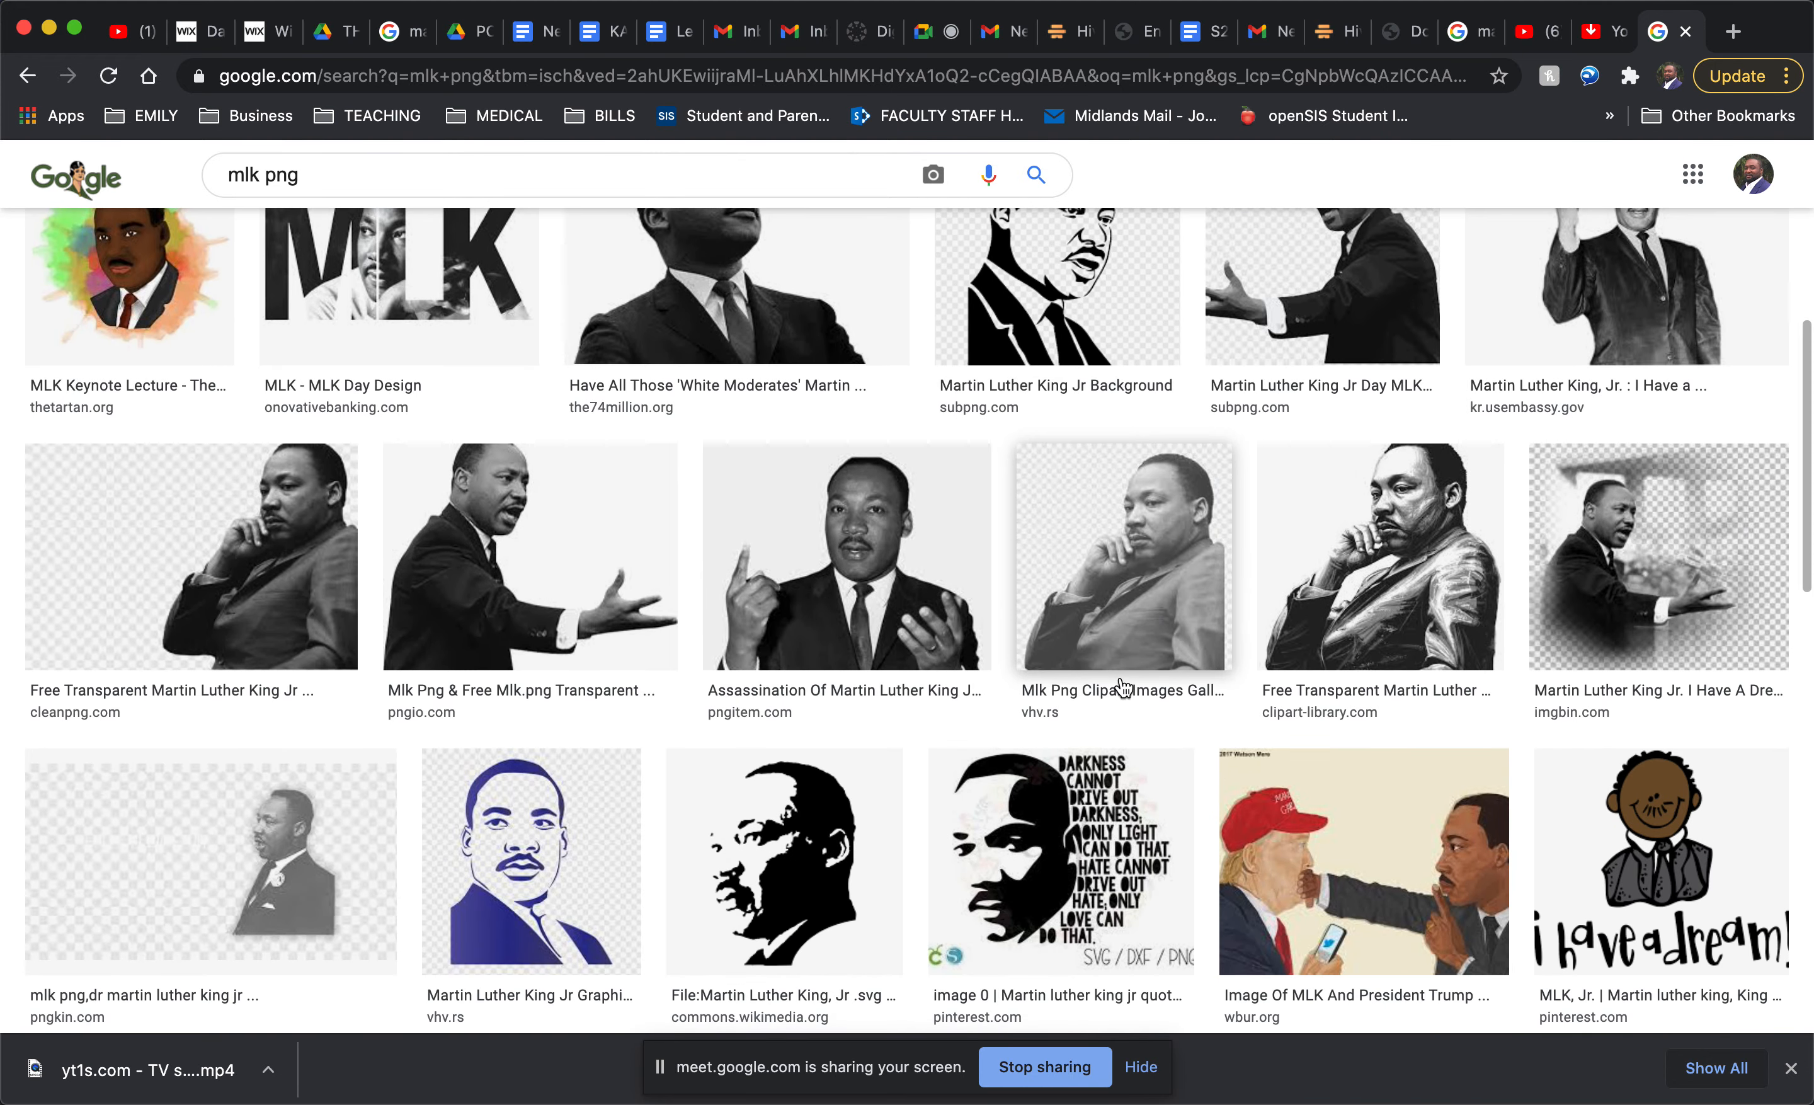
scroll(1124, 689, down, 4)
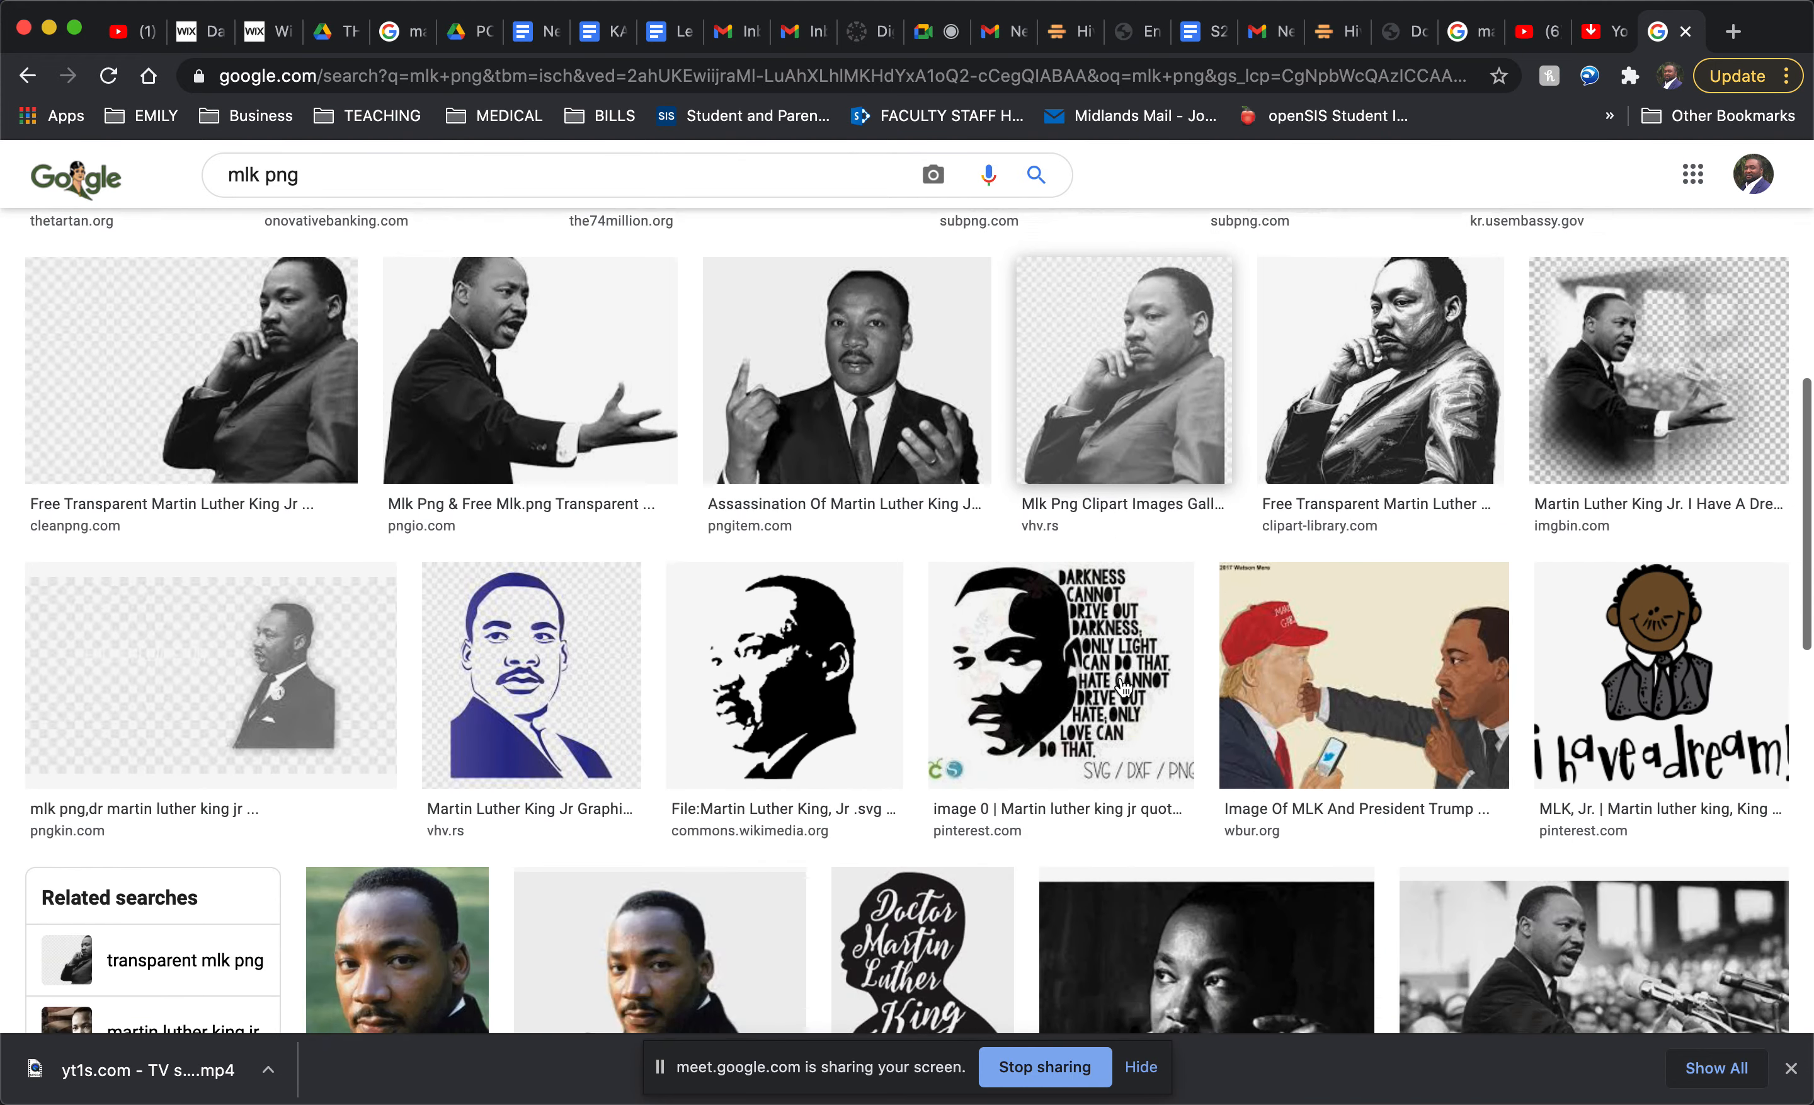
scroll(1123, 688, up, 5)
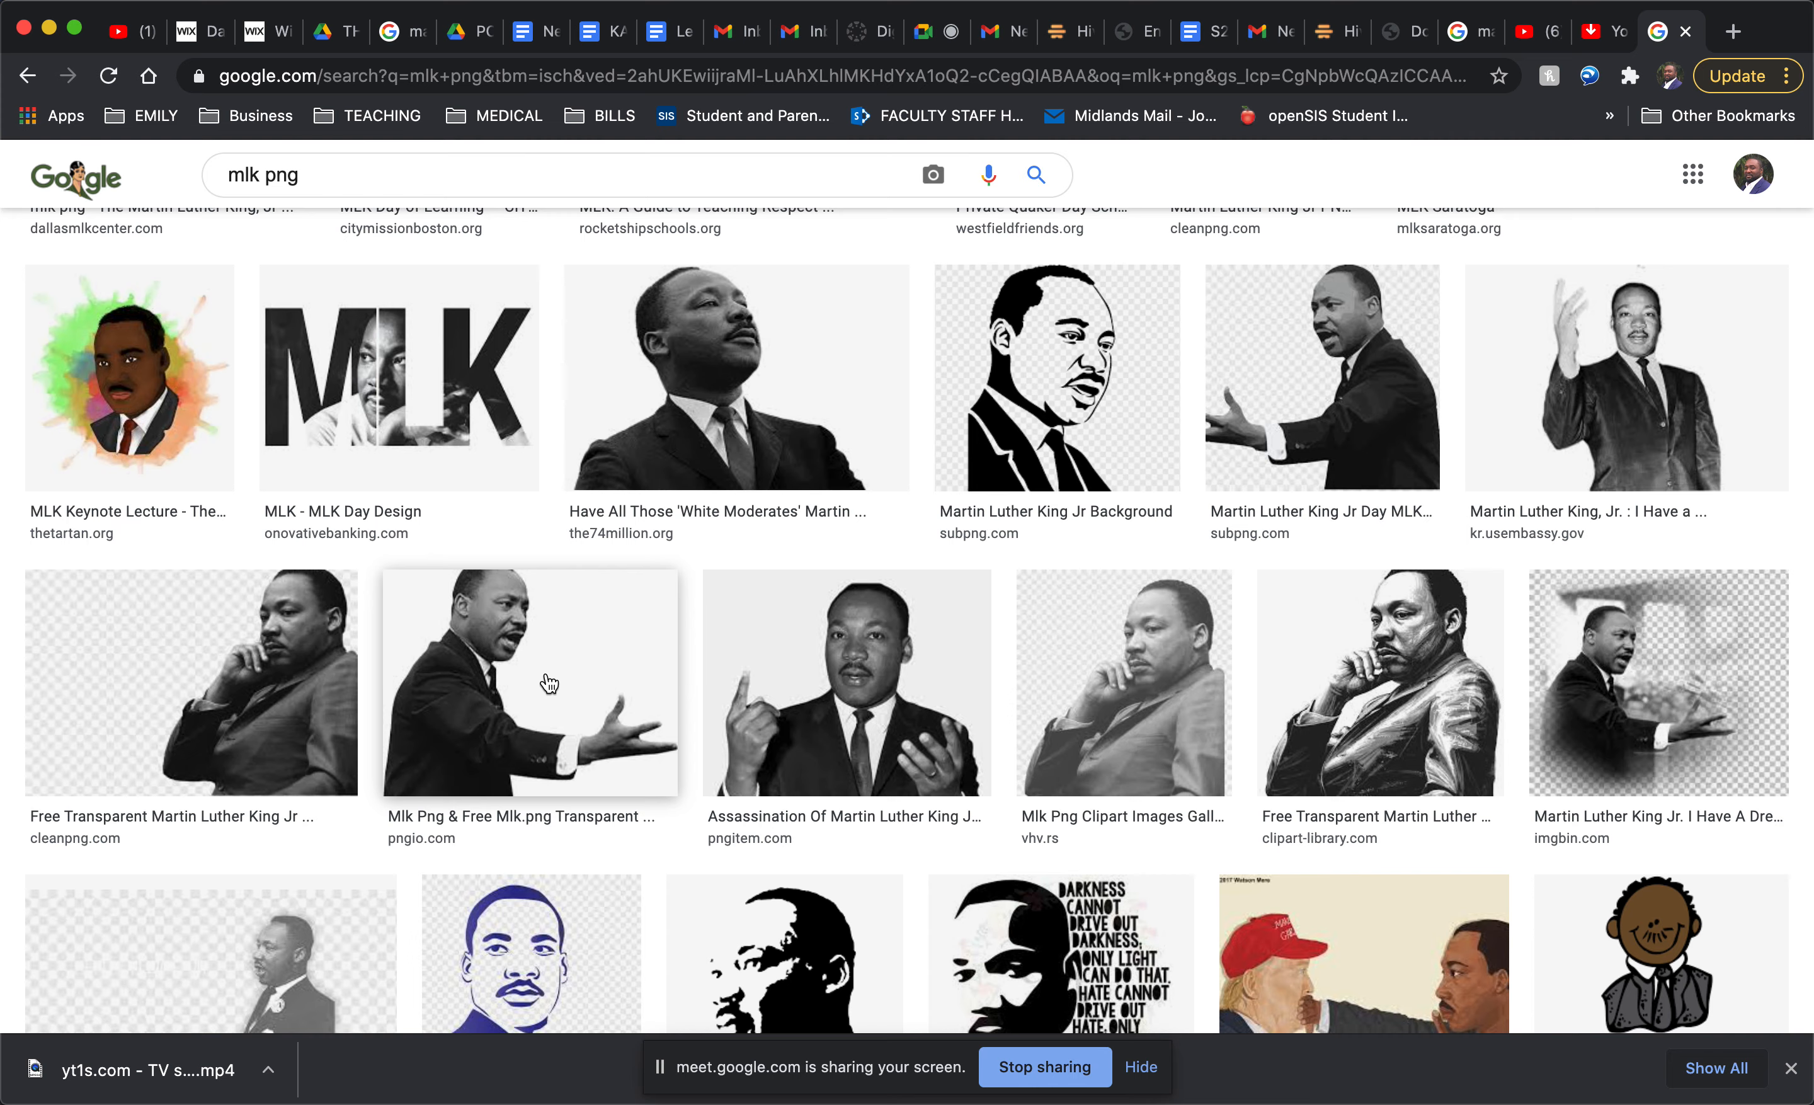
scroll(556, 675, up, 6)
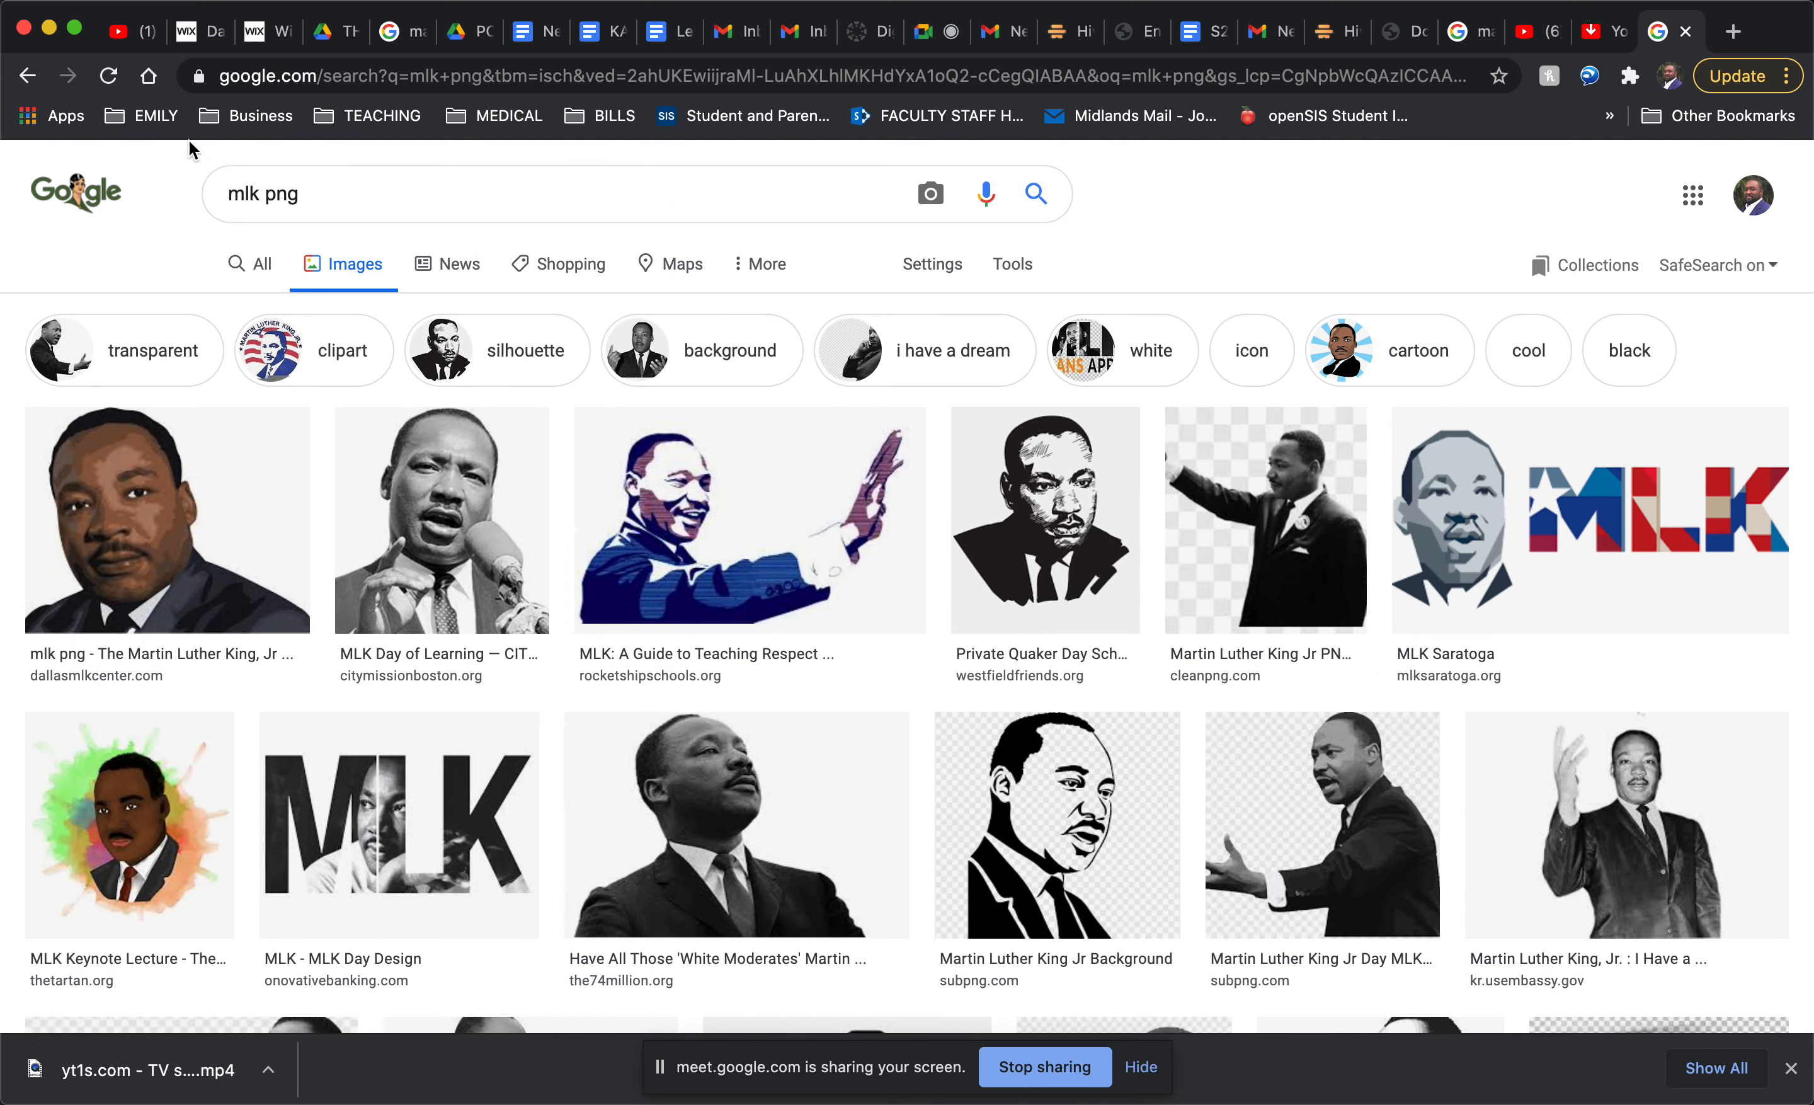
Step: Replace the image search with the suggested "maya angelou" and browse the pictures
click(321, 191)
text(ma)
key(Down)
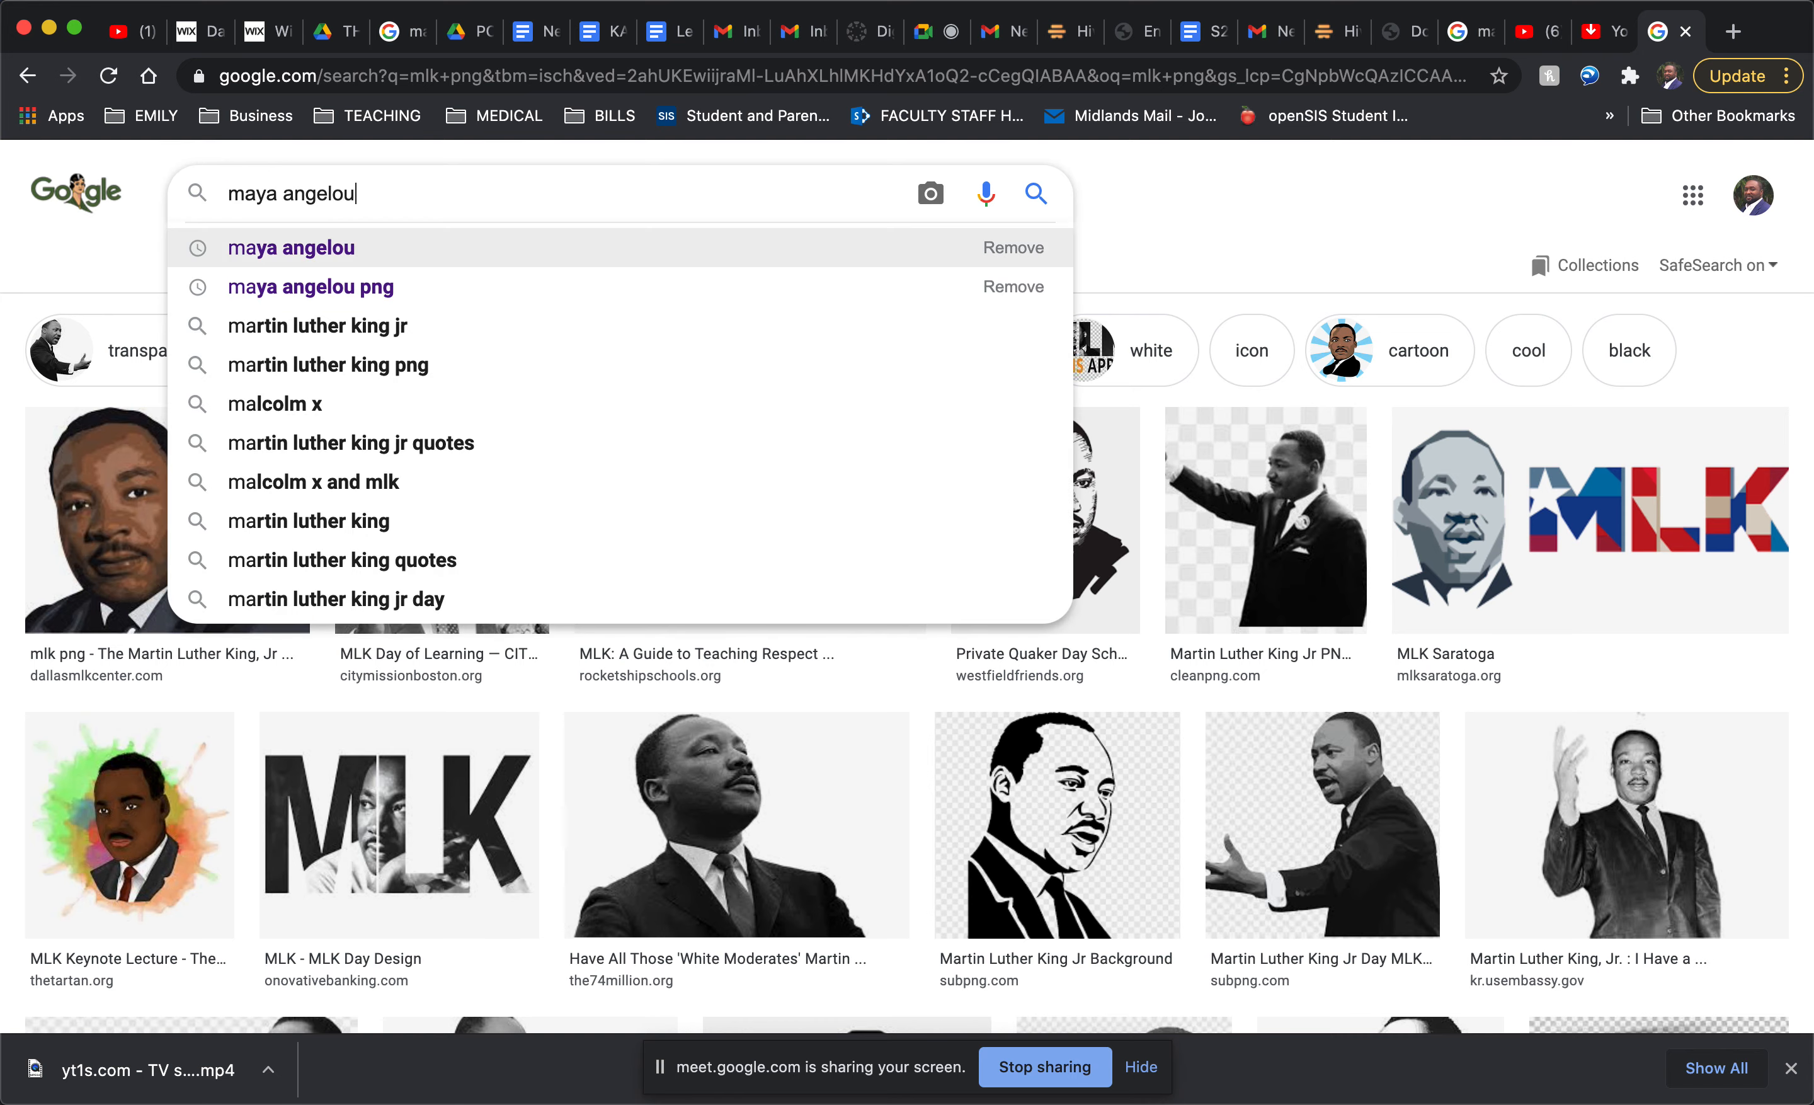
key(Return)
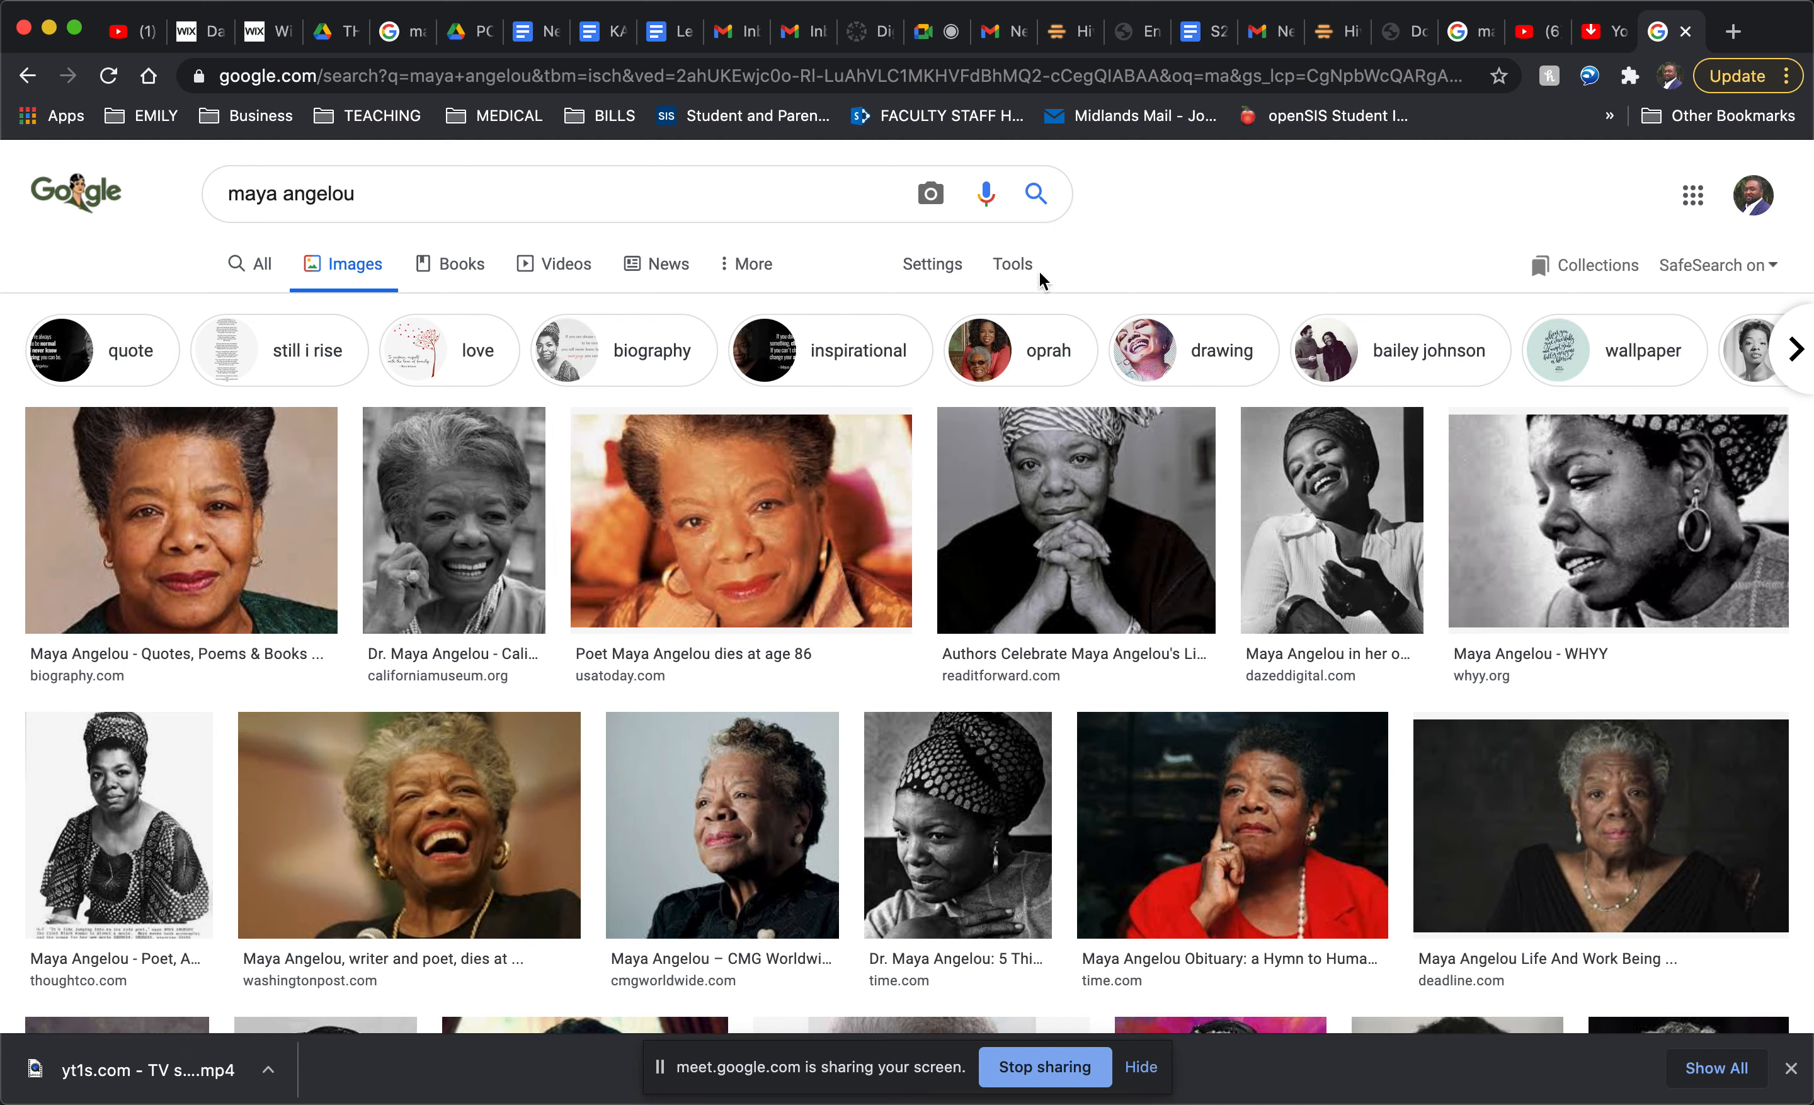
scroll(1021, 642, down, 3)
scroll(1016, 670, up, 3)
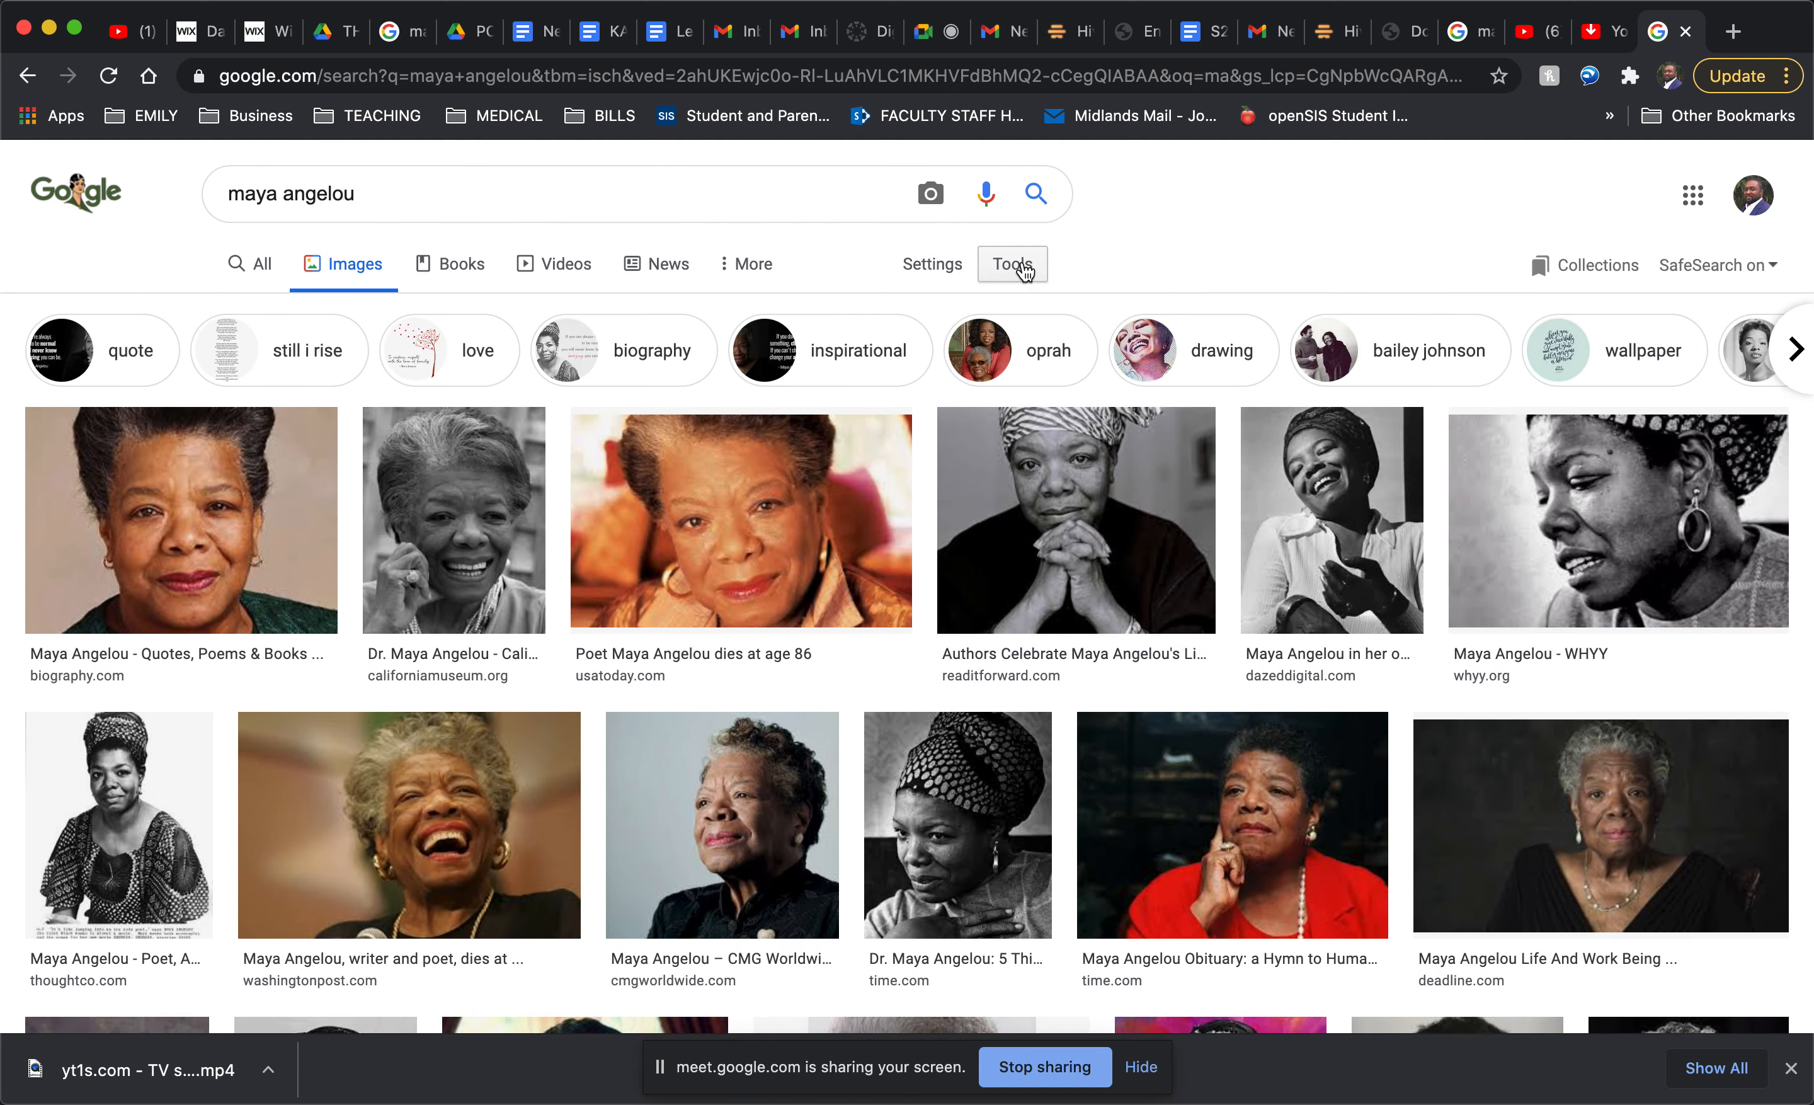
Step: Filter the Maya Angelou image results by Large size and look through the pictures
click(1025, 273)
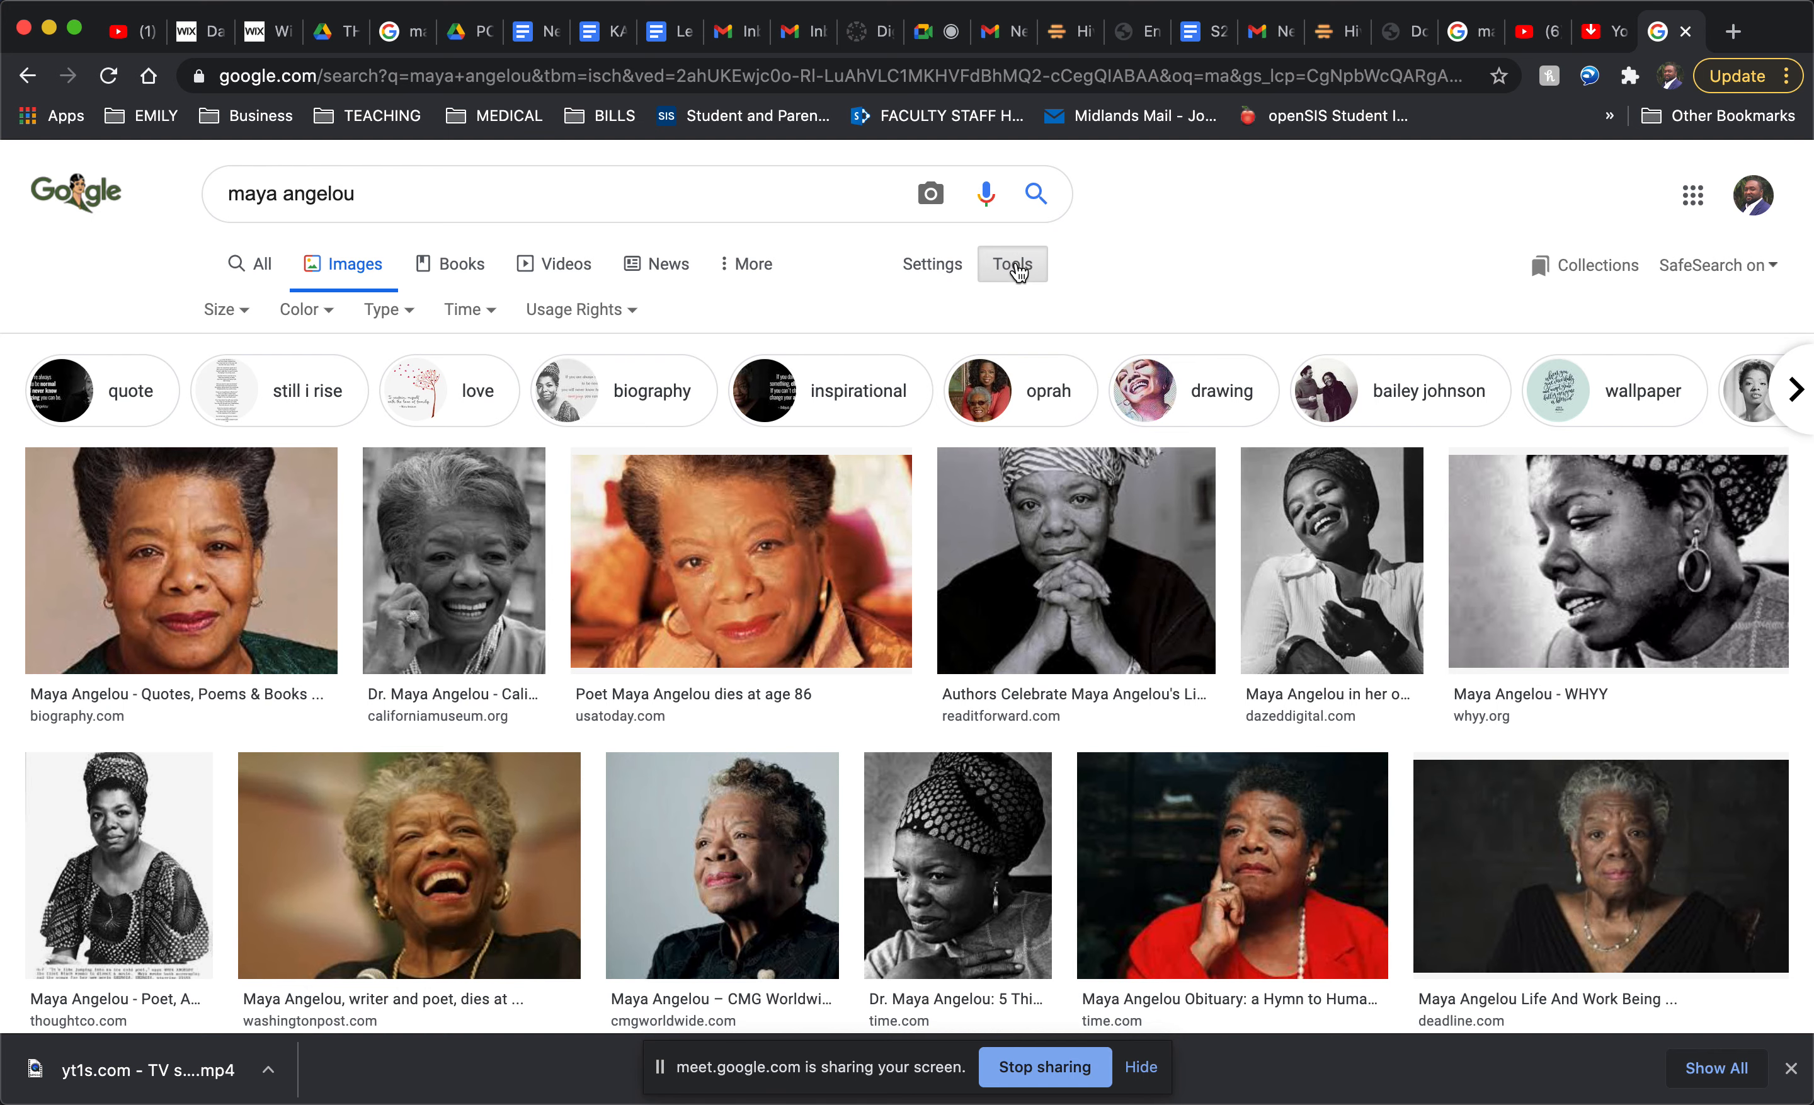
click(233, 316)
click(235, 393)
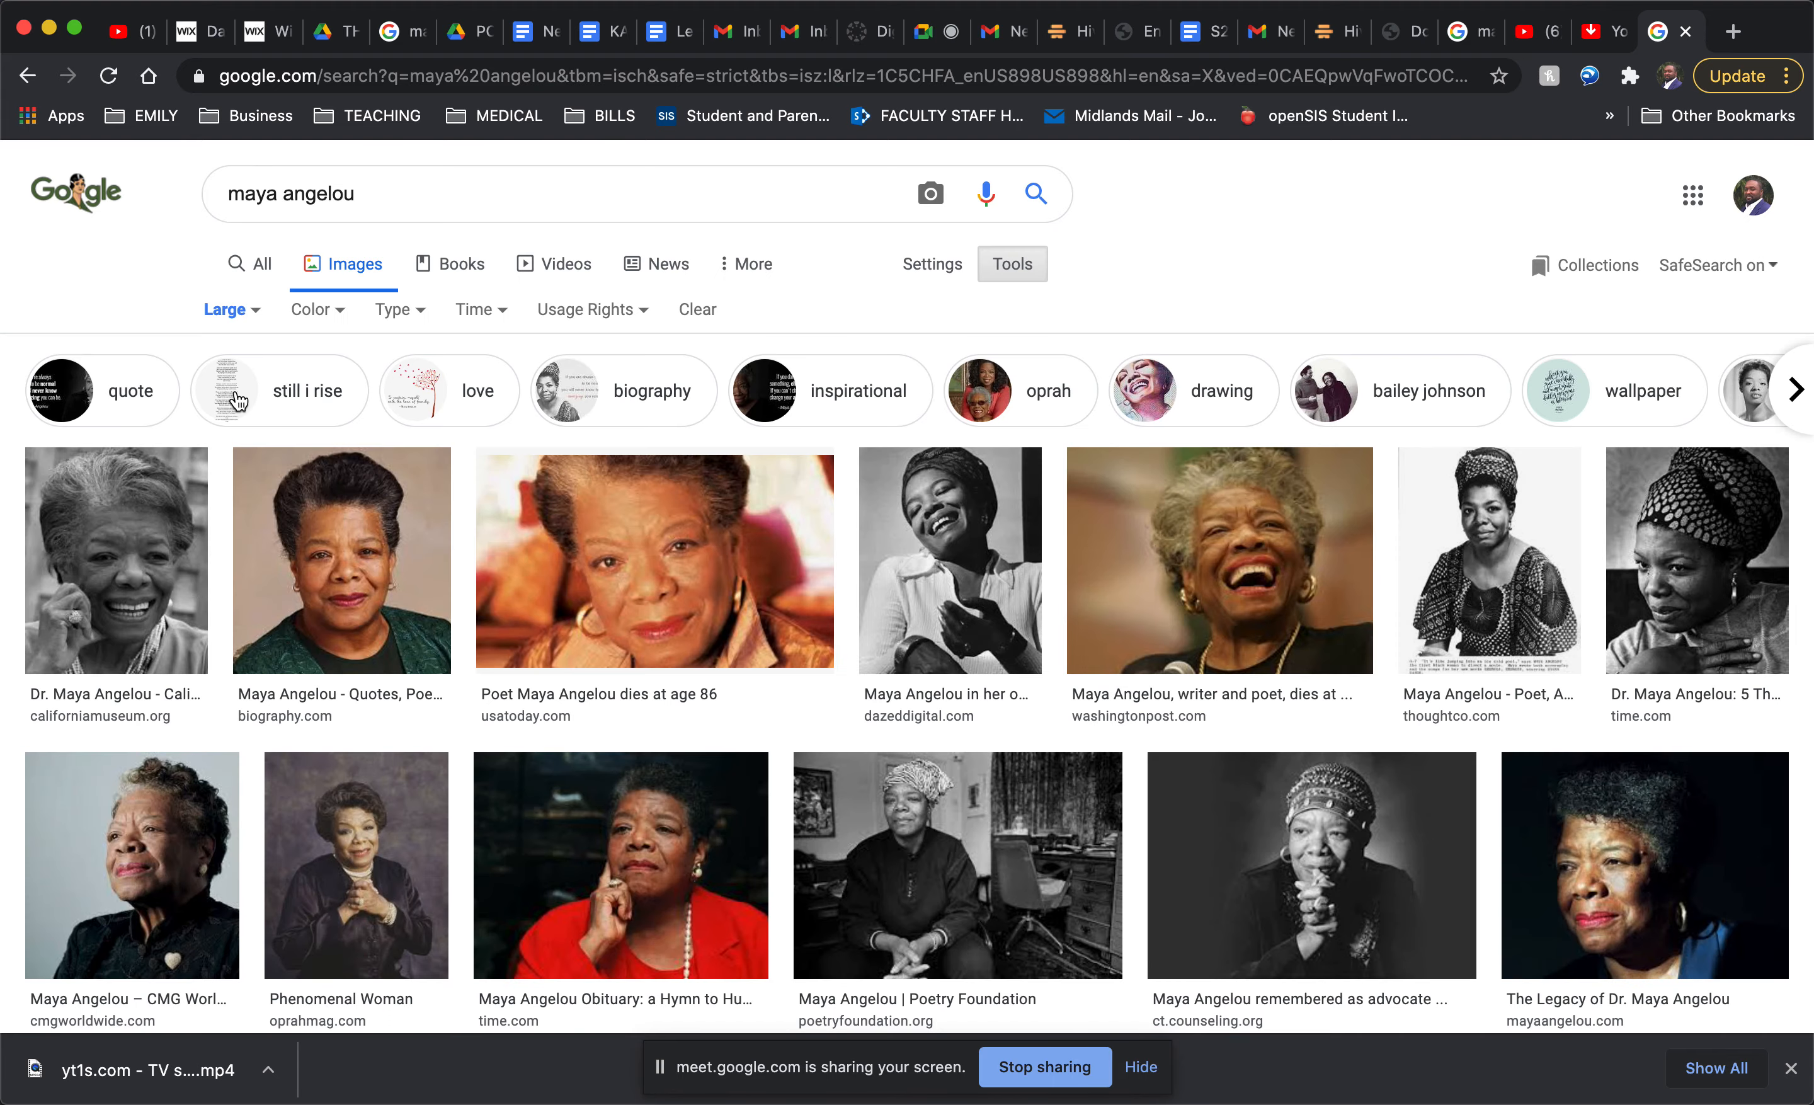
scroll(697, 691, down, 3)
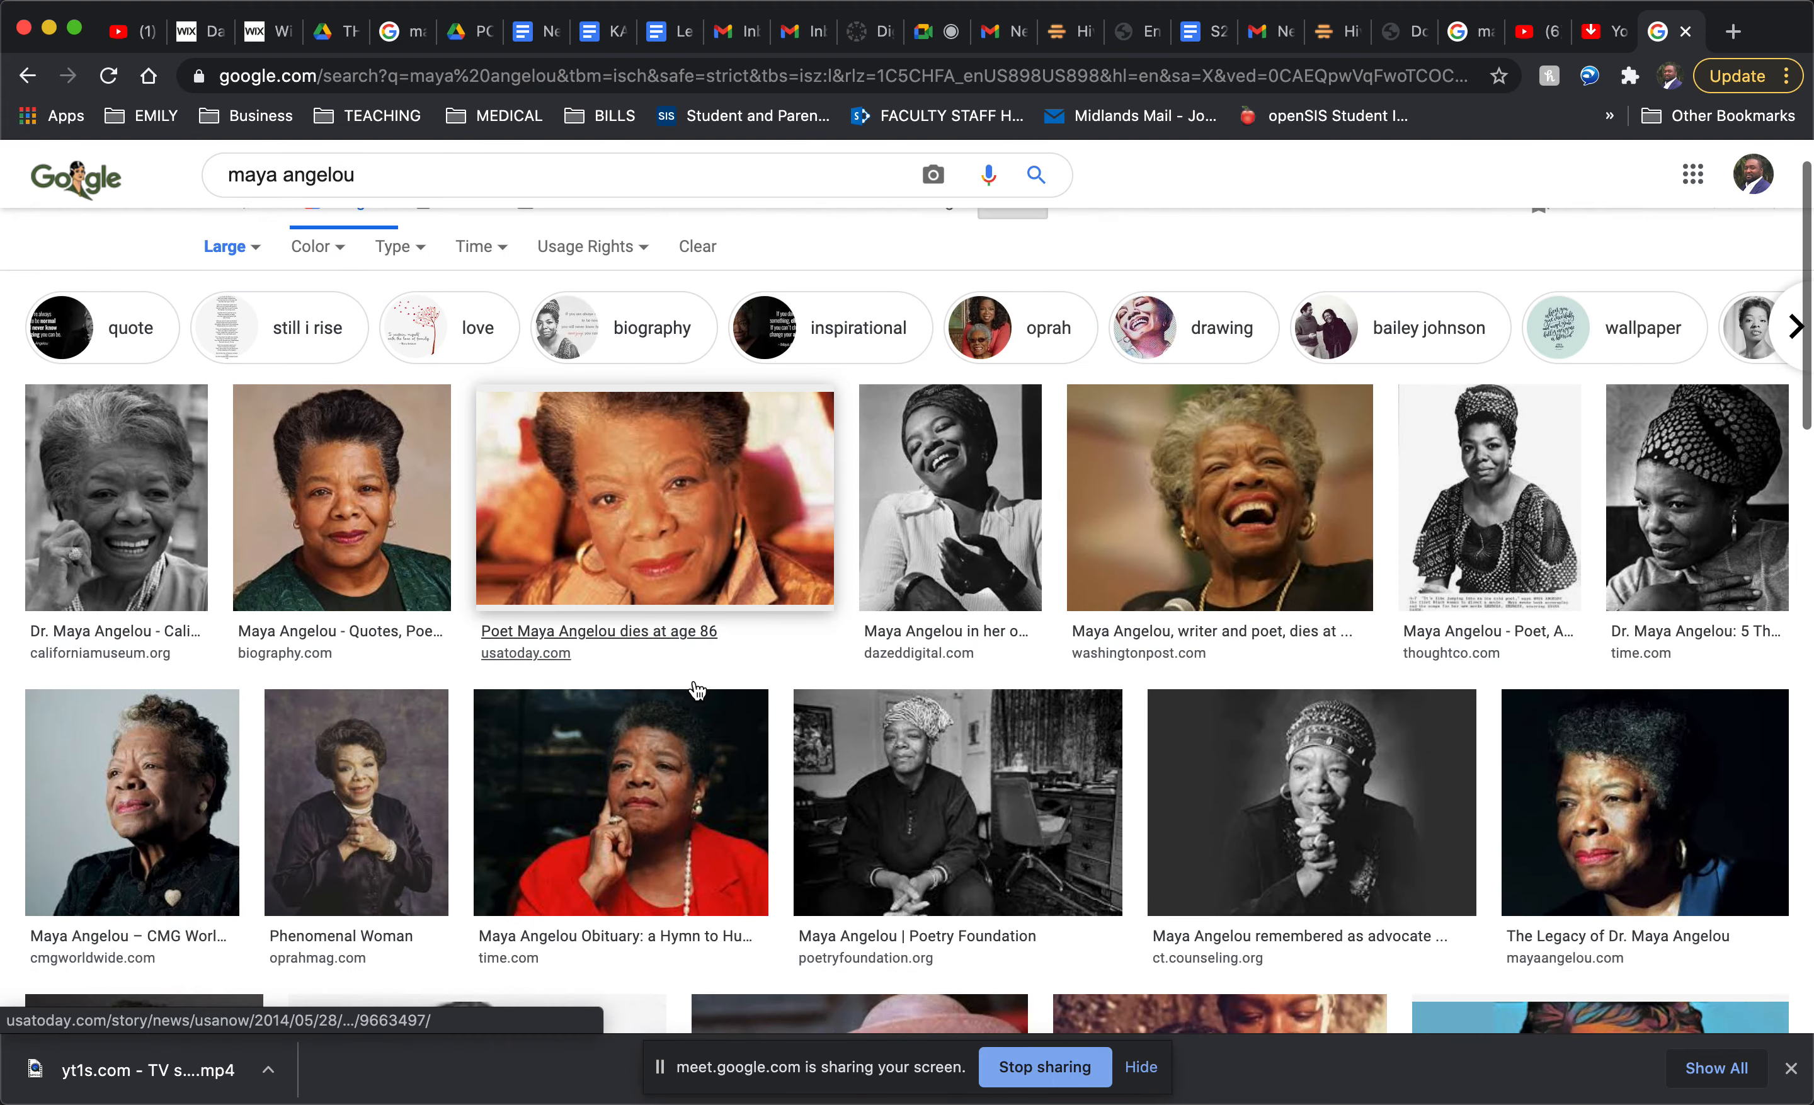
scroll(697, 691, down, 3)
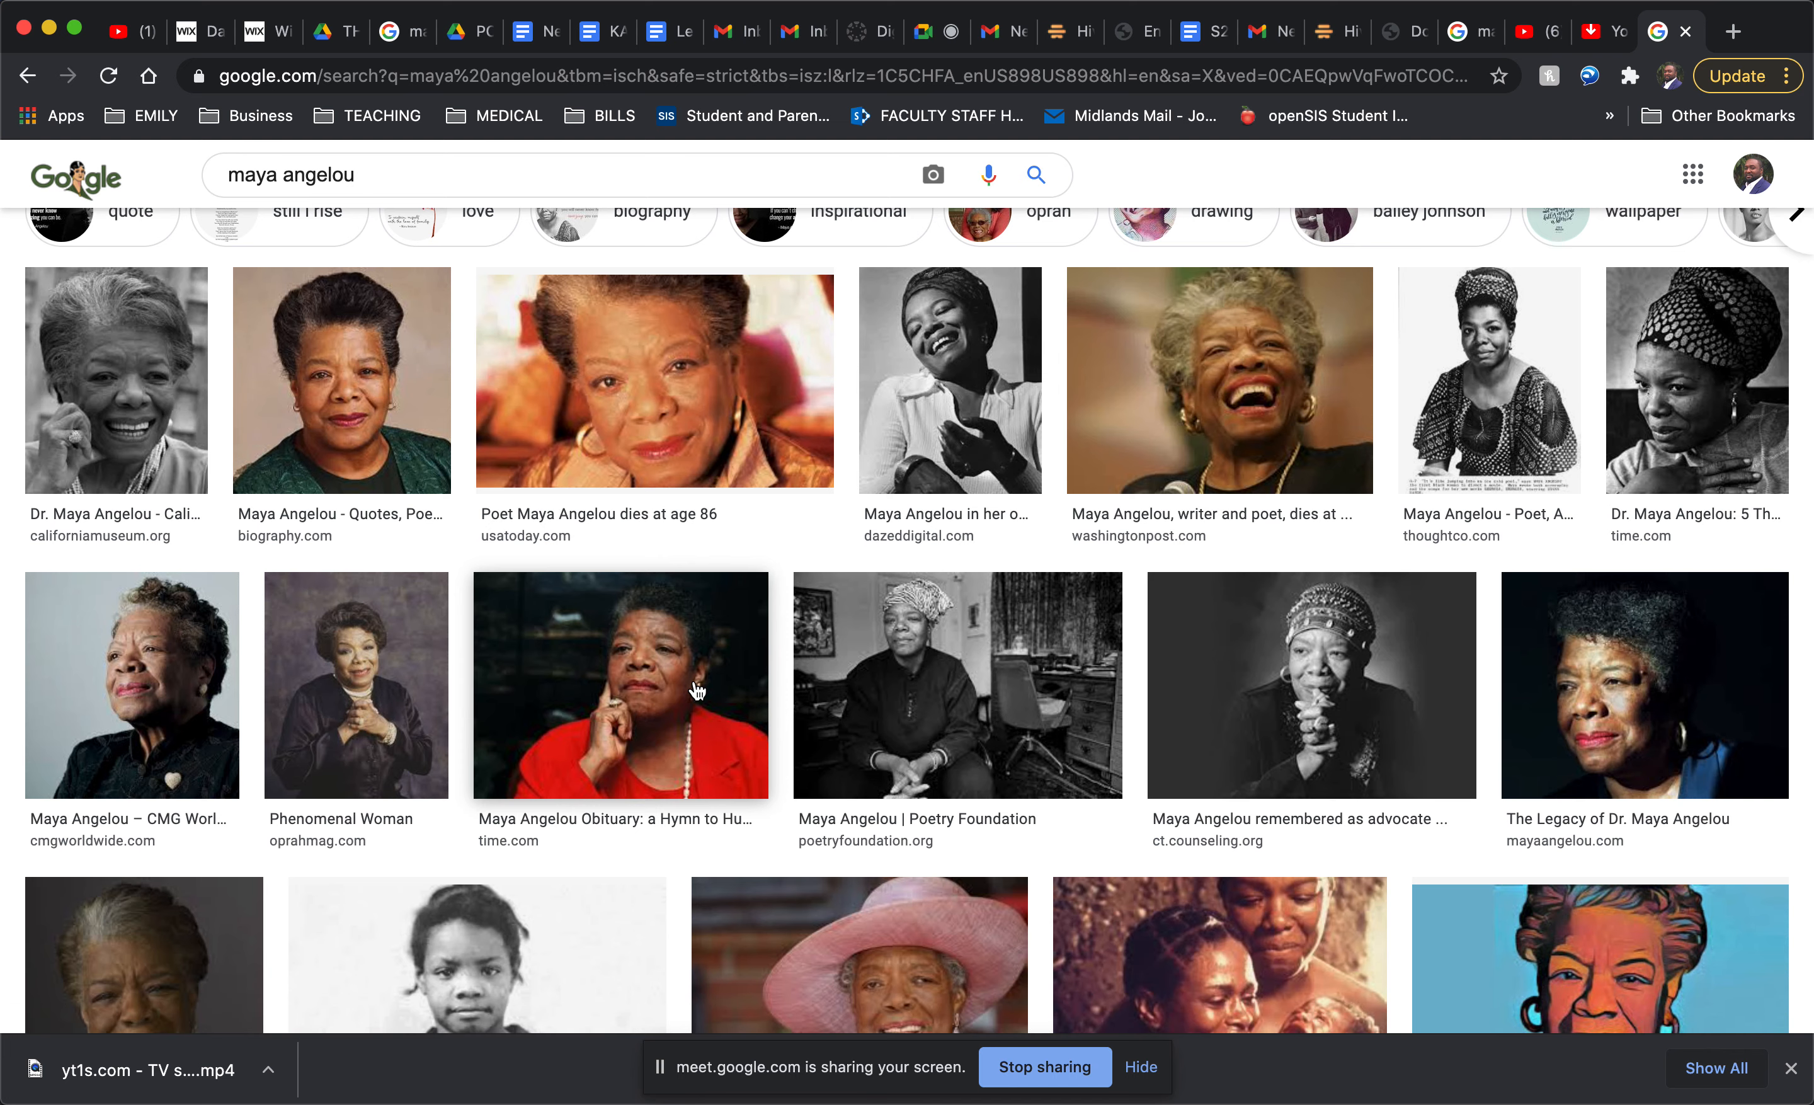
scroll(697, 691, up, 2)
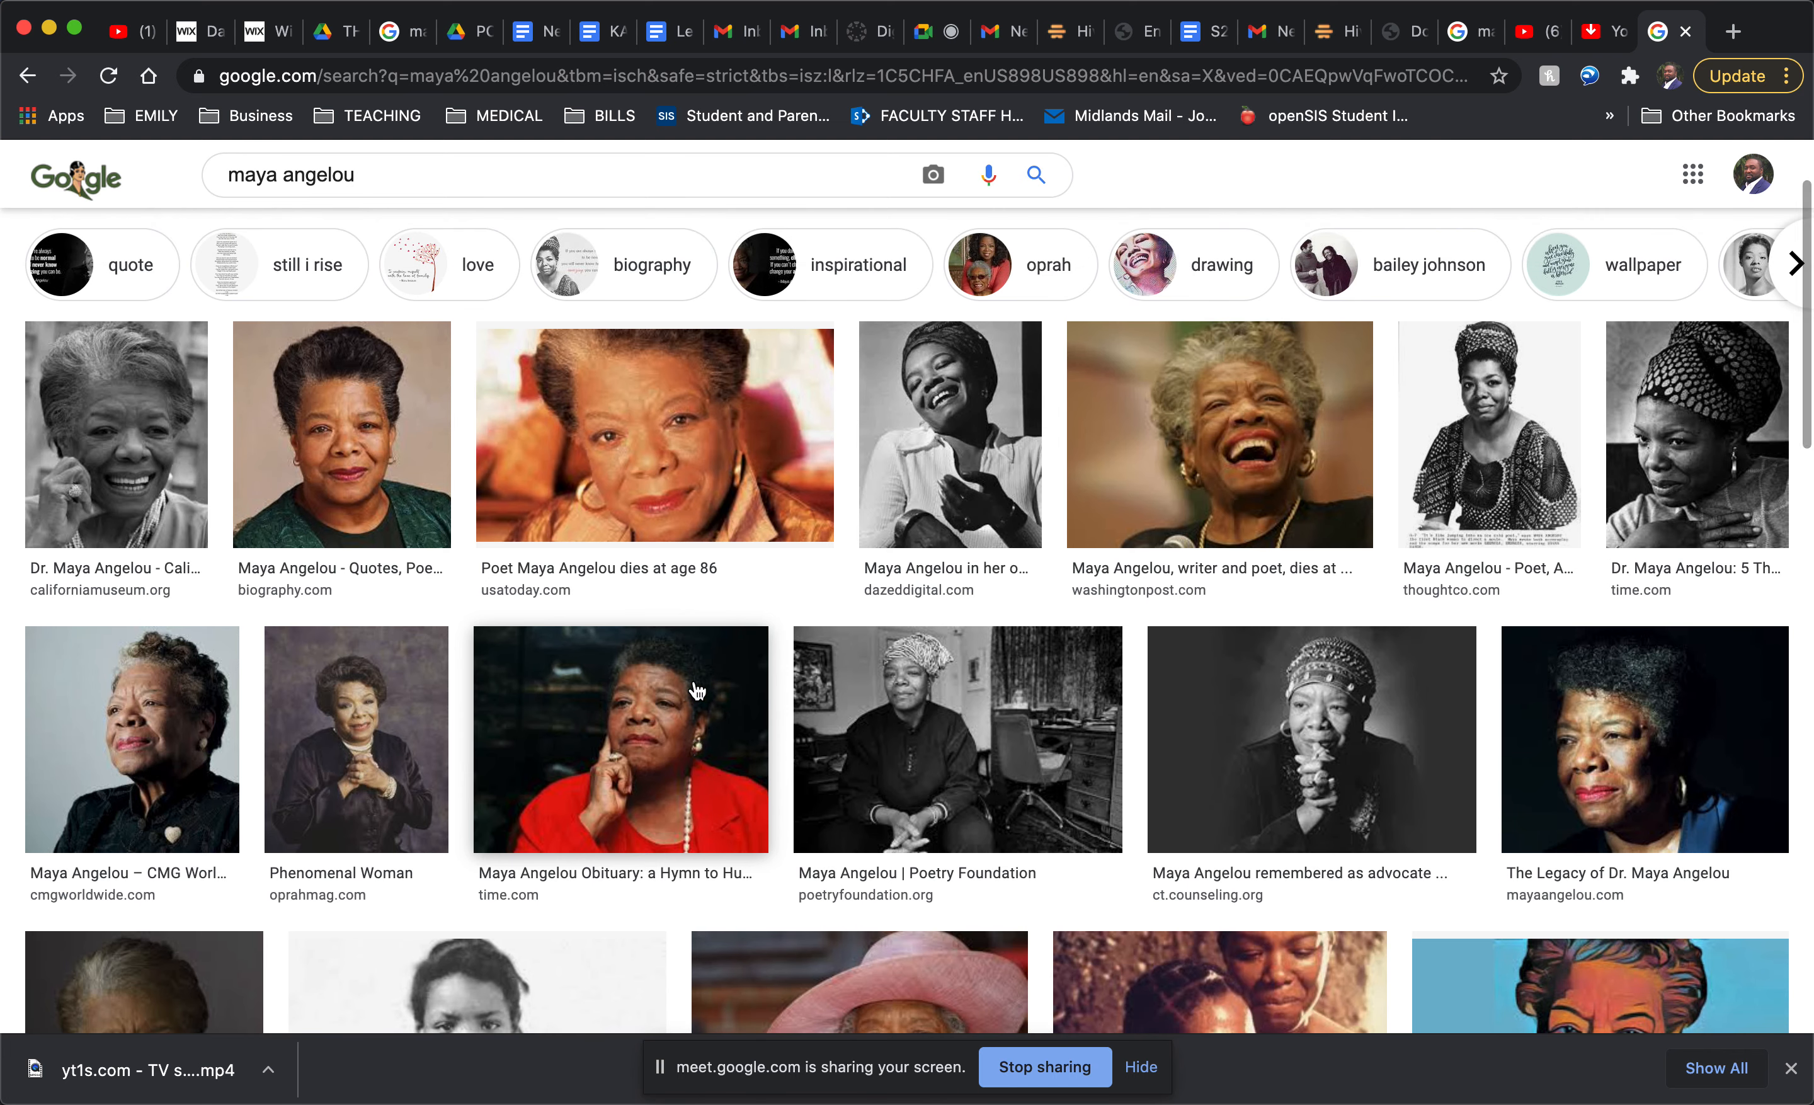
scroll(697, 691, up, 1)
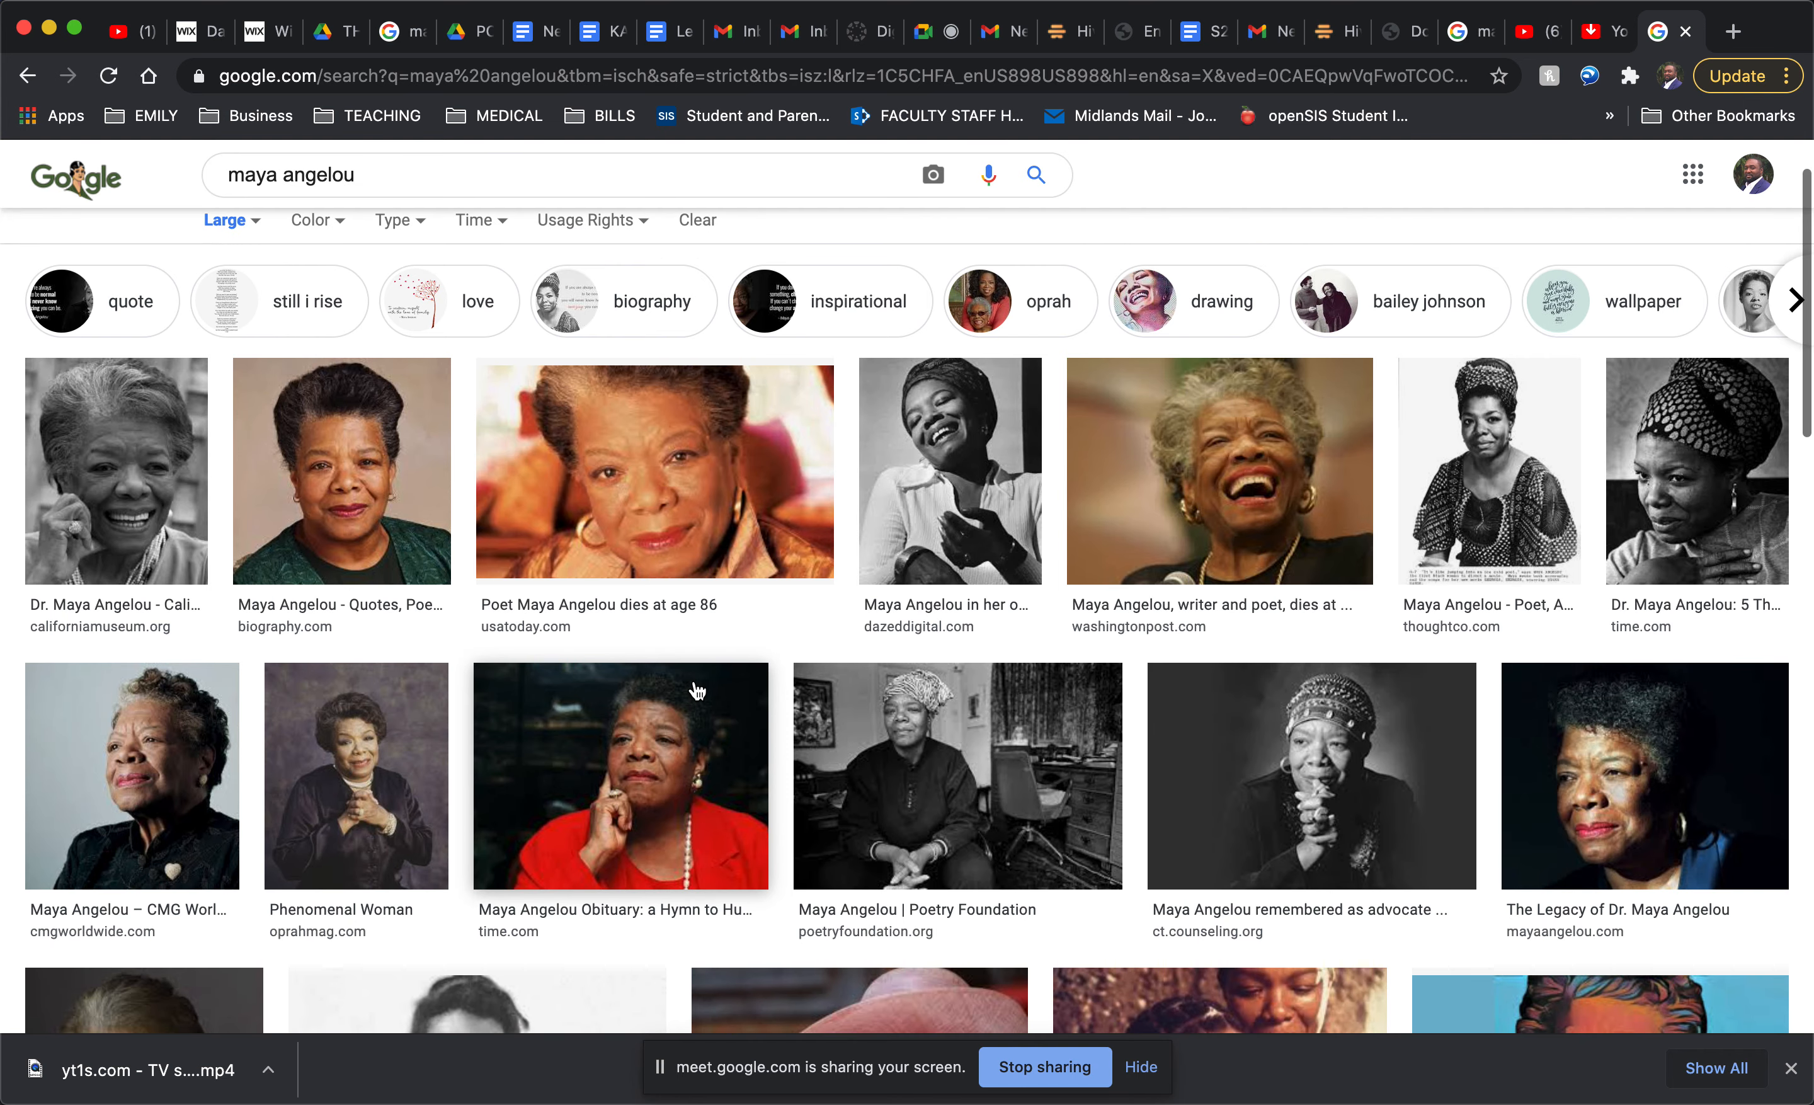
scroll(698, 691, down, 1)
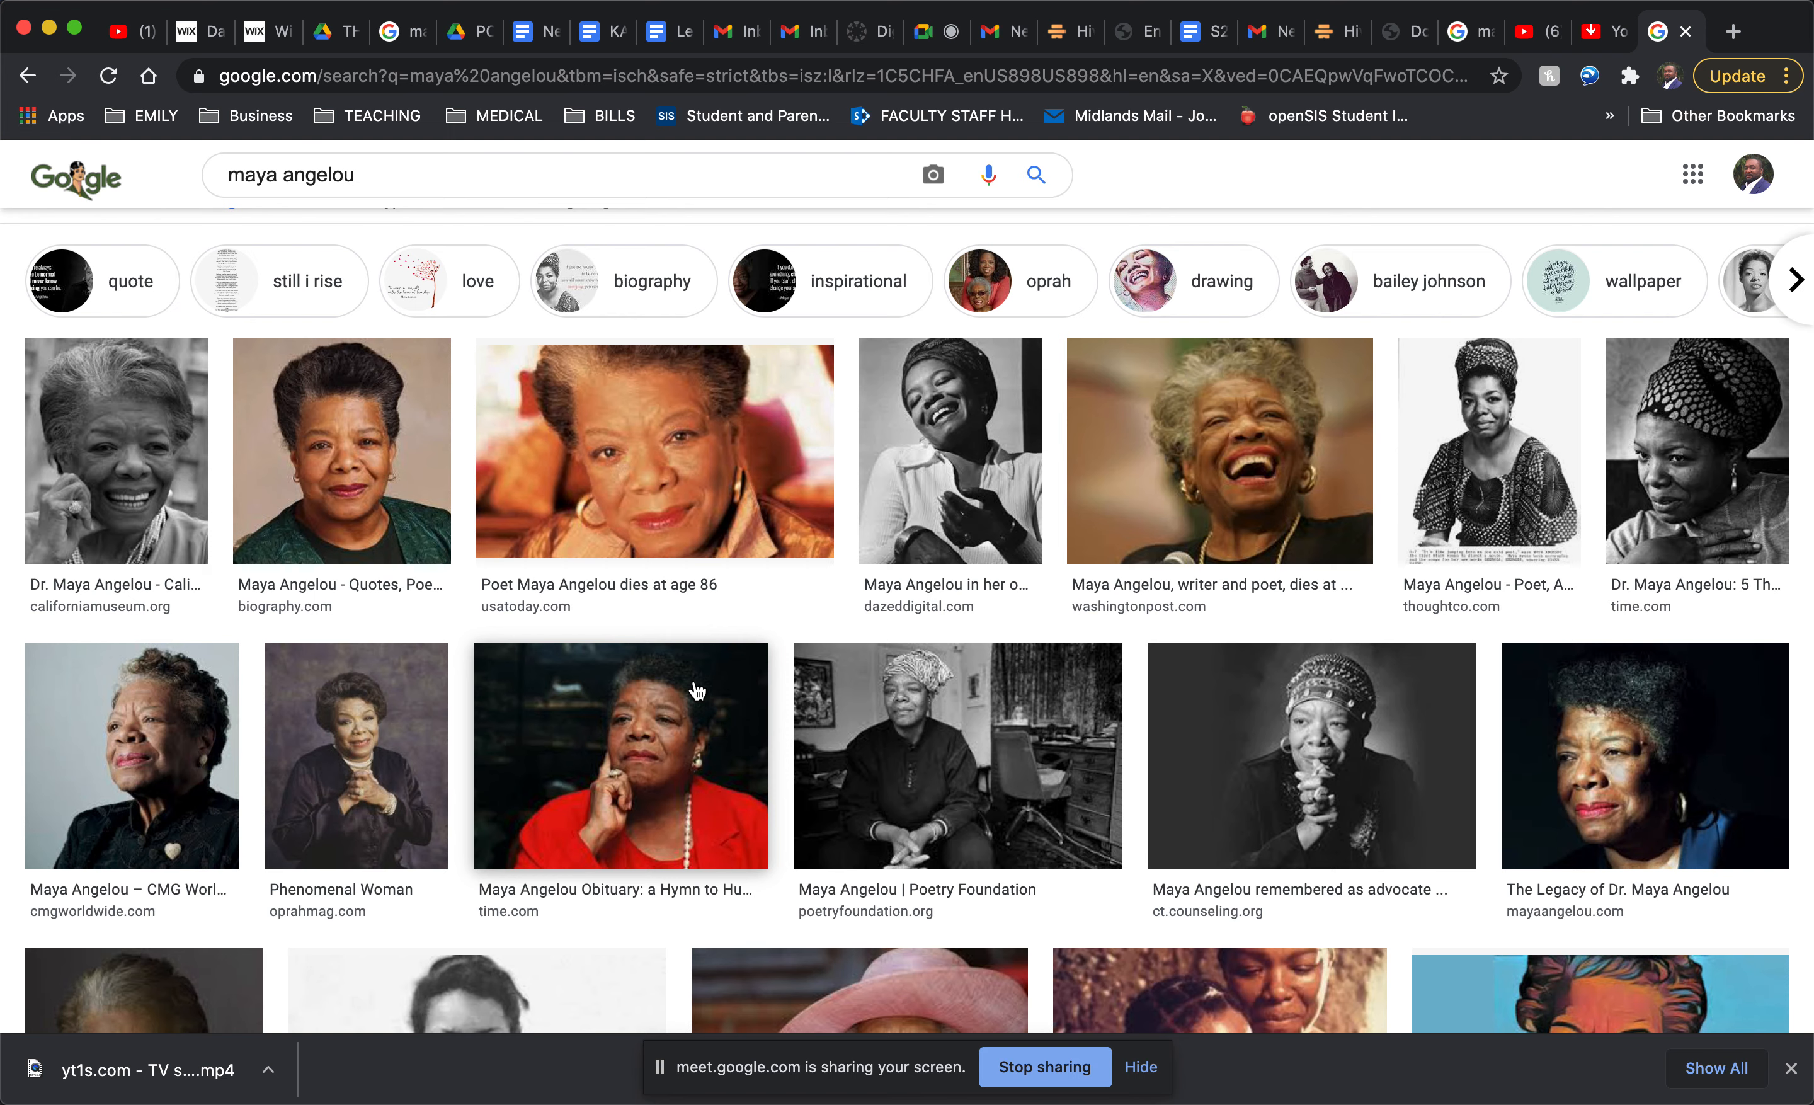
scroll(999, 798, down, 6)
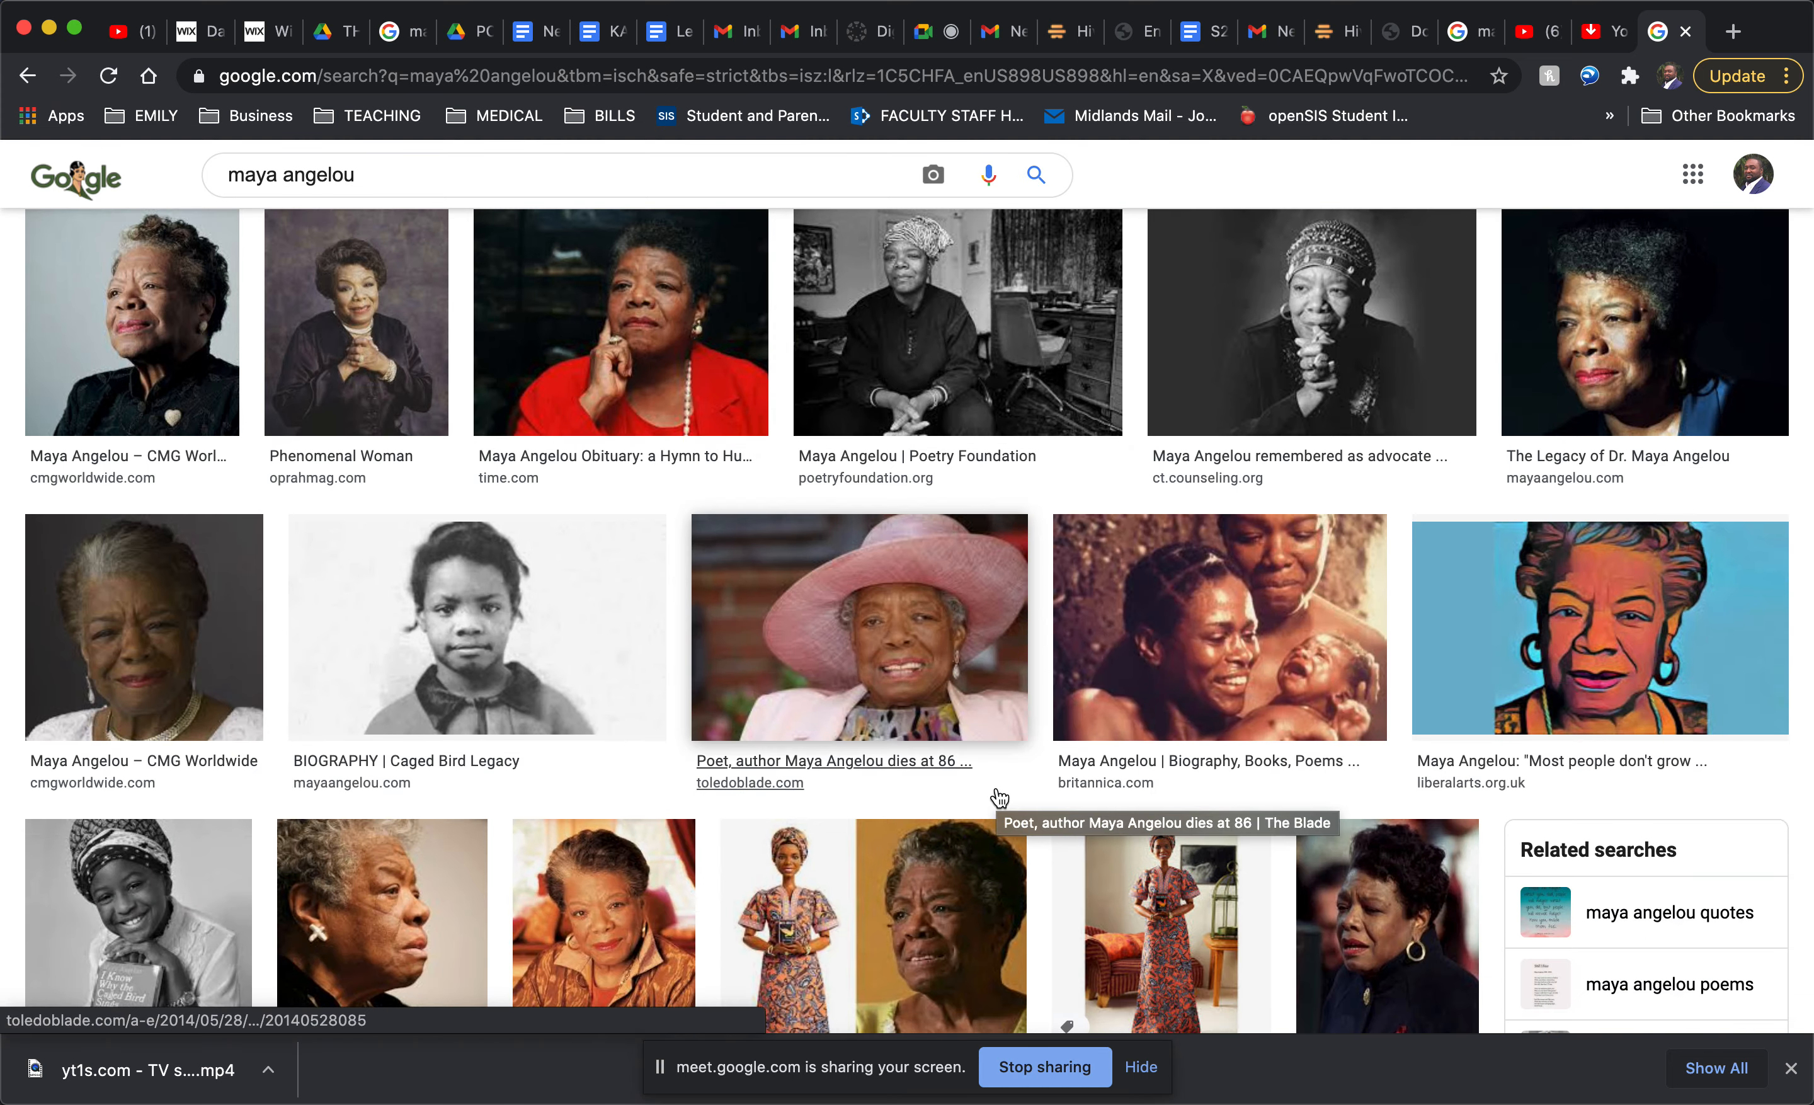
scroll(999, 798, up, 7)
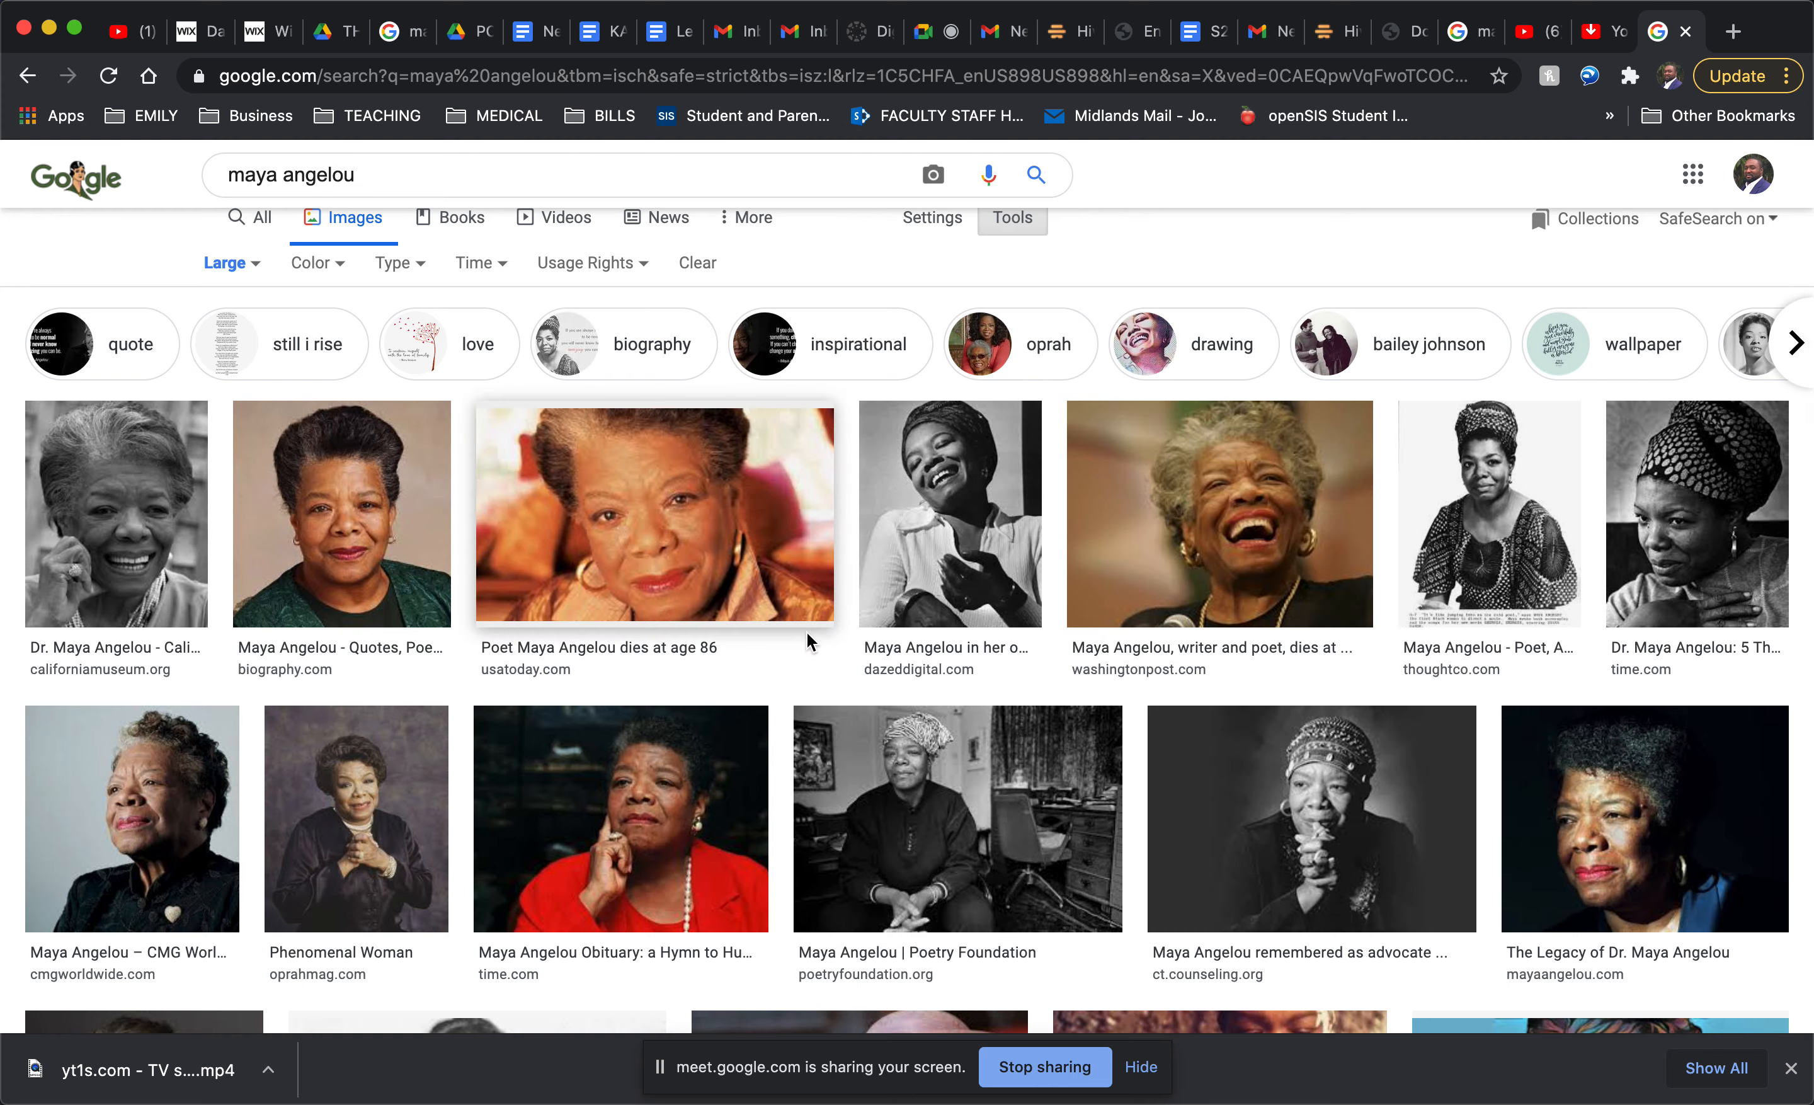
Step: Open the USA Today picture of Maya Angelou from the results and look through its related images
click(693, 521)
scroll(1209, 655, down, 3)
scroll(1210, 655, down, 8)
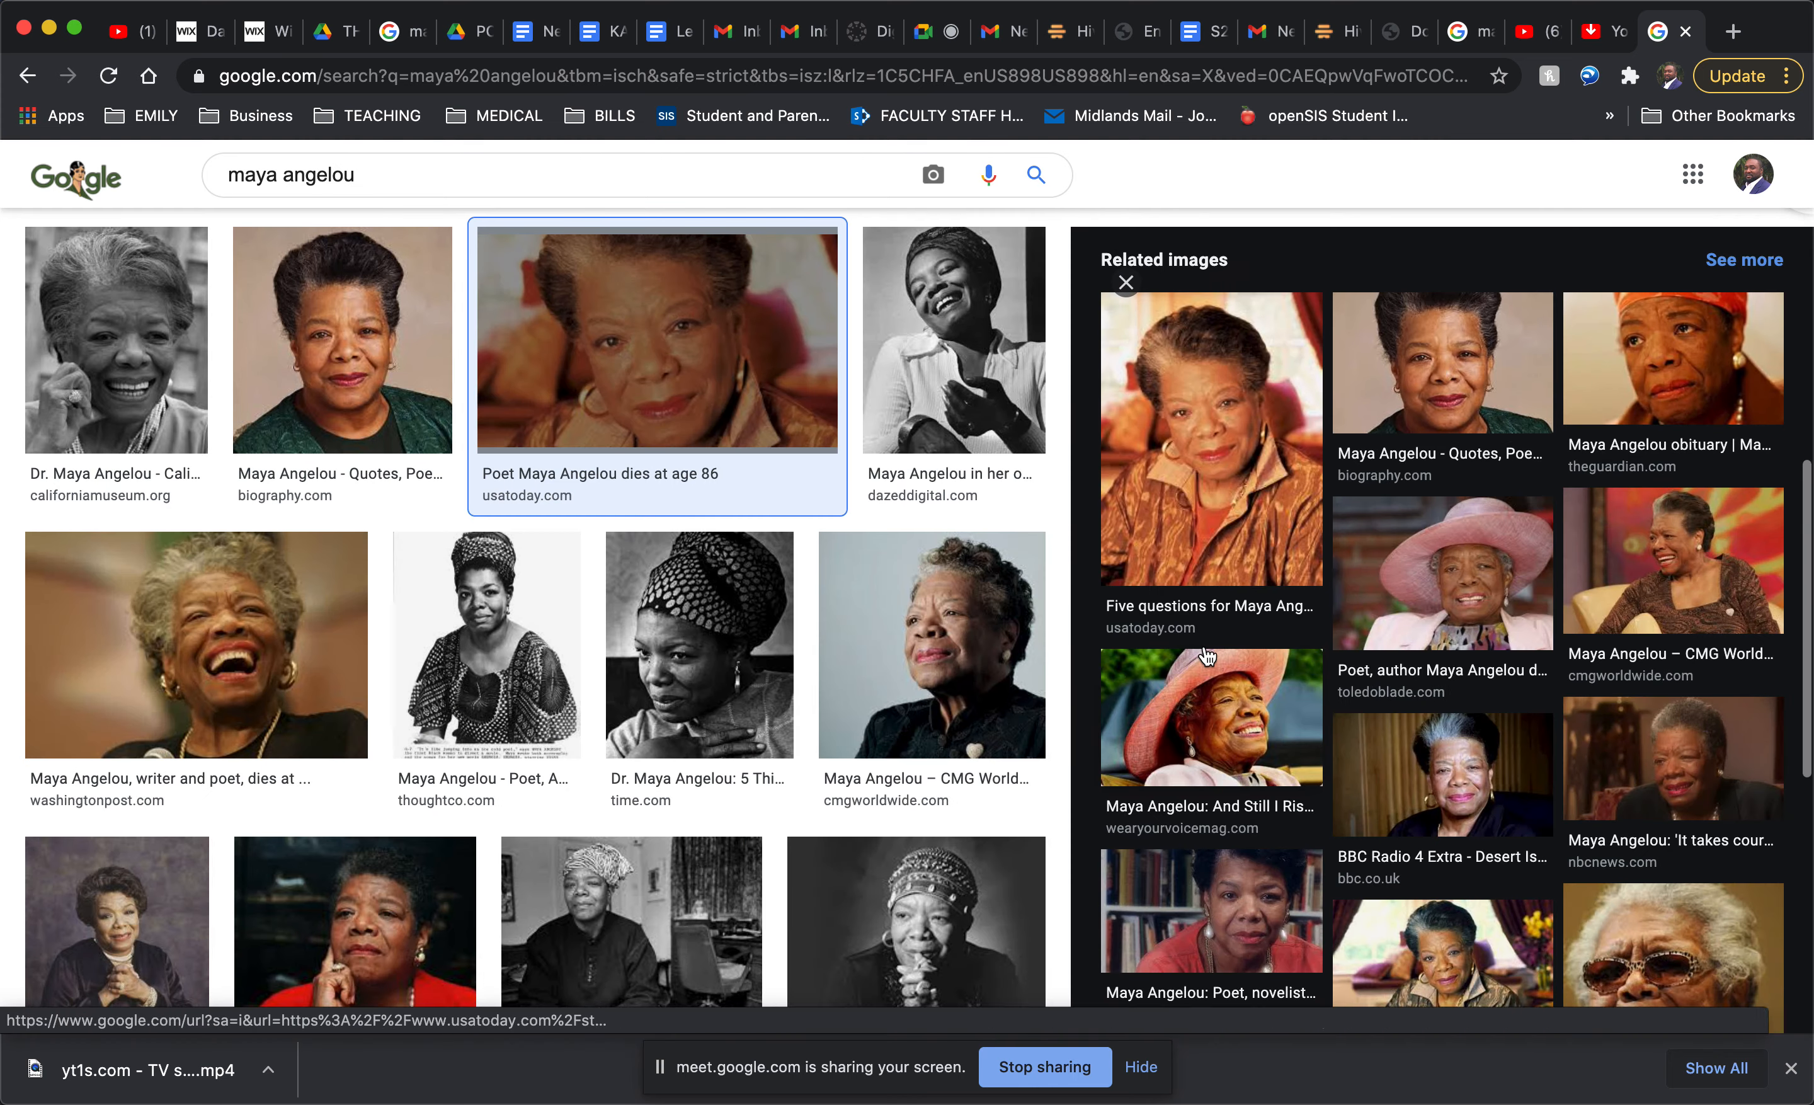
scroll(1207, 655, up, 8)
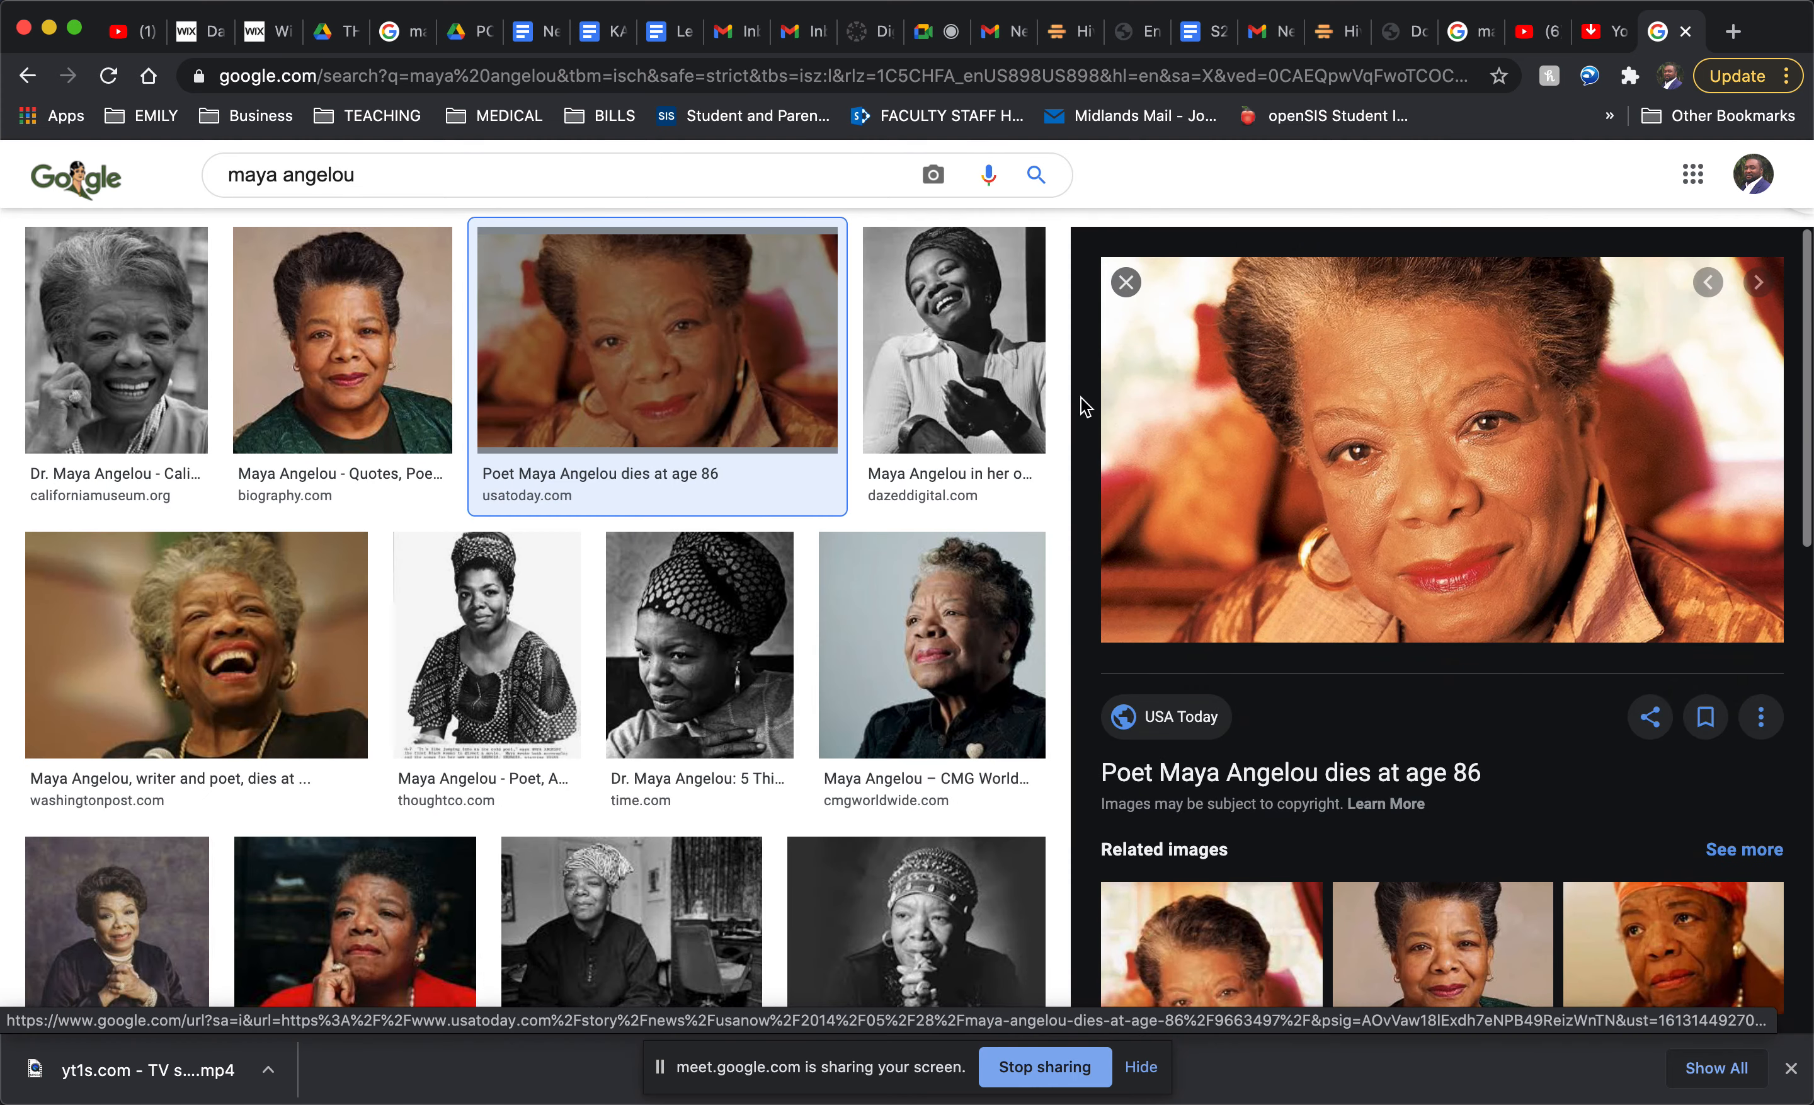
scroll(840, 392, up, 3)
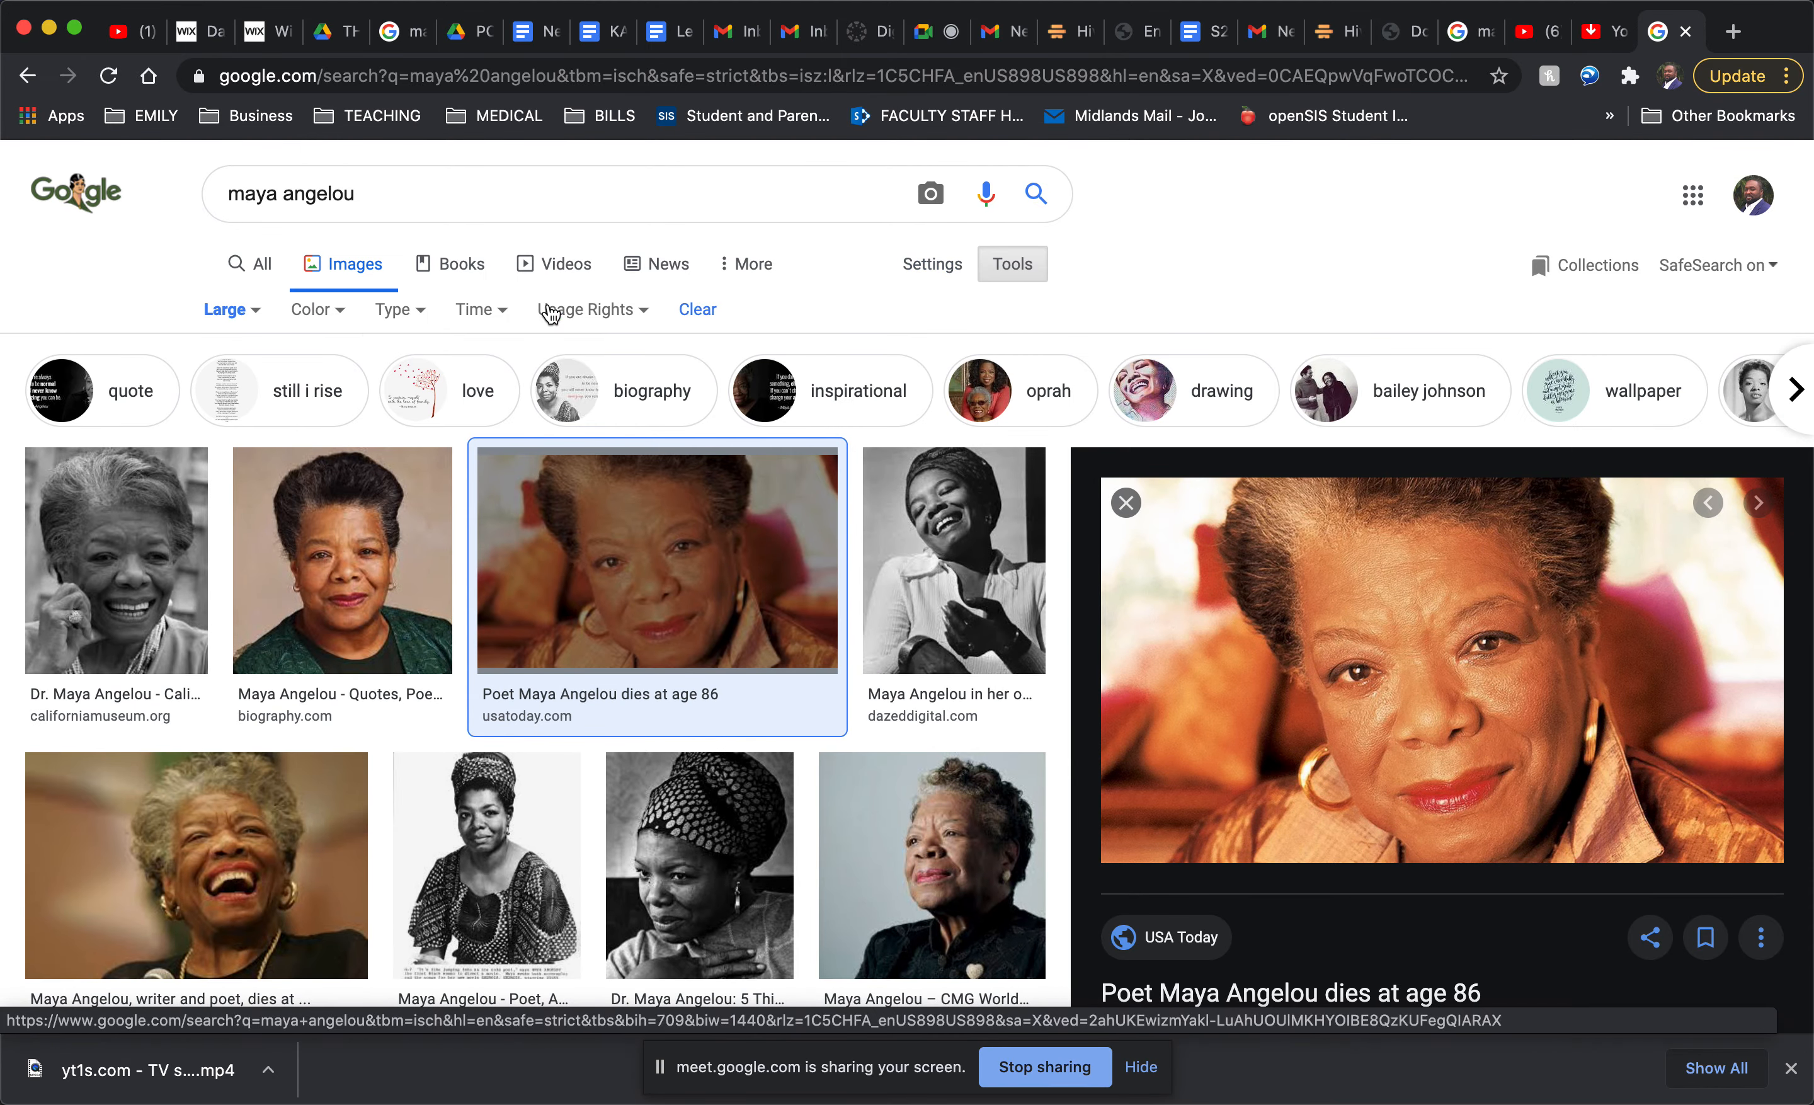
Step: Remove the Large size filter and open the University of Georgia portrait through the related images of the USA Today and The Creed pictures
click(225, 311)
click(257, 363)
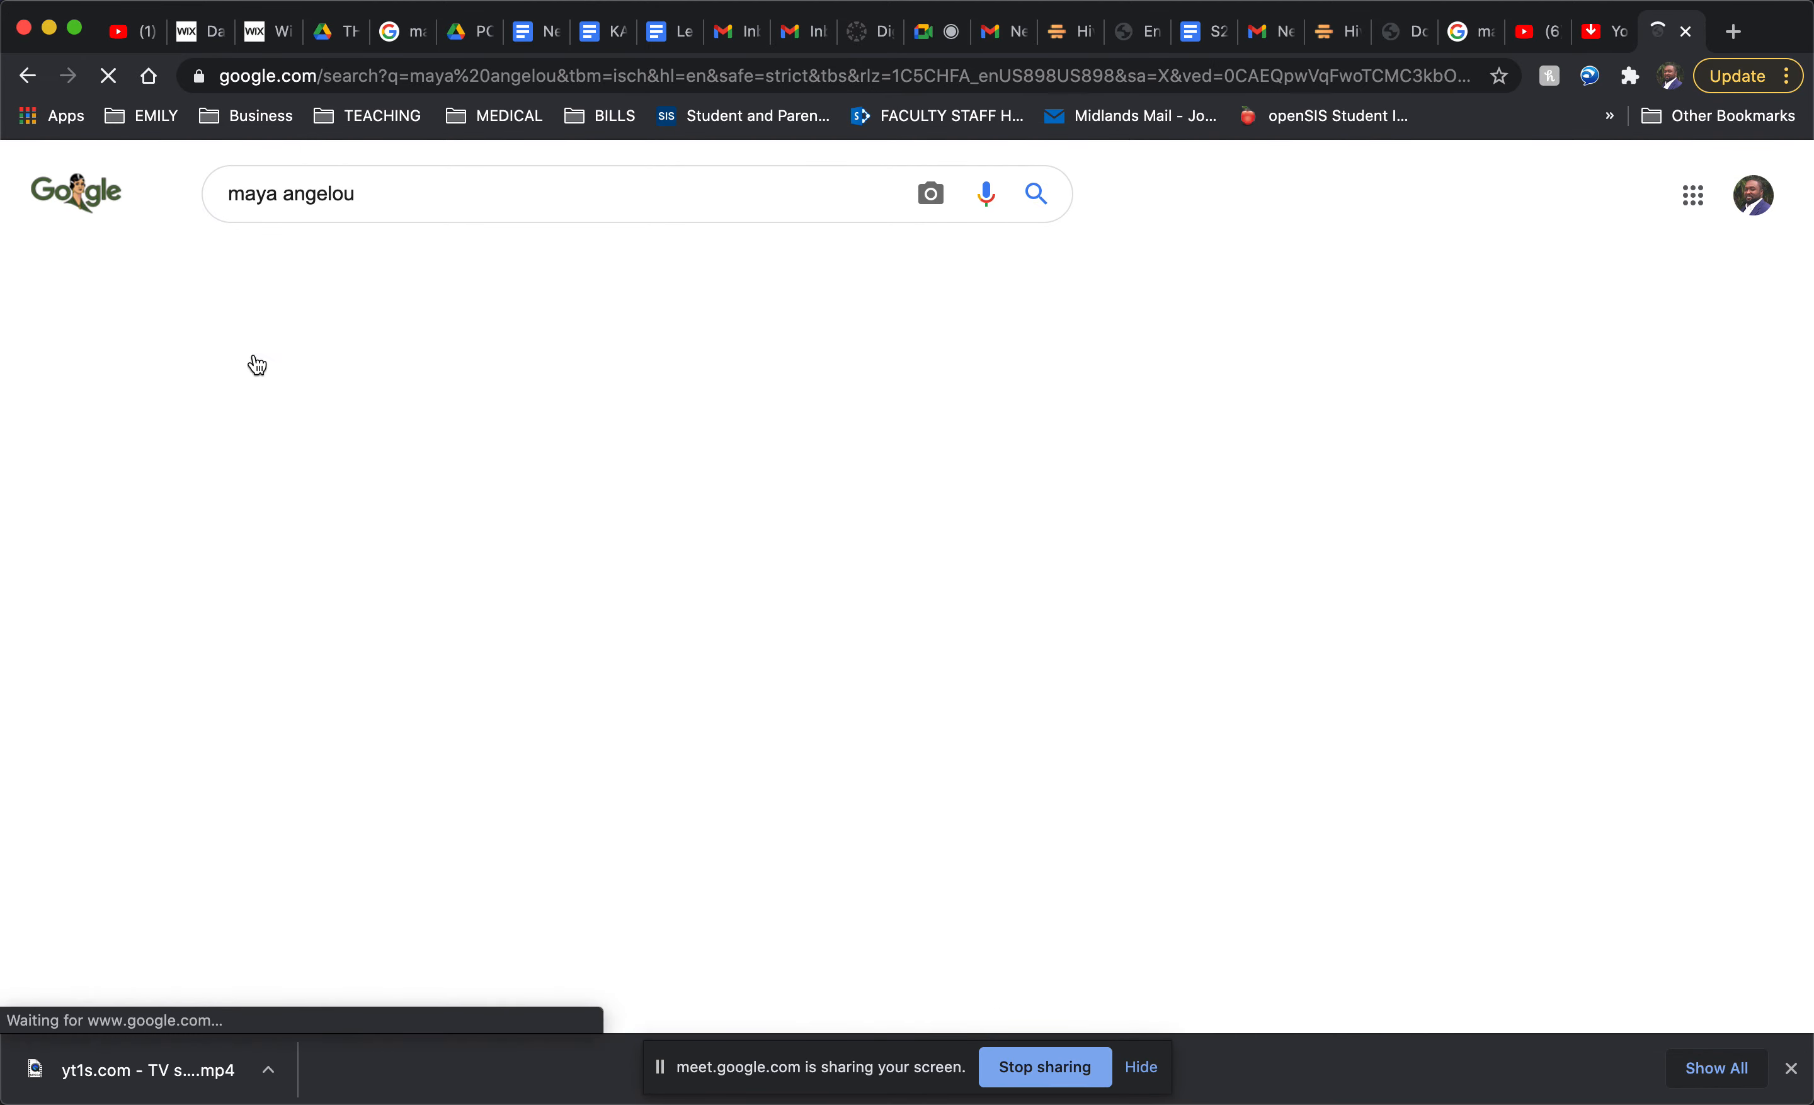
click(729, 577)
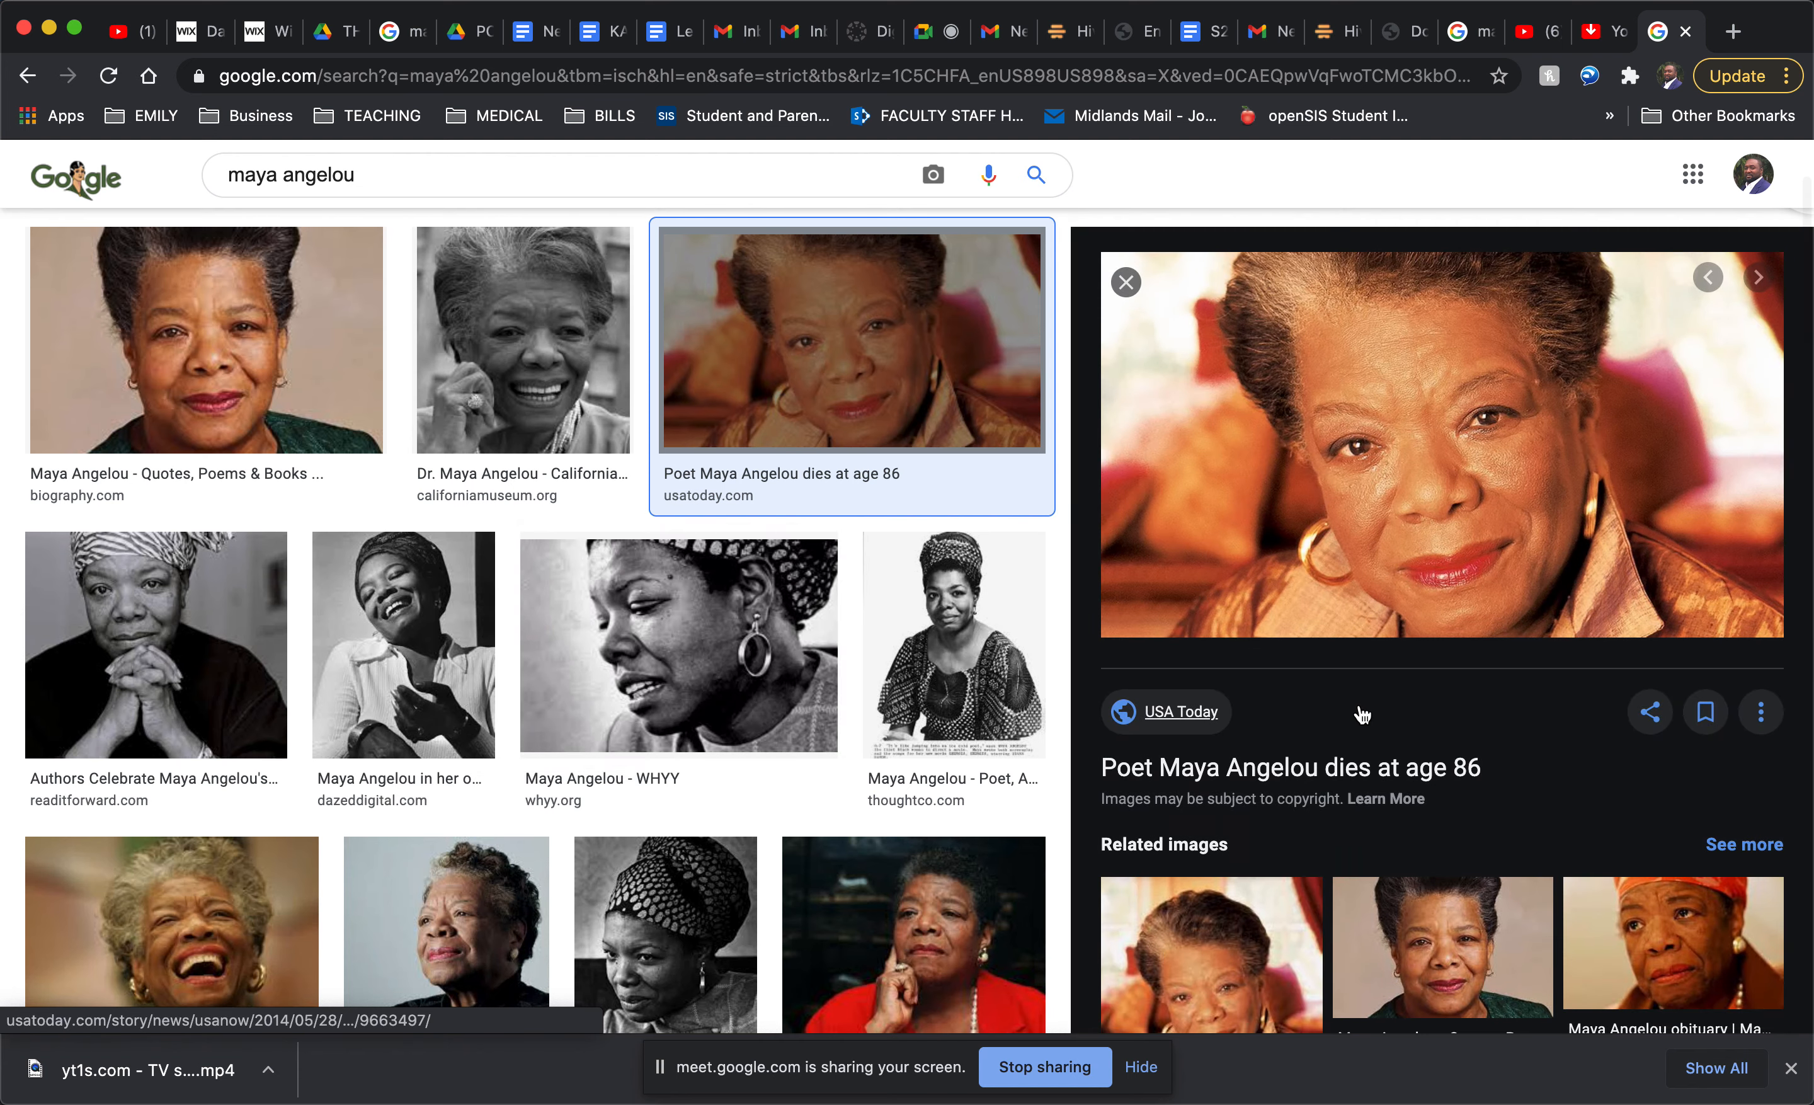
scroll(1361, 713, down, 10)
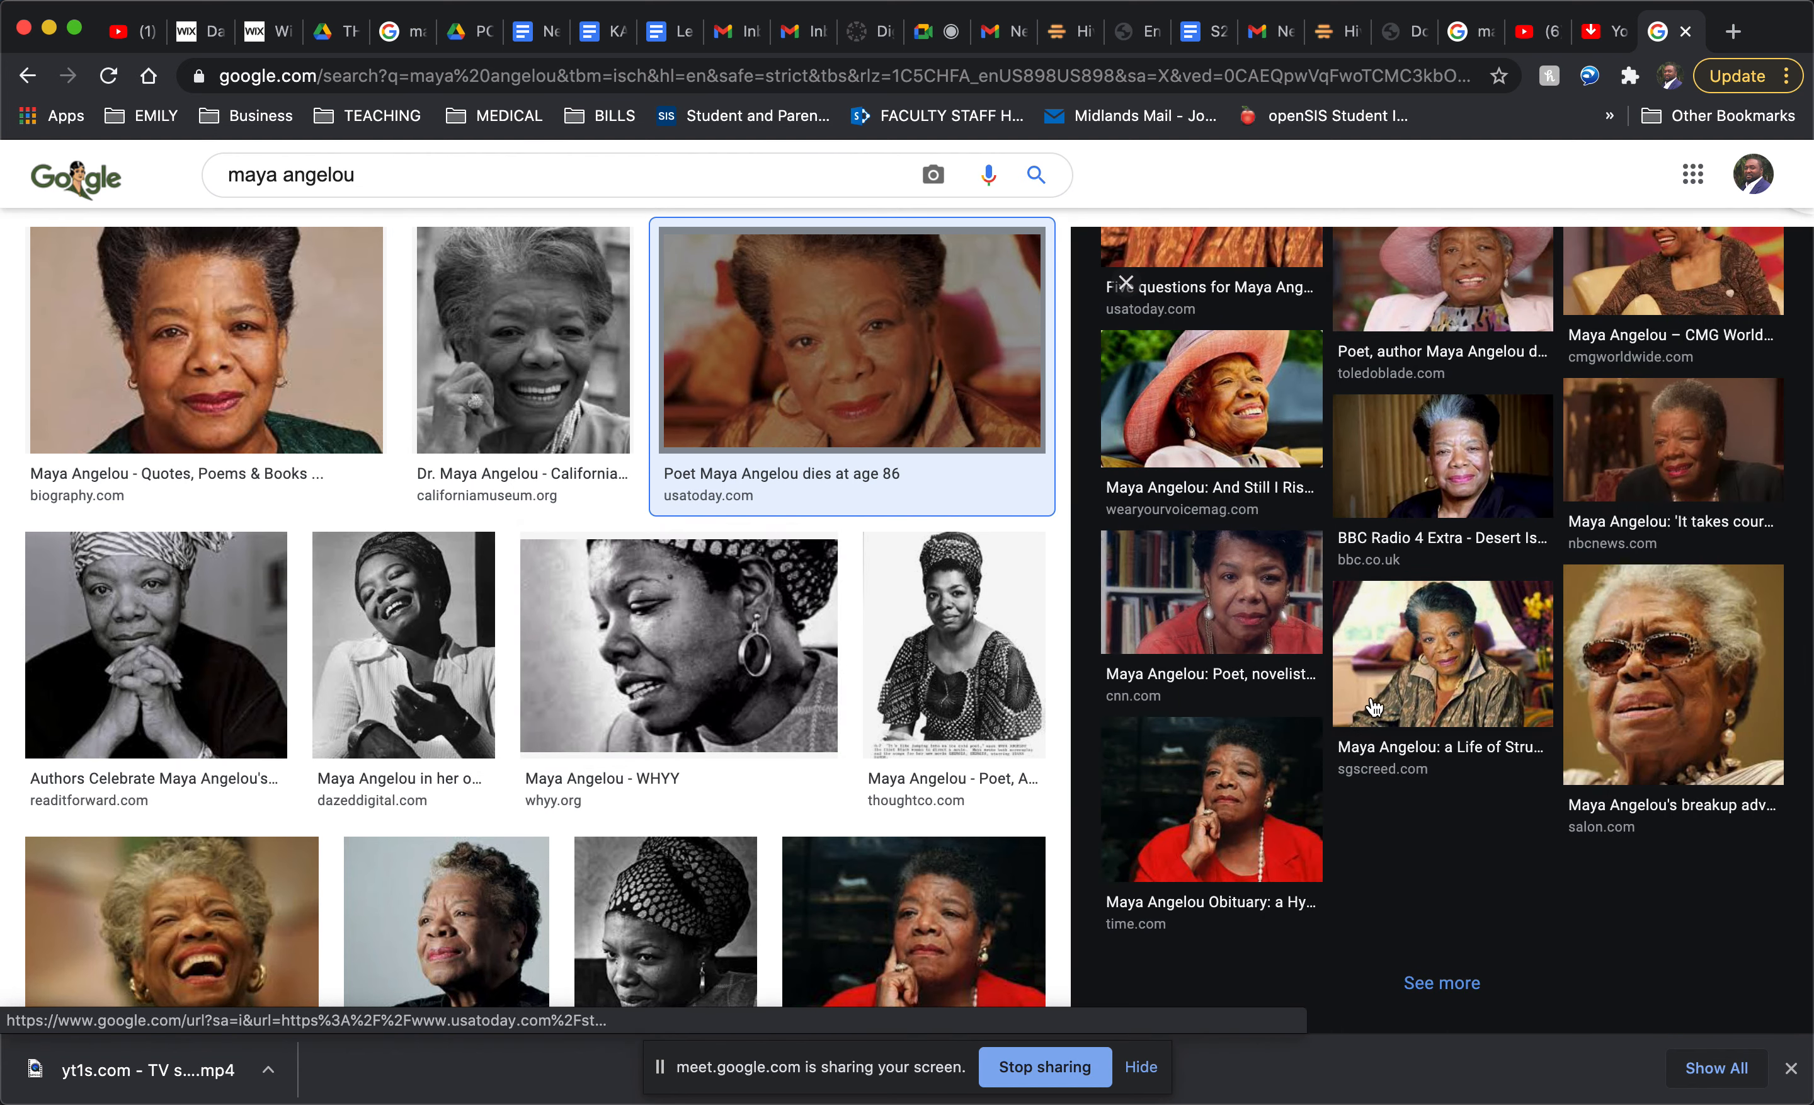
click(1363, 715)
scroll(1438, 798, down, 5)
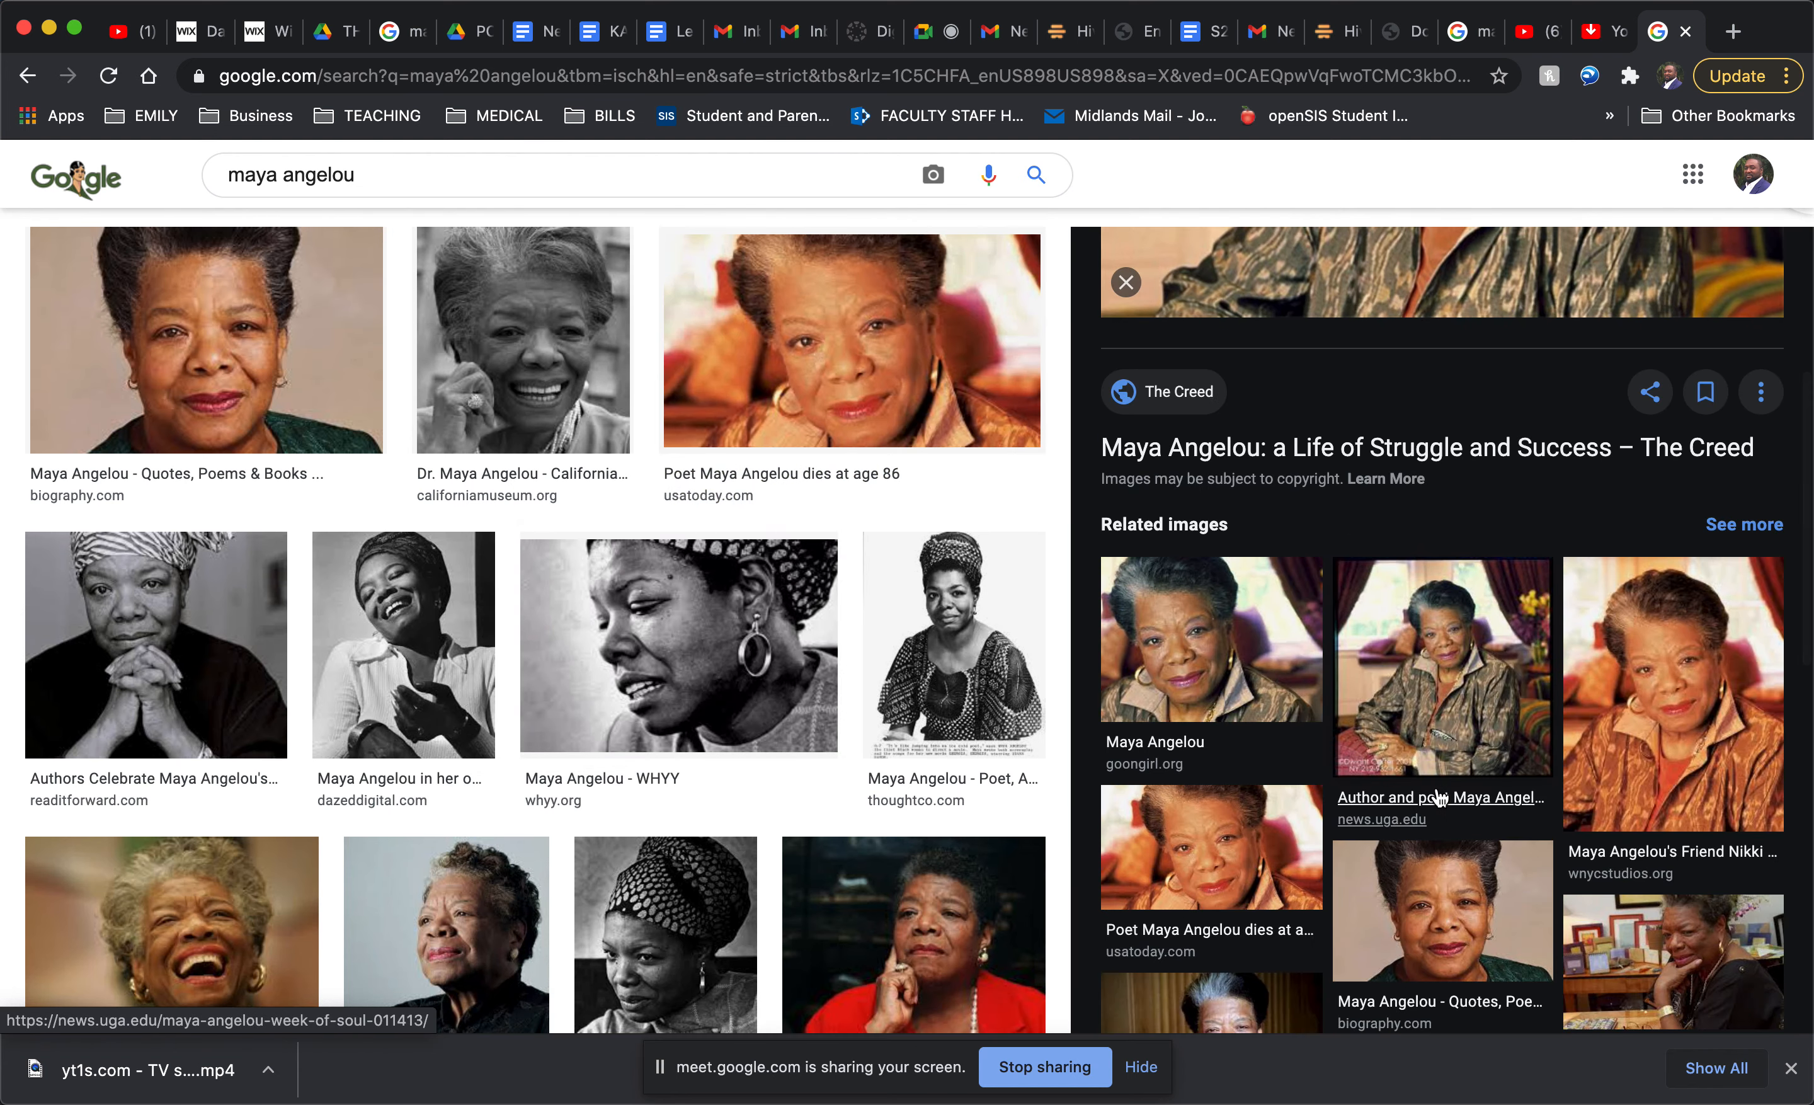
click(1440, 729)
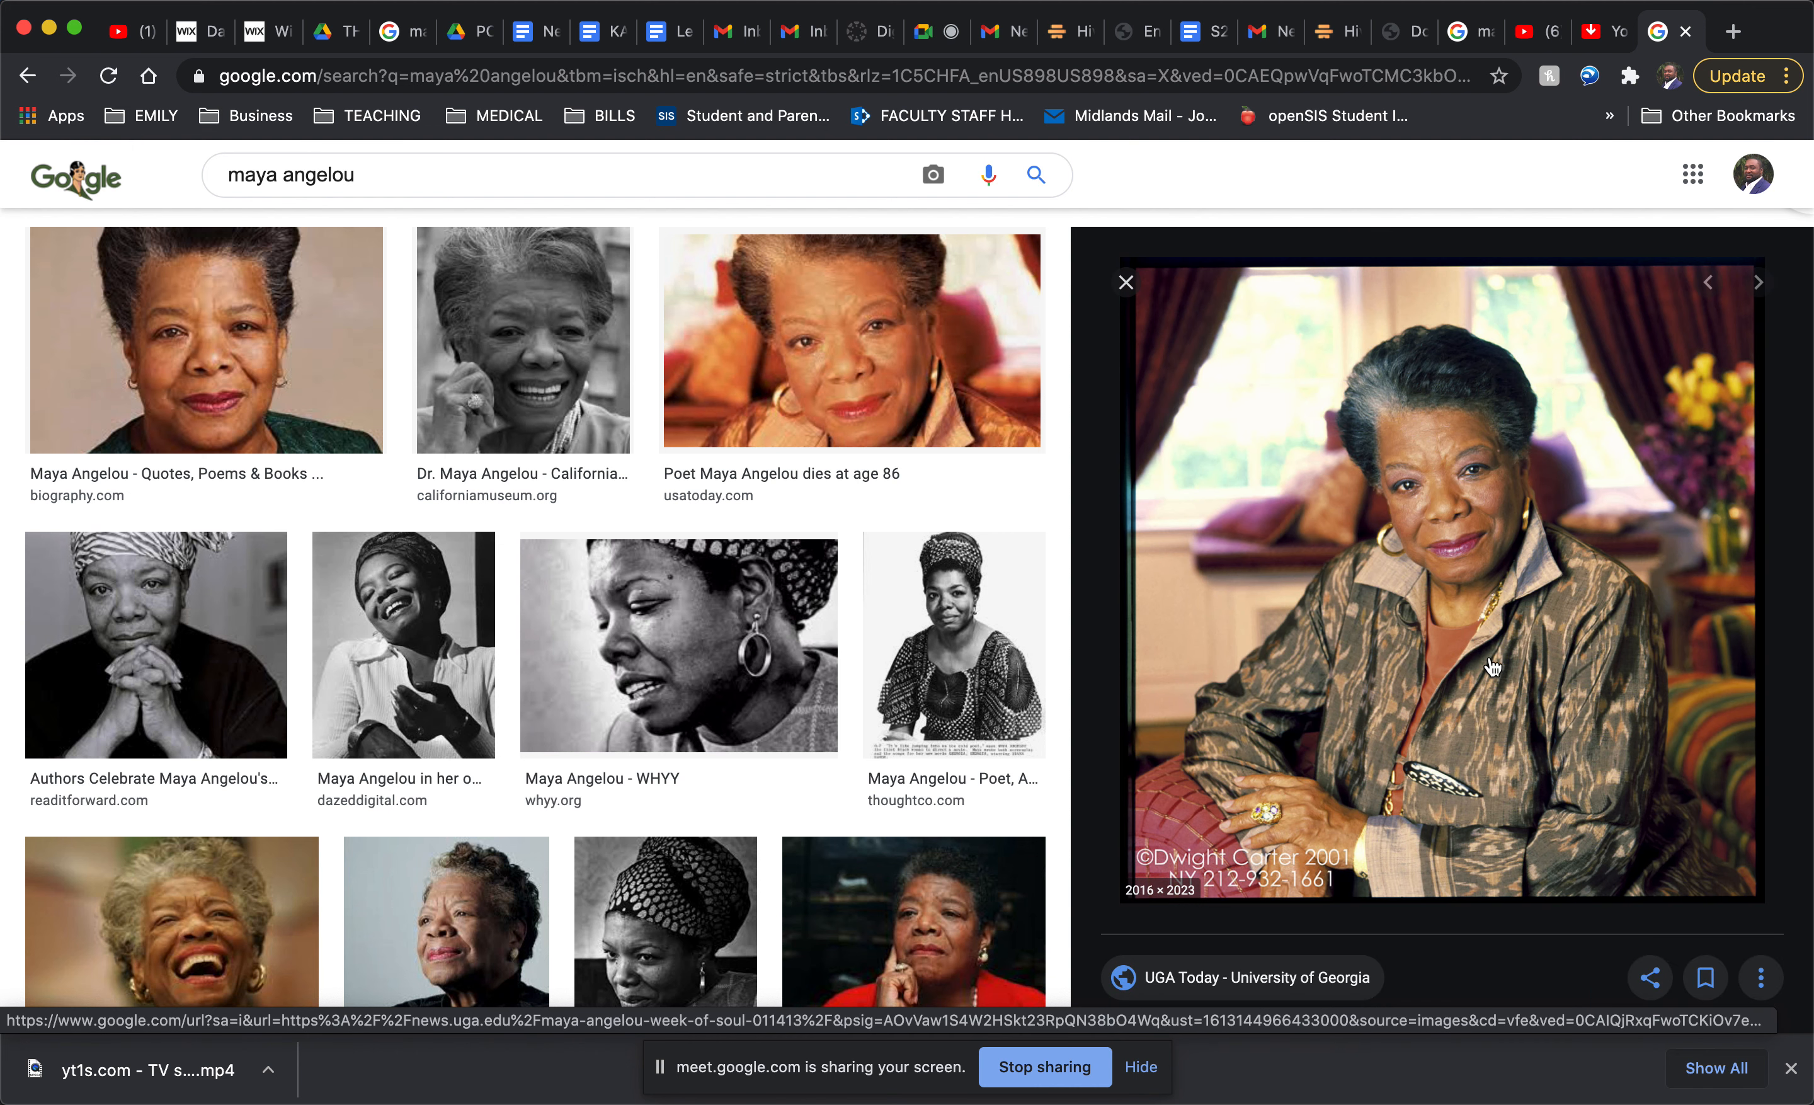
Step: Copy the enlarged University of Georgia portrait of Maya Angelou to the clipboard as an image
right_click(1489, 659)
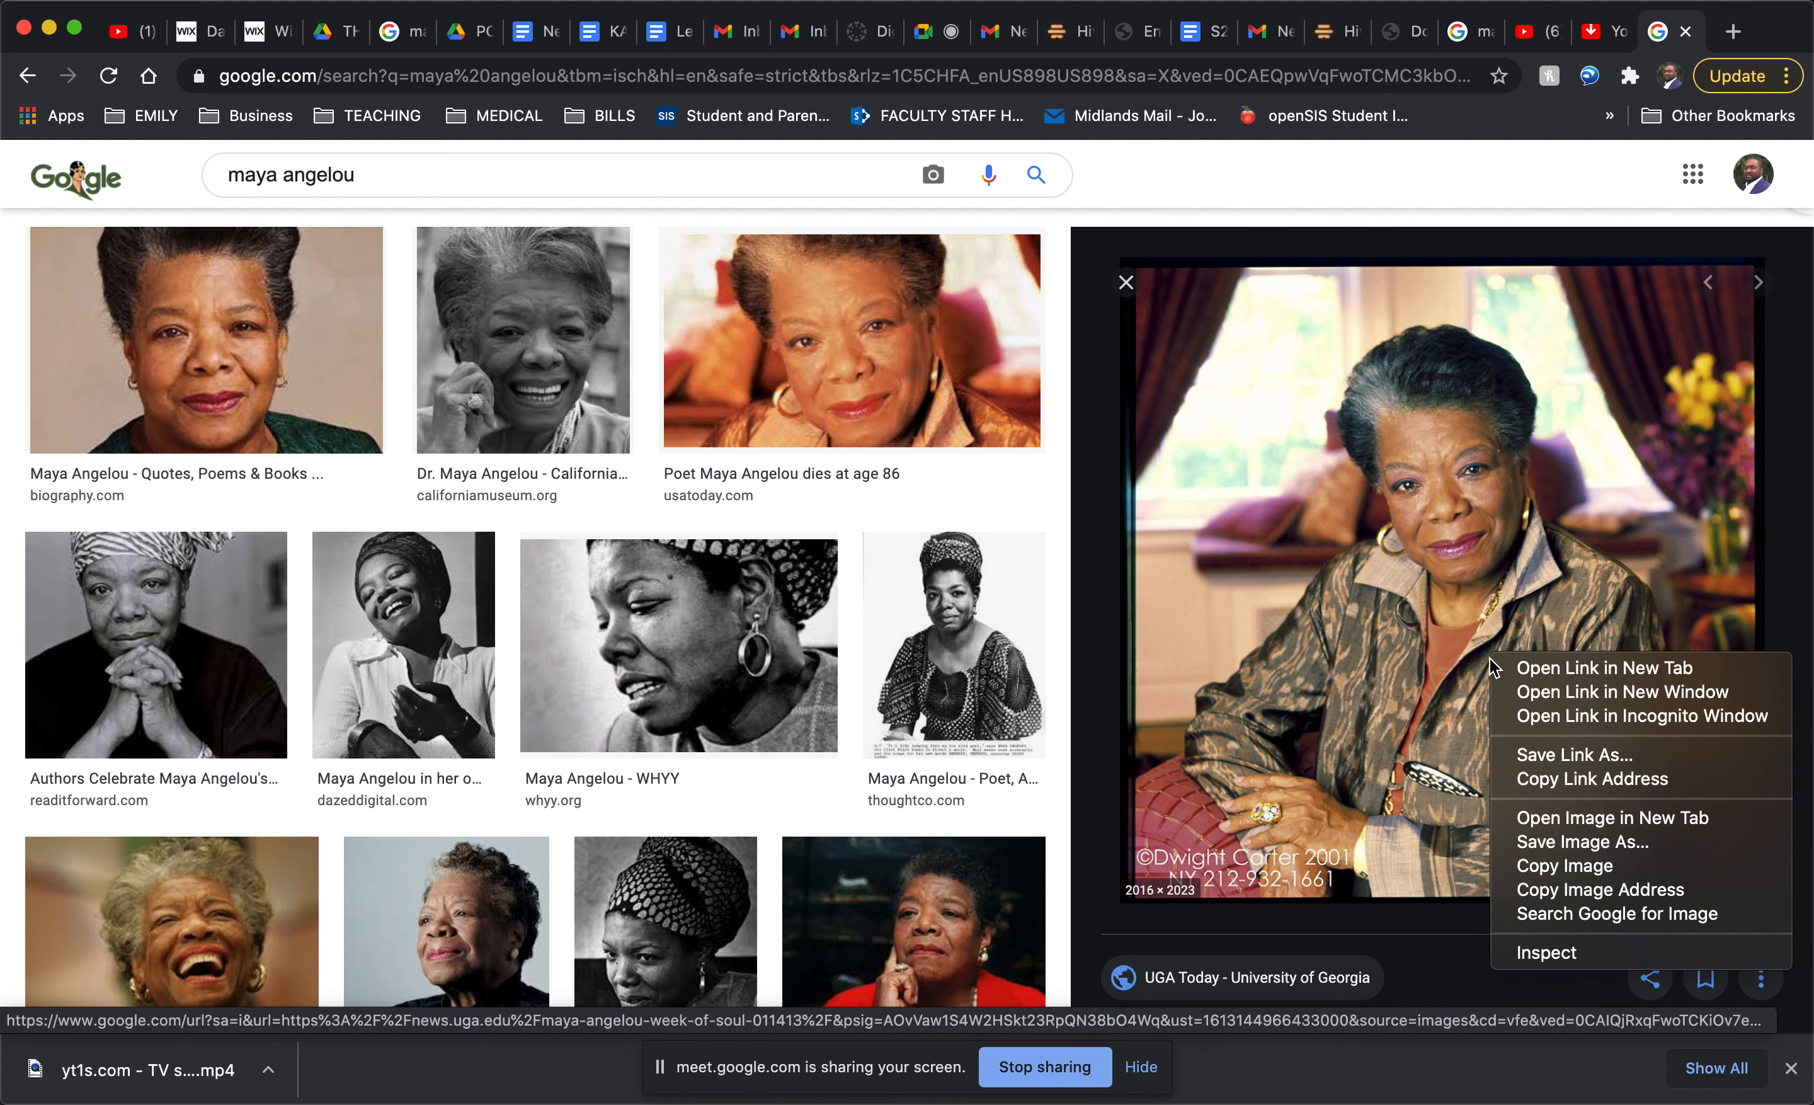
click(1538, 863)
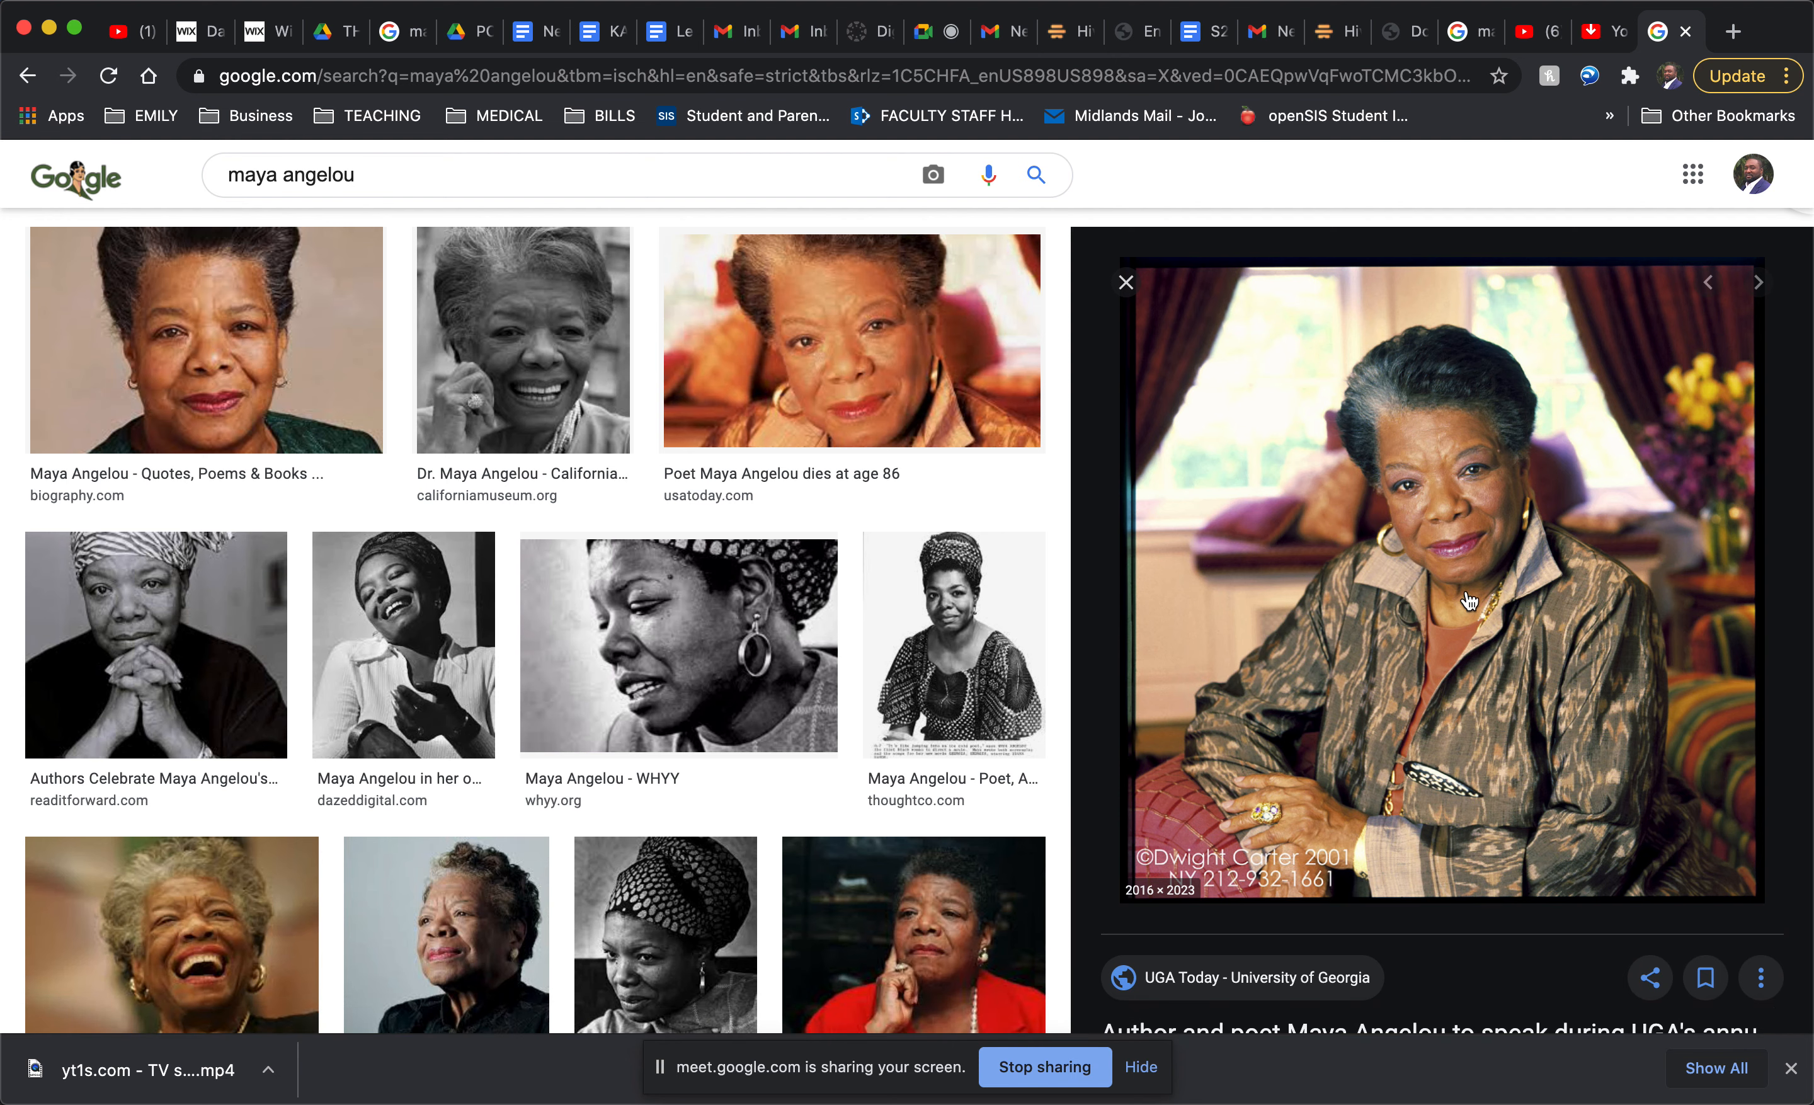
right_click(1420, 480)
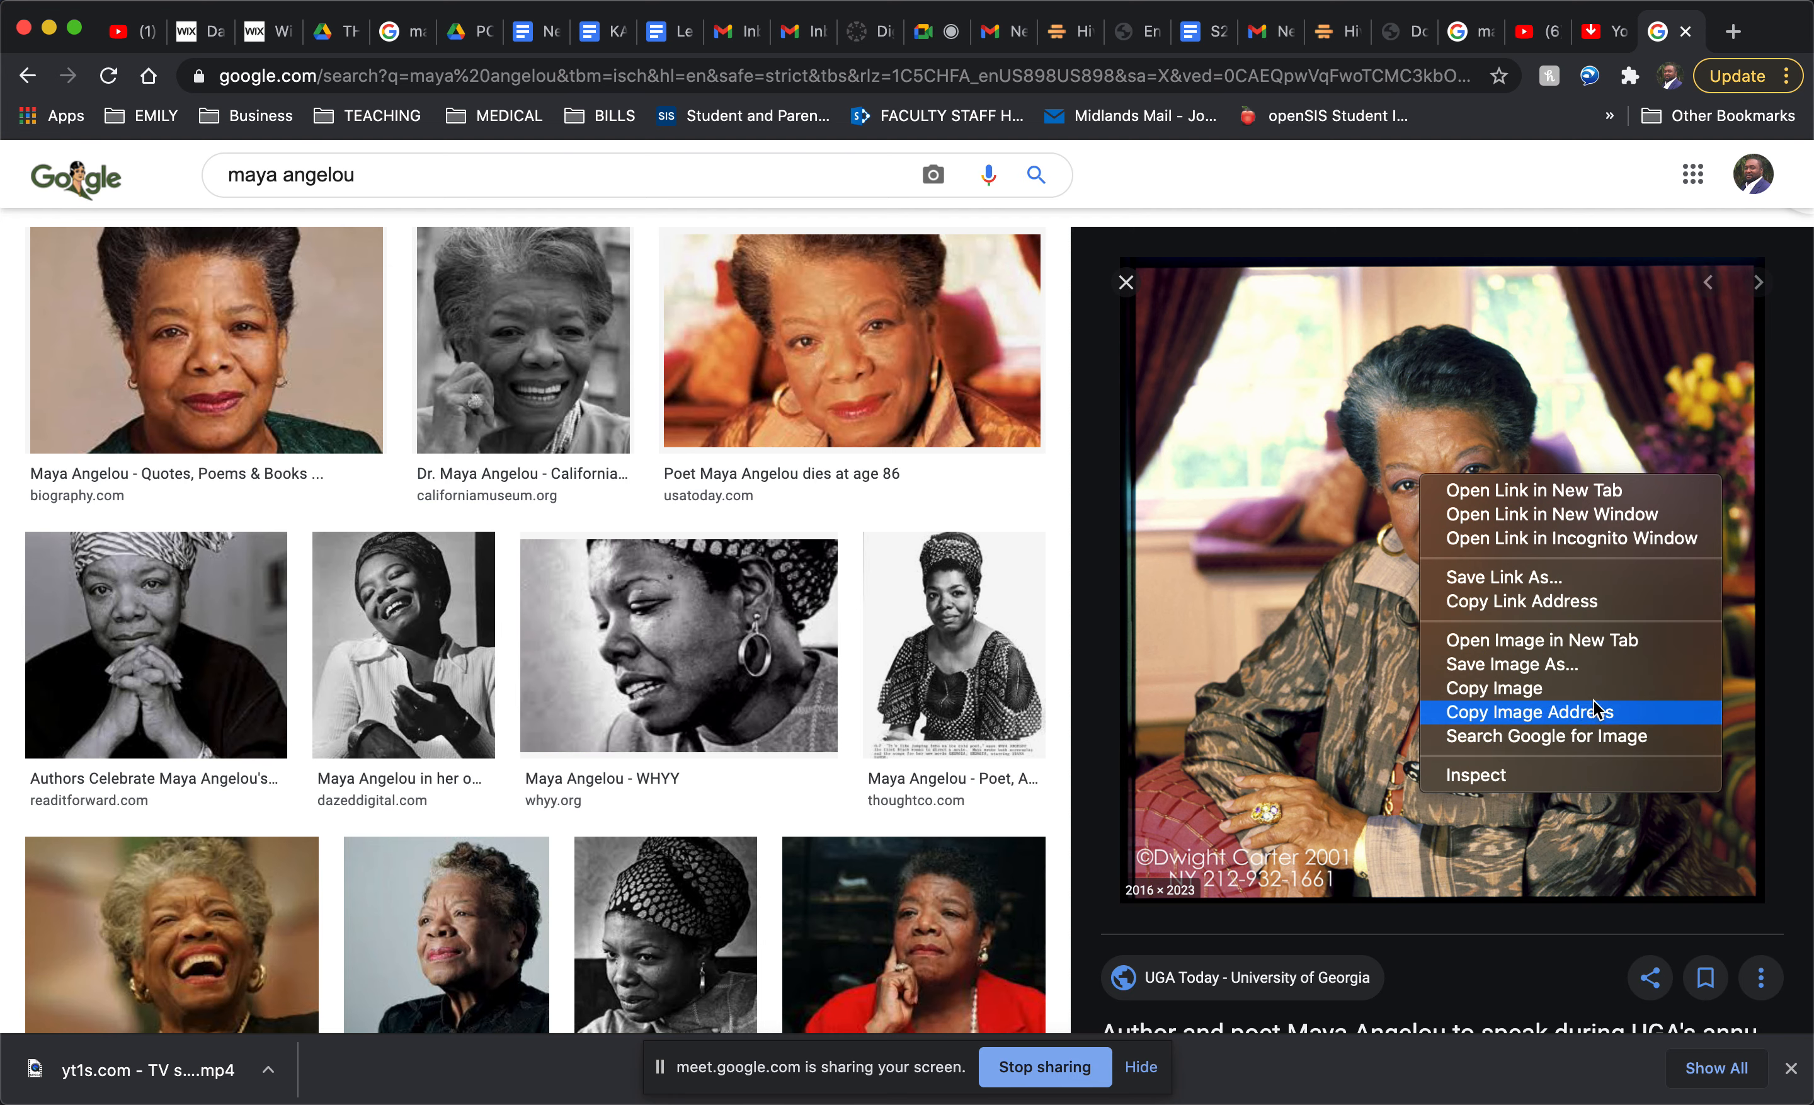
click(1503, 687)
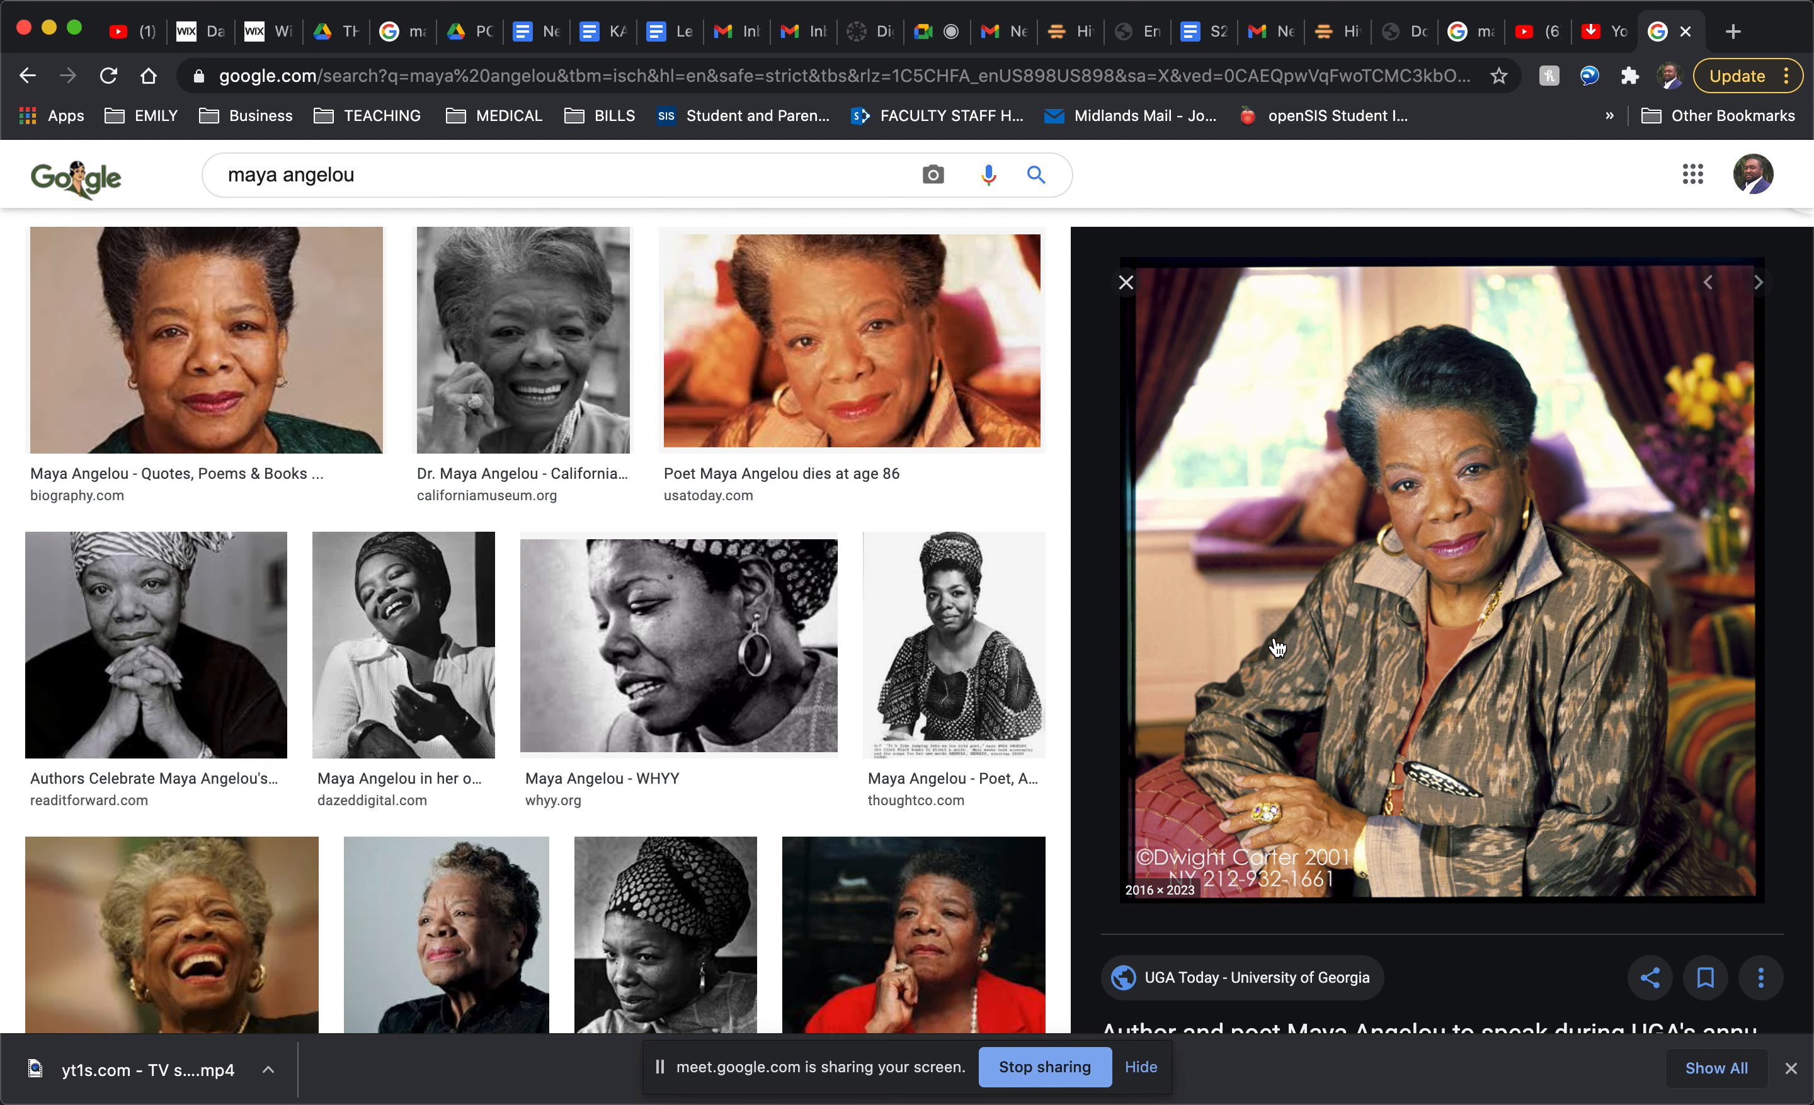
Step: Switch to Photoshop and create a new document from the Clipboard preset, 2016 x 2023 px at 72 ppi
mouse_move(915, 1057)
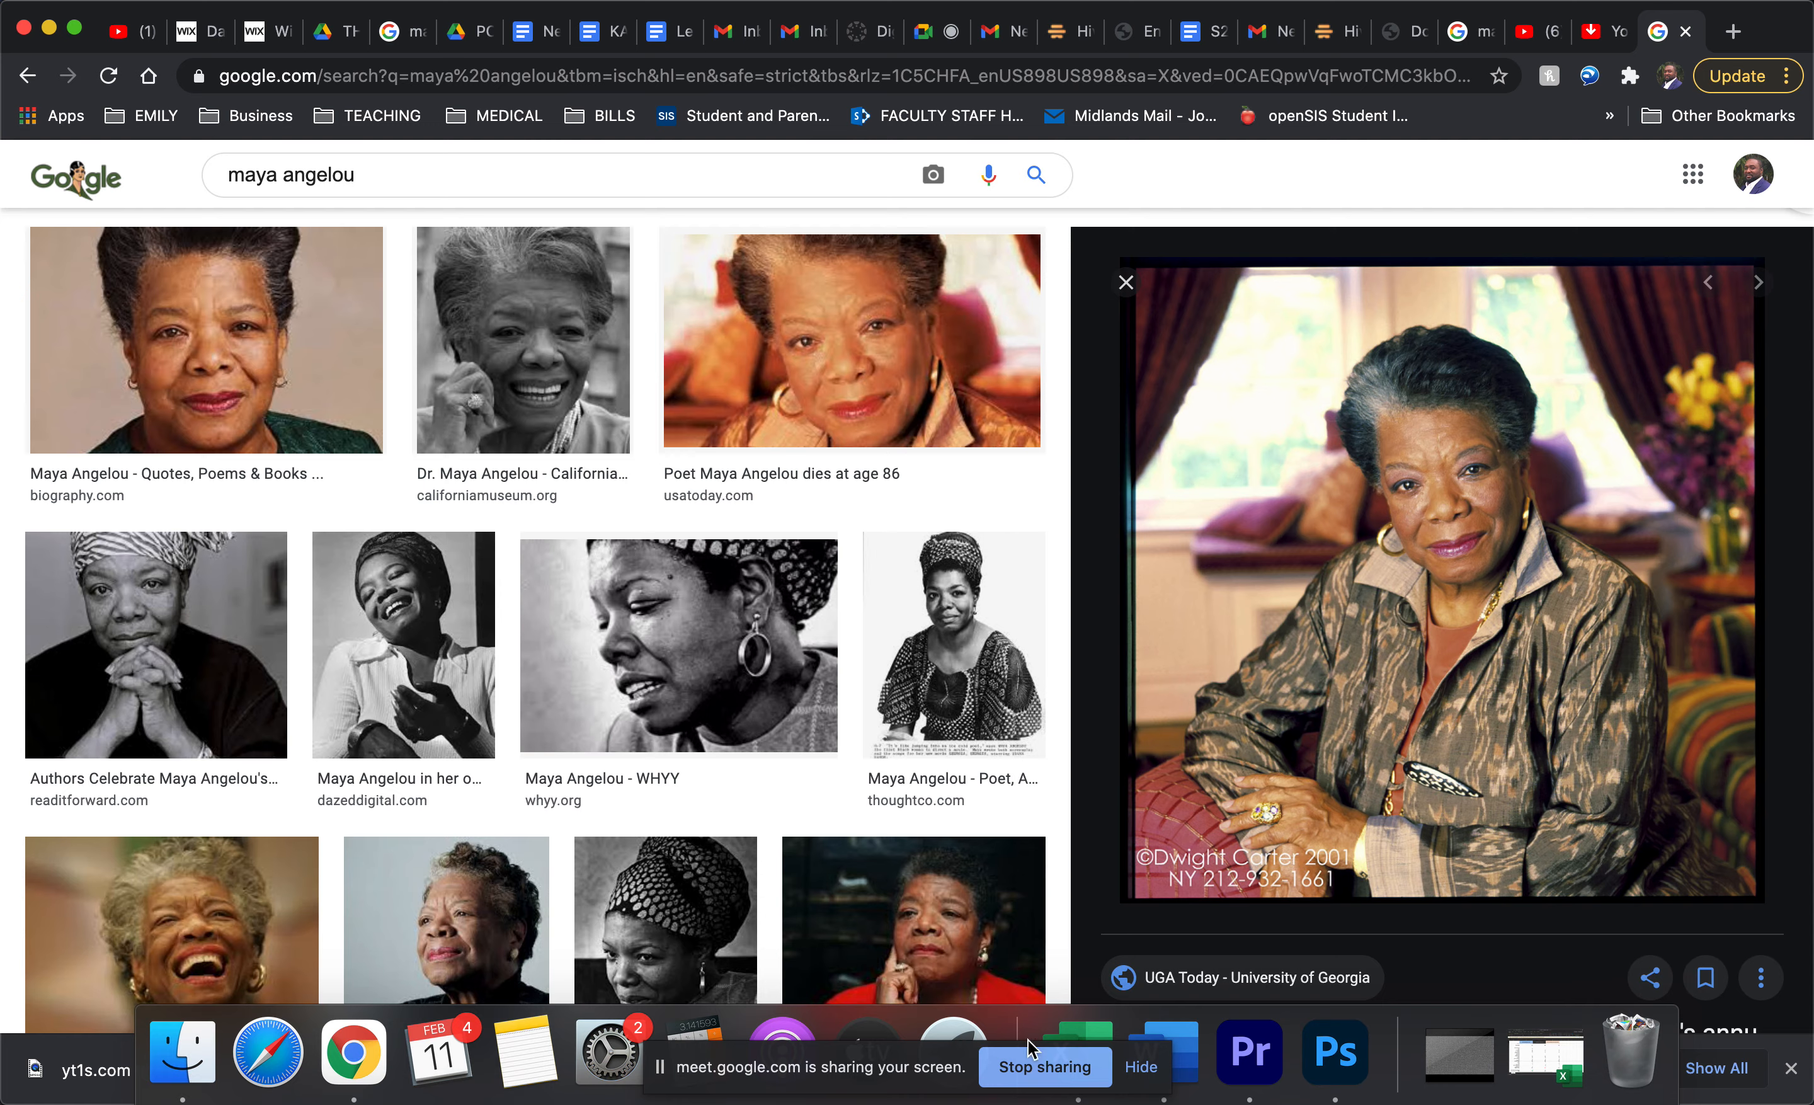
click(1316, 1056)
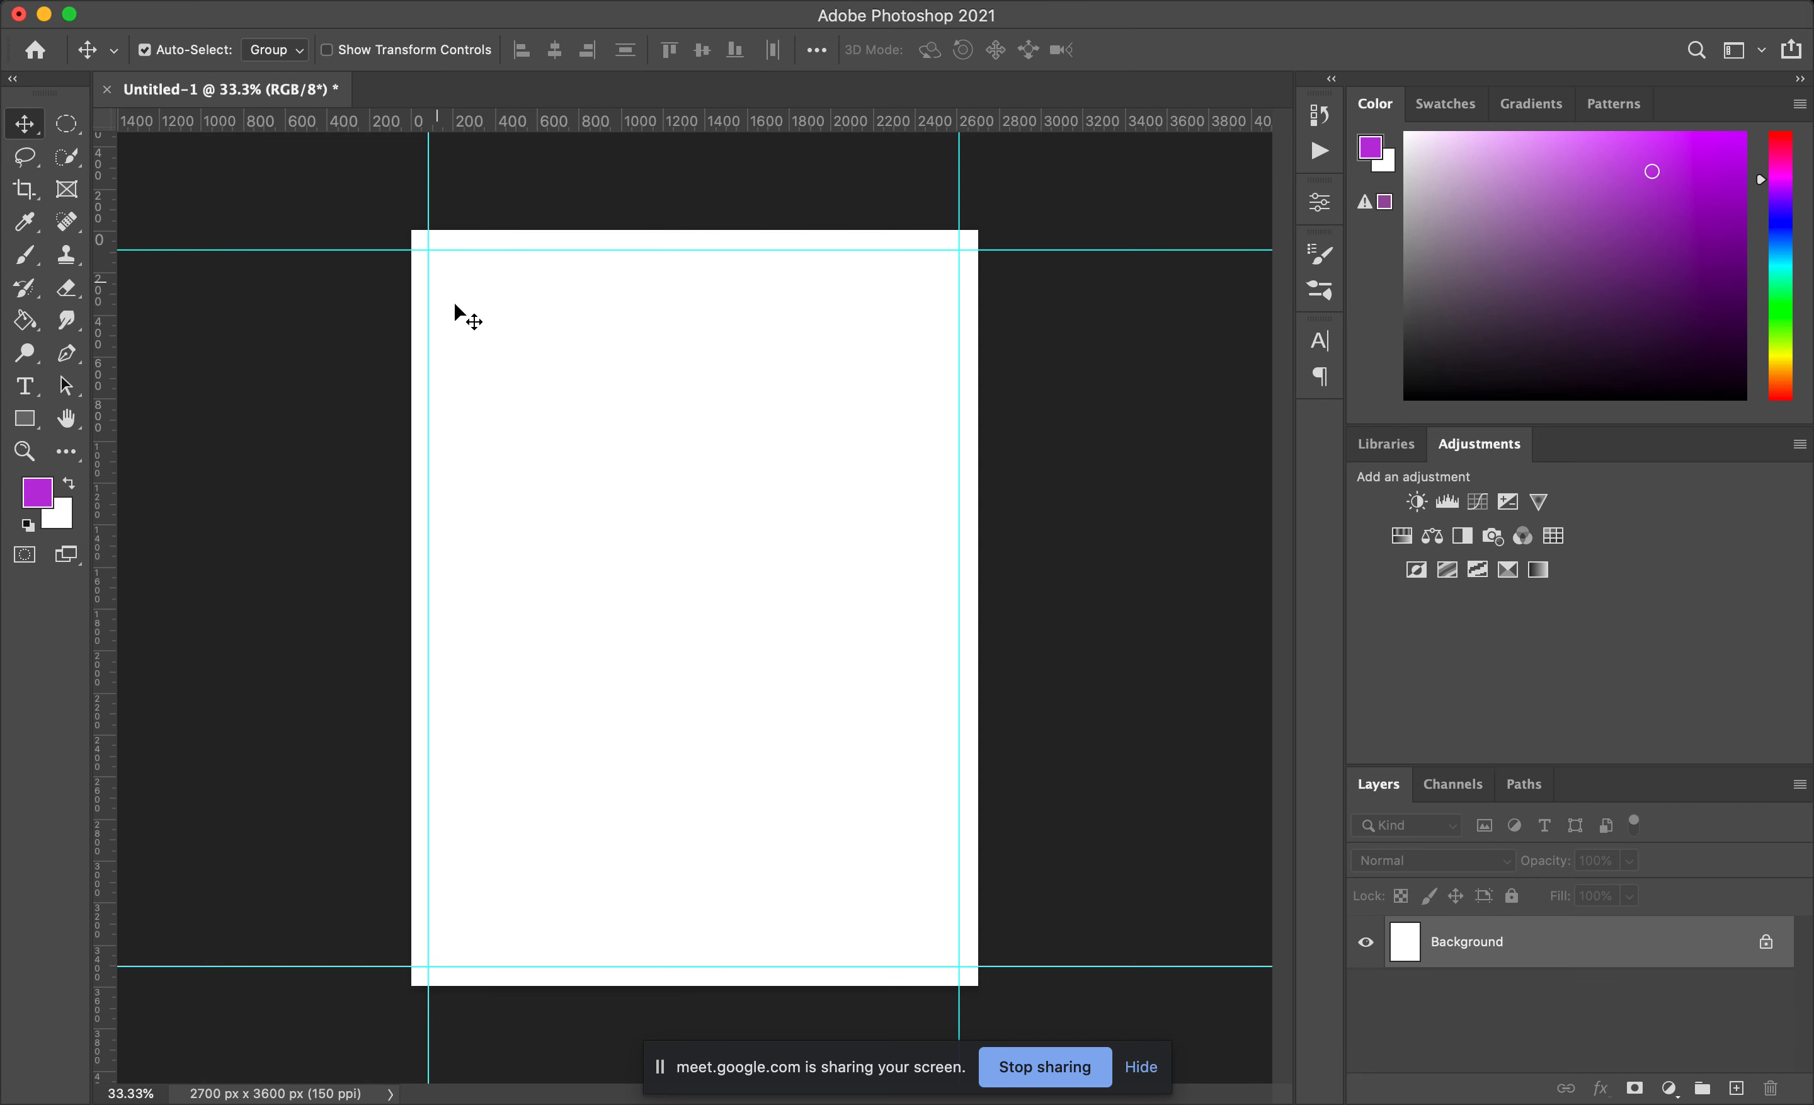
click(195, 3)
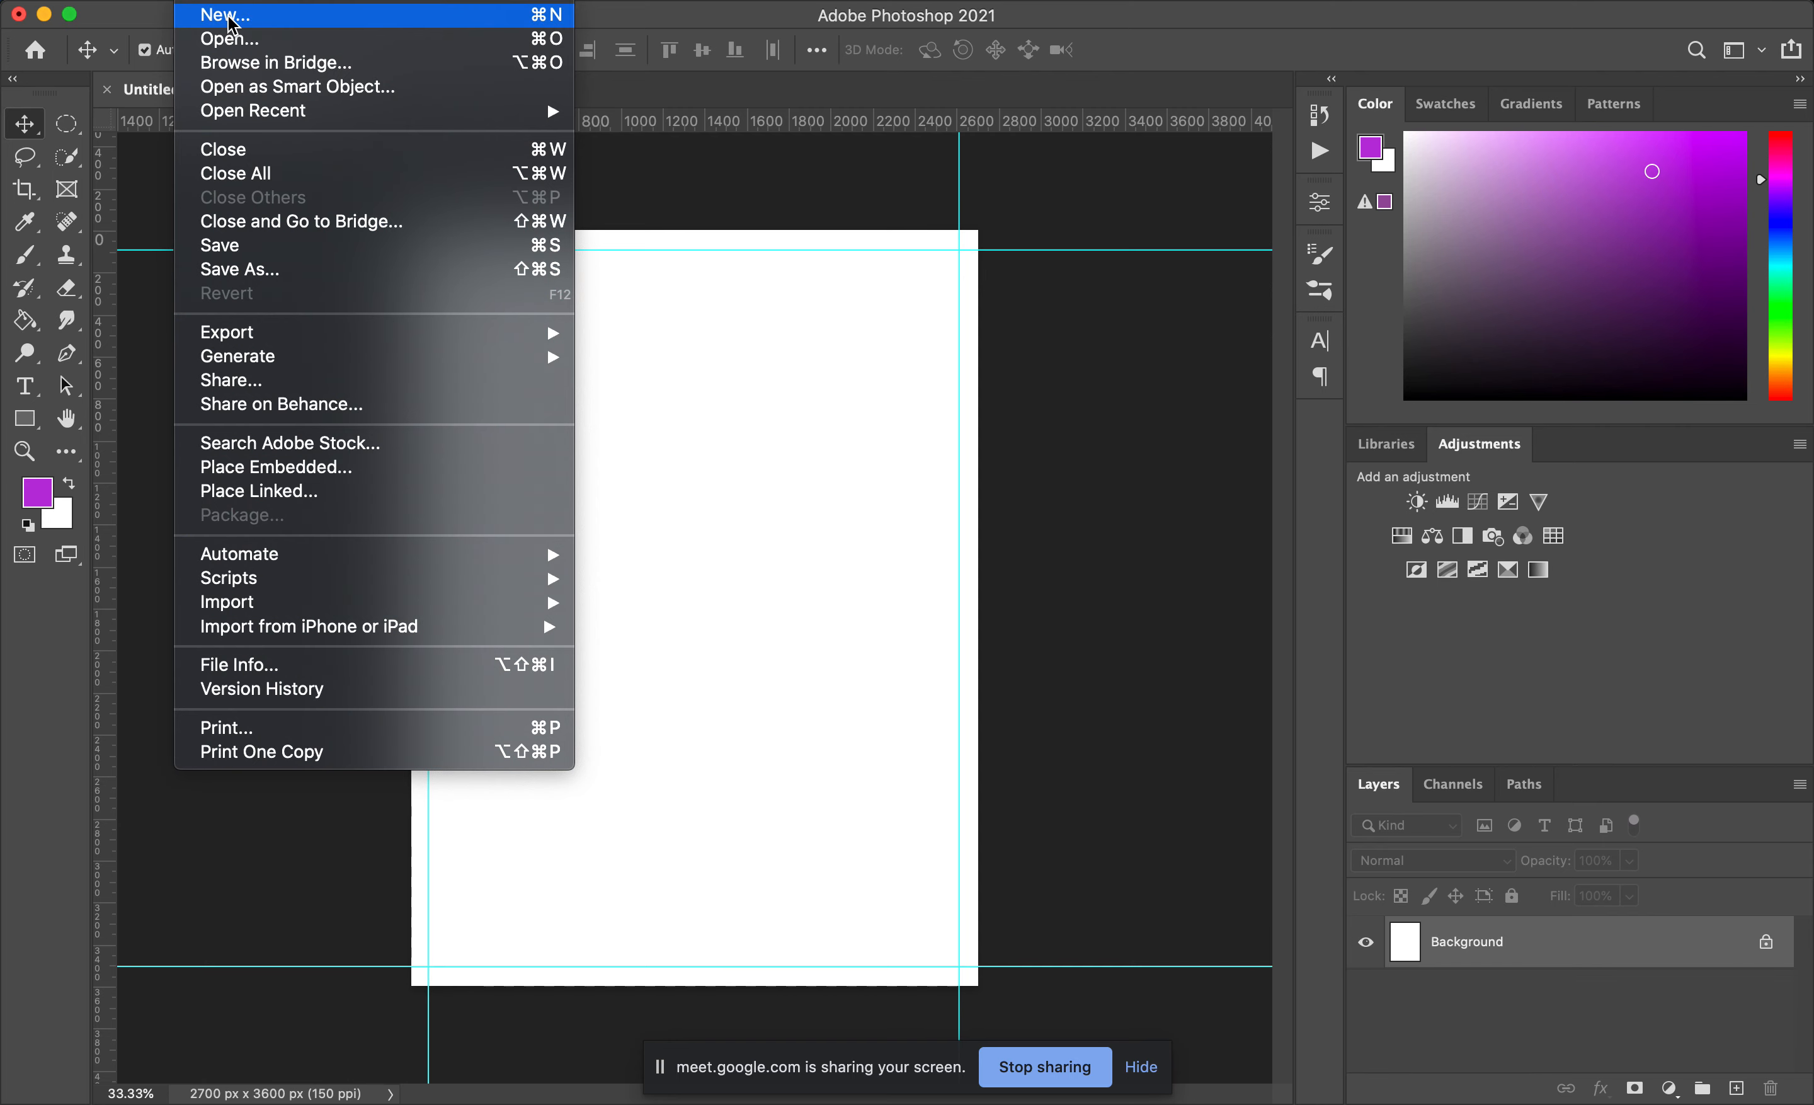
click(232, 22)
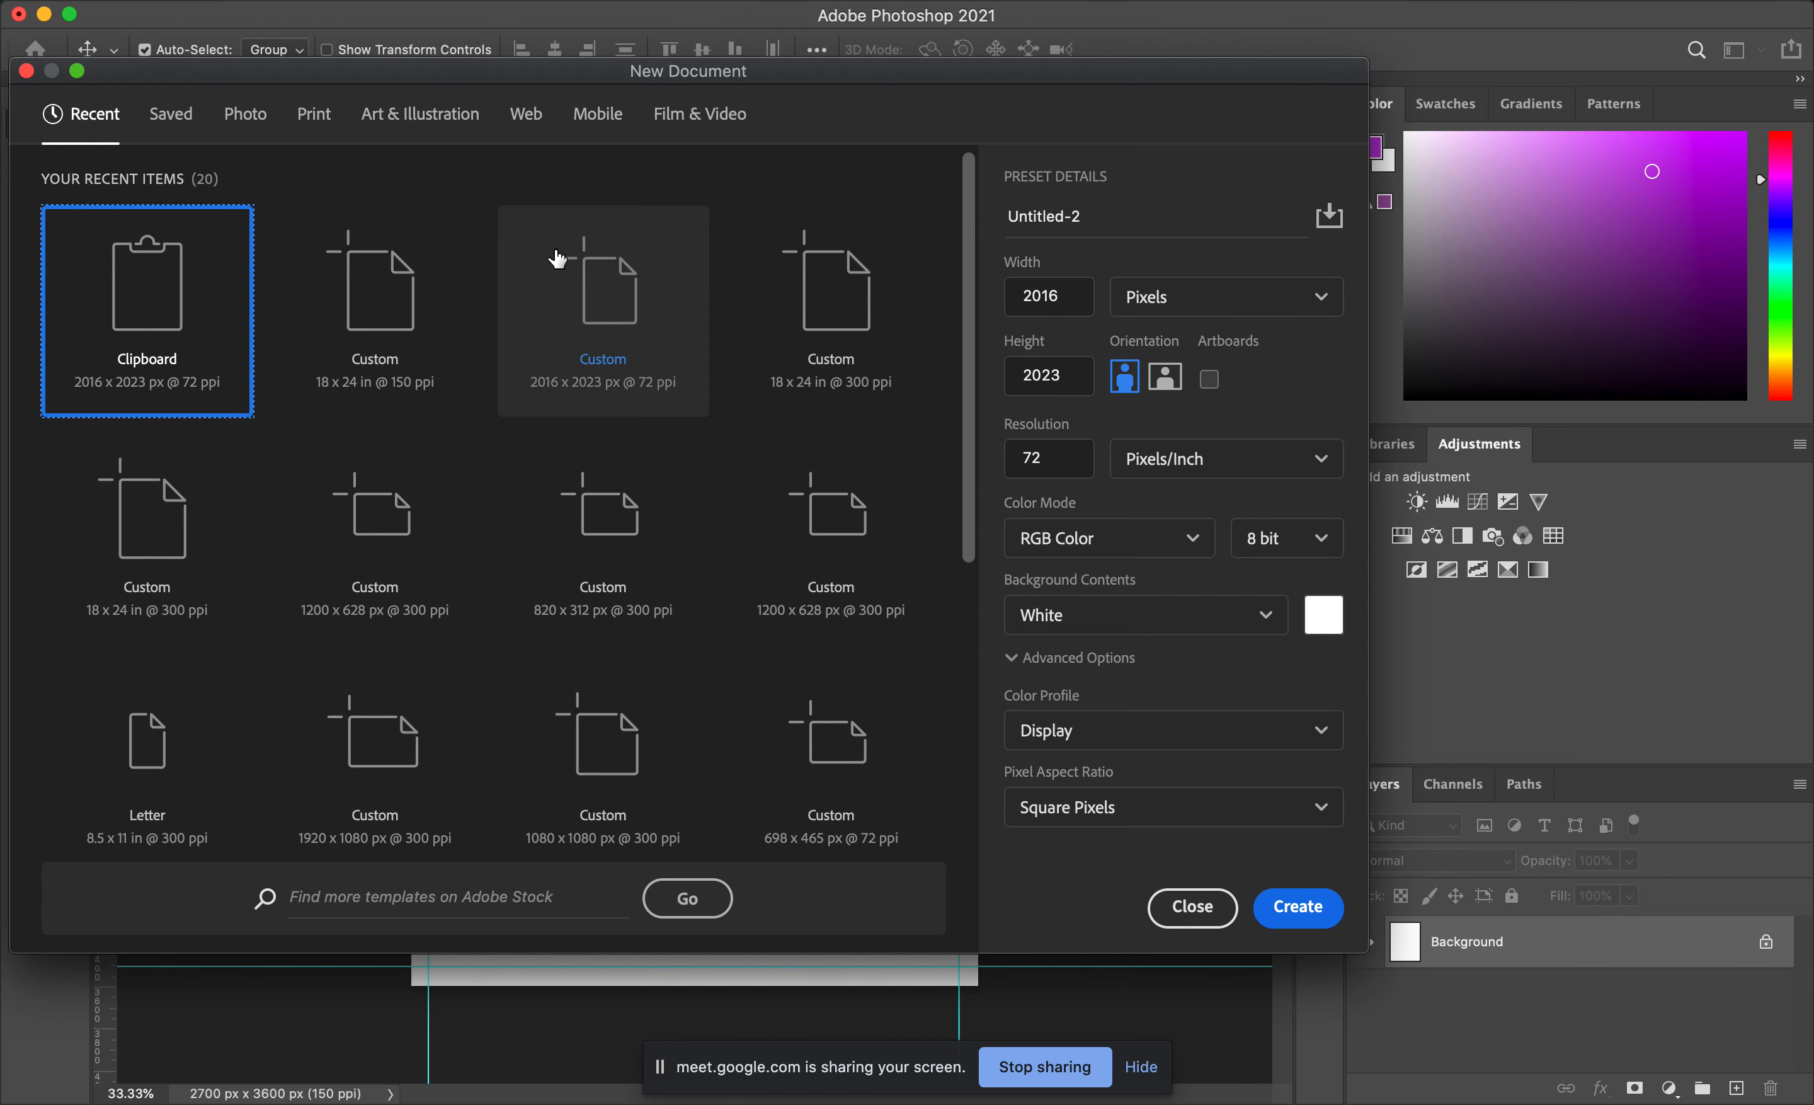
double_click(137, 319)
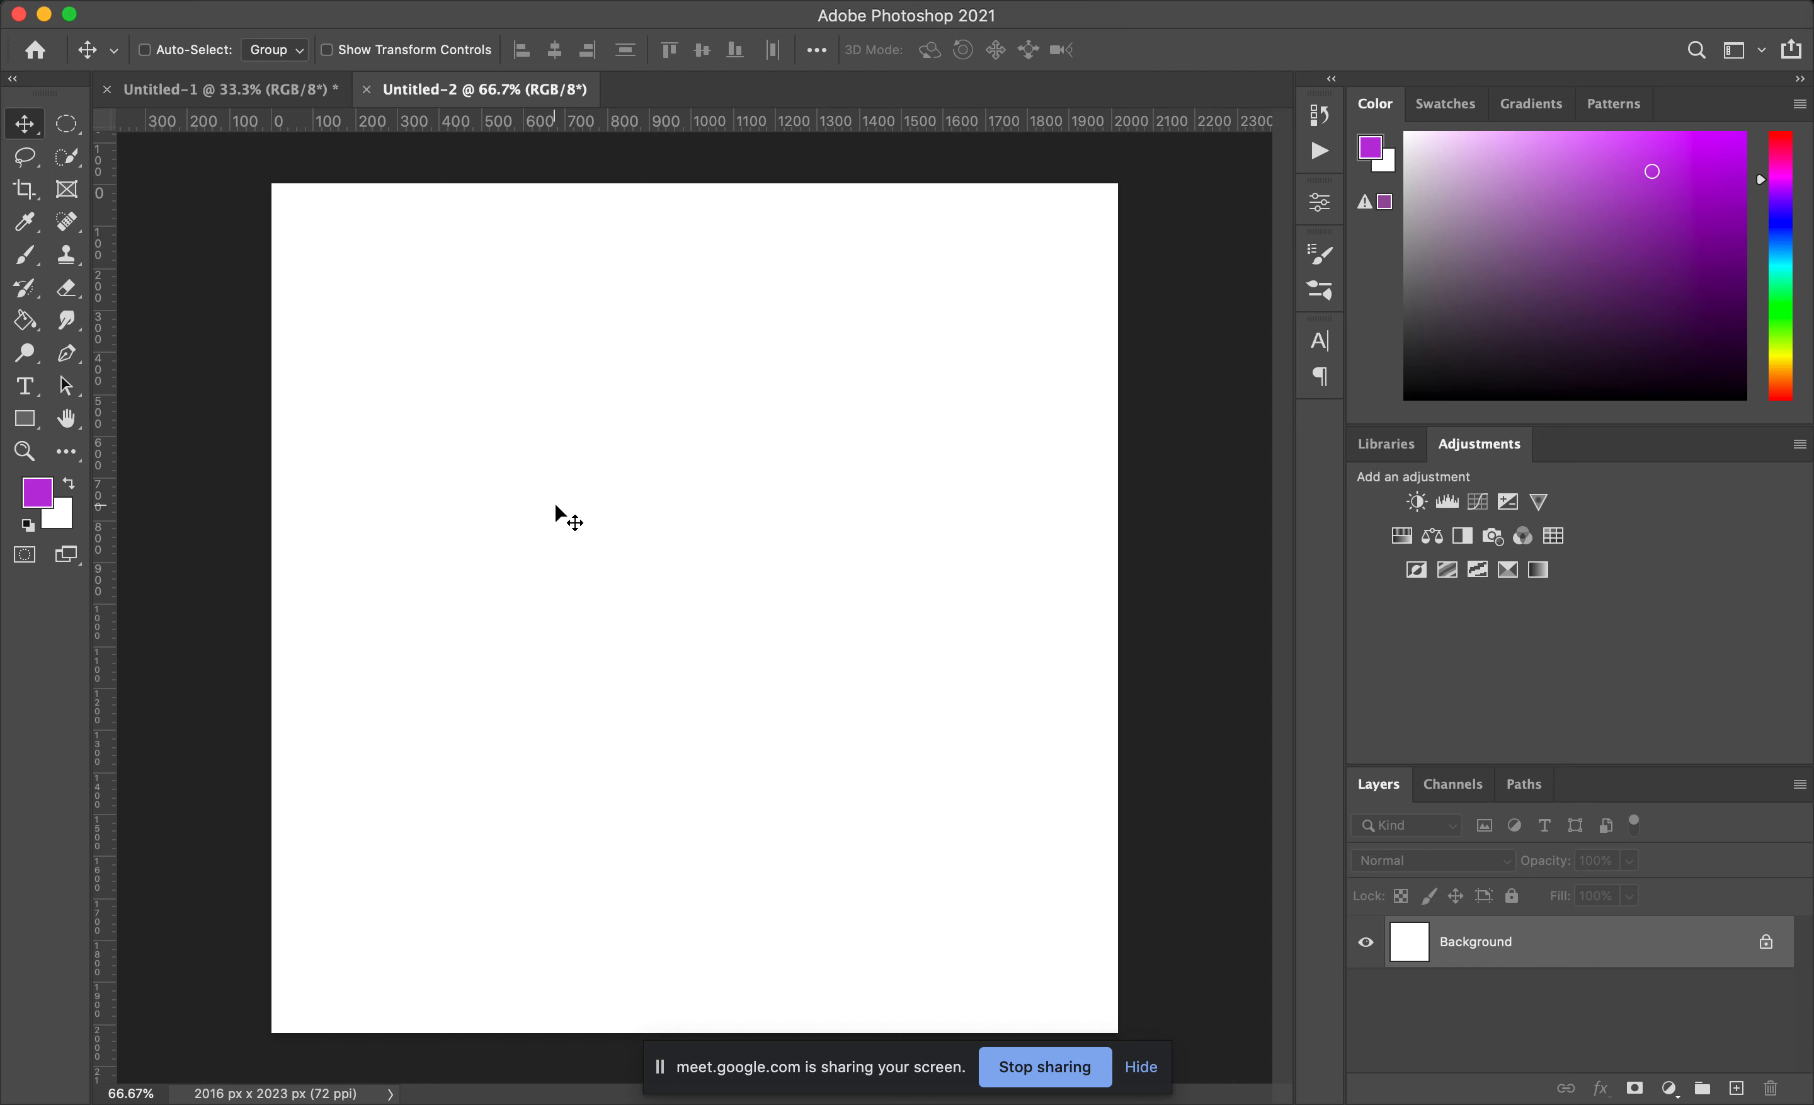
Step: Paste the copied portrait into the new document, then unlock and delete the white background layer
key(super+v)
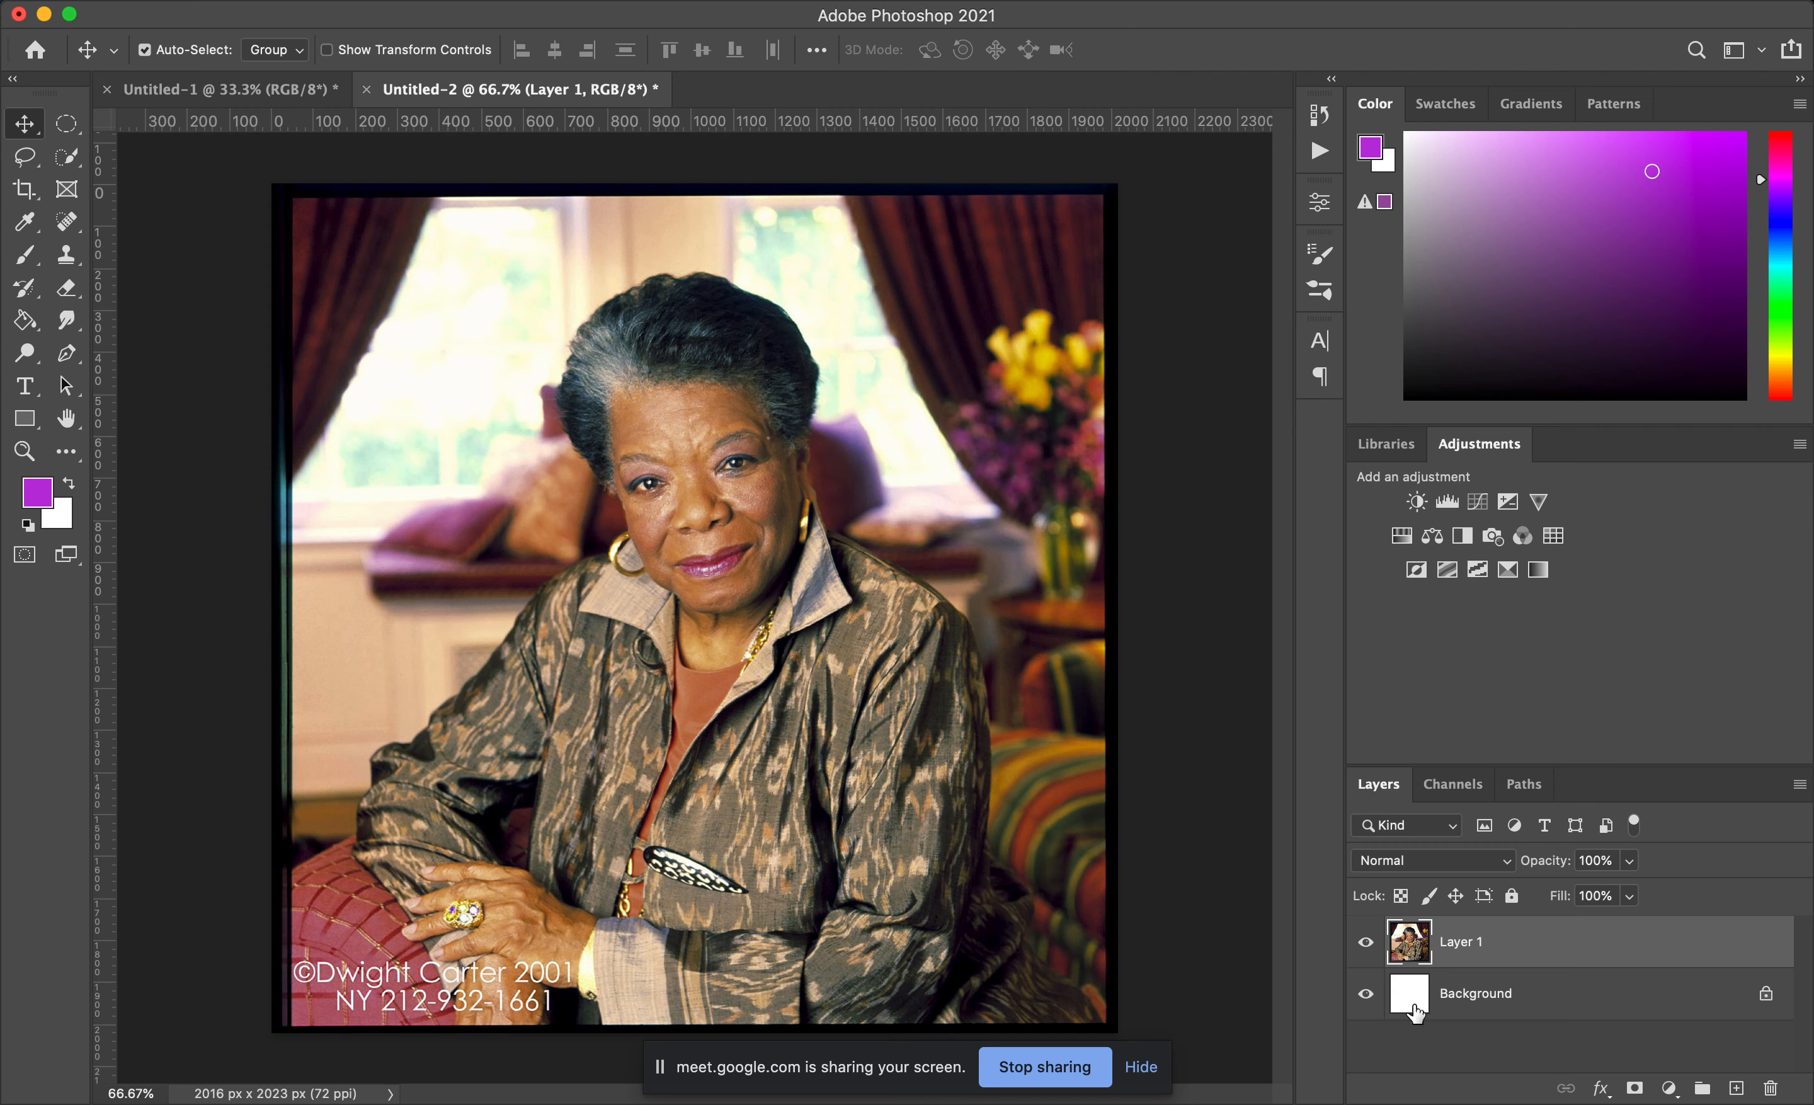
click(1560, 998)
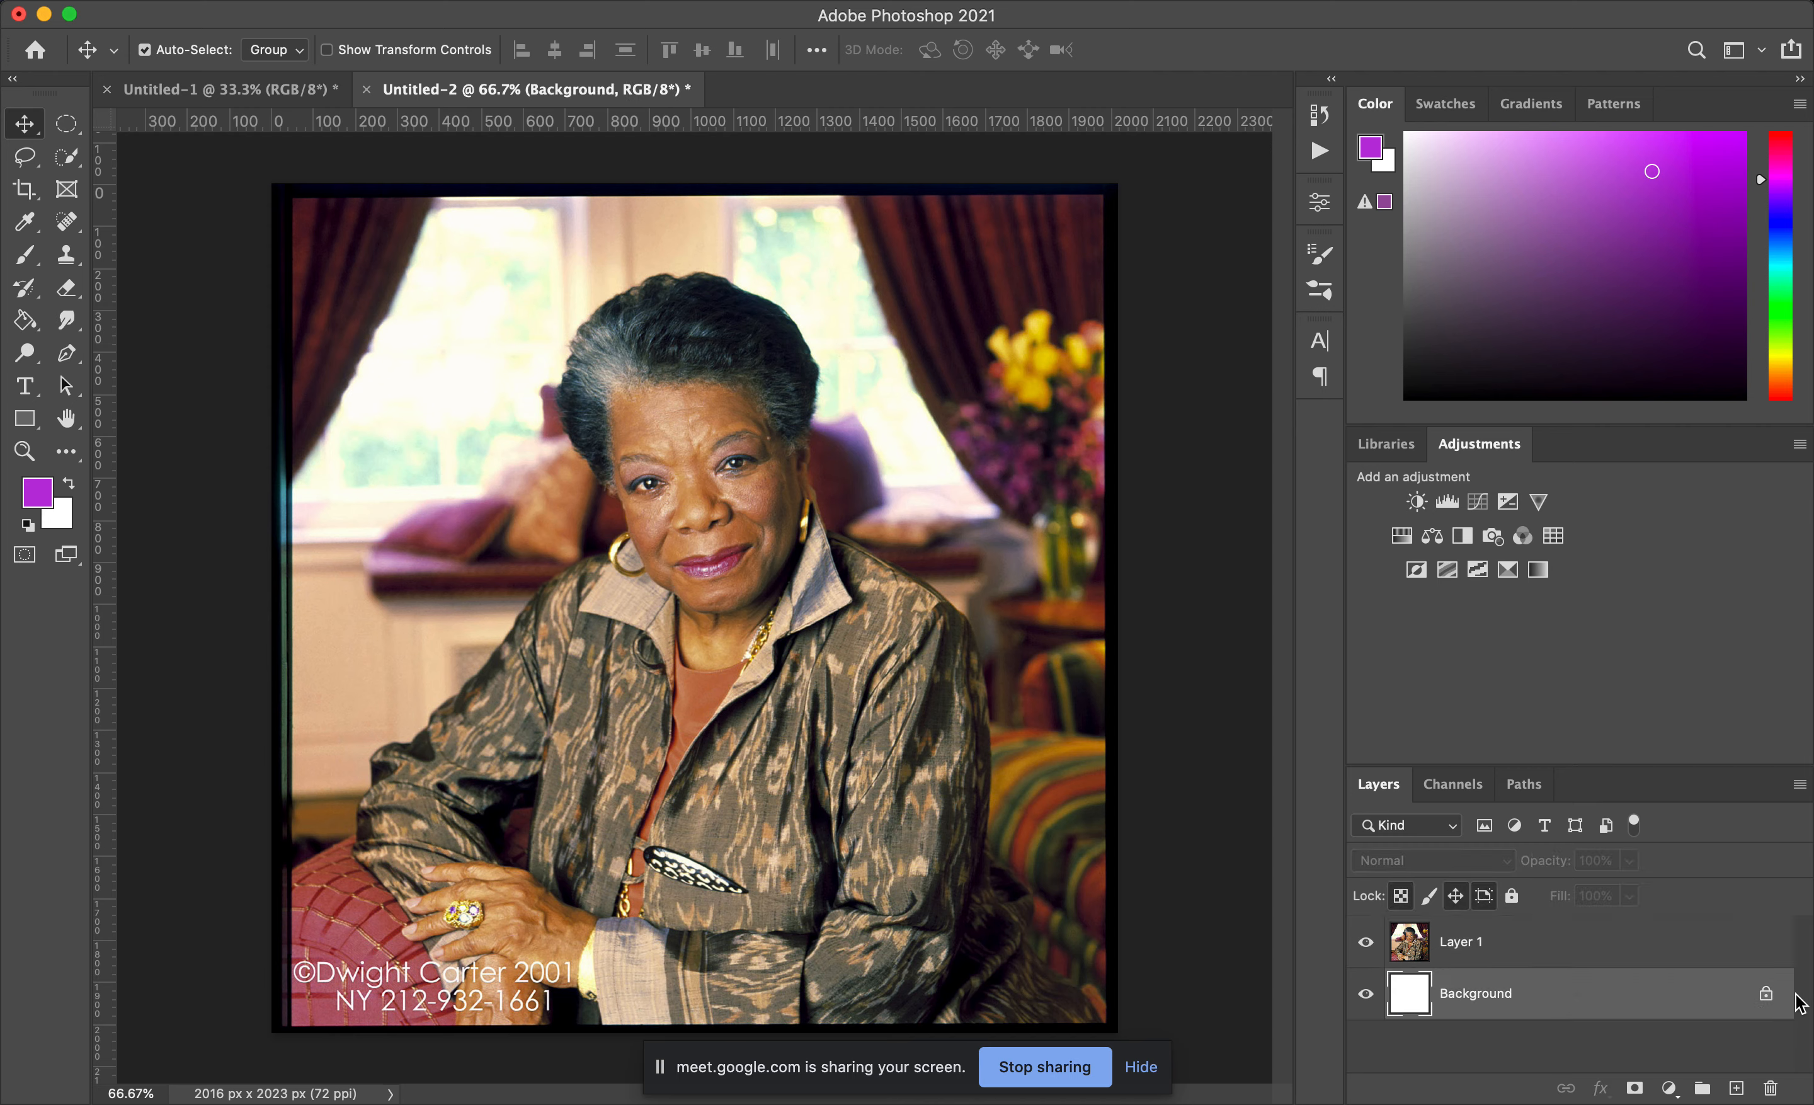
click(1766, 993)
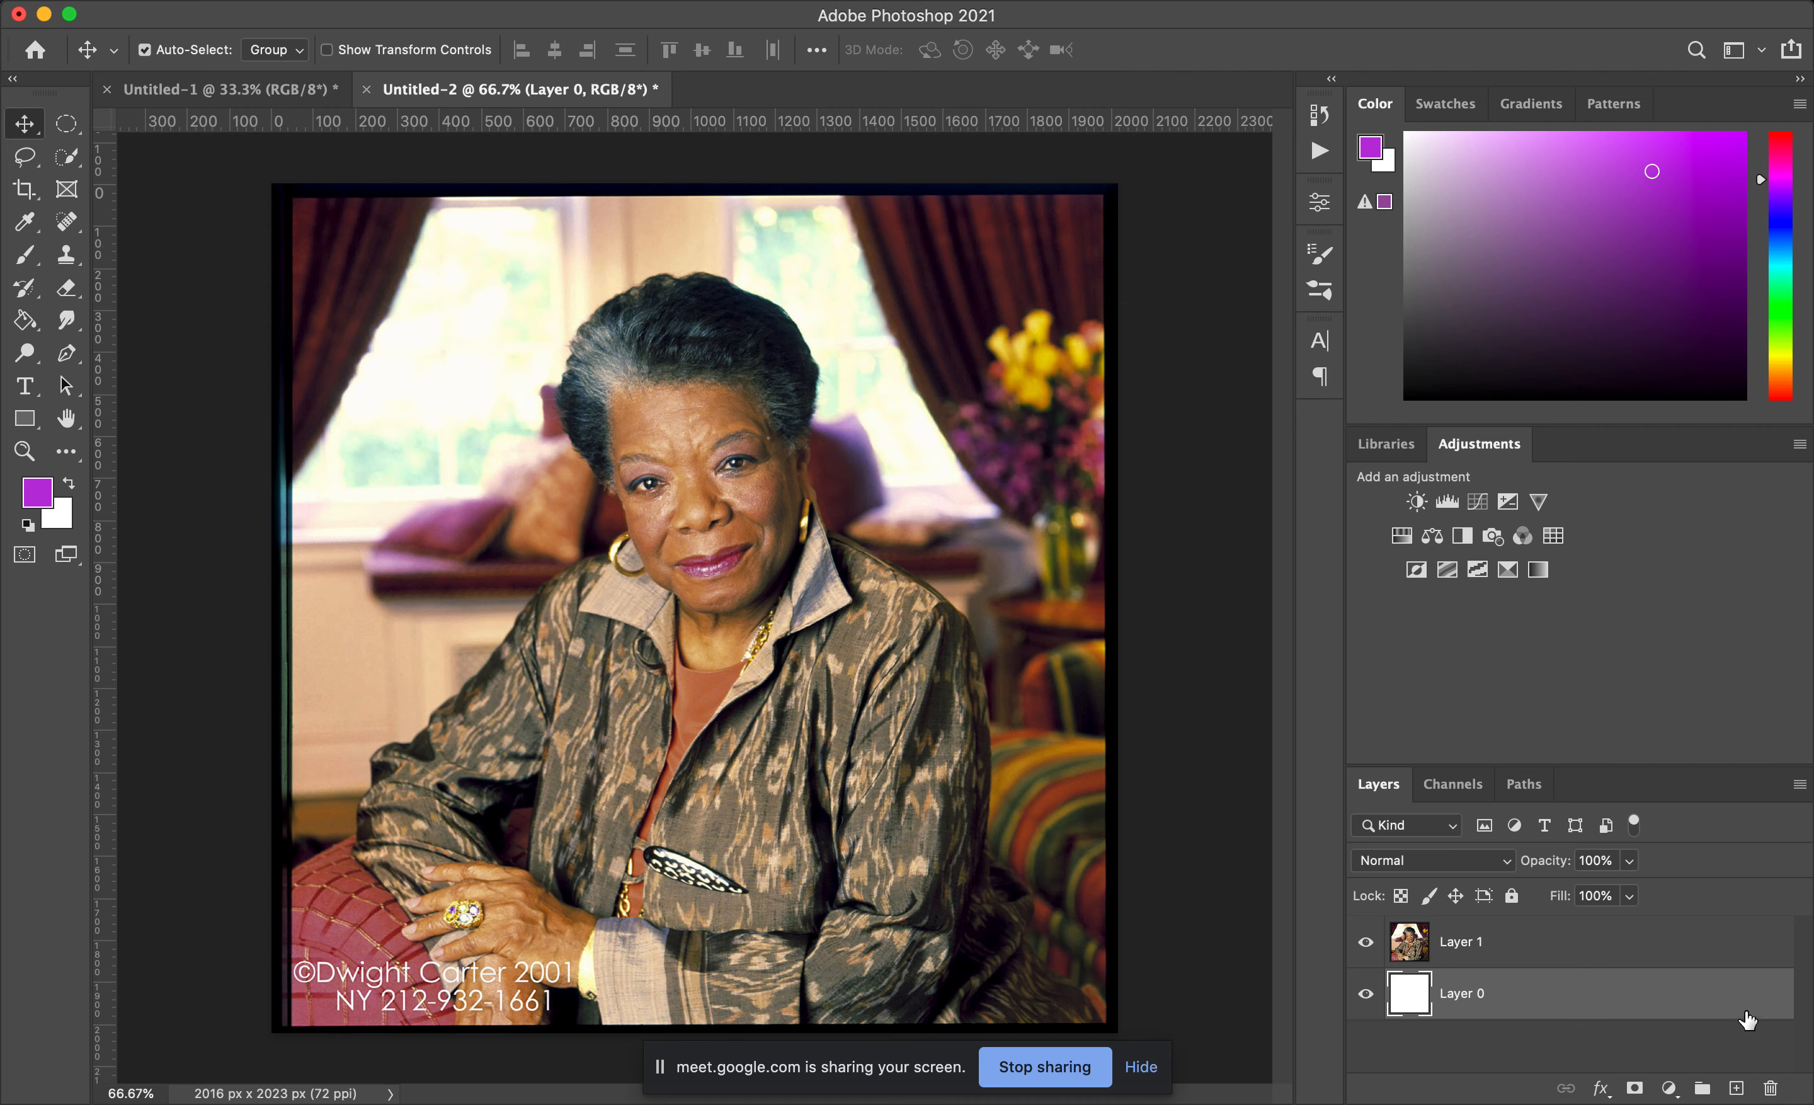
click(1770, 1088)
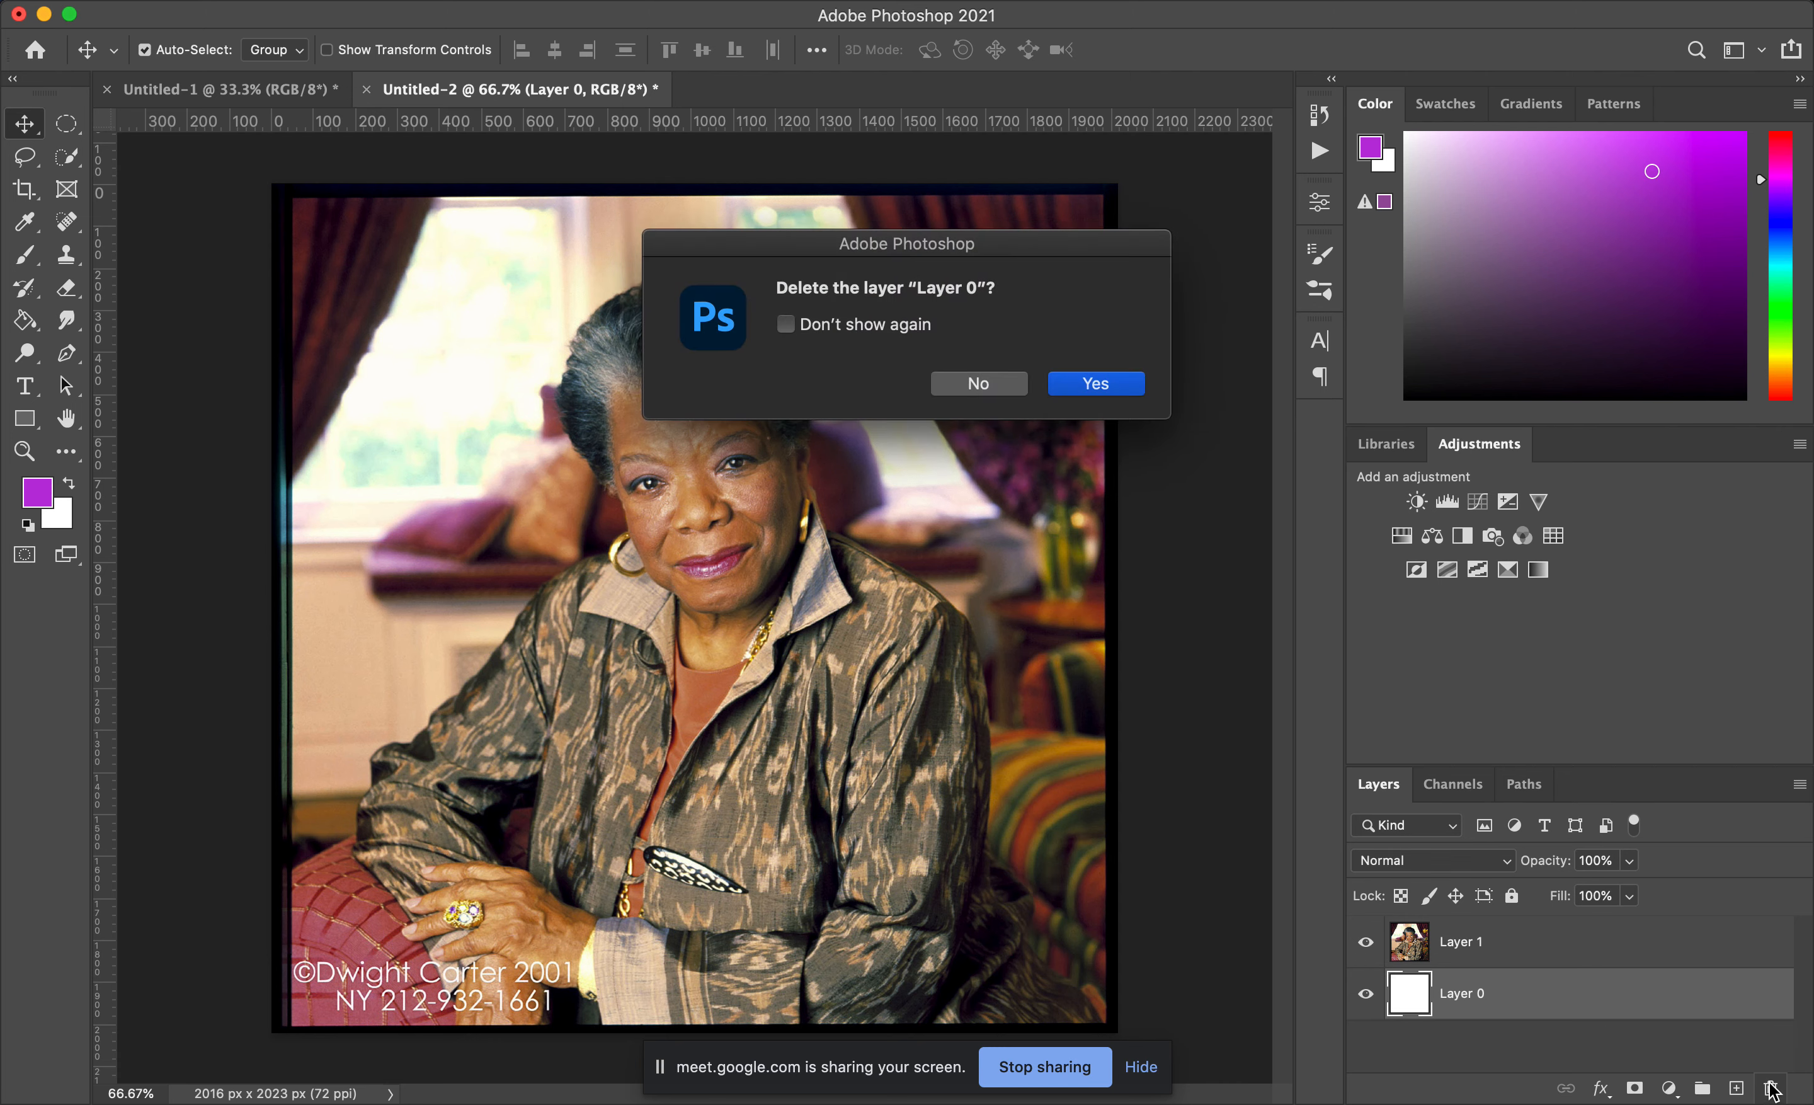
click(1113, 385)
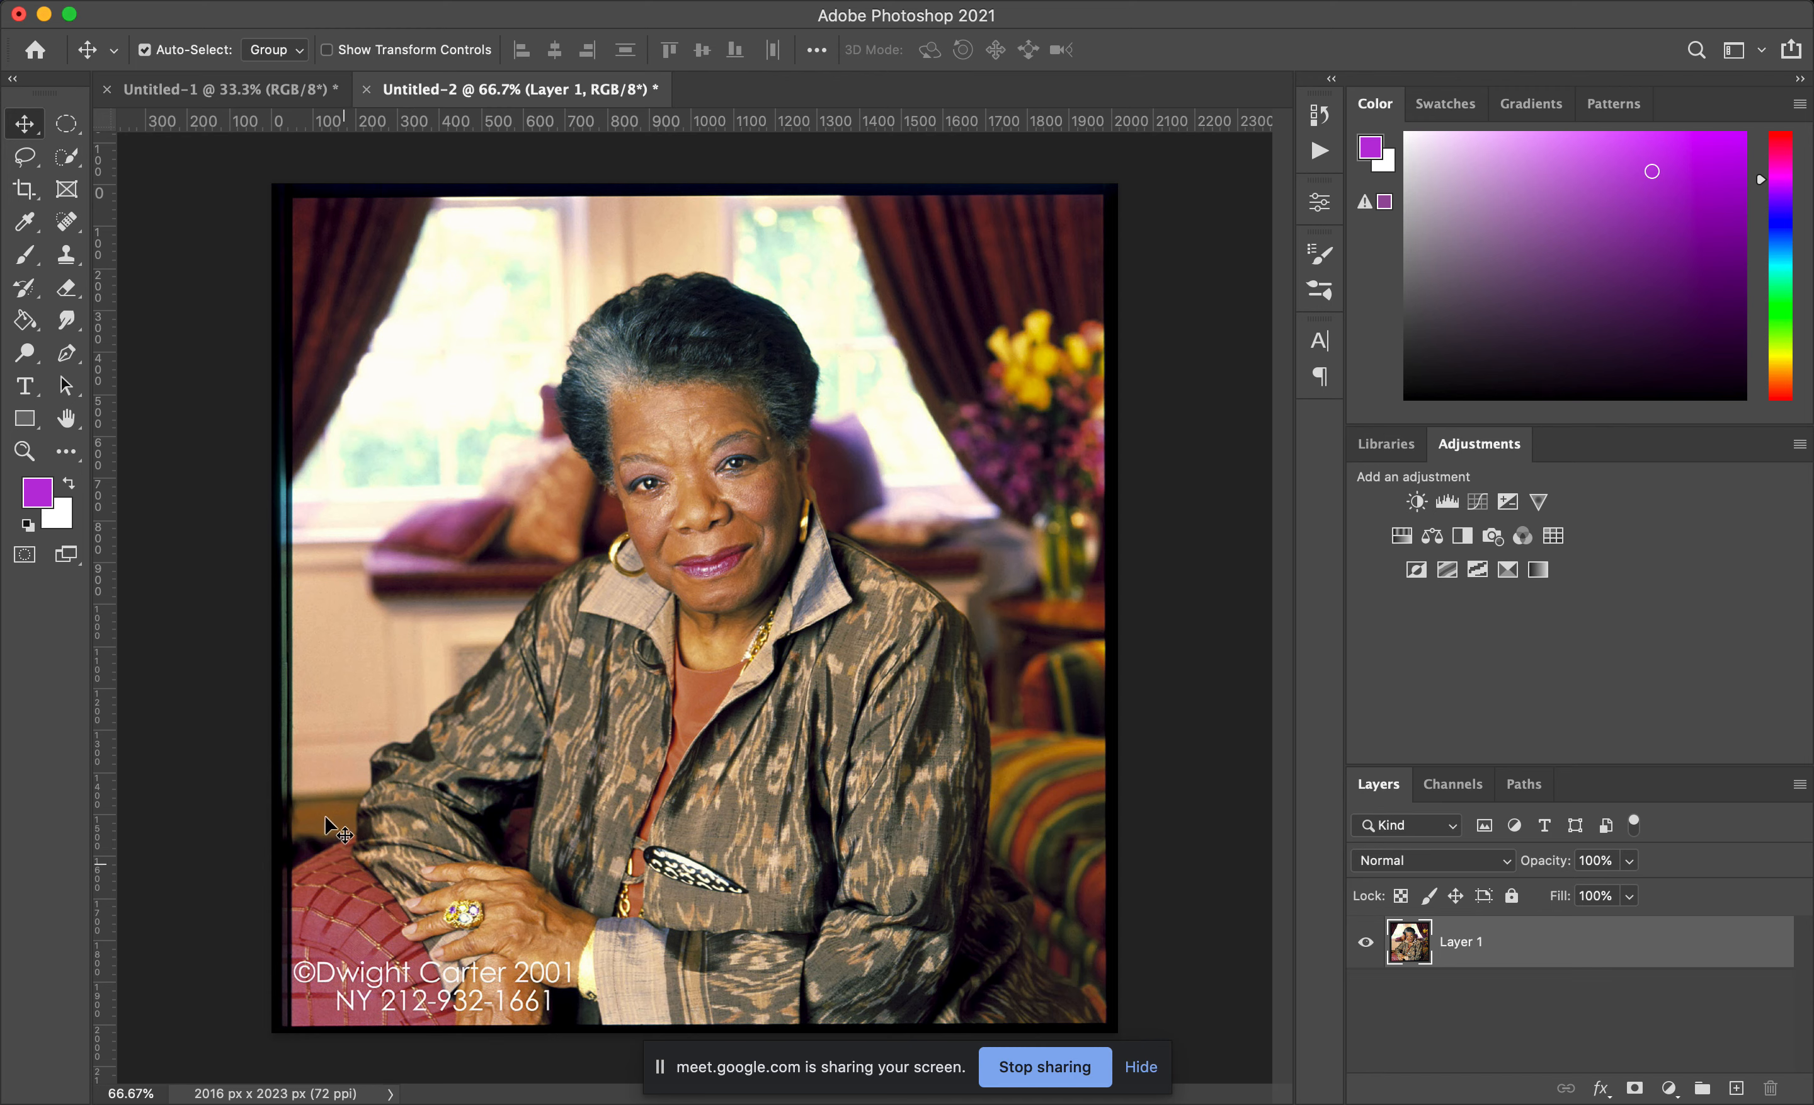
Step: Crop off the portrait's dark left border and the bottom strip with the watermark, to about 1959 x 1815 px, with Delete Cropped Pixels off
click(24, 189)
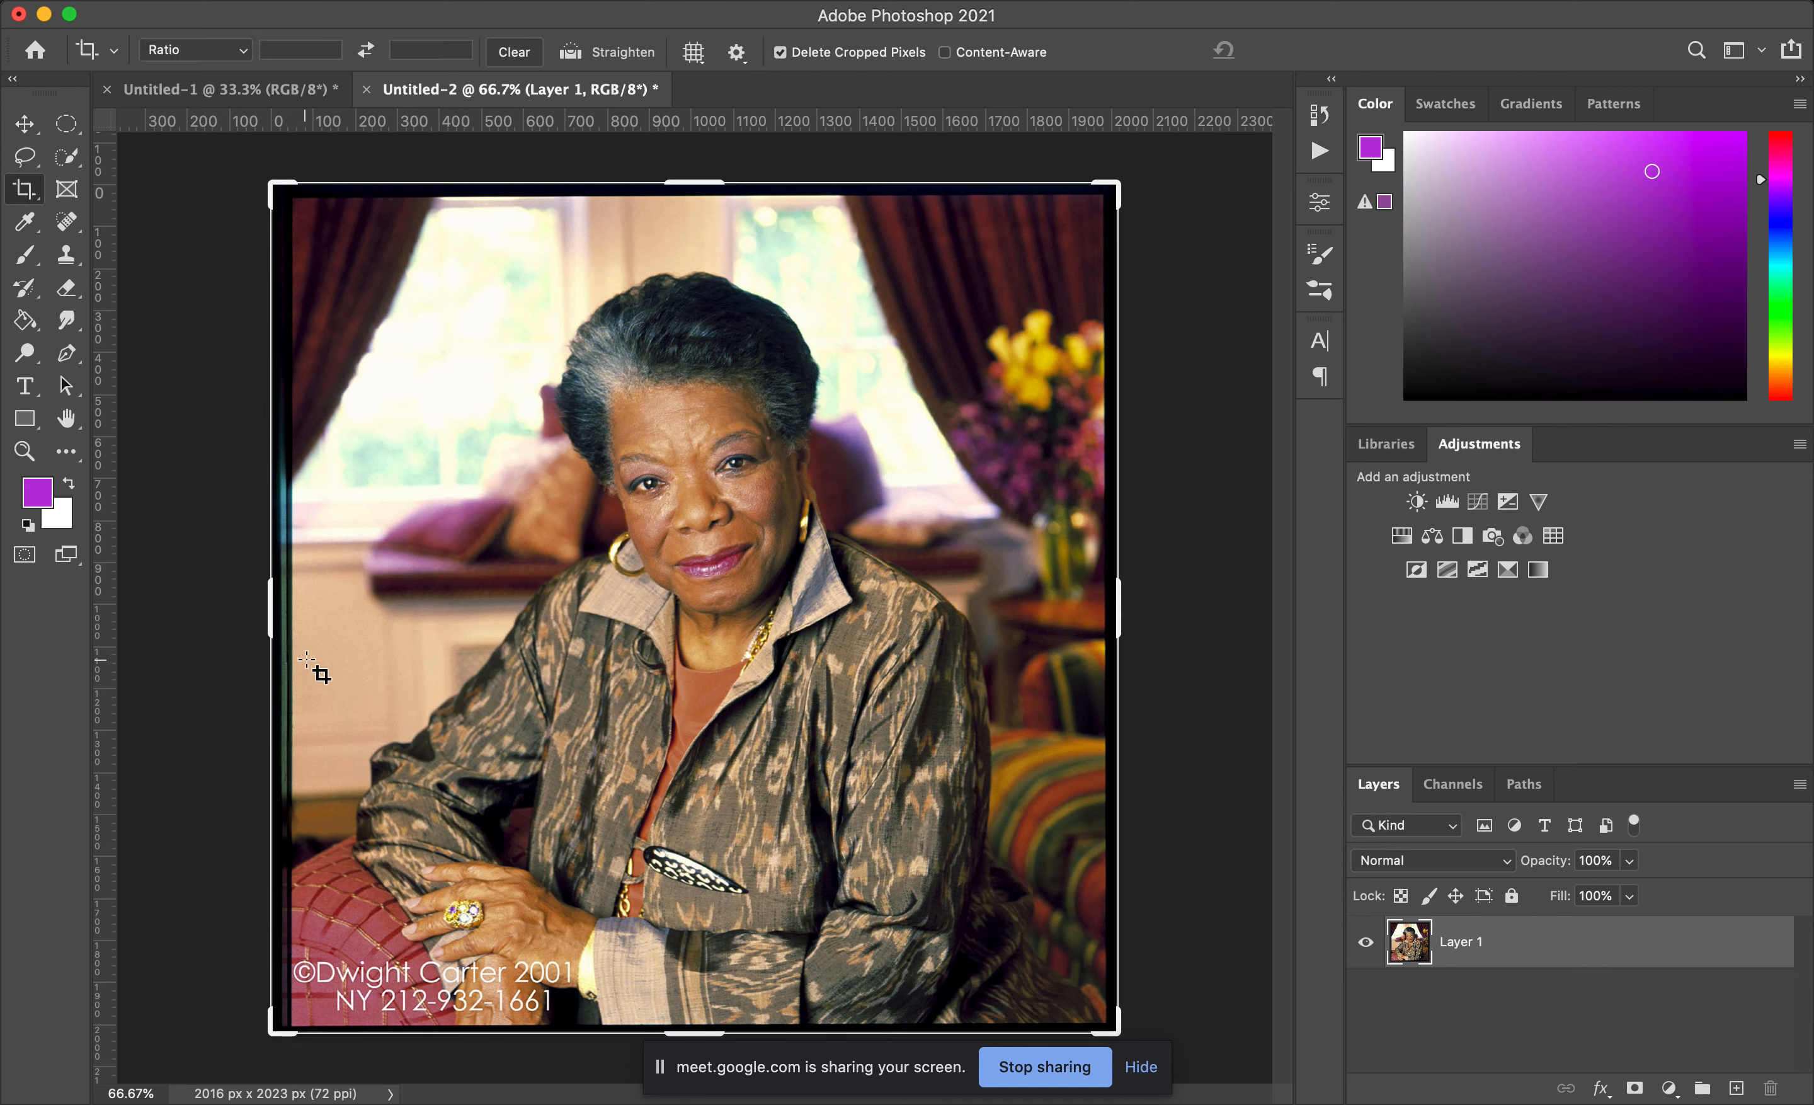
drag(270, 607, 283, 614)
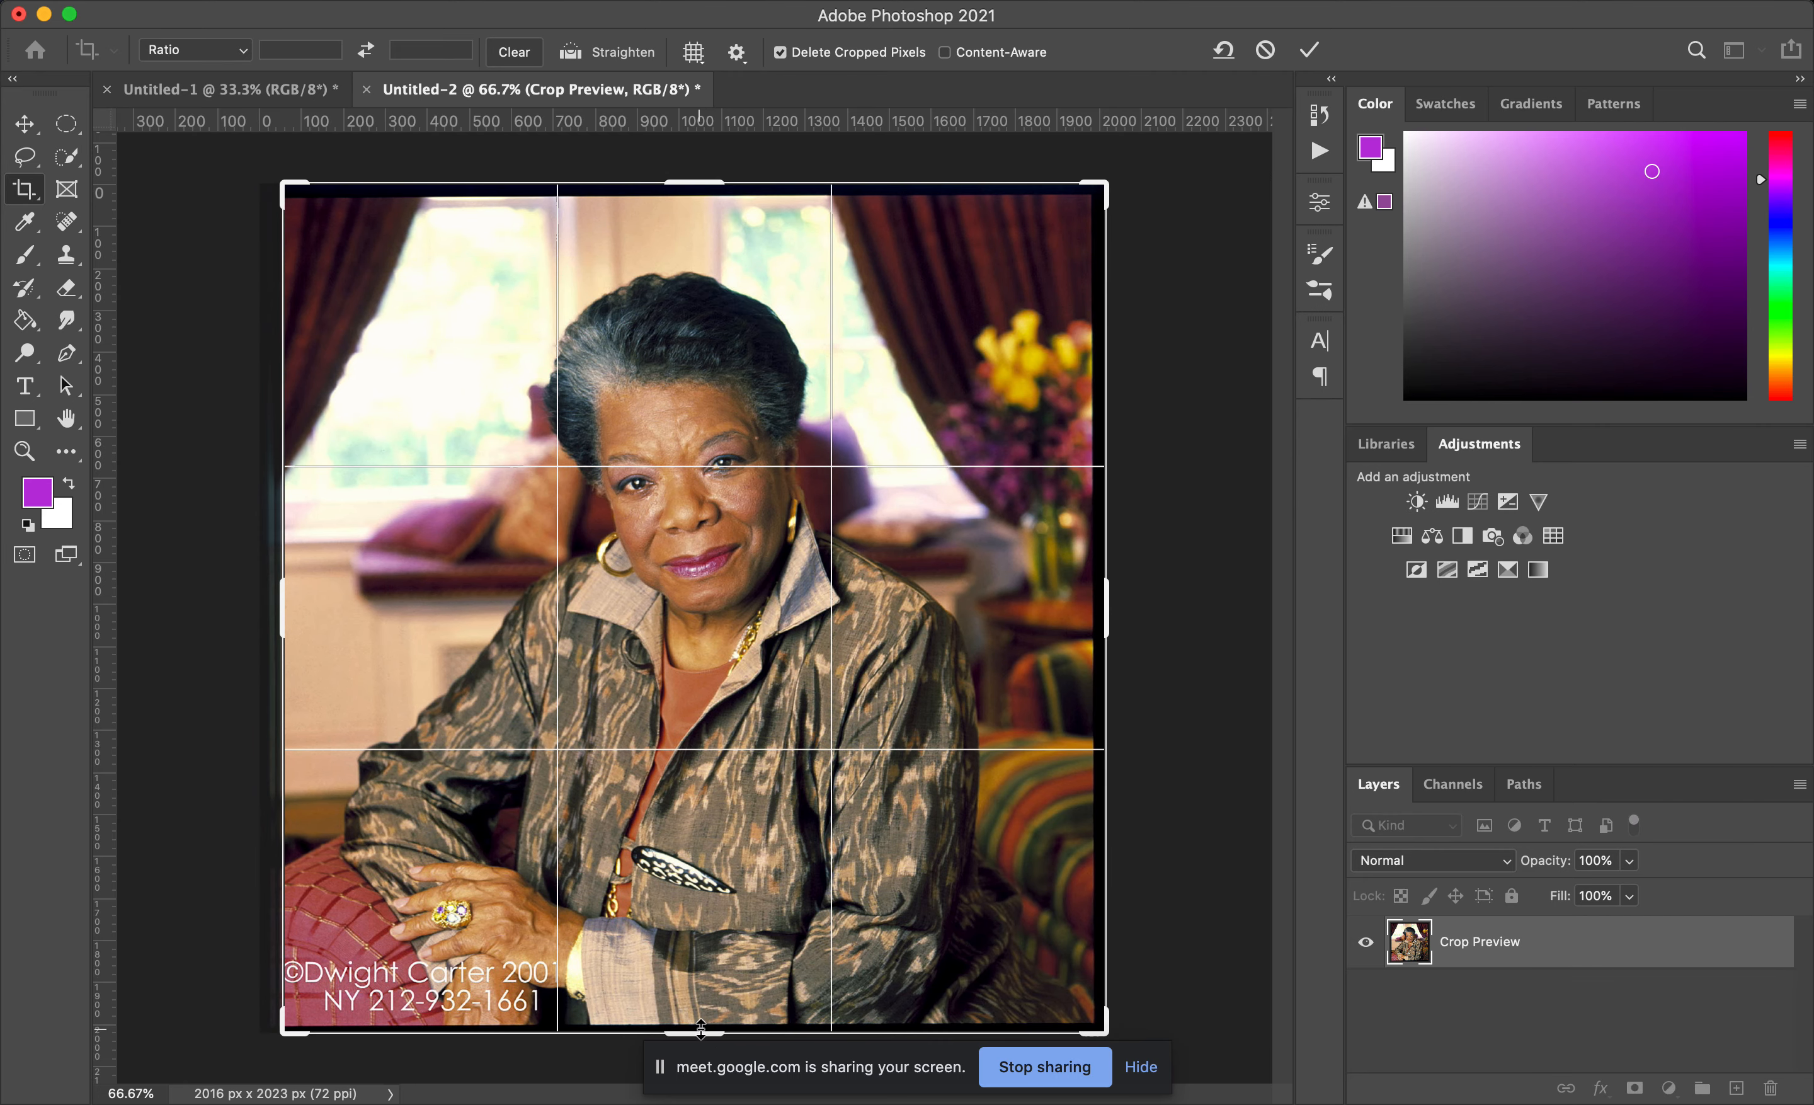
drag(700, 1032, 697, 989)
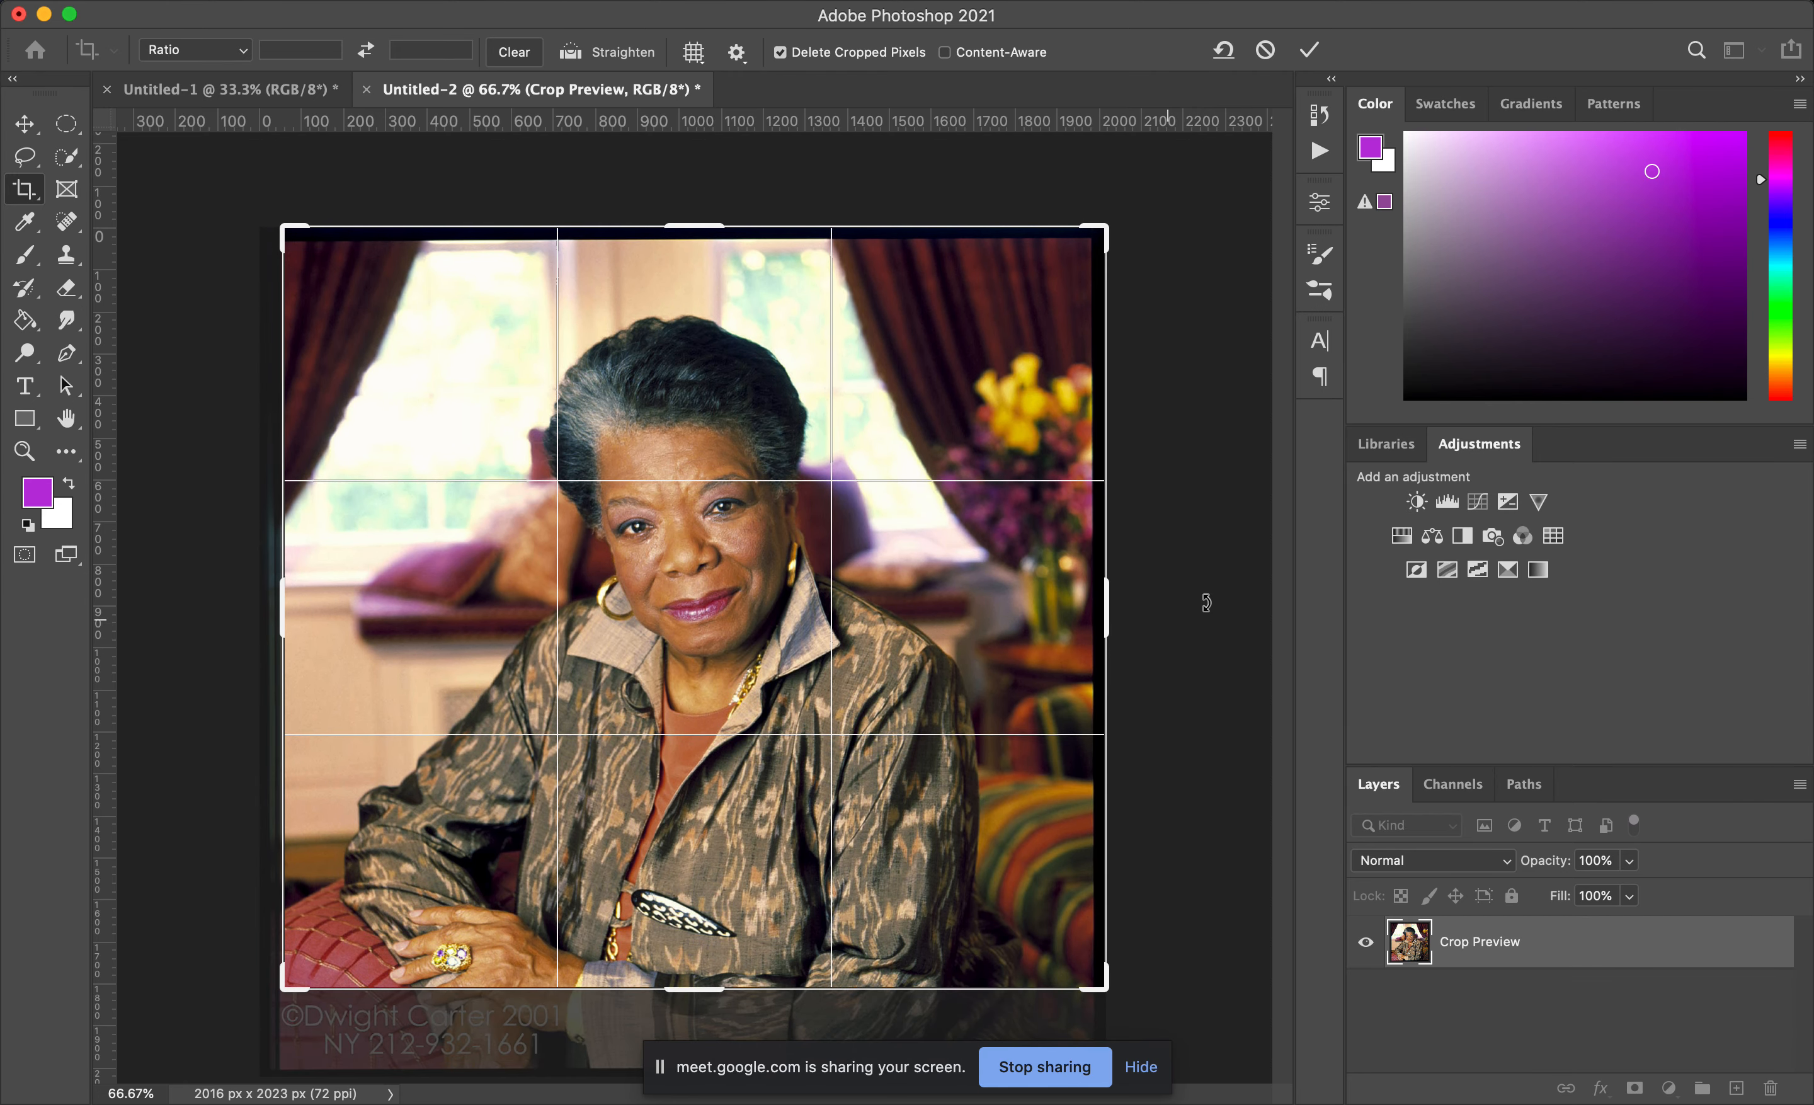
drag(1108, 606, 1107, 605)
click(780, 53)
key(Return)
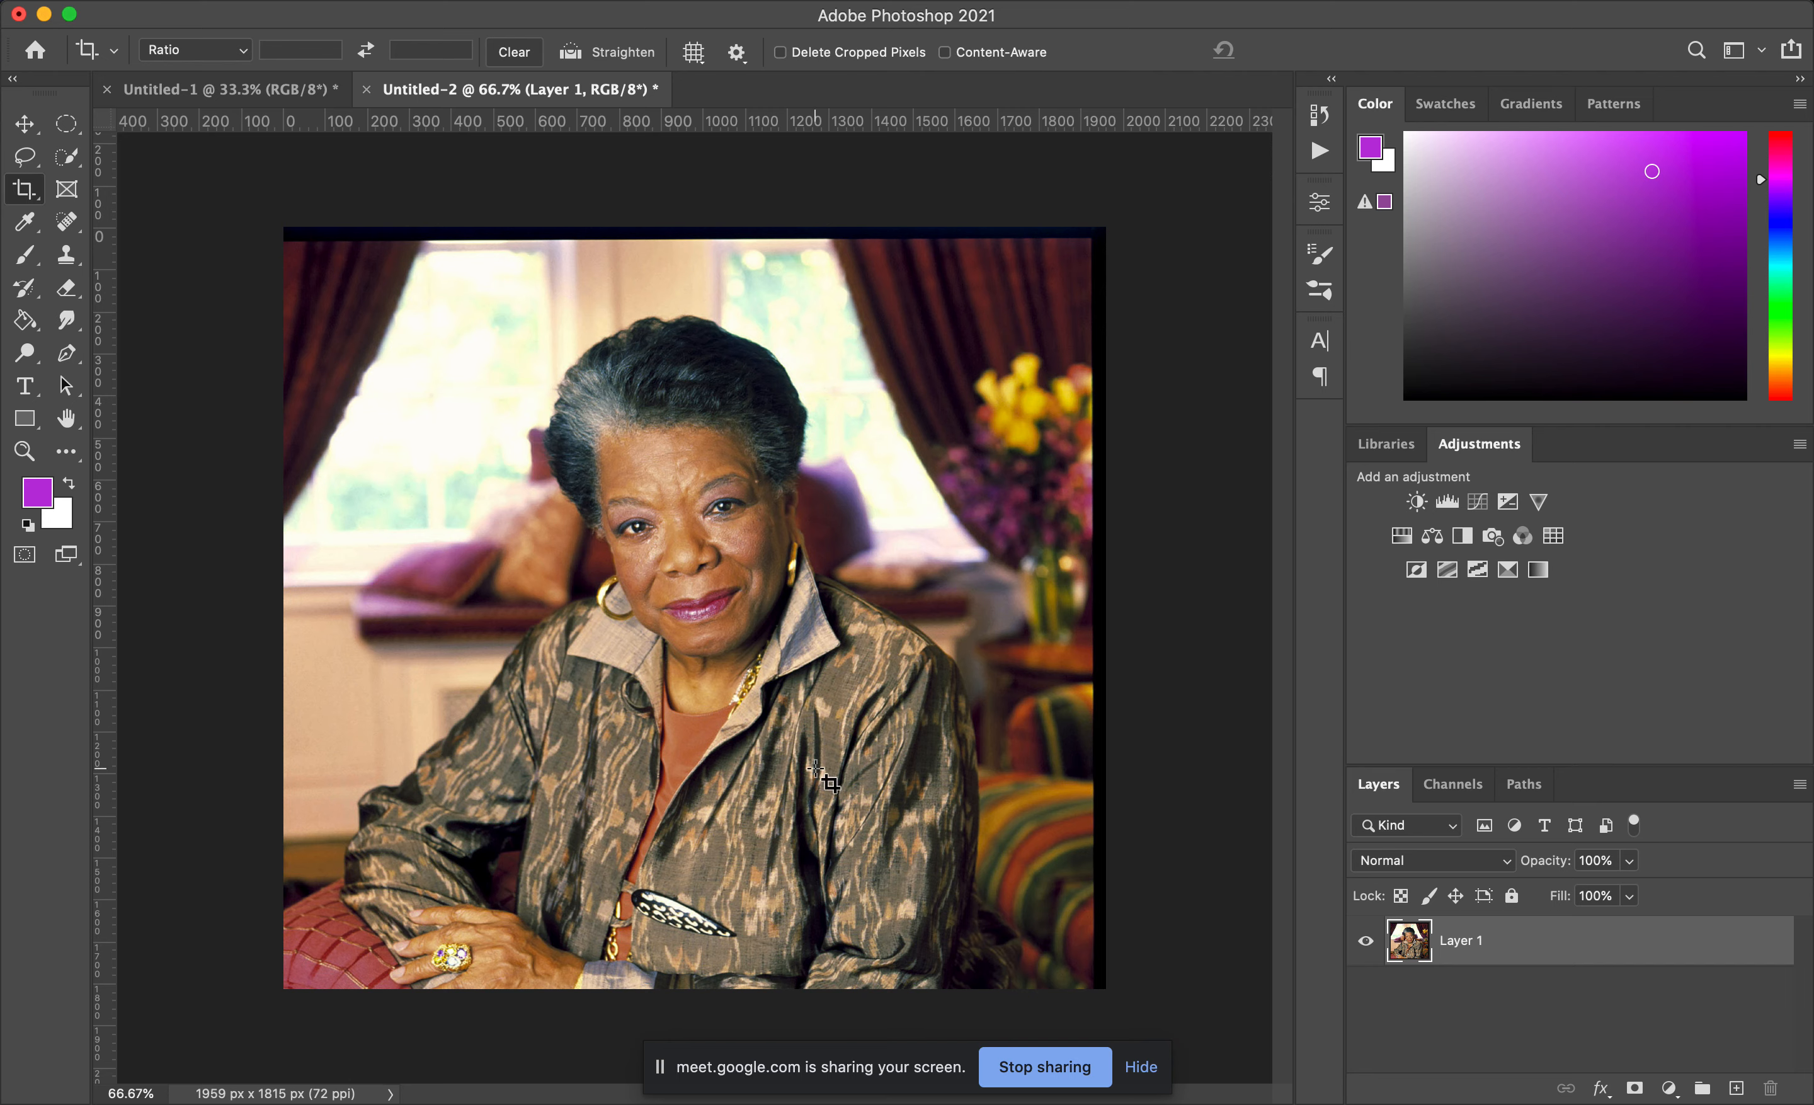
Step: Reopen the crop to reveal the hidden areas, turn on Delete Cropped Pixels and apply the same crop again
click(593, 657)
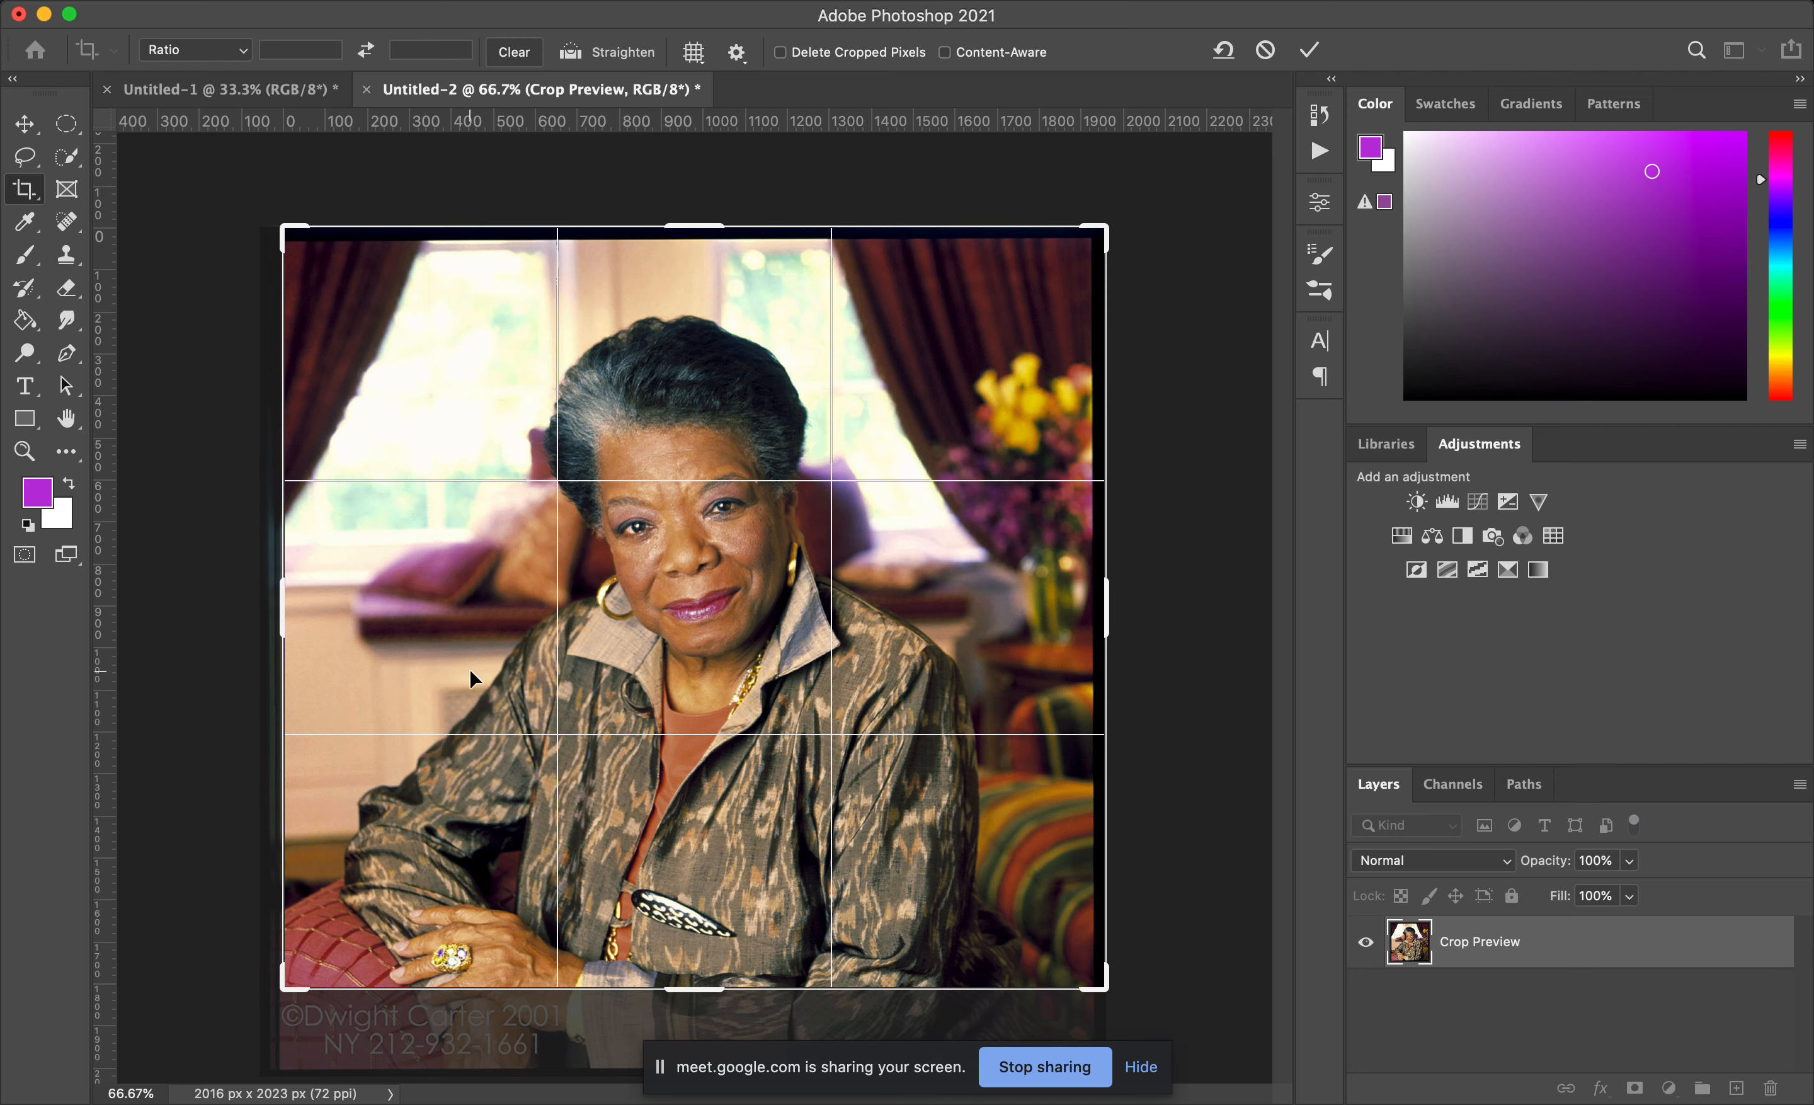
click(780, 53)
key(Return)
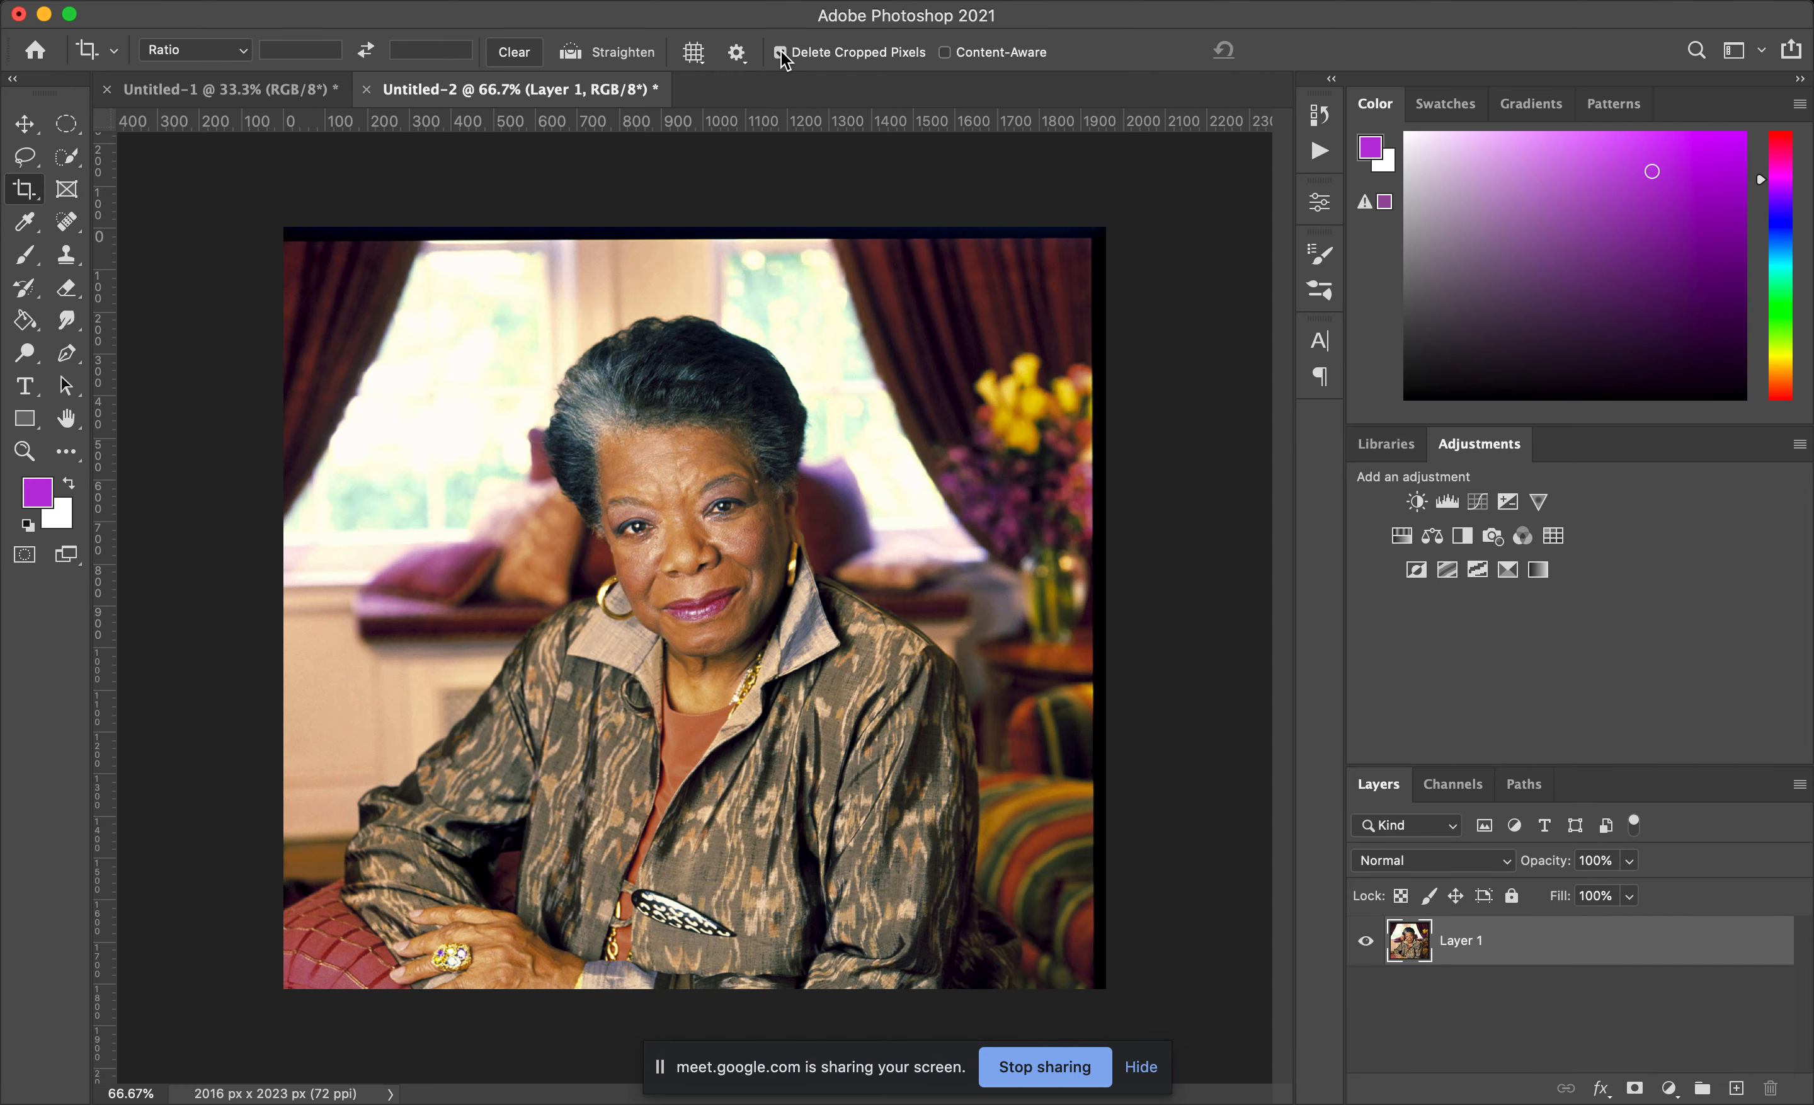
Step: Try extending the crop frame below the portrait to a height of about 2060 px, undo the extension and close the crop
click(671, 319)
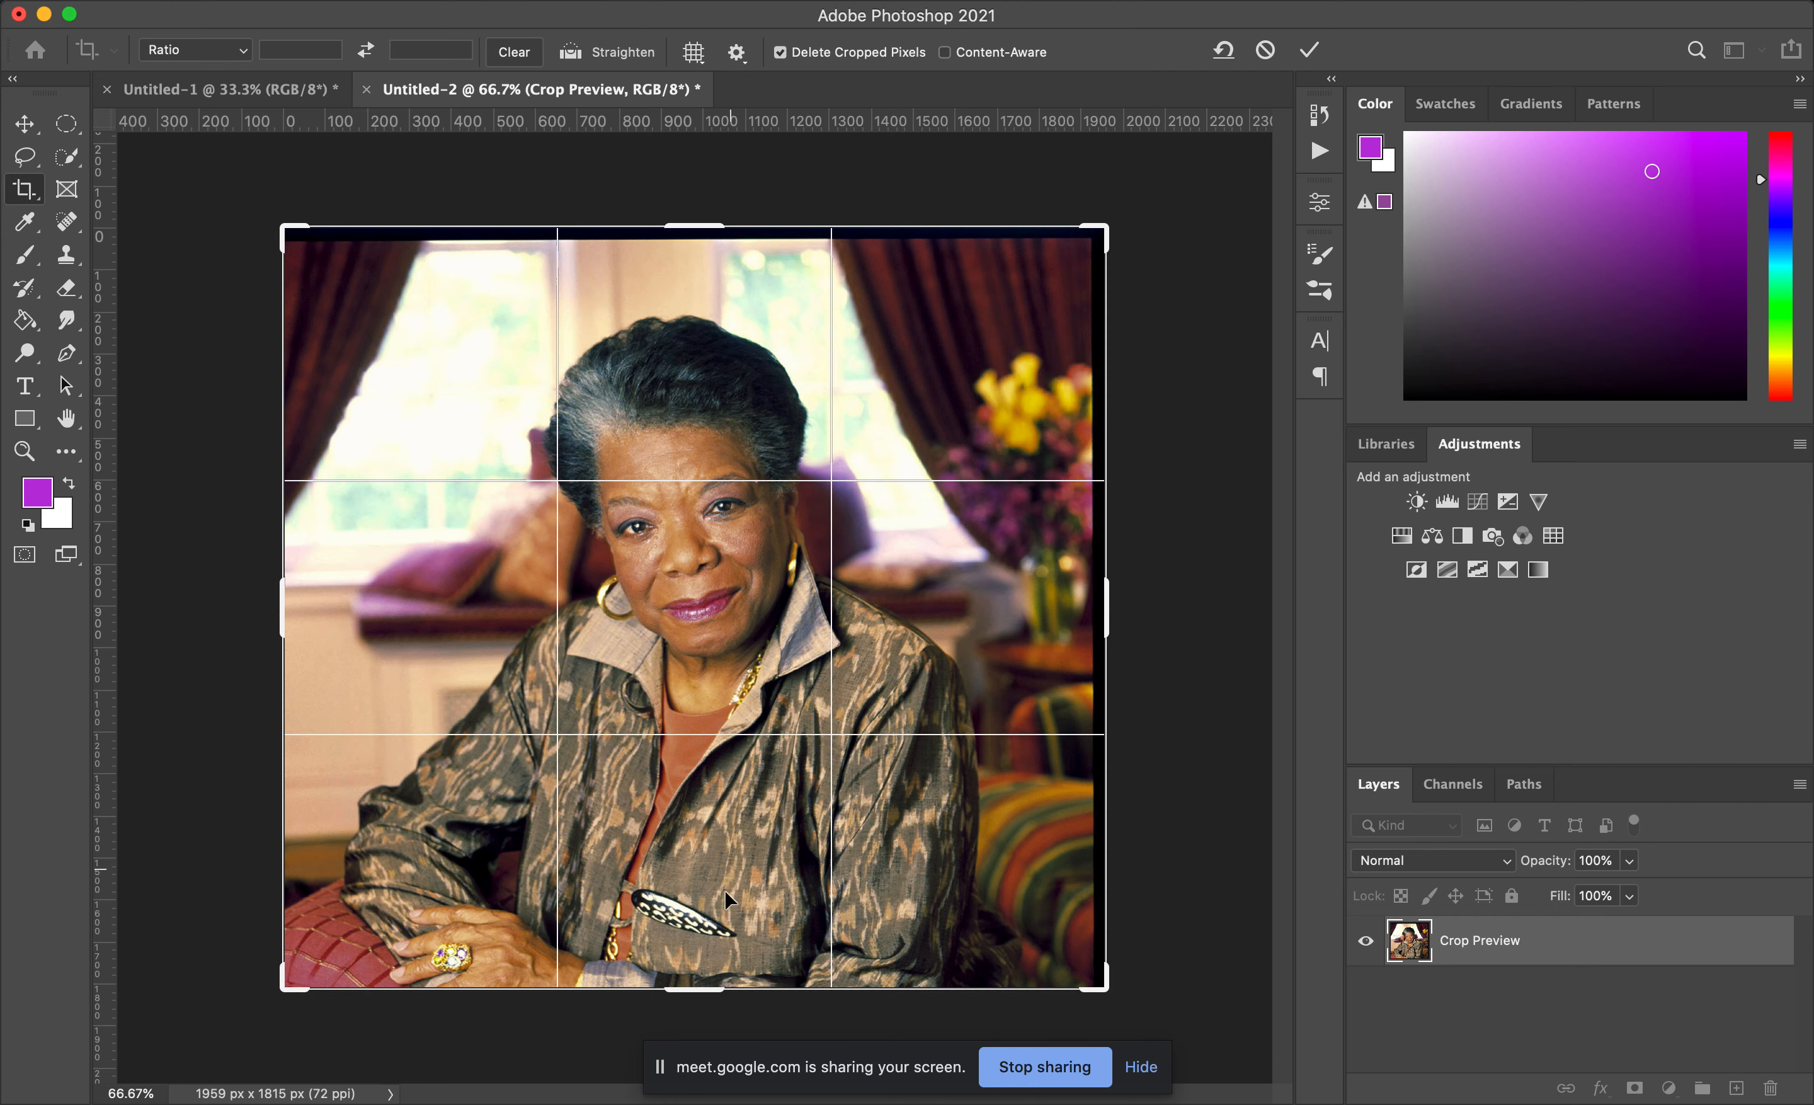
drag(699, 994, 692, 1045)
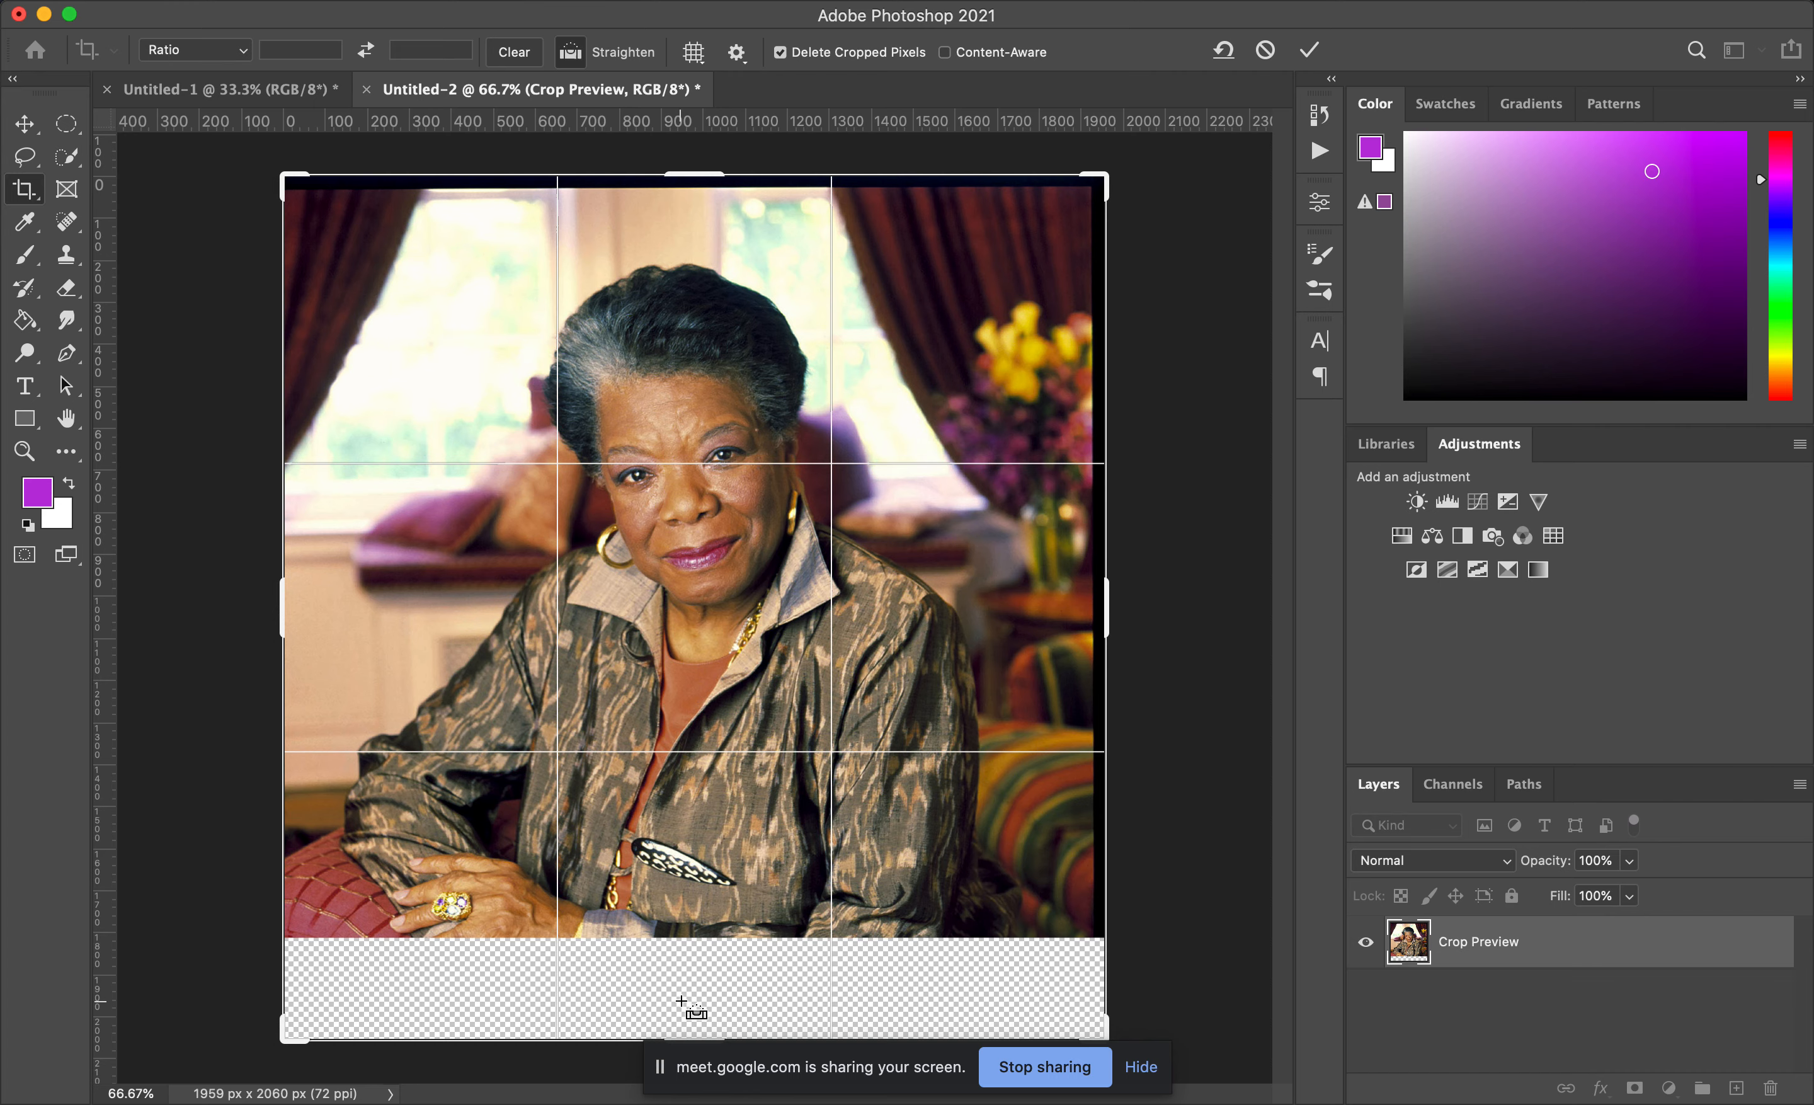
key(super+z)
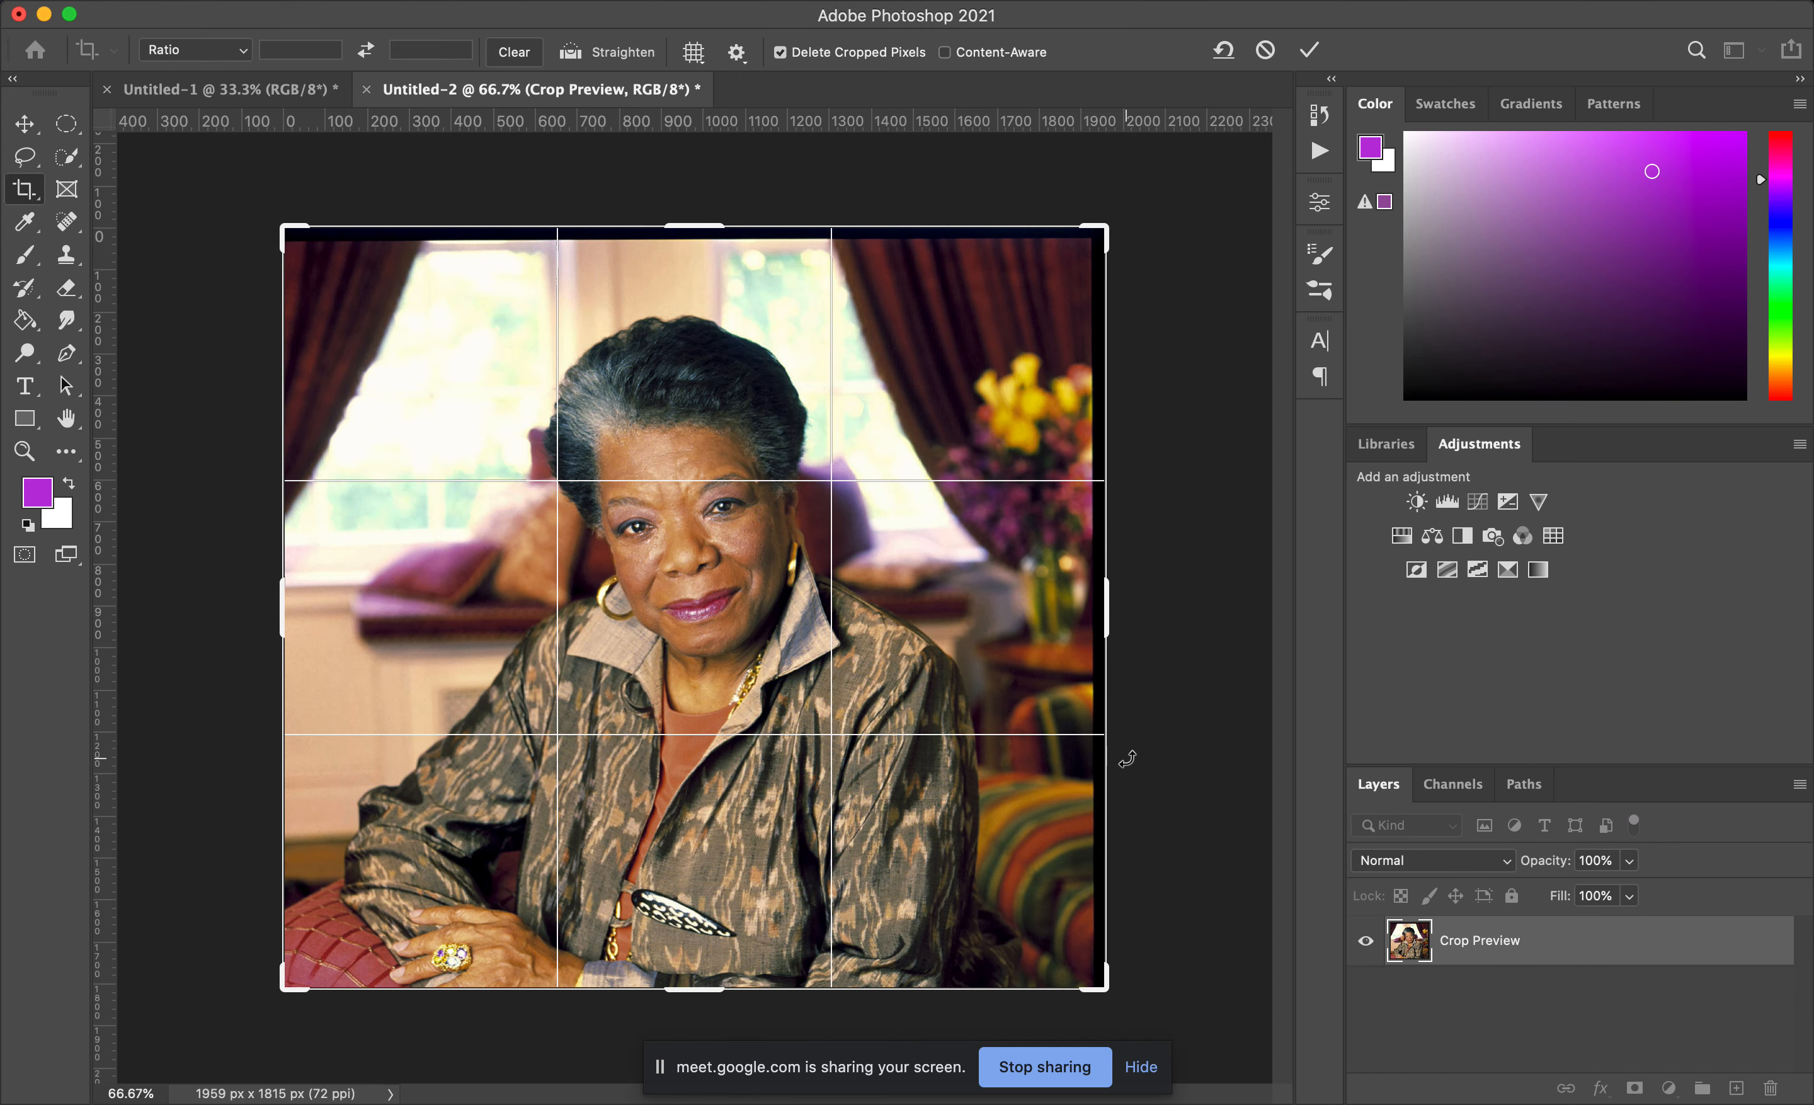
key(Return)
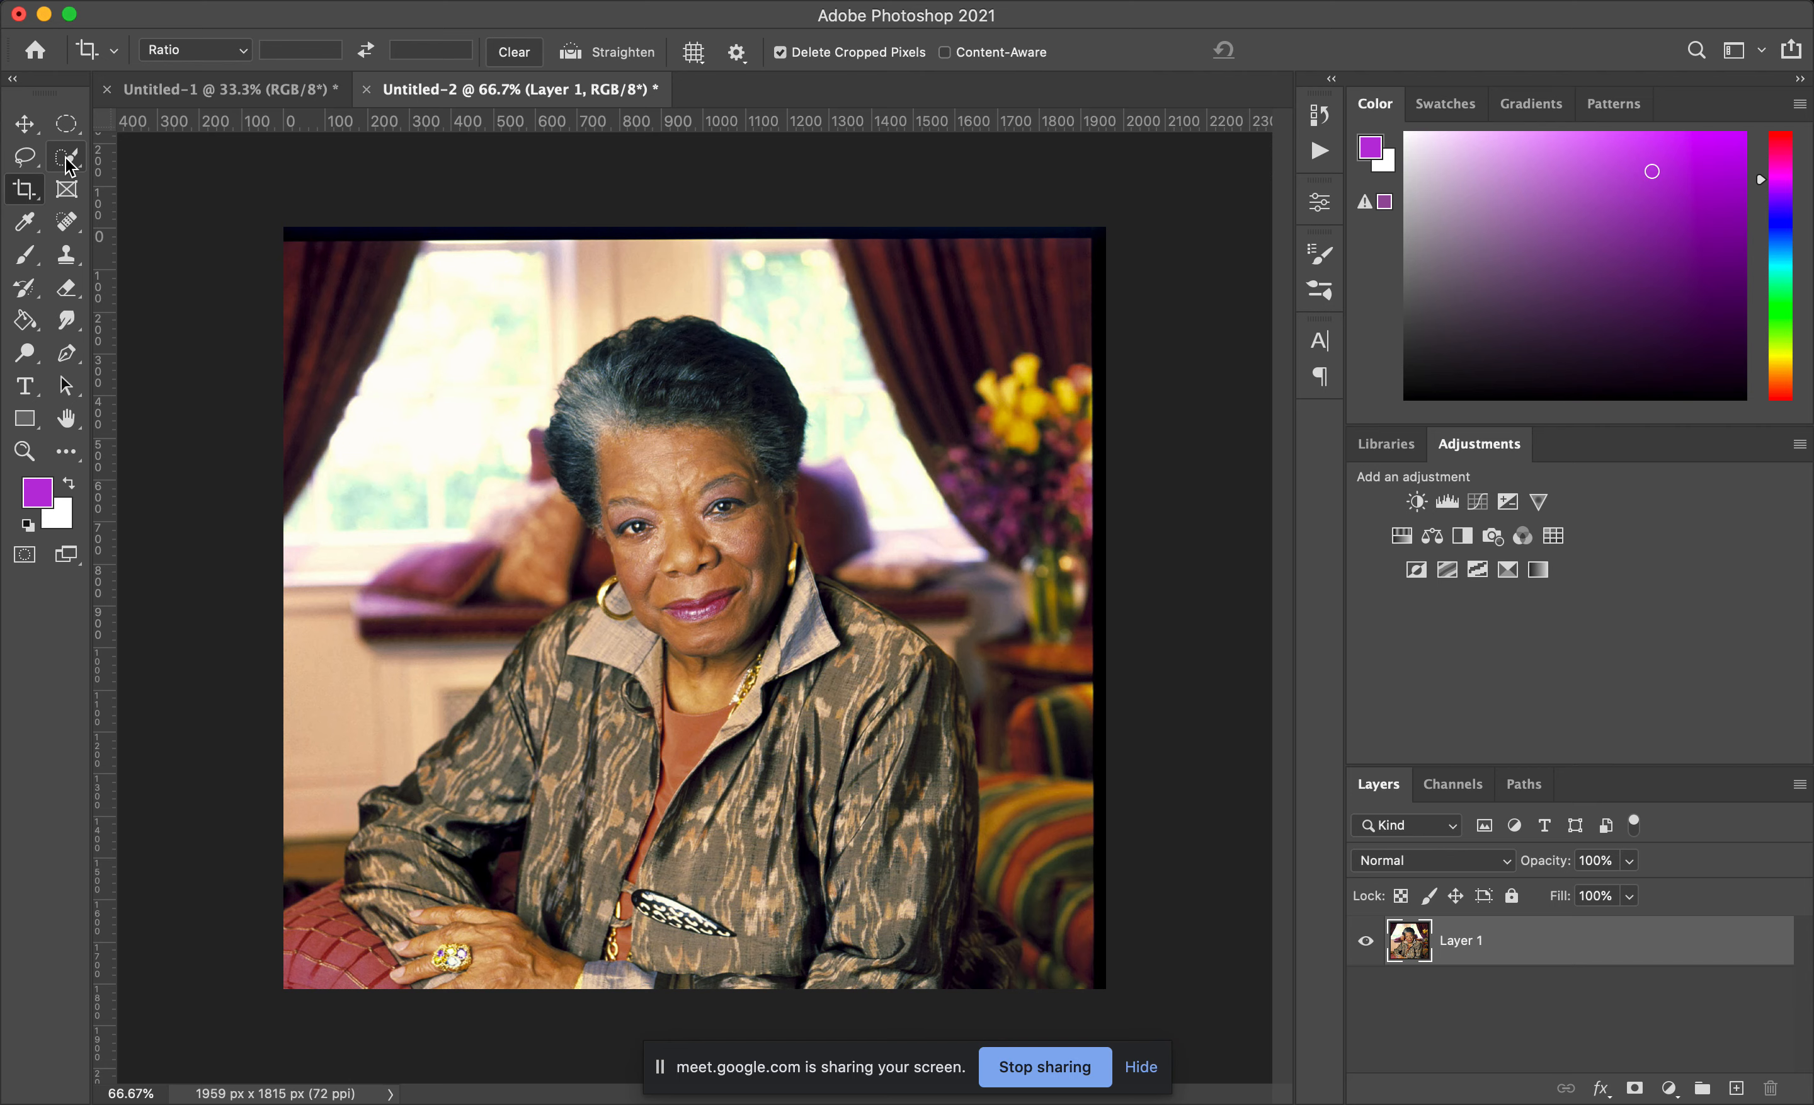
Step: Switch to the Magic Wand tool and select the woman in the portrait automatically with Select Subject
click(68, 163)
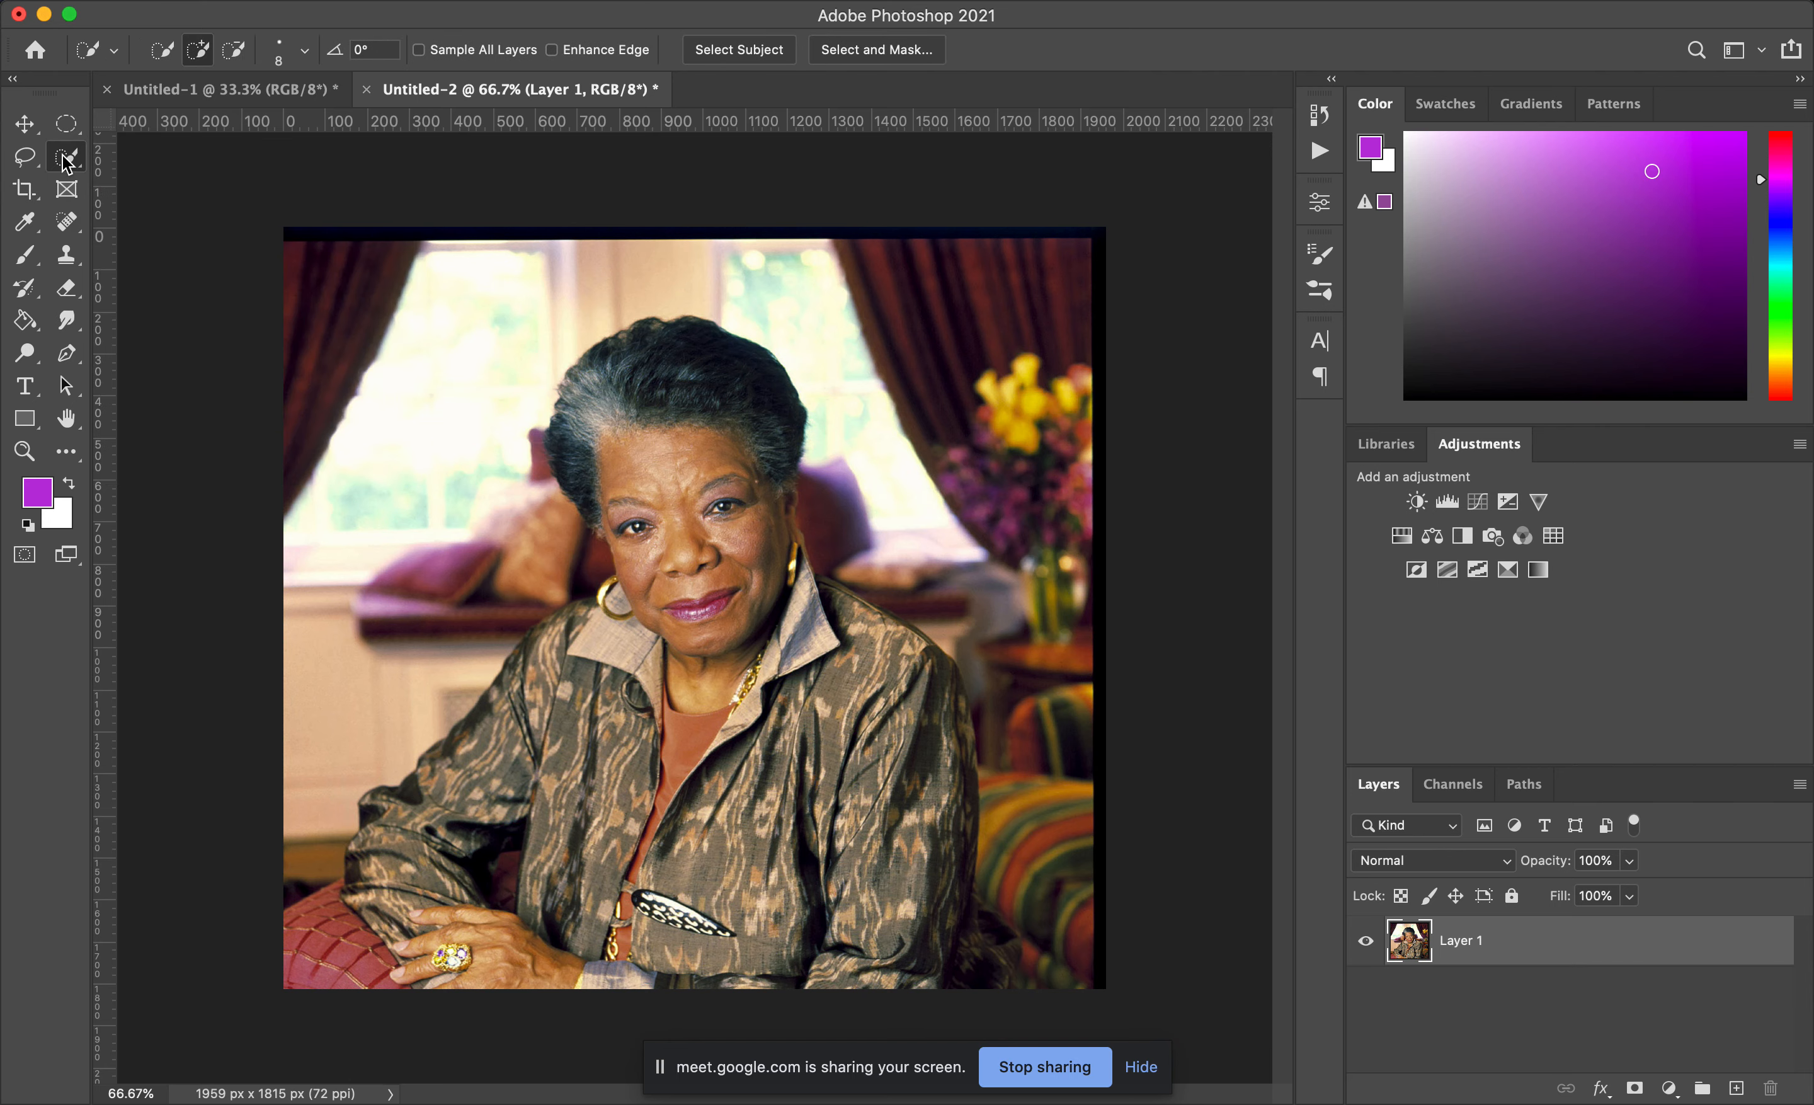
right_click(72, 164)
click(145, 201)
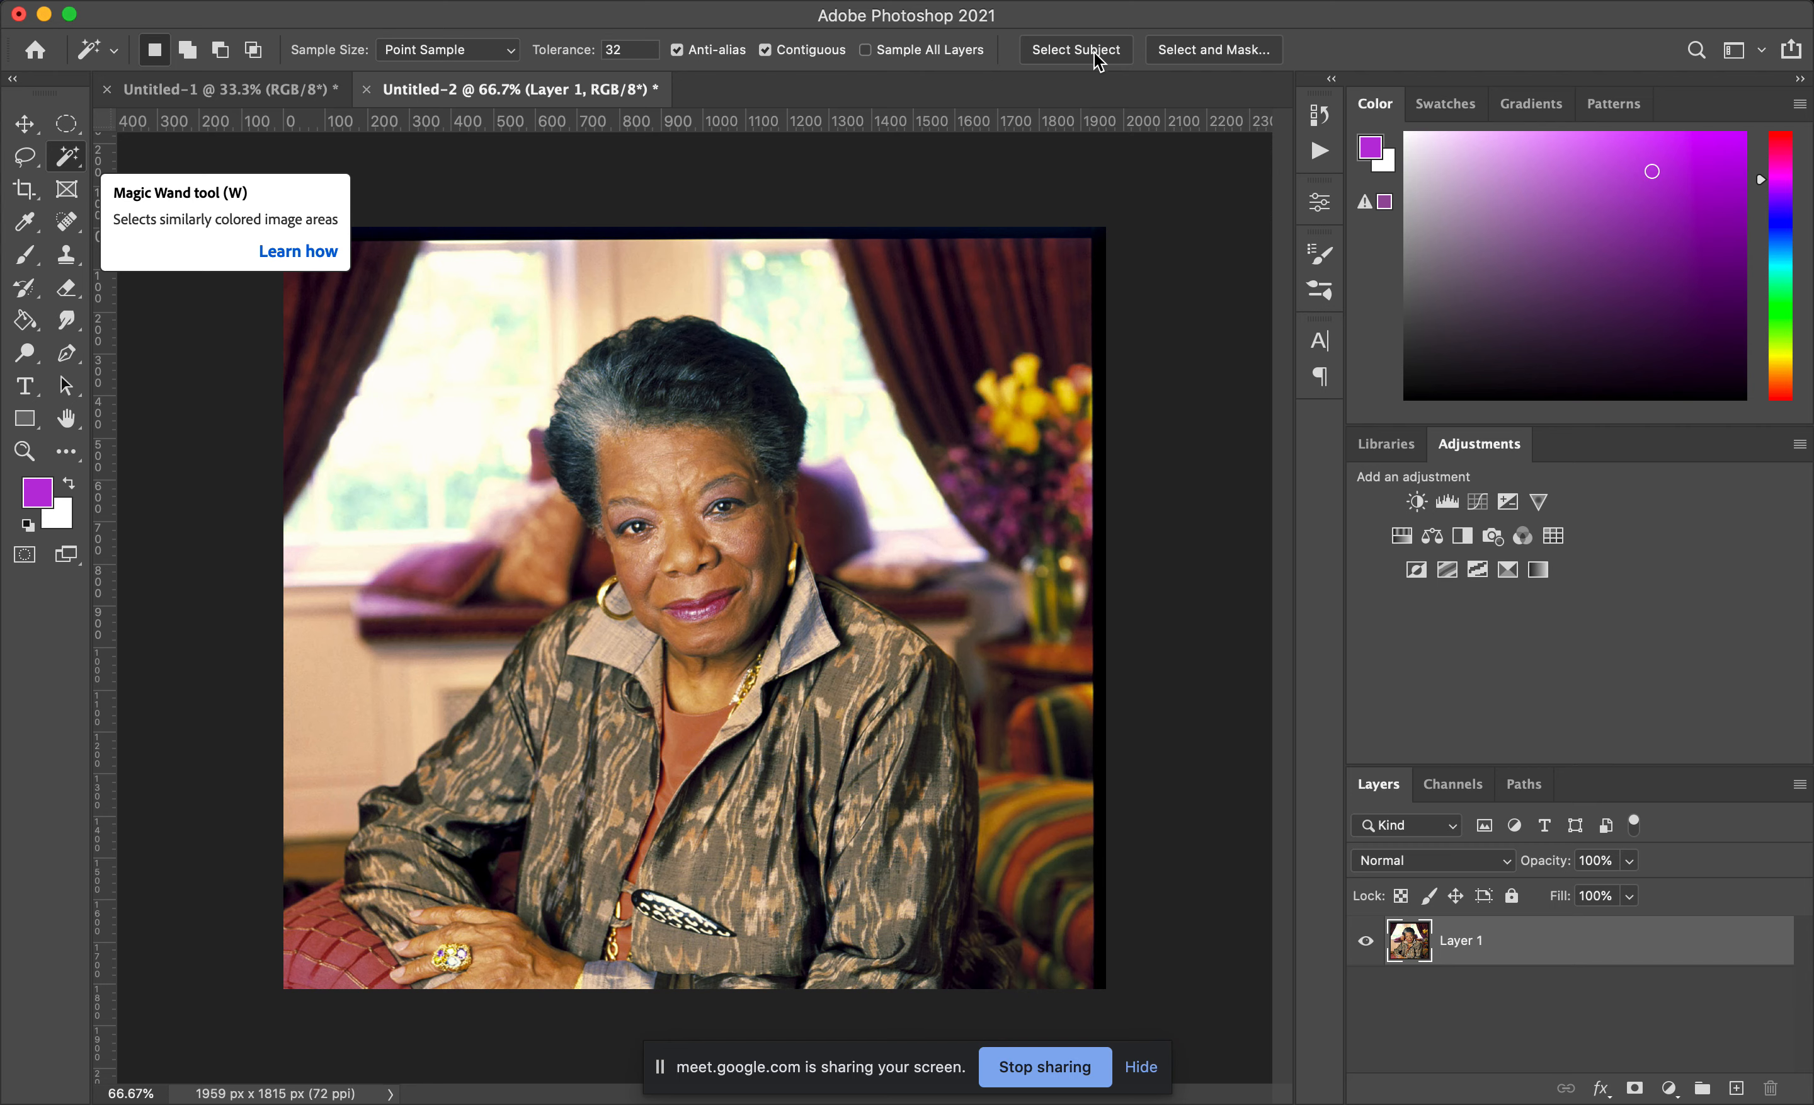
click(1074, 50)
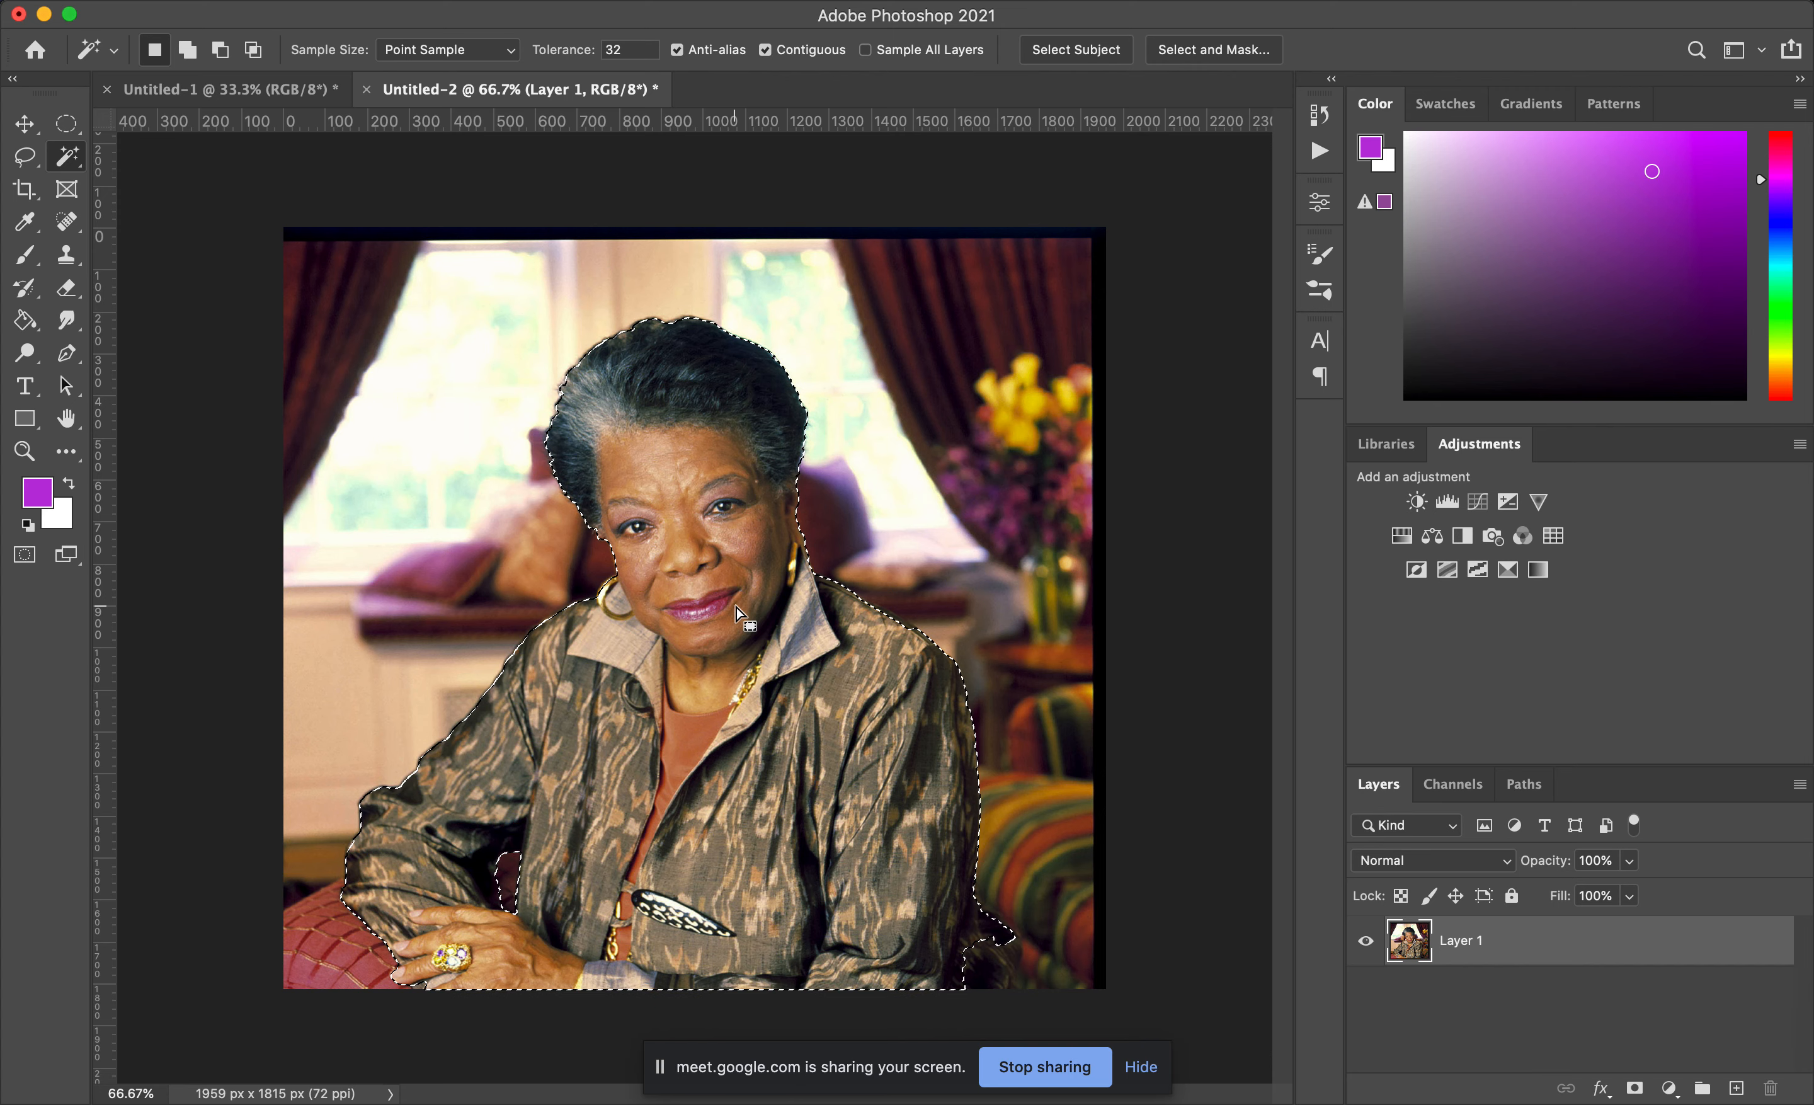
Step: In Quick Mask, brush black over the dark patch beside the jacket's lower edge, and paint that area back in with an 80 px white brush
key(q)
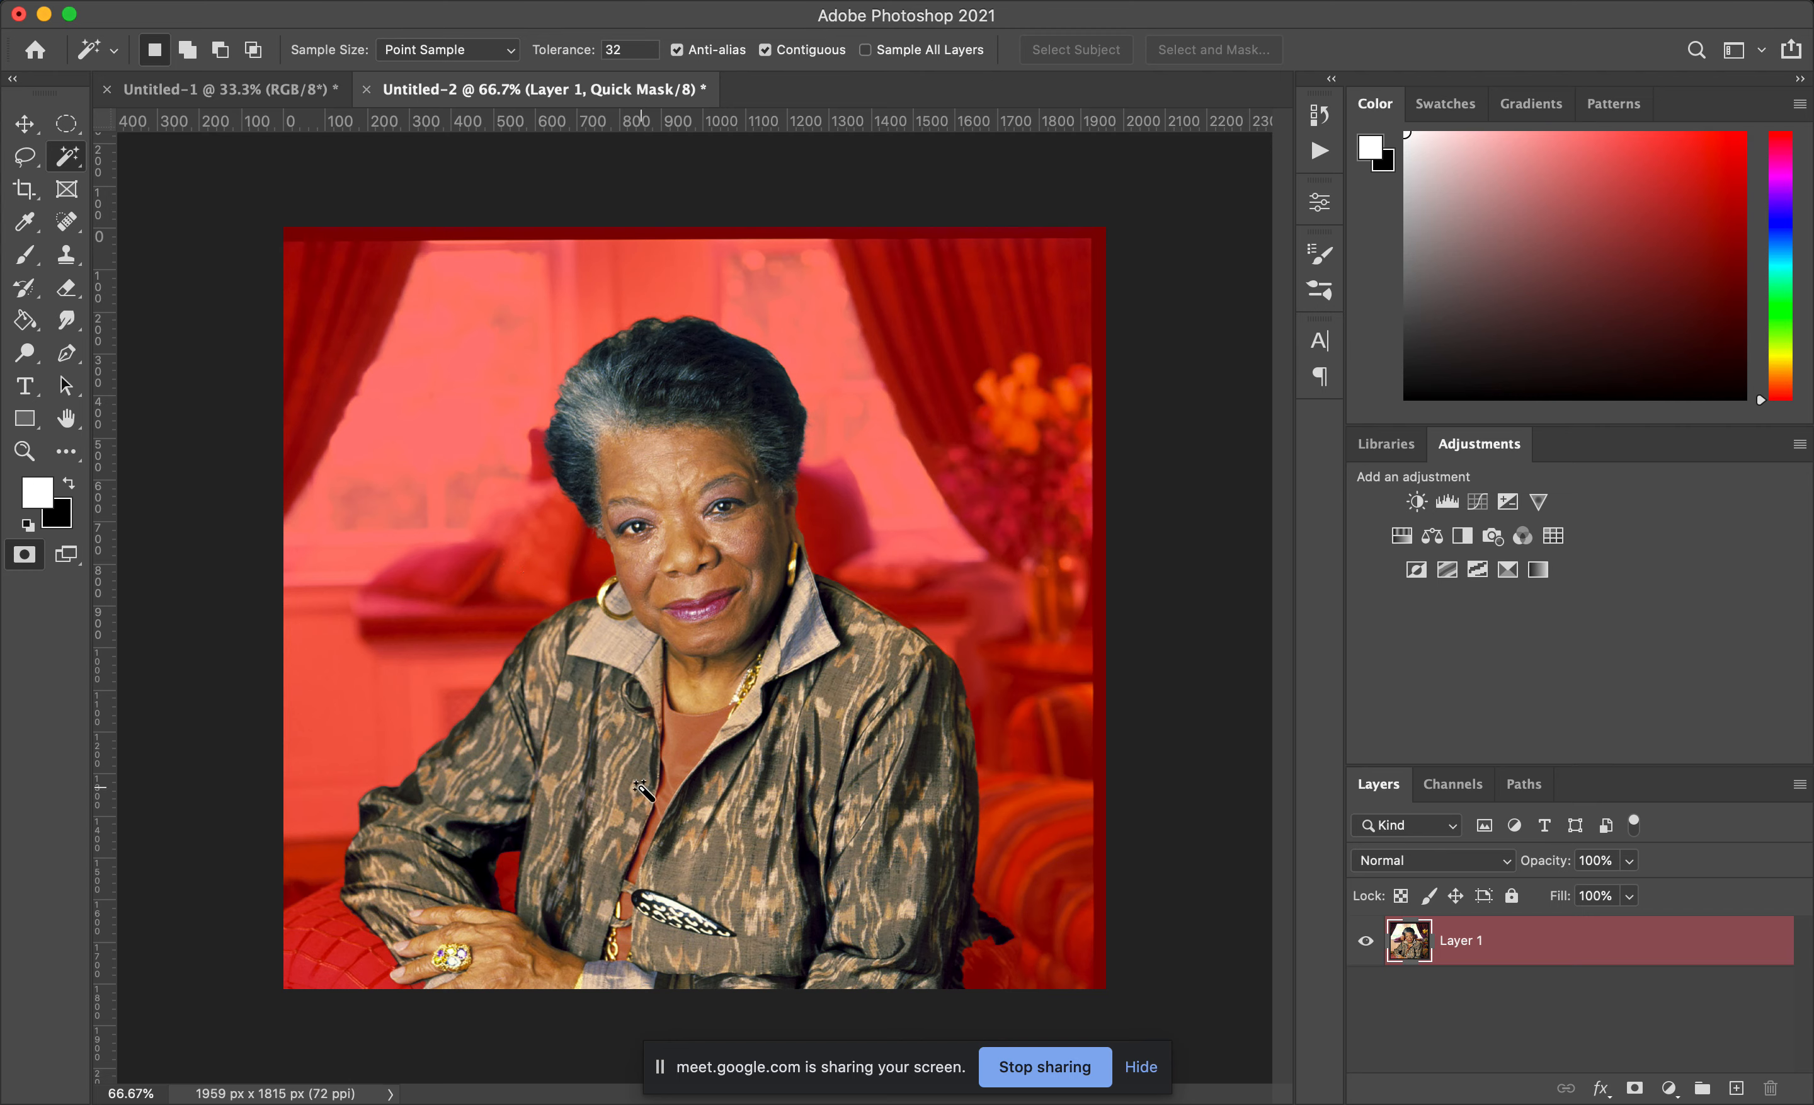
click(25, 259)
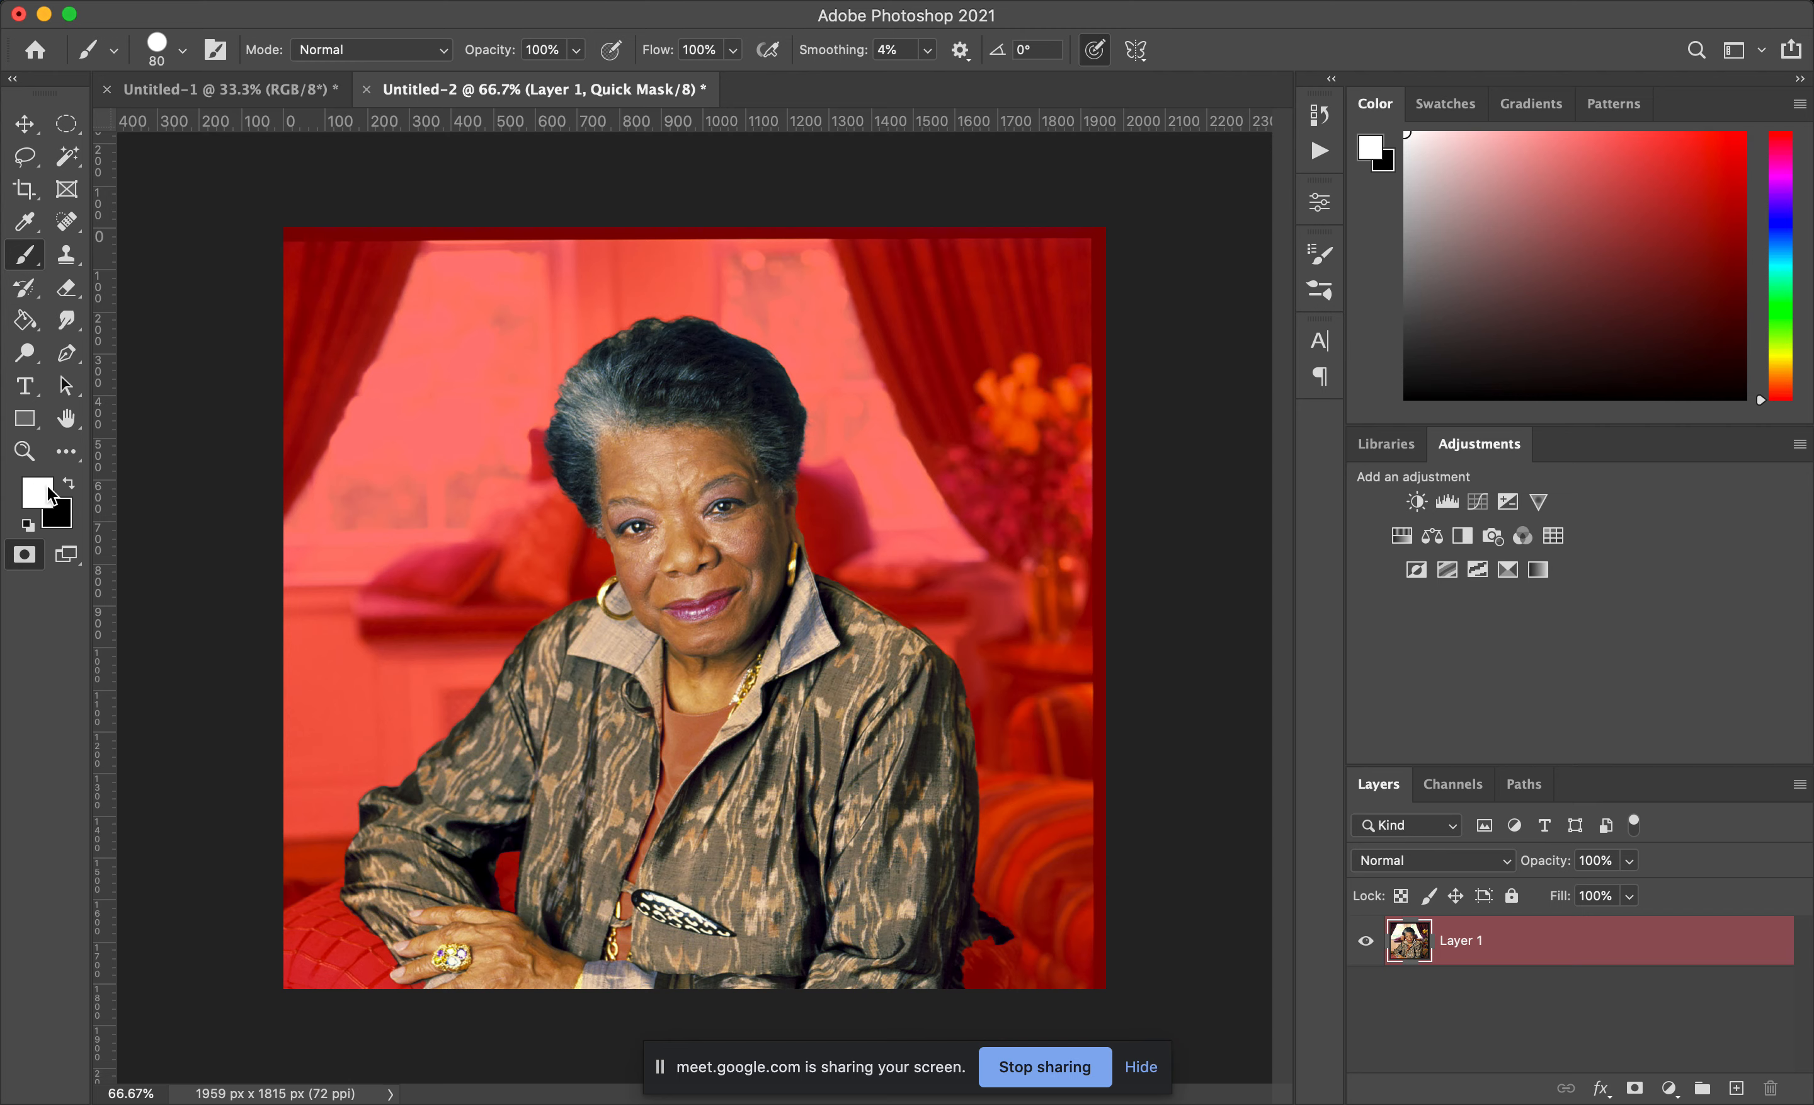
click(70, 483)
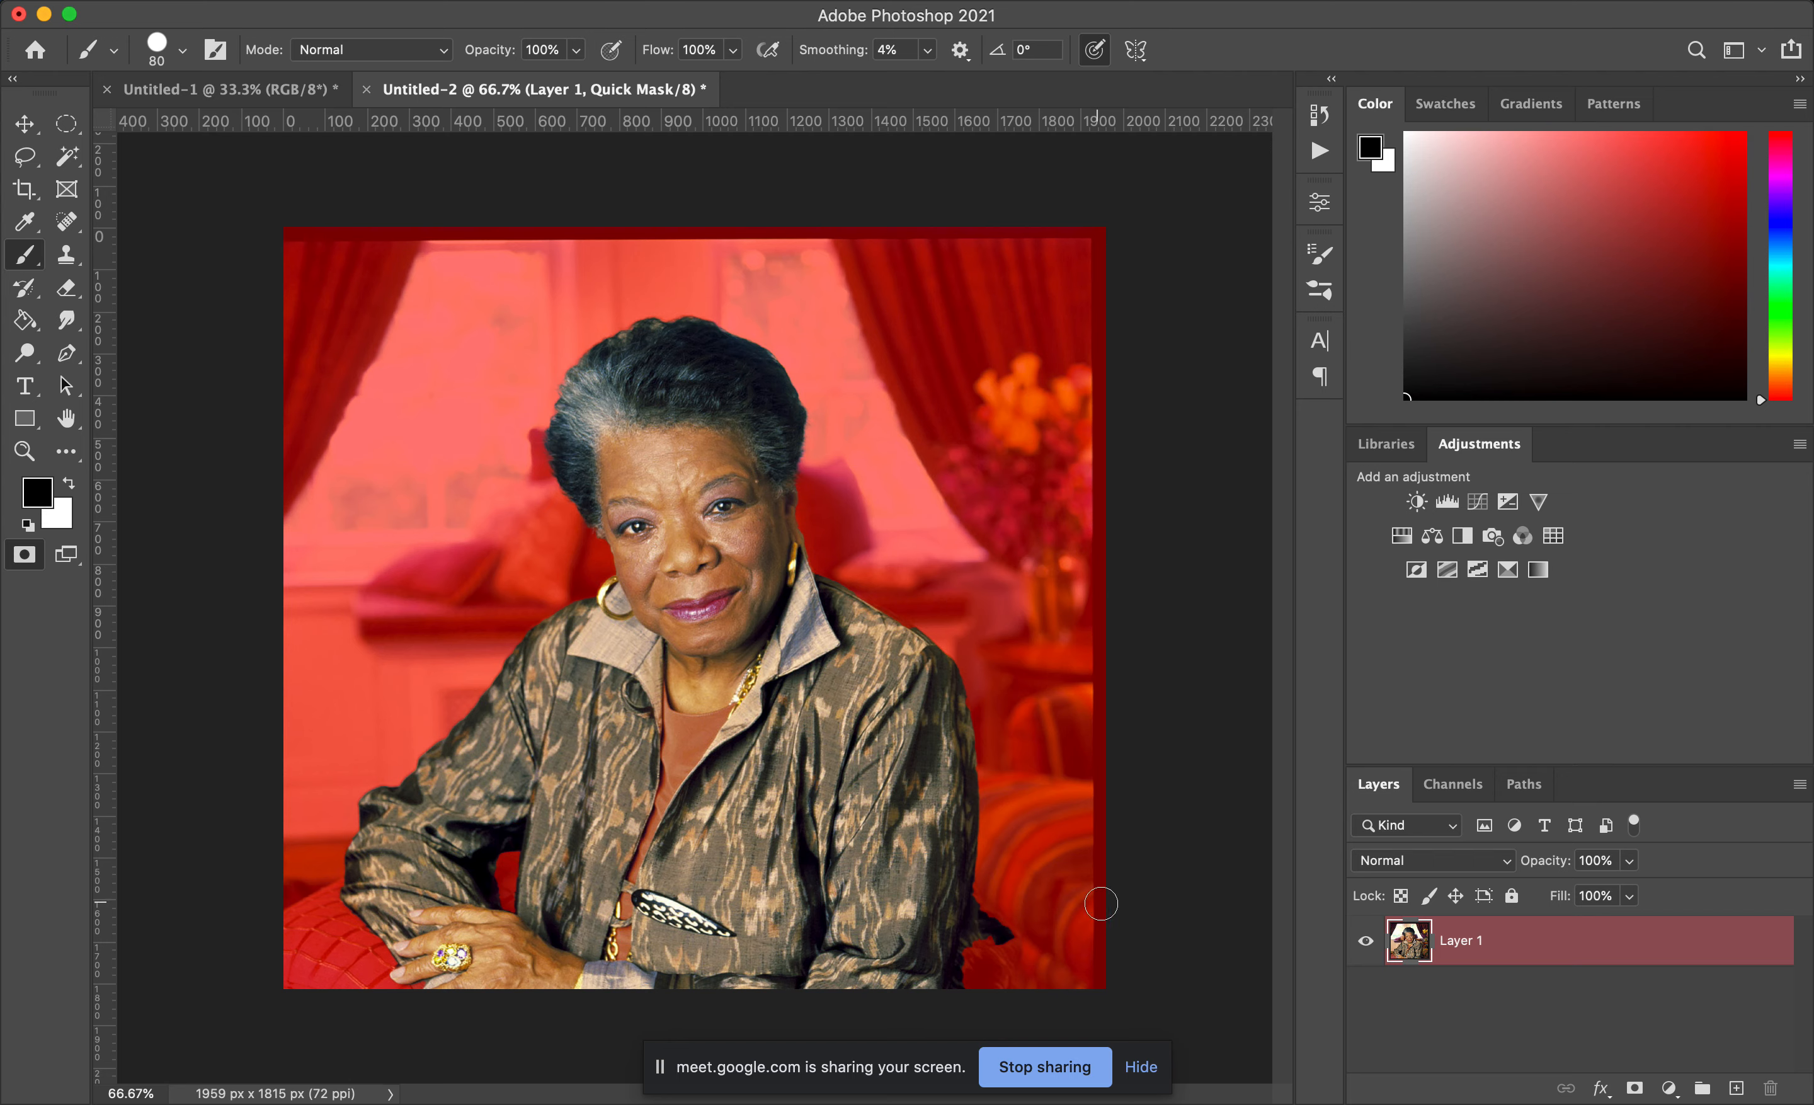
mouse_move(1009, 909)
mouse_down()
mouse_move(1011, 949)
mouse_move(1011, 927)
mouse_move(980, 924)
mouse_move(998, 896)
mouse_up()
click(68, 485)
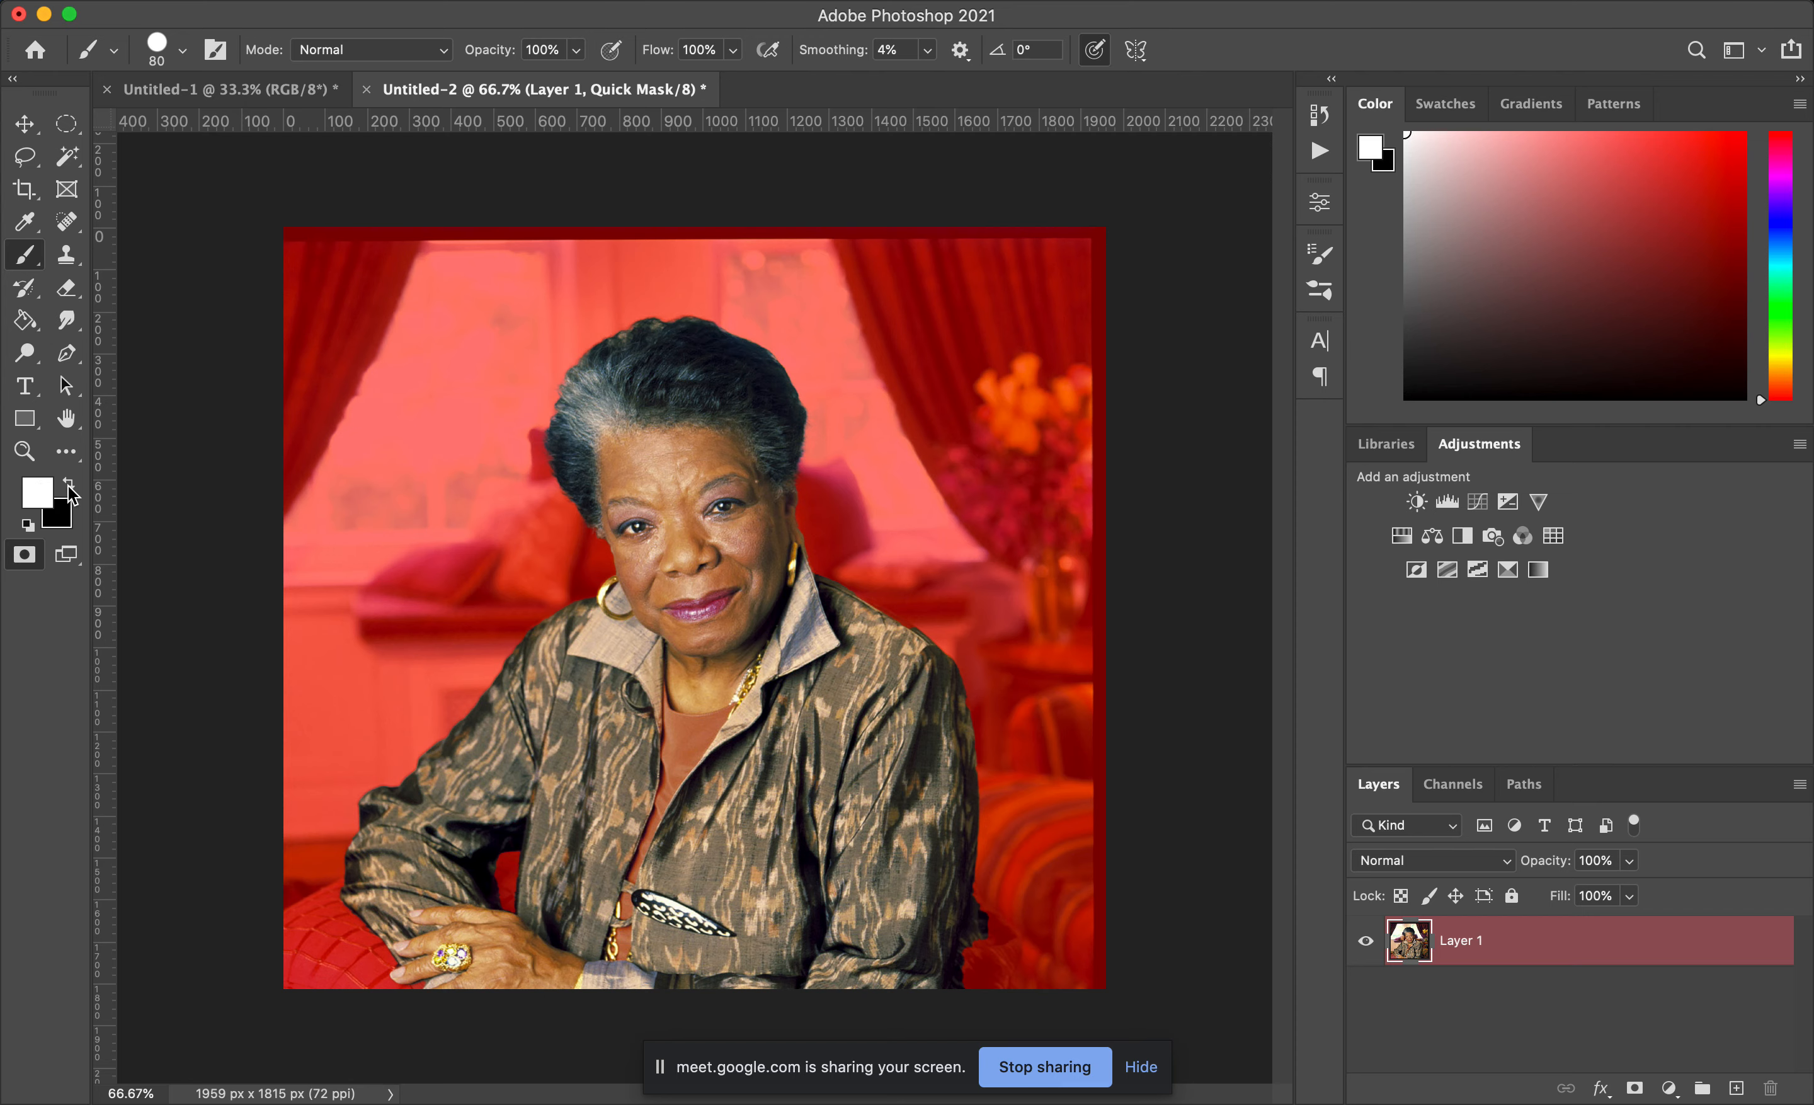
mouse_move(953, 892)
mouse_down()
mouse_move(984, 940)
mouse_move(971, 964)
mouse_move(967, 949)
mouse_up()
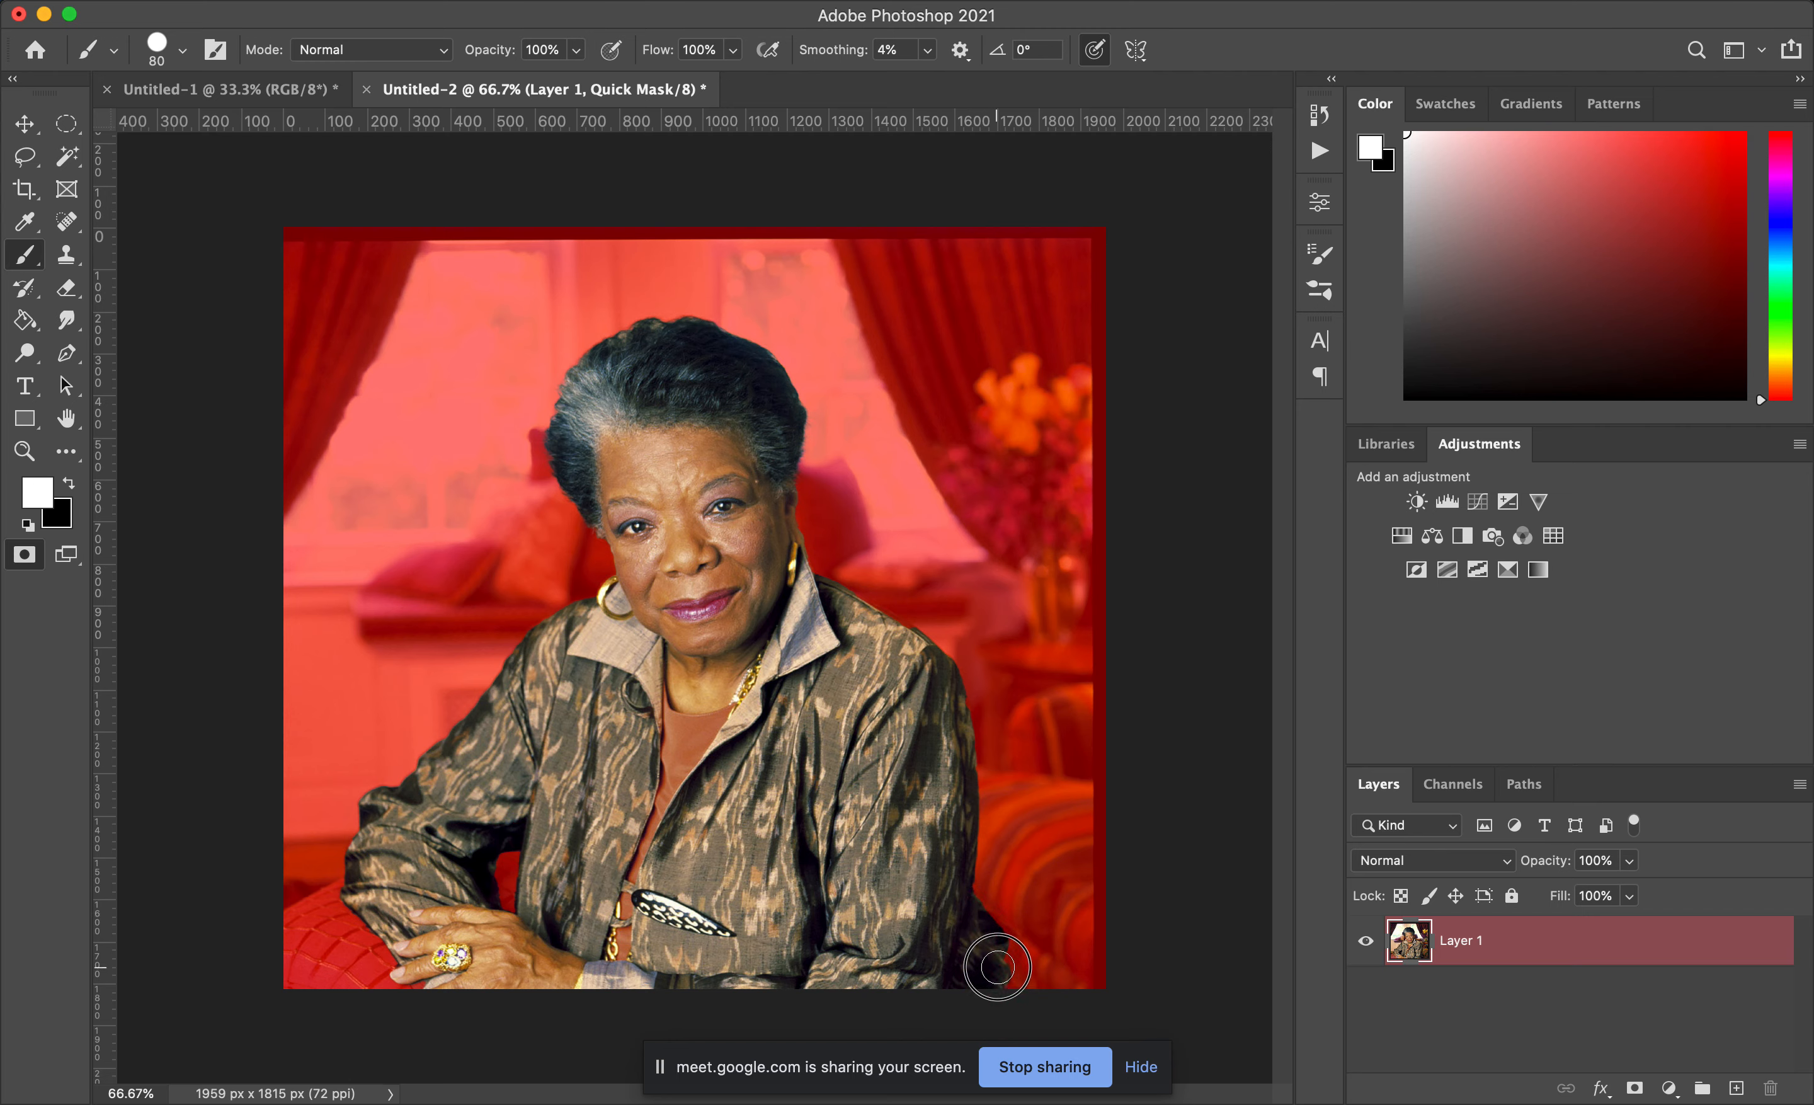
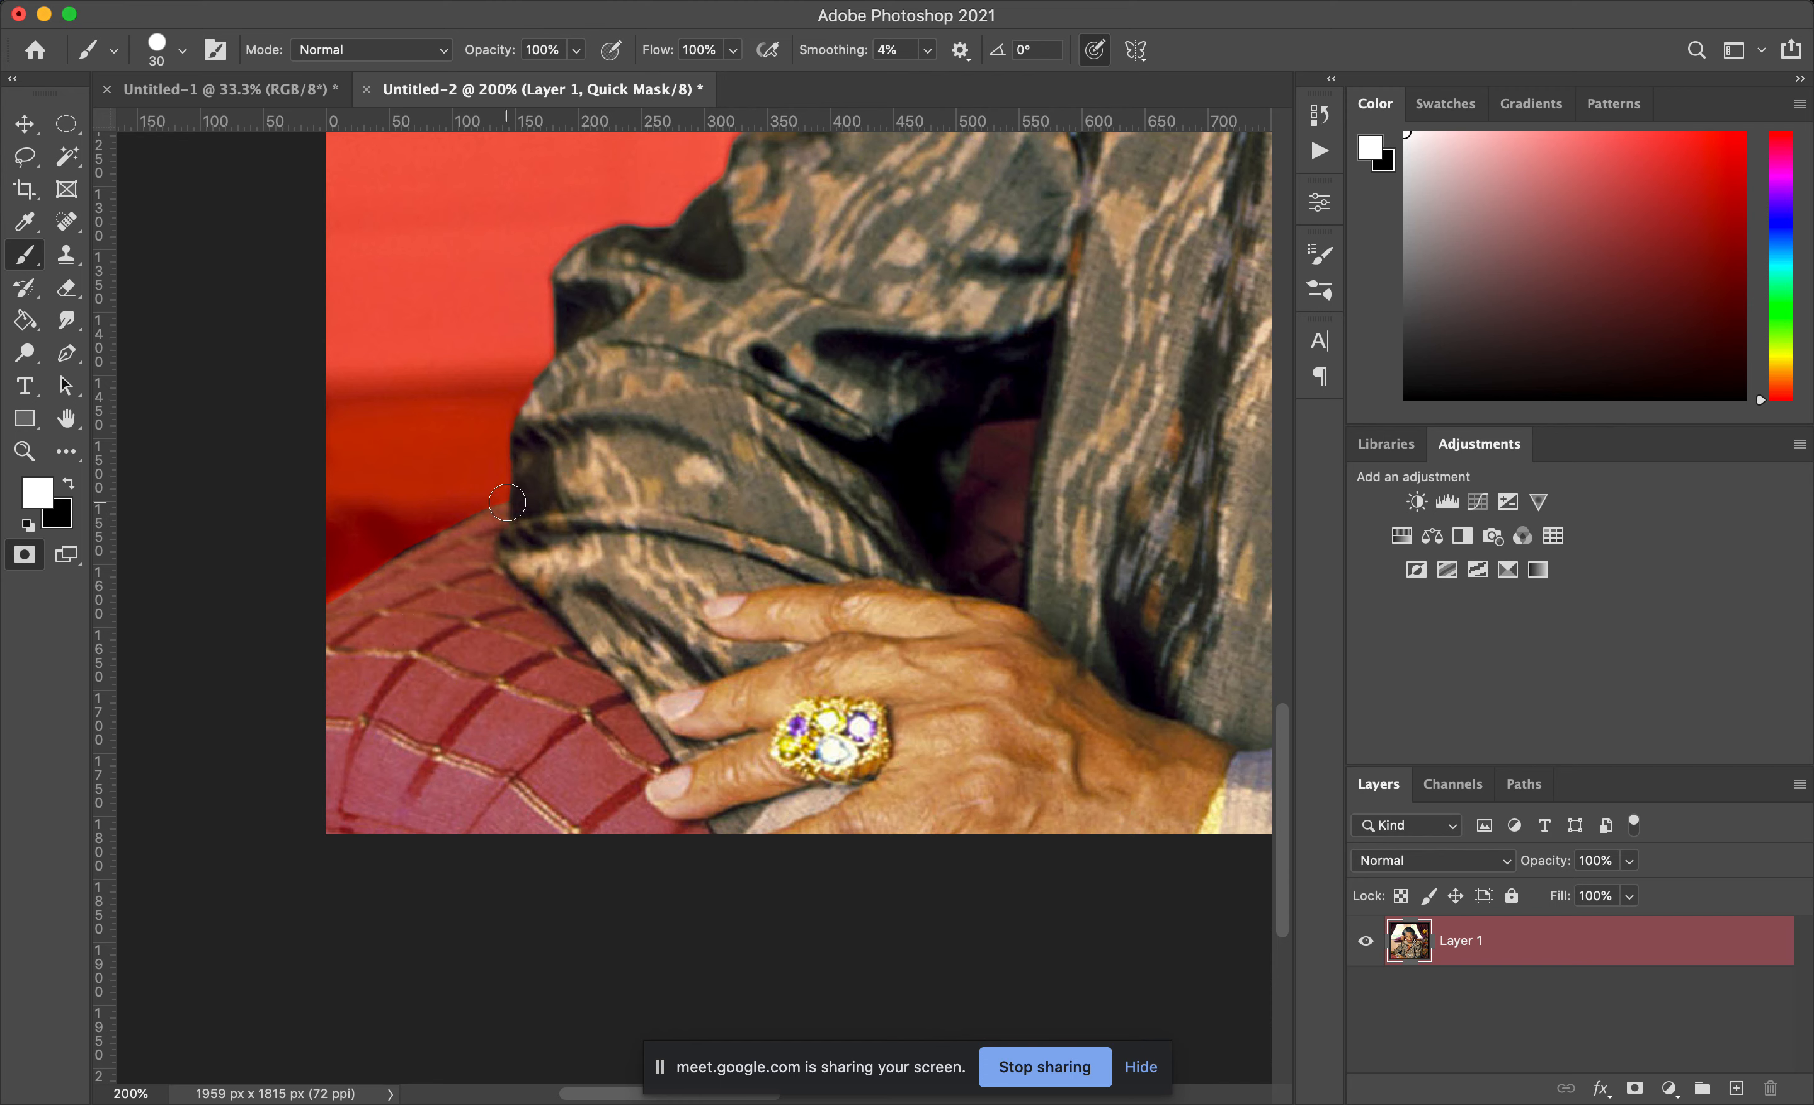
Step: With a 35 px brush, undo a white test stroke above the red chair arm and mask along that edge with black
key(bracketright)
drag(488, 487, 470, 495)
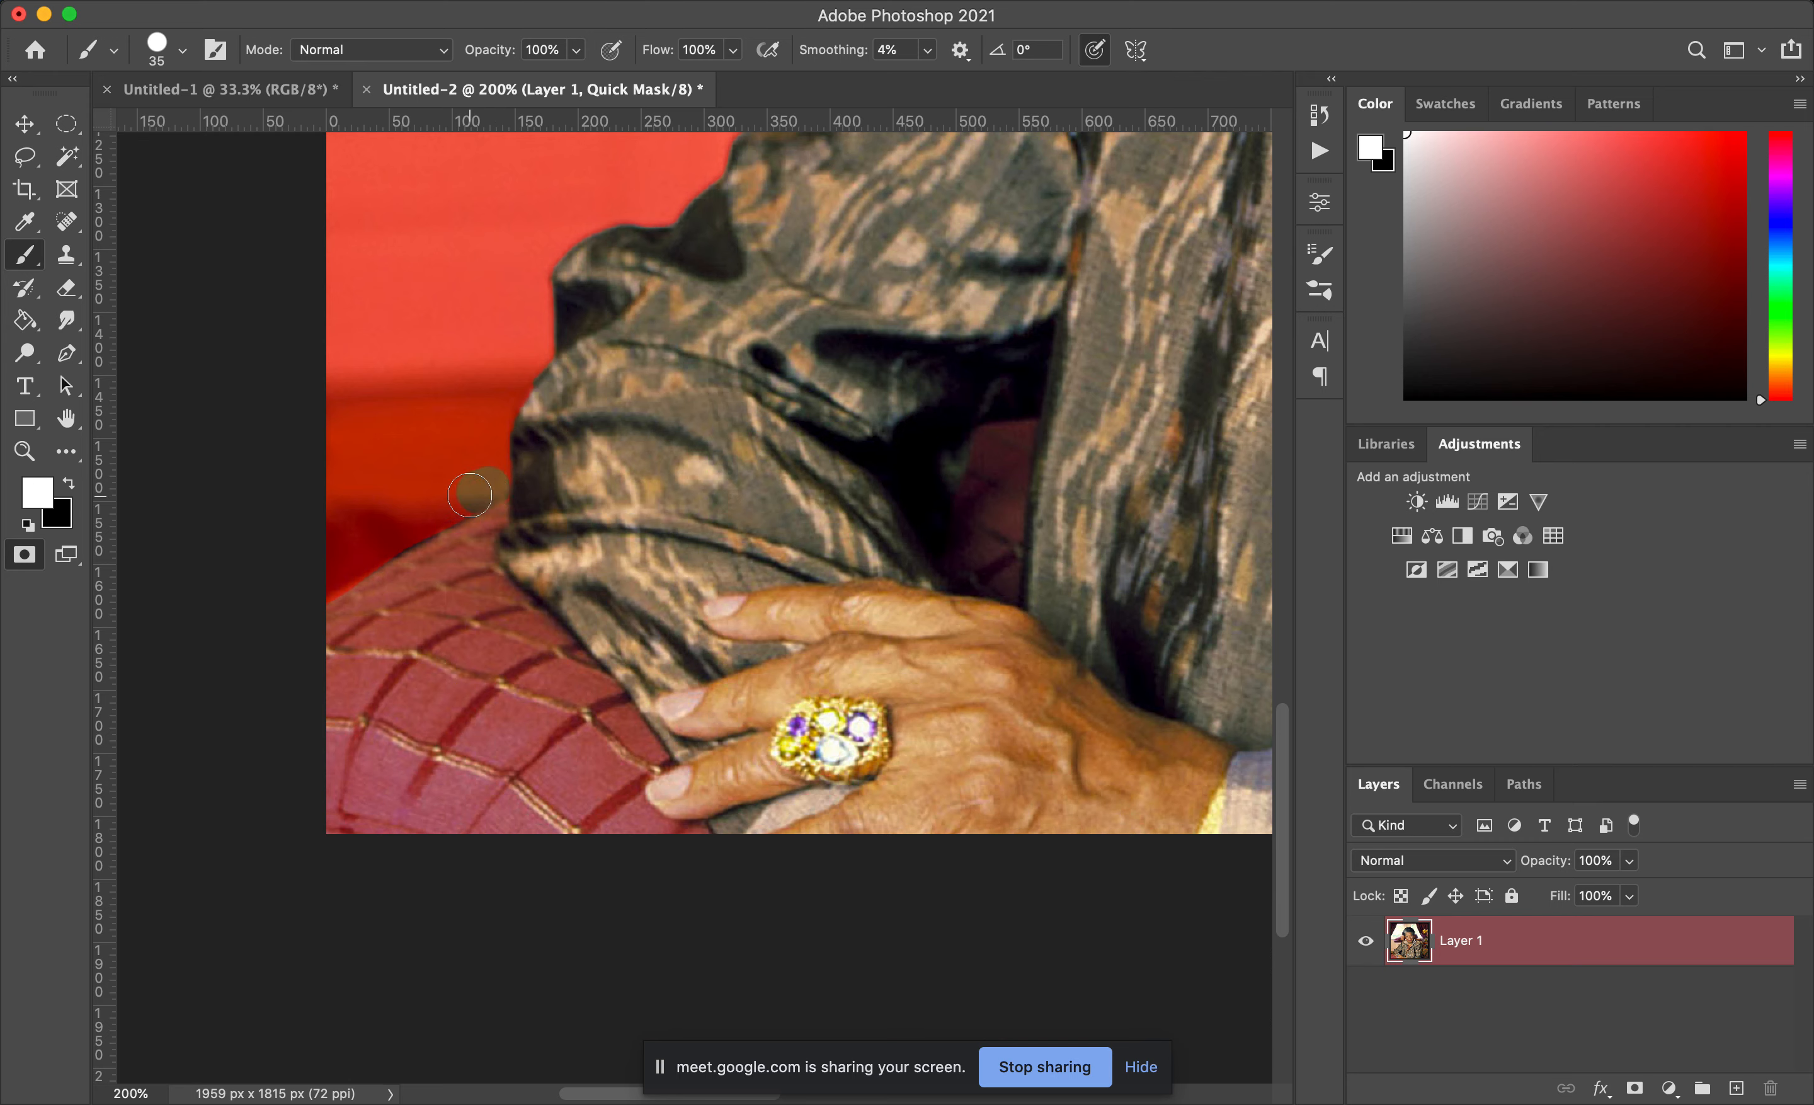
key(super+z)
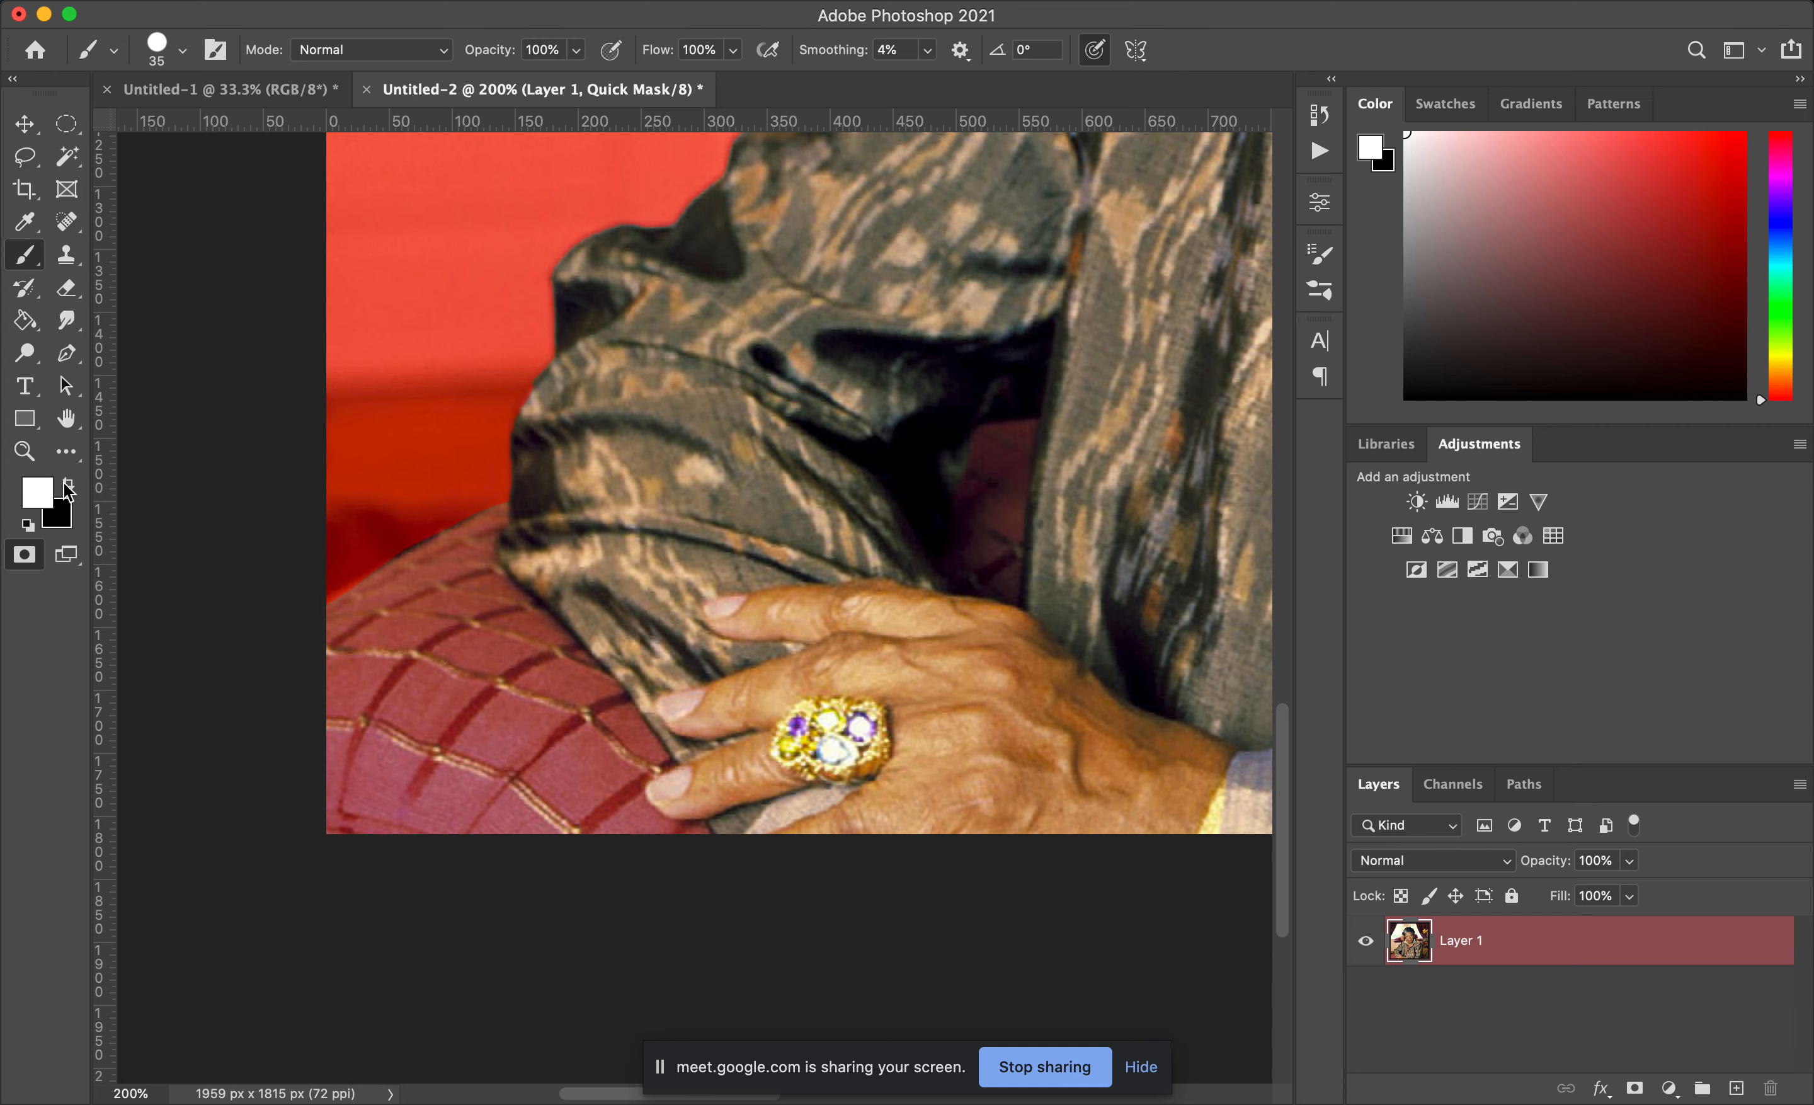
key(x)
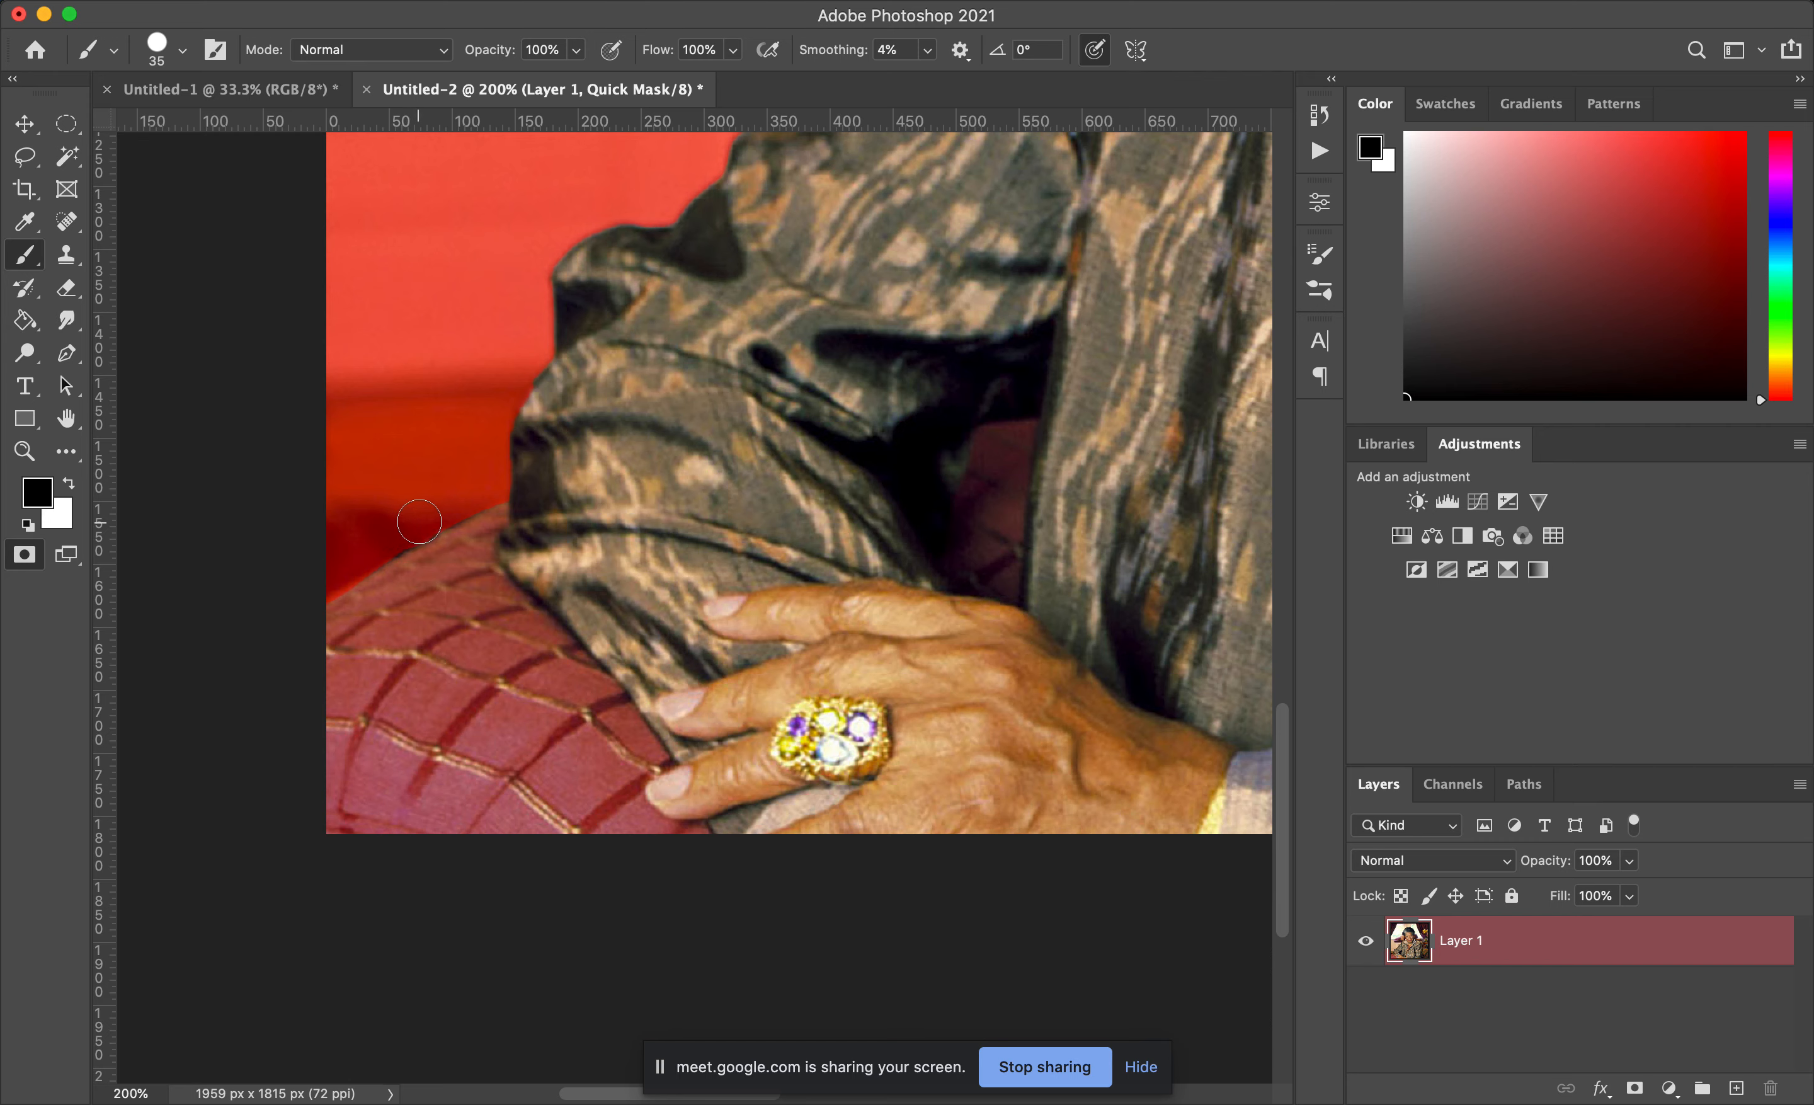
mouse_move(472, 494)
mouse_down()
mouse_move(348, 554)
mouse_move(394, 534)
mouse_up()
Step: Leave Quick Mask, copy the selected woman and chair arm to a new layer, and hide Layer 1
key(super+0)
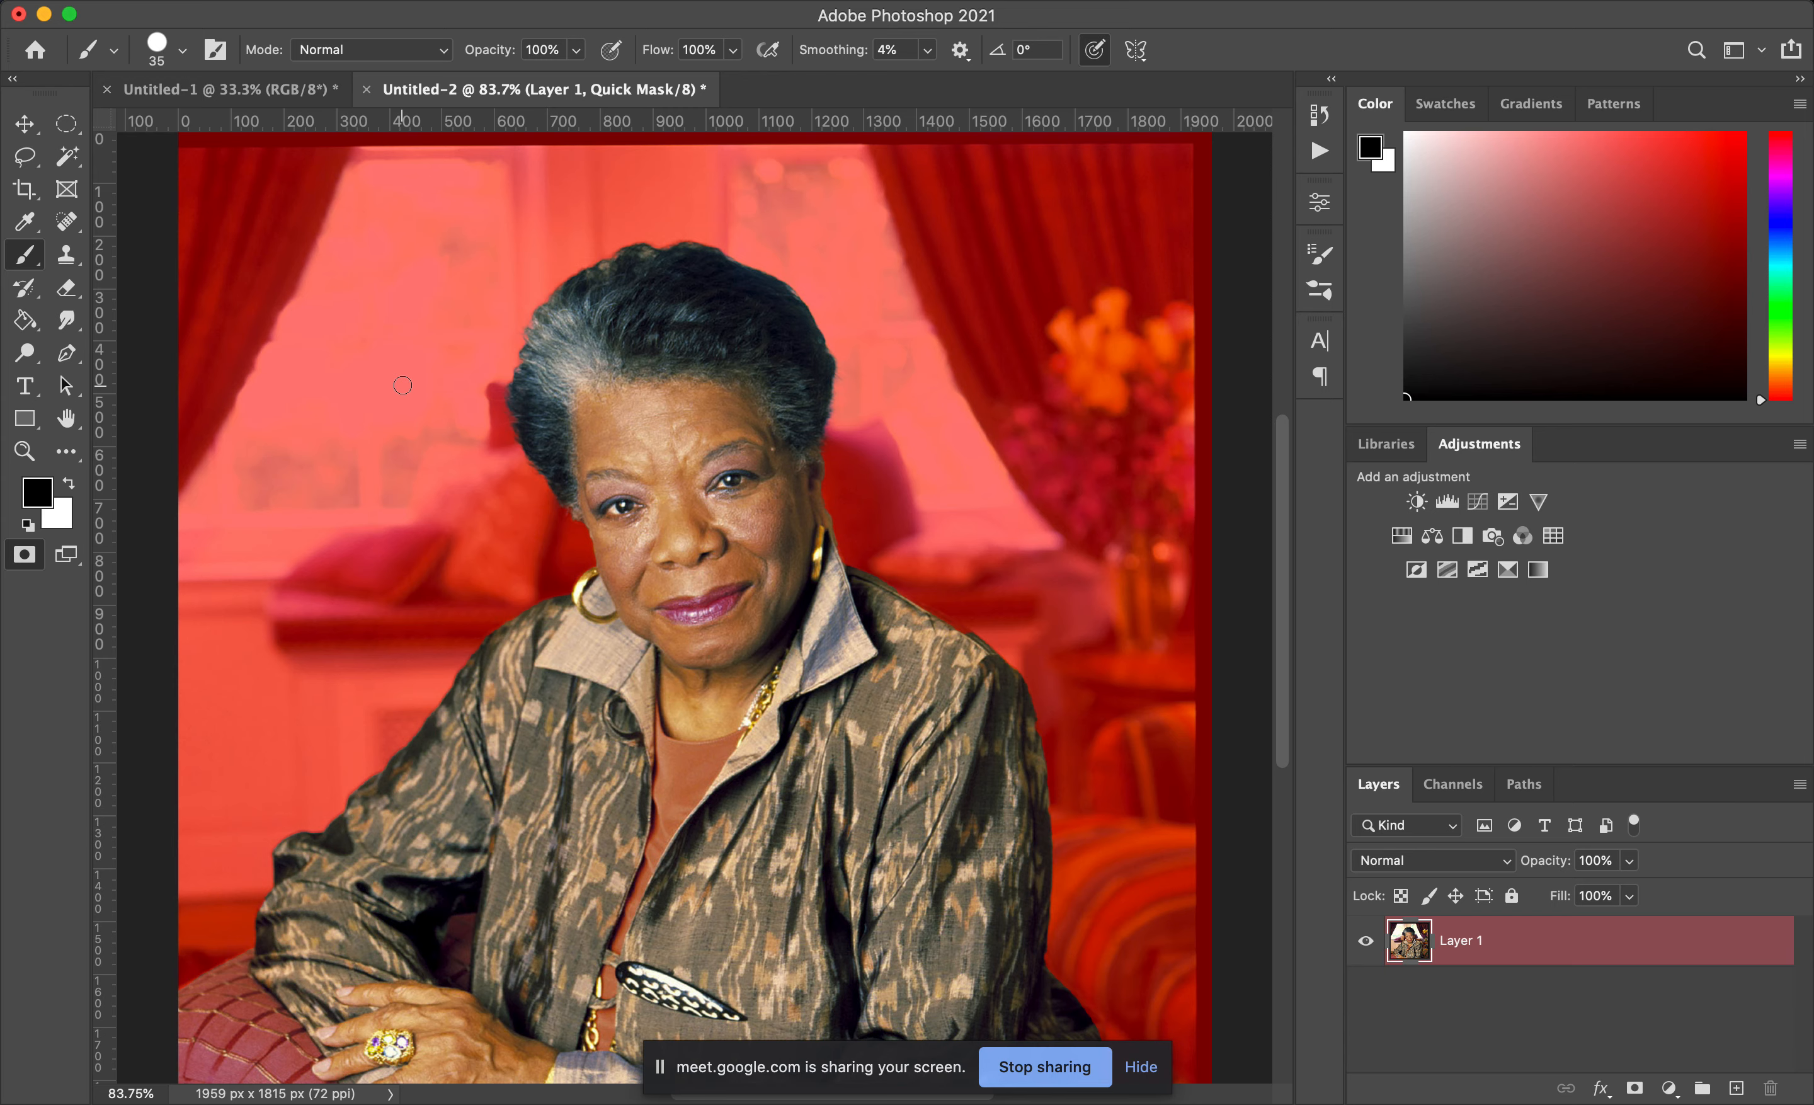
key(q)
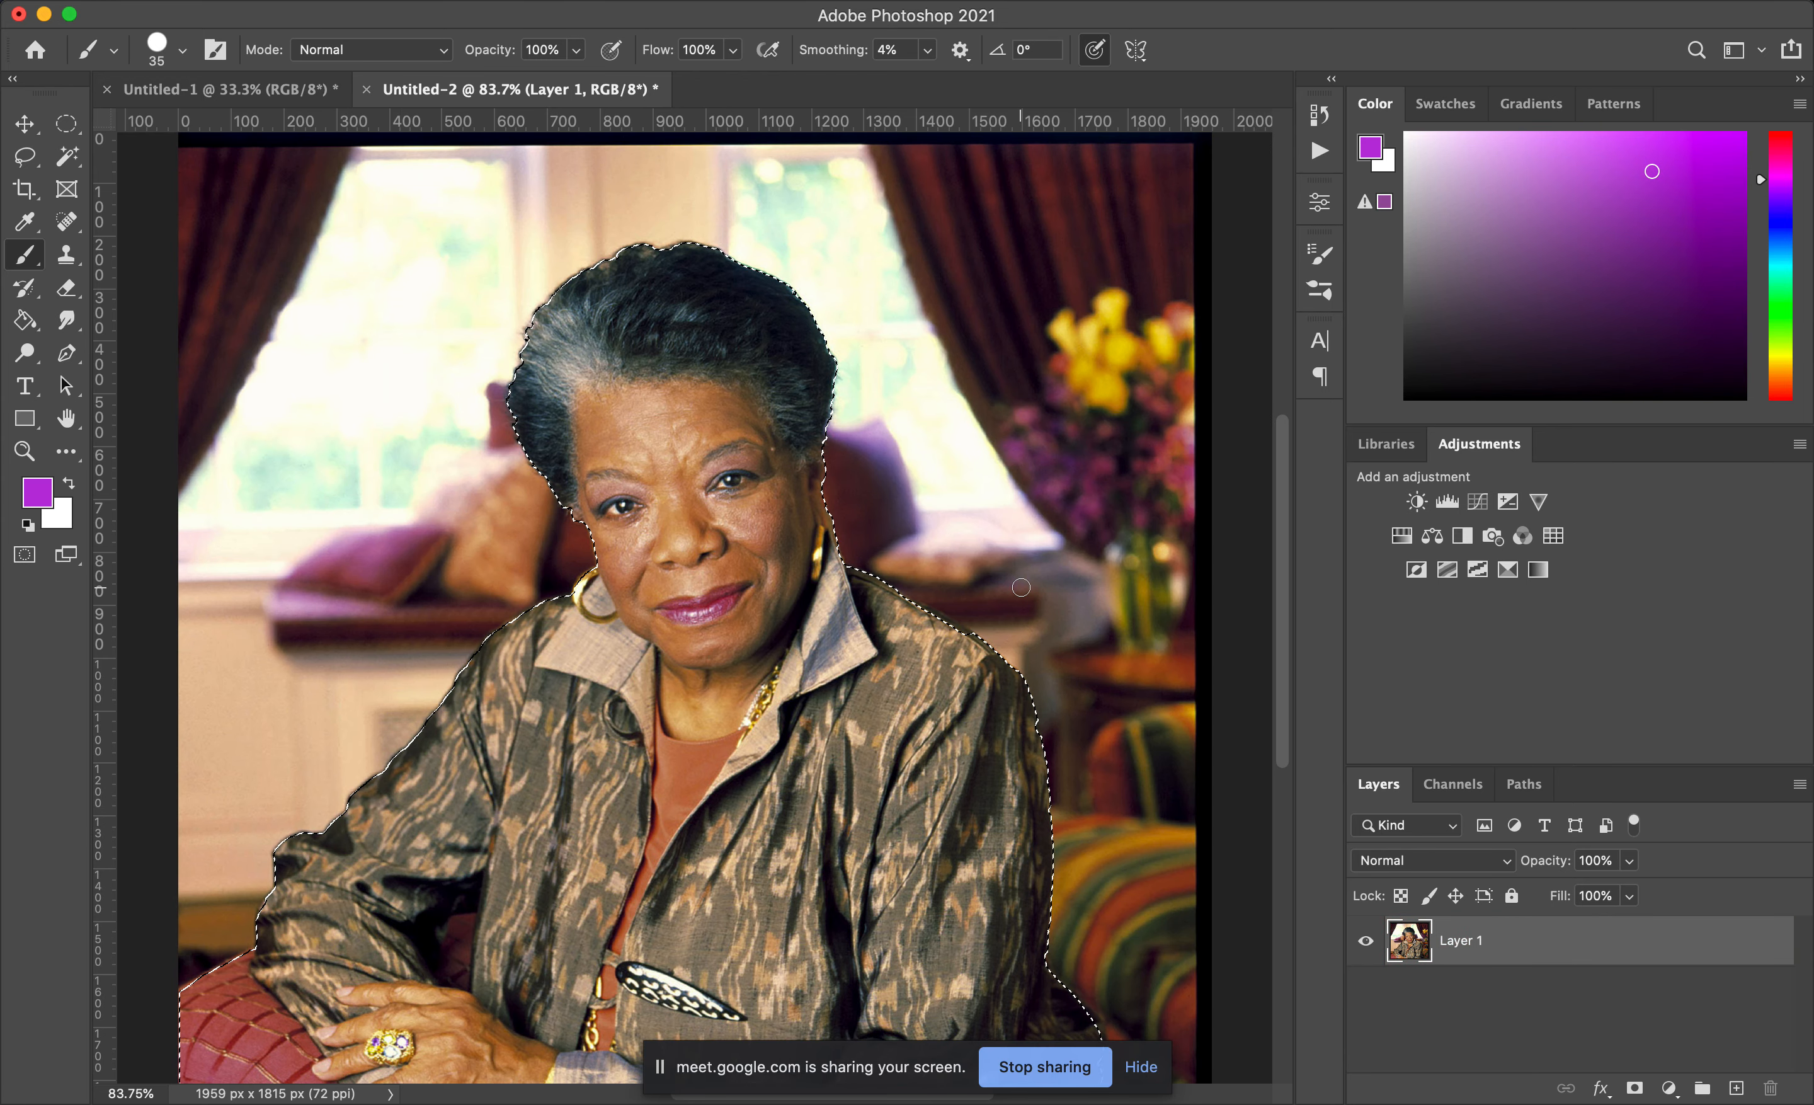
scroll(985, 714, down, 4)
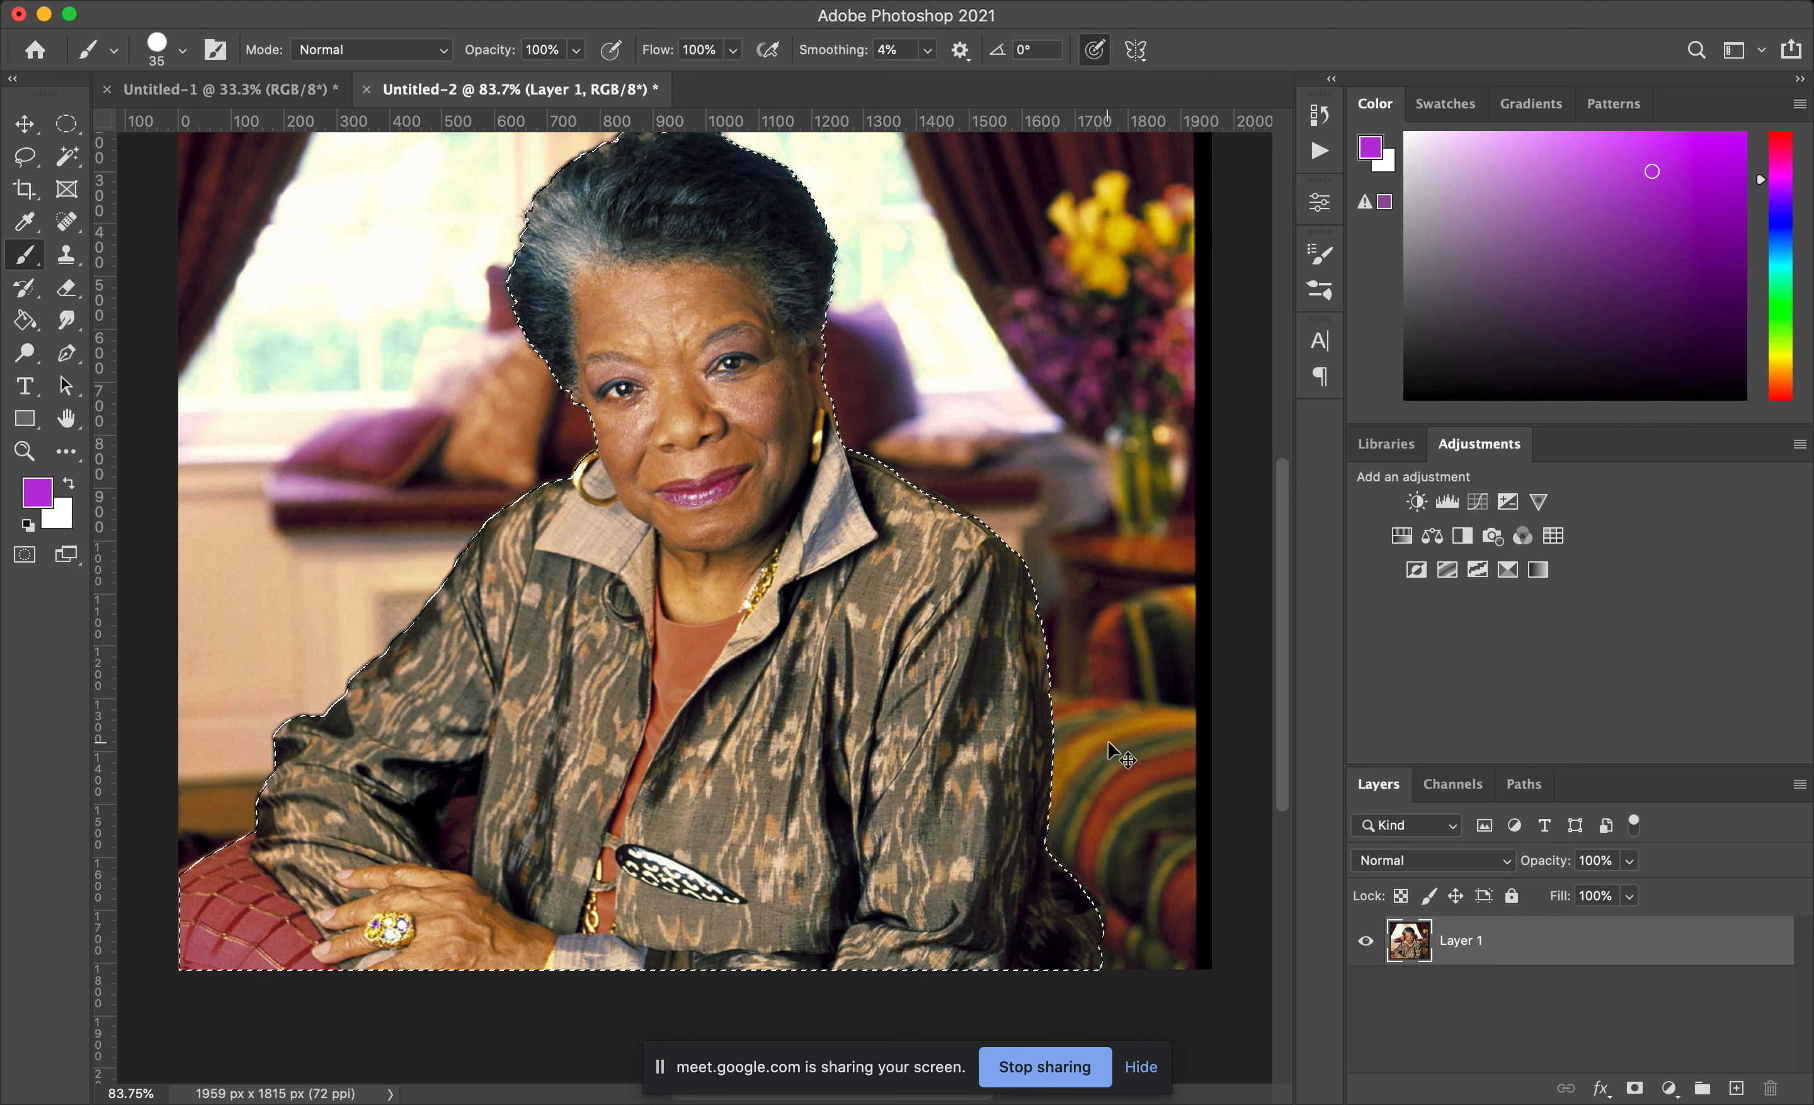
key(super+j)
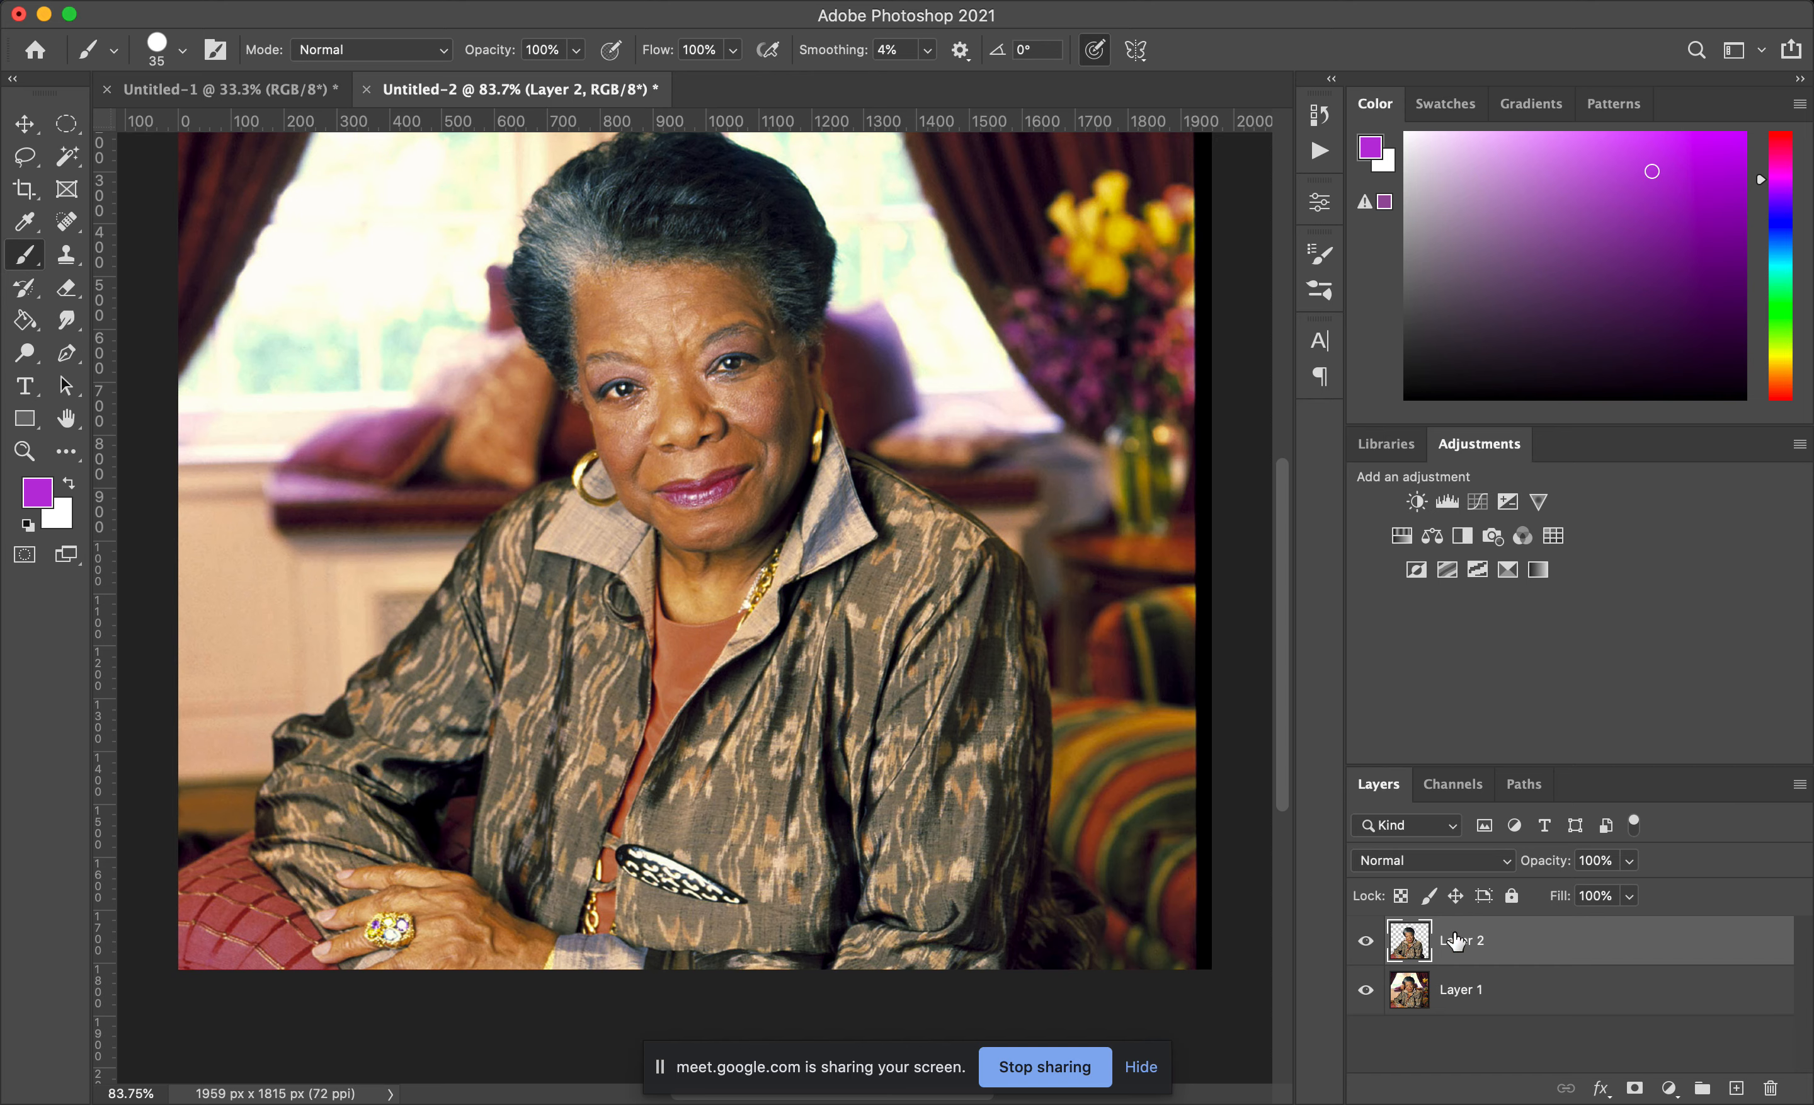
click(1366, 990)
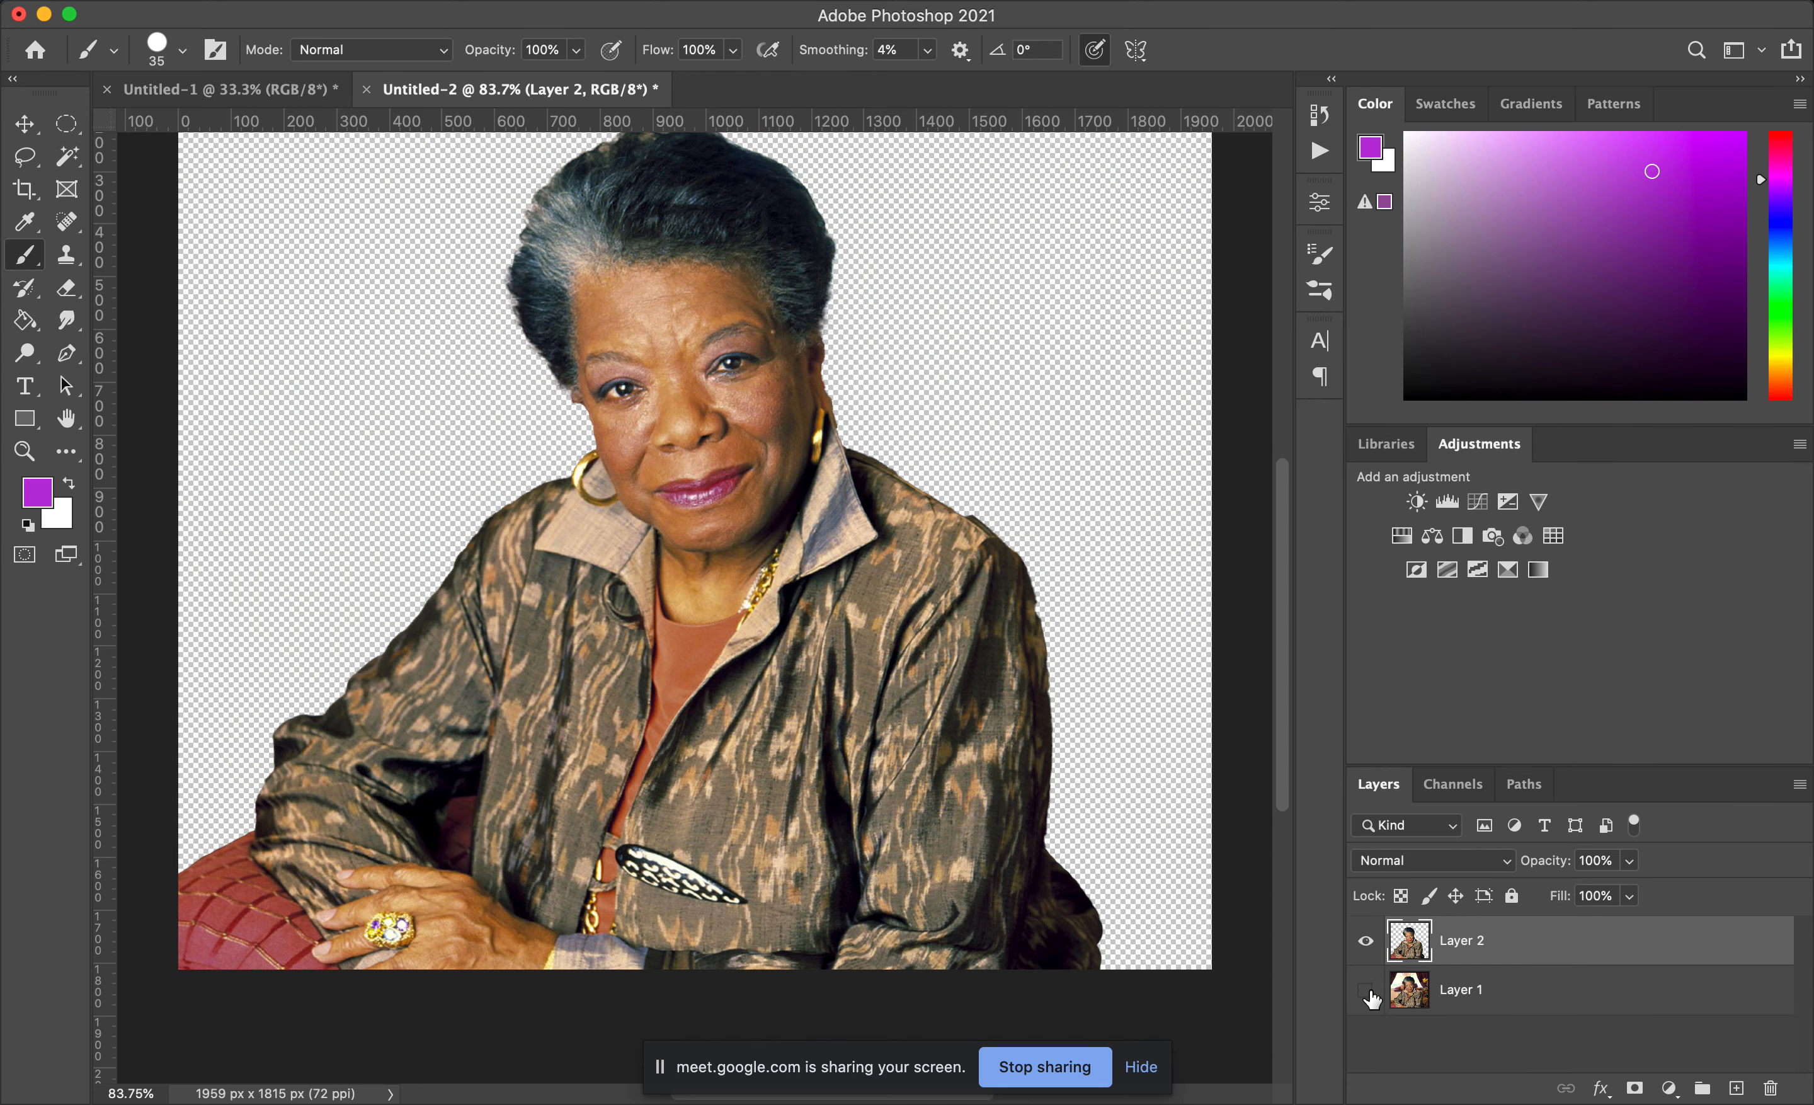
Step: Examine the cut-out's edges from the hair to the chair arm against the transparent background
scroll(1080, 774, up, 3)
scroll(1080, 775, left, 2)
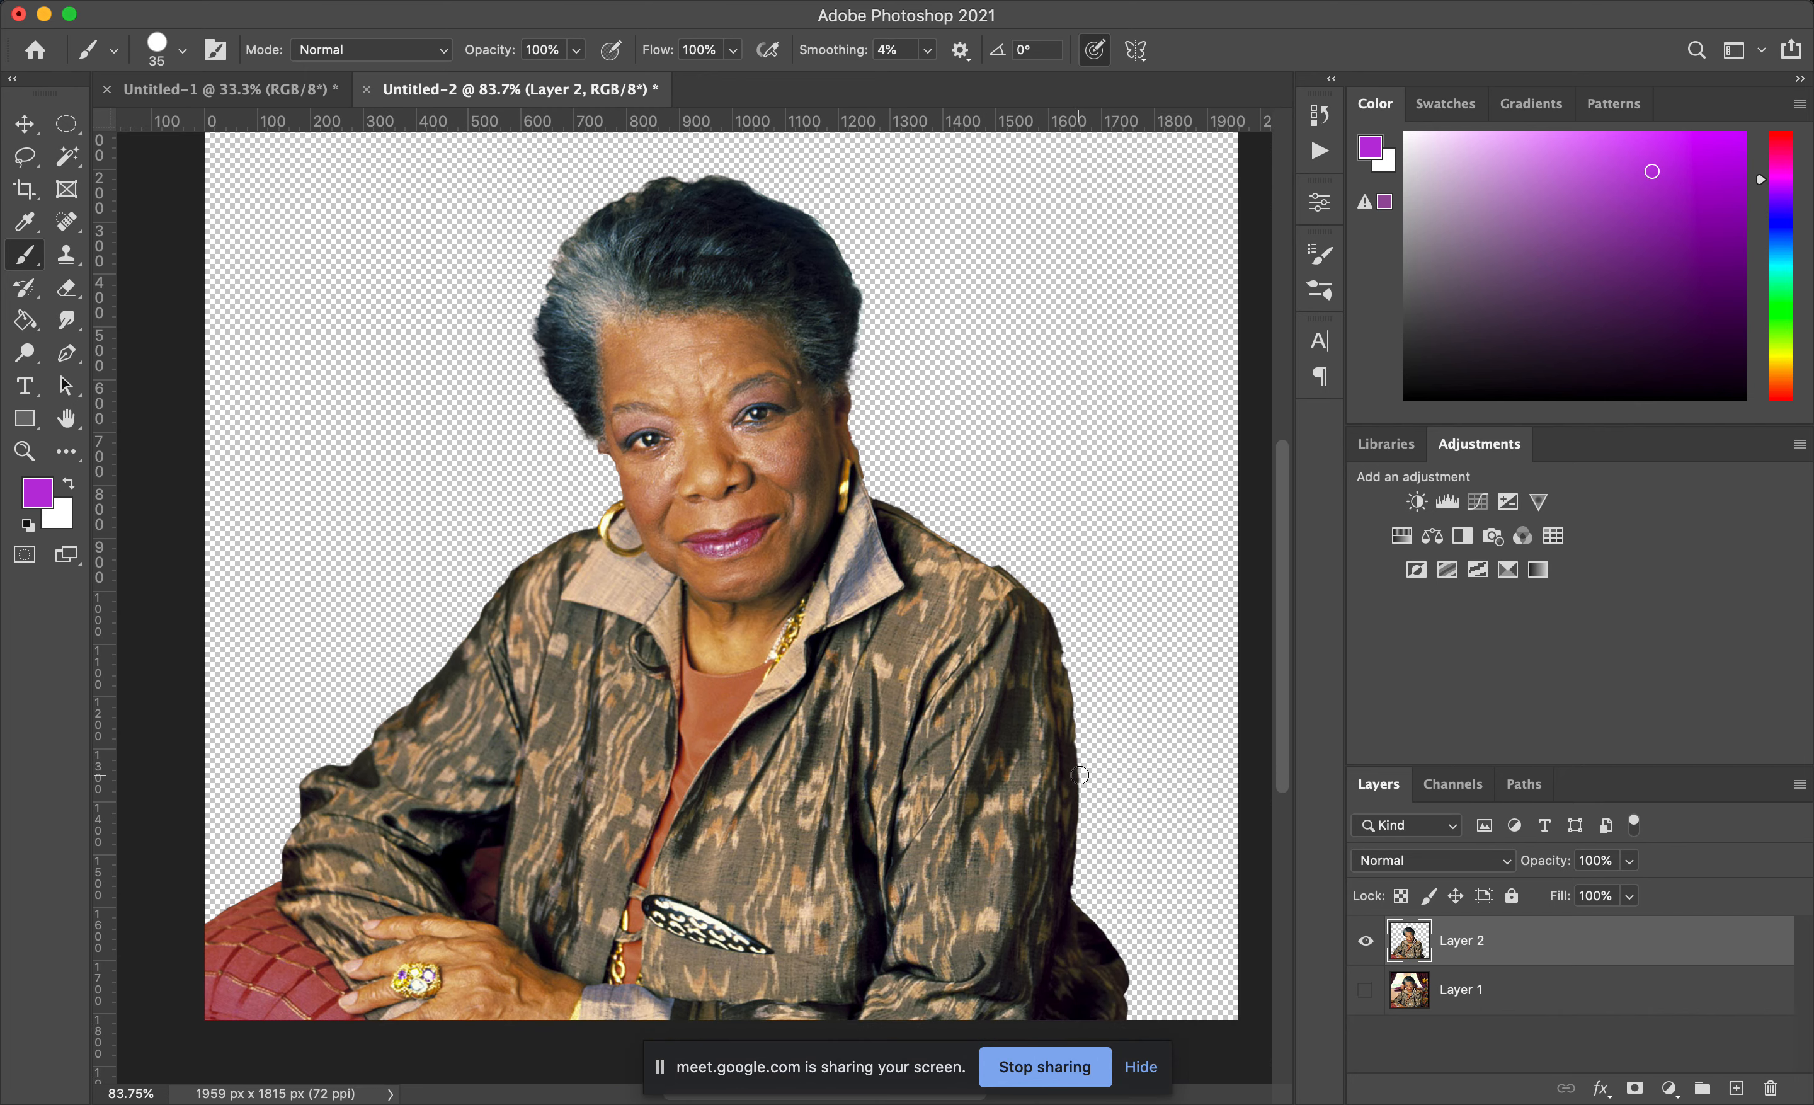
scroll(1080, 775, down, 2)
scroll(1080, 774, up, 10)
scroll(1080, 774, down, 8)
scroll(1080, 775, right, 1)
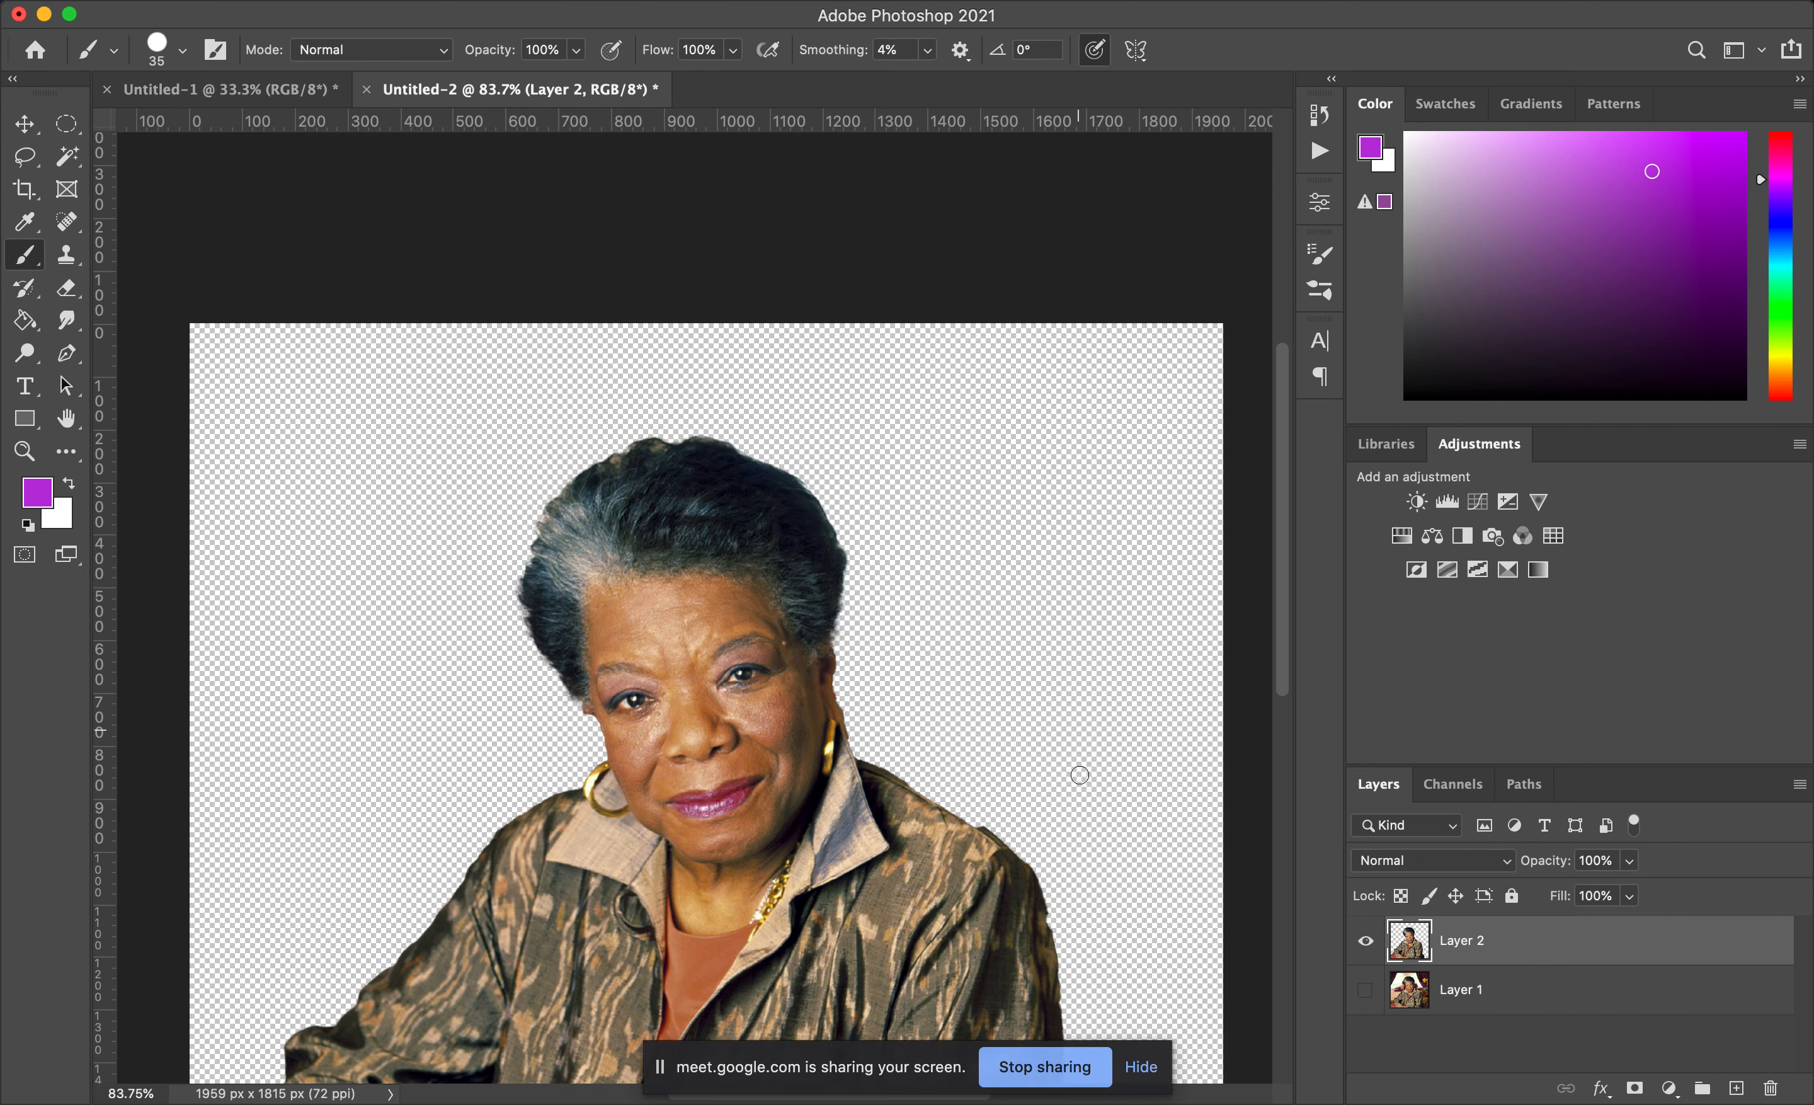
scroll(1079, 775, down, 2)
scroll(1080, 775, left, 1)
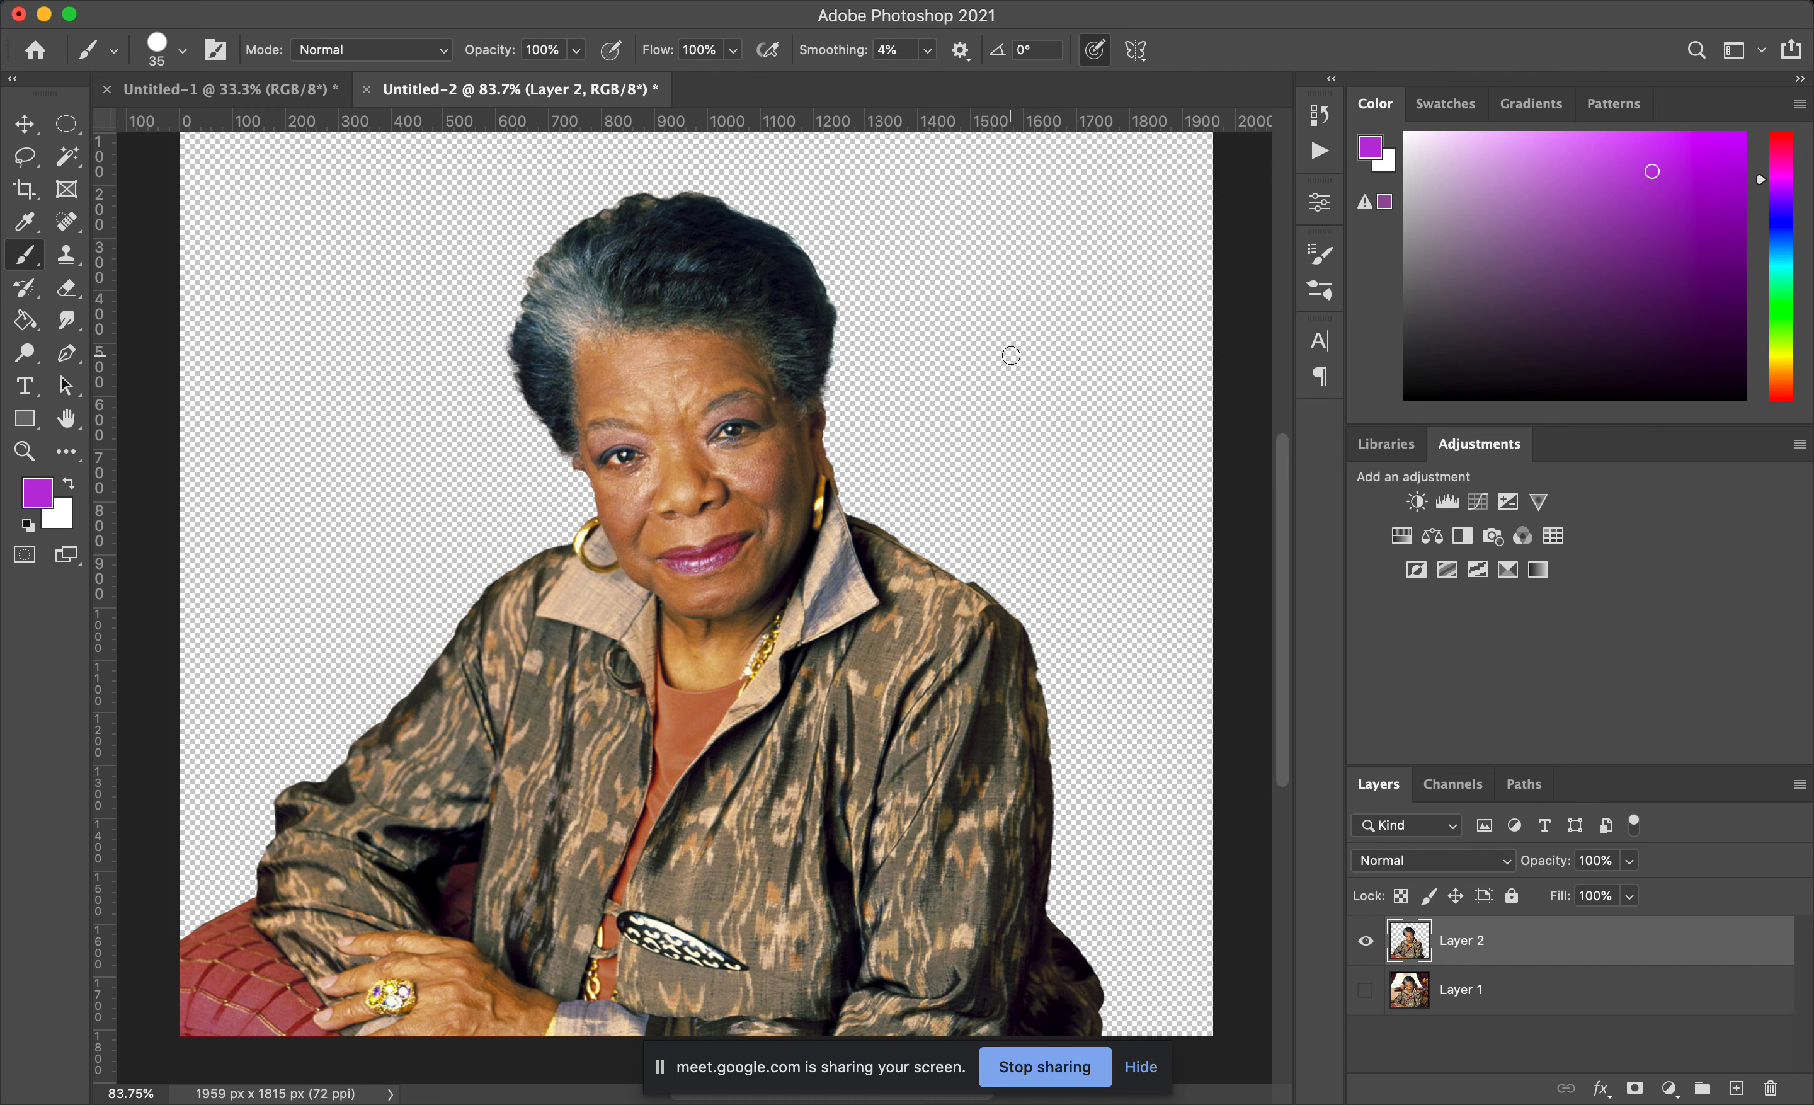
Step: Bring the cut-out of the woman into the Untitled-1 poster document with the Move tool
click(25, 123)
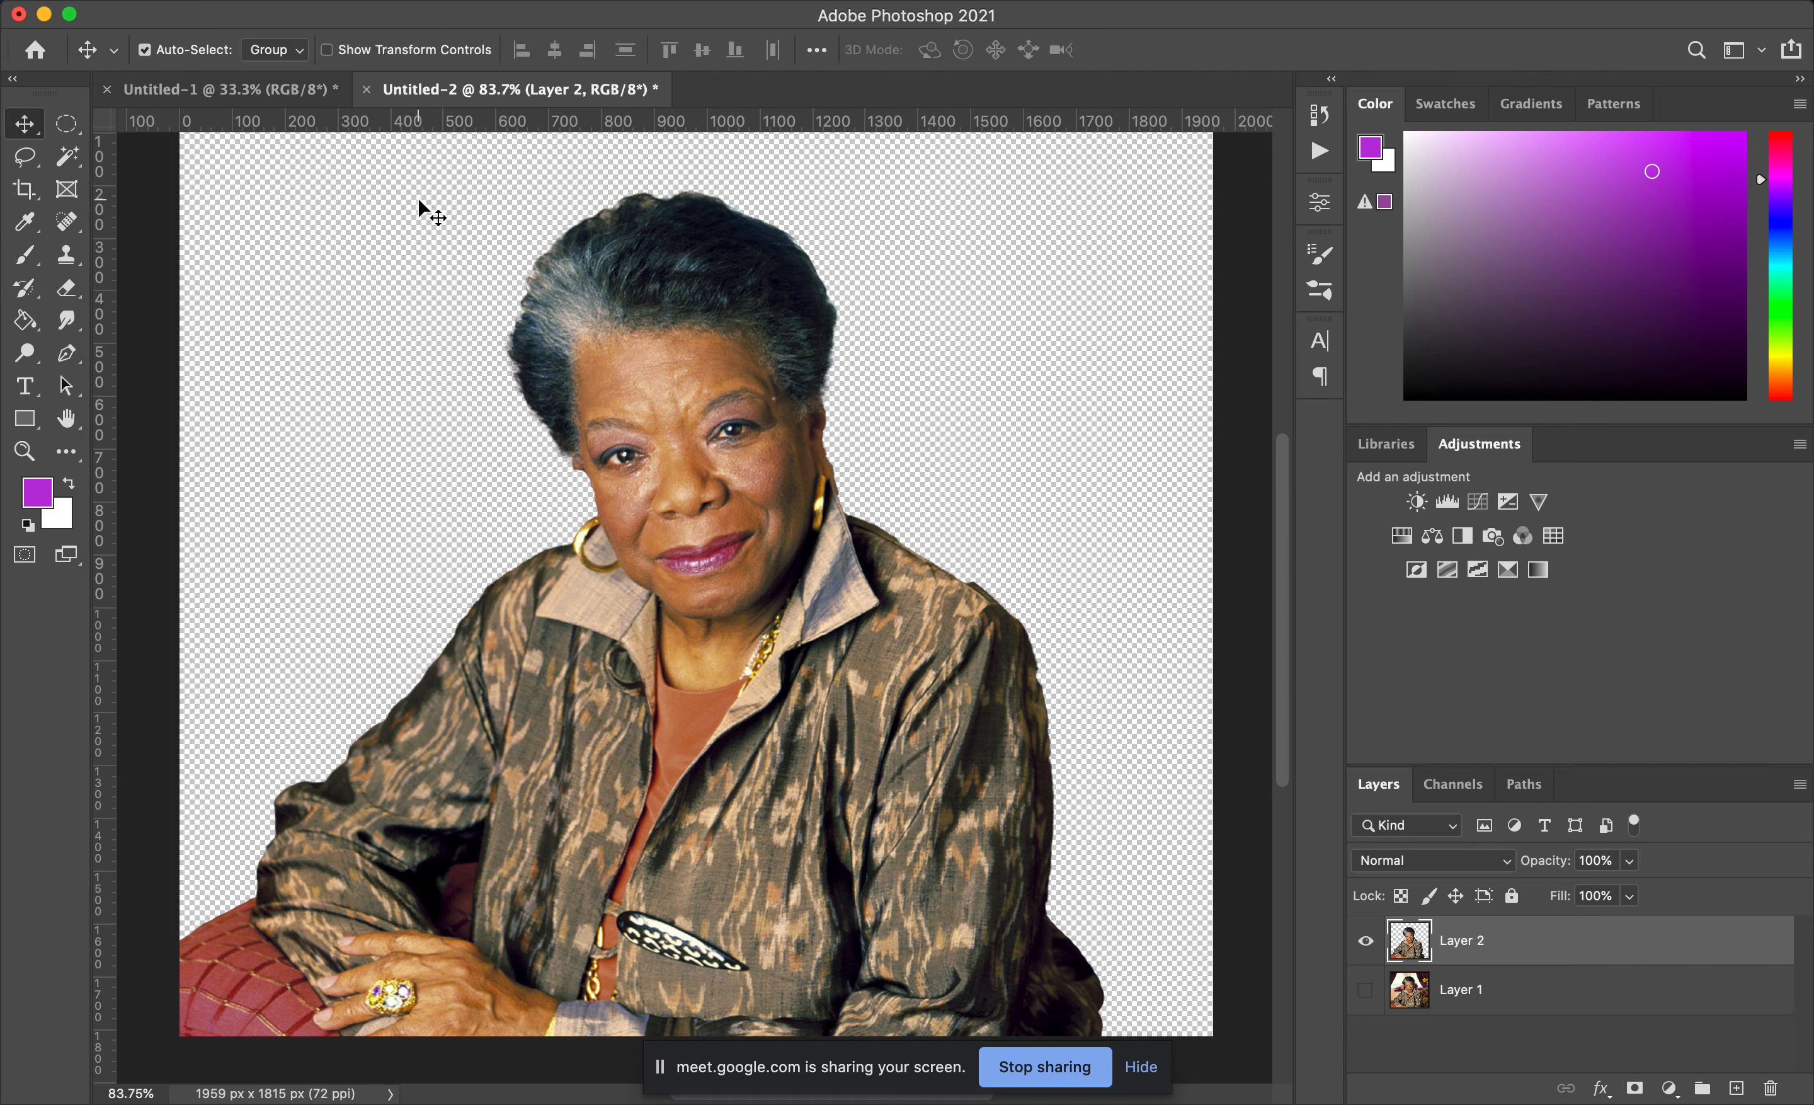
drag(694, 341, 735, 812)
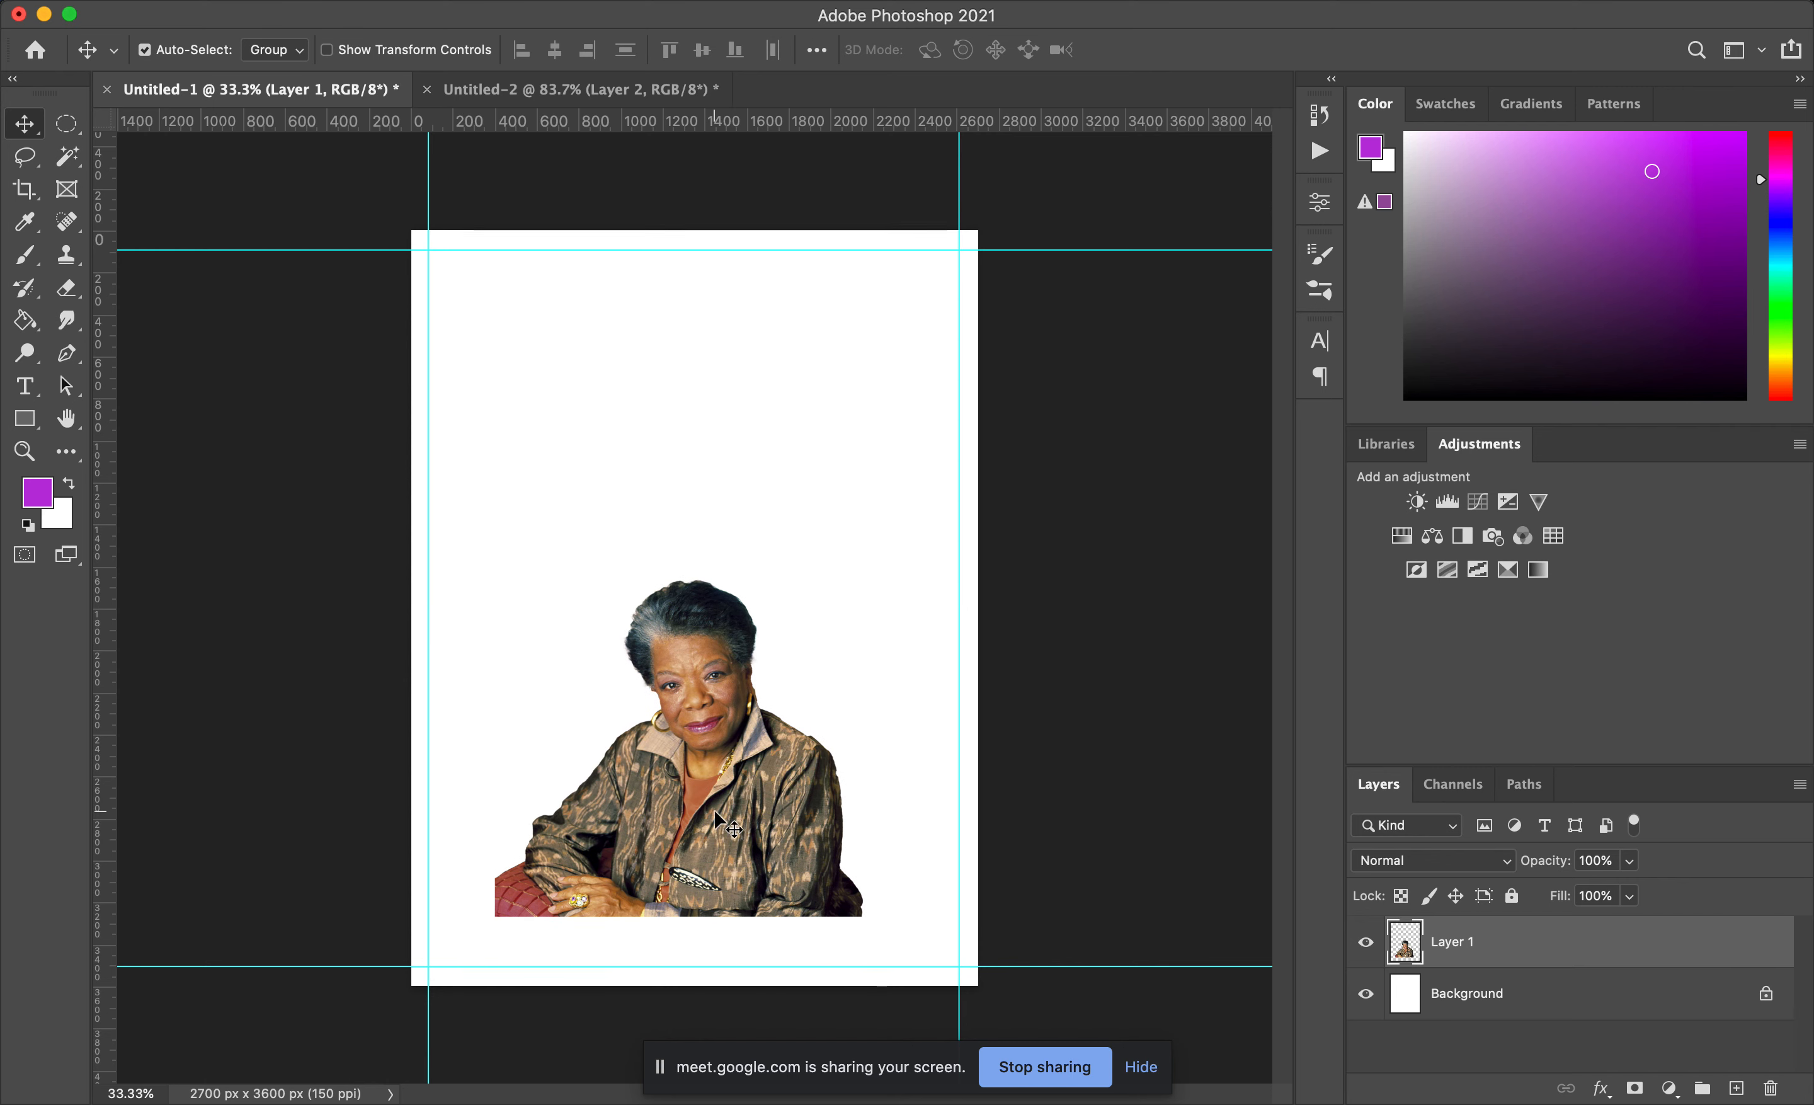
click(500, 907)
click(522, 893)
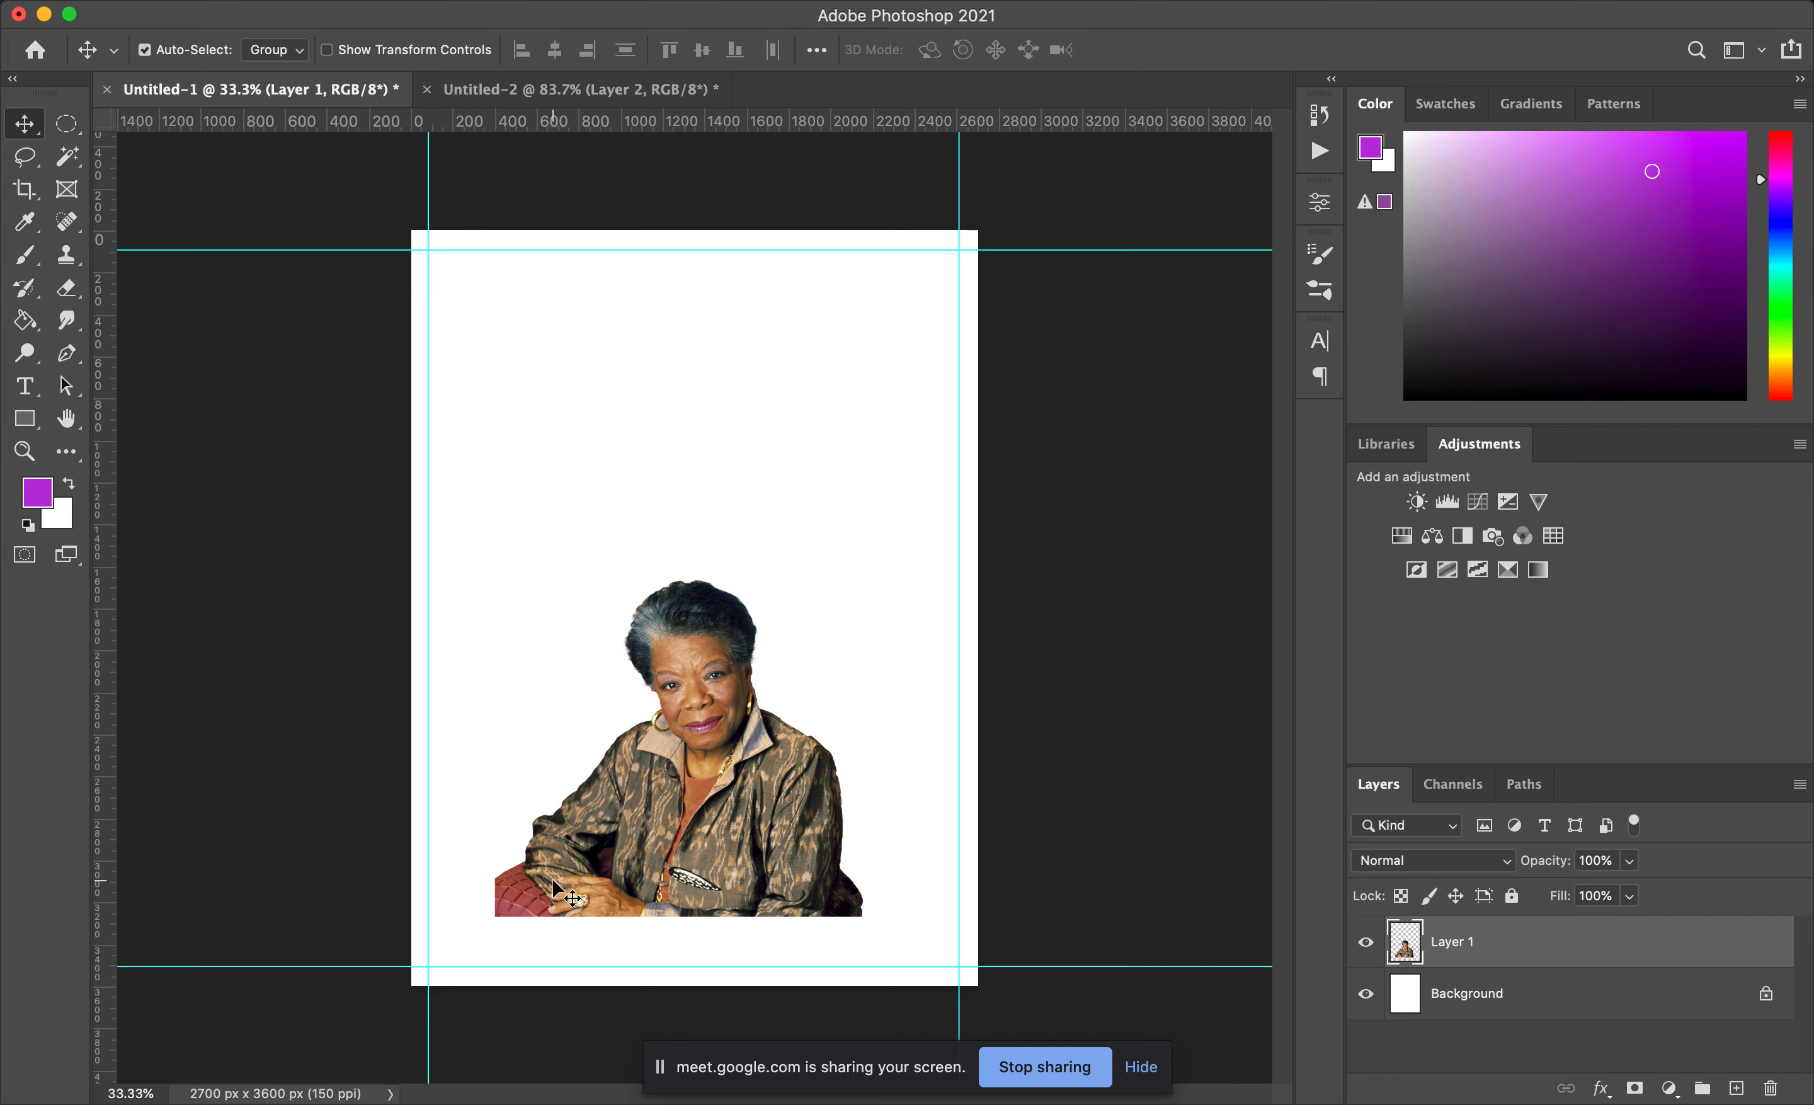
Step: Move the cut-out flush with the bottom and left edges of the poster page
drag(653, 862, 653, 932)
click(629, 998)
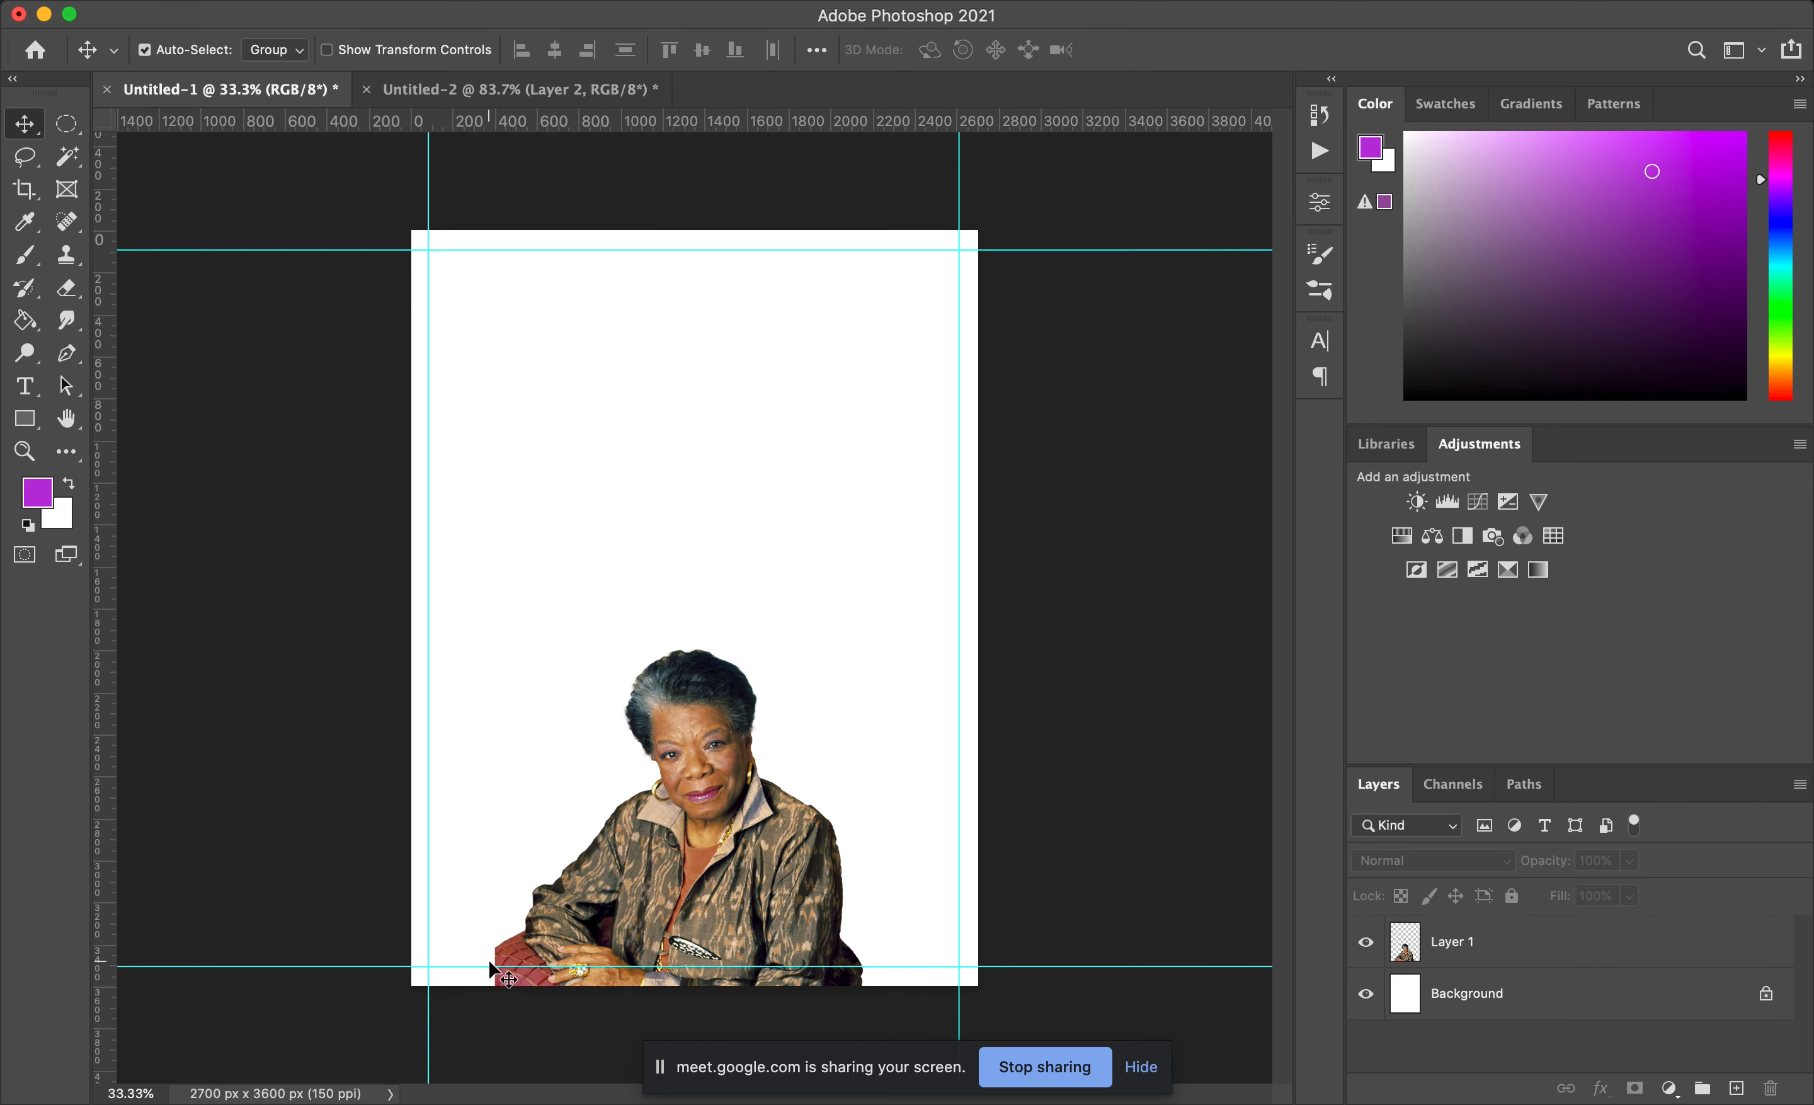
drag(684, 941, 600, 944)
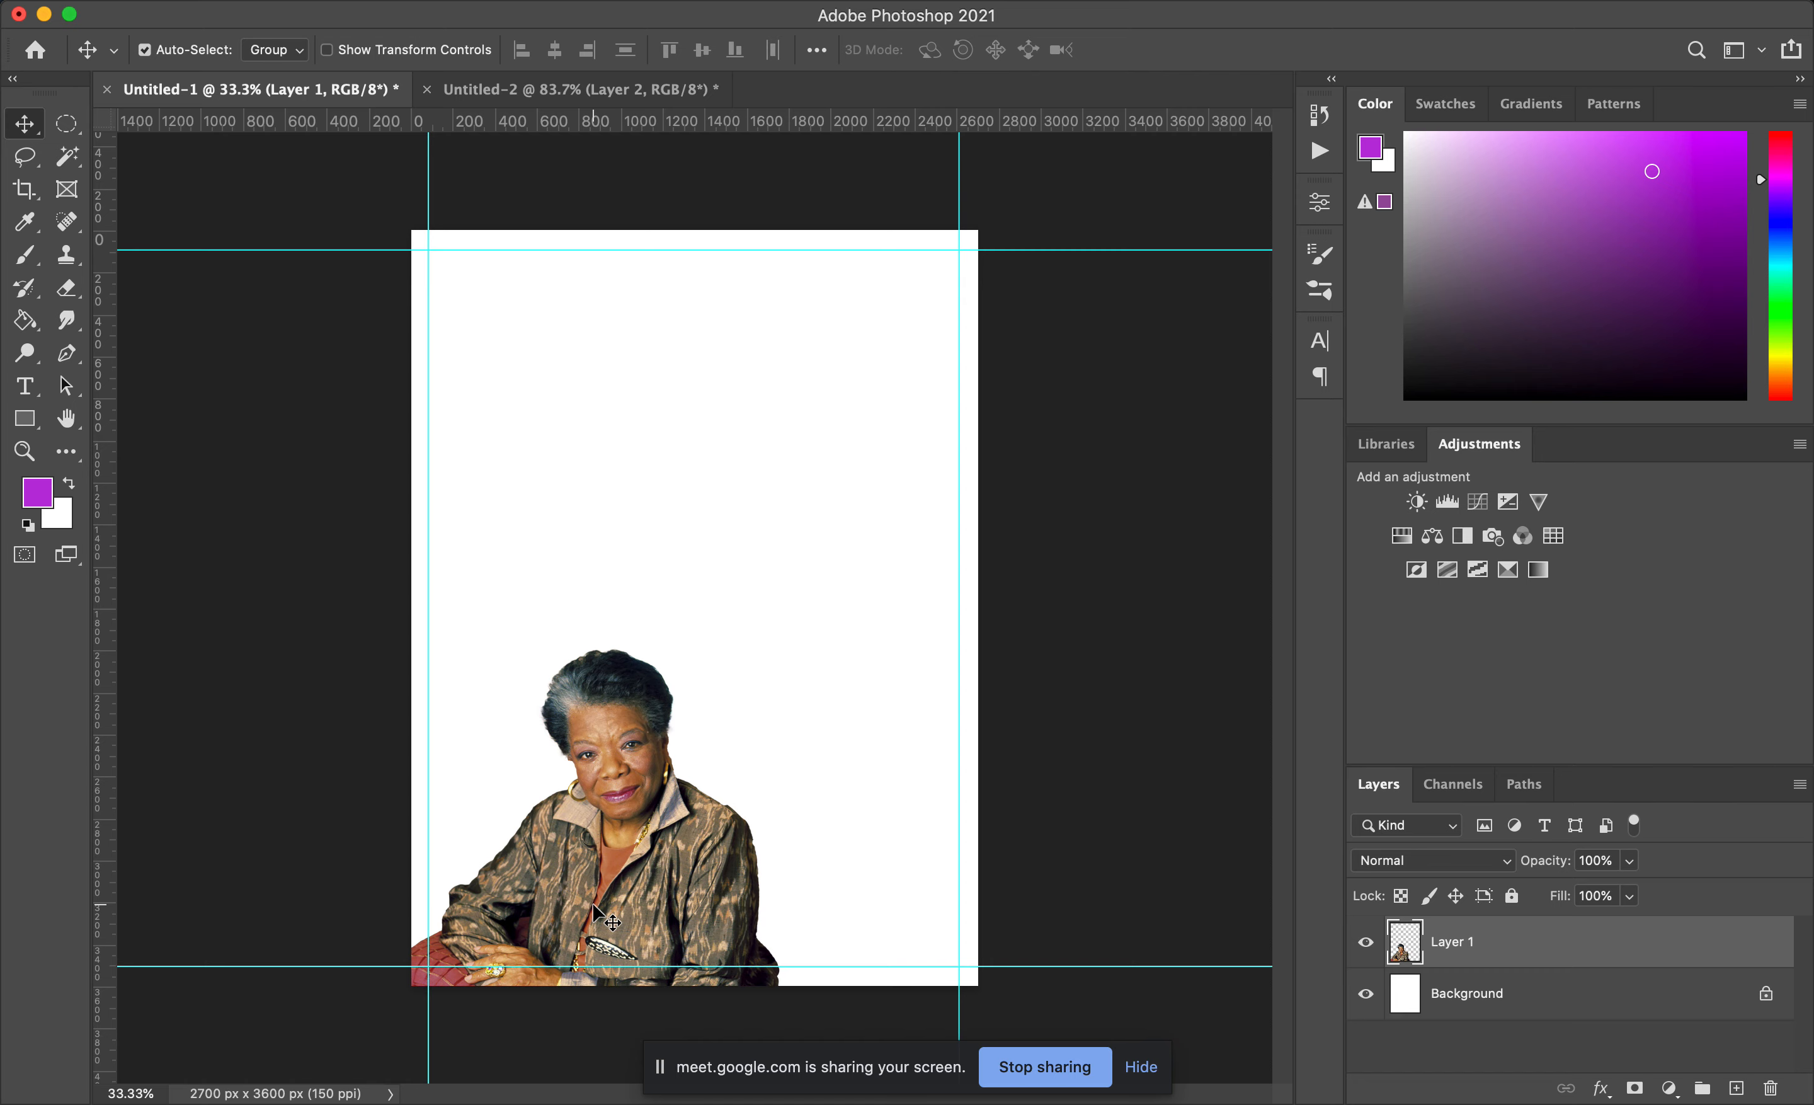
Step: Scale the cut-out up proportionally to 147.85% from its bottom-left corner so it nearly fills the page width
key(super+t)
drag(779, 647, 977, 510)
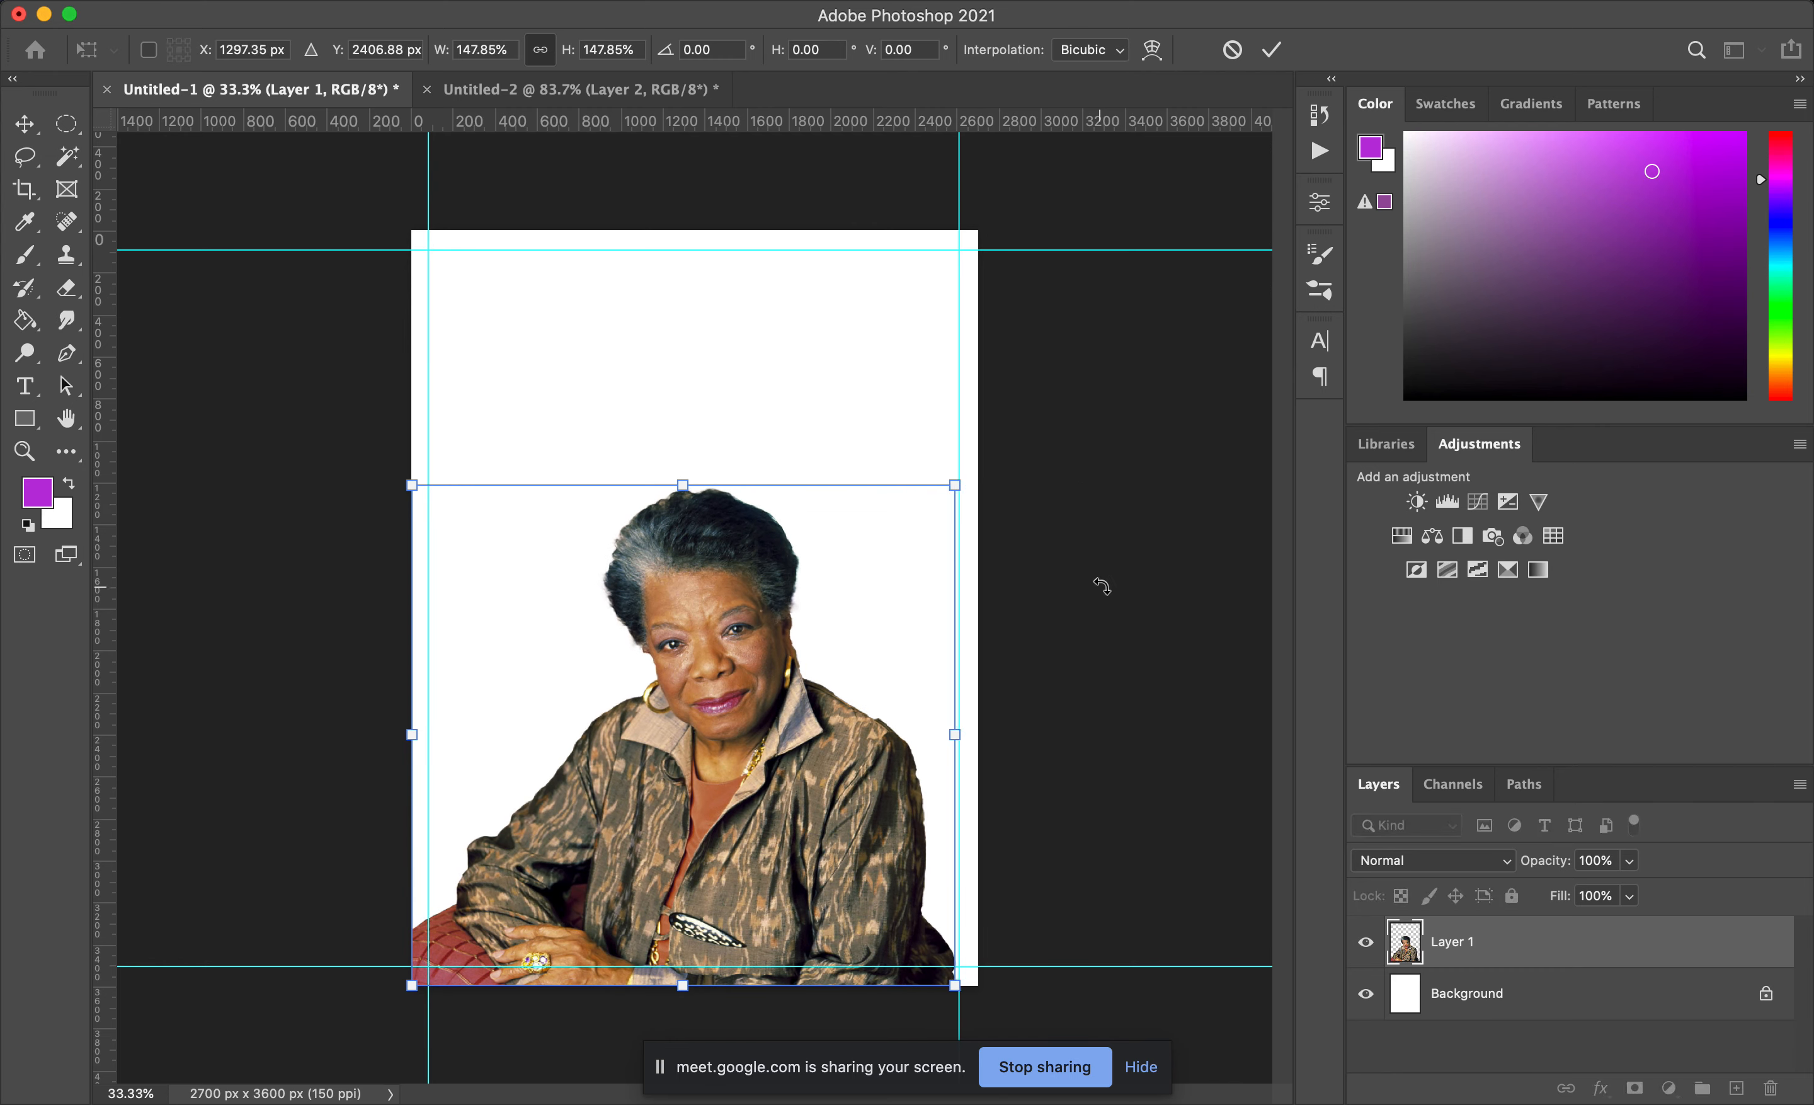
key(Return)
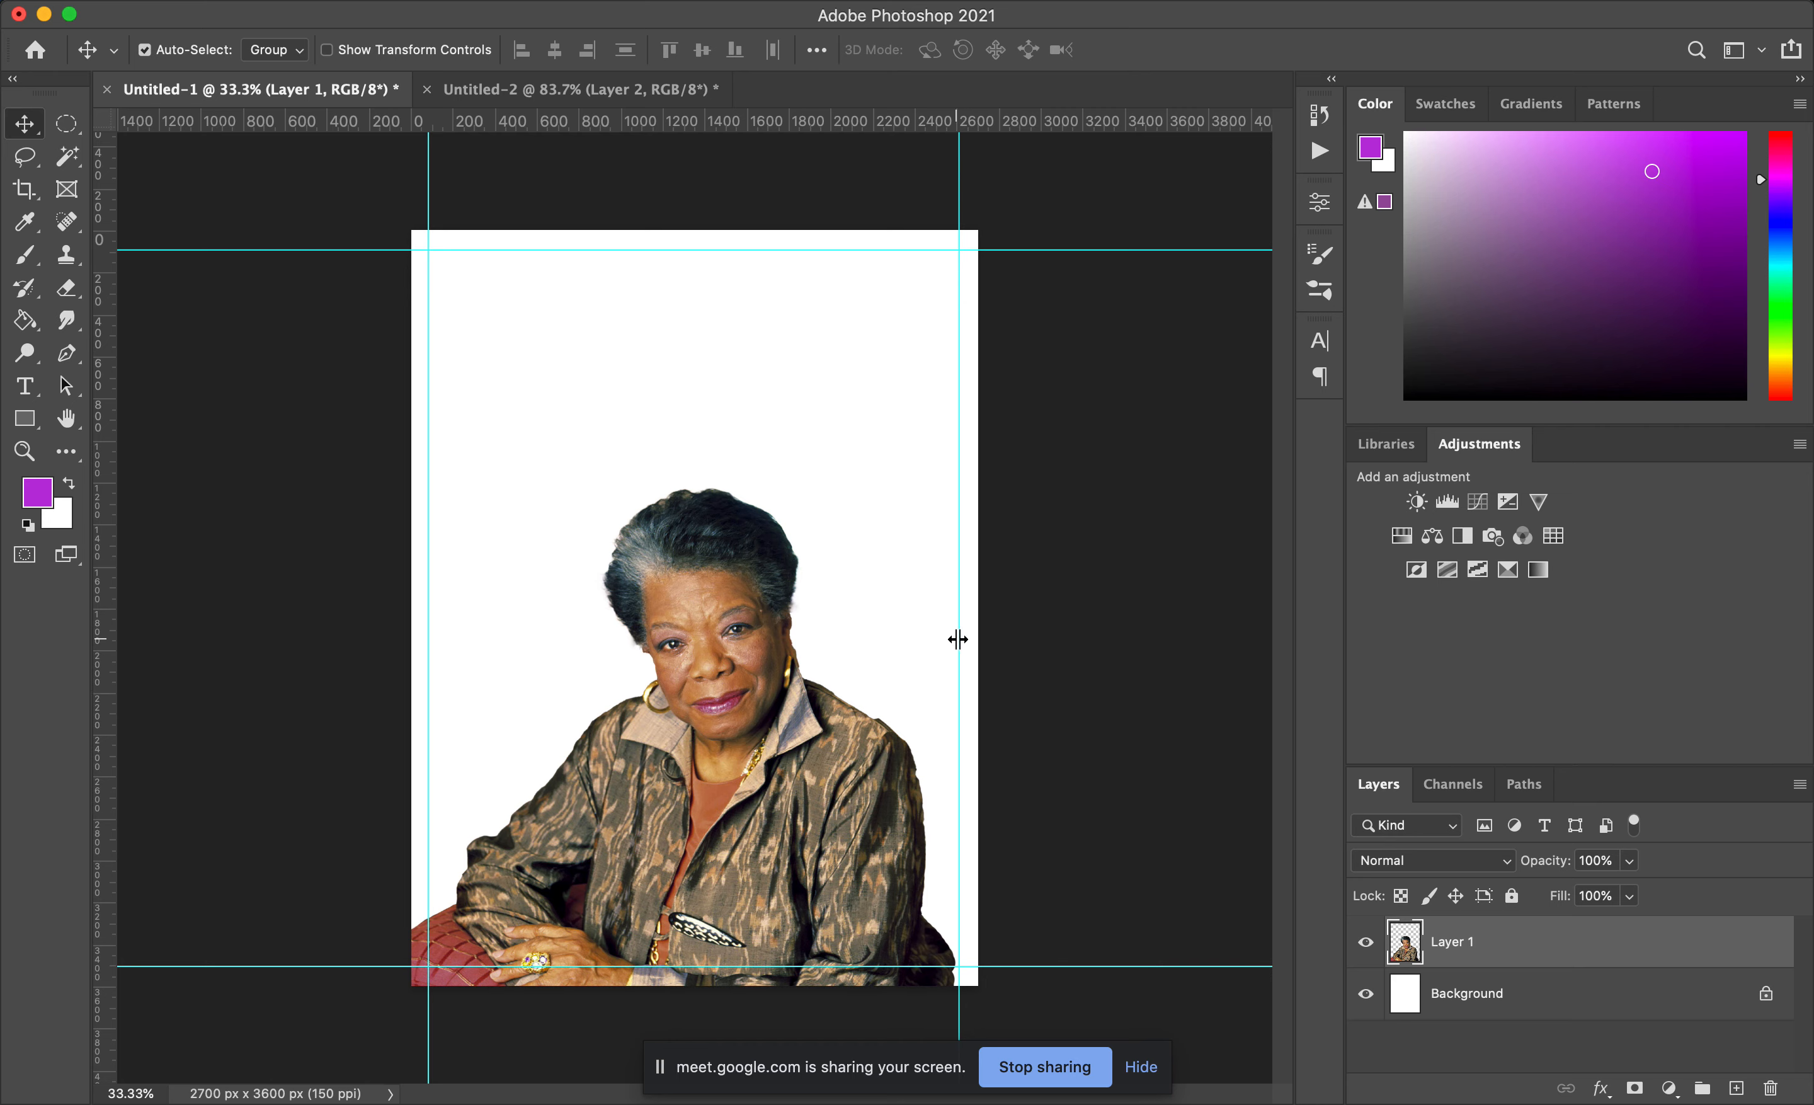
Step: Switch to Chrome and select the current query on the Google Images results page for replacement
click(368, 1063)
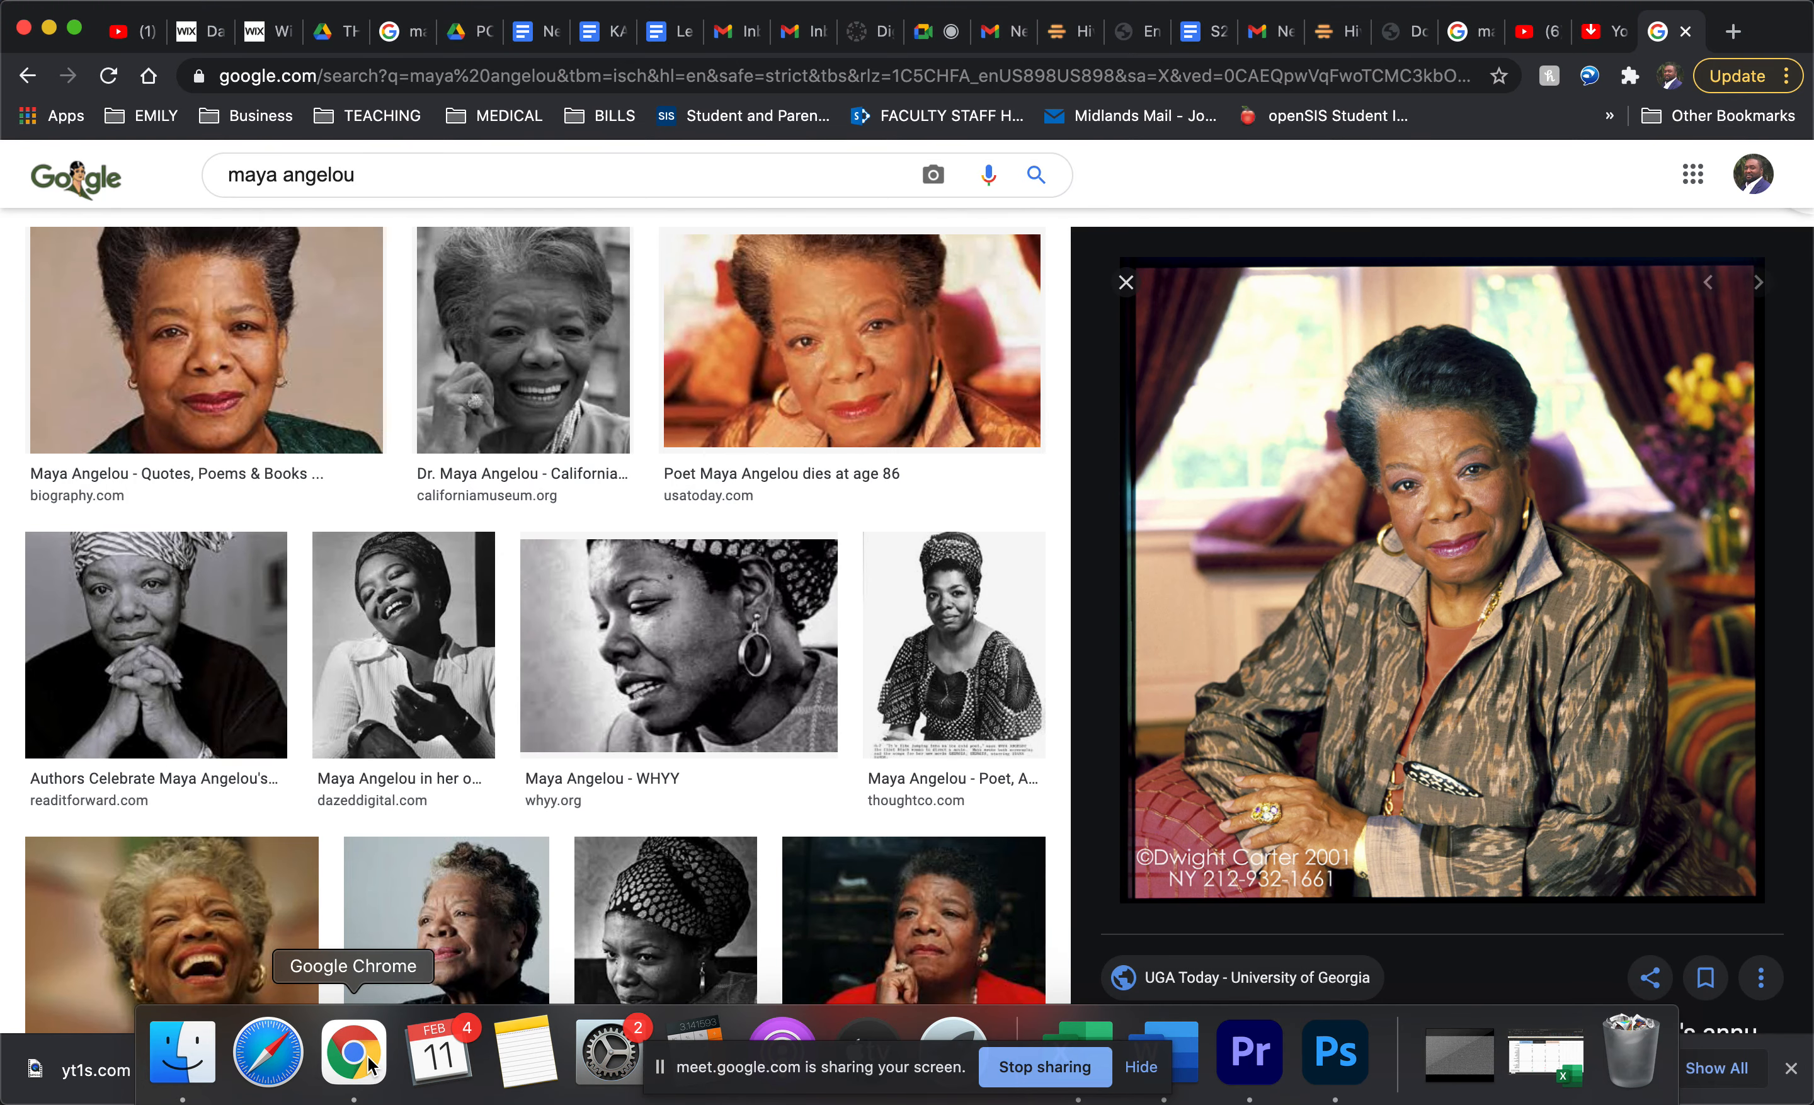
triple_click(525, 183)
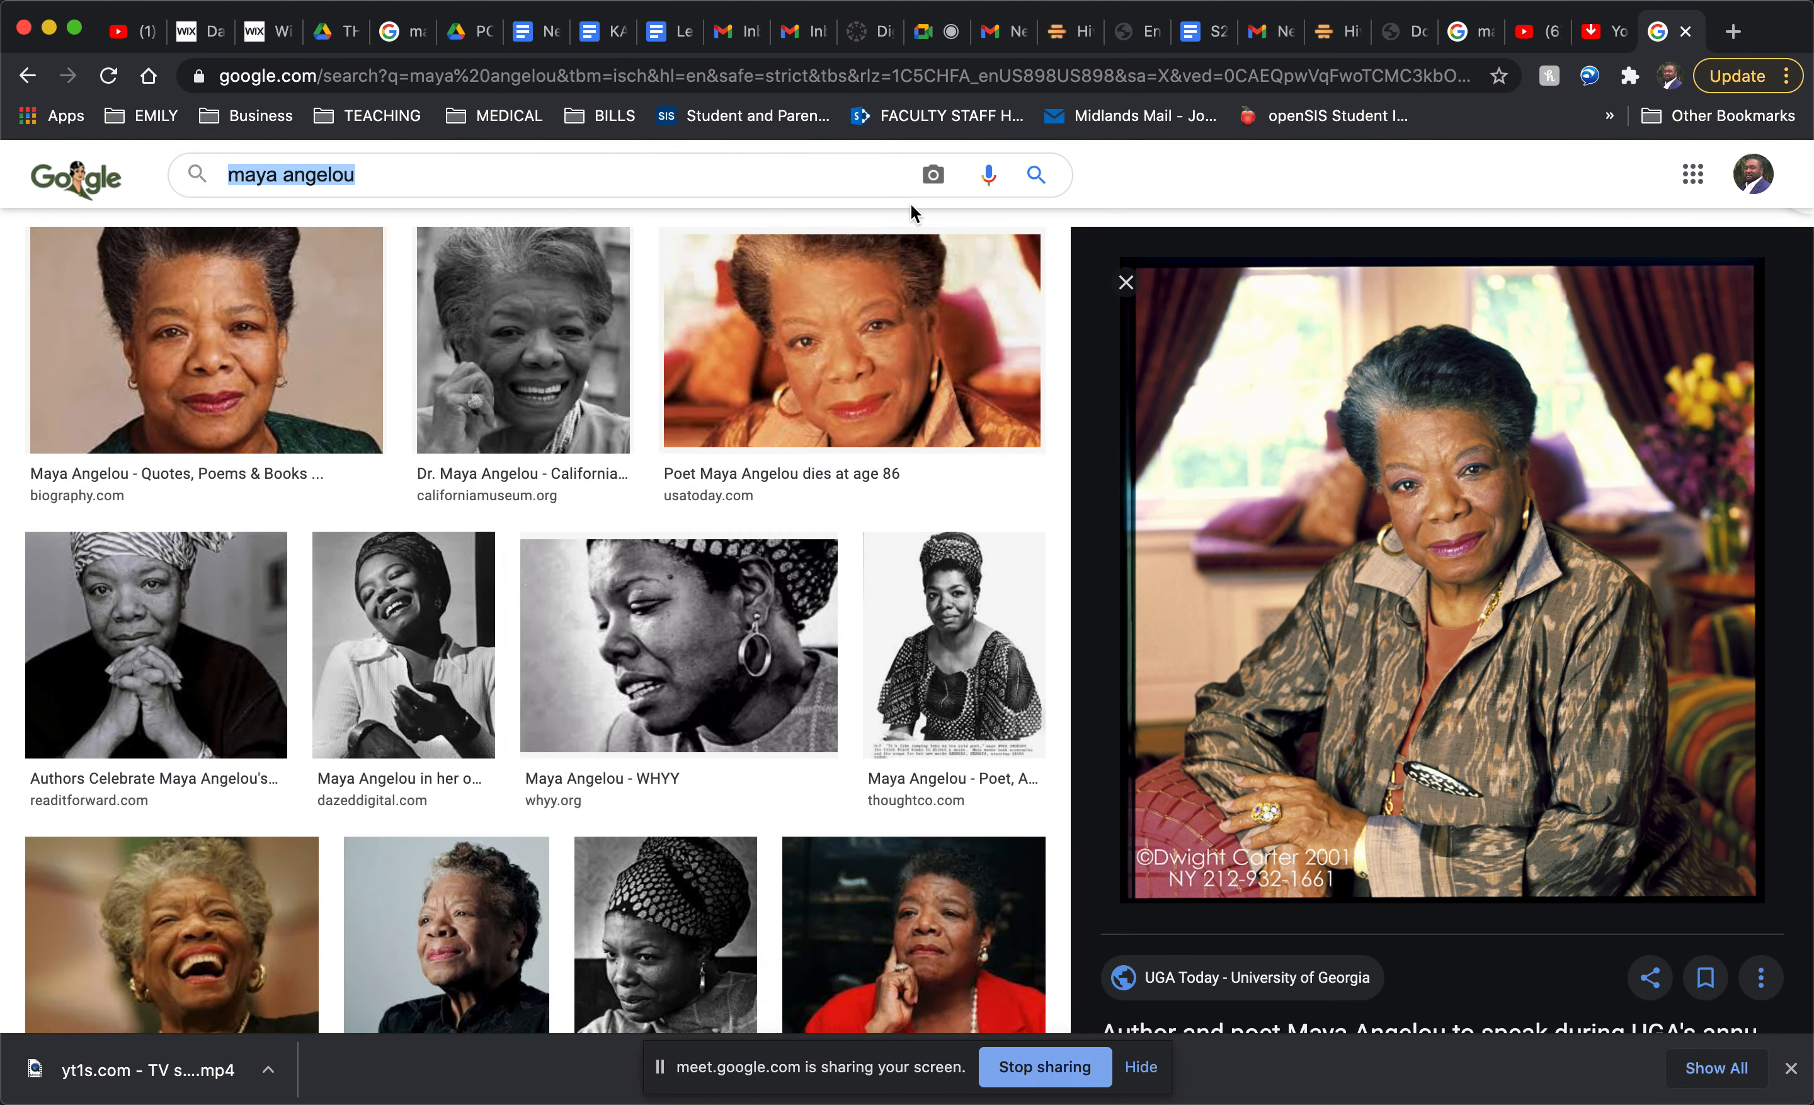
click(1461, 37)
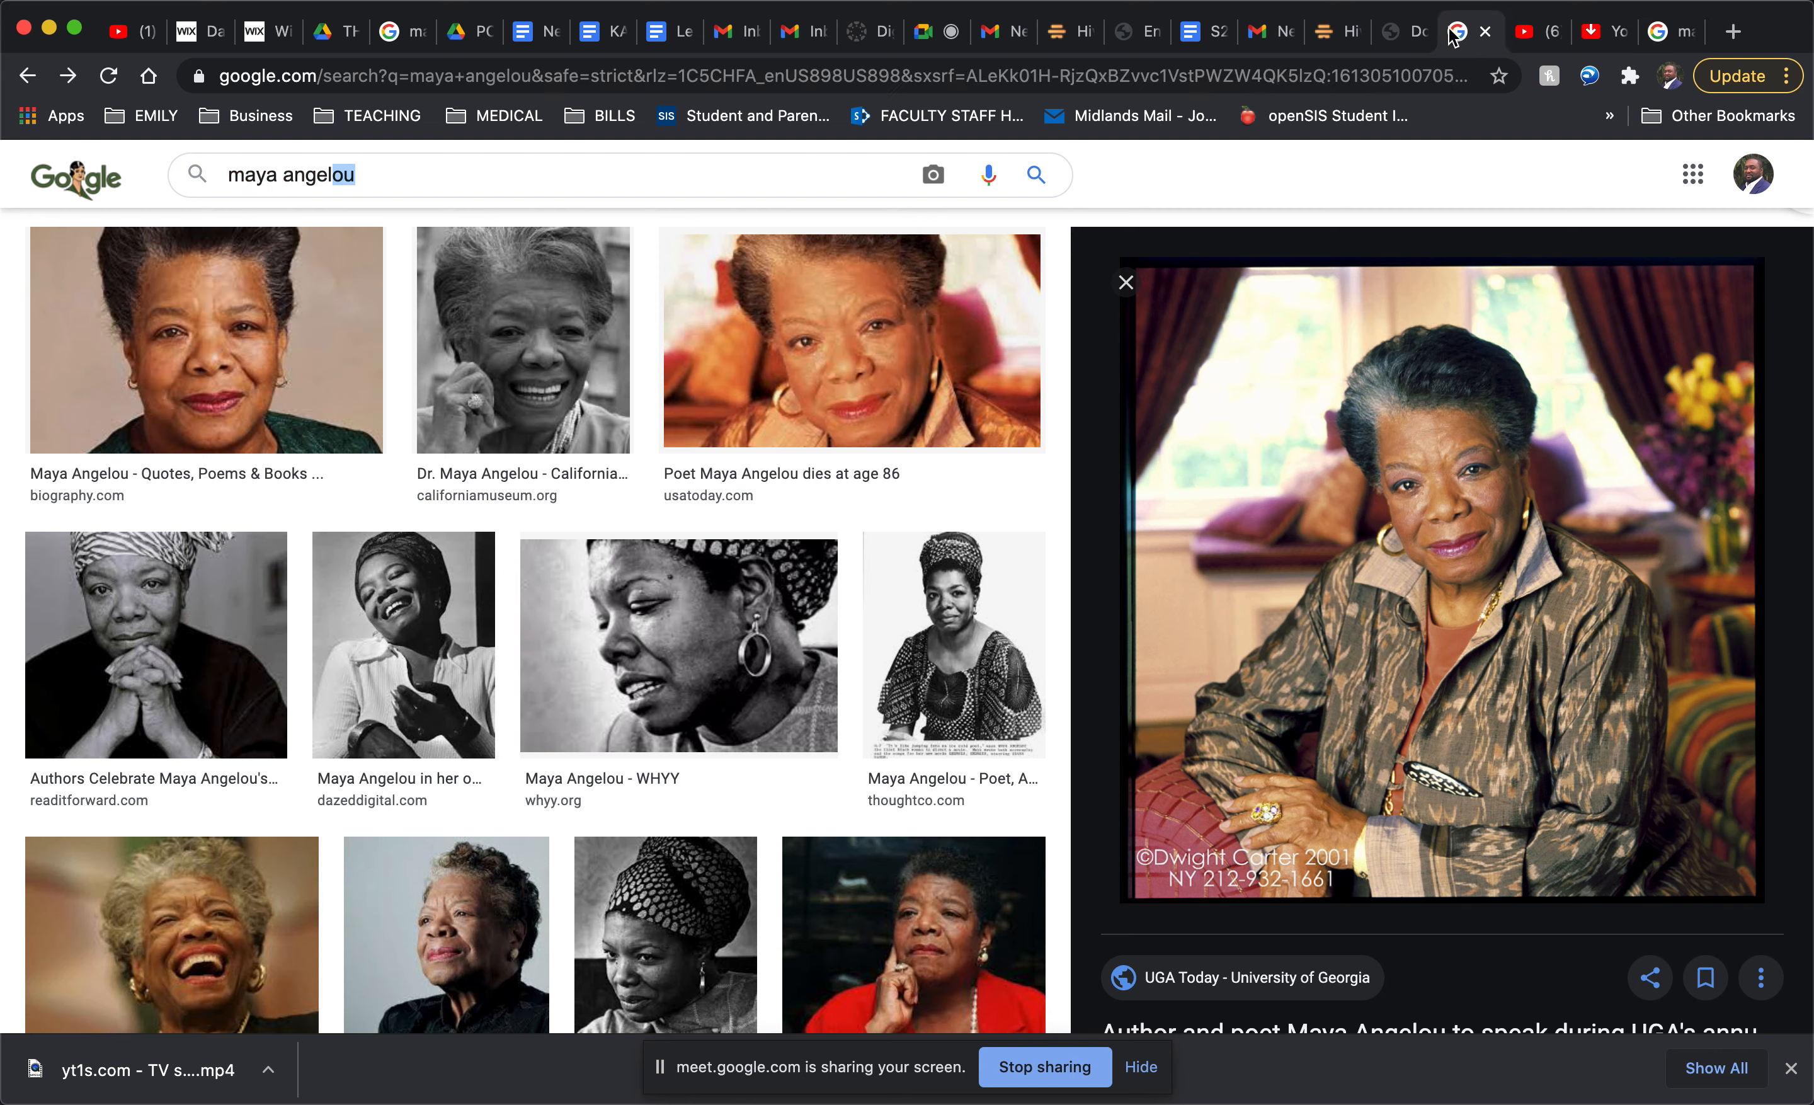
click(1678, 33)
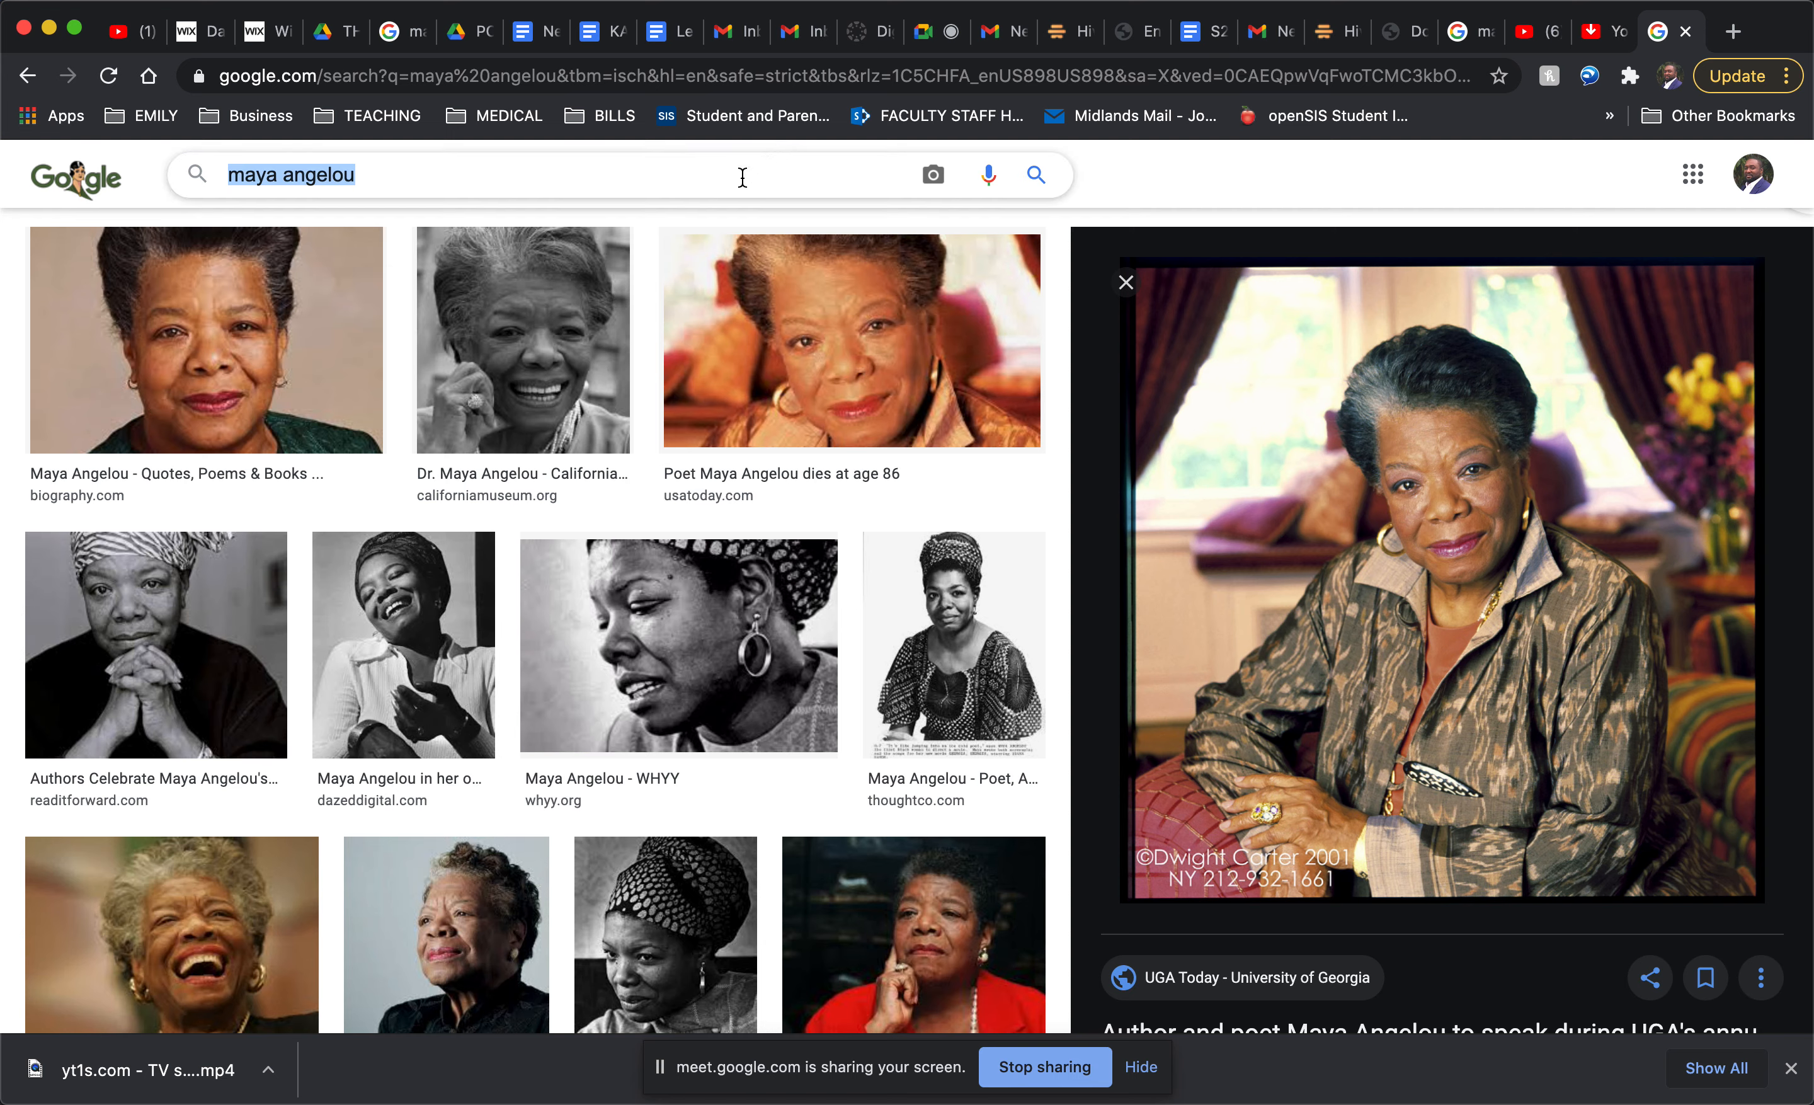
text(book)
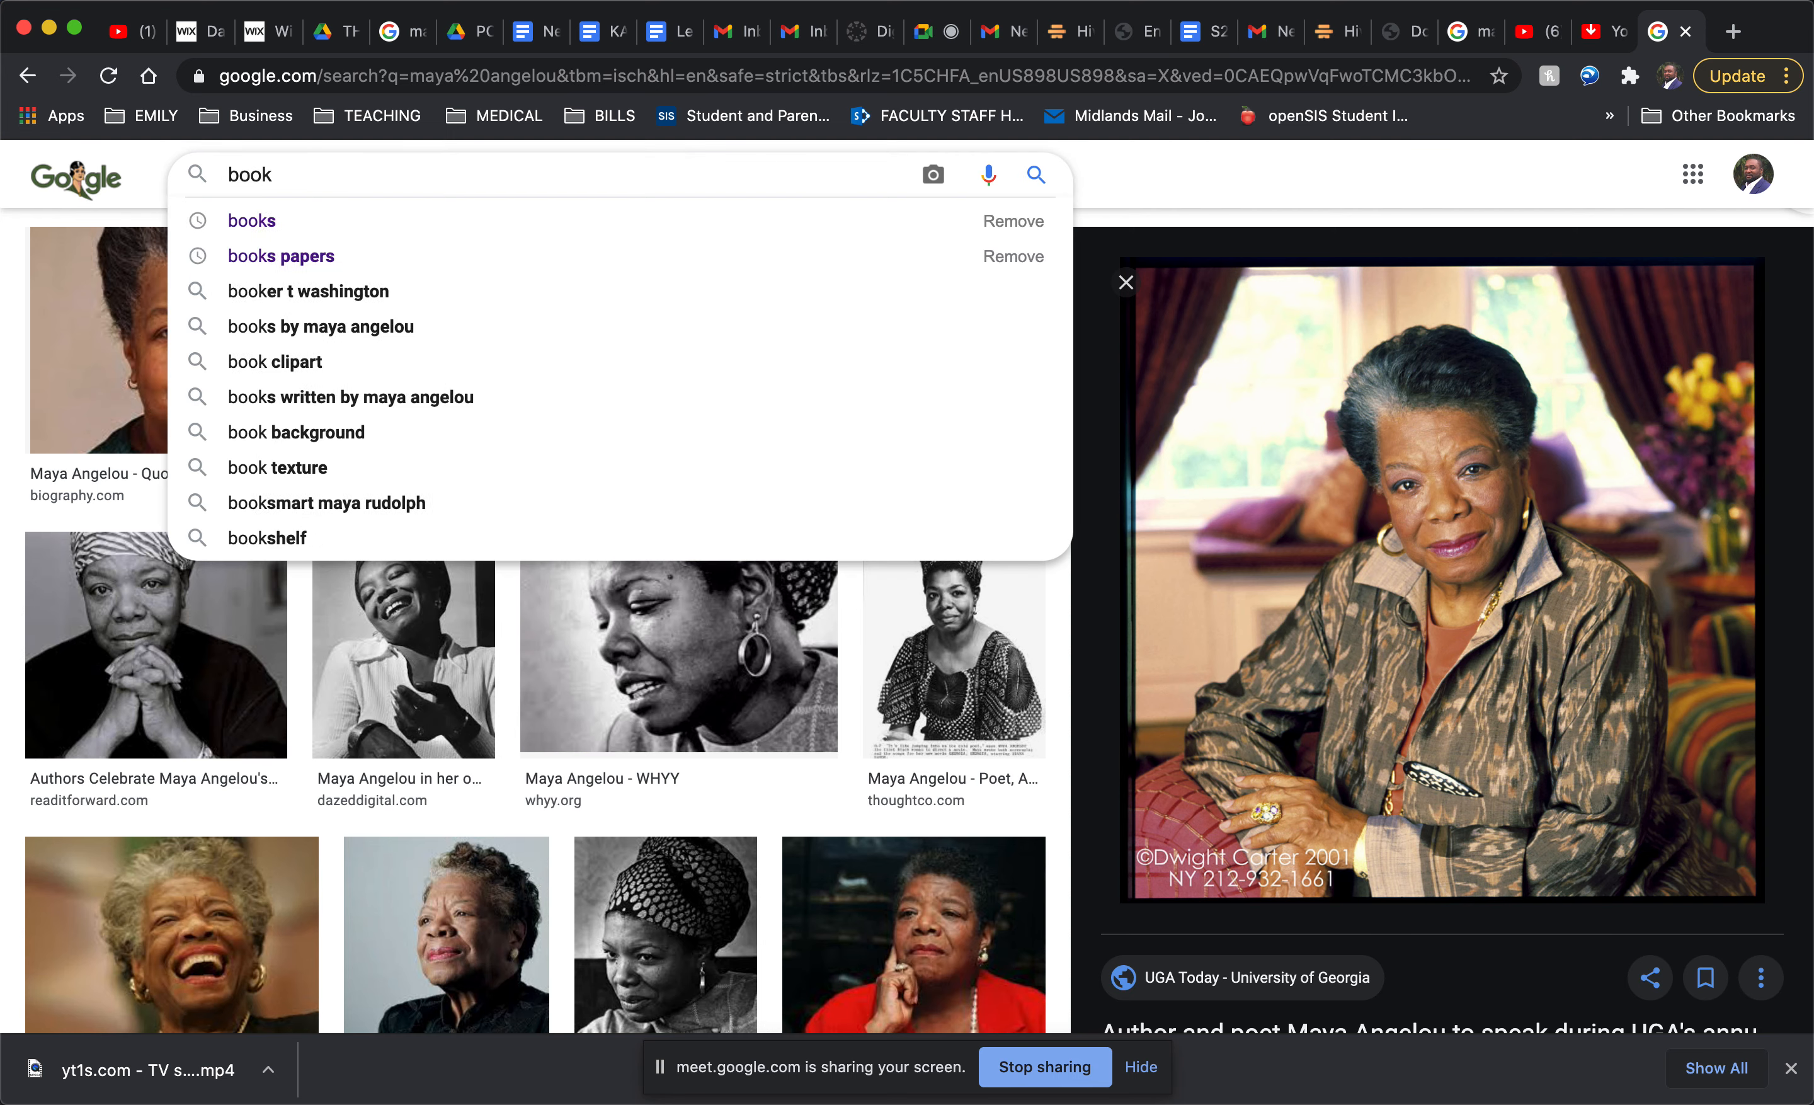
key(BackSpace)
key(BackSpace)
key(BackSpace)
key(BackSpace)
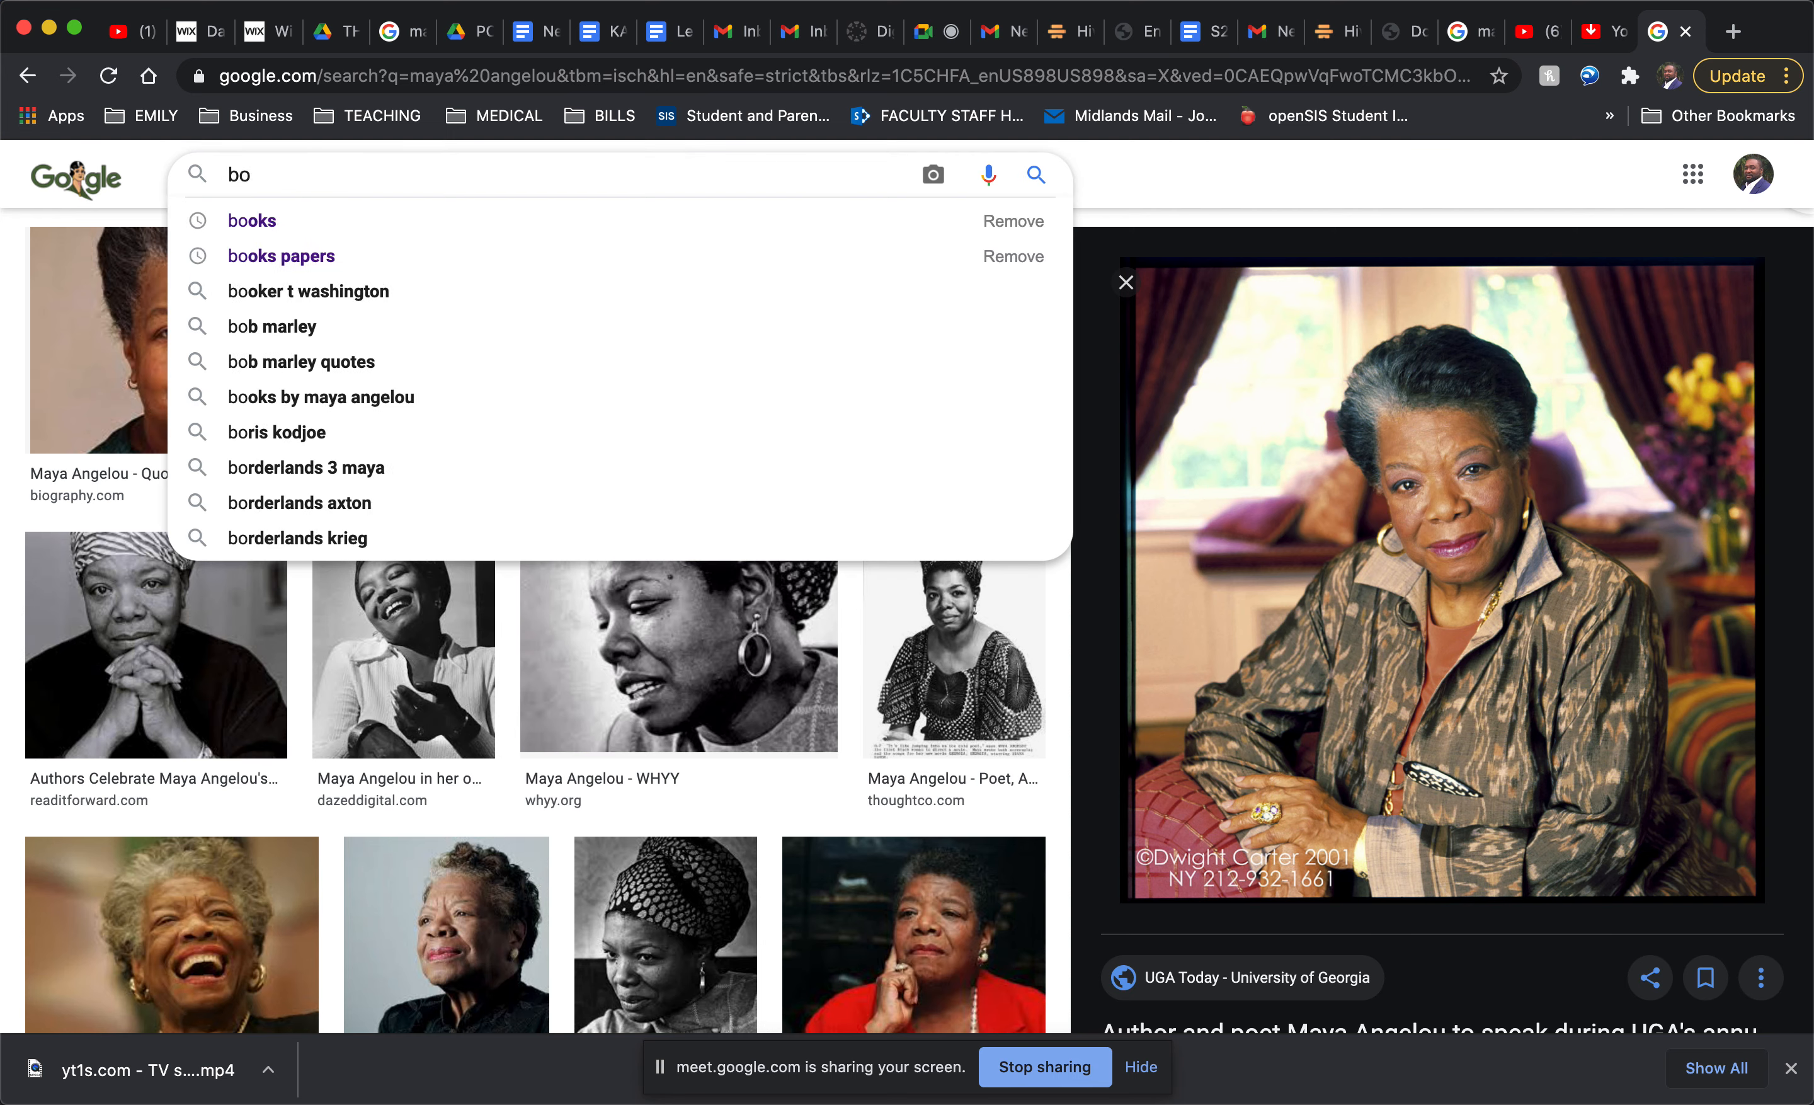
Step: Search Google Images for "stack of books" using the matching suggestion
text(stack)
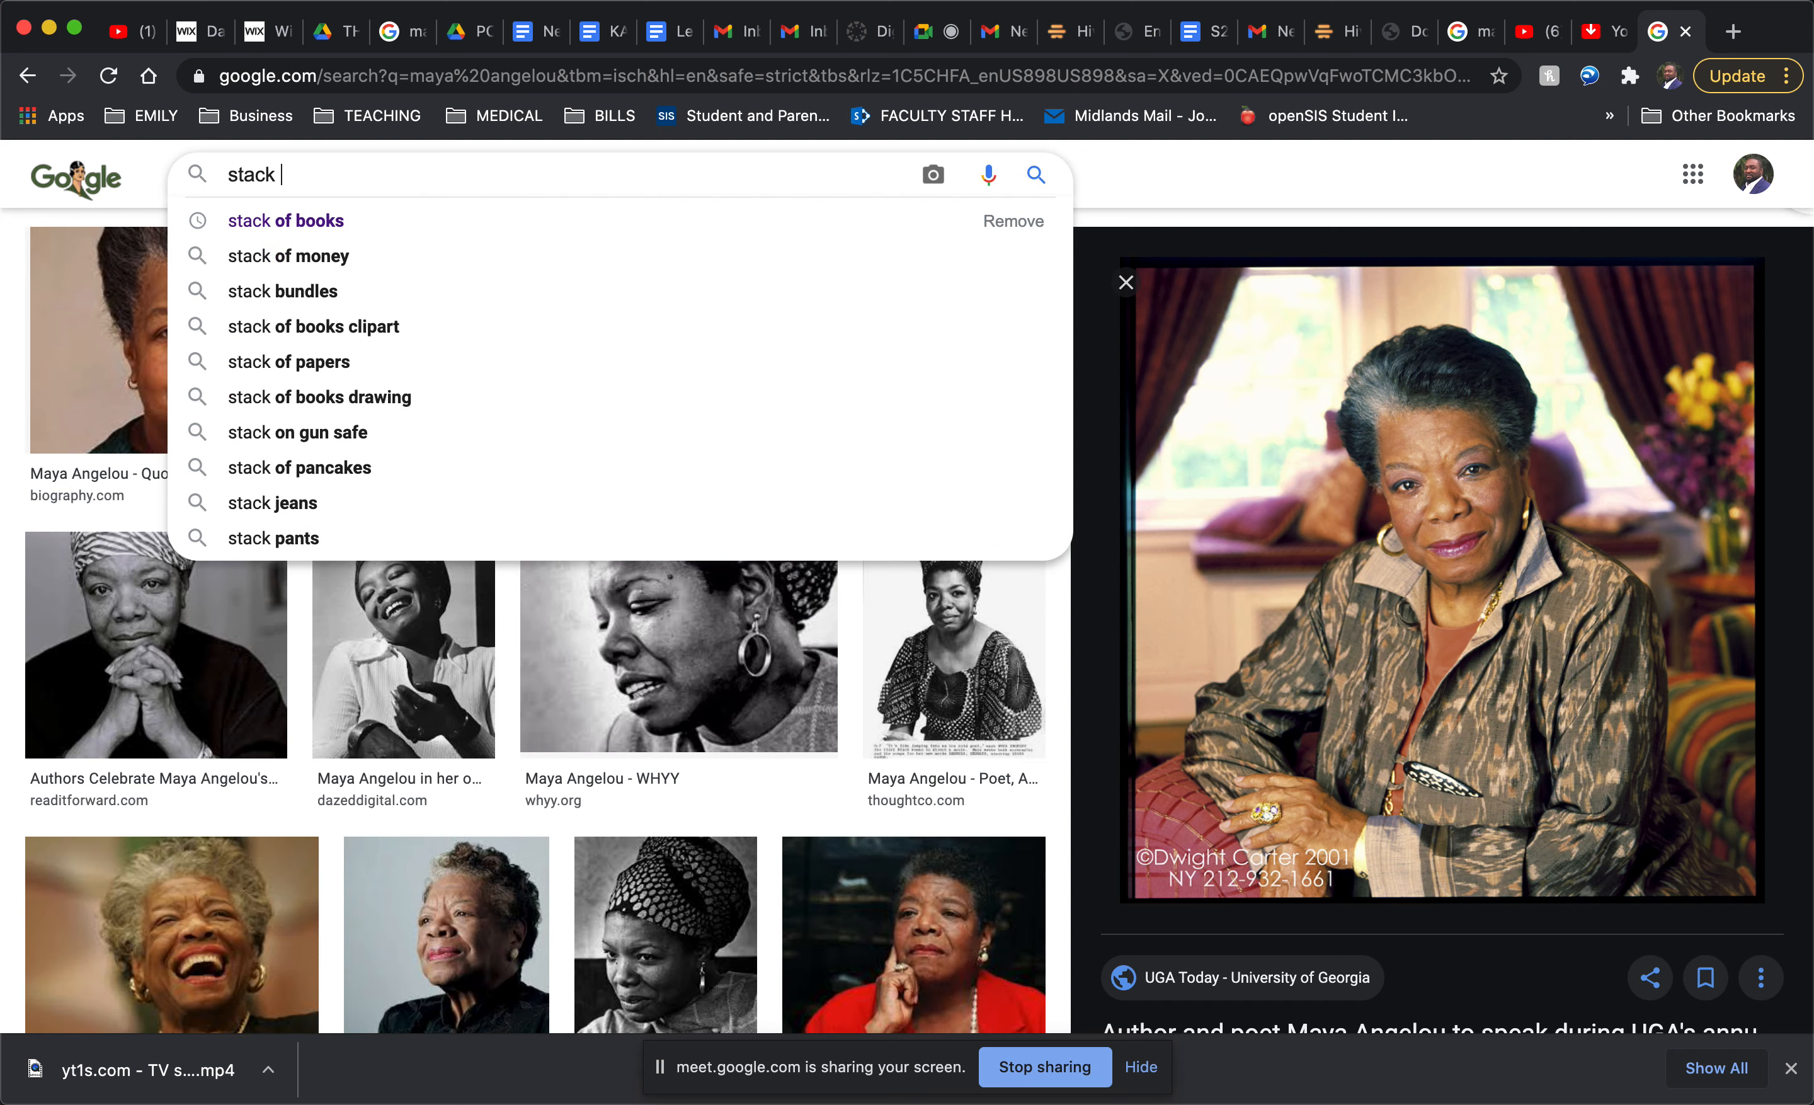
key(Down)
key(Return)
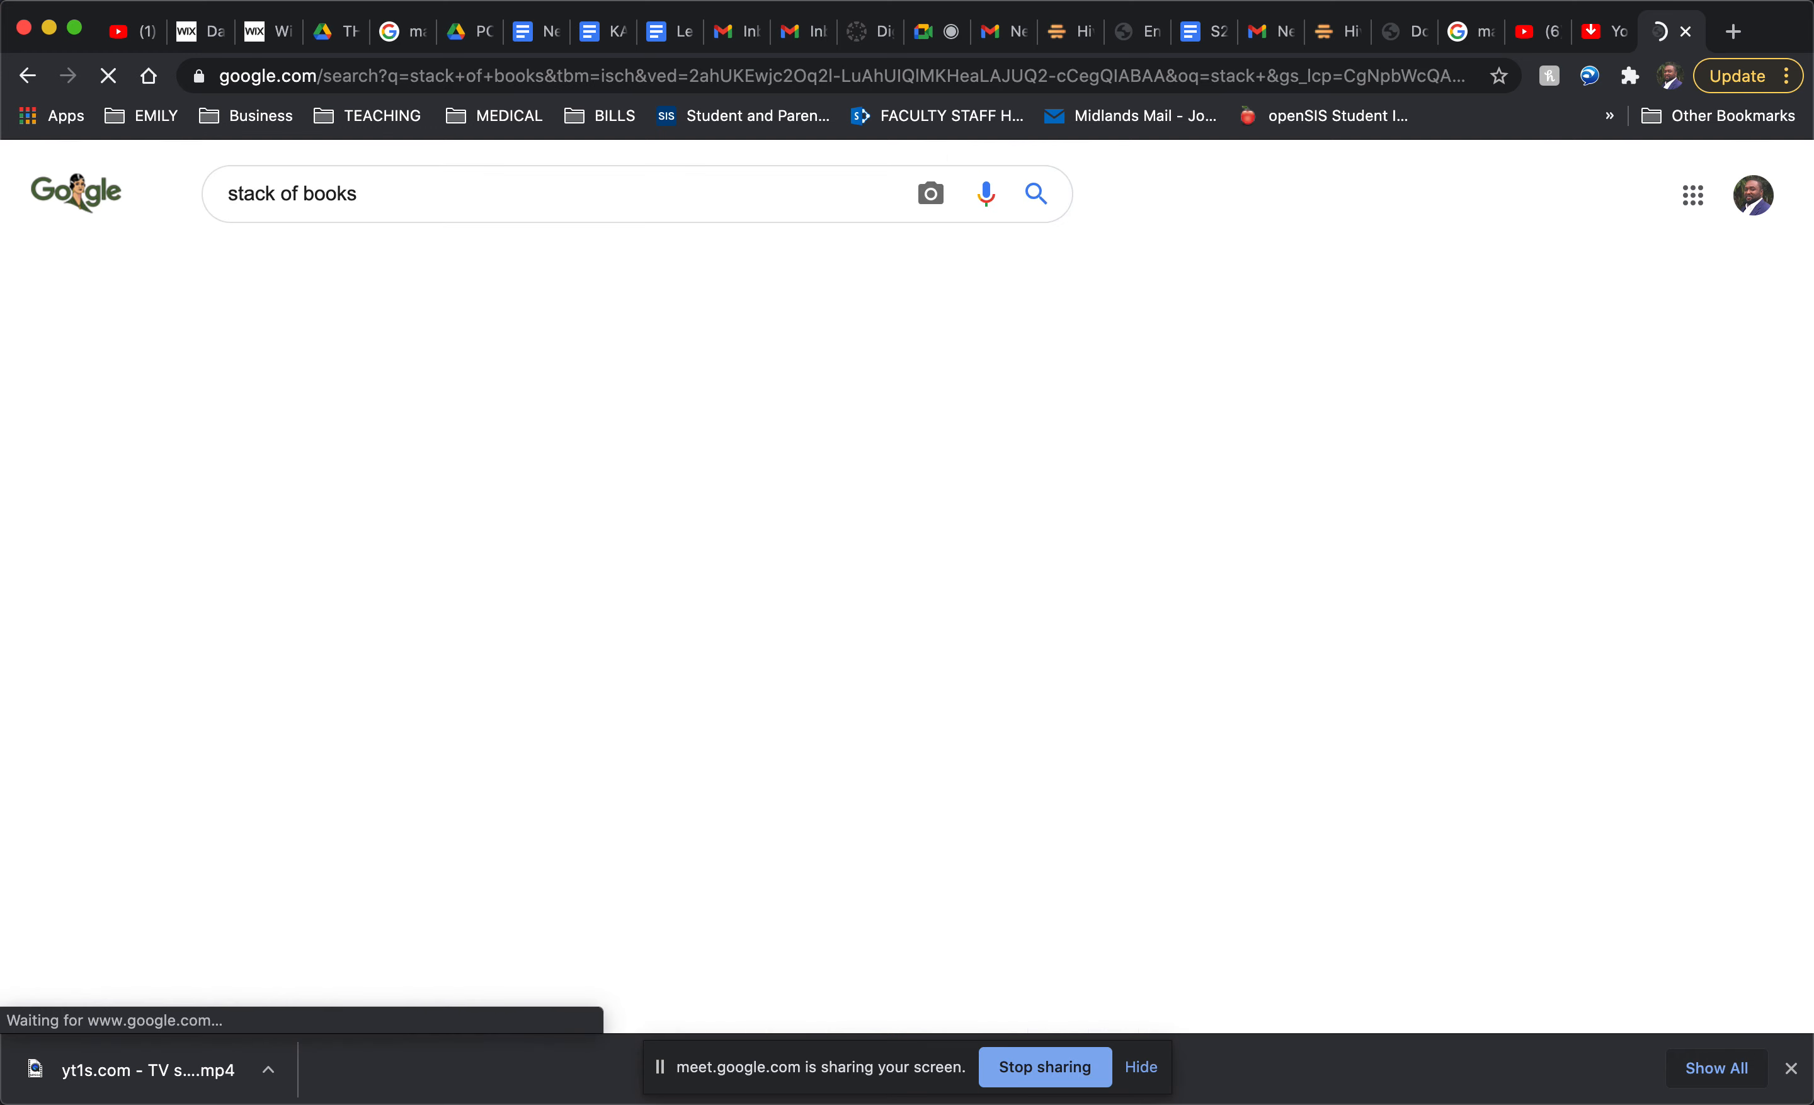
Step: Browse the stack of books results and open the preview of the photos.com "Huge Stack Of Books - Book Wall" image
scroll(719, 632, down, 20)
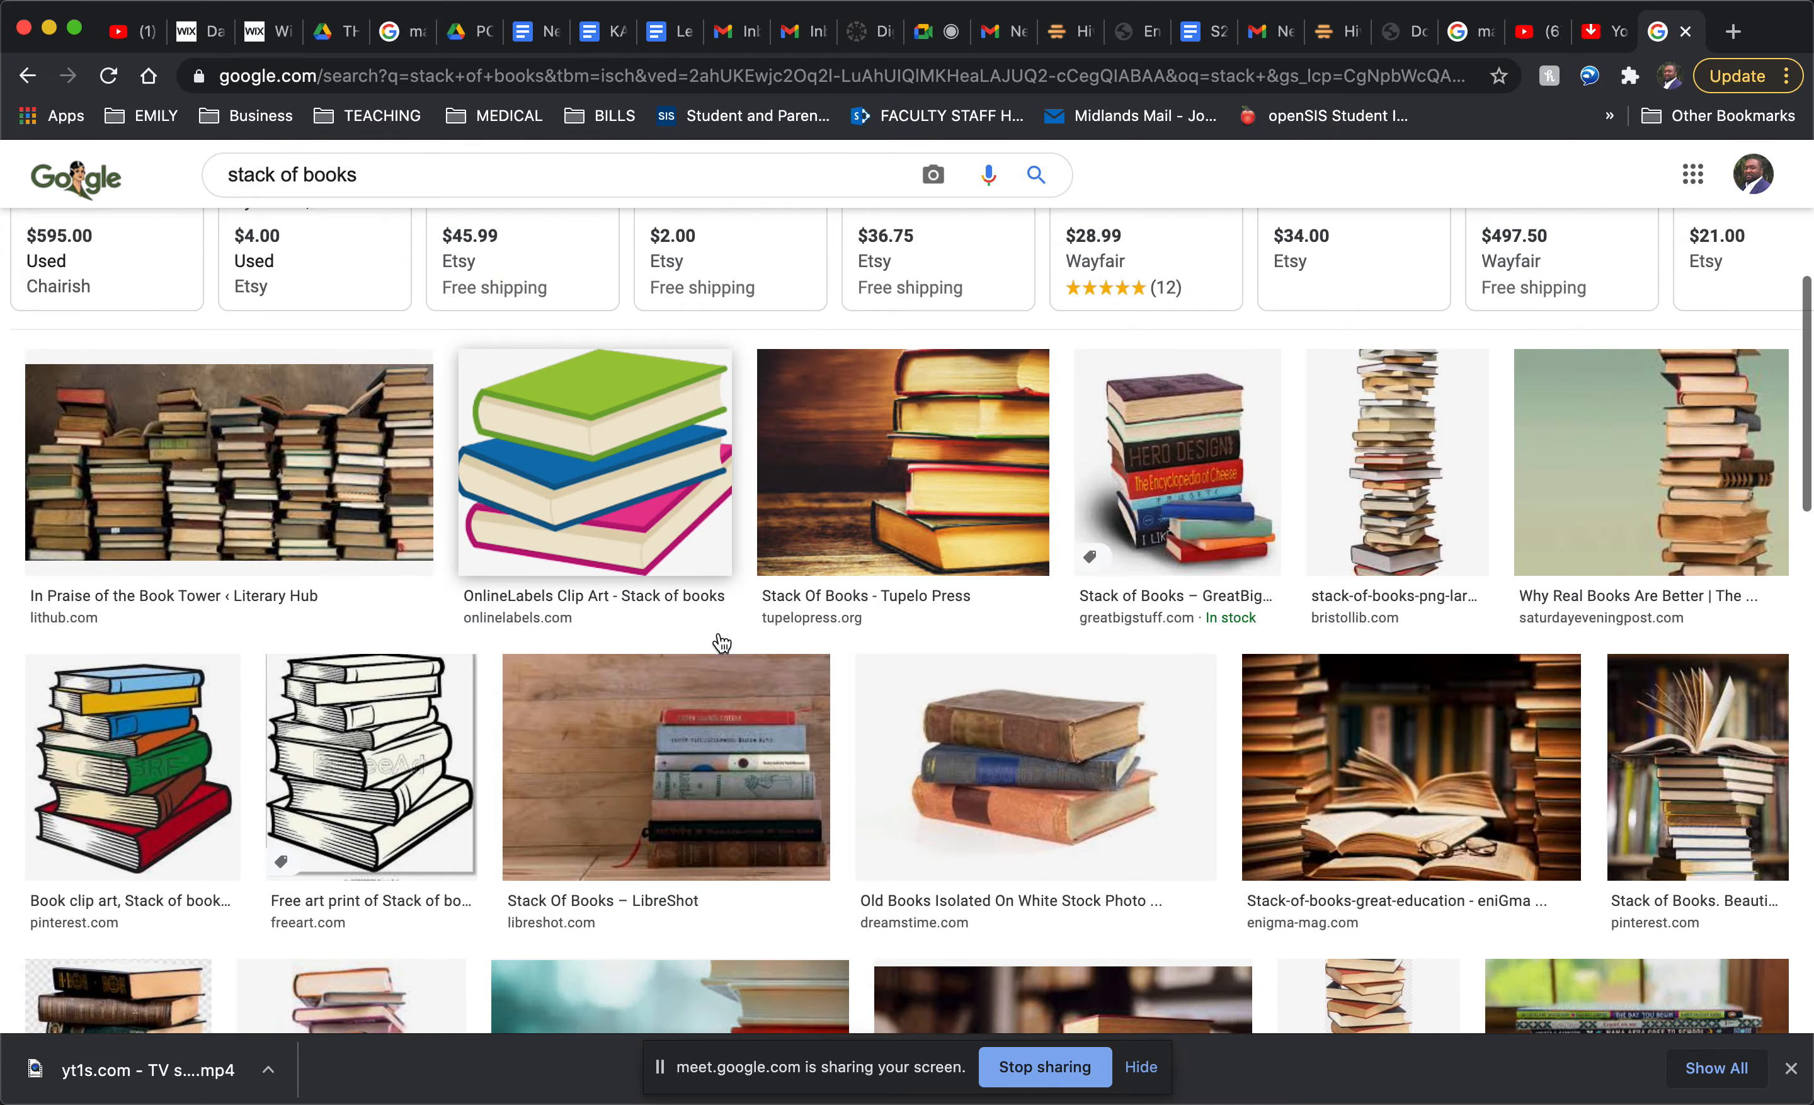
scroll(718, 632, down, 15)
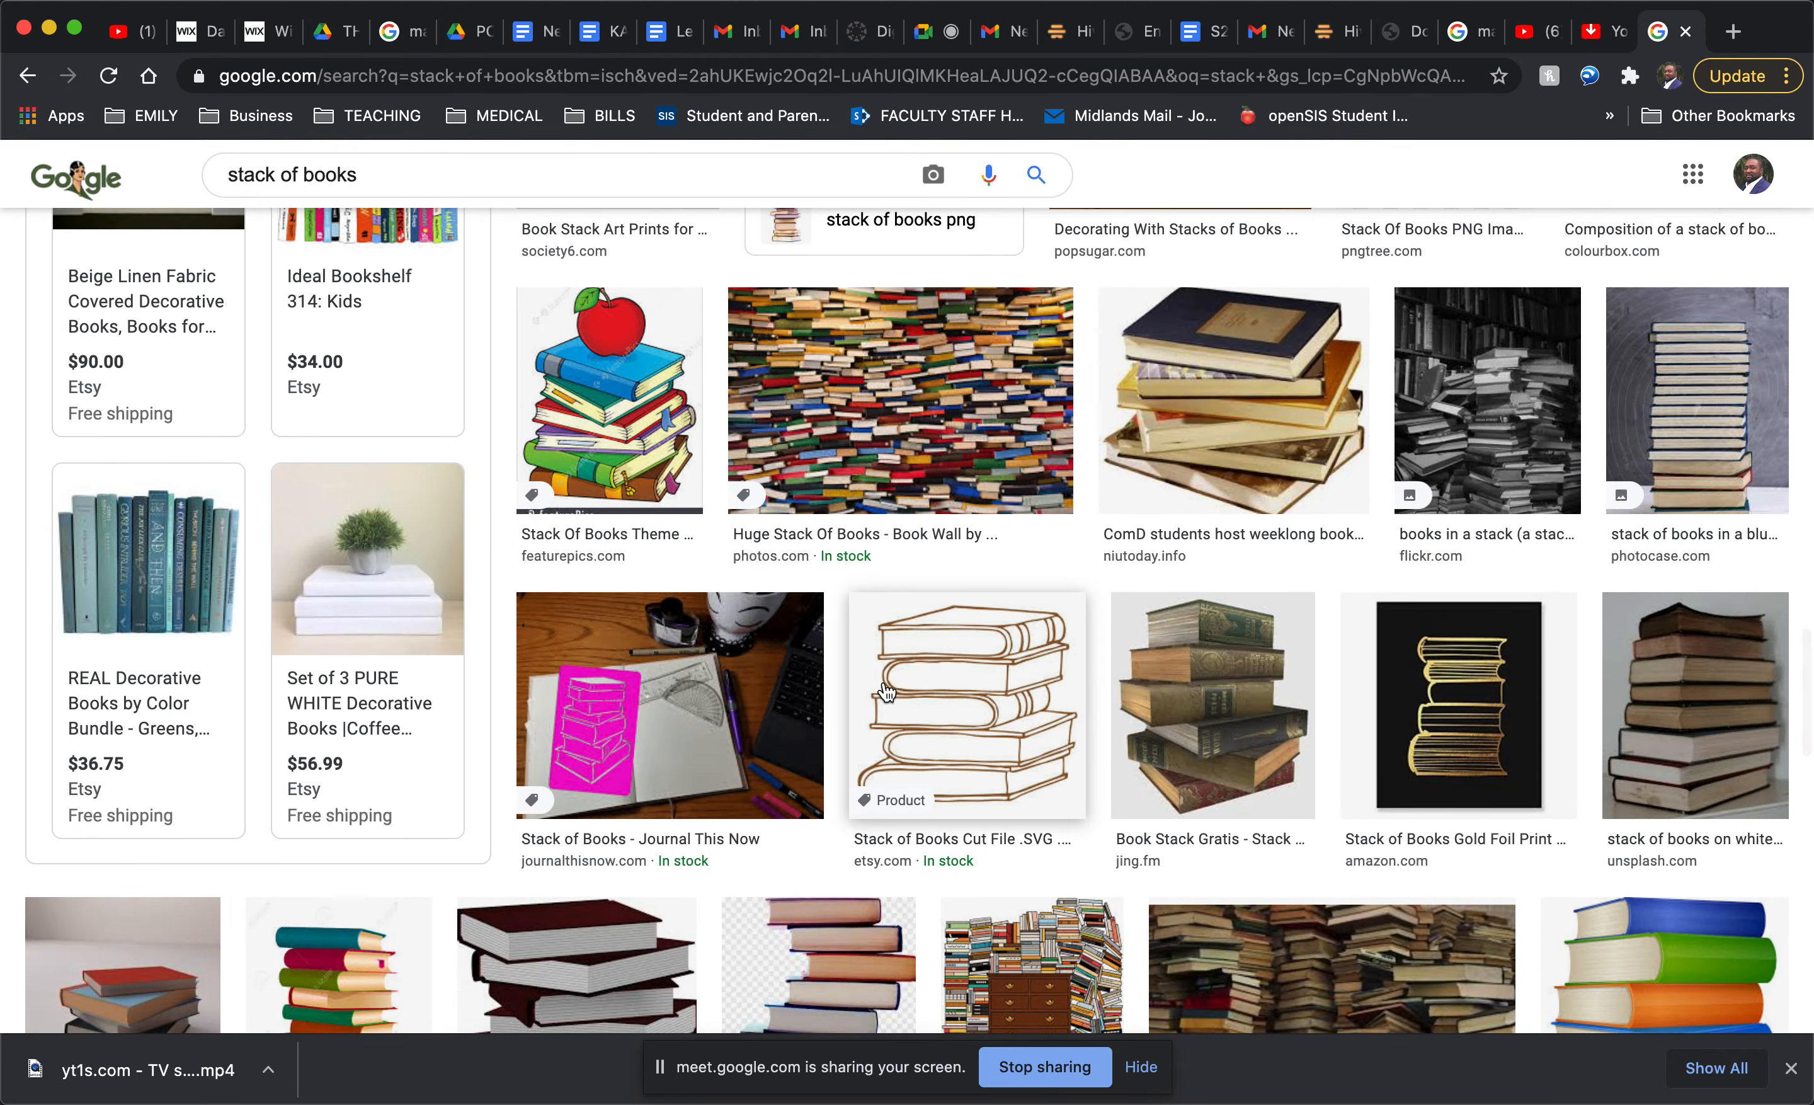
scroll(781, 633, down, 2)
scroll(818, 521, up, 2)
click(822, 476)
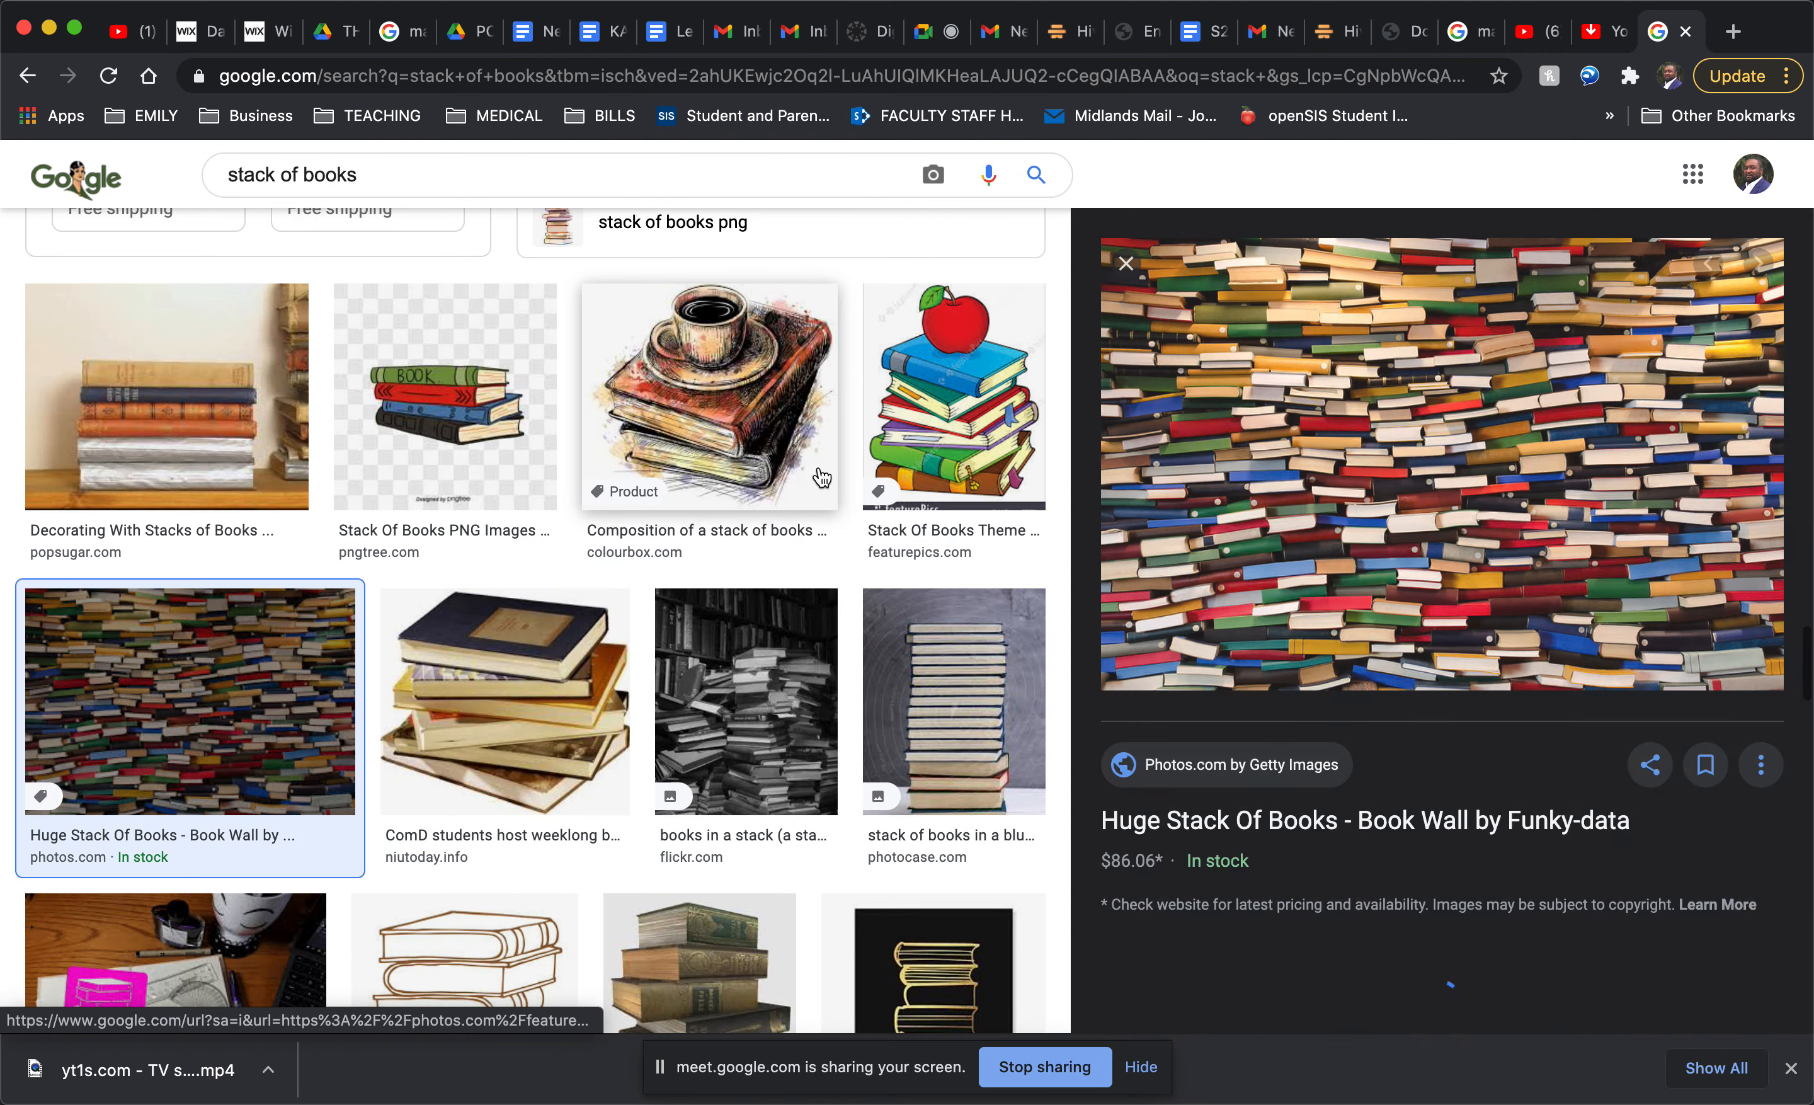
Step: Browse the related images of the book wall photo and preview the overland.org.au "2013 in books" image
scroll(1231, 663, down, 5)
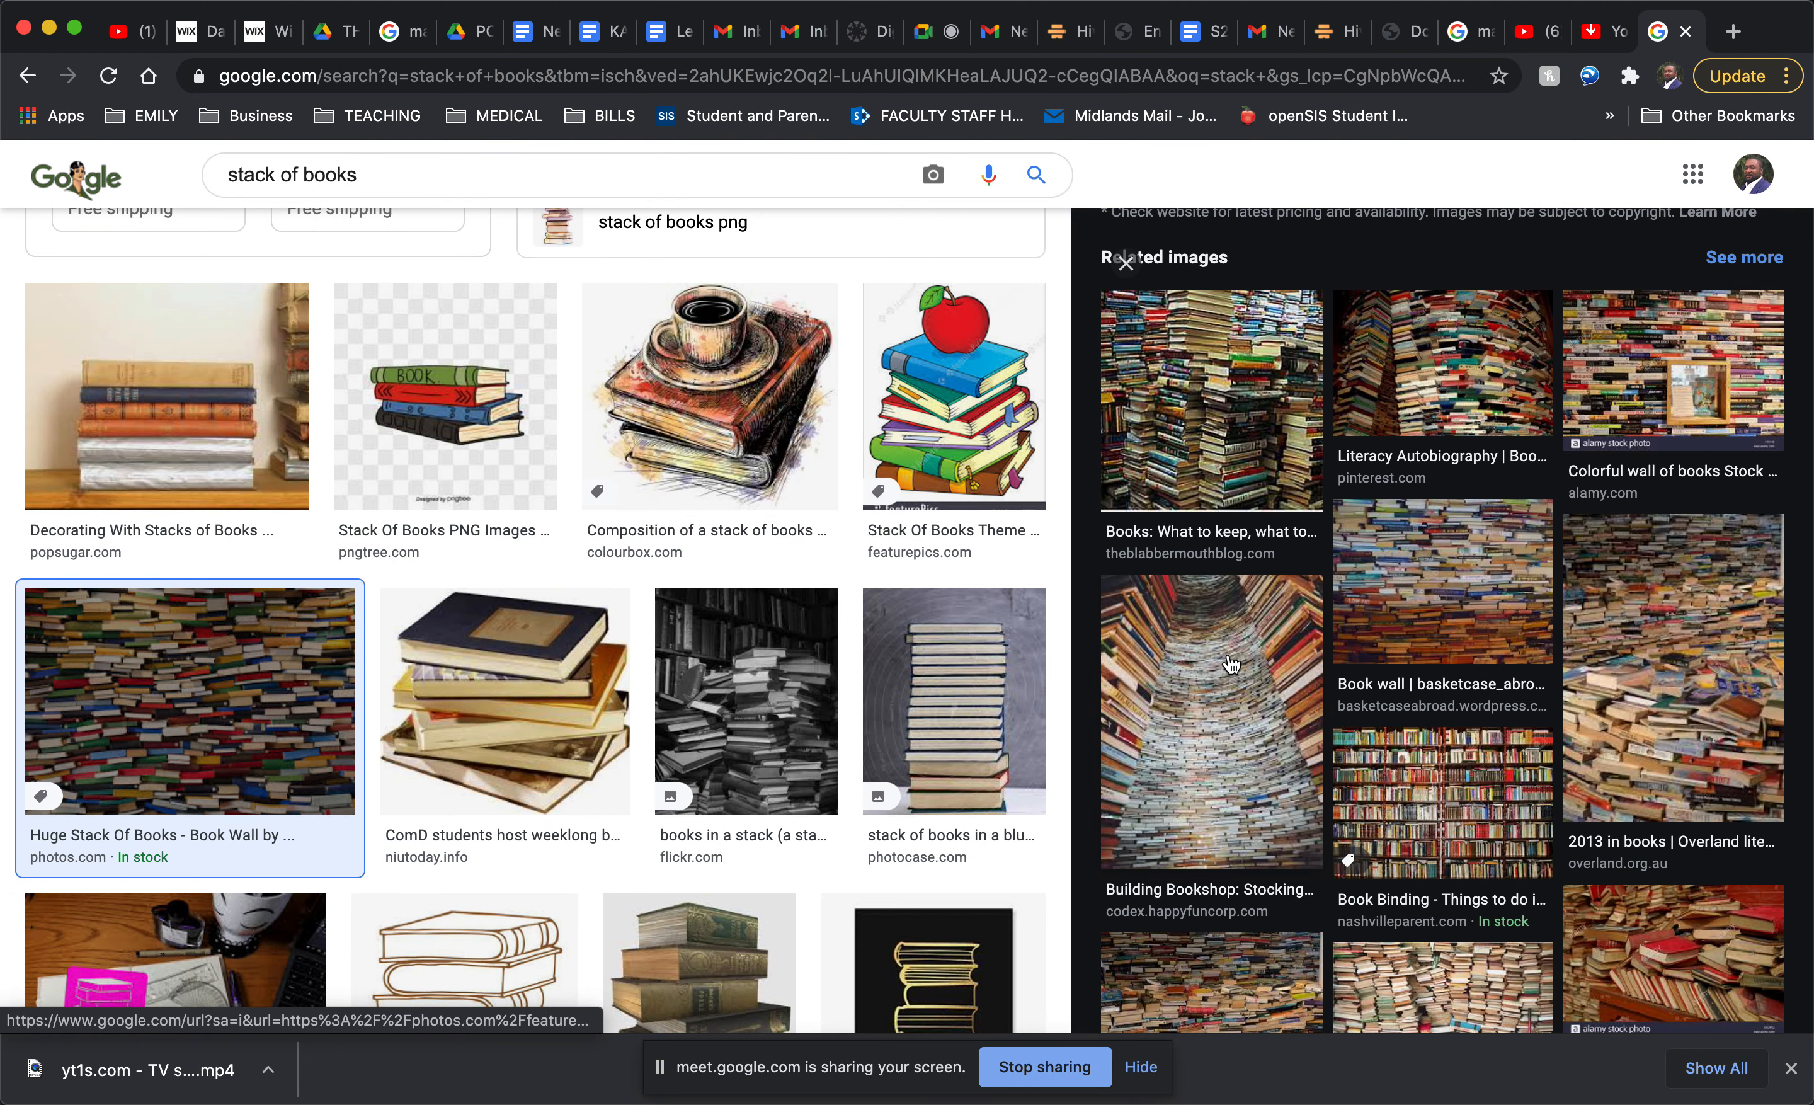
scroll(1232, 663, down, 4)
scroll(1232, 663, down, 3)
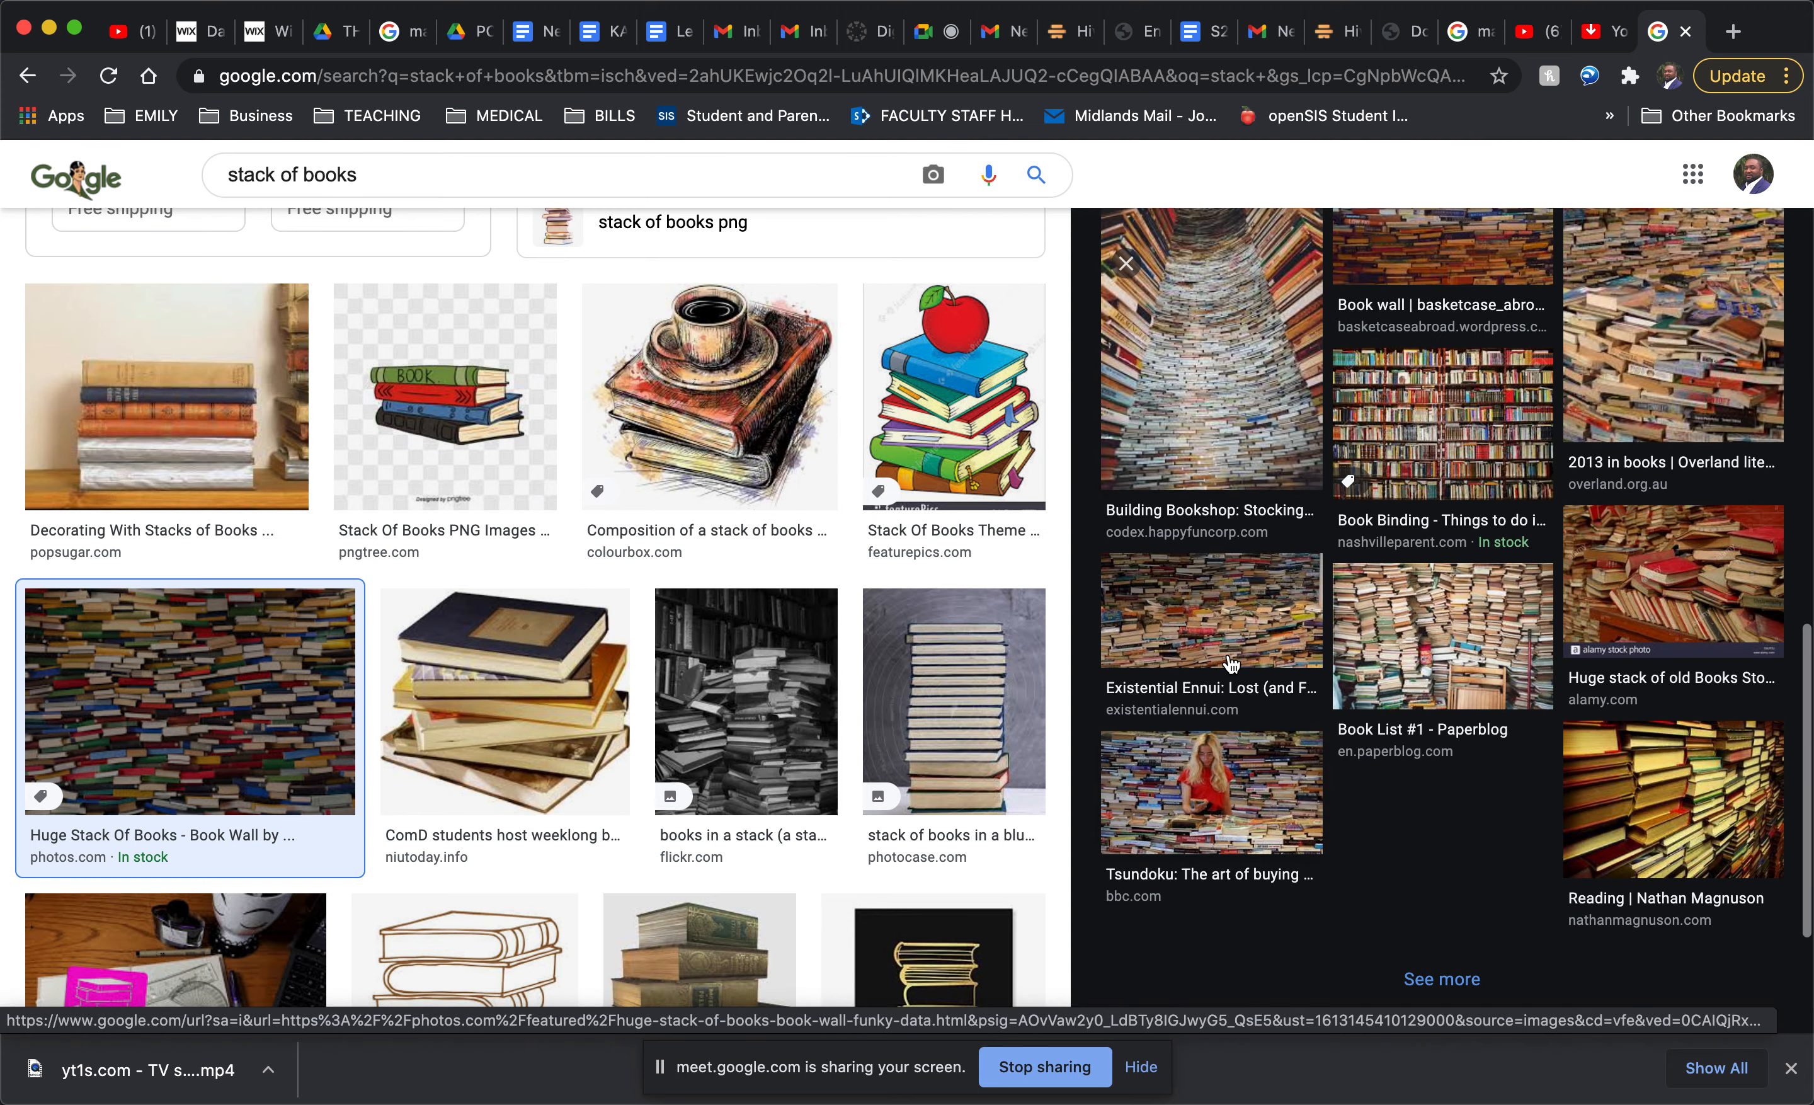
click(1651, 332)
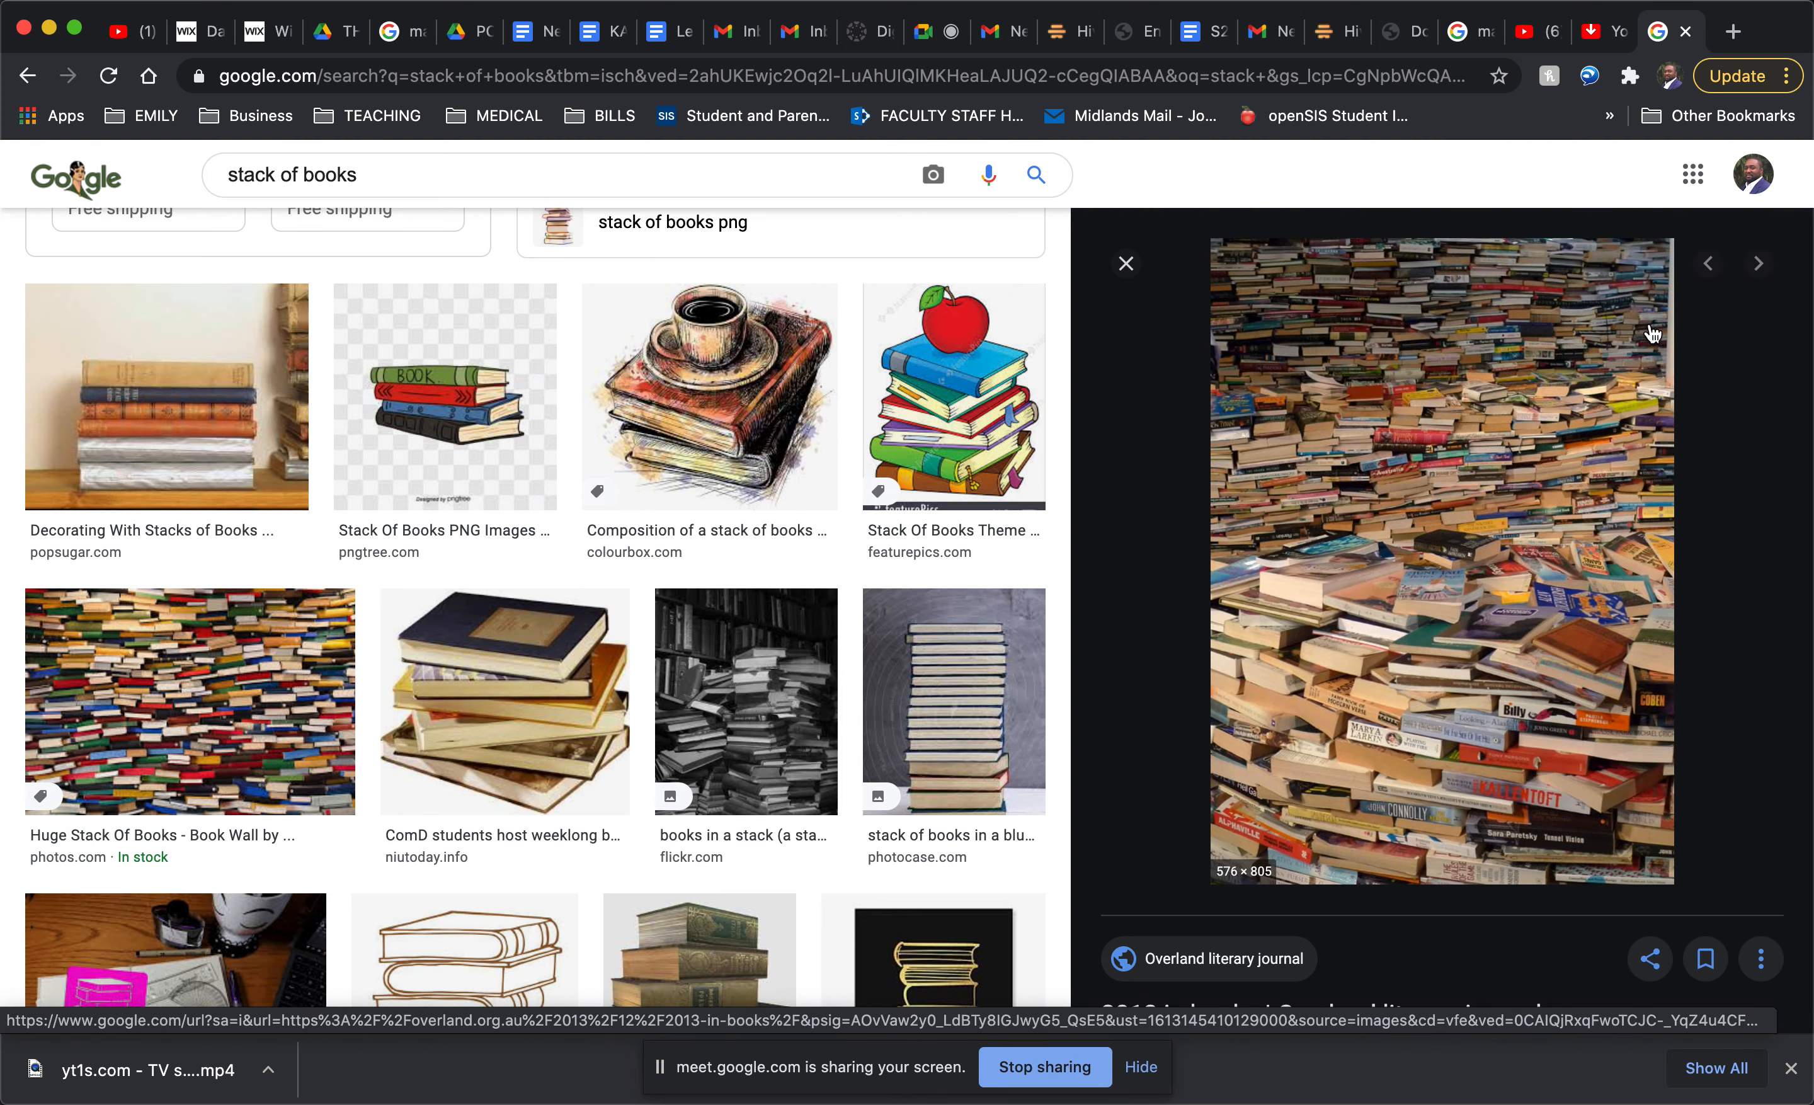
Step: Look through the images related to "2013 in books" and preview the Blabbermouth Blog's "Books: What to keep, what to donate" image
scroll(1514, 459, down, 8)
scroll(1514, 459, down, 5)
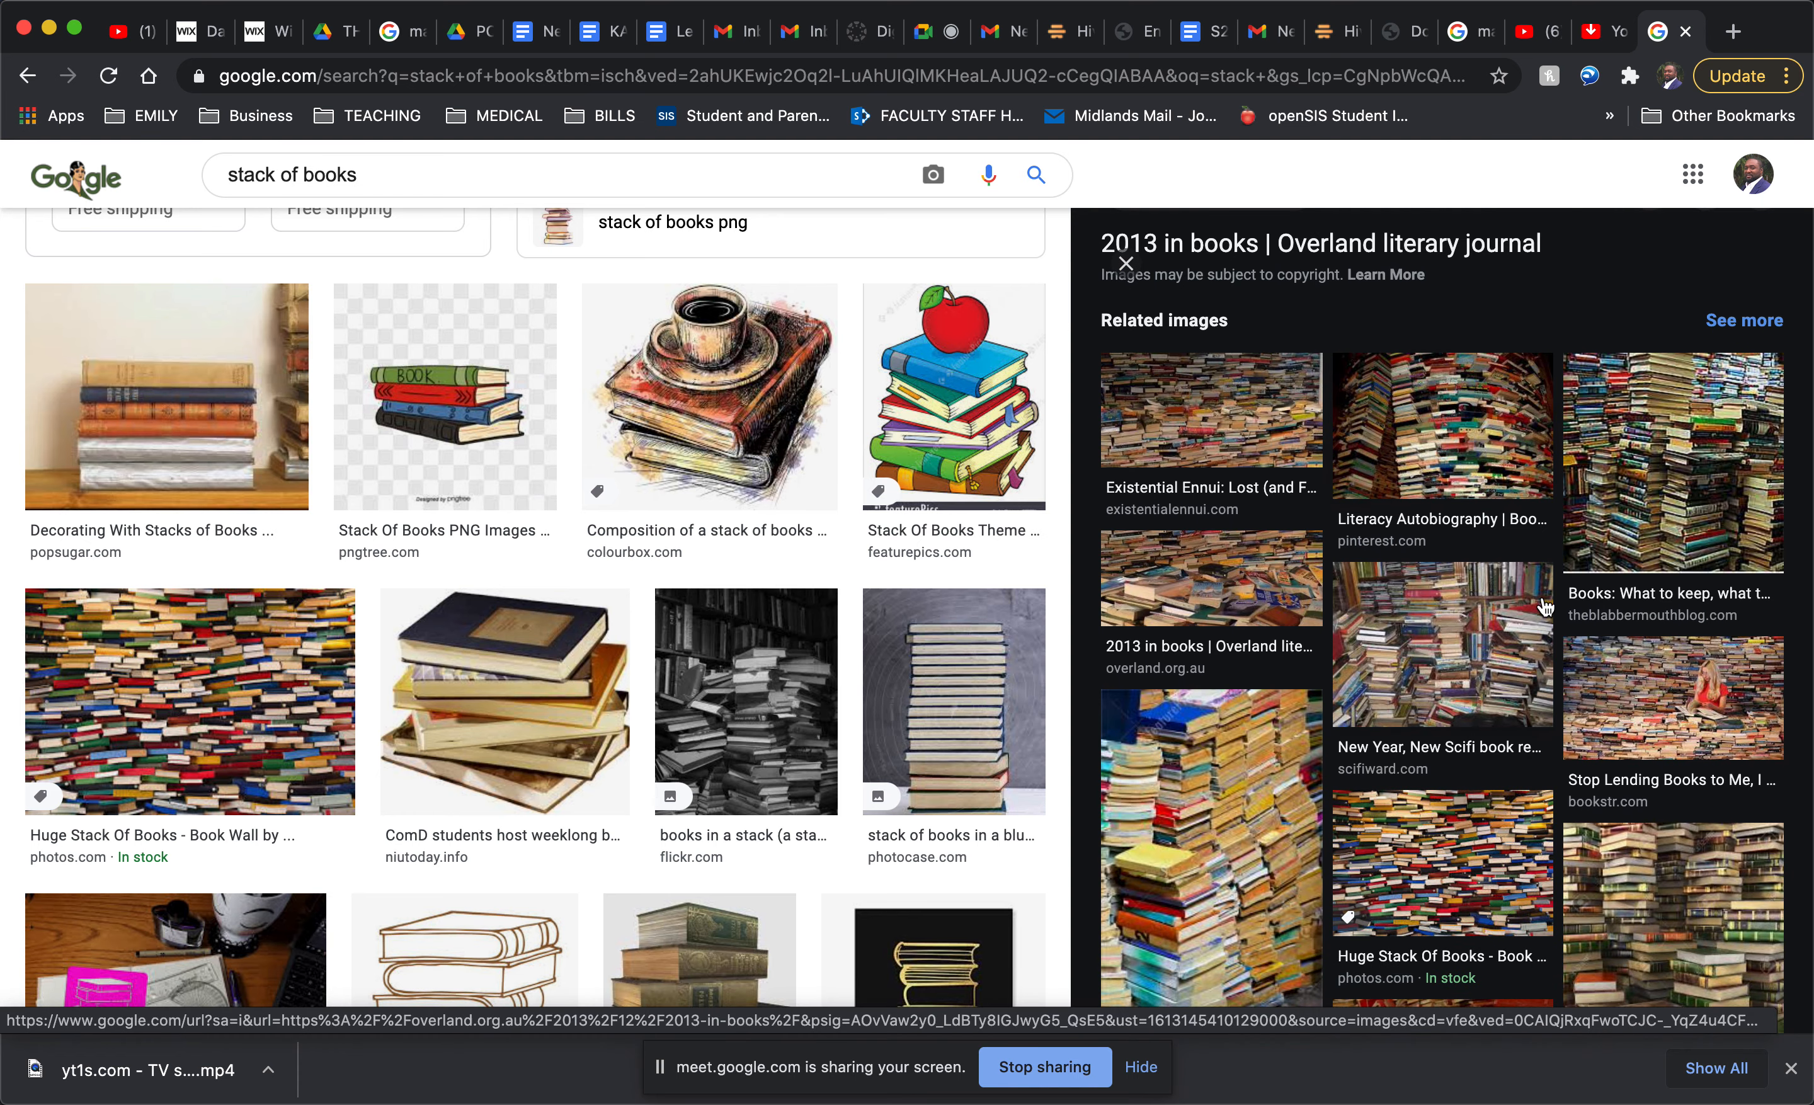
scroll(1551, 640, up, 10)
scroll(1552, 640, down, 10)
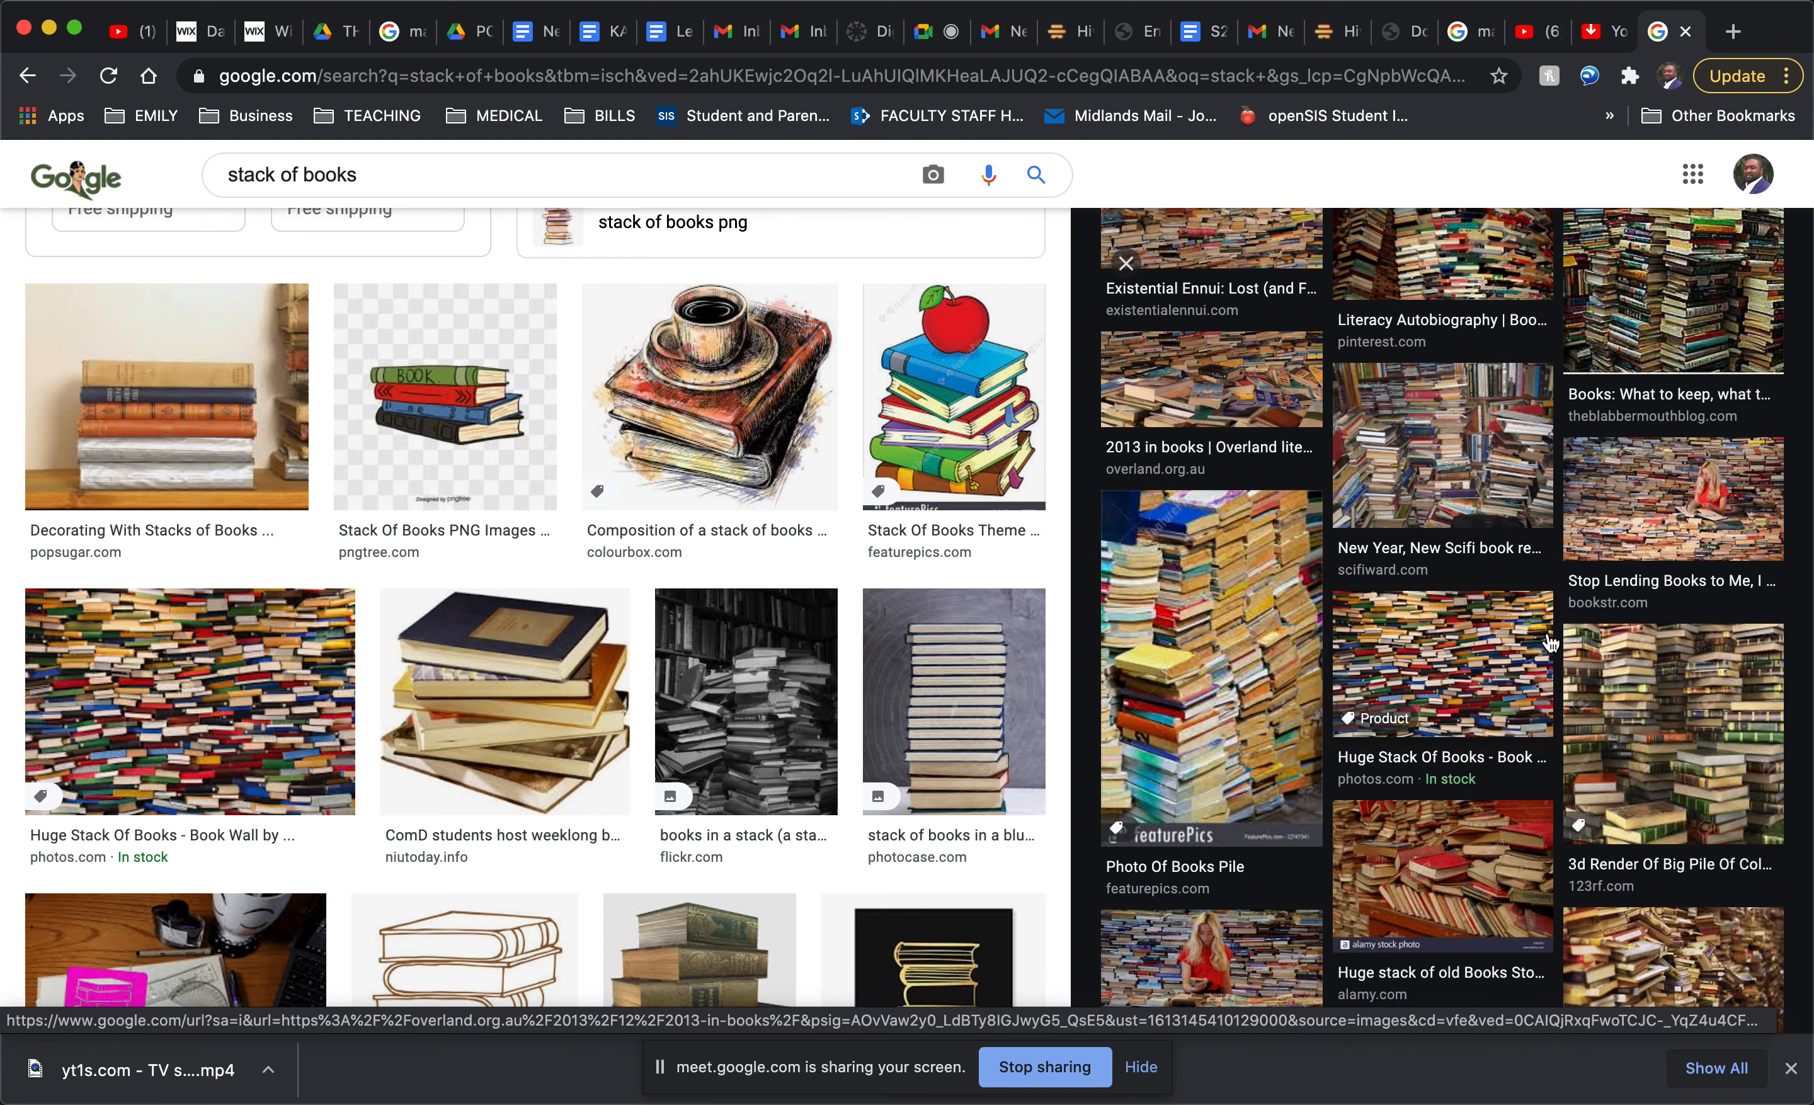
scroll(1552, 642, down, 7)
scroll(1551, 640, up, 8)
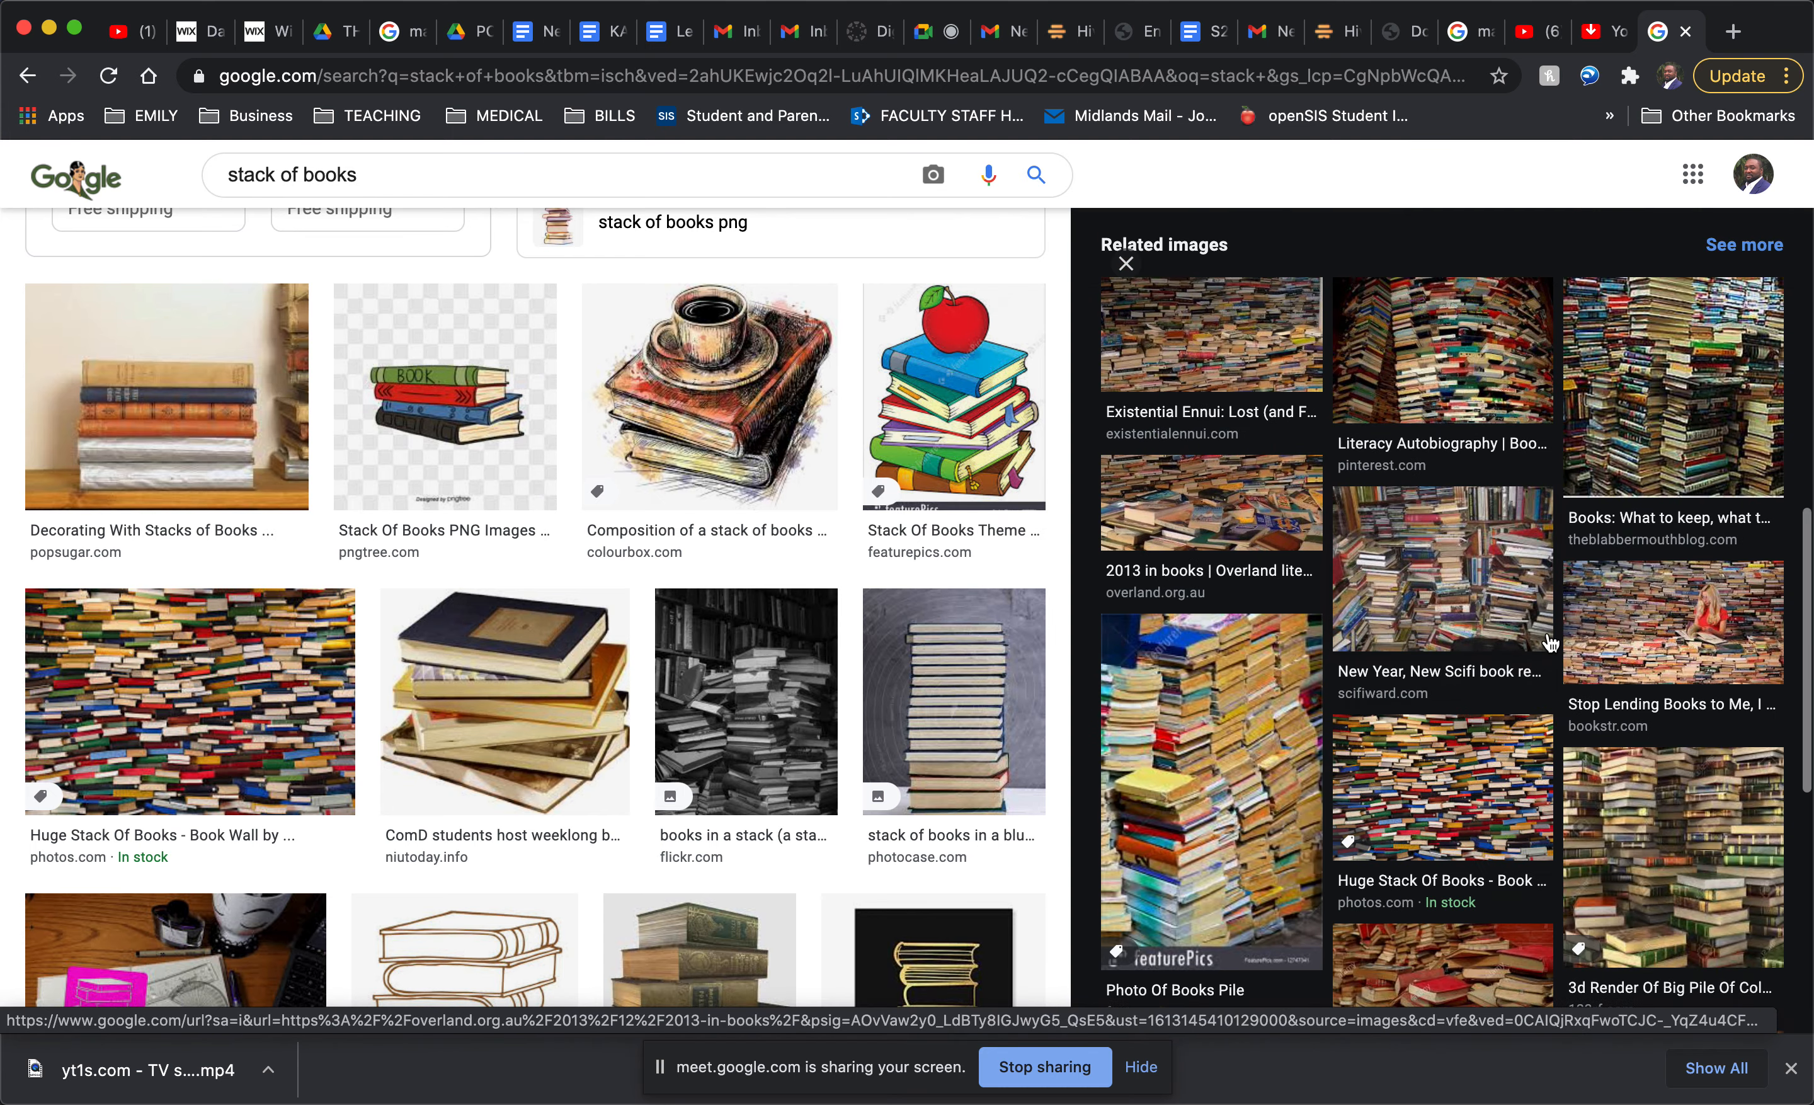
scroll(1552, 642, up, 2)
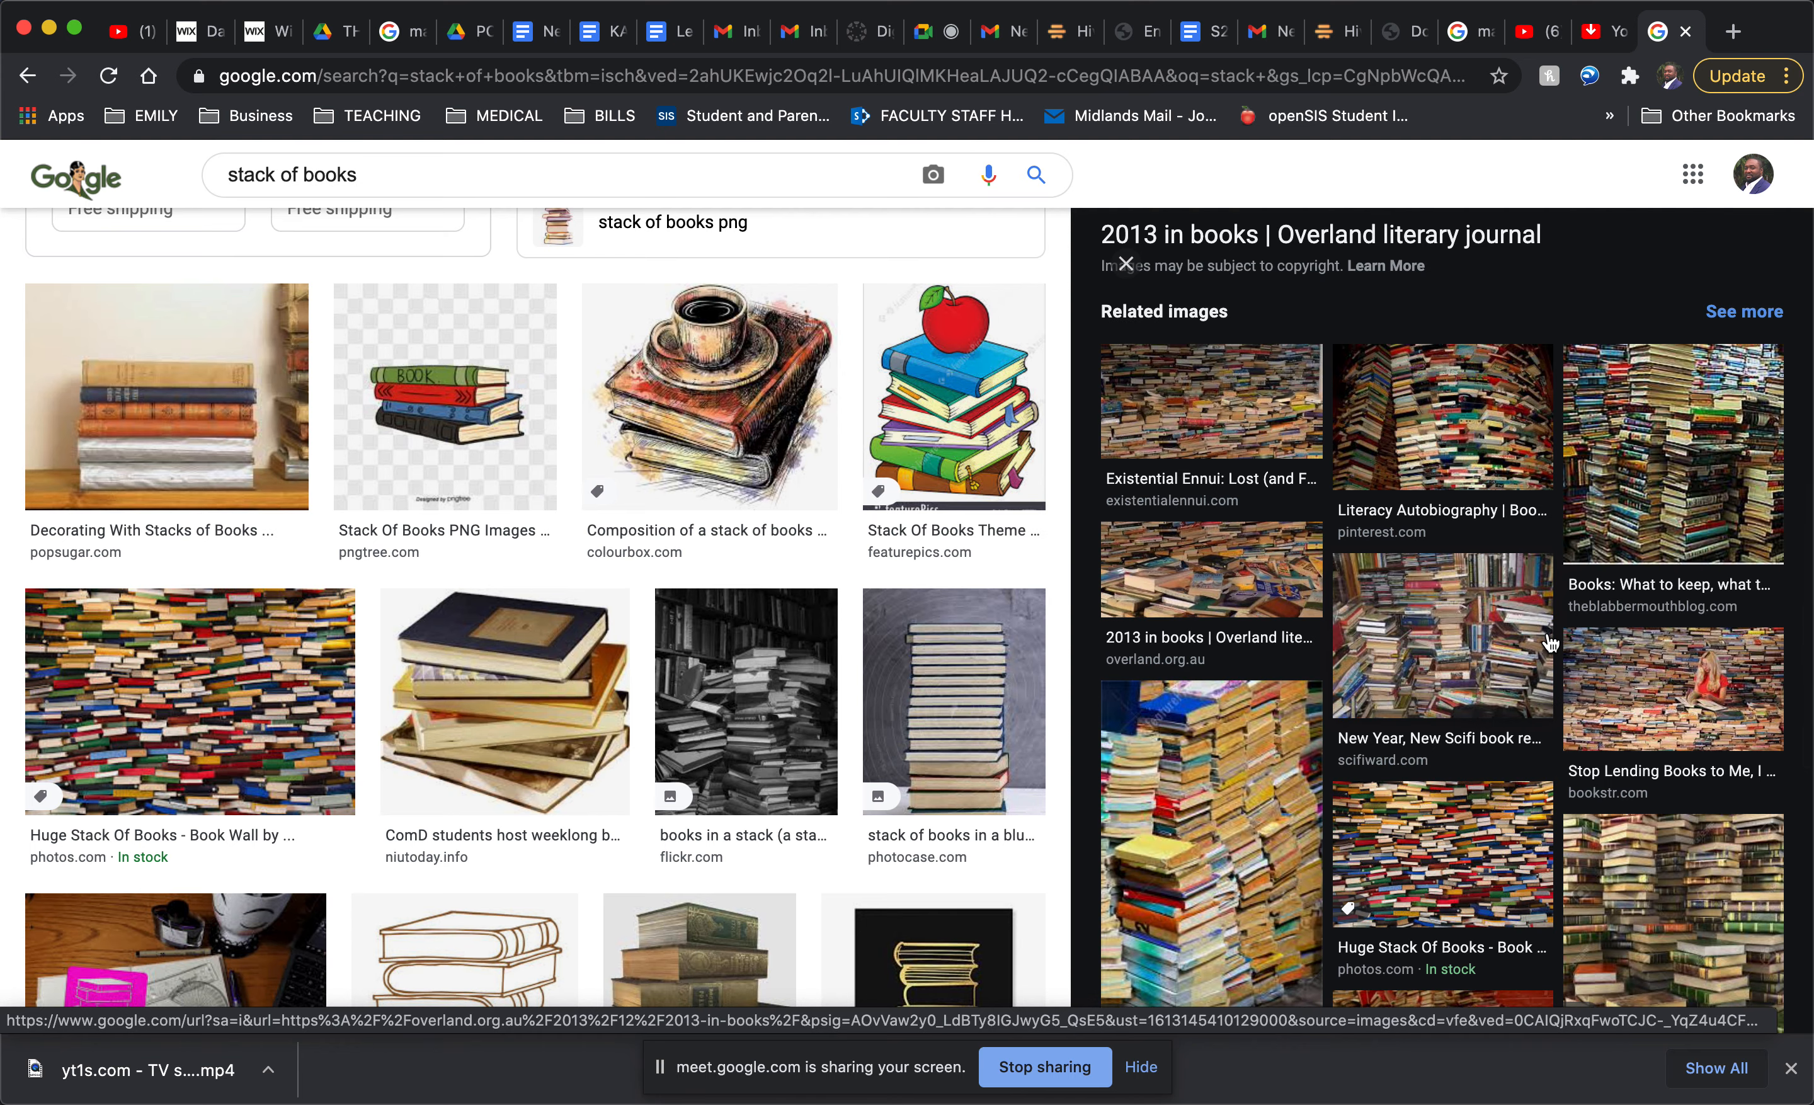
click(1640, 482)
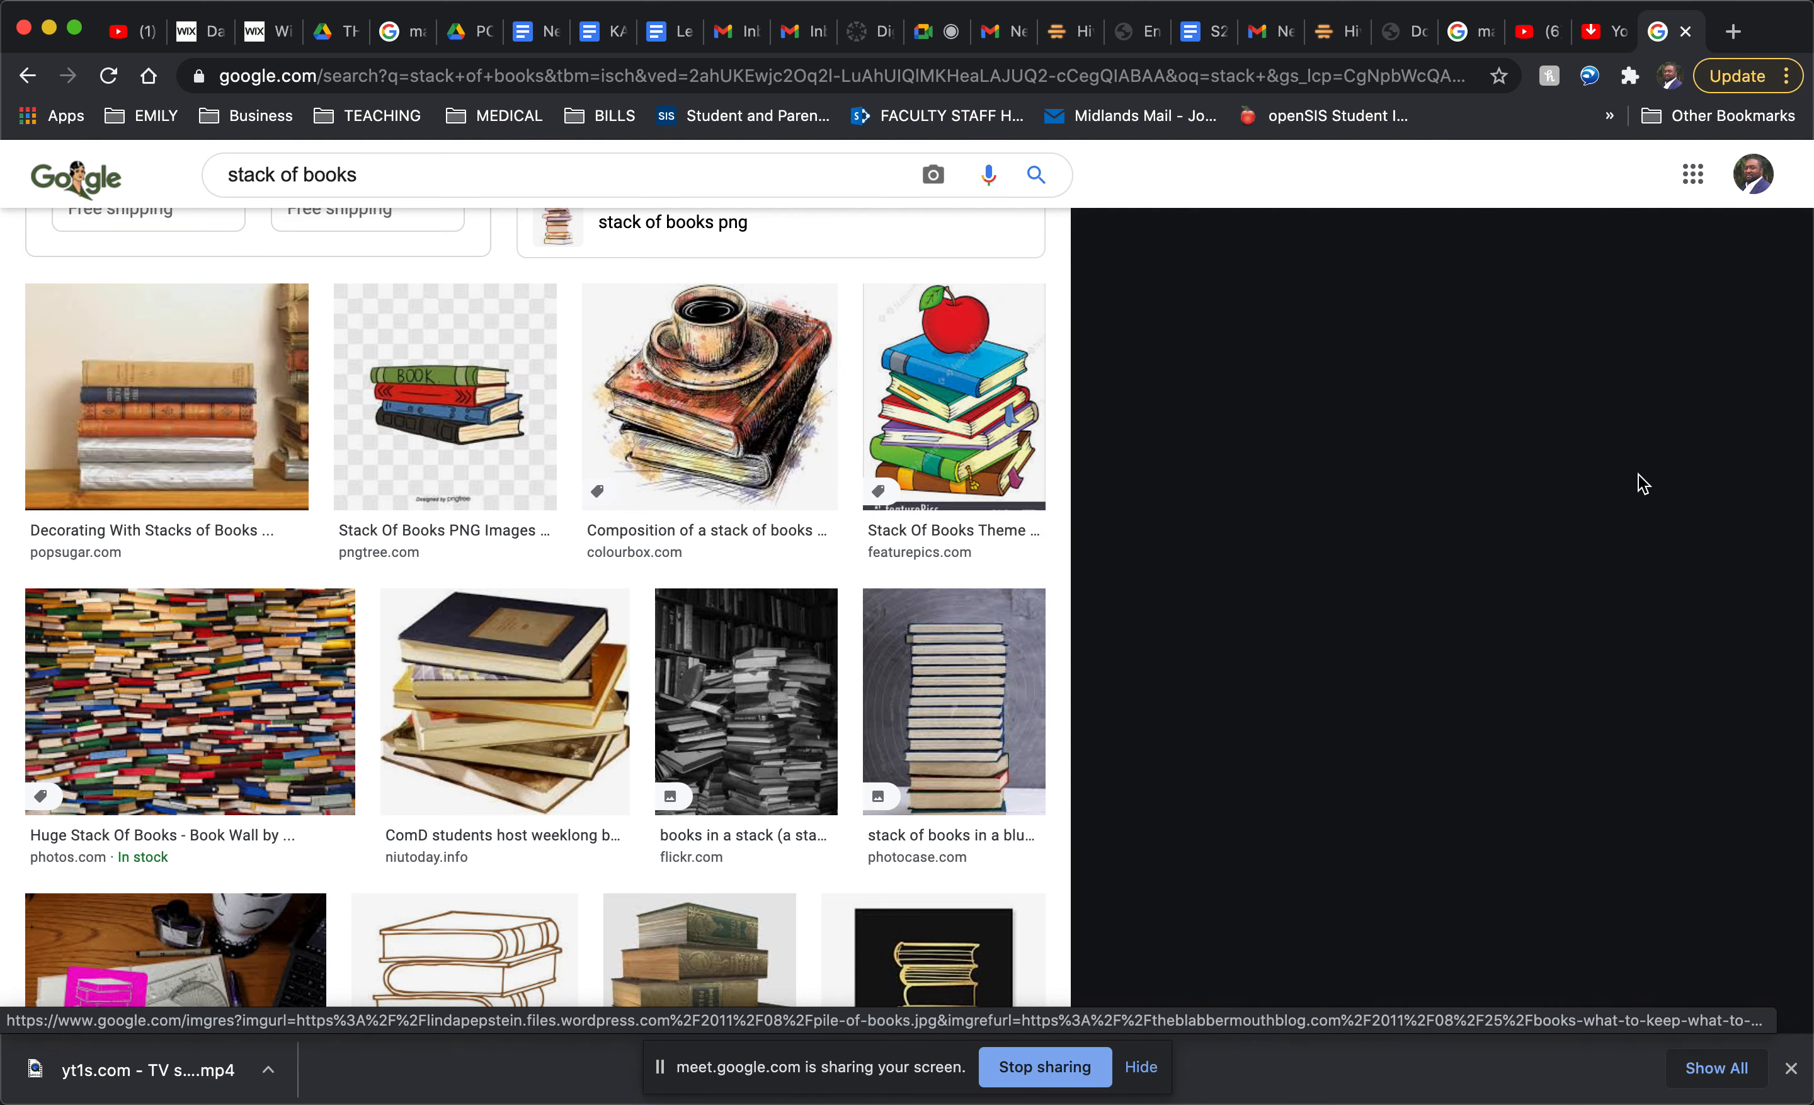
Step: Examine the images related to the Blabbermouth Blog photo and close the preview
scroll(1428, 713, down, 1)
scroll(1429, 713, down, 6)
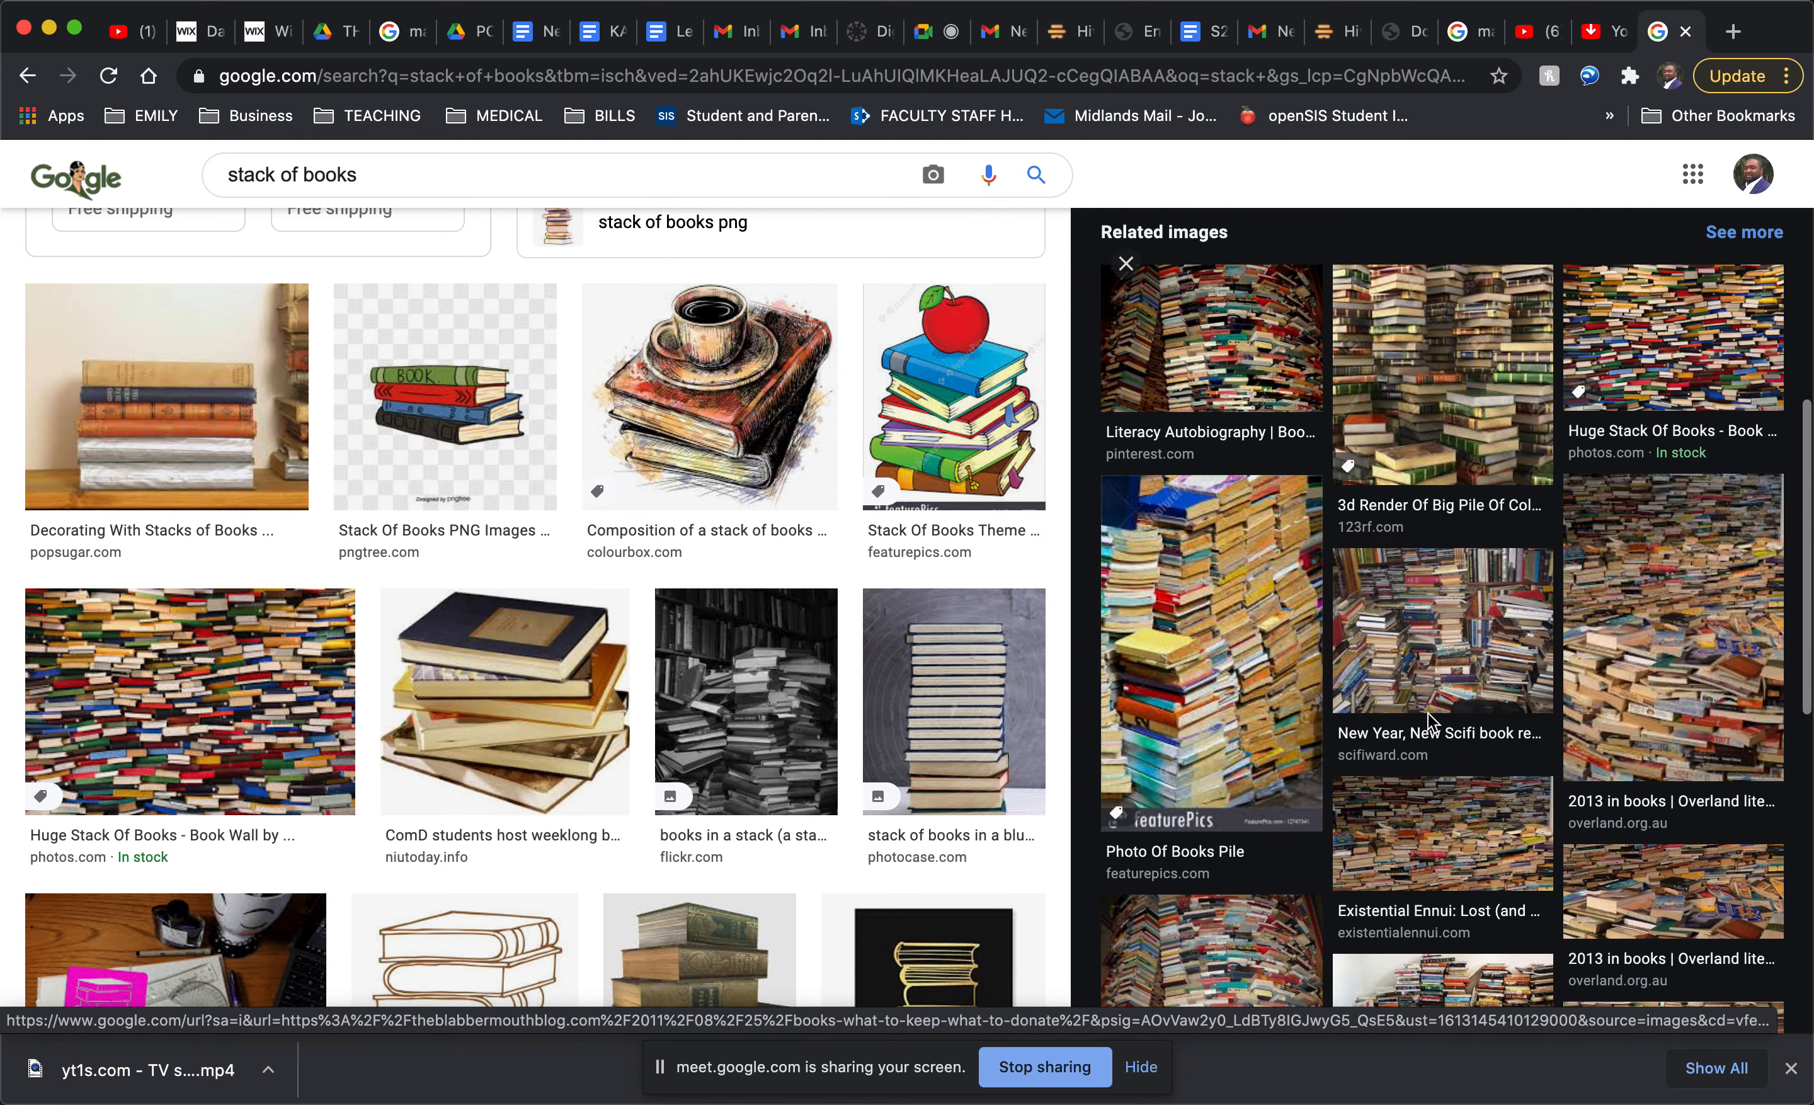
scroll(1428, 713, down, 6)
scroll(1428, 713, up, 5)
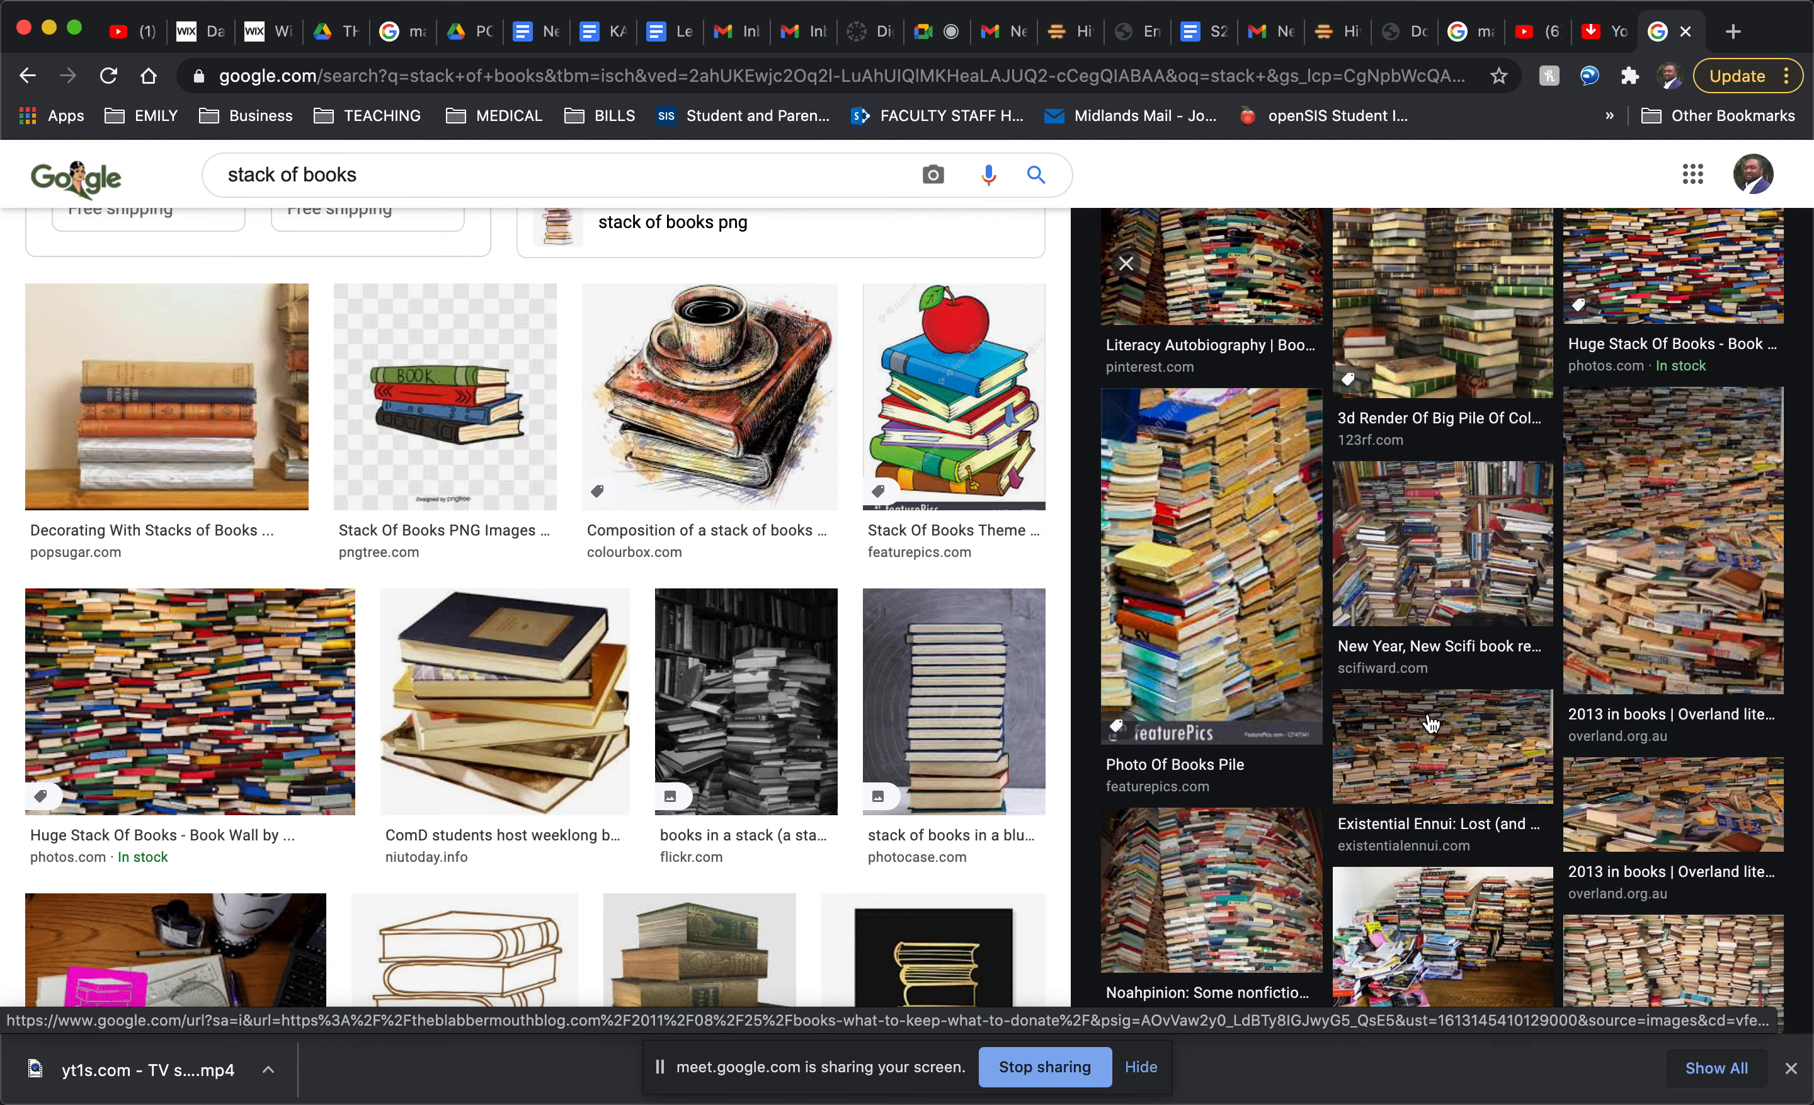
scroll(1465, 579, up, 3)
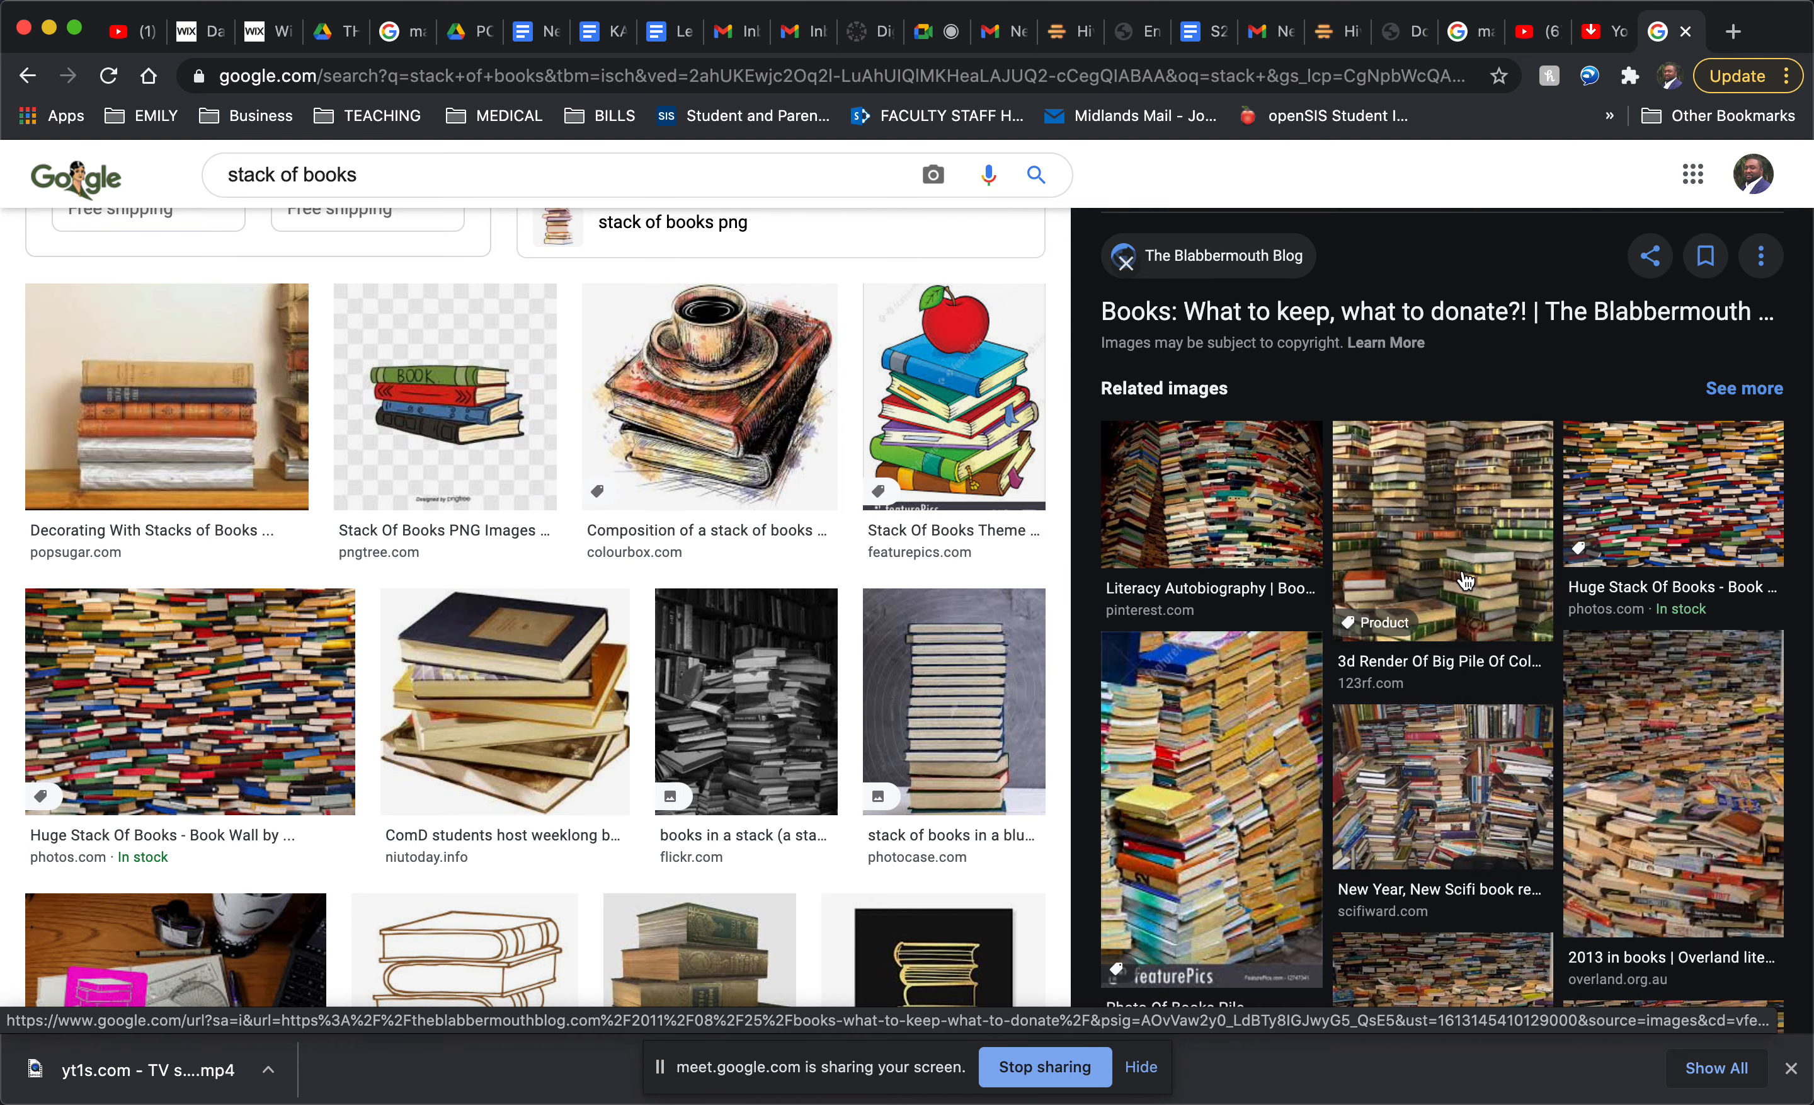
scroll(1465, 580, up, 5)
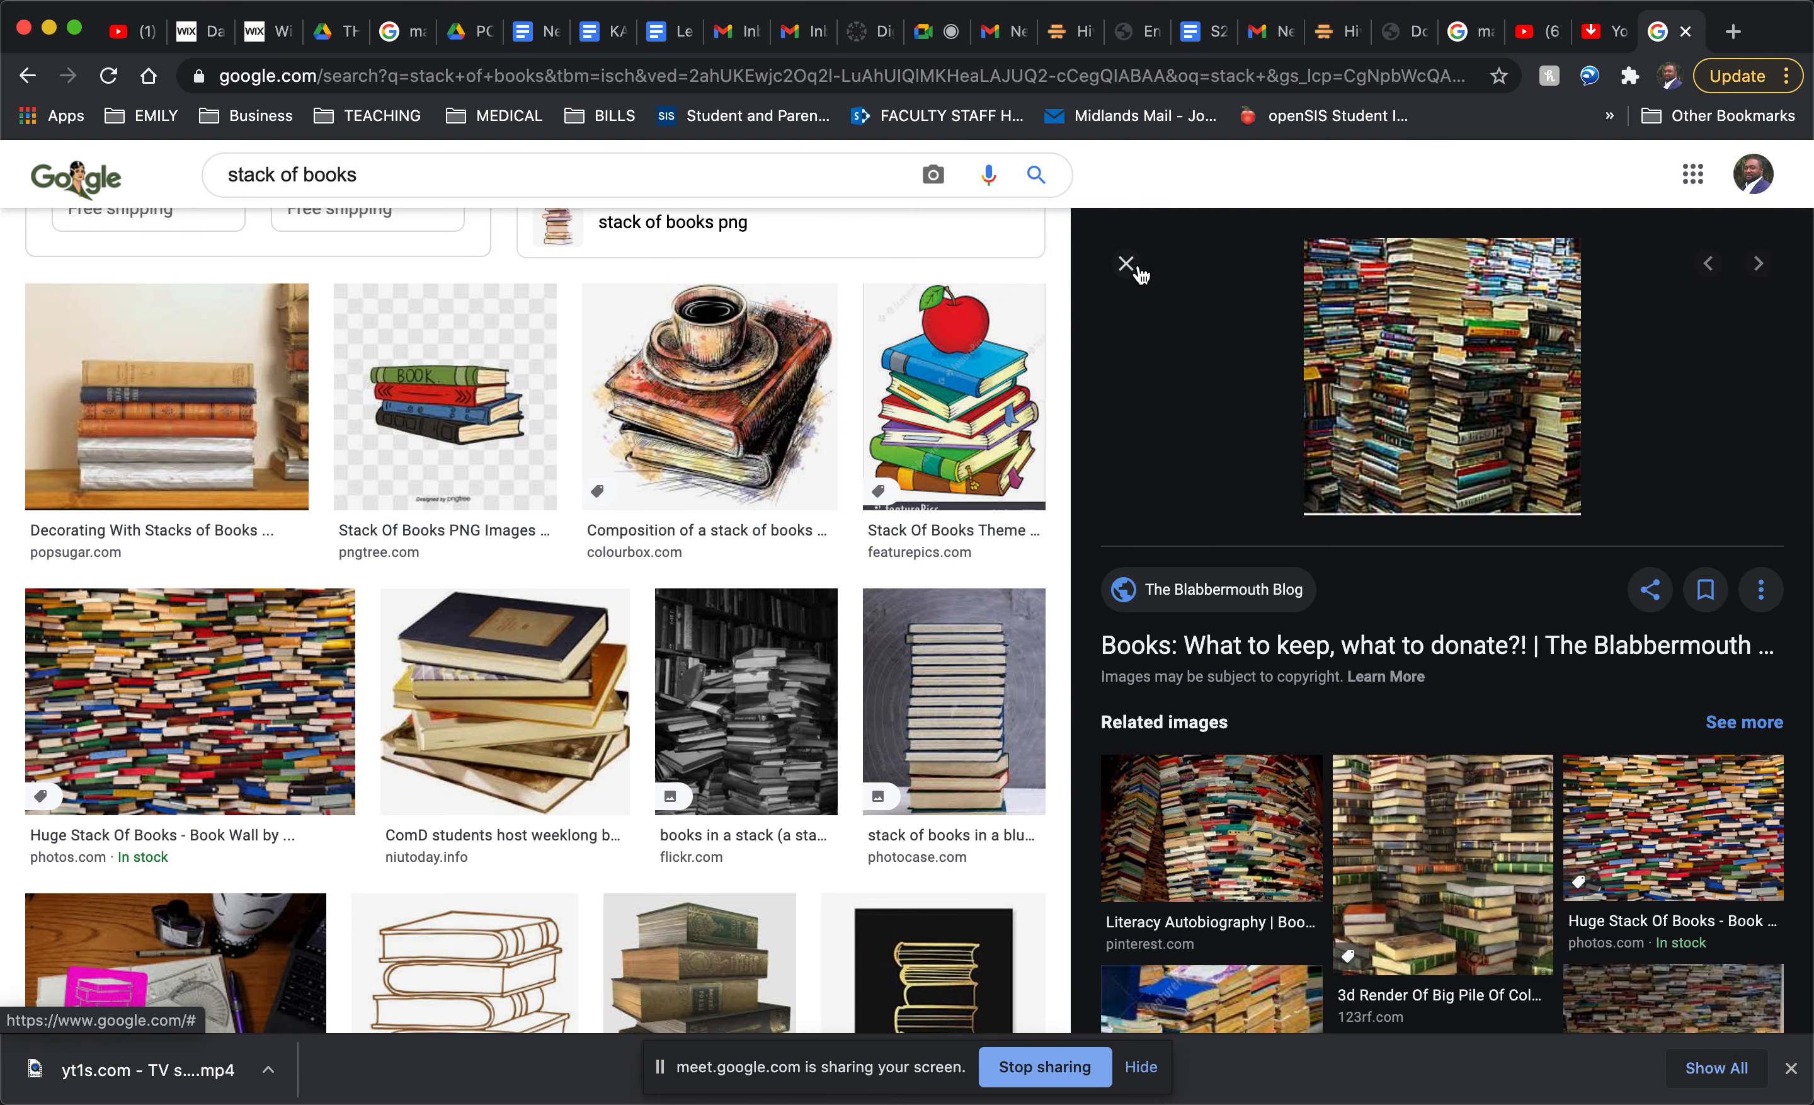
click(1125, 264)
Step: Browse further through the stack of books results and reopen the preview of the photos.com "Huge Stack Of Books - Book Wall" image
scroll(1173, 689, down, 5)
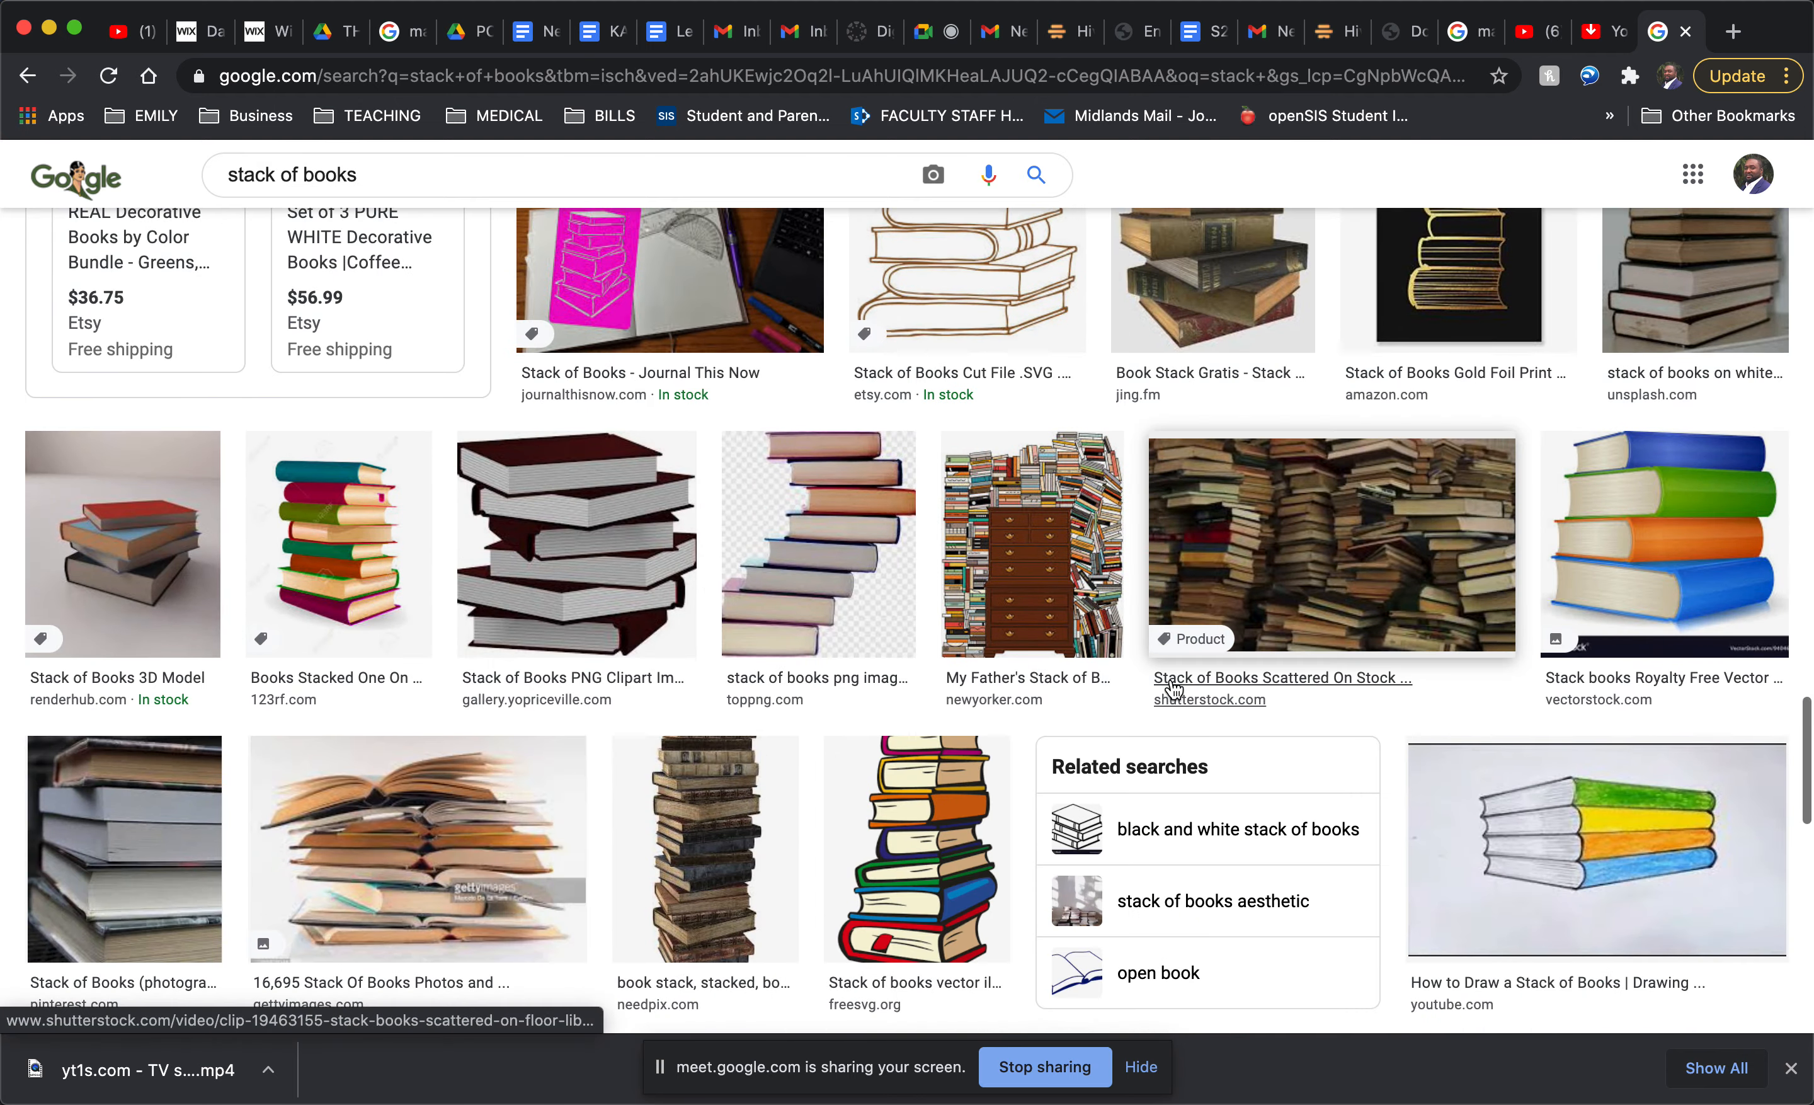
scroll(1174, 689, down, 15)
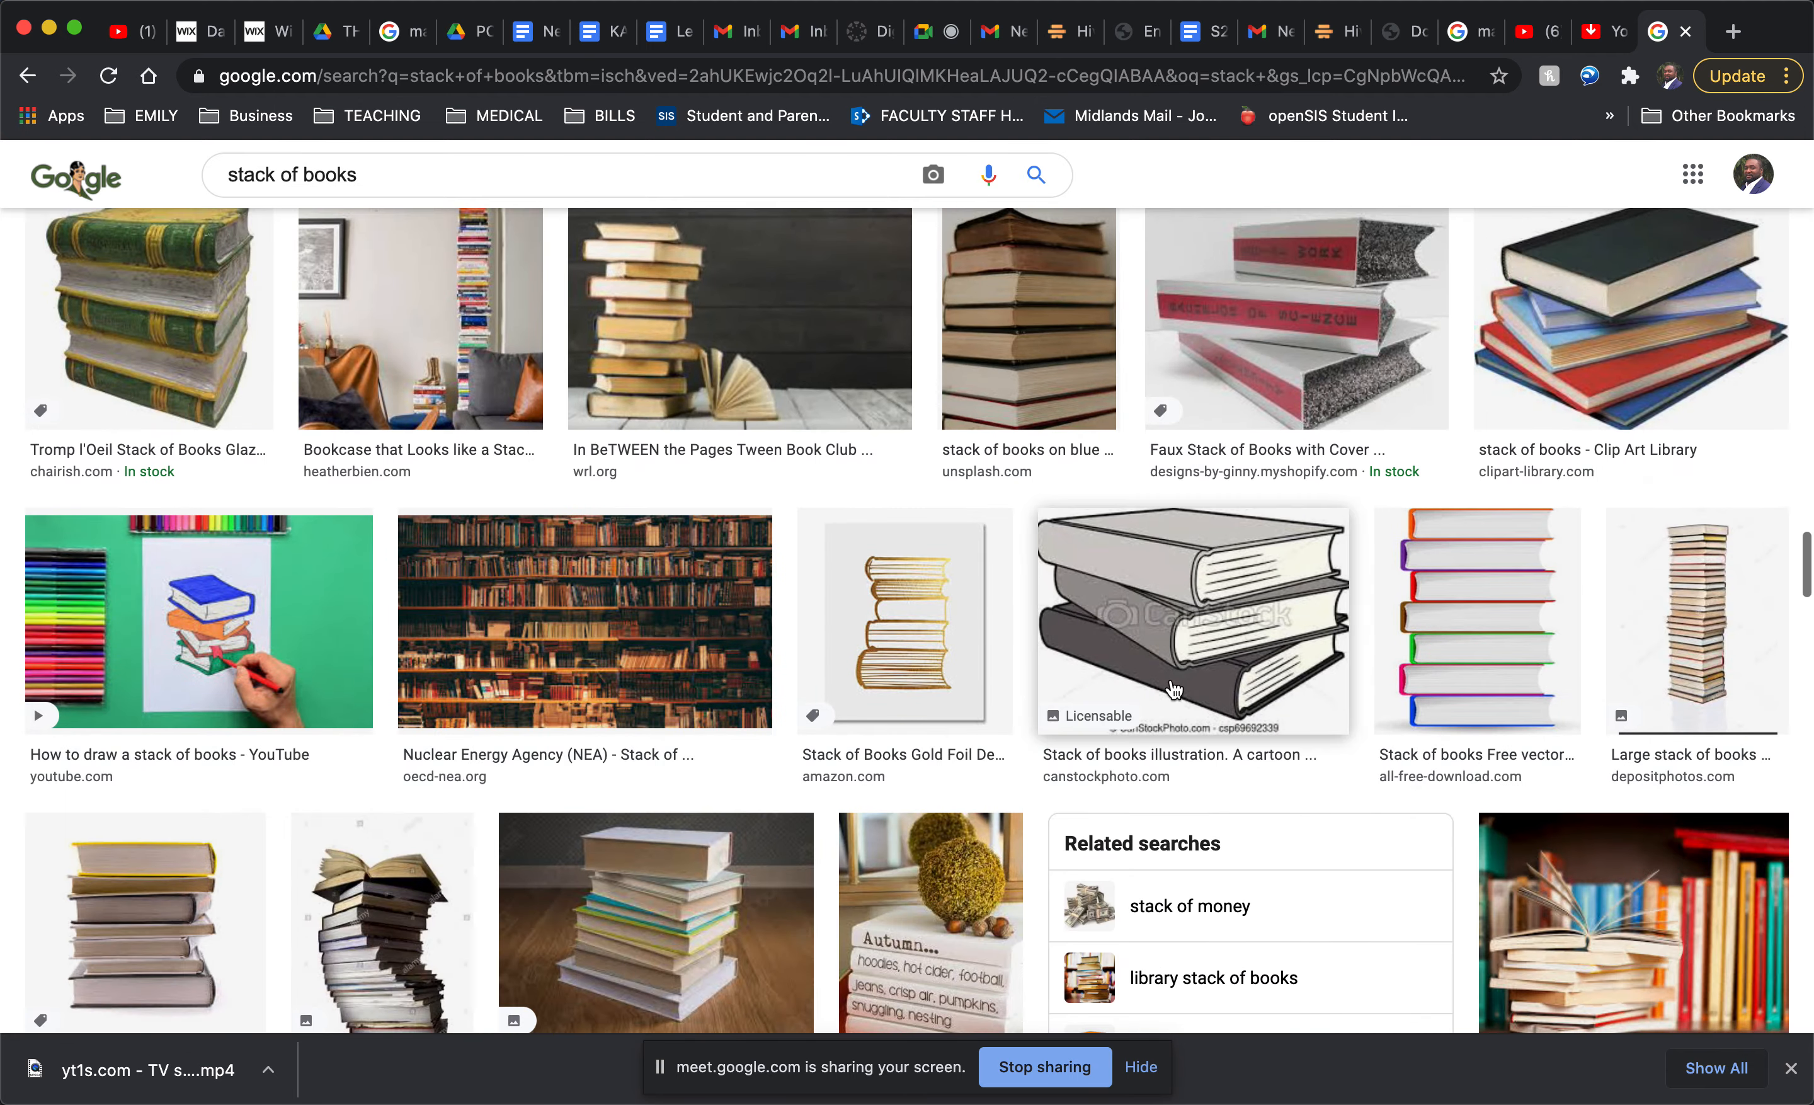
scroll(1174, 688, down, 15)
scroll(1172, 684, down, 15)
scroll(1173, 689, down, 10)
scroll(1174, 689, up, 15)
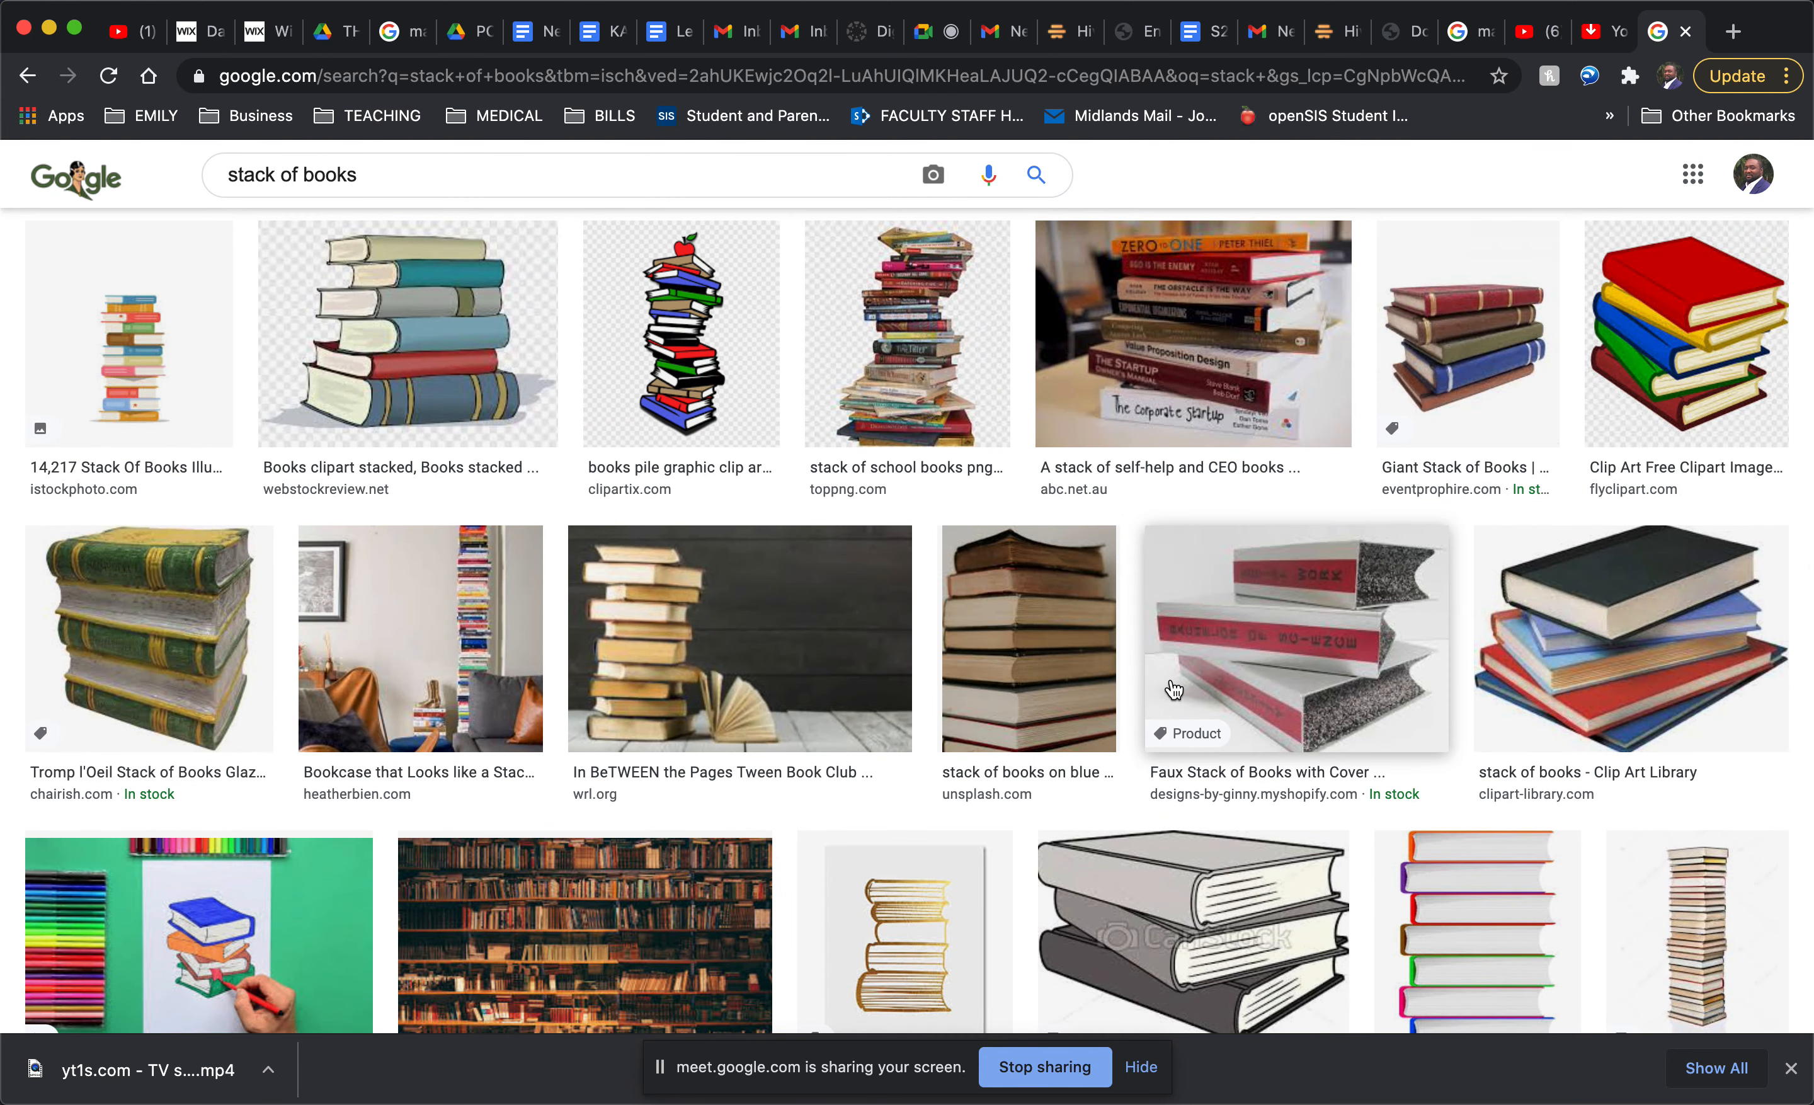
scroll(1174, 688, up, 3)
scroll(1174, 688, up, 7)
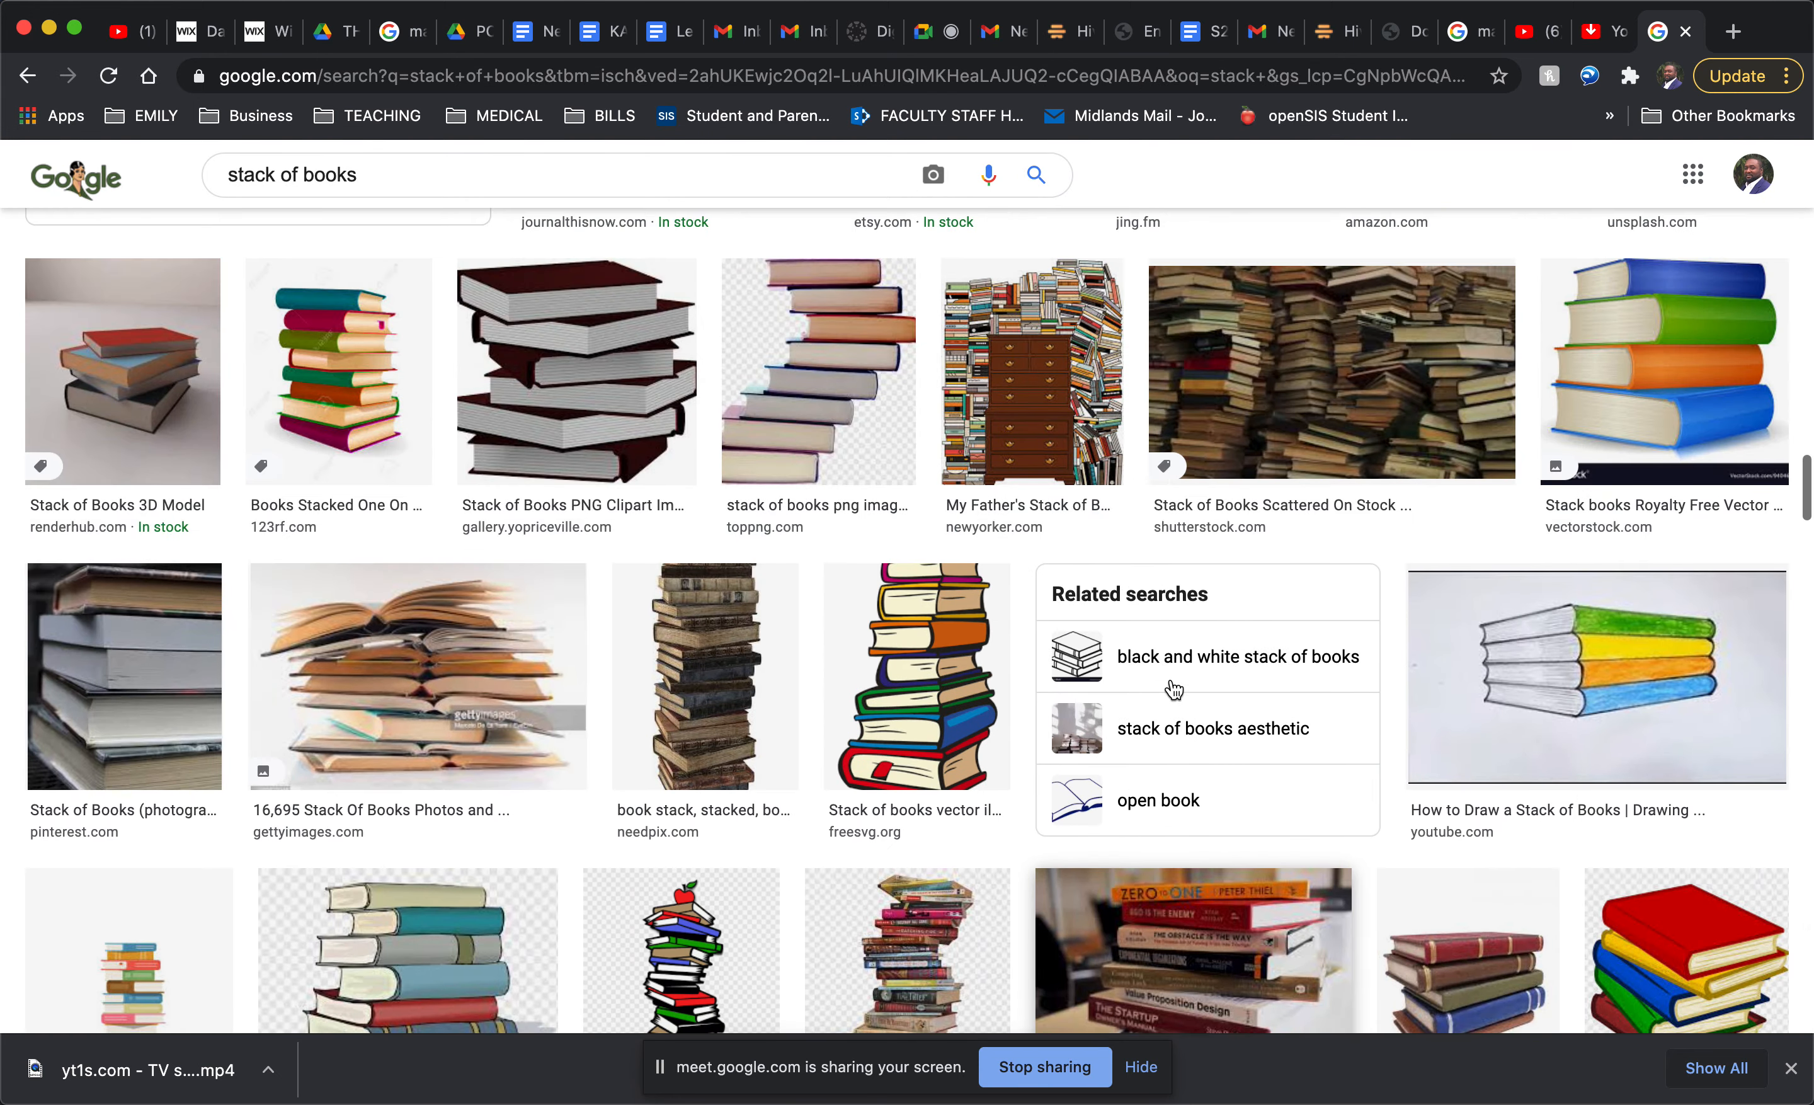
scroll(1237, 568, up, 10)
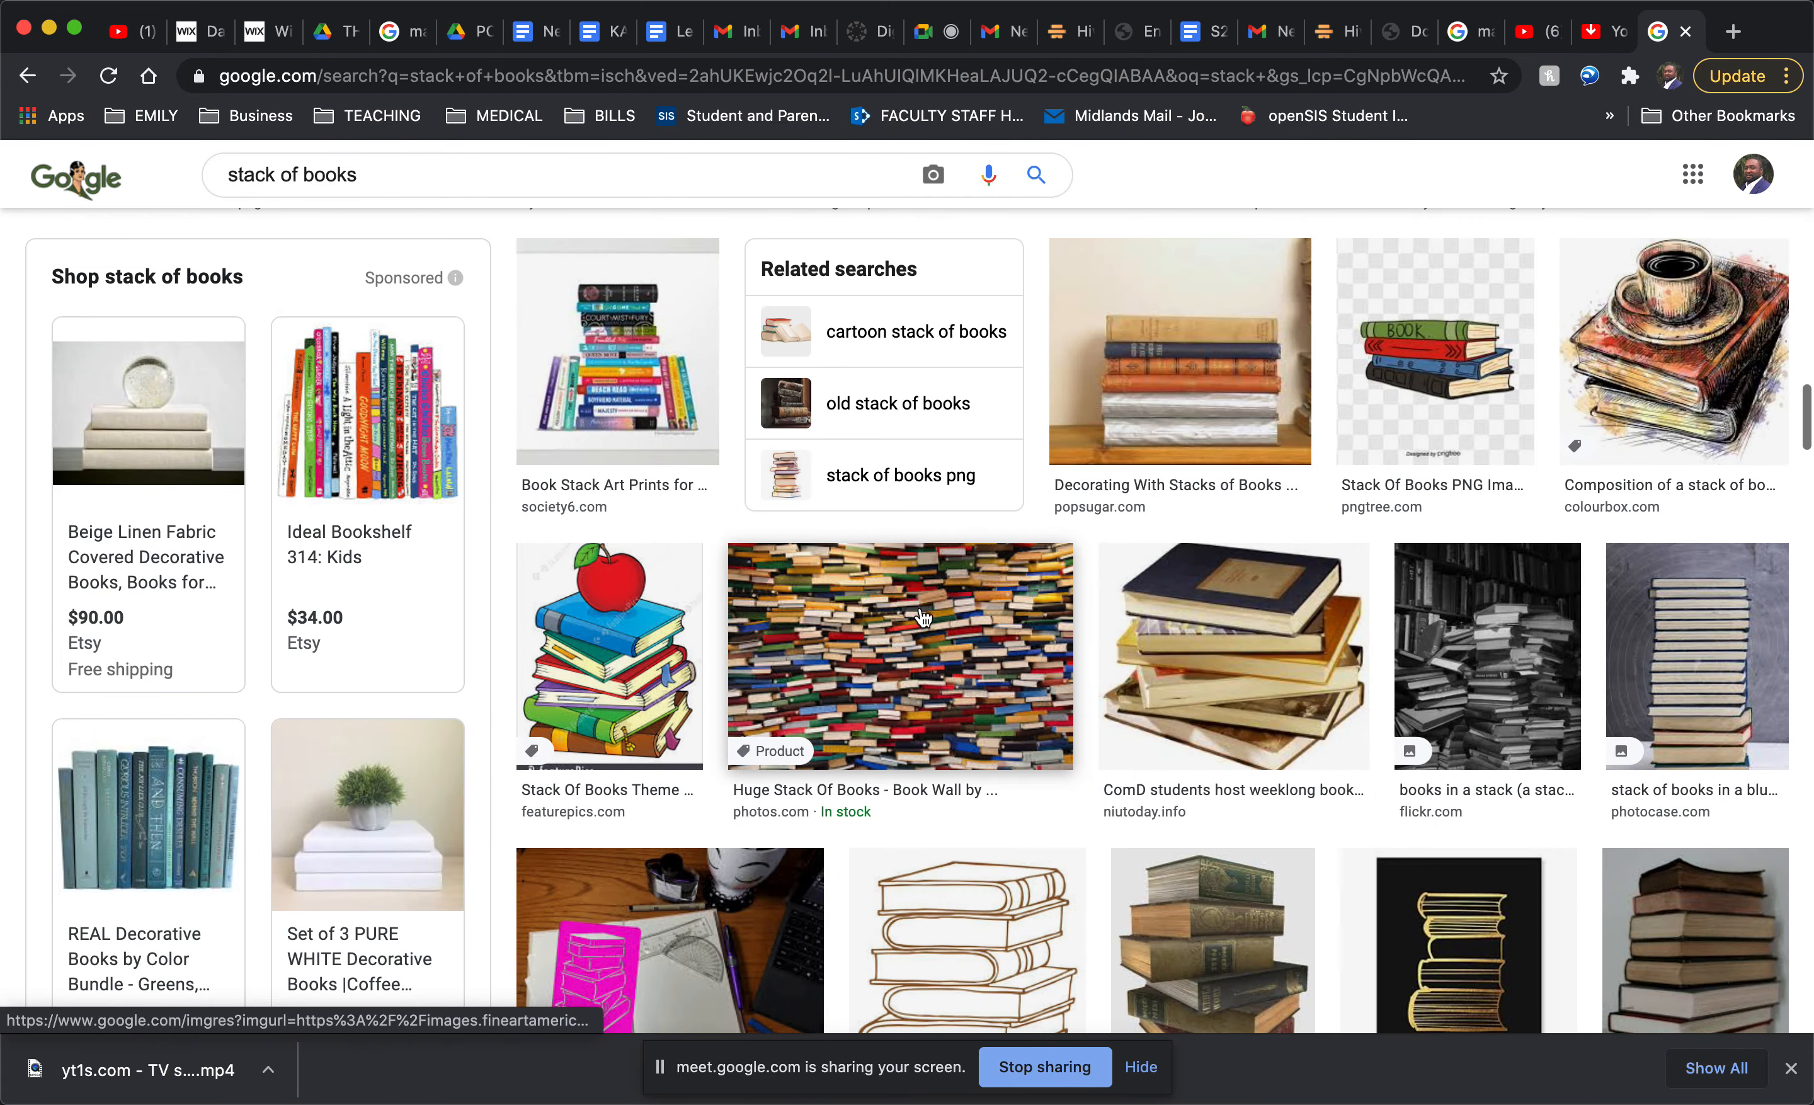
click(923, 618)
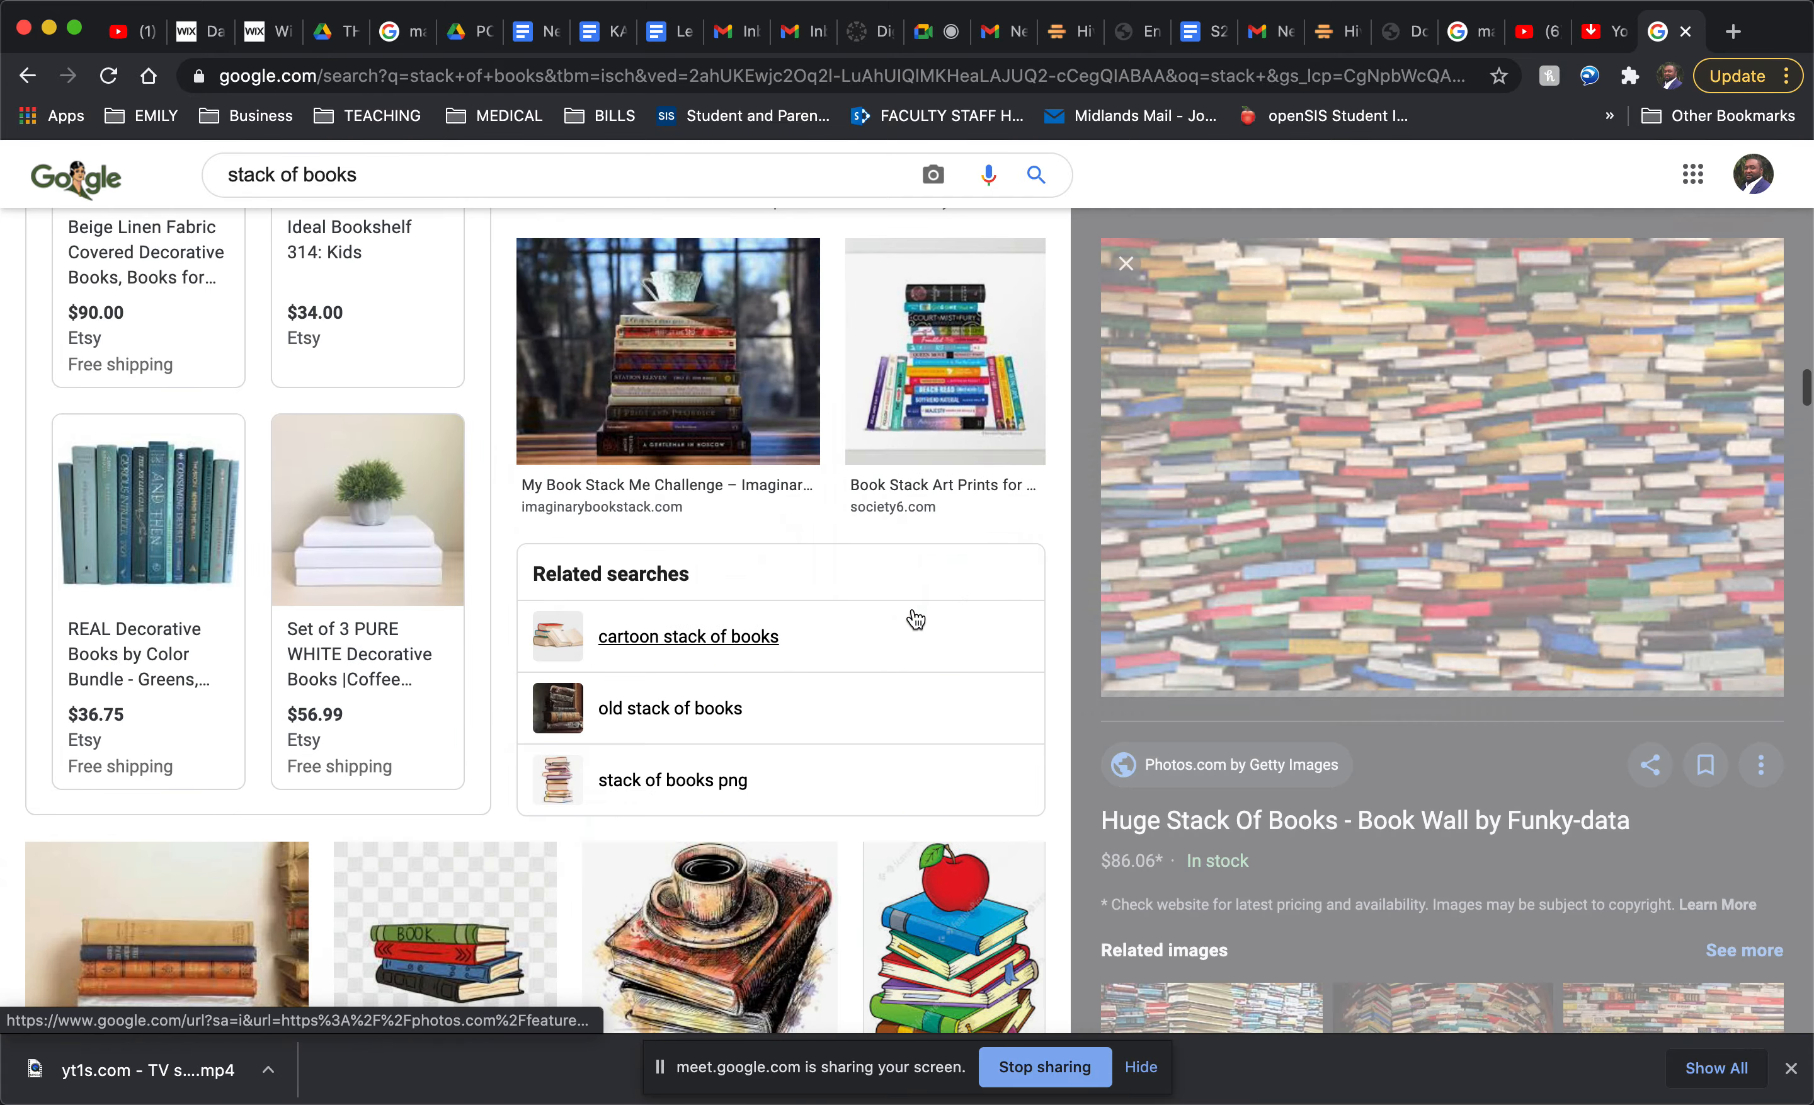
Step: Check the book wall photo's related images, then view its photos.com source page and close that page
scroll(1329, 576, down, 8)
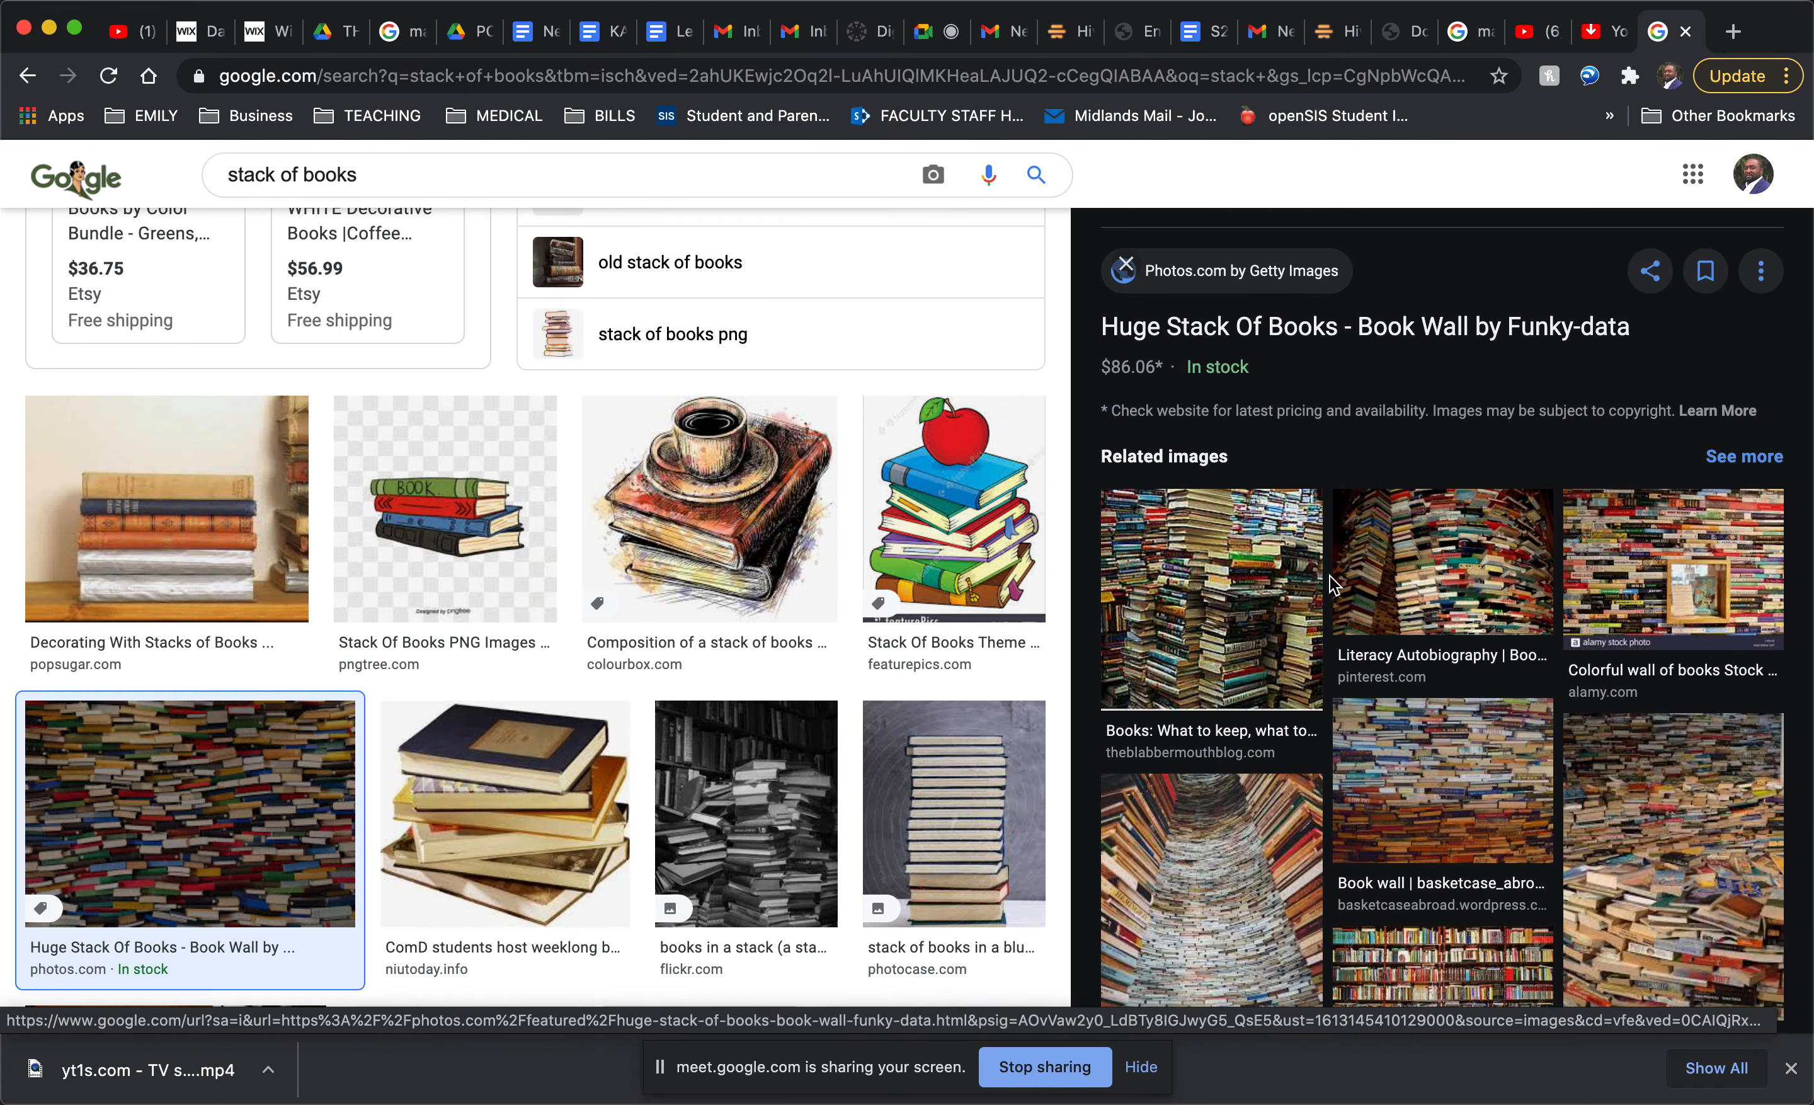
scroll(1329, 576, down, 5)
scroll(1330, 579, down, 1)
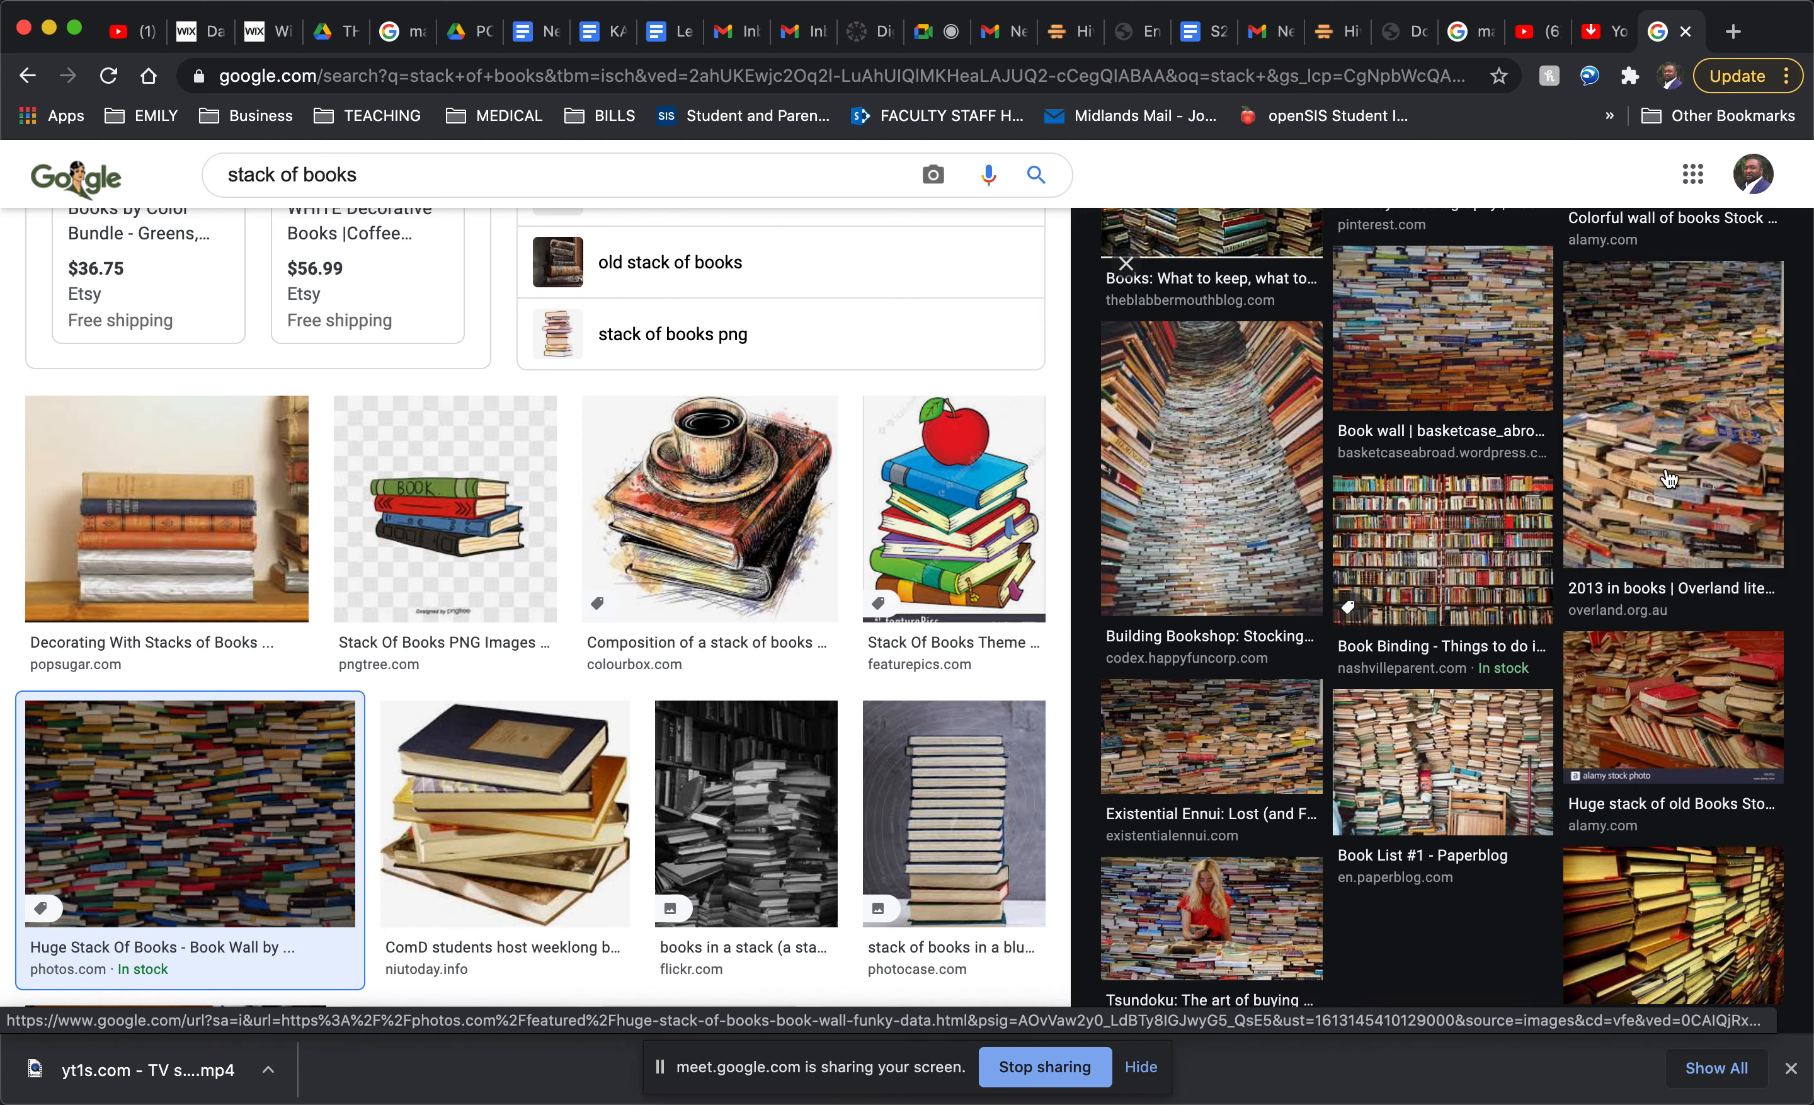
scroll(1628, 840, down, 2)
scroll(1628, 840, up, 5)
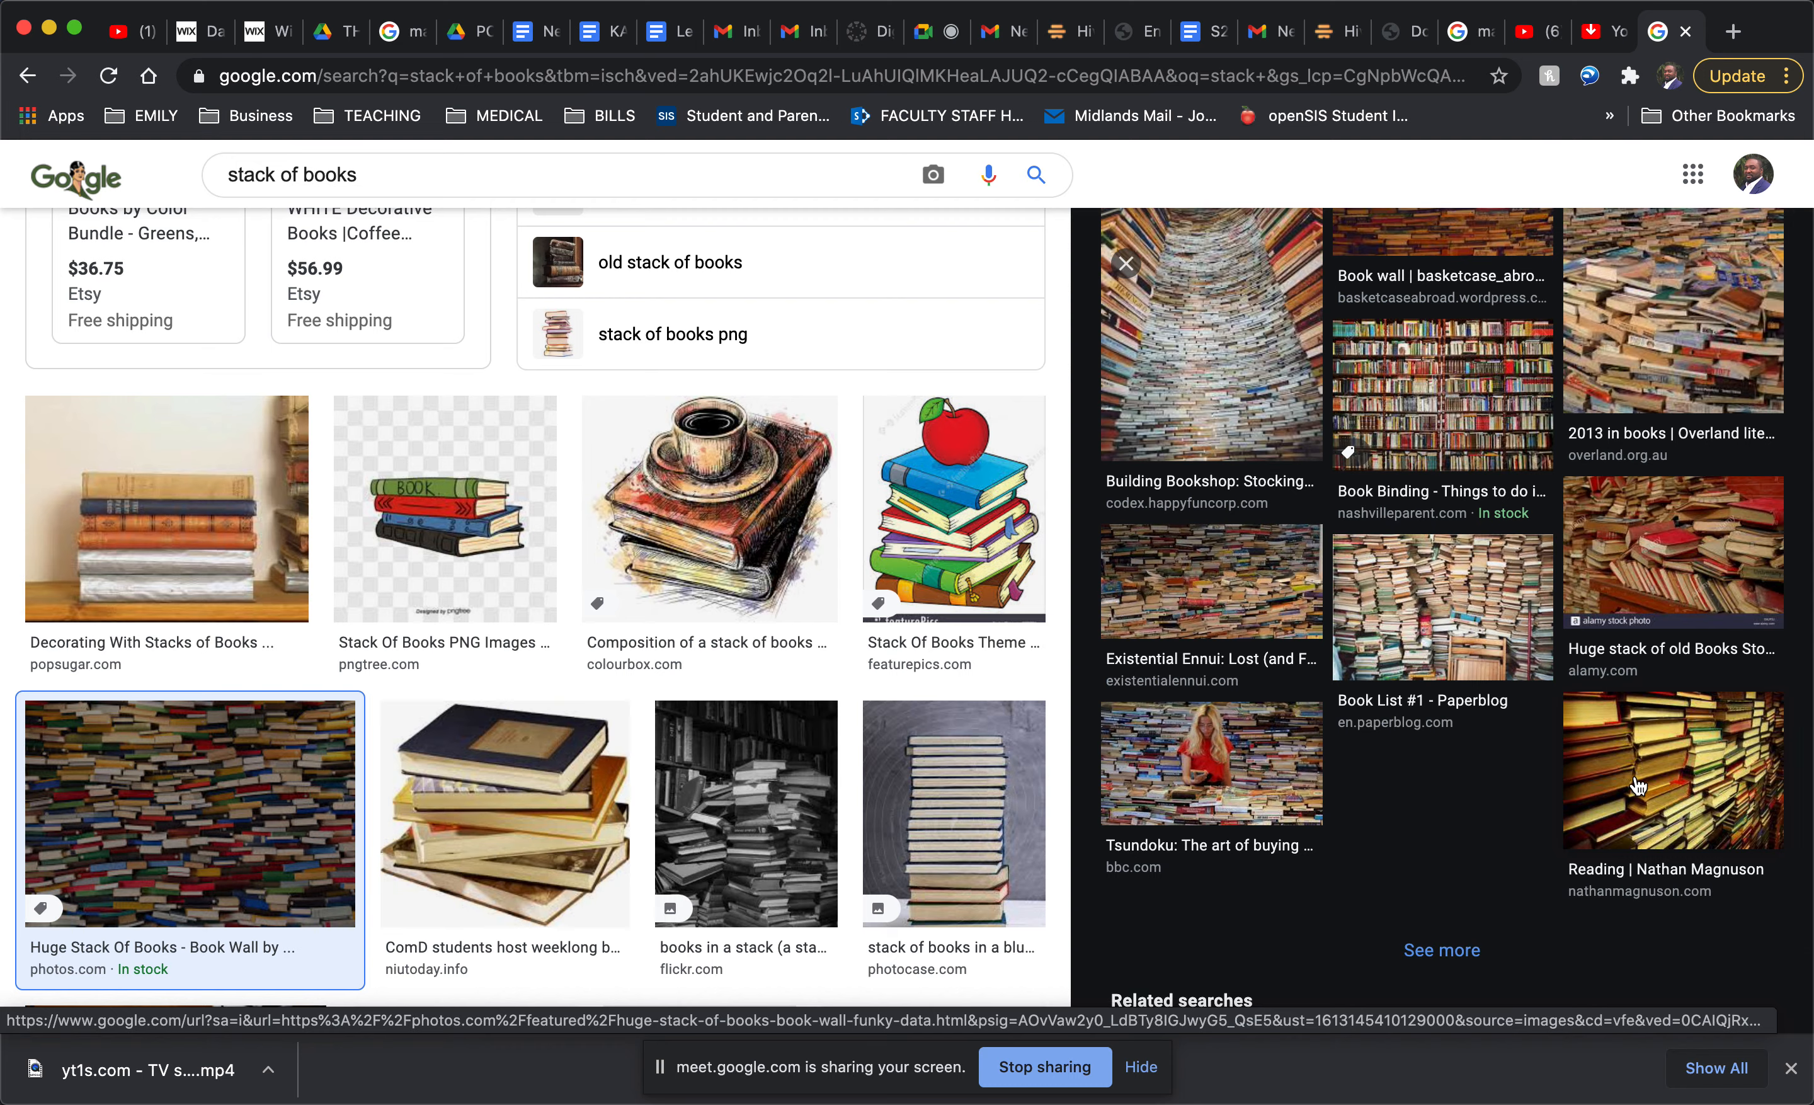
scroll(1510, 521, up, 7)
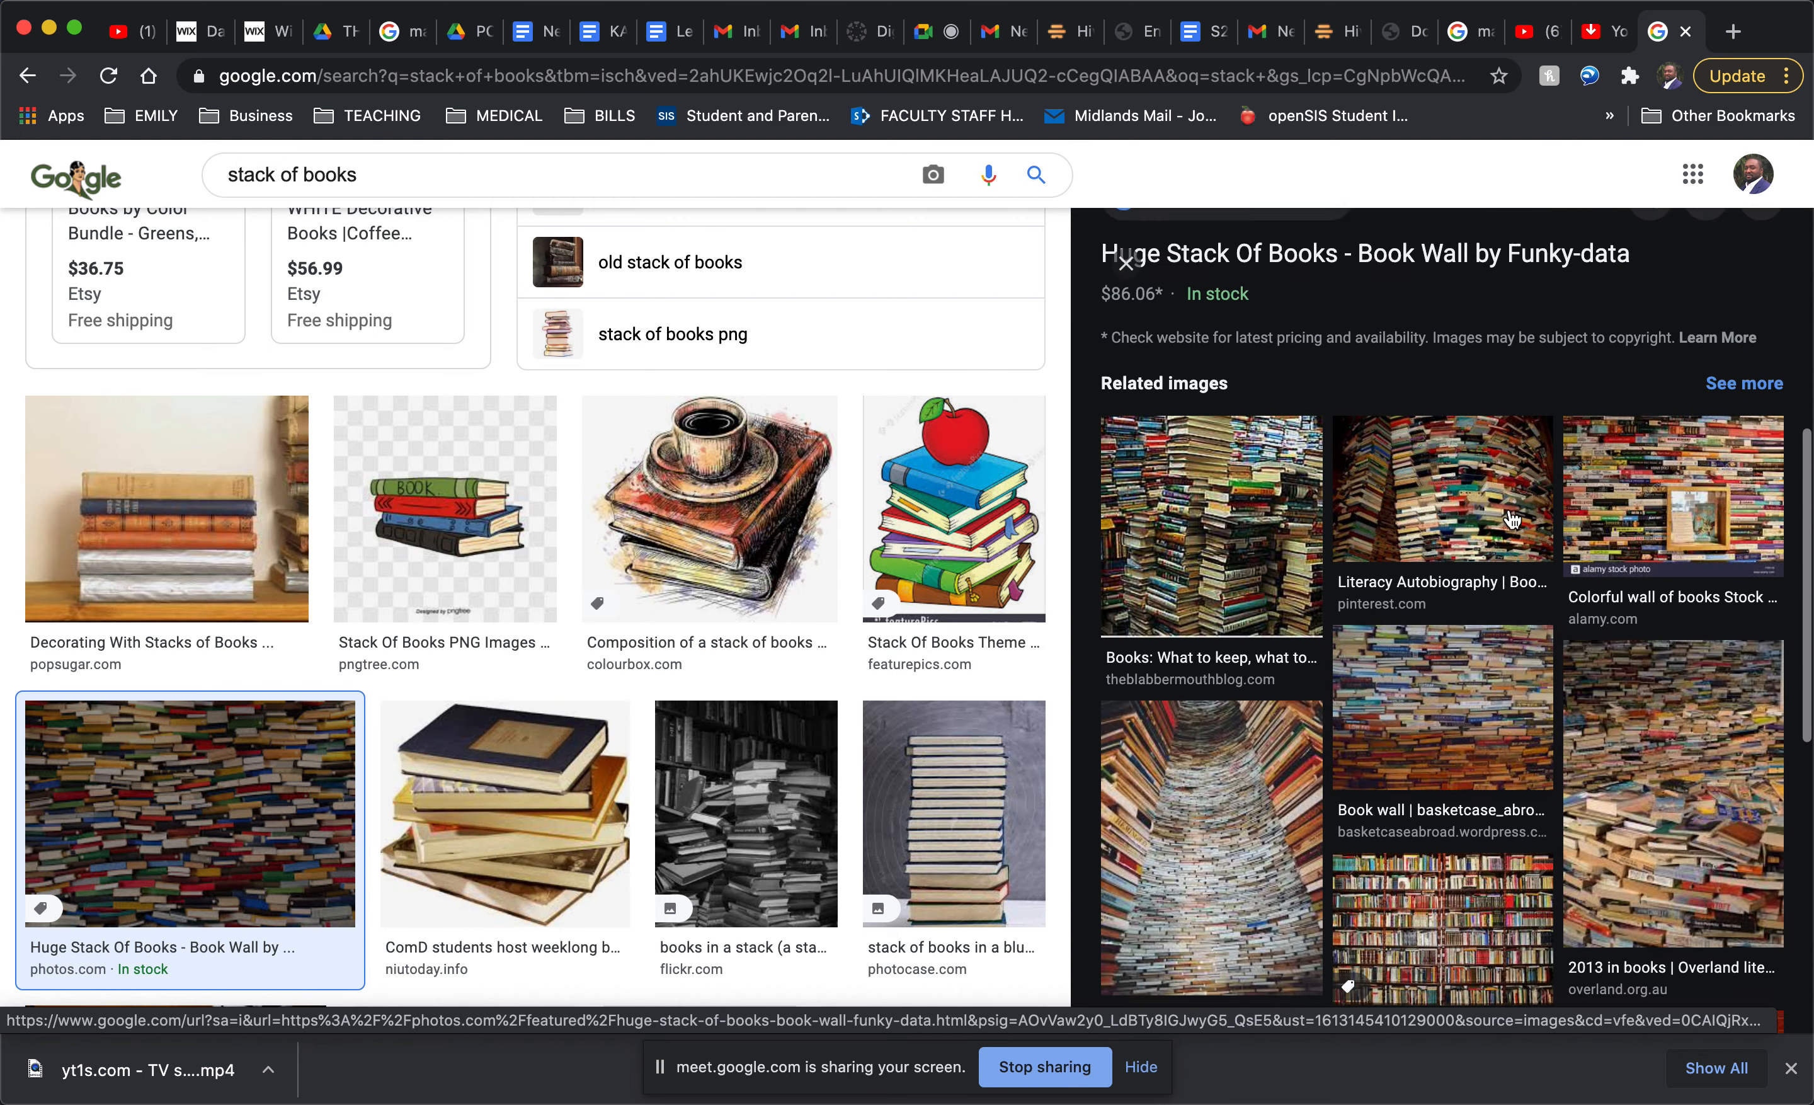
click(1495, 438)
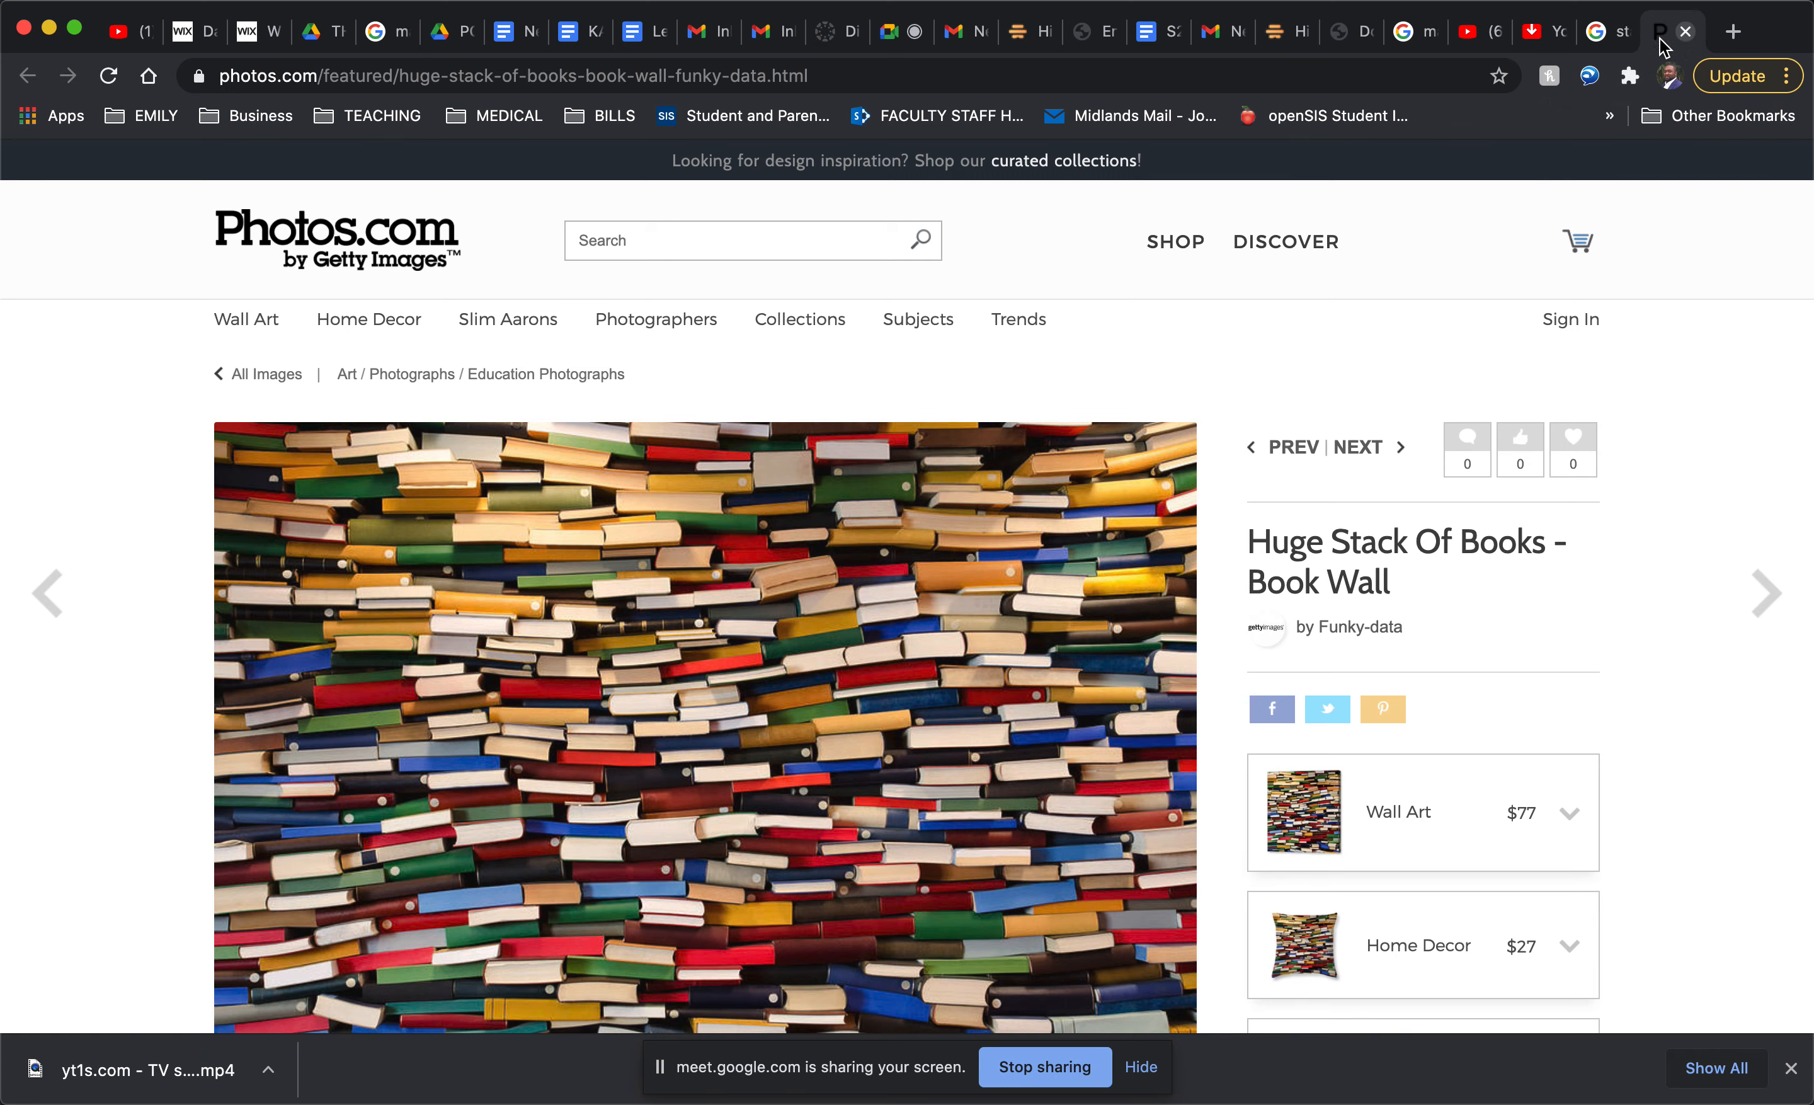
click(1686, 32)
Step: Preview the "Book List #1 - Paperblog" image among the book wall photo's related images
scroll(1399, 566, down, 7)
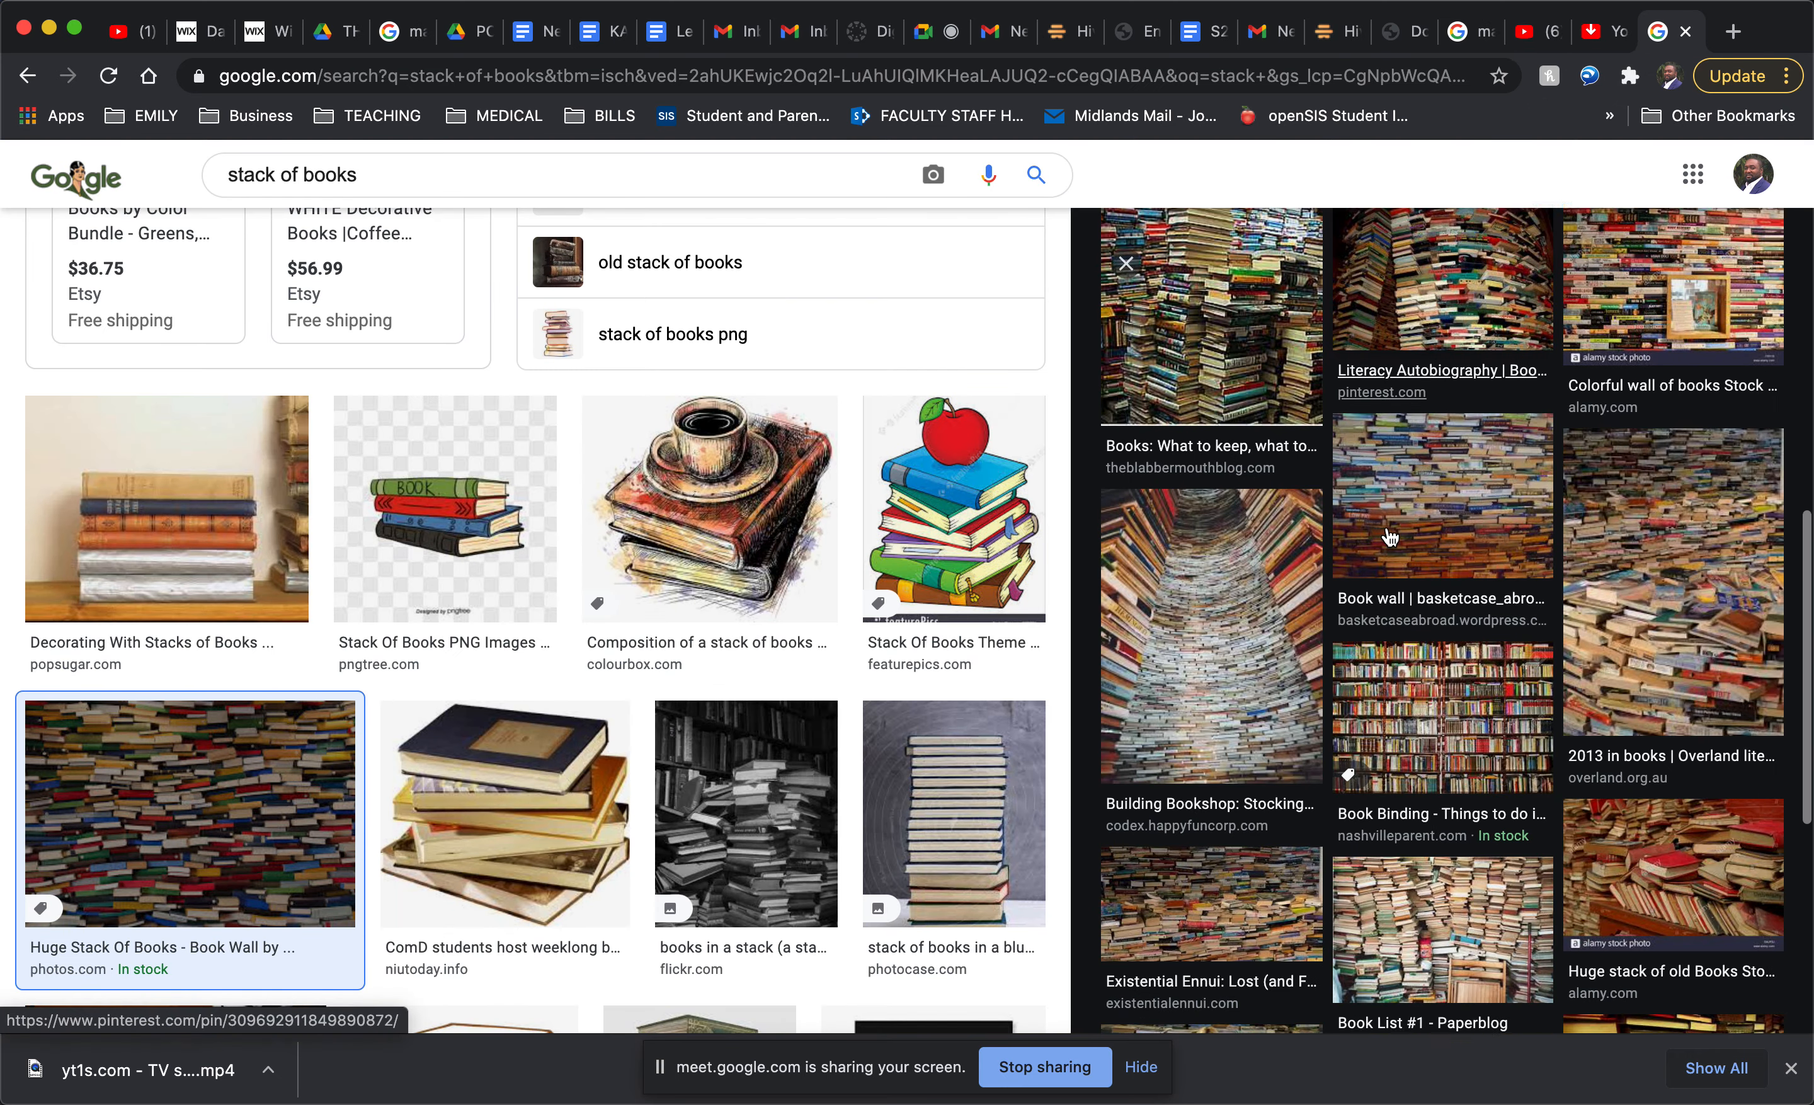
scroll(1451, 674, down, 1)
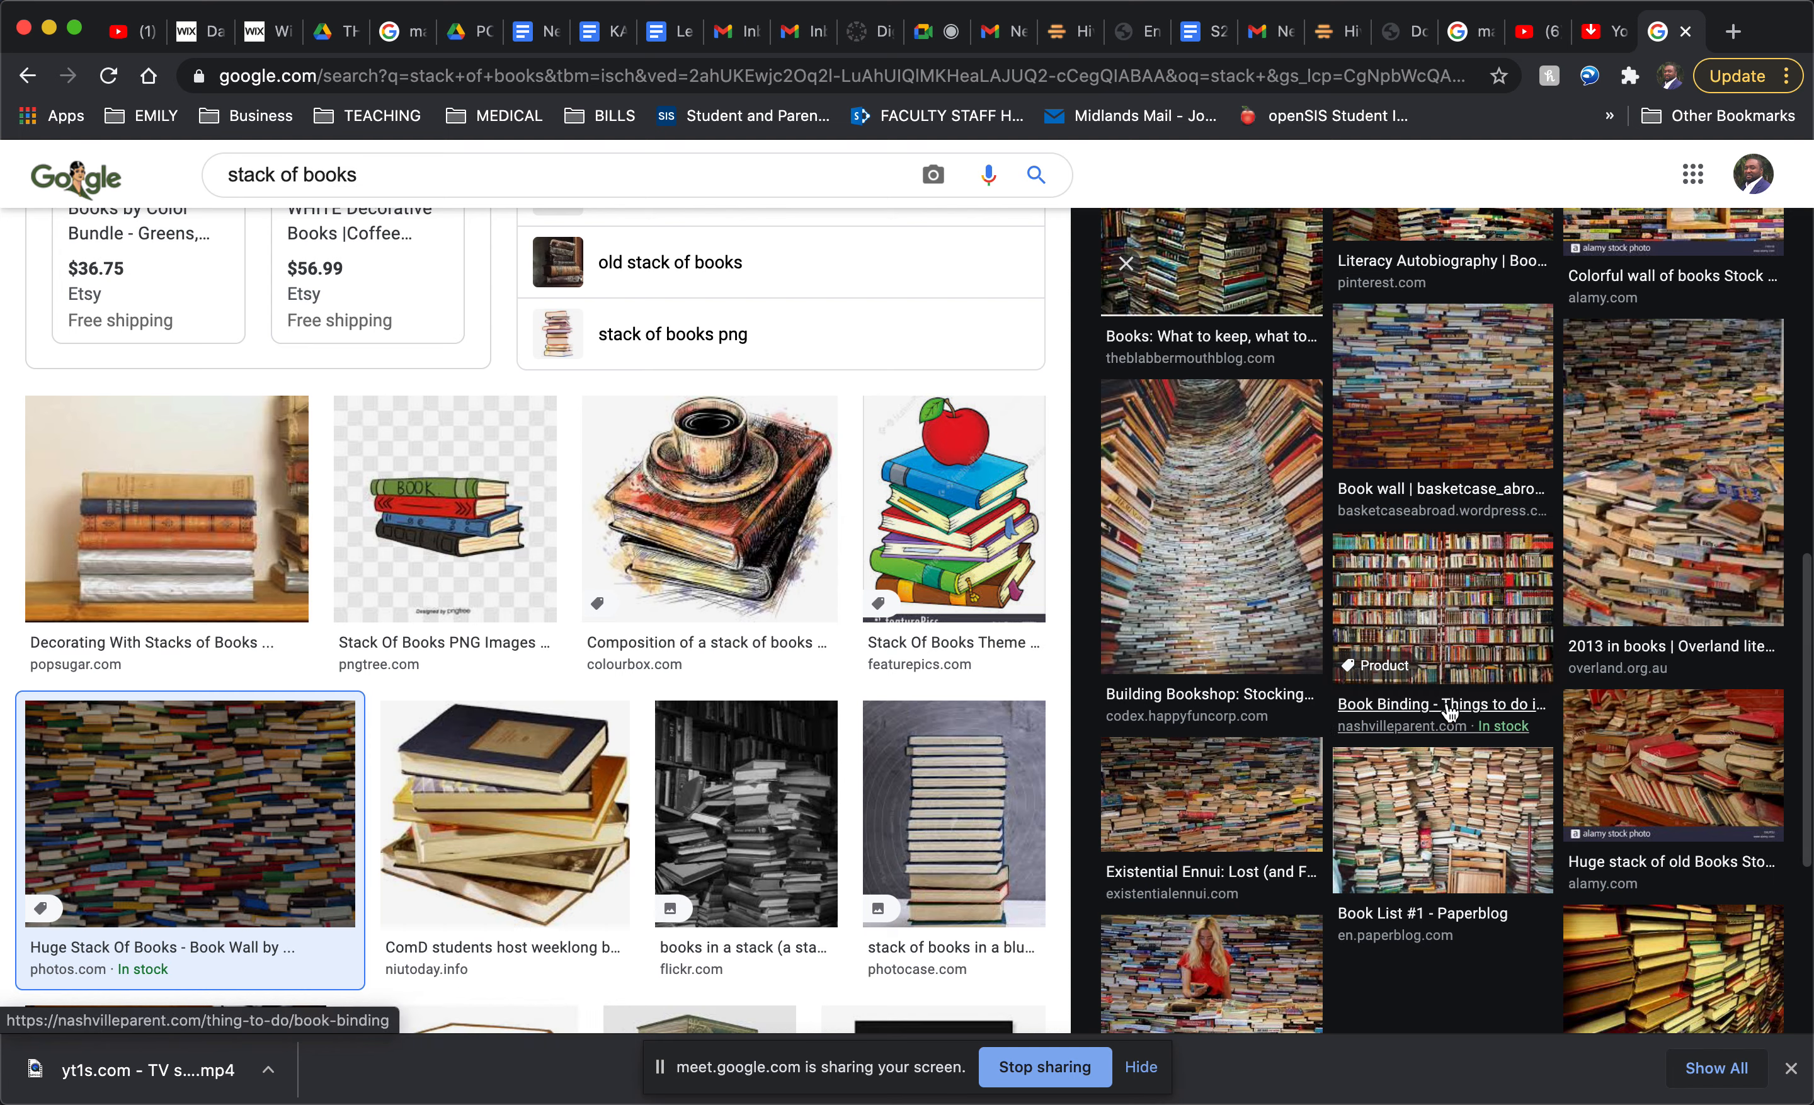
click(1392, 804)
Step: Preview the bookpeopleblog.com "Weekend Reading – BookPeople" image from the related images of the Paperblog photo
scroll(1447, 617, down, 4)
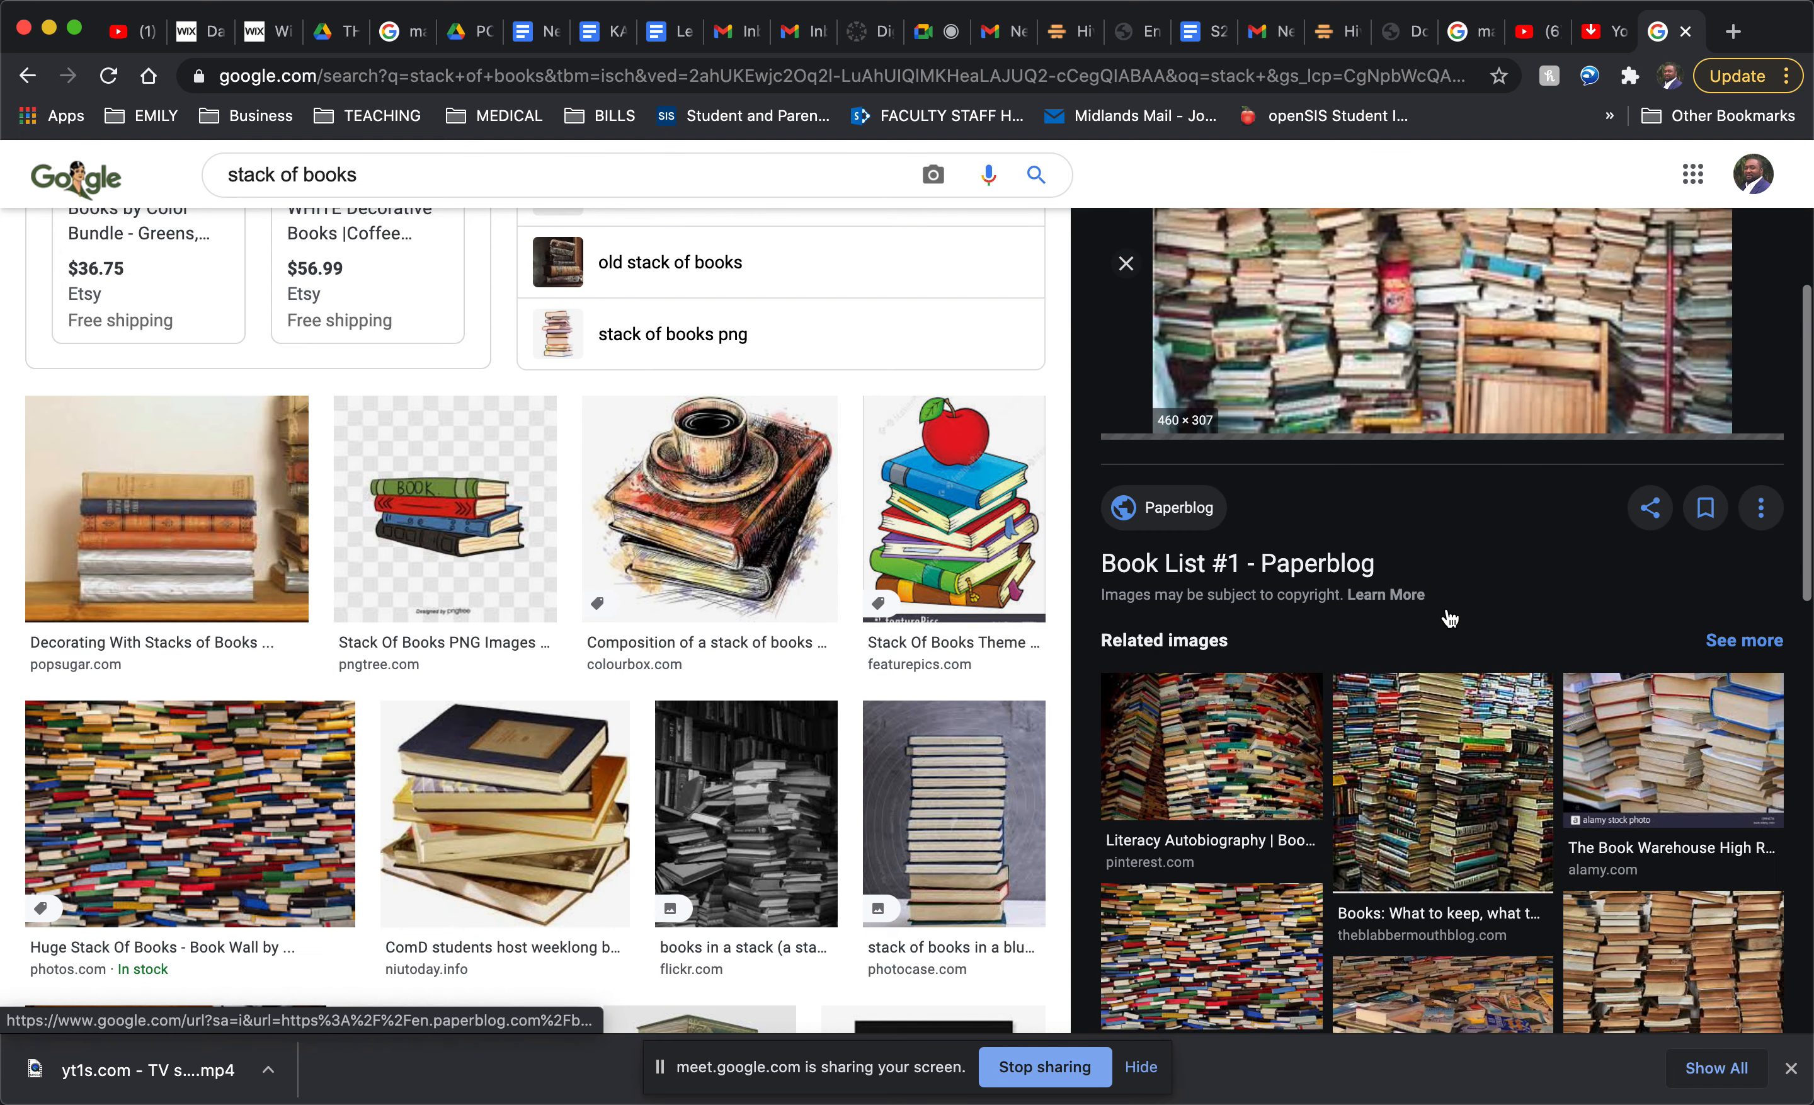
scroll(1449, 618, down, 6)
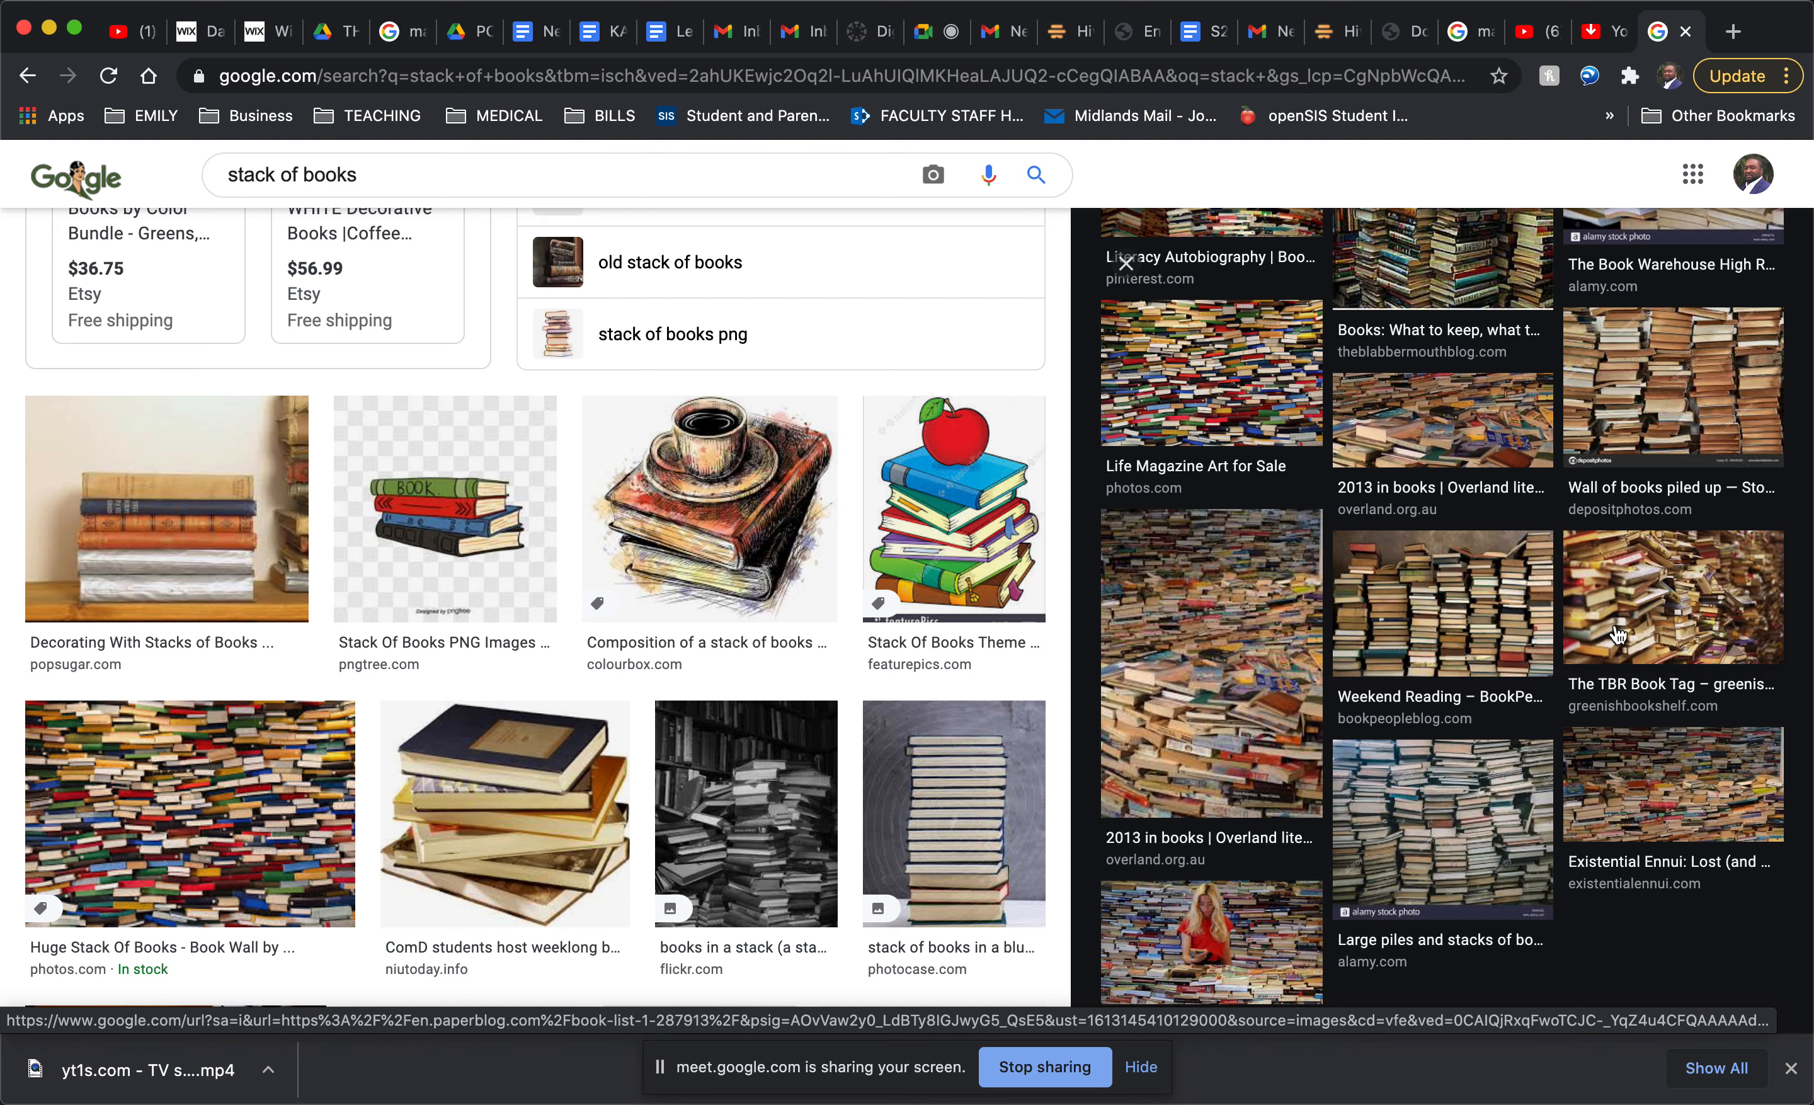
click(1462, 629)
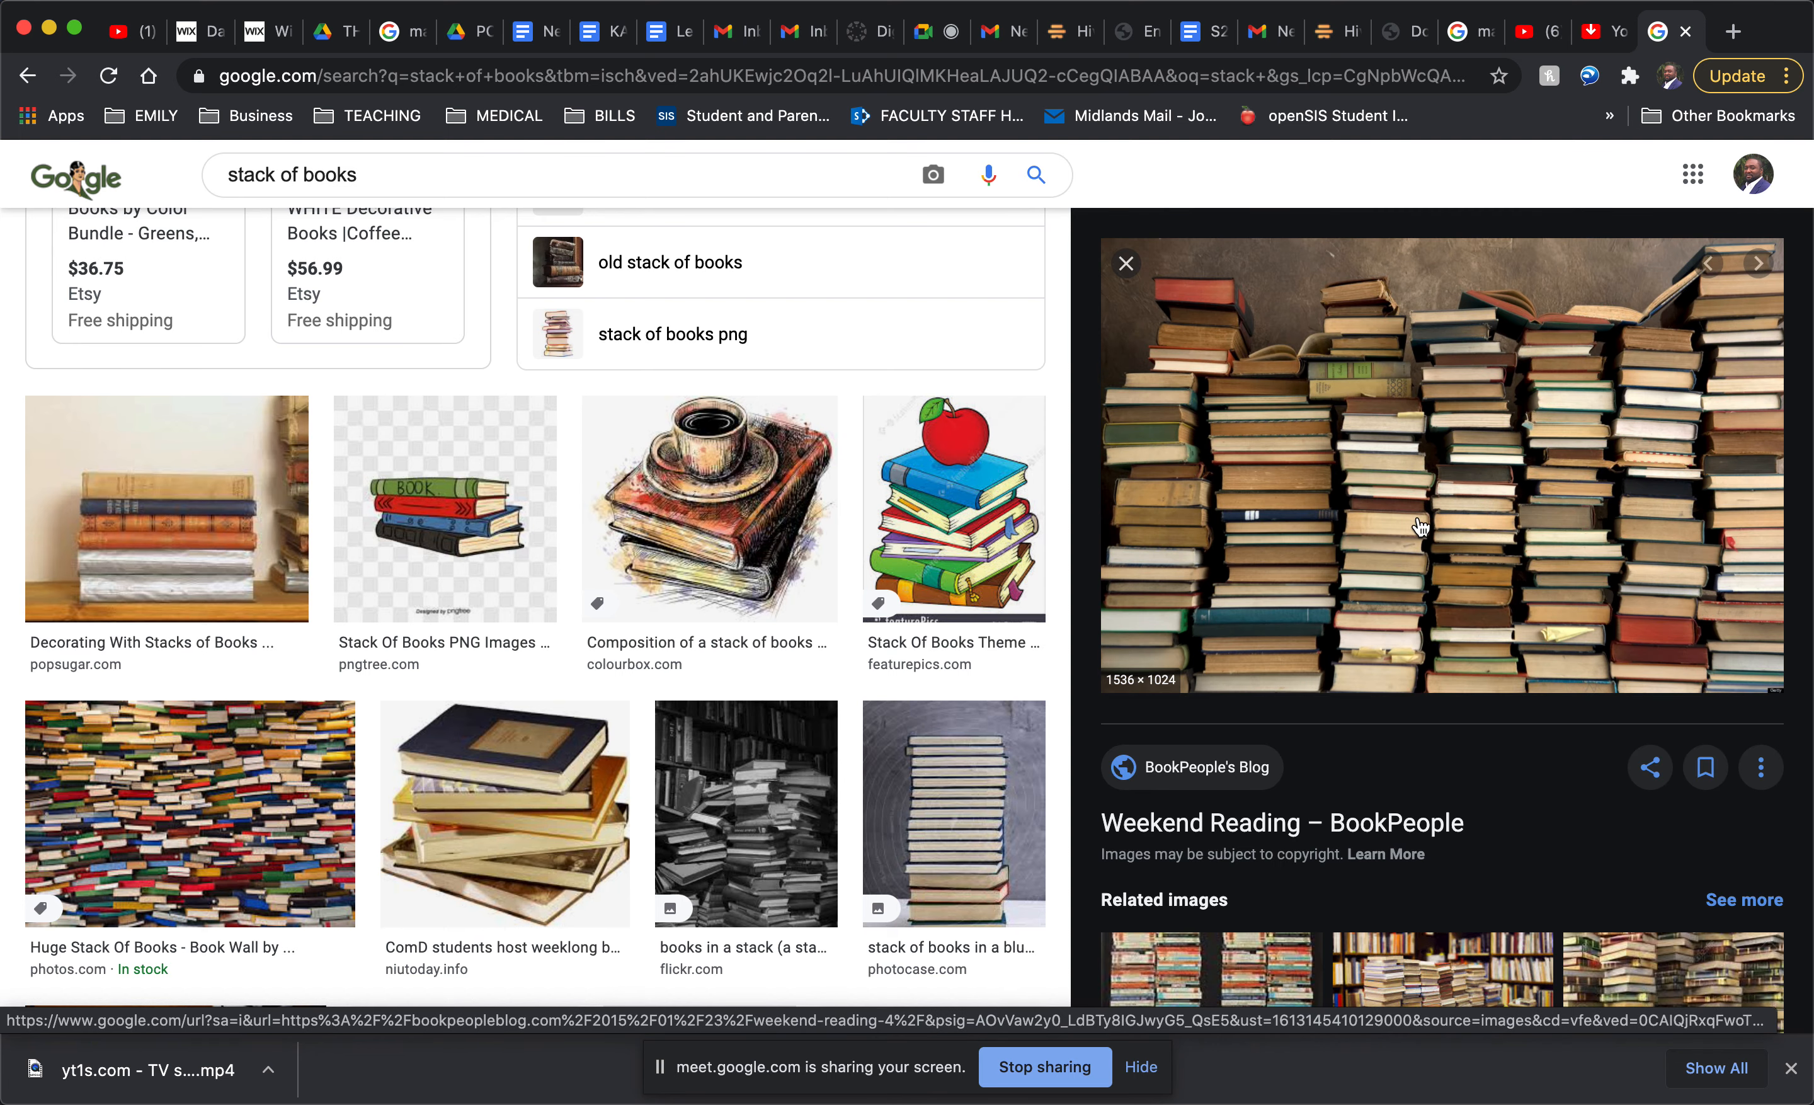
Step: Check the images related to the BookPeople photo, view its source blog page and close that page
scroll(1421, 527, down, 6)
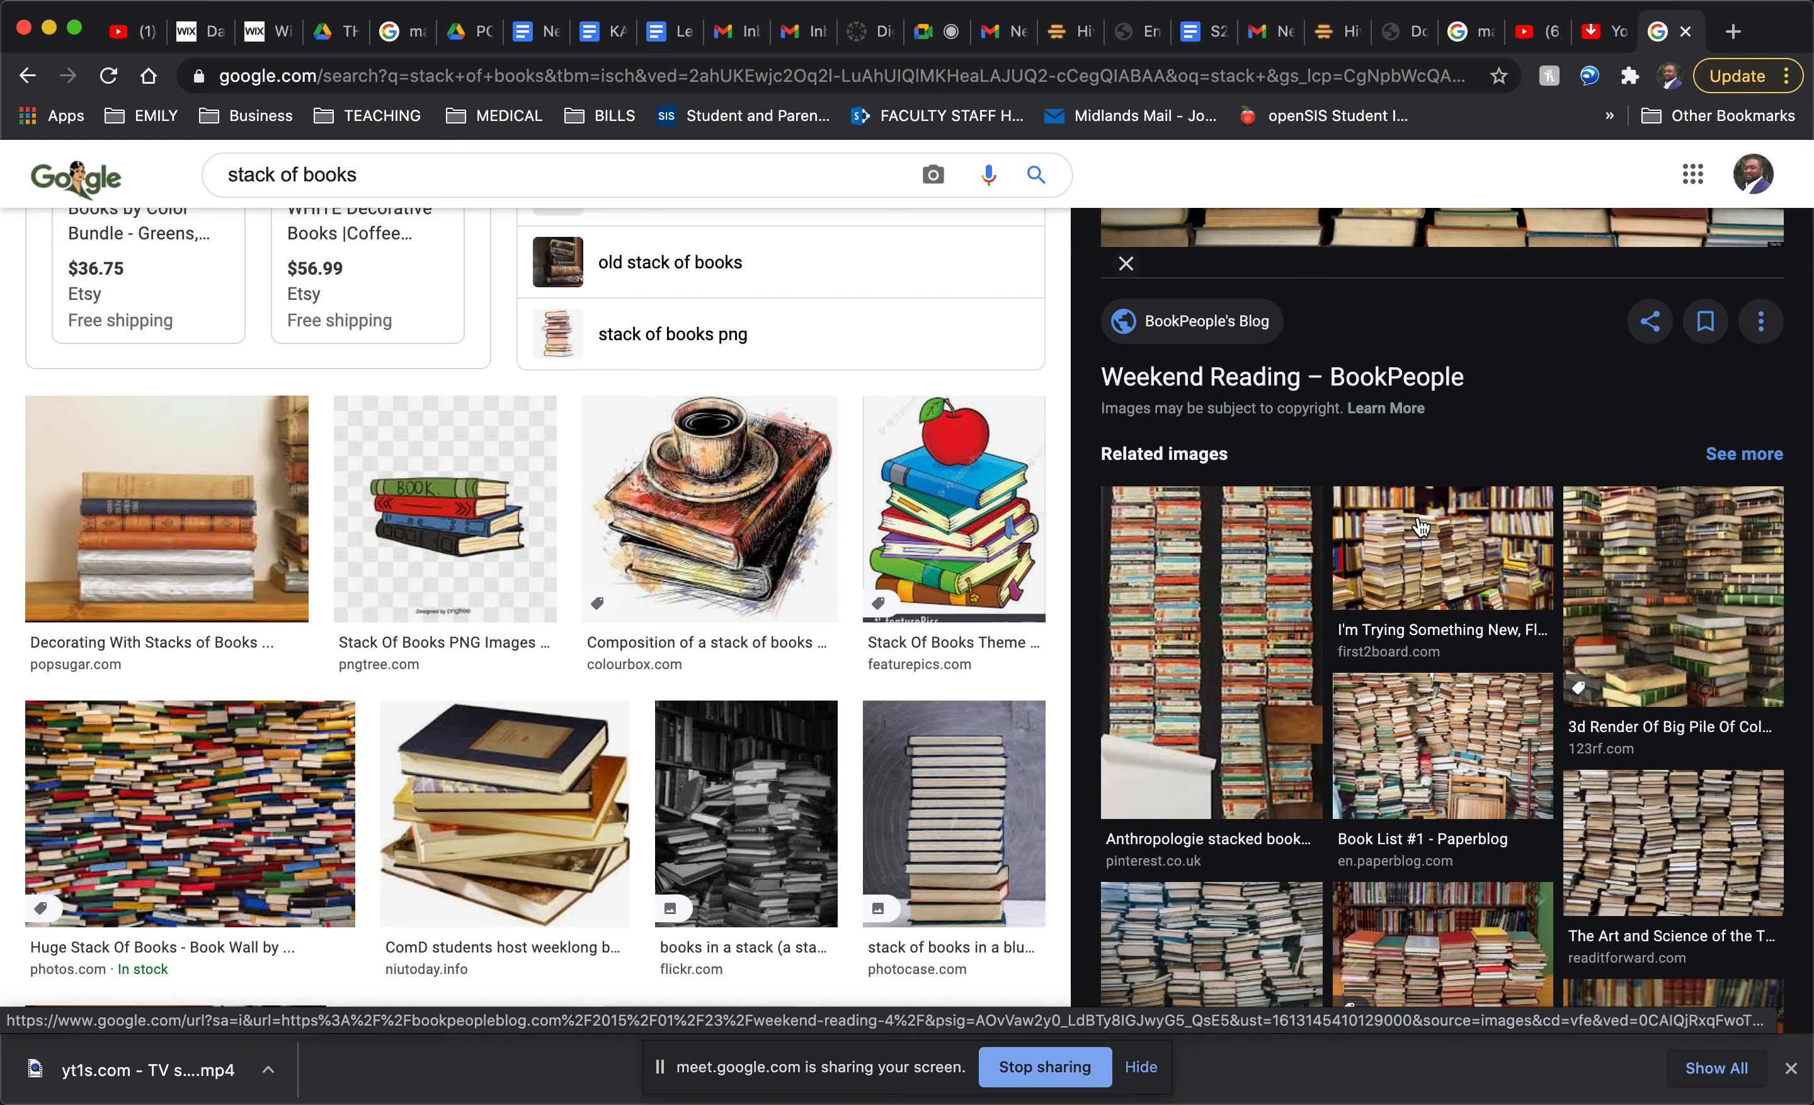
scroll(1421, 527, down, 3)
scroll(1421, 526, up, 8)
scroll(1421, 526, up, 2)
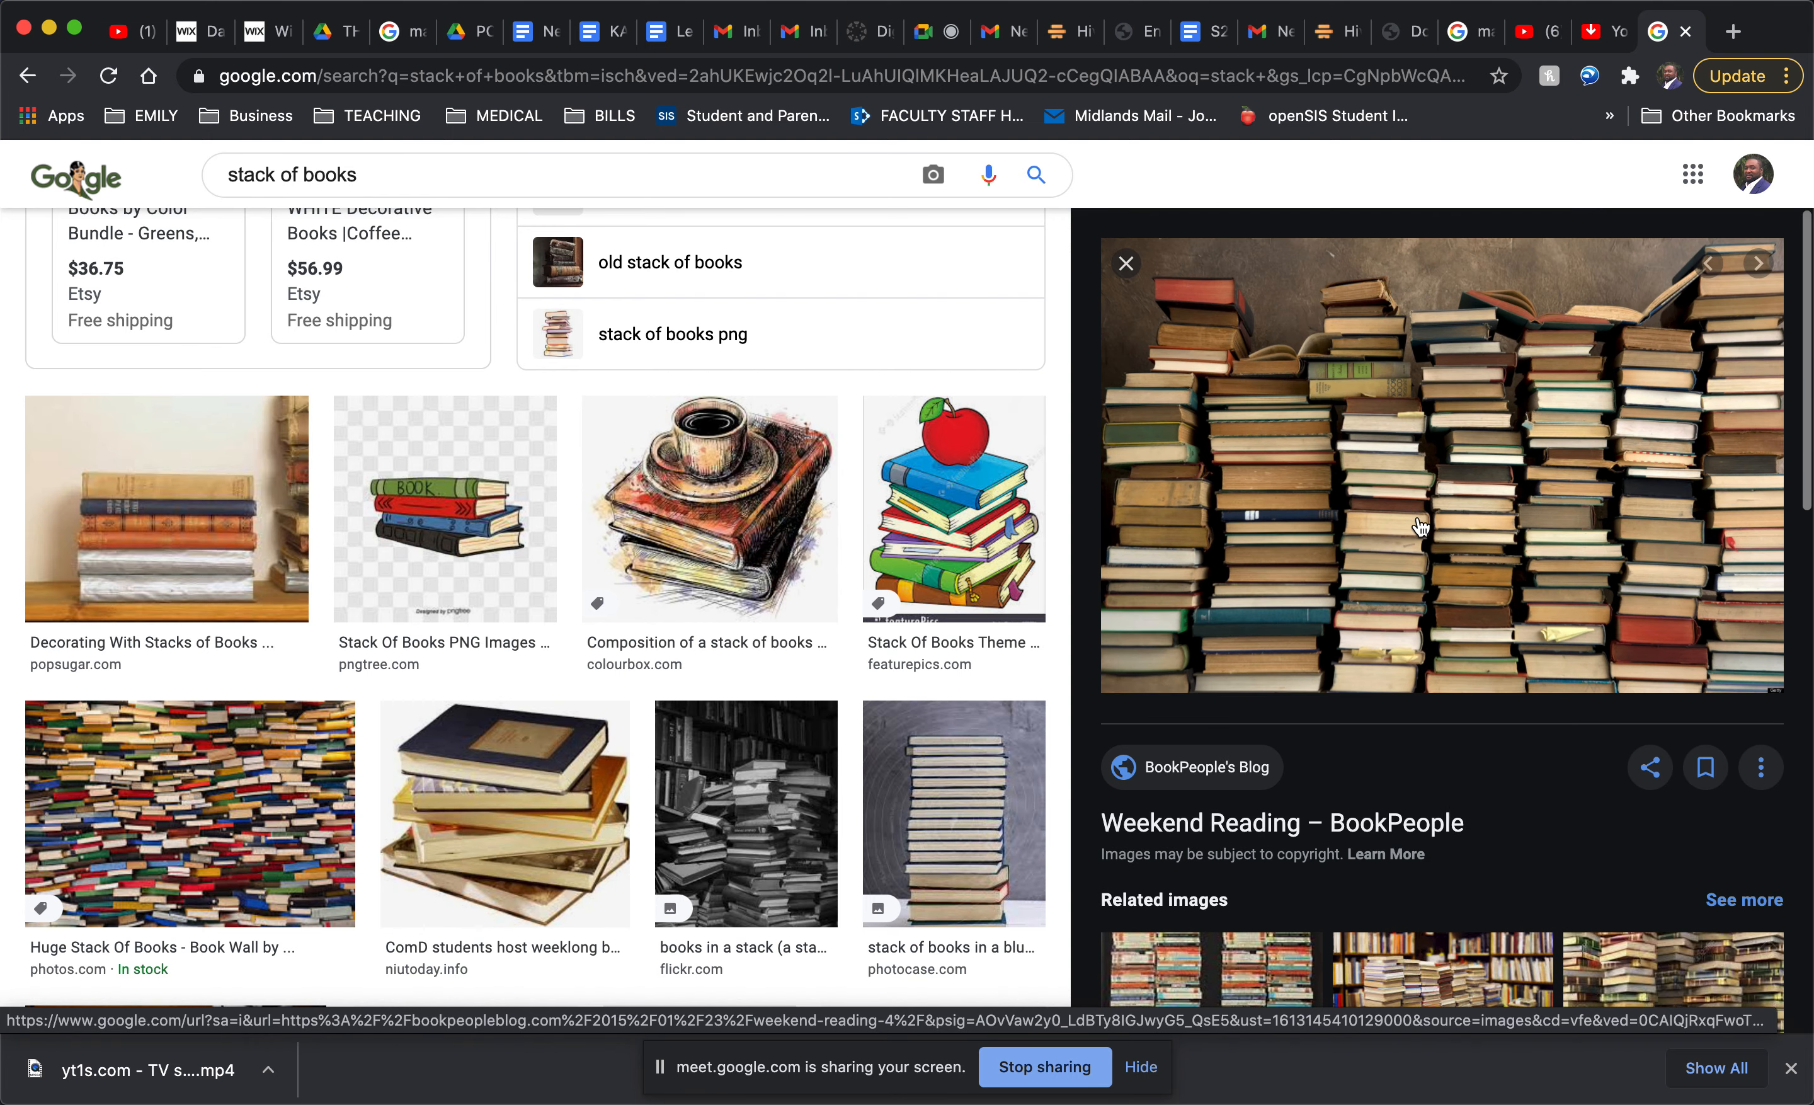
click(1442, 466)
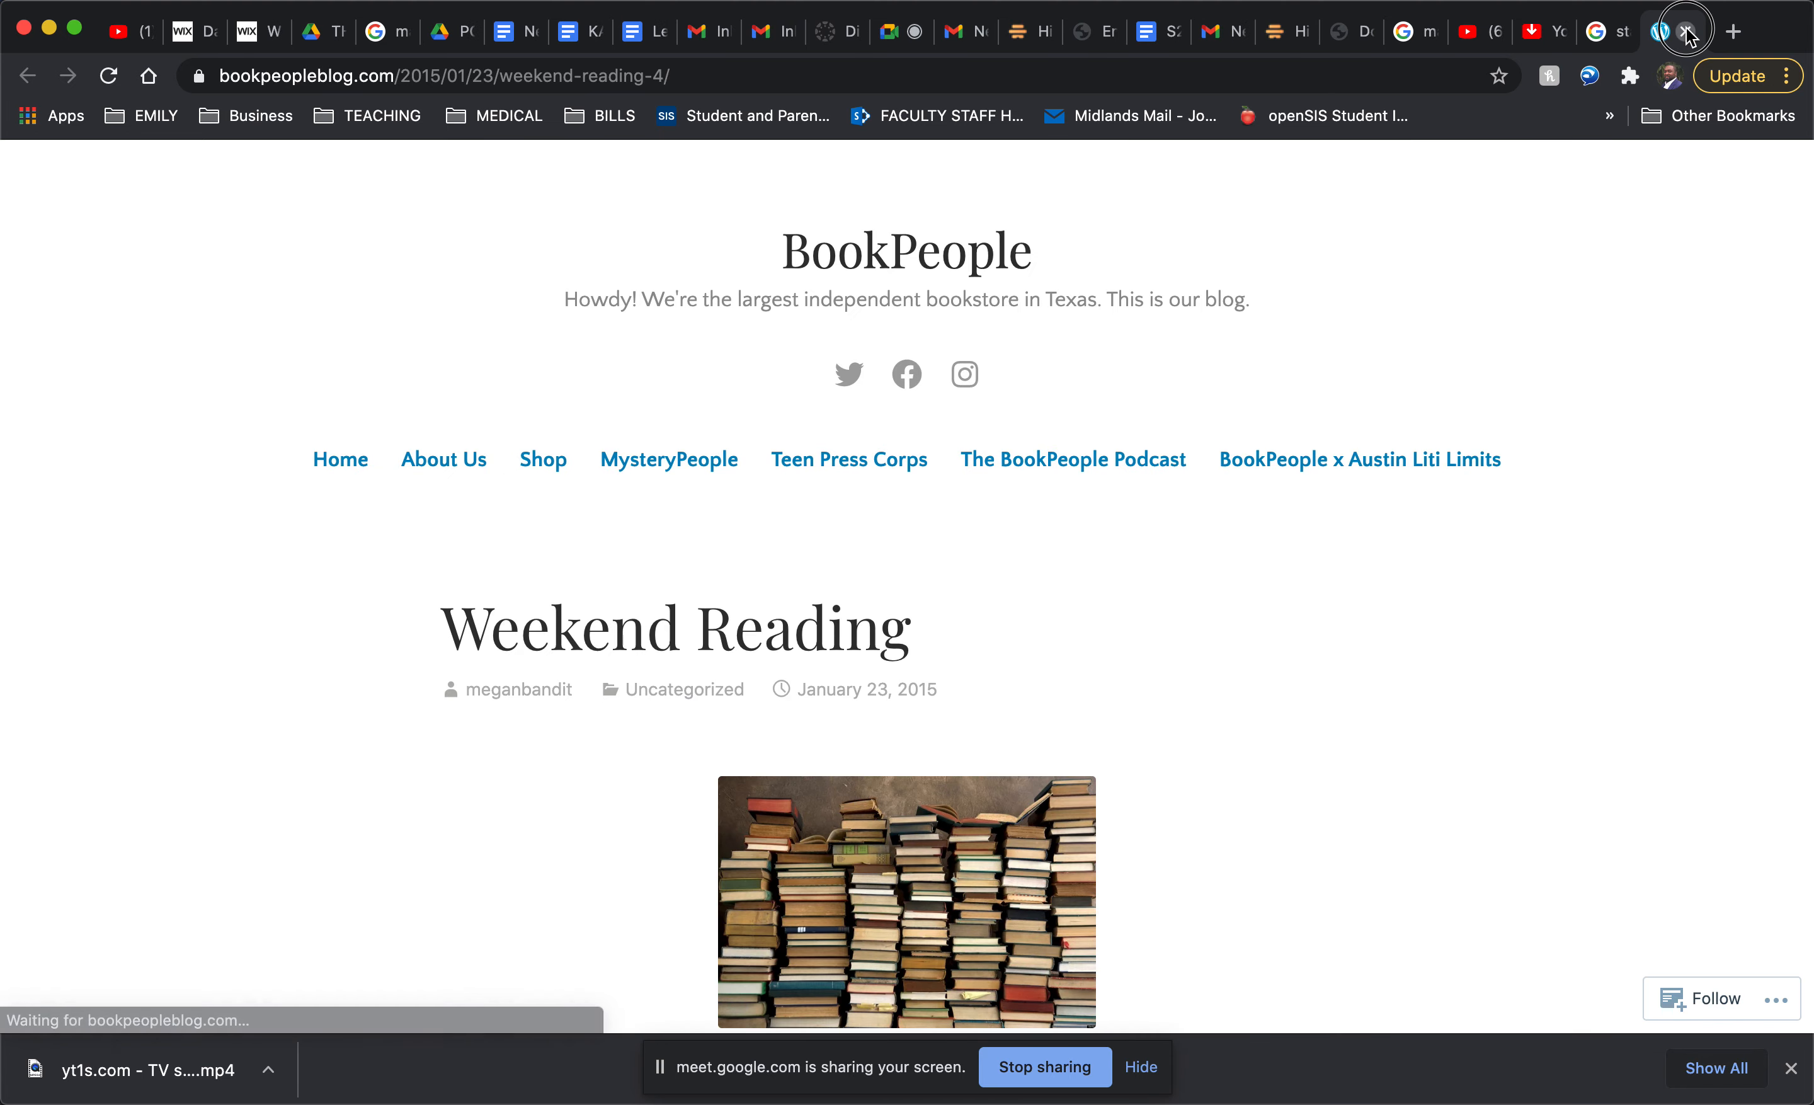
click(1687, 31)
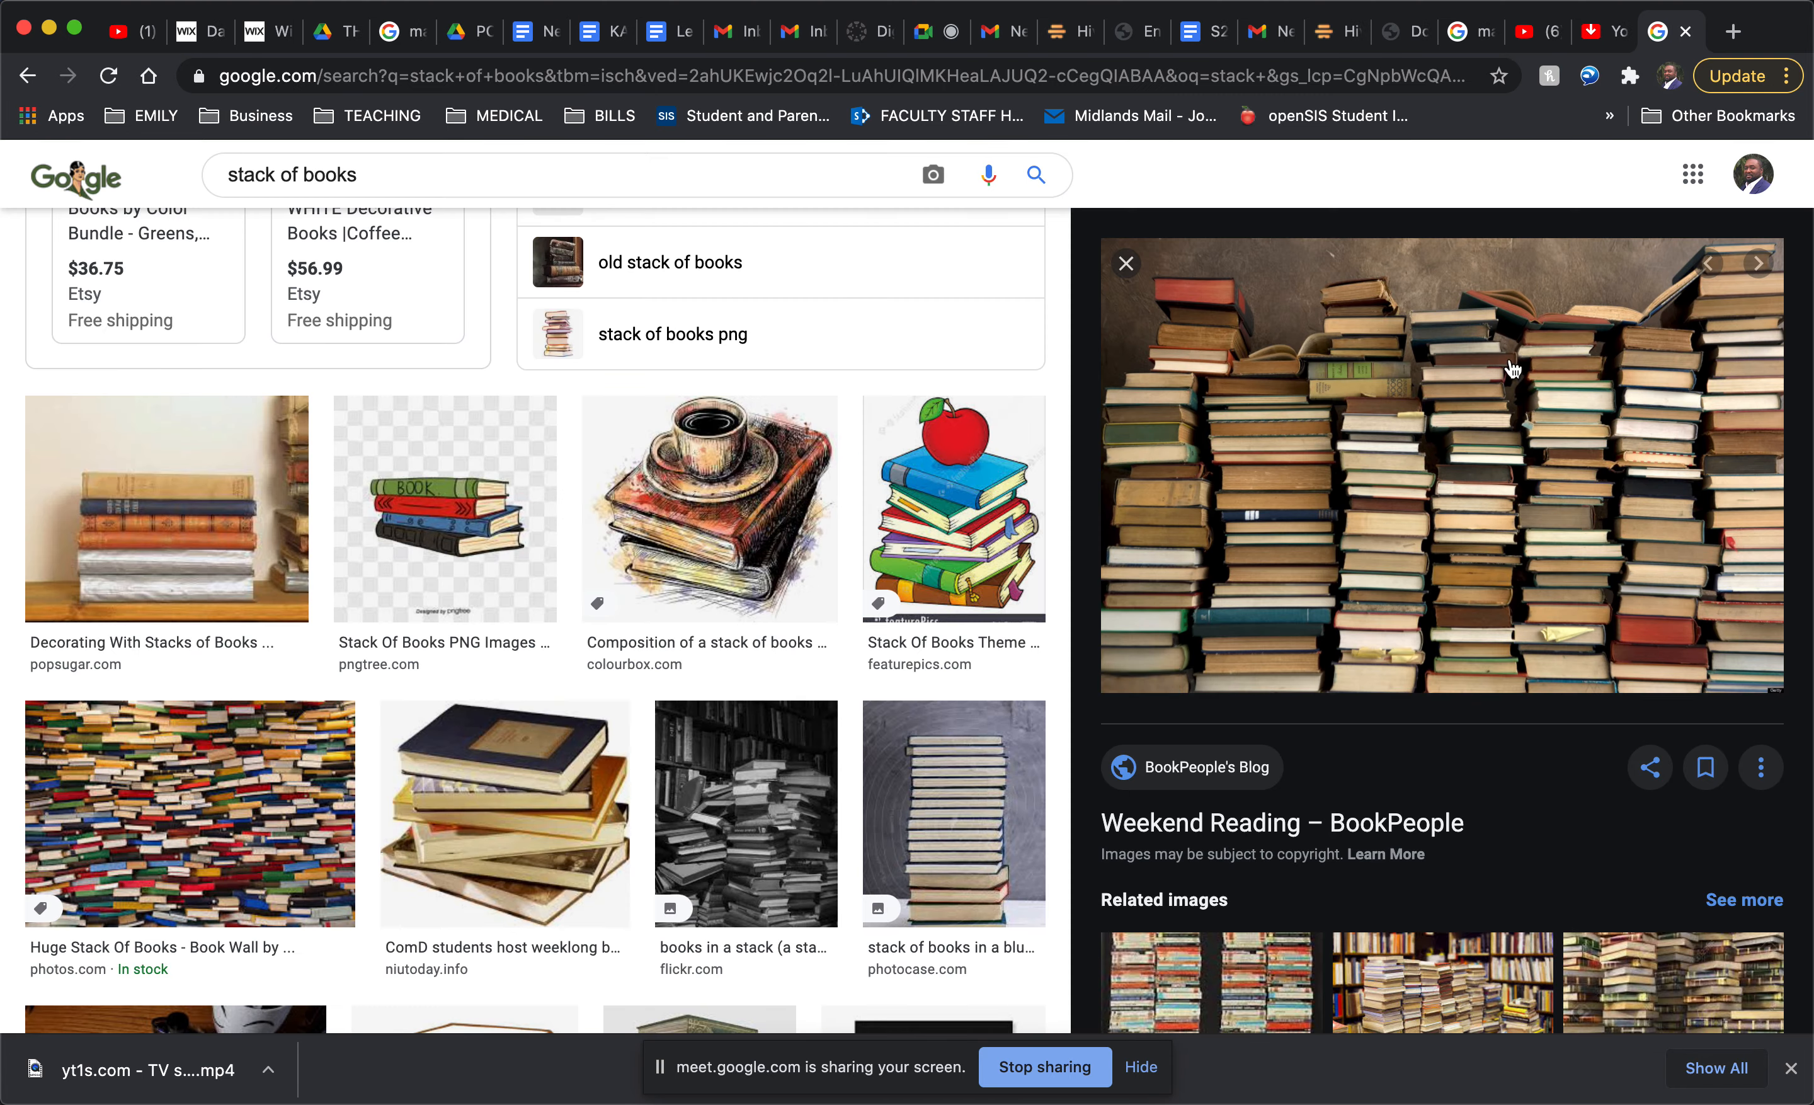
Step: Copy the previewed "Weekend Reading – BookPeople" image to the clipboard and switch to Photoshop
right_click(1419, 459)
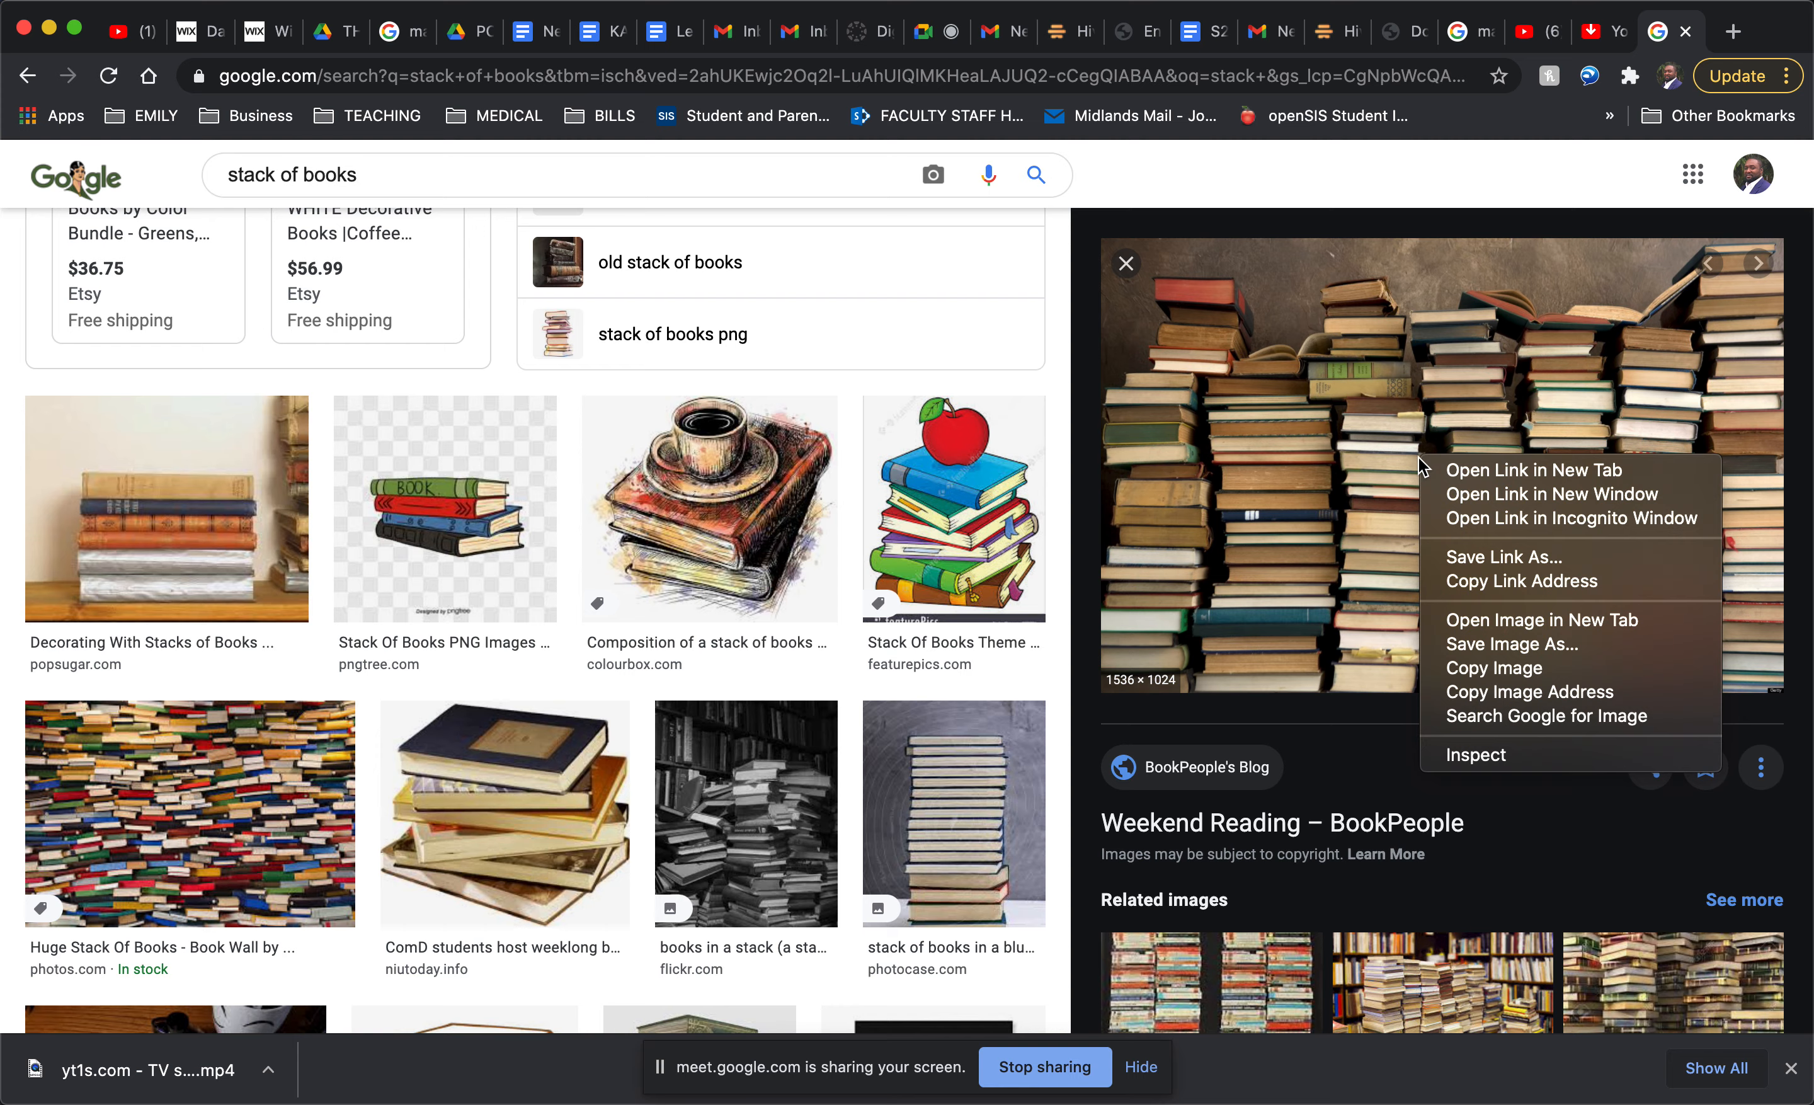
click(1465, 668)
mouse_move(1047, 1100)
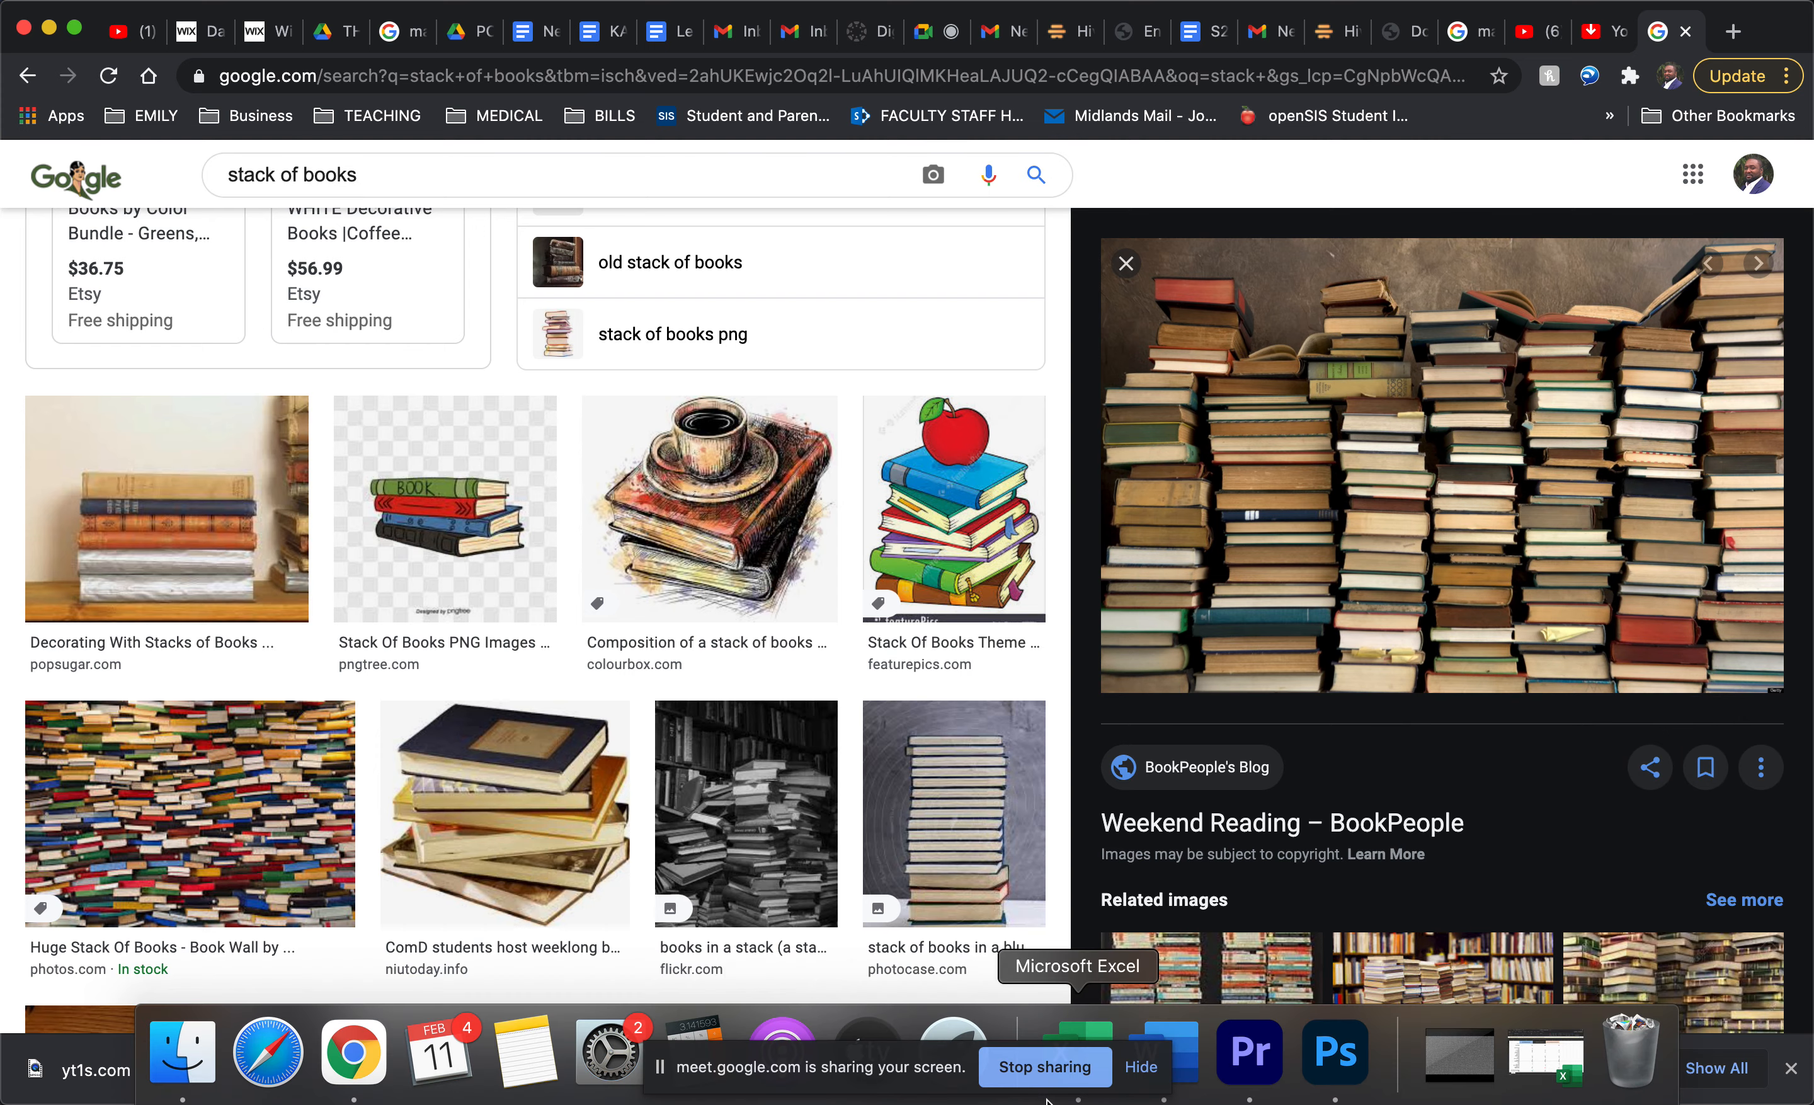
click(1340, 1072)
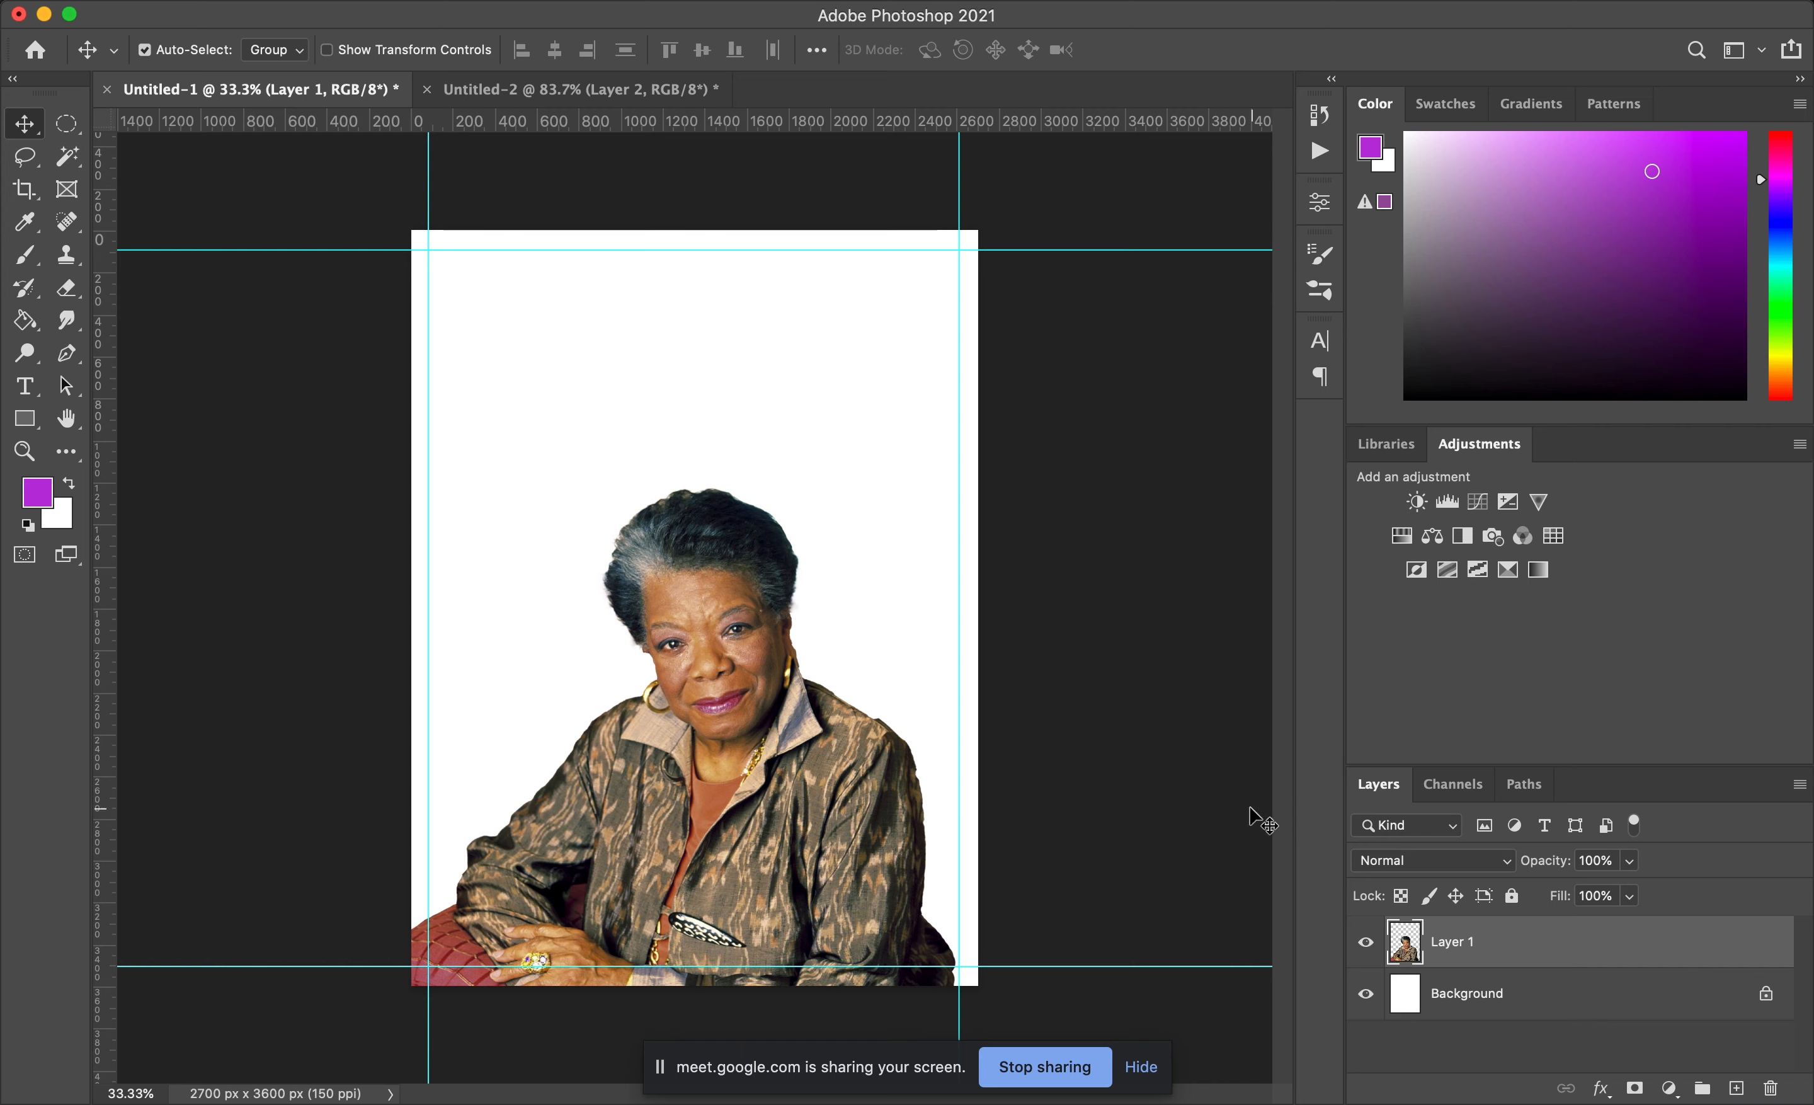
Step: Paste the copied book-stack image and scale it proportionally to 270.03%, aligned with the canvas's upper edge and spanning its width
key(super+v)
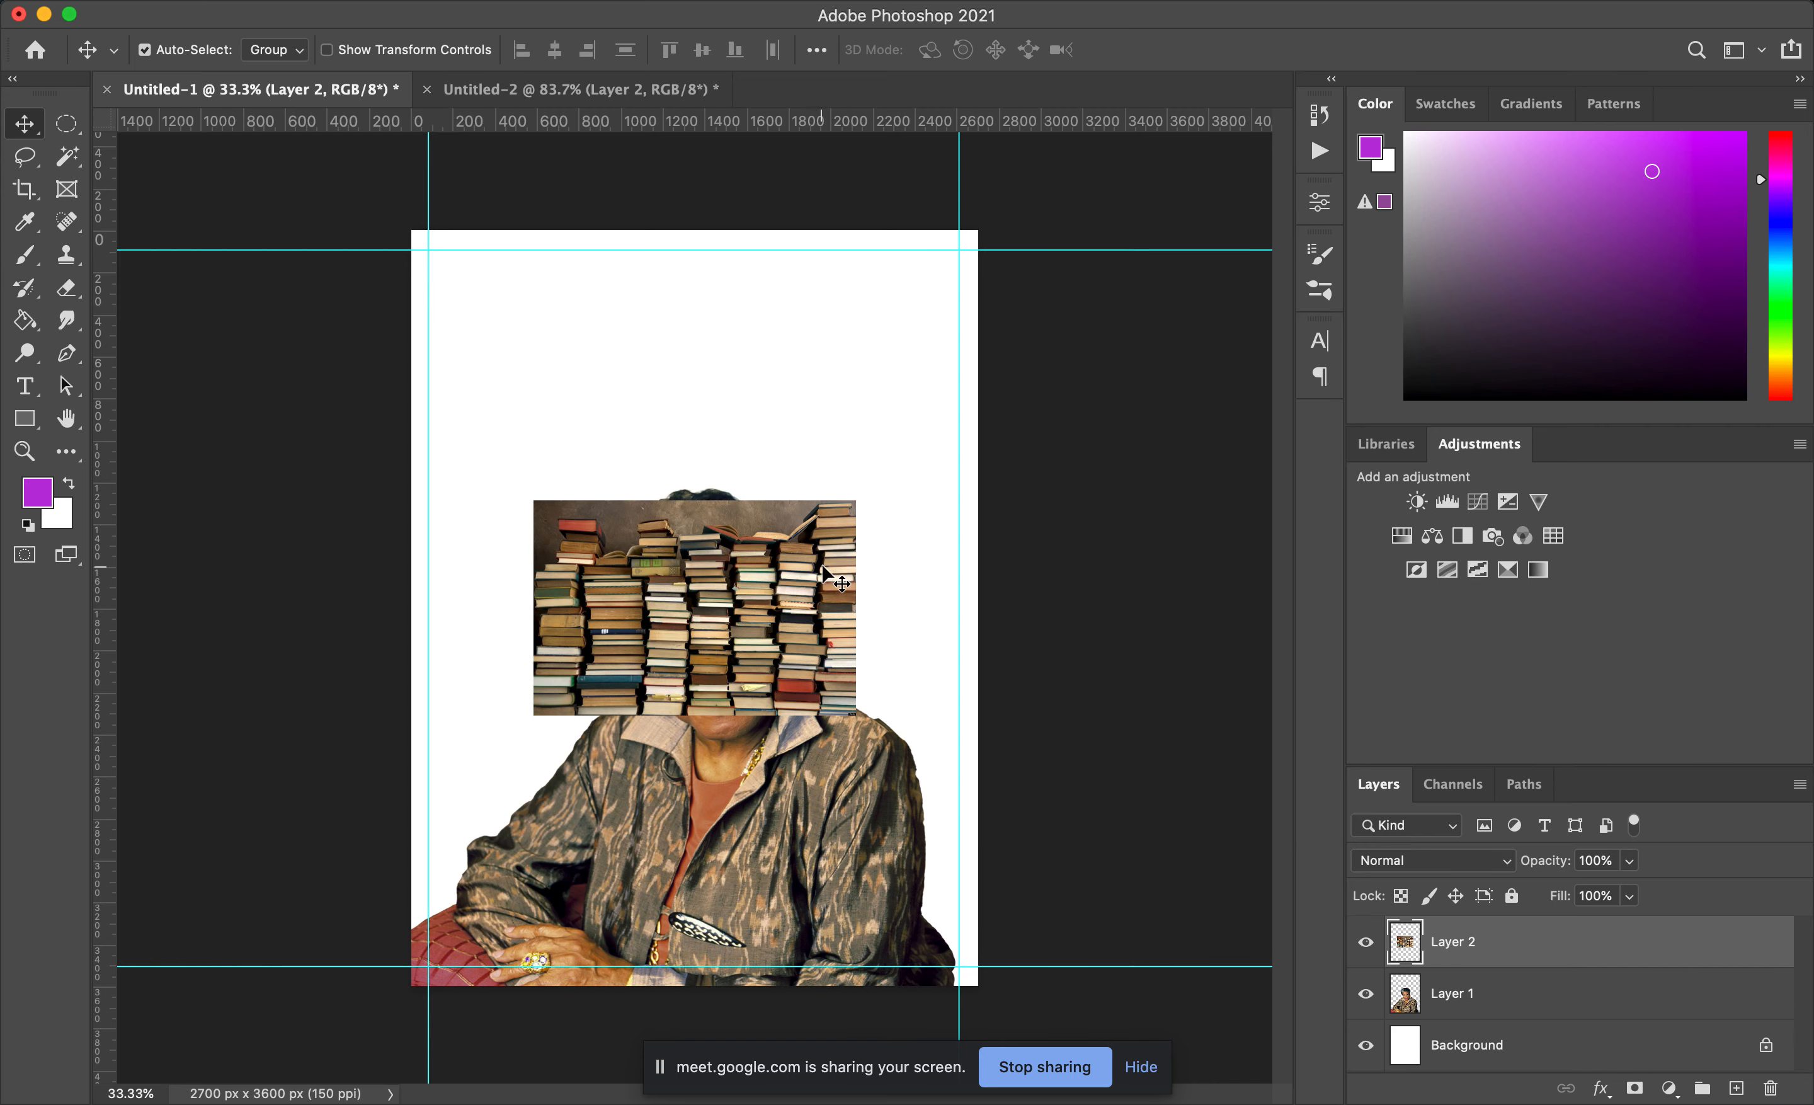
drag(791, 614, 748, 420)
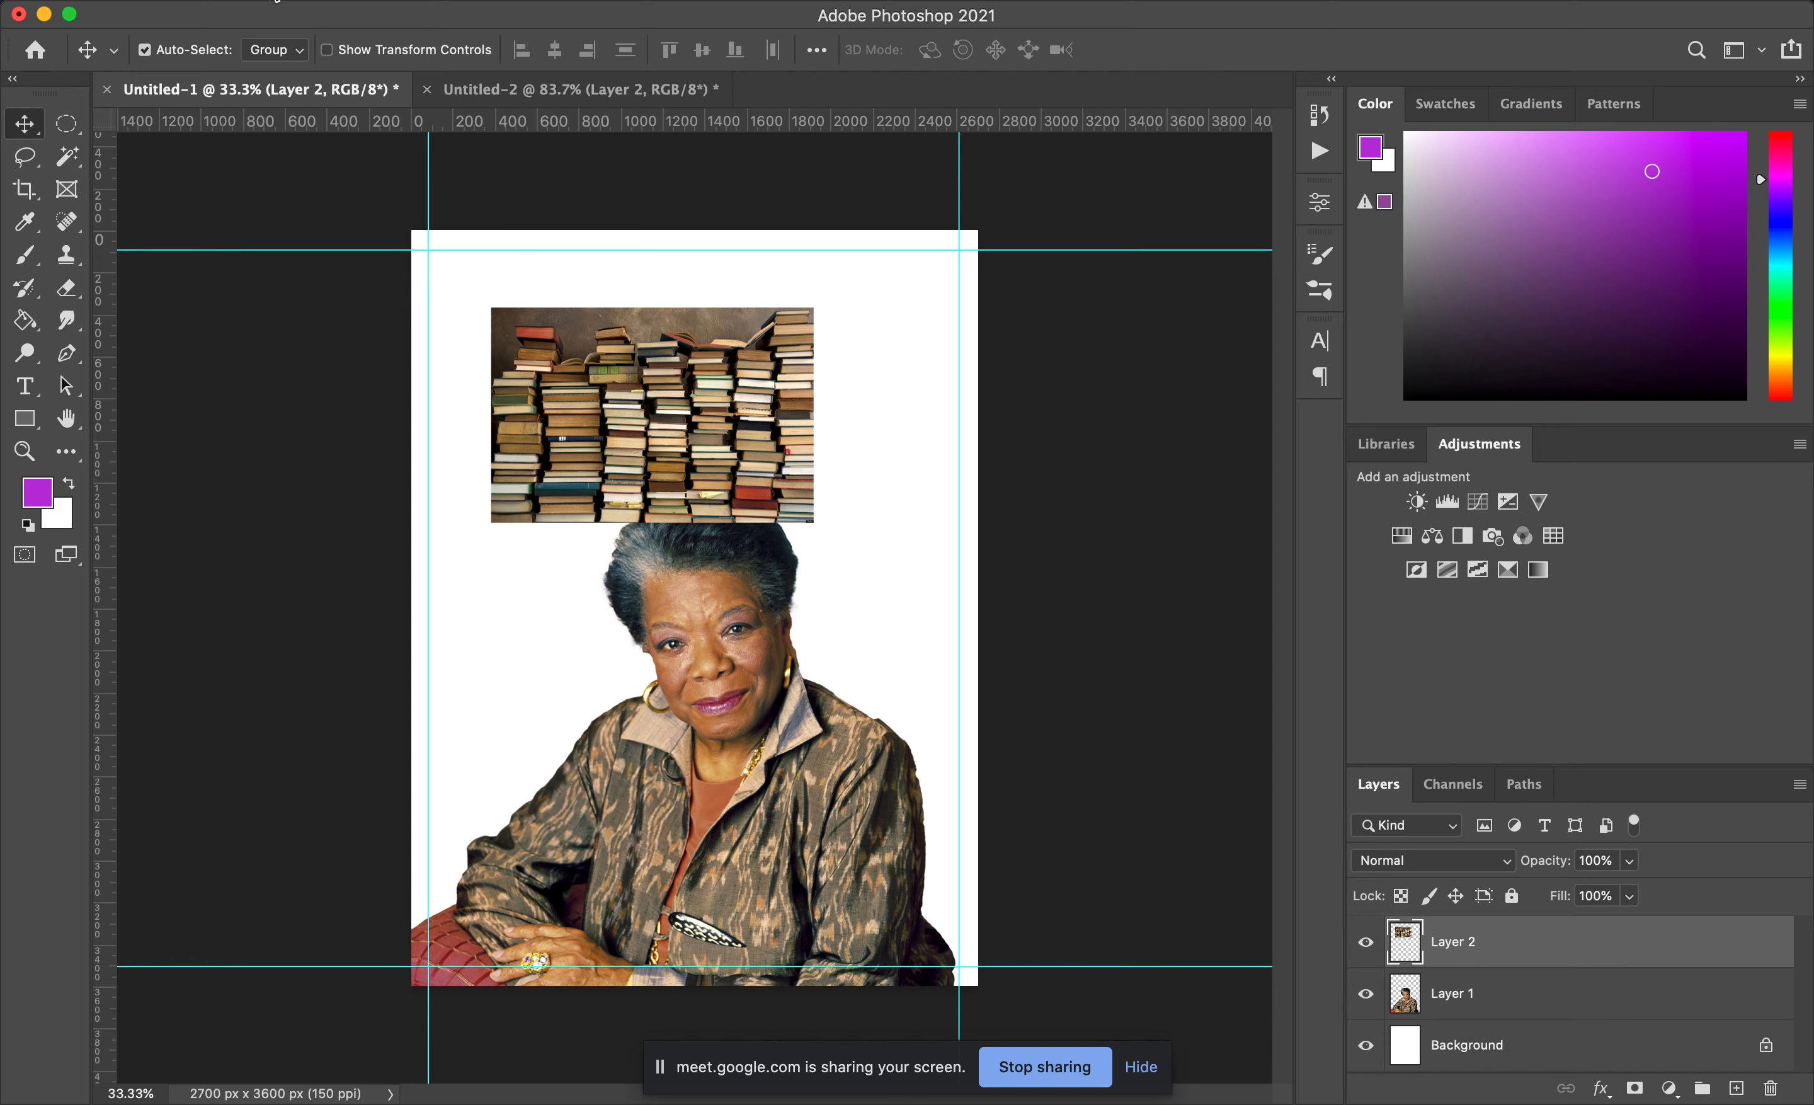
click(268, 1)
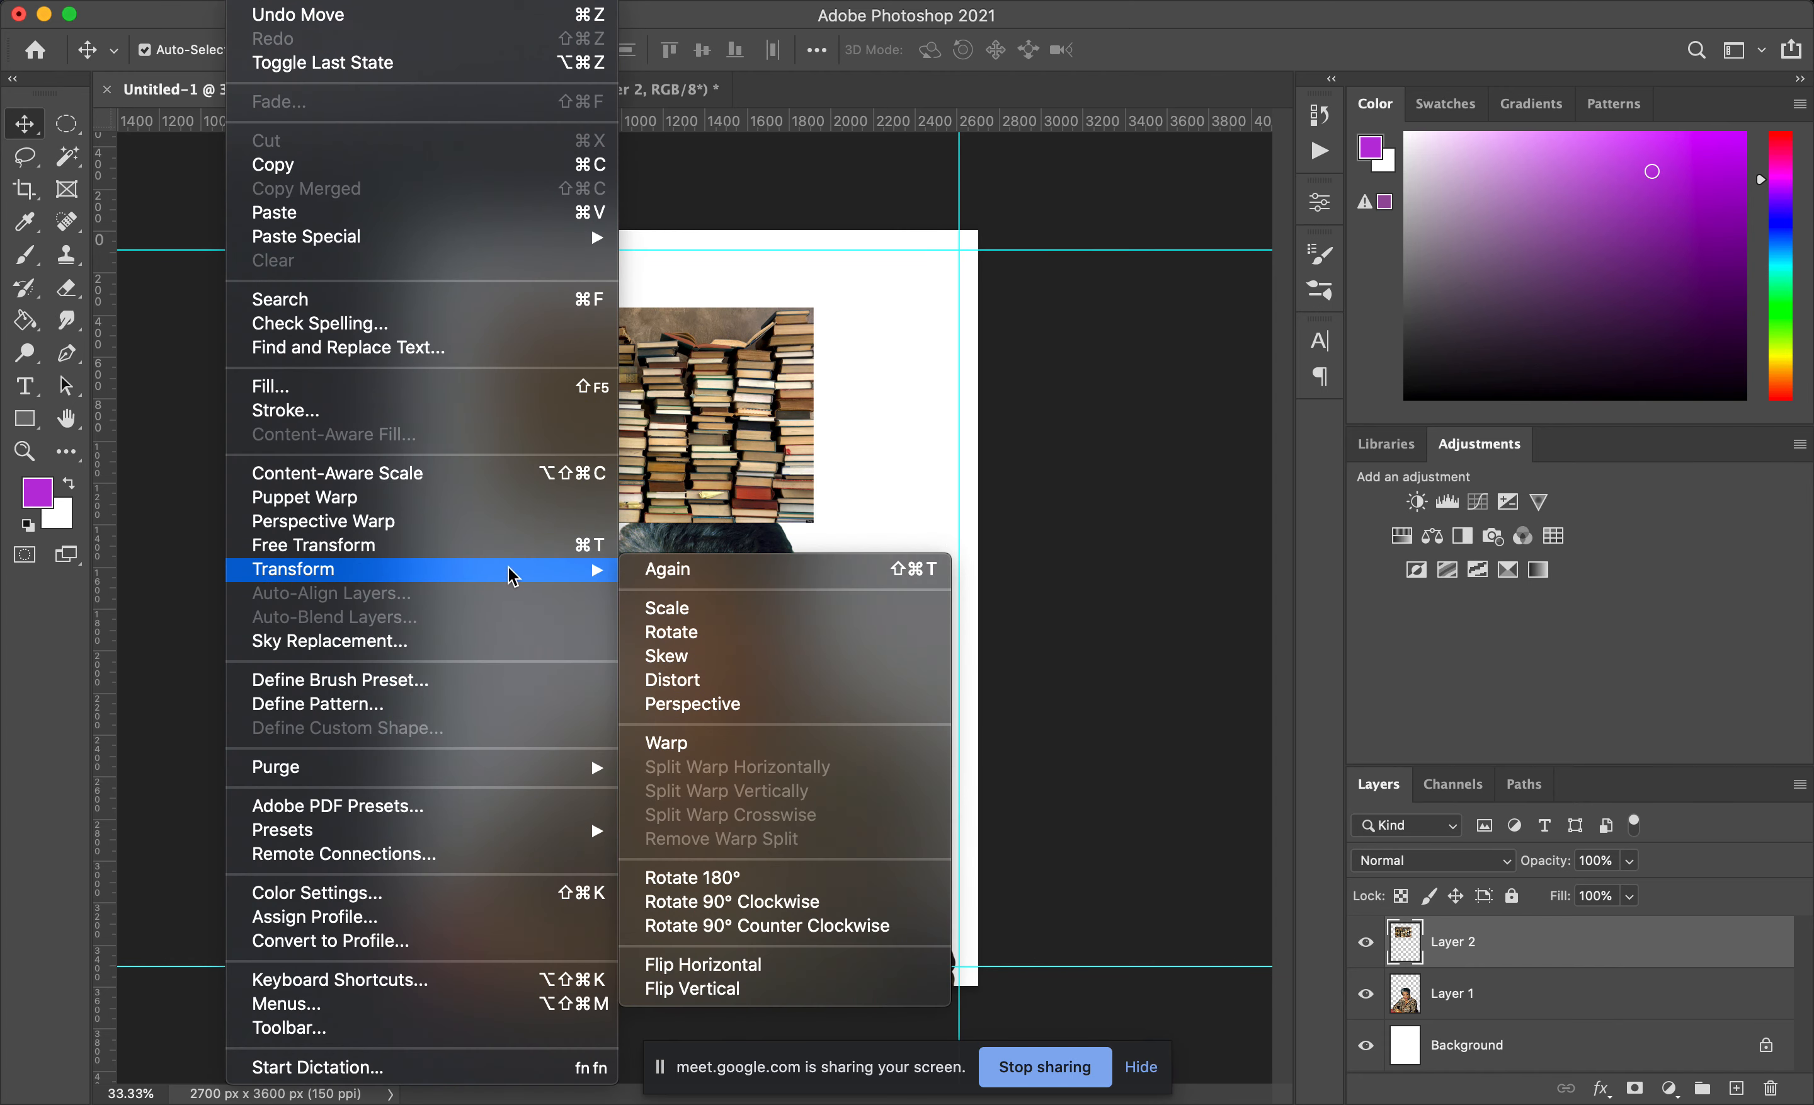
click(438, 546)
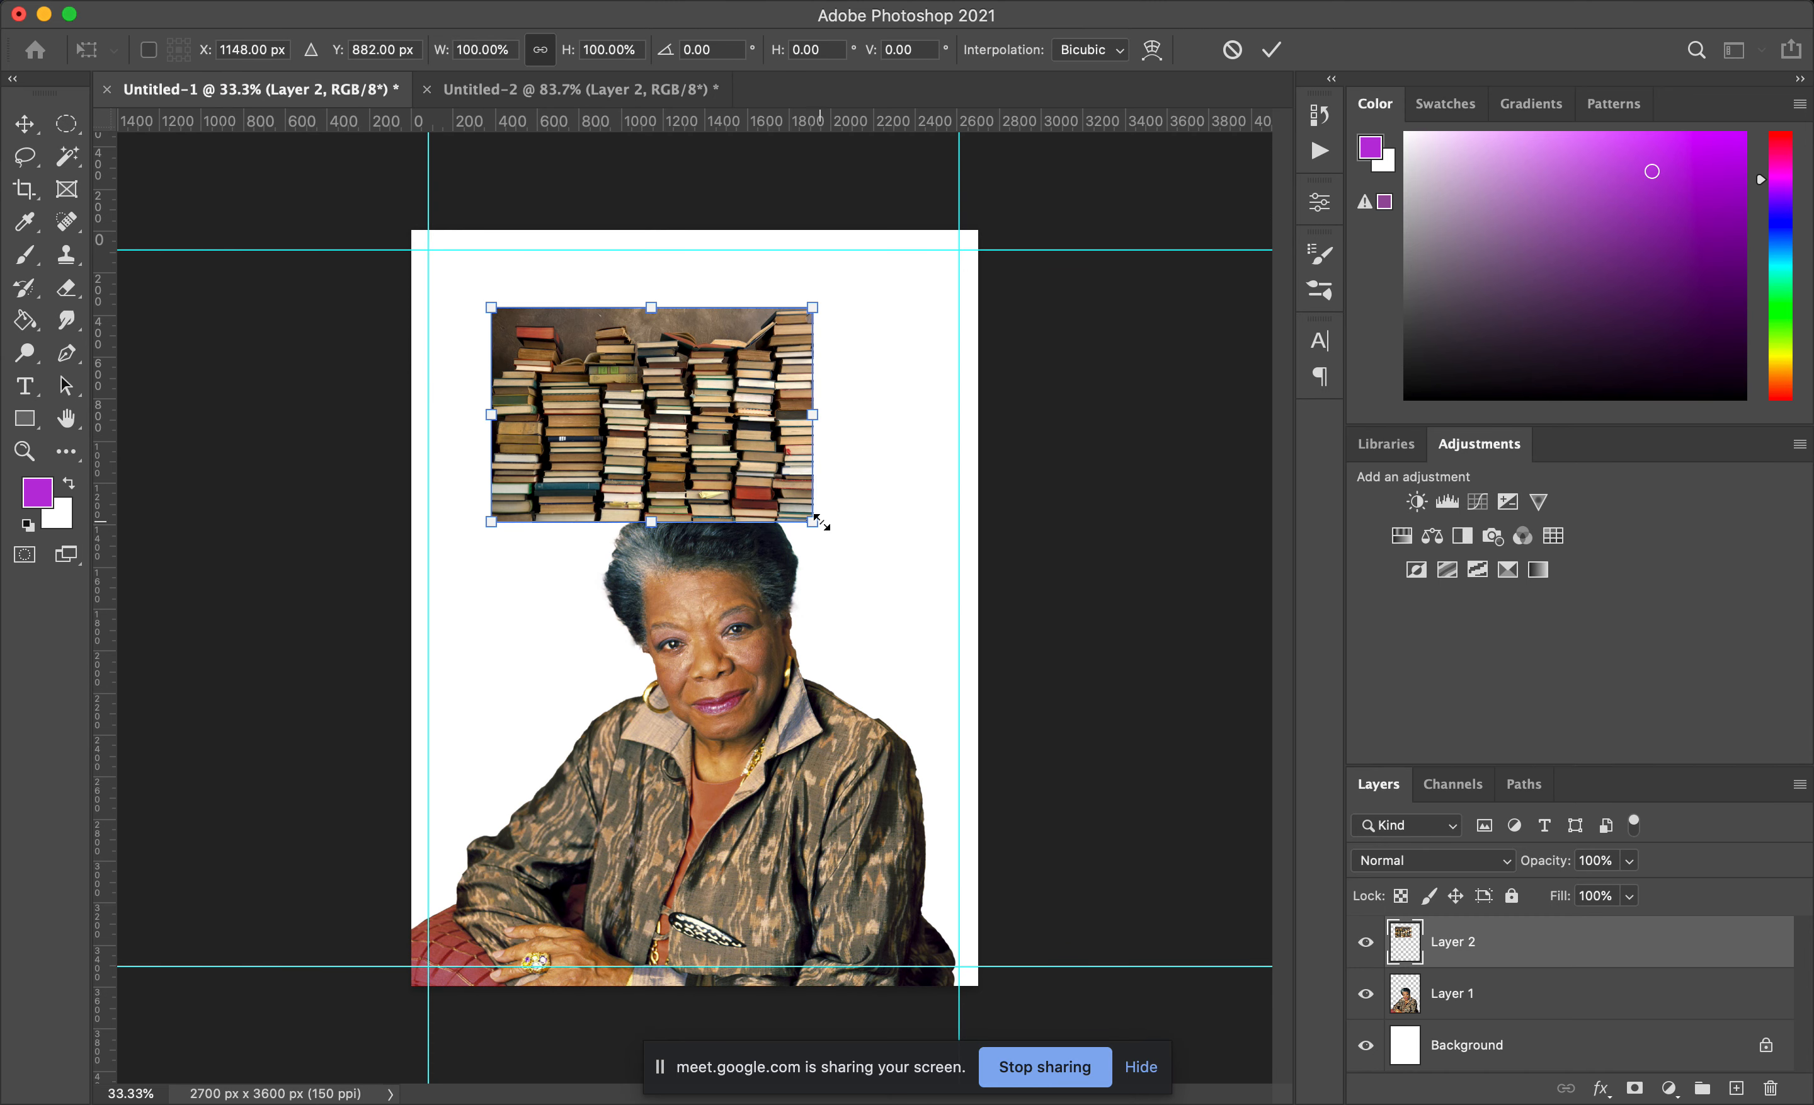
drag(779, 487, 1298, 789)
drag(805, 622, 690, 636)
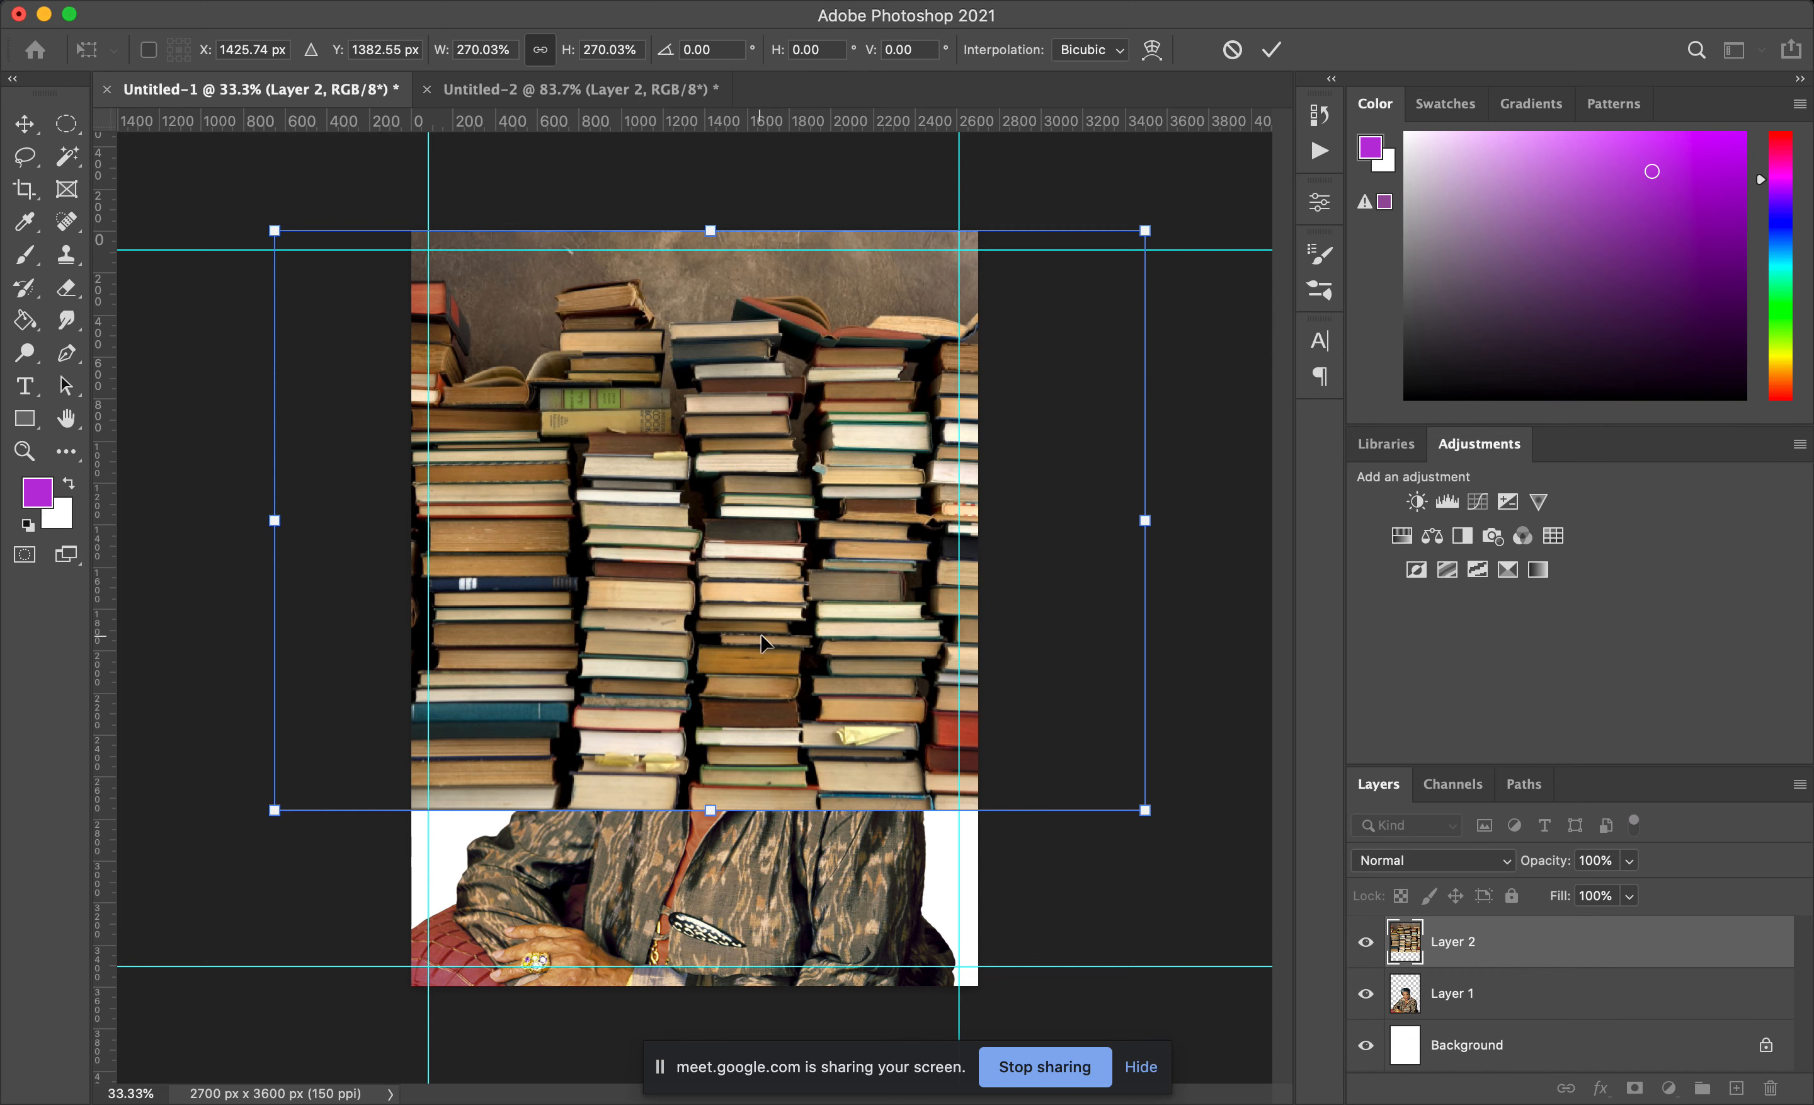
Step: Enlarge the book-stack image proportionally to 351.56% to fill the canvas height, undoing a trial squash before ending the transform
drag(710, 810, 713, 994)
drag(703, 784, 818, 793)
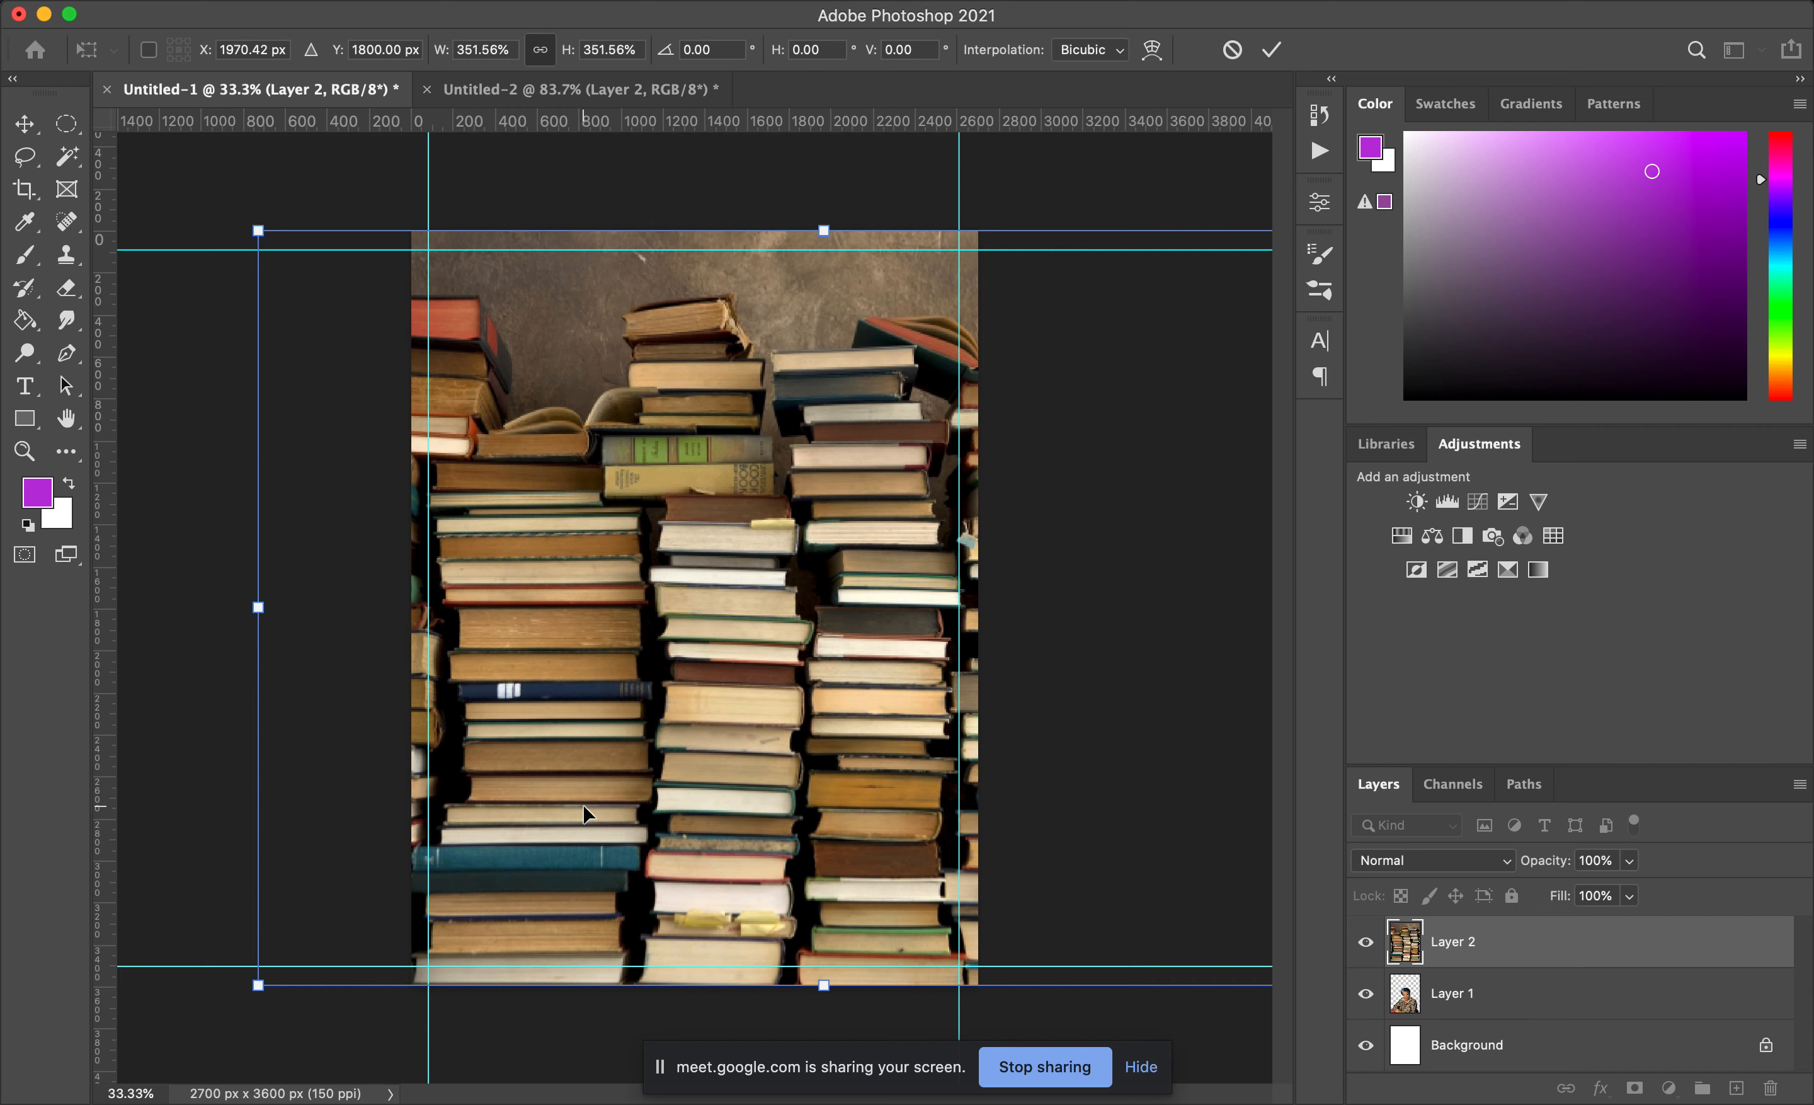
drag(260, 987, 421, 508)
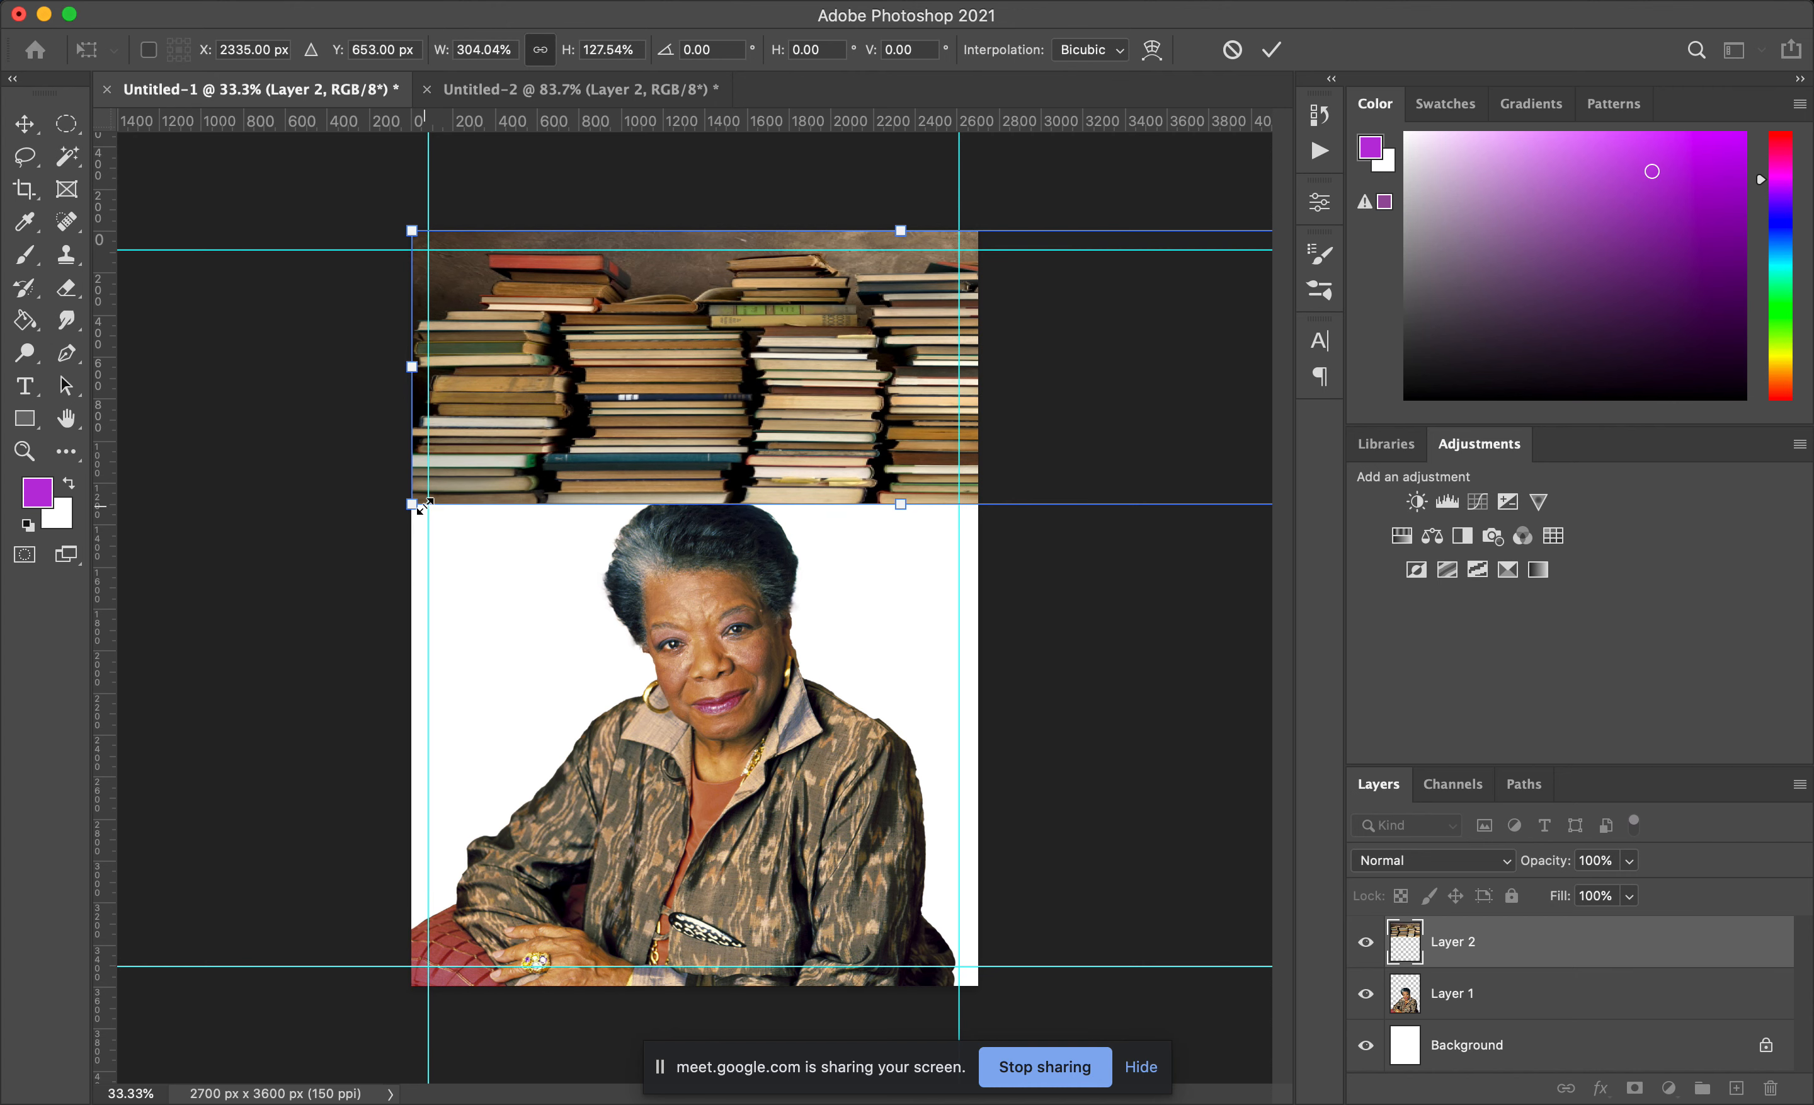
key(super+z)
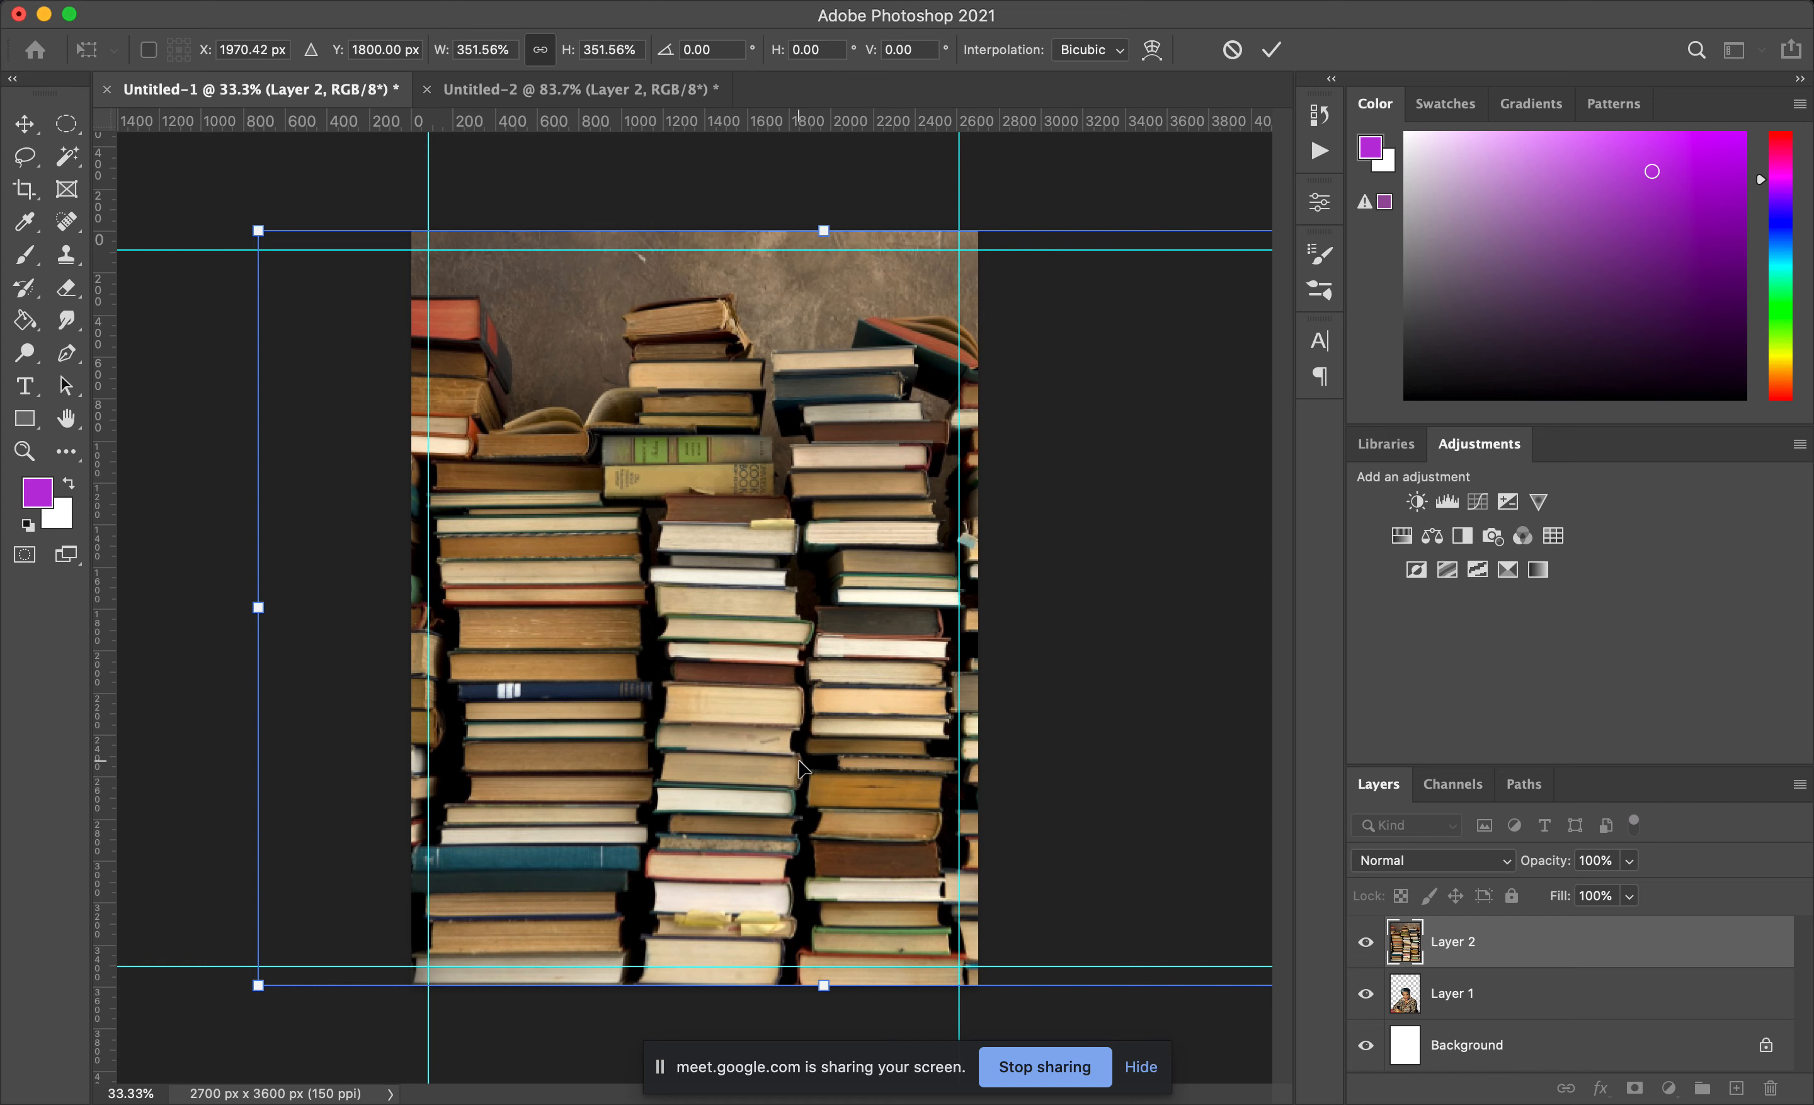
key(Escape)
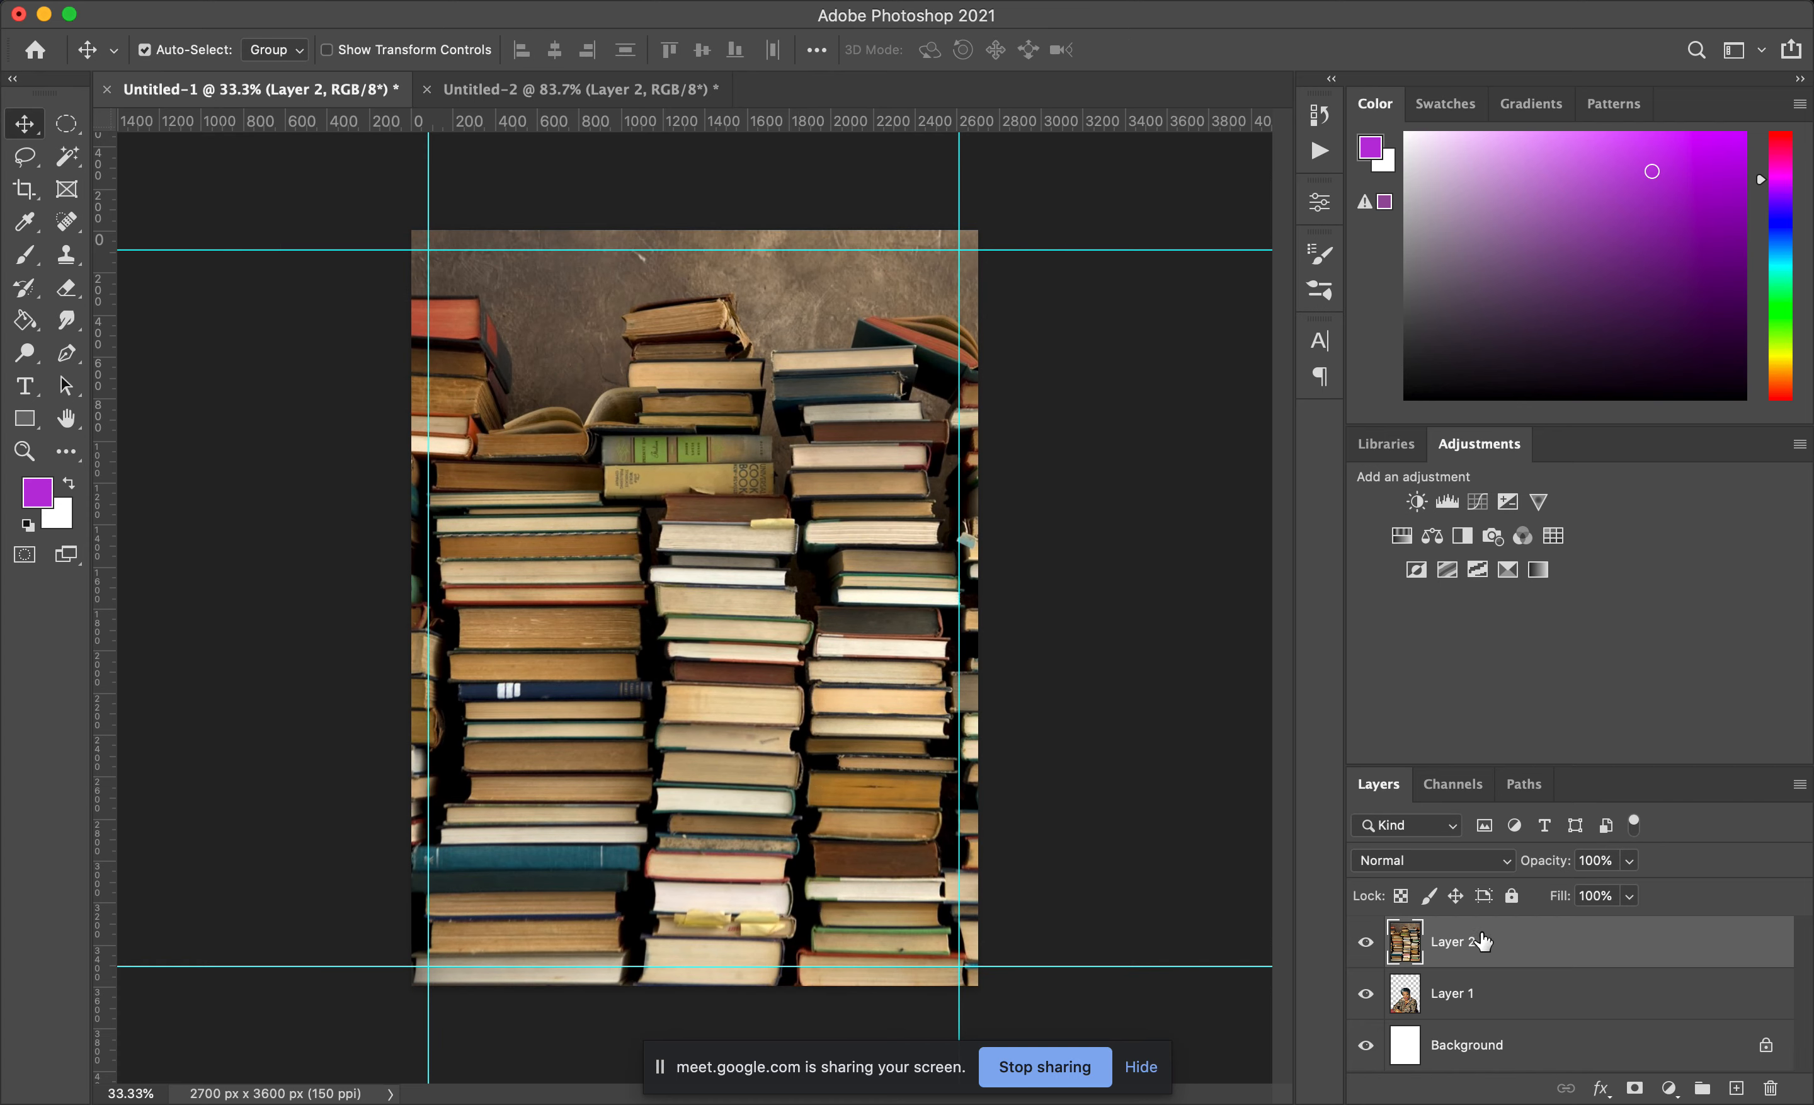
Step: Move the book-stack layer beneath the portrait layer and shift the book image slightly left behind the figure
drag(1378, 783, 1135, 465)
drag(1292, 733, 1321, 950)
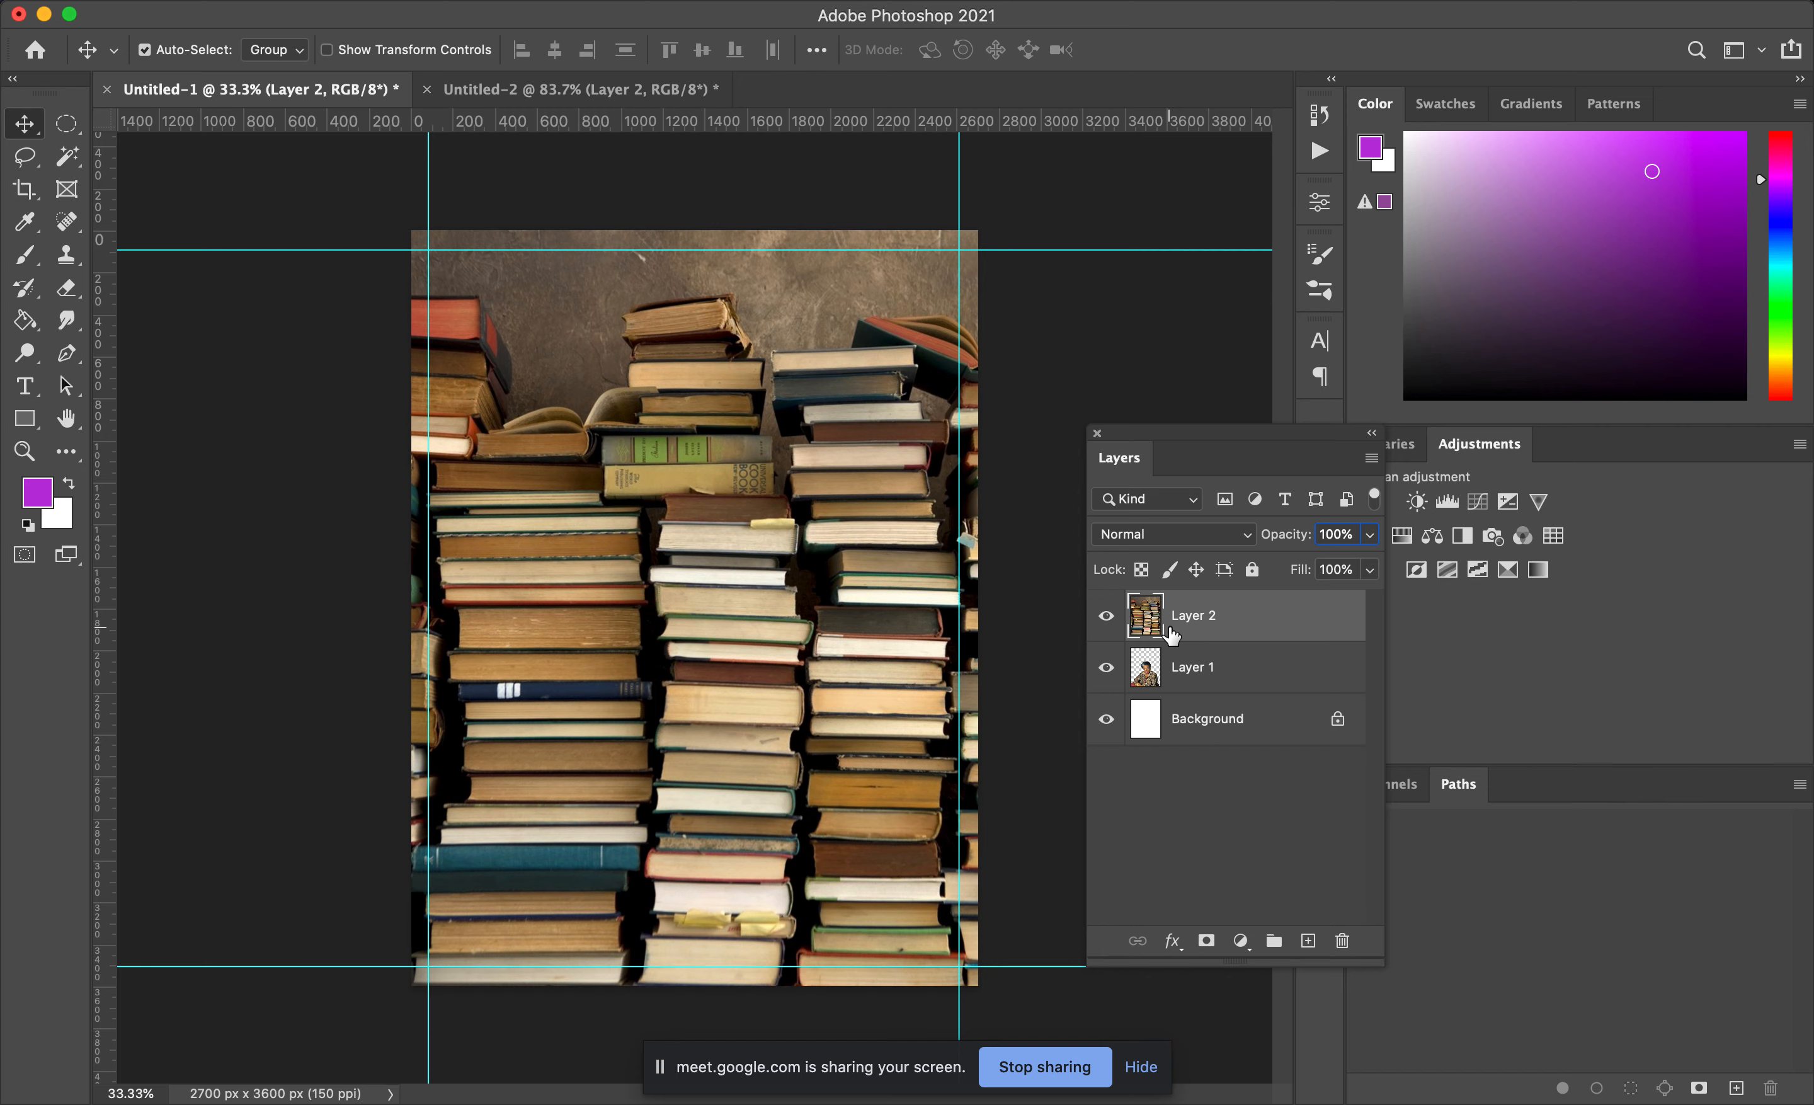
drag(1209, 618, 1230, 696)
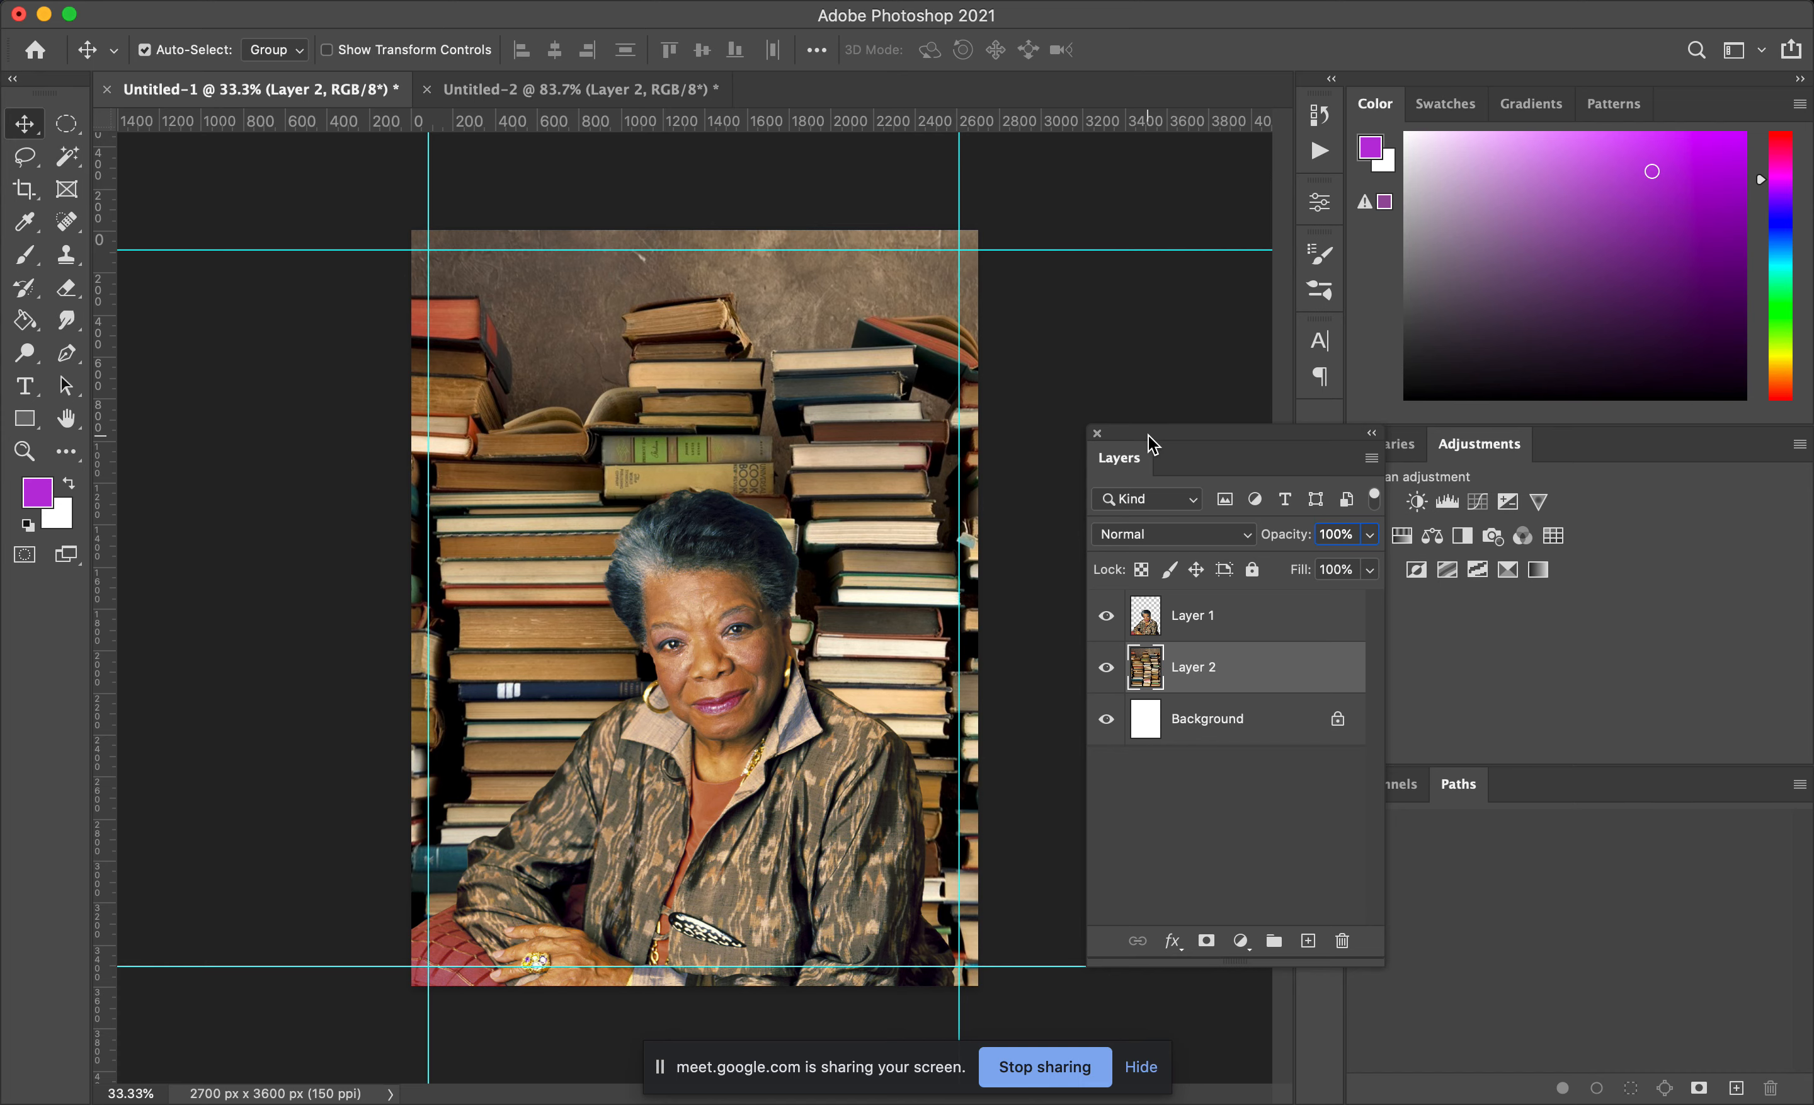
drag(1136, 441, 1445, 783)
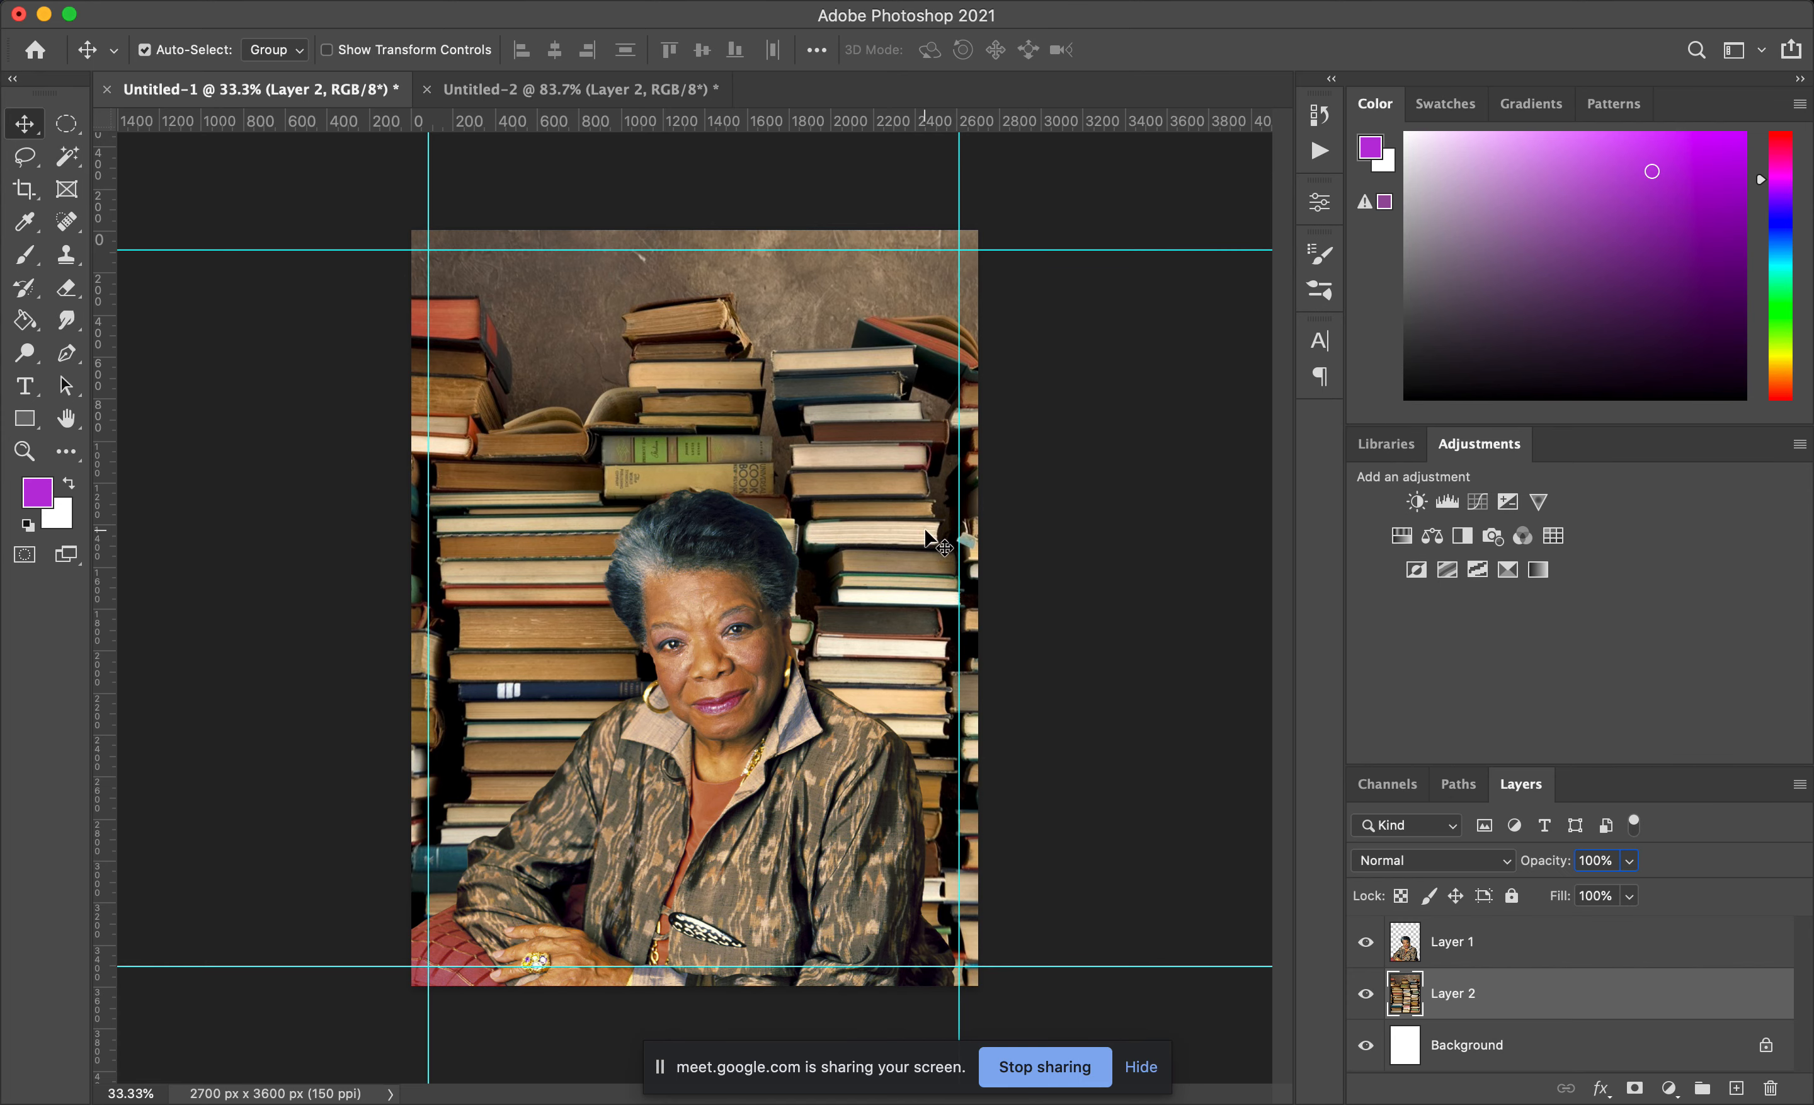
drag(891, 493, 843, 491)
click(1123, 551)
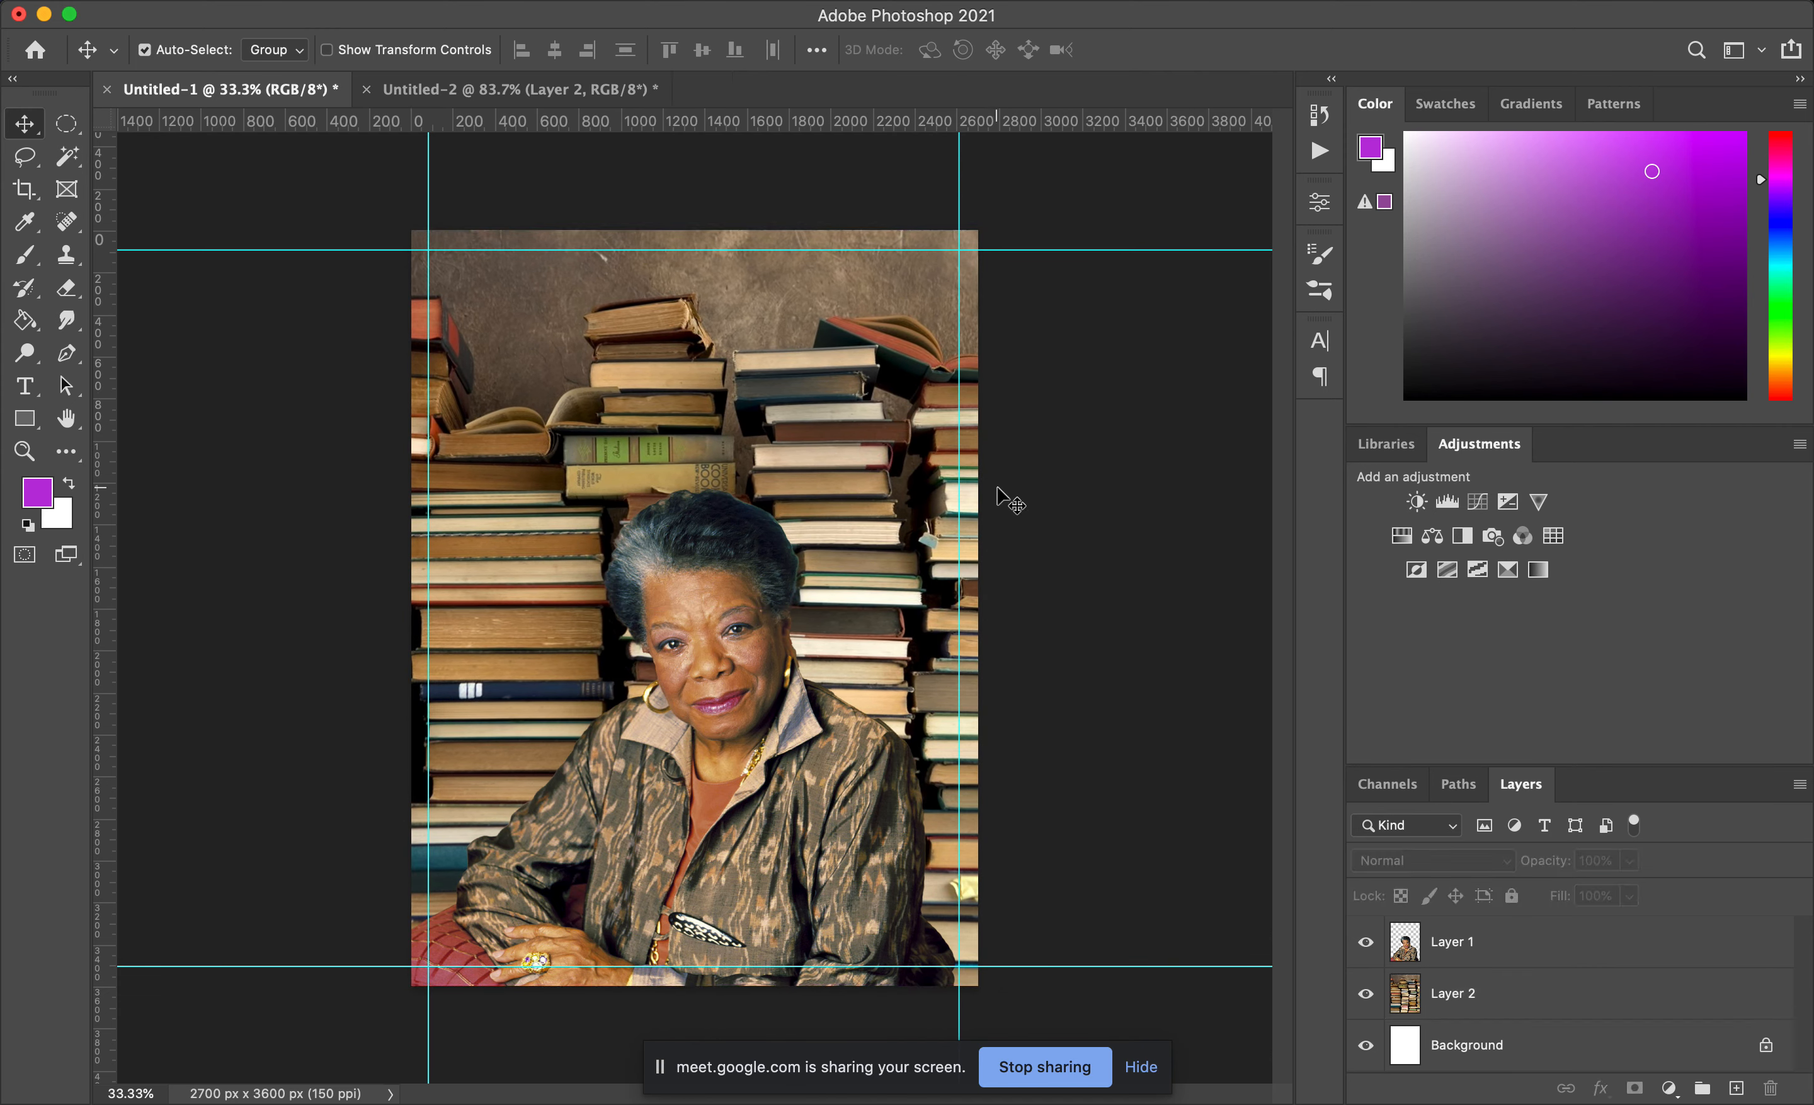
Step: Select the portrait and book-stack layers in turn, both on the canvas and in the layer list
click(744, 787)
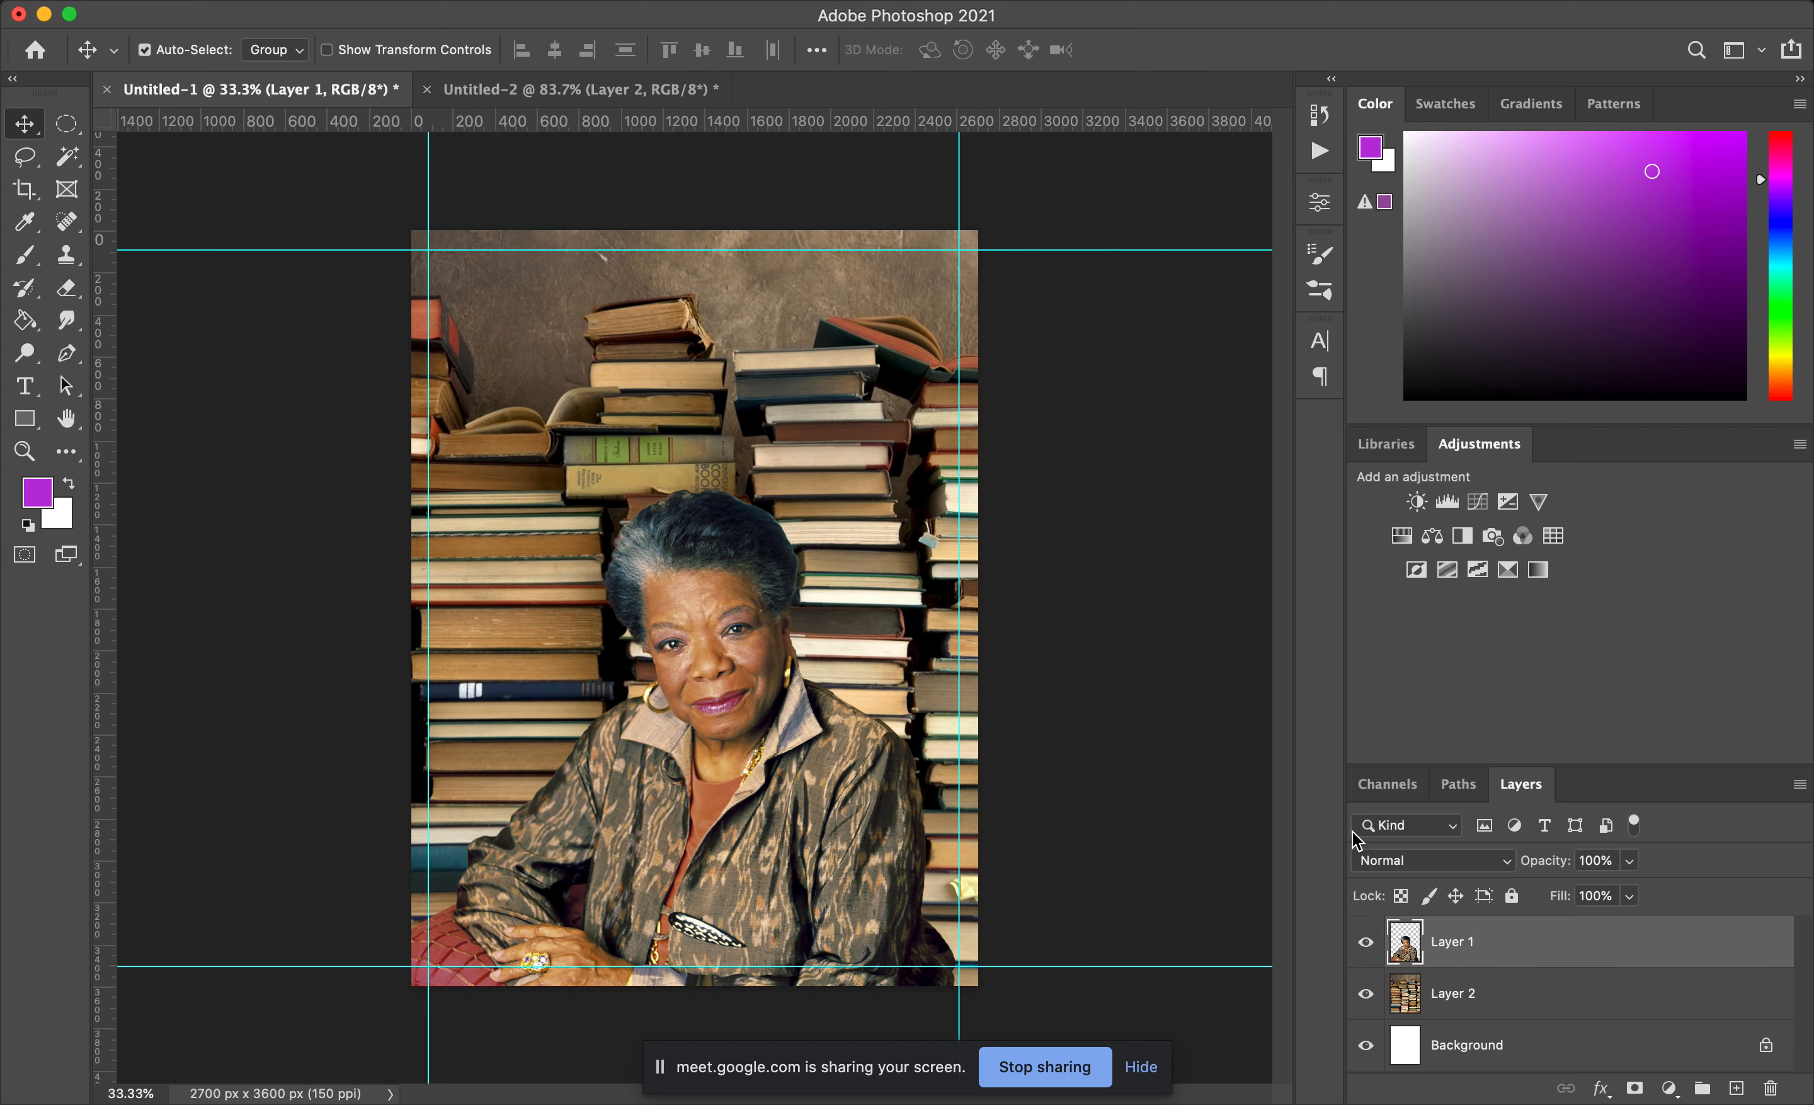
click(1470, 997)
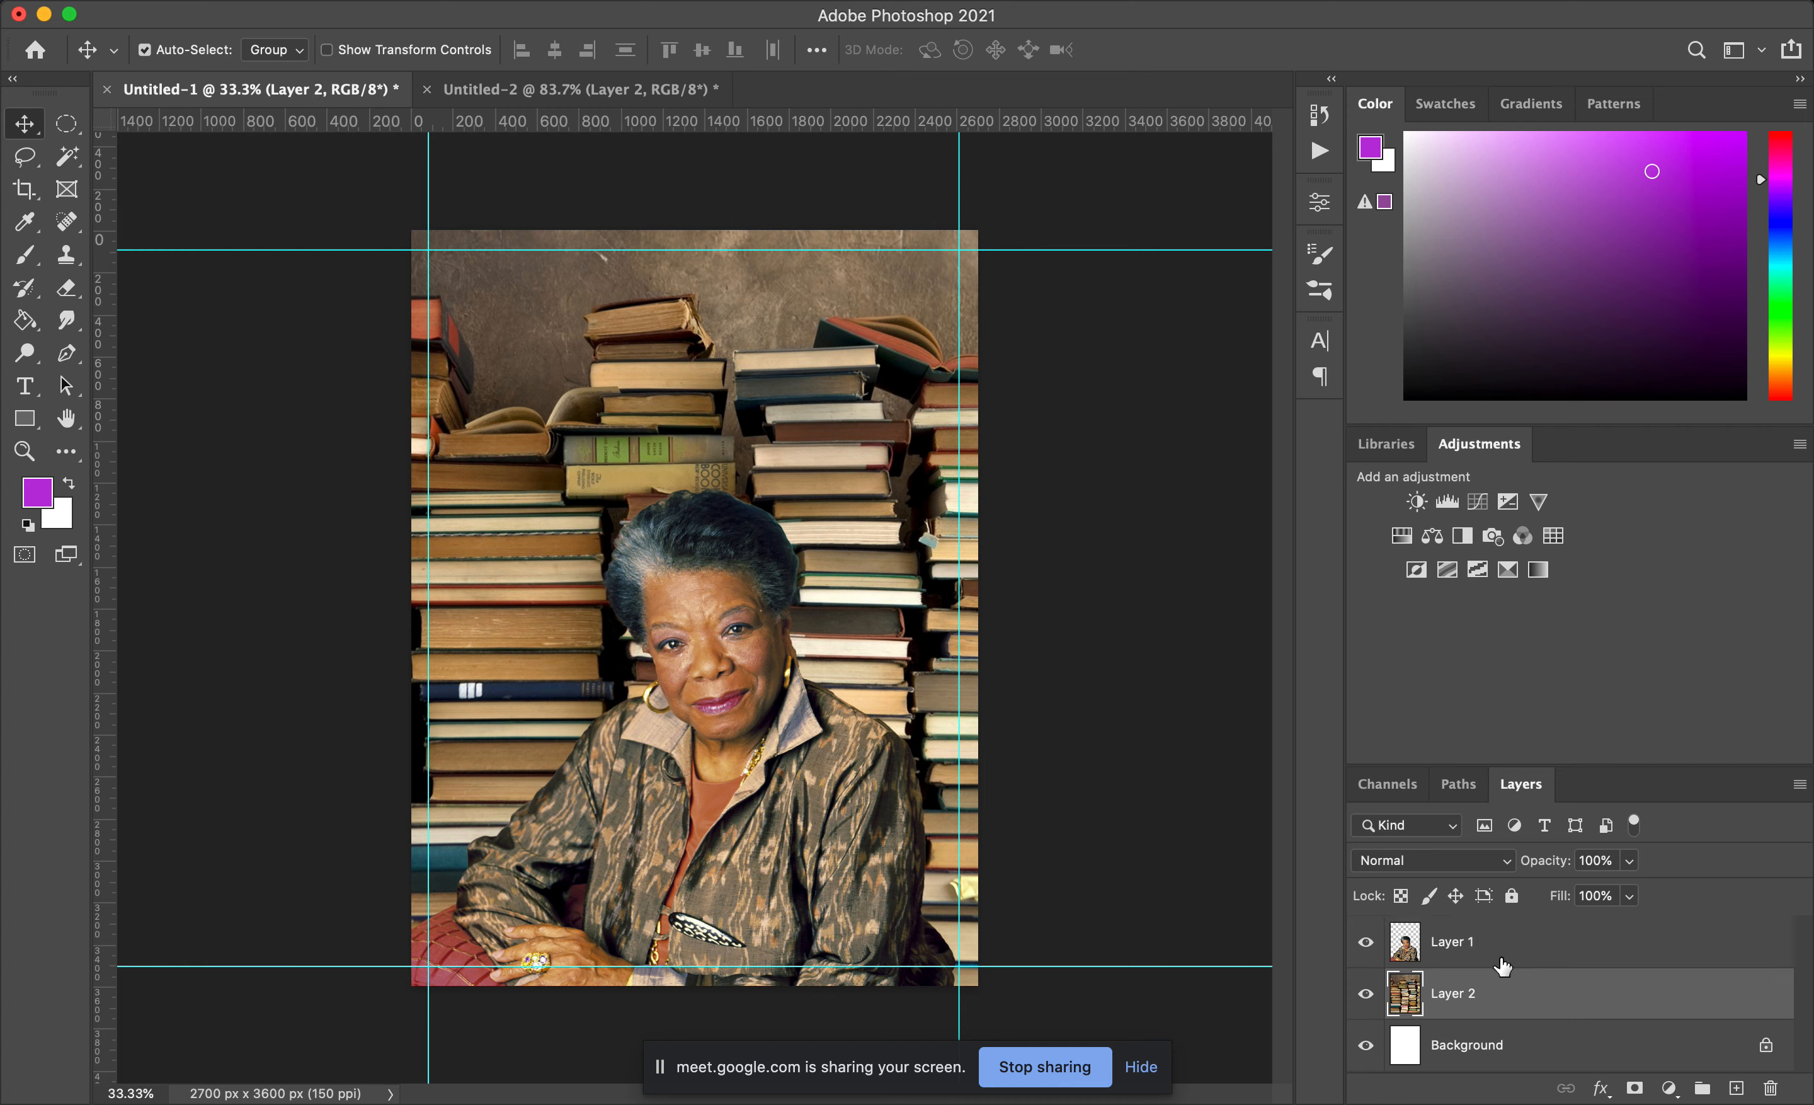
click(1552, 953)
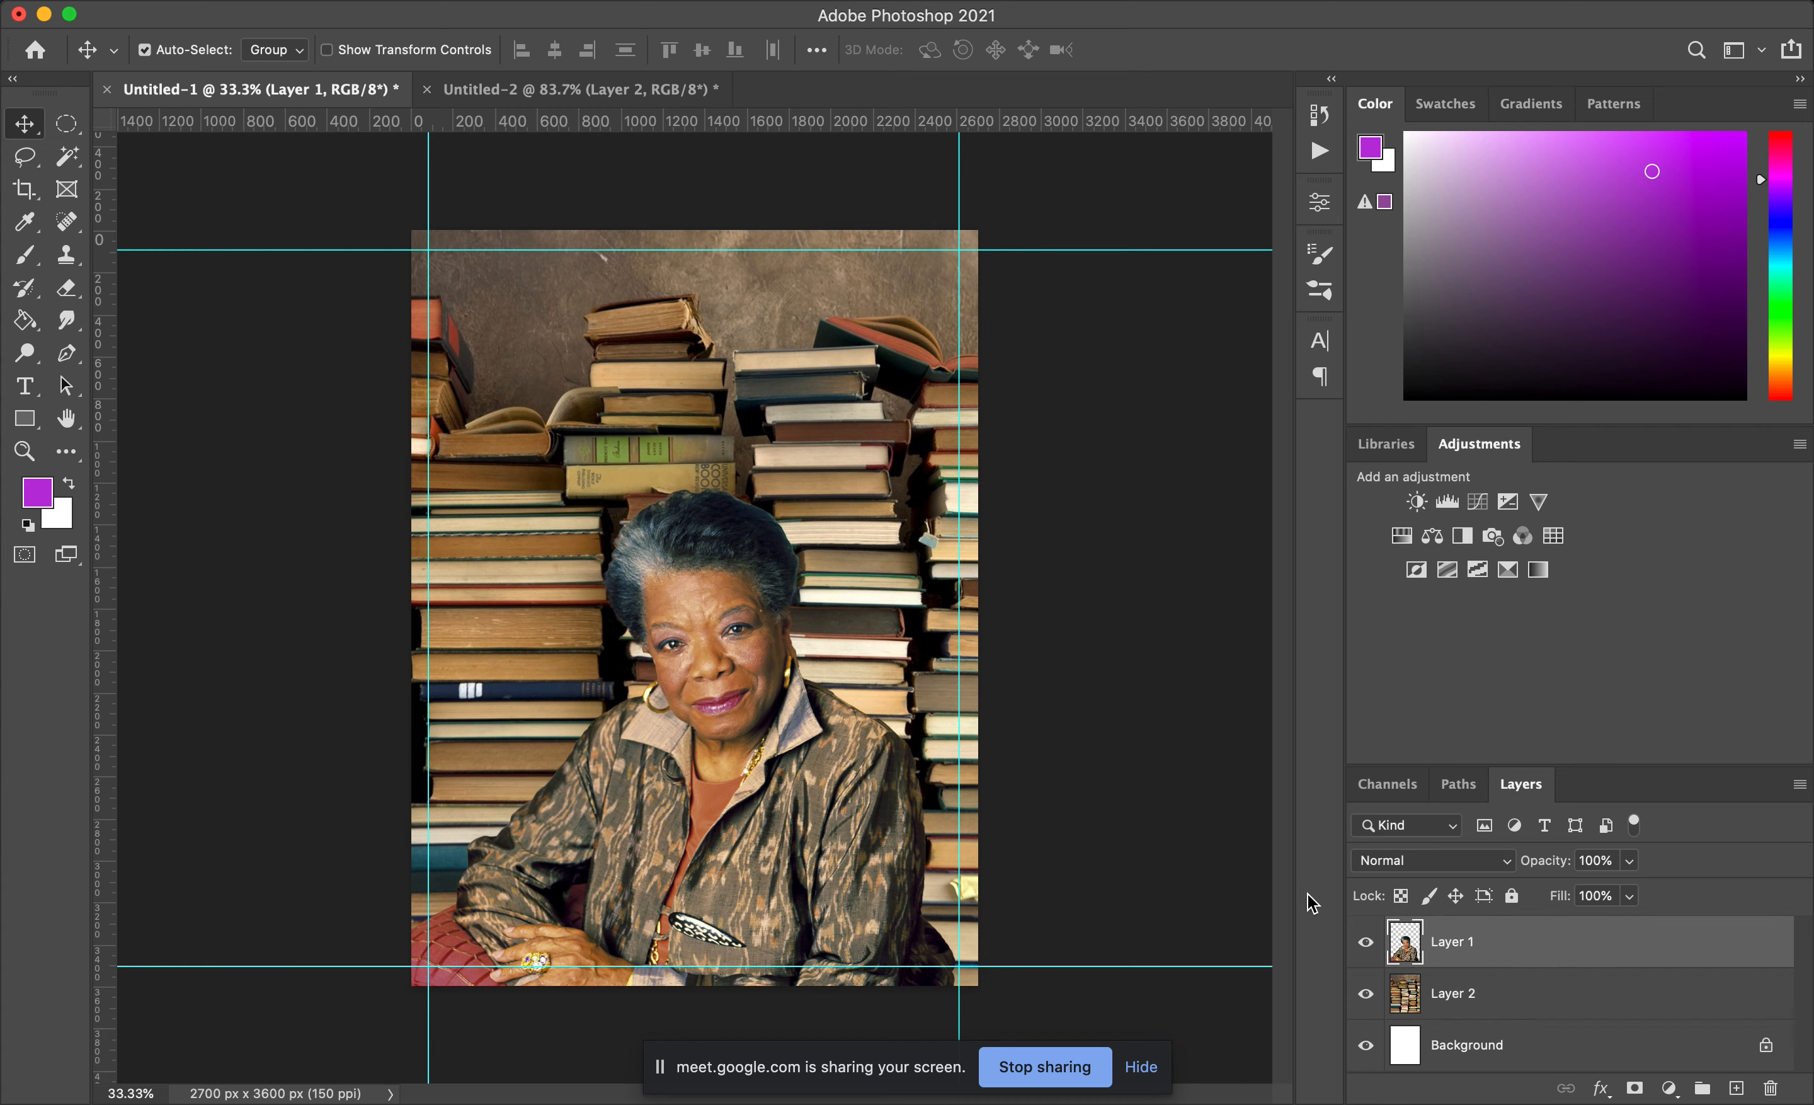
click(1194, 863)
click(896, 590)
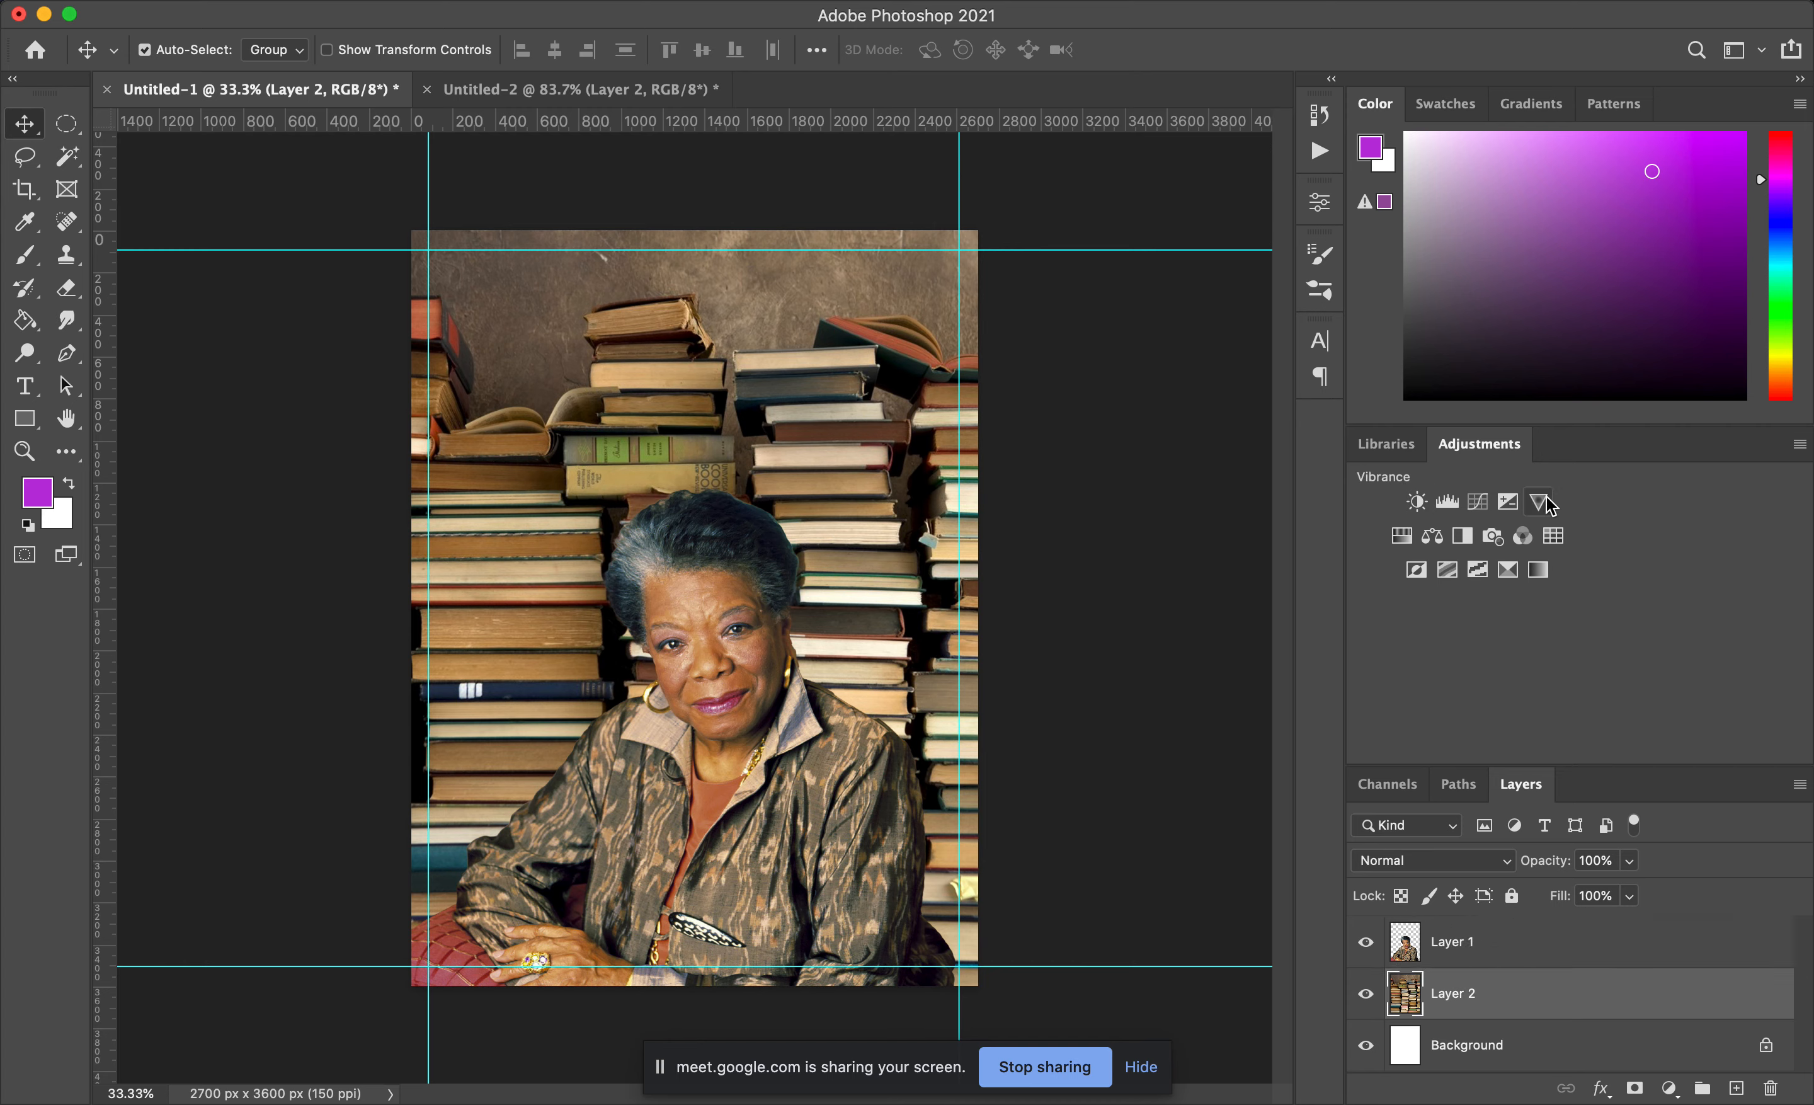
Step: With the portrait layer selected, check that Adjustments is enabled in the workspace and view the available adjustment layer types
click(1535, 931)
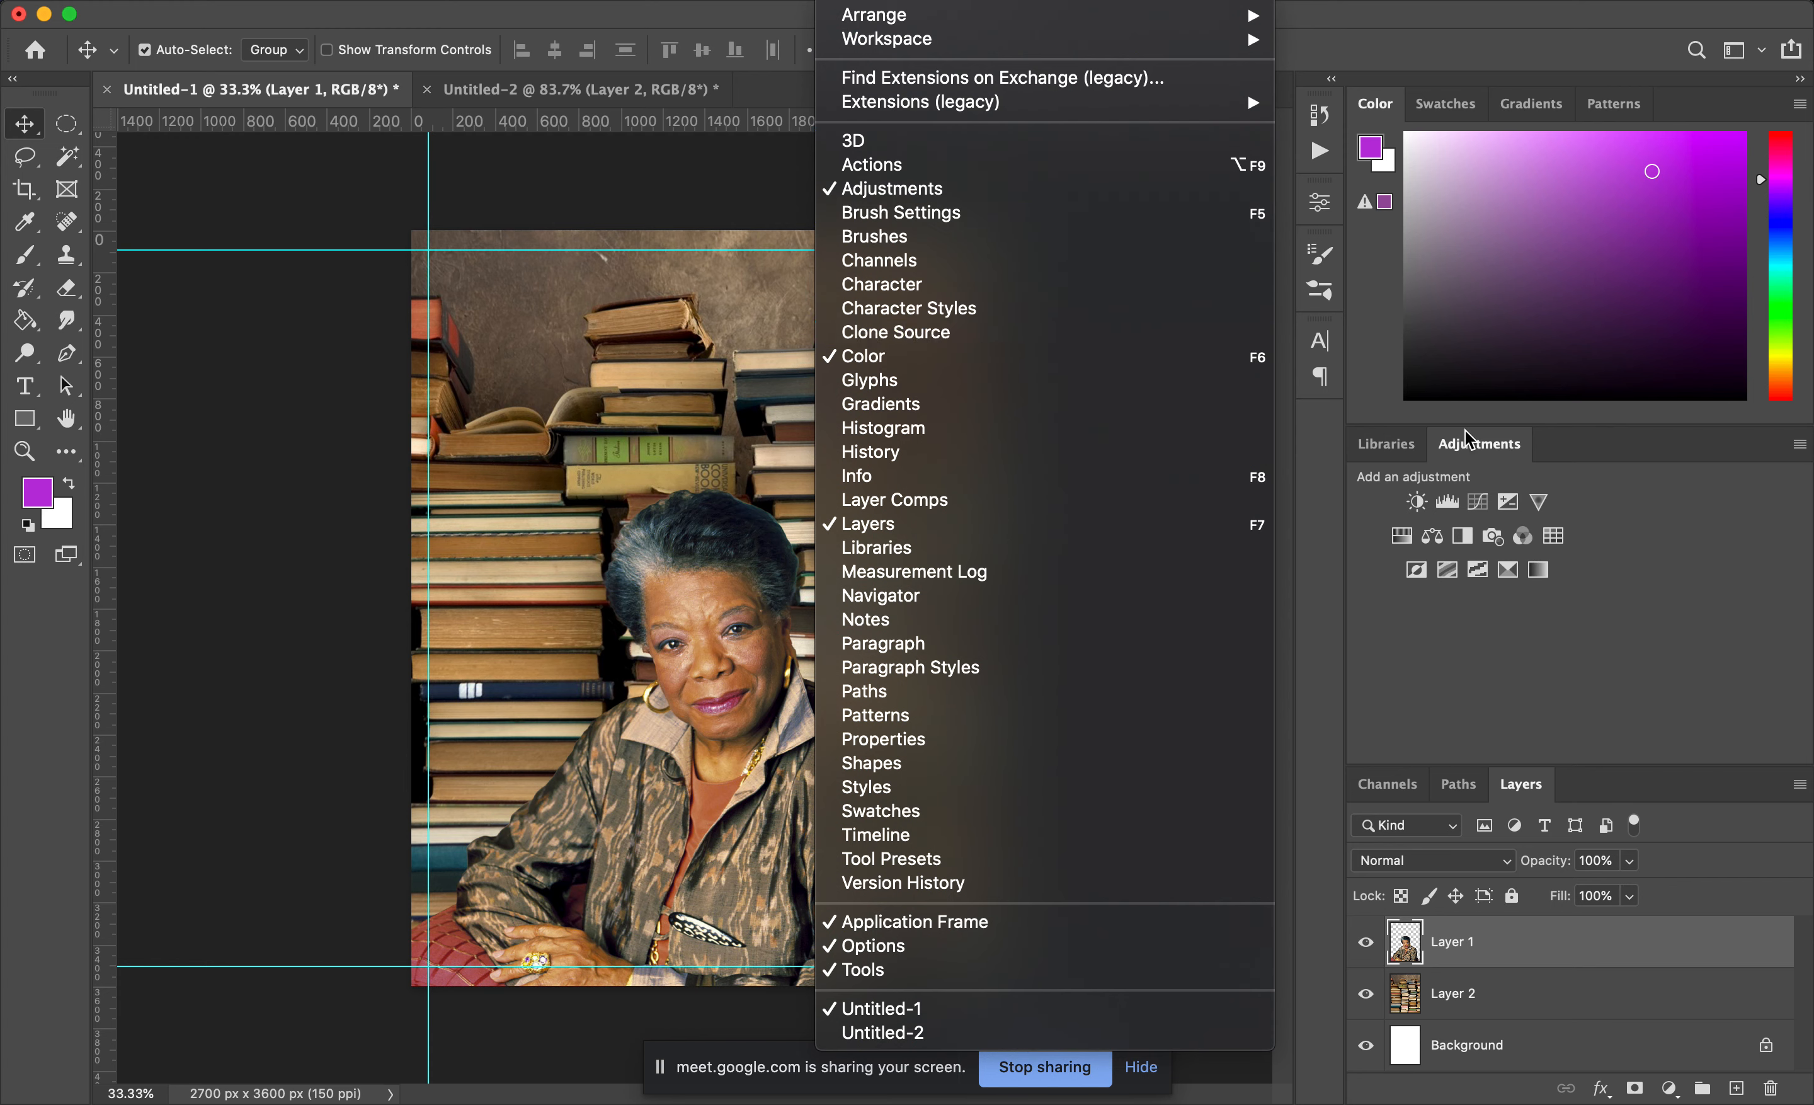
click(1496, 439)
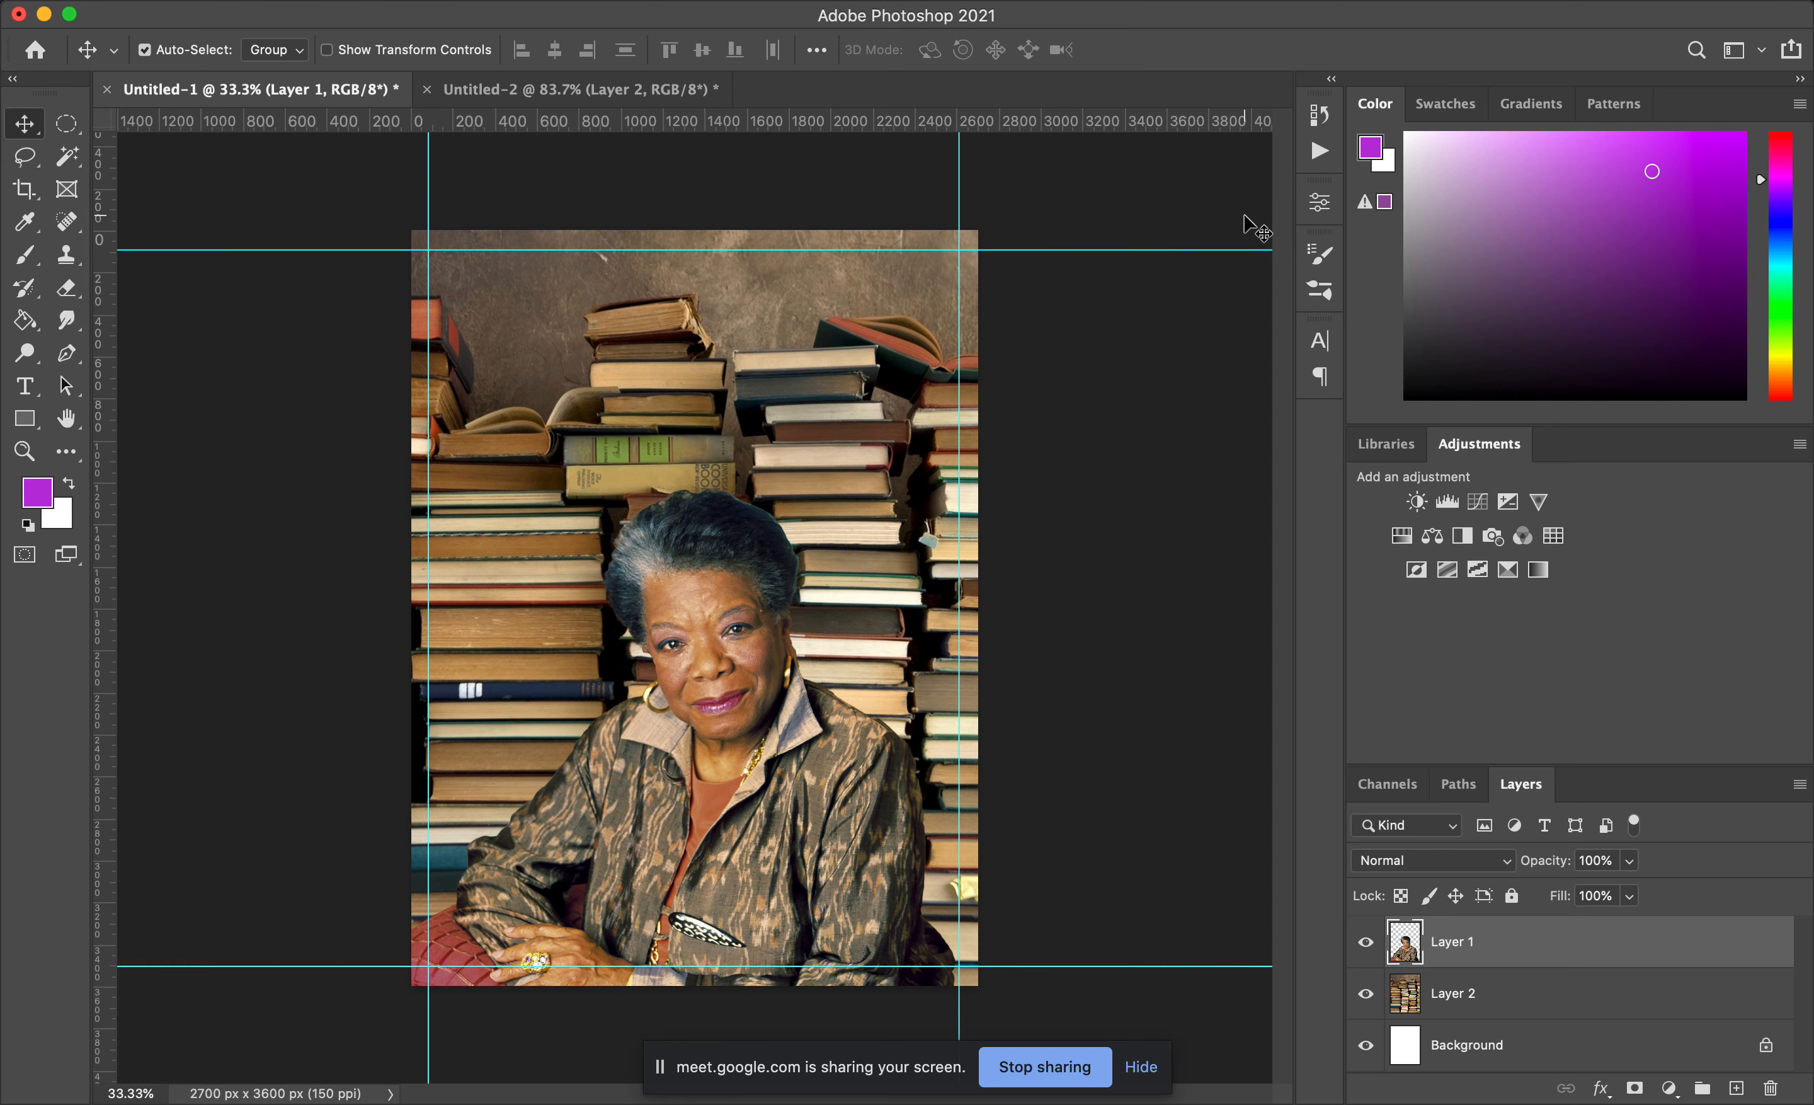
click(463, 4)
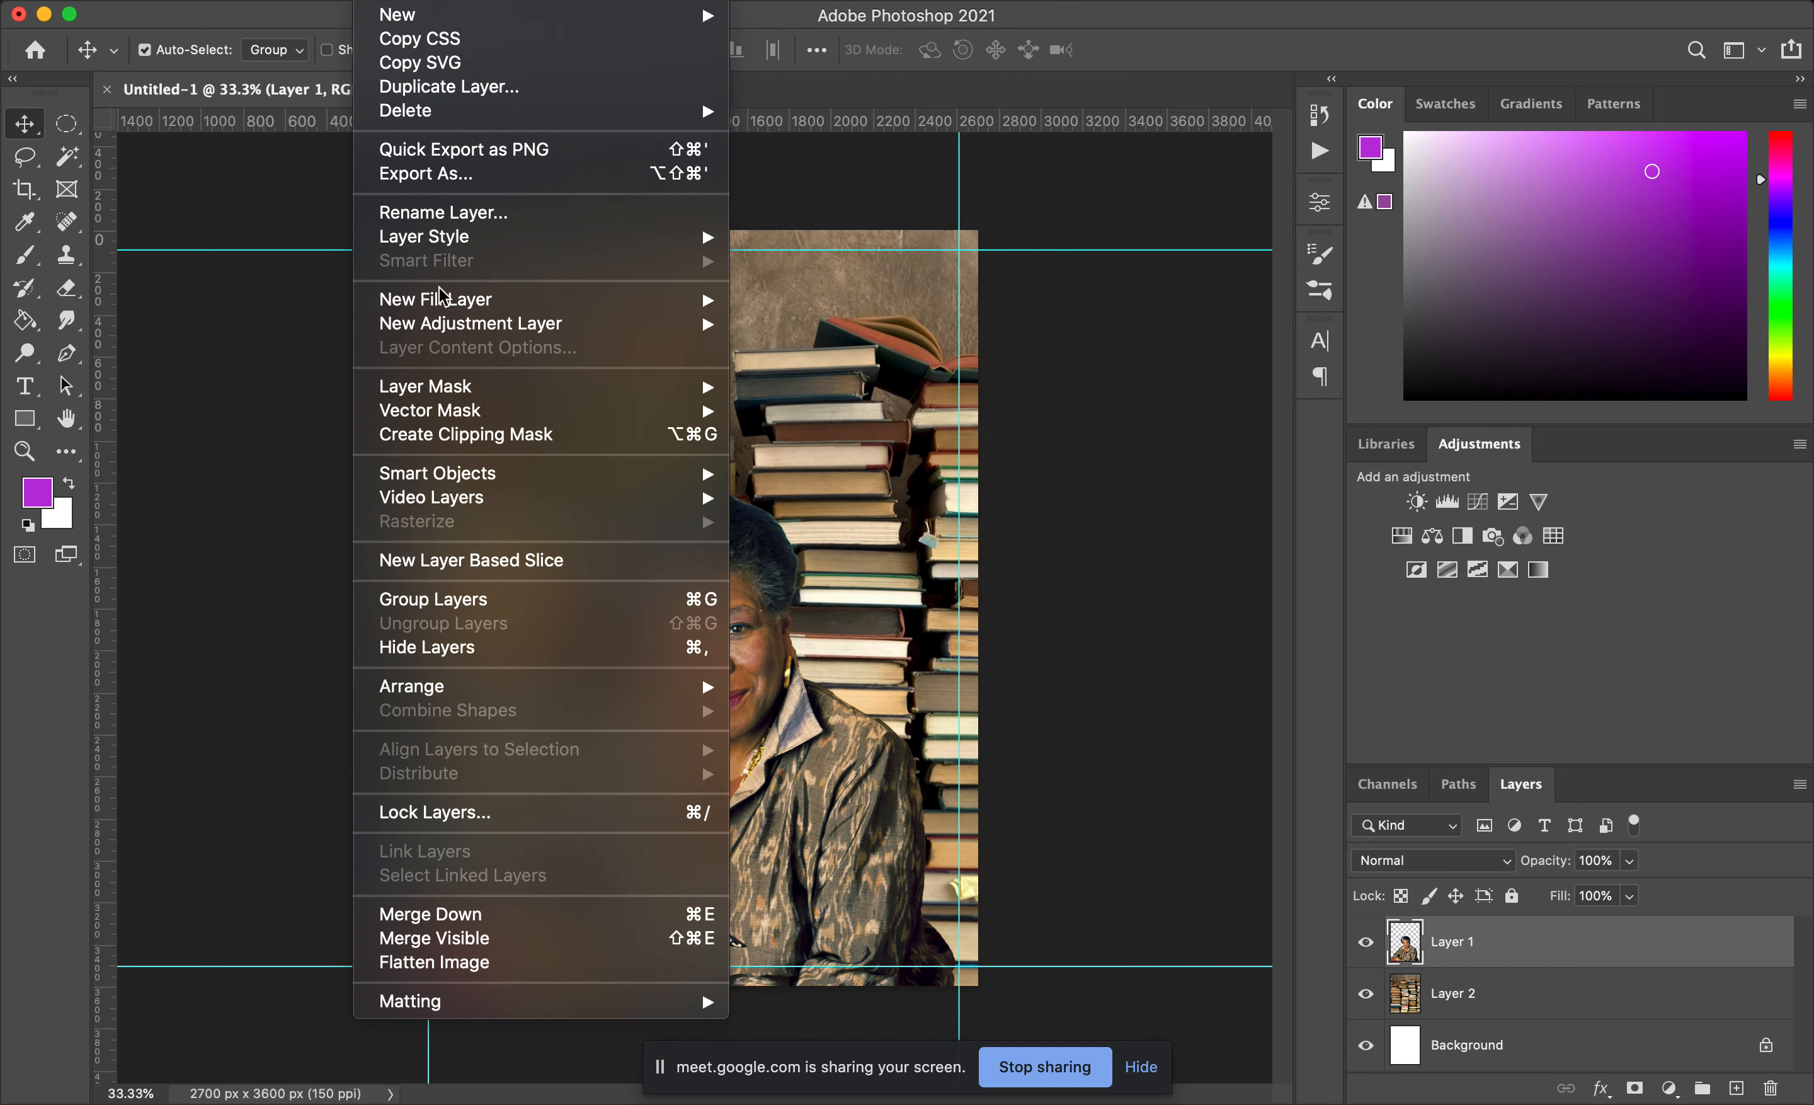
mouse_move(444, 330)
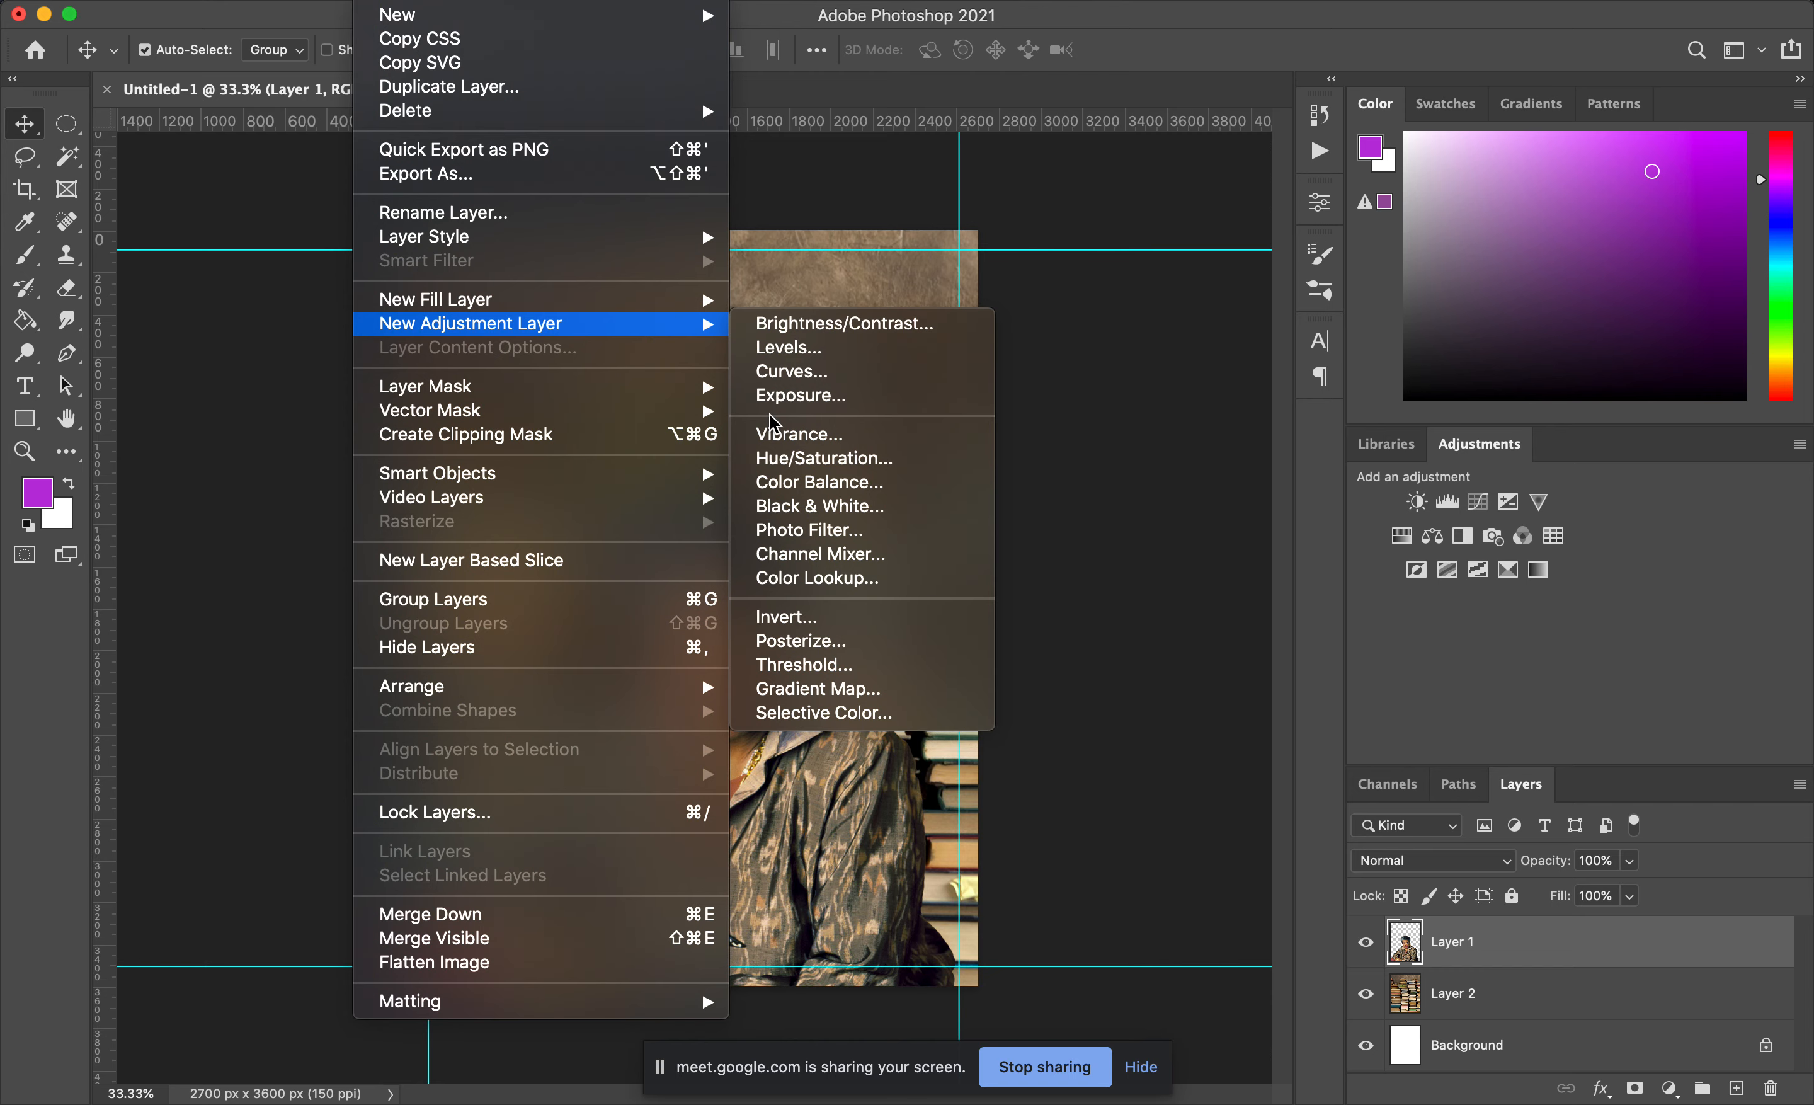
click(1594, 511)
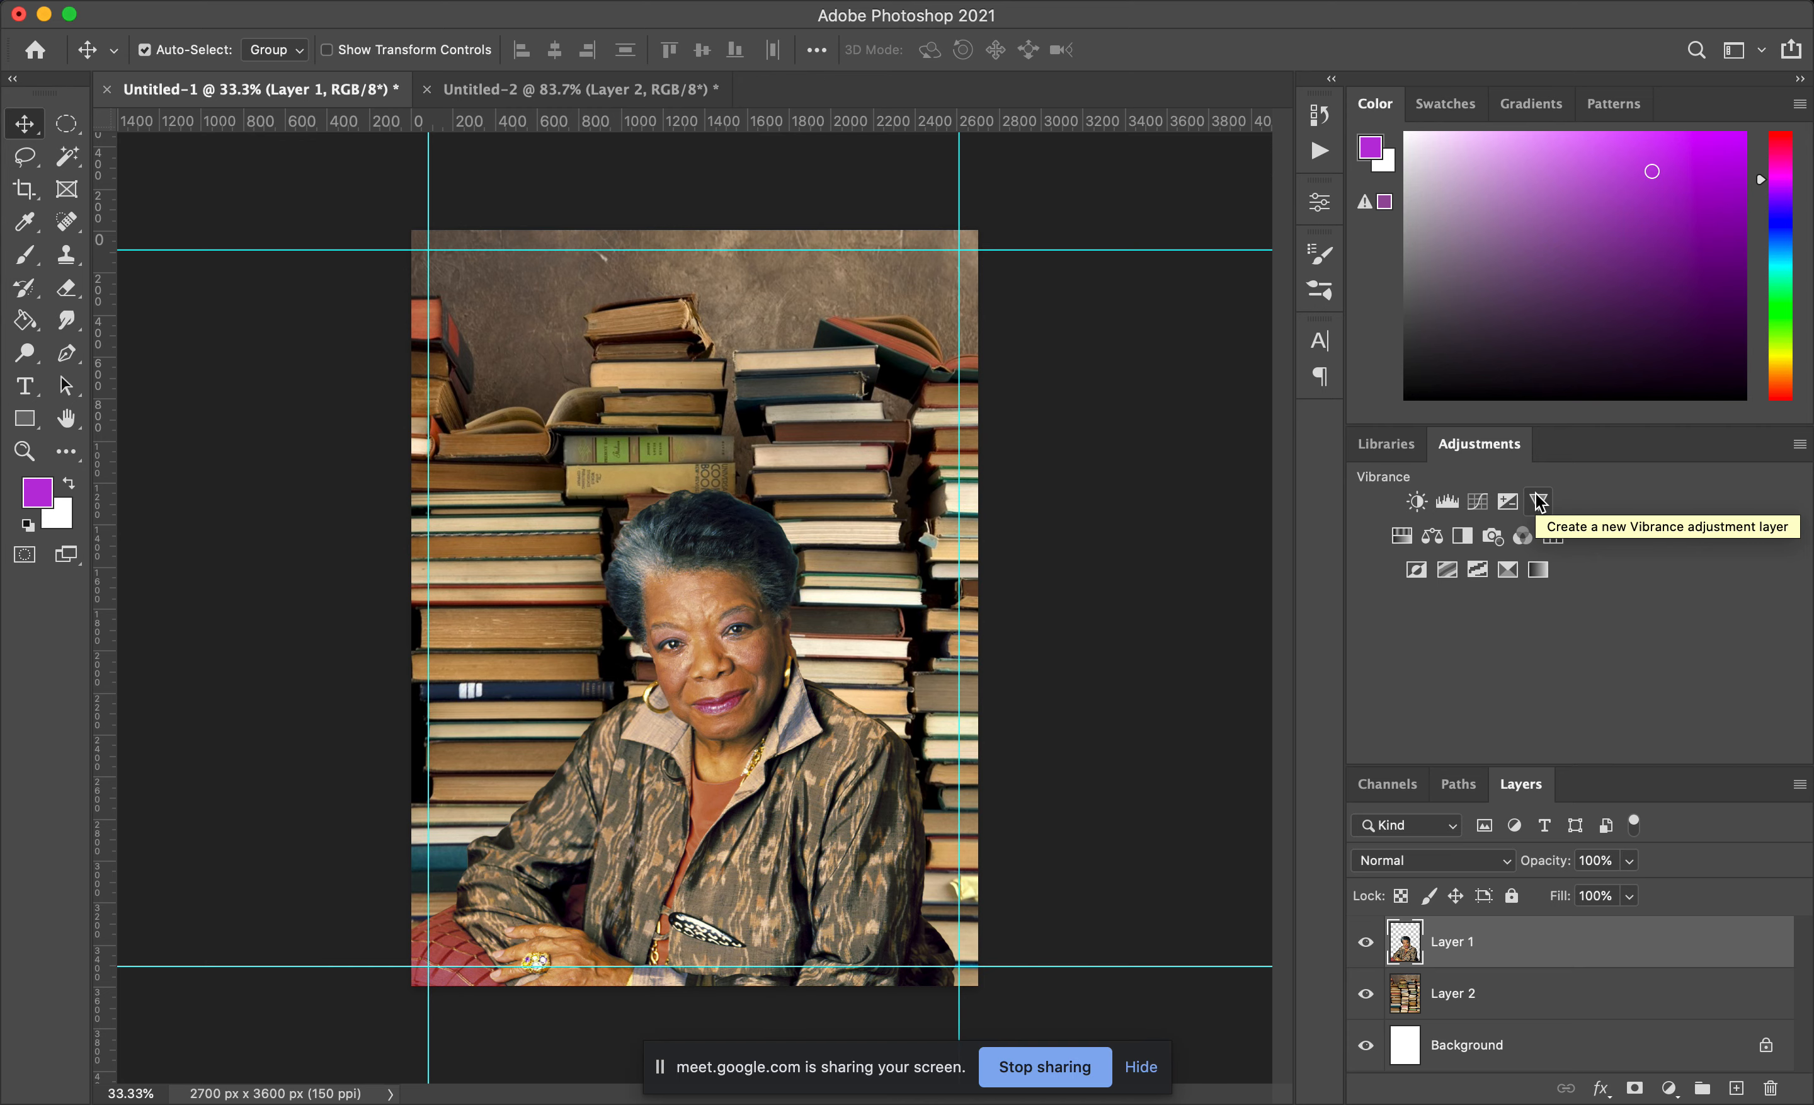
Step: Add a Vibrance adjustment layer above the portrait layer and set its Saturation to -100
click(1538, 502)
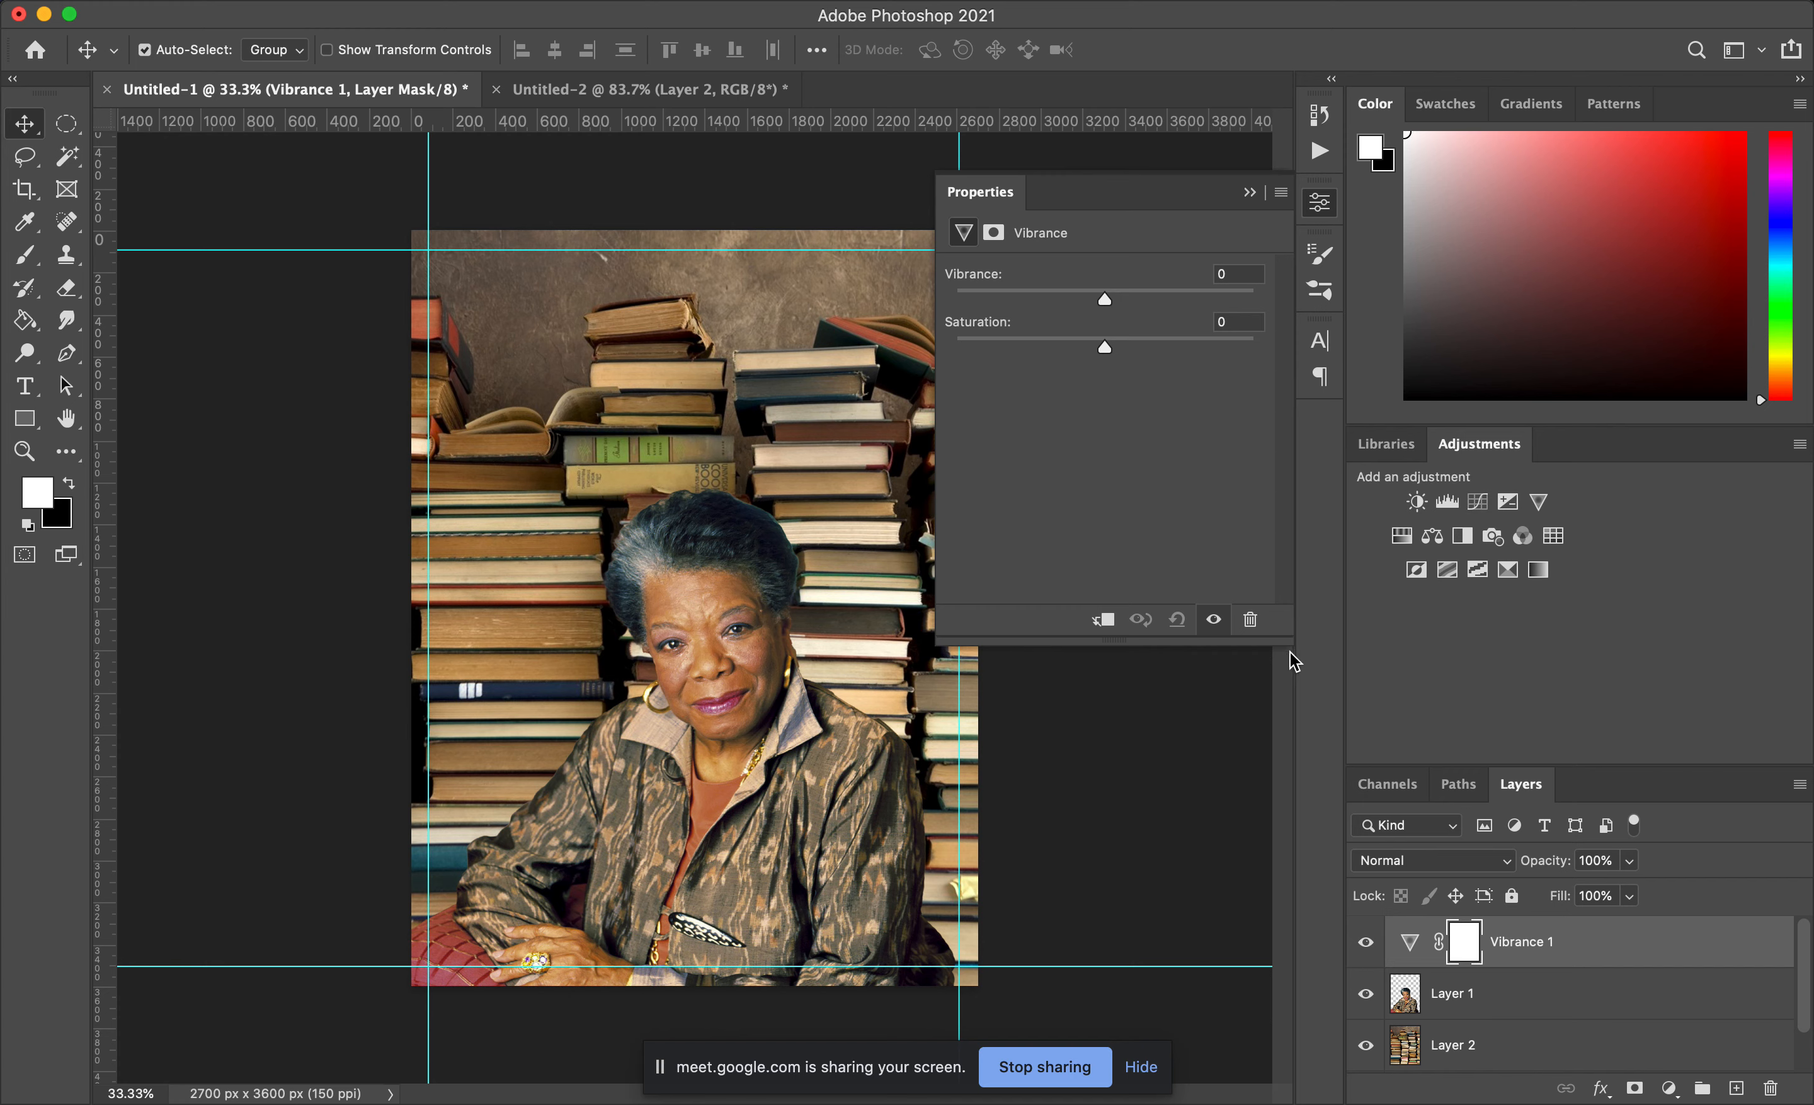
scroll(1491, 996, down, 1)
scroll(1492, 996, up, 1)
drag(1106, 347, 929, 347)
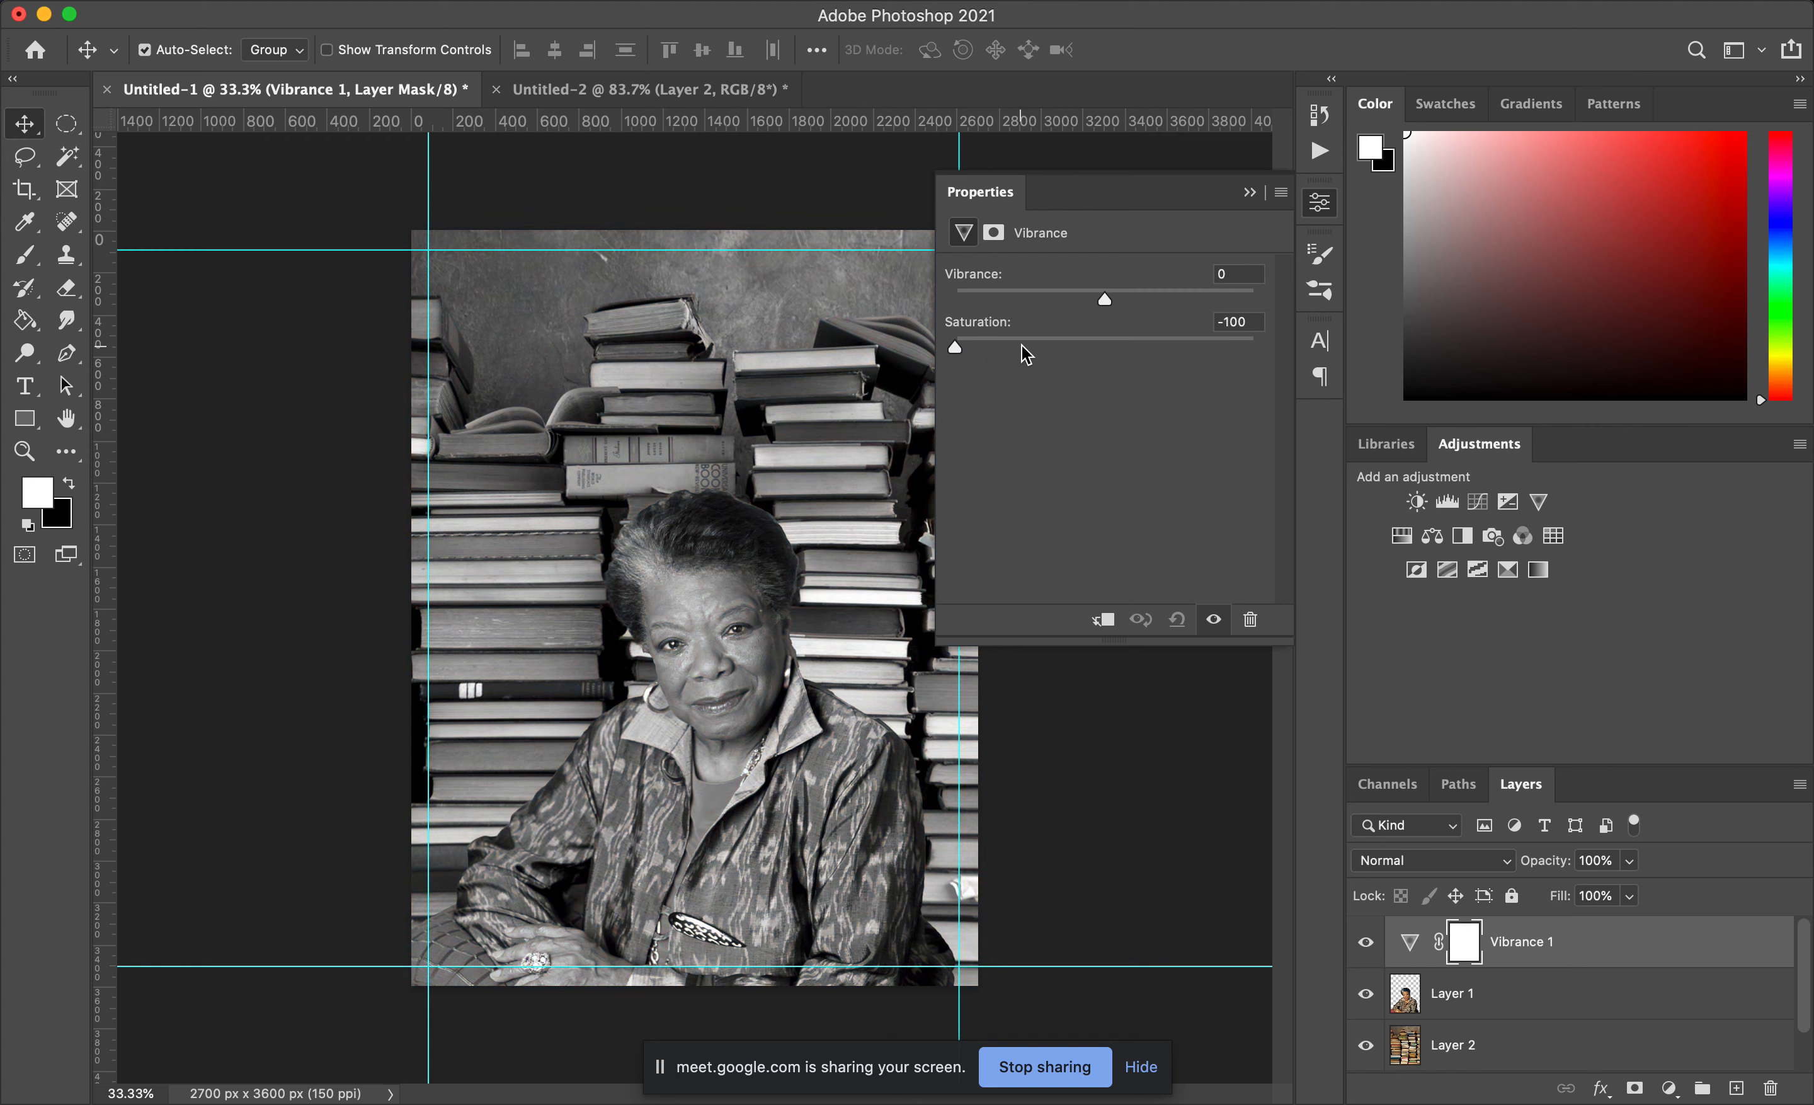
Step: Temporarily hide the book-stack layer, show it again and reselect the Vibrance adjustment layer
click(1230, 946)
click(1368, 1045)
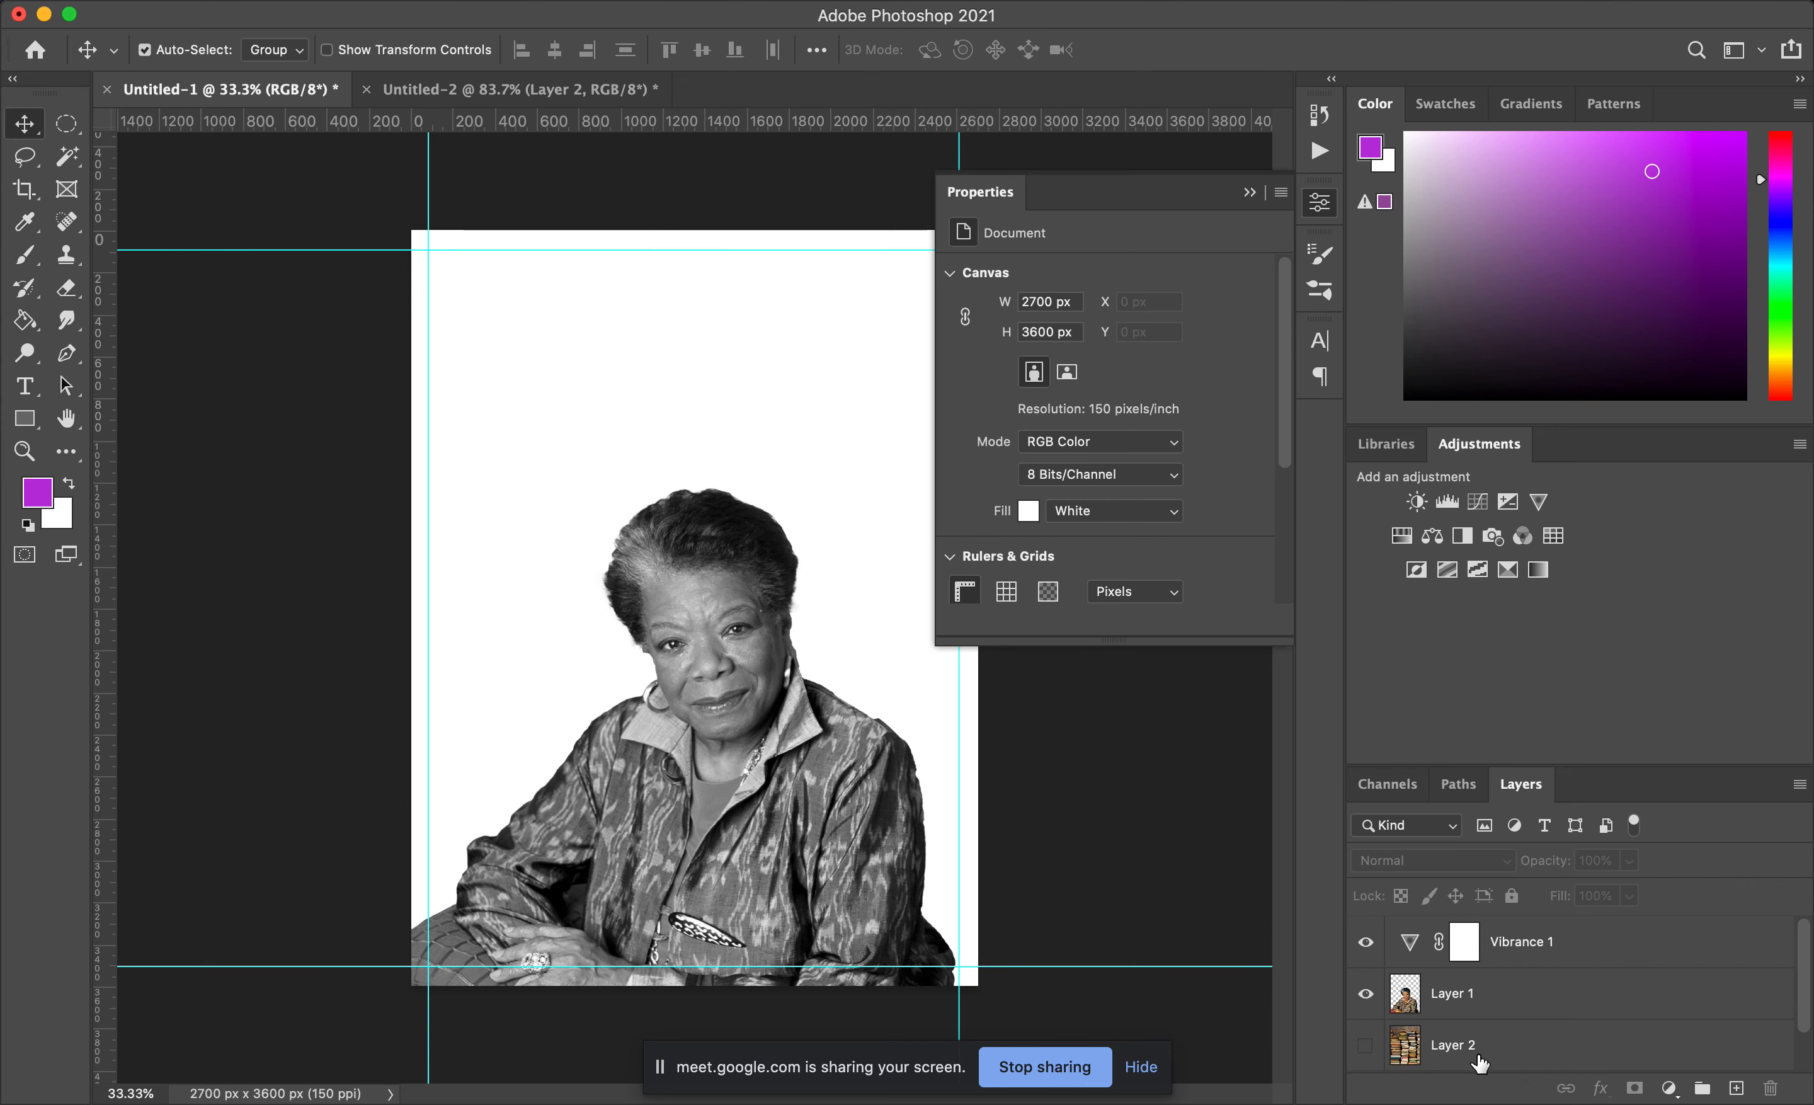
click(1473, 1058)
click(1368, 1045)
click(1530, 950)
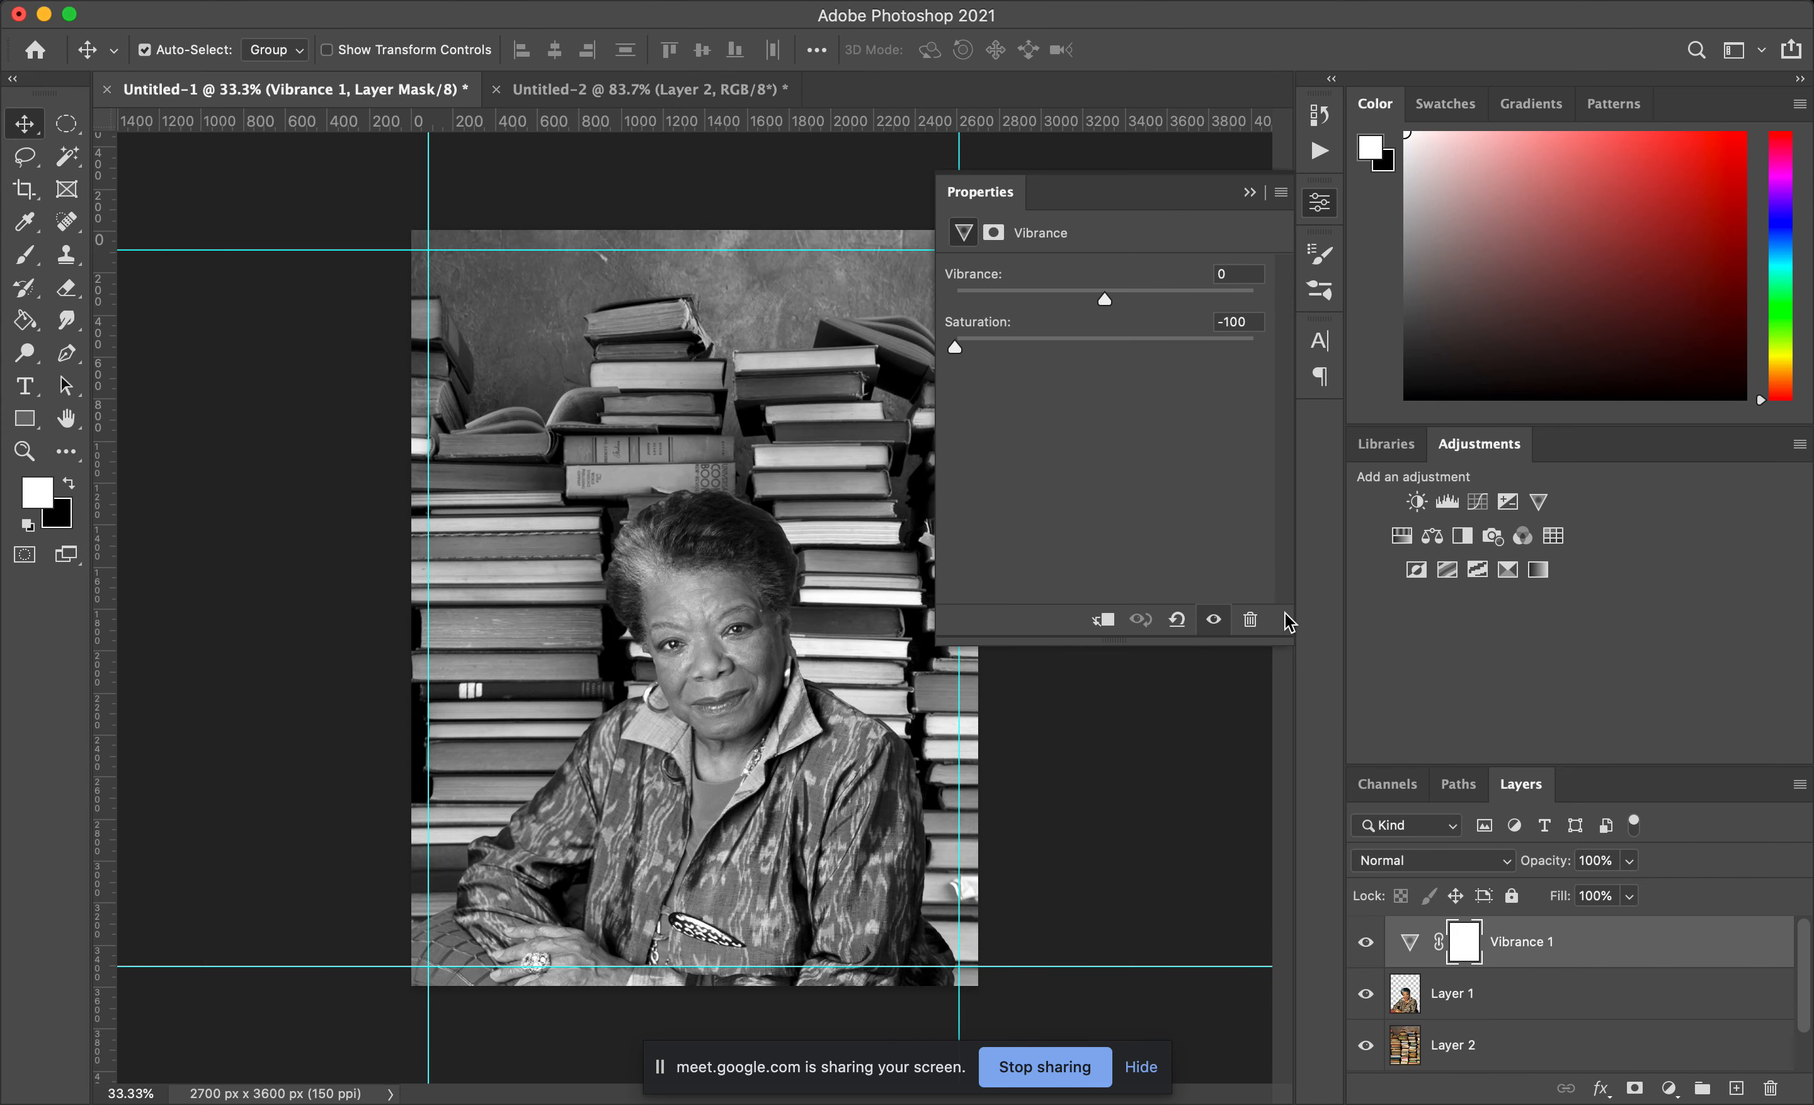
Step: Try clipping the Vibrance adjustment to the portrait layer, and move it unclipped between the portrait and book-stack layers
drag(1048, 343, 948, 328)
click(1104, 620)
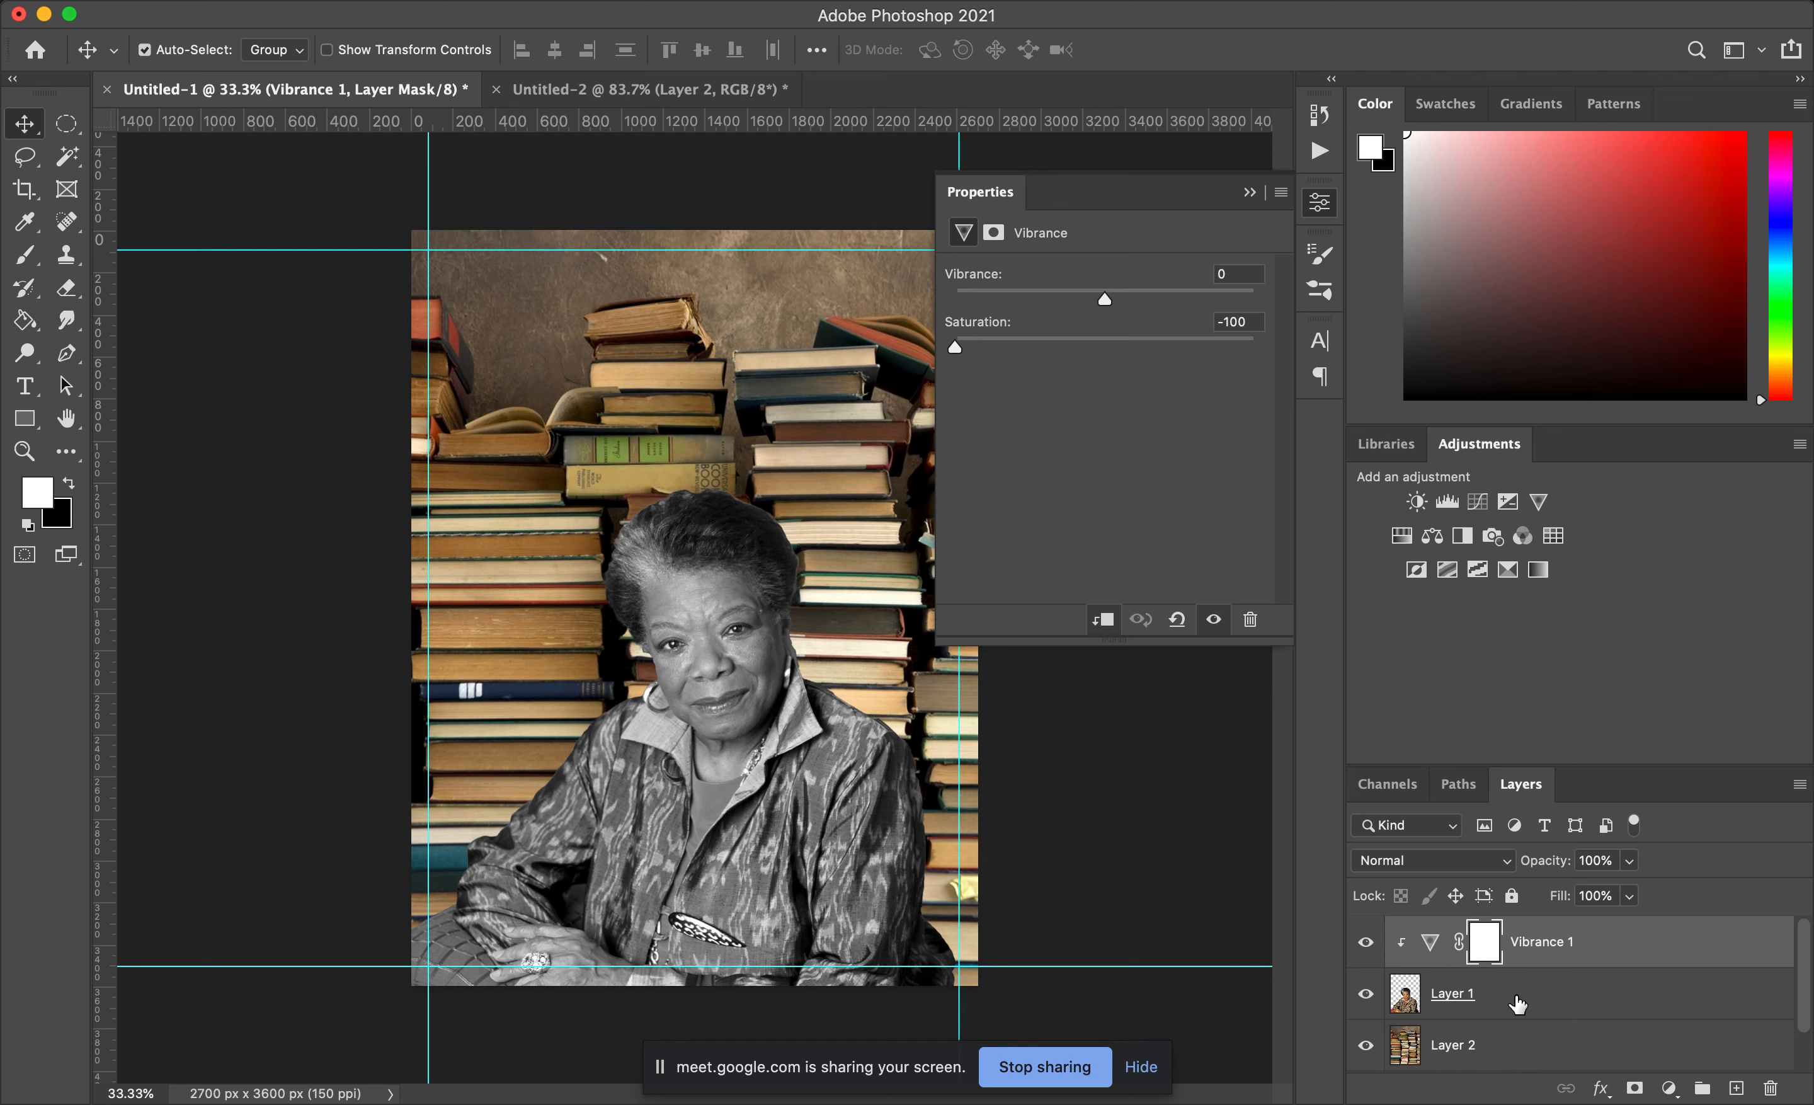
scroll(1518, 1003, down, 1)
scroll(1535, 998, up, 1)
drag(1631, 950, 1625, 1018)
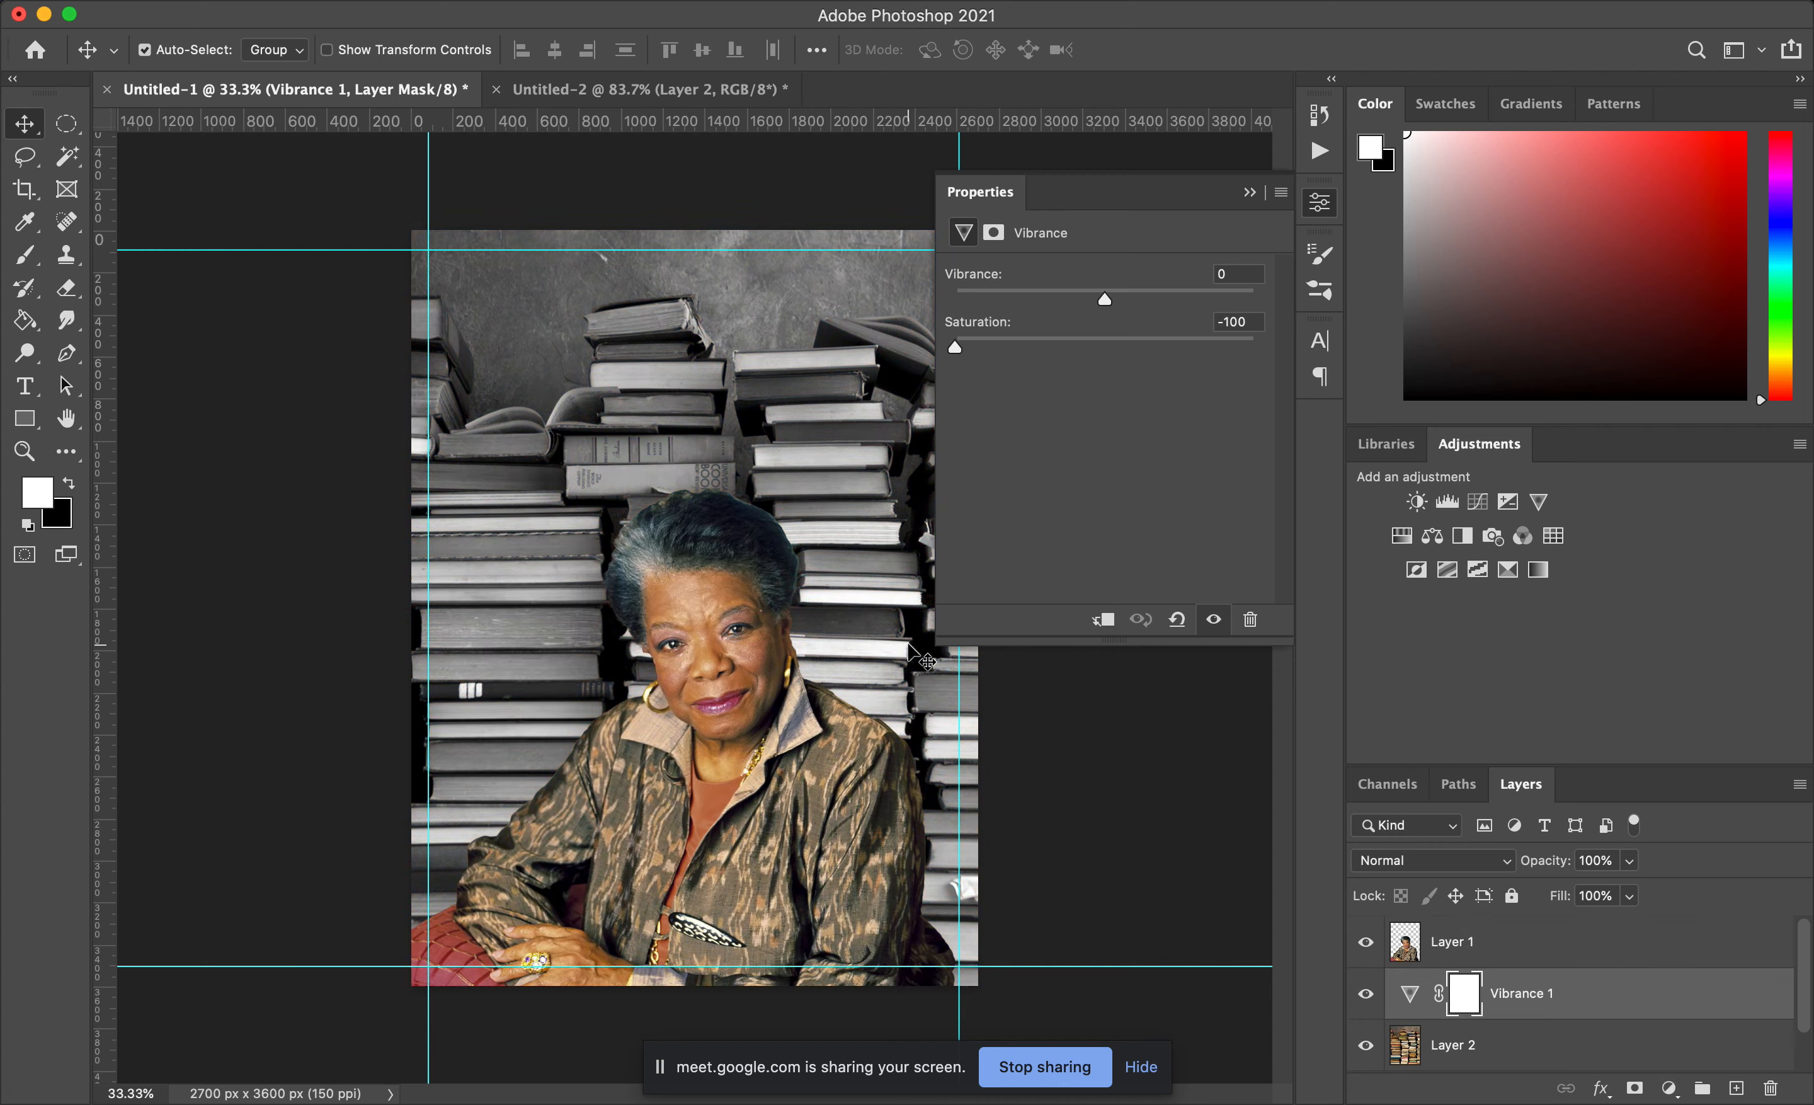
click(1556, 961)
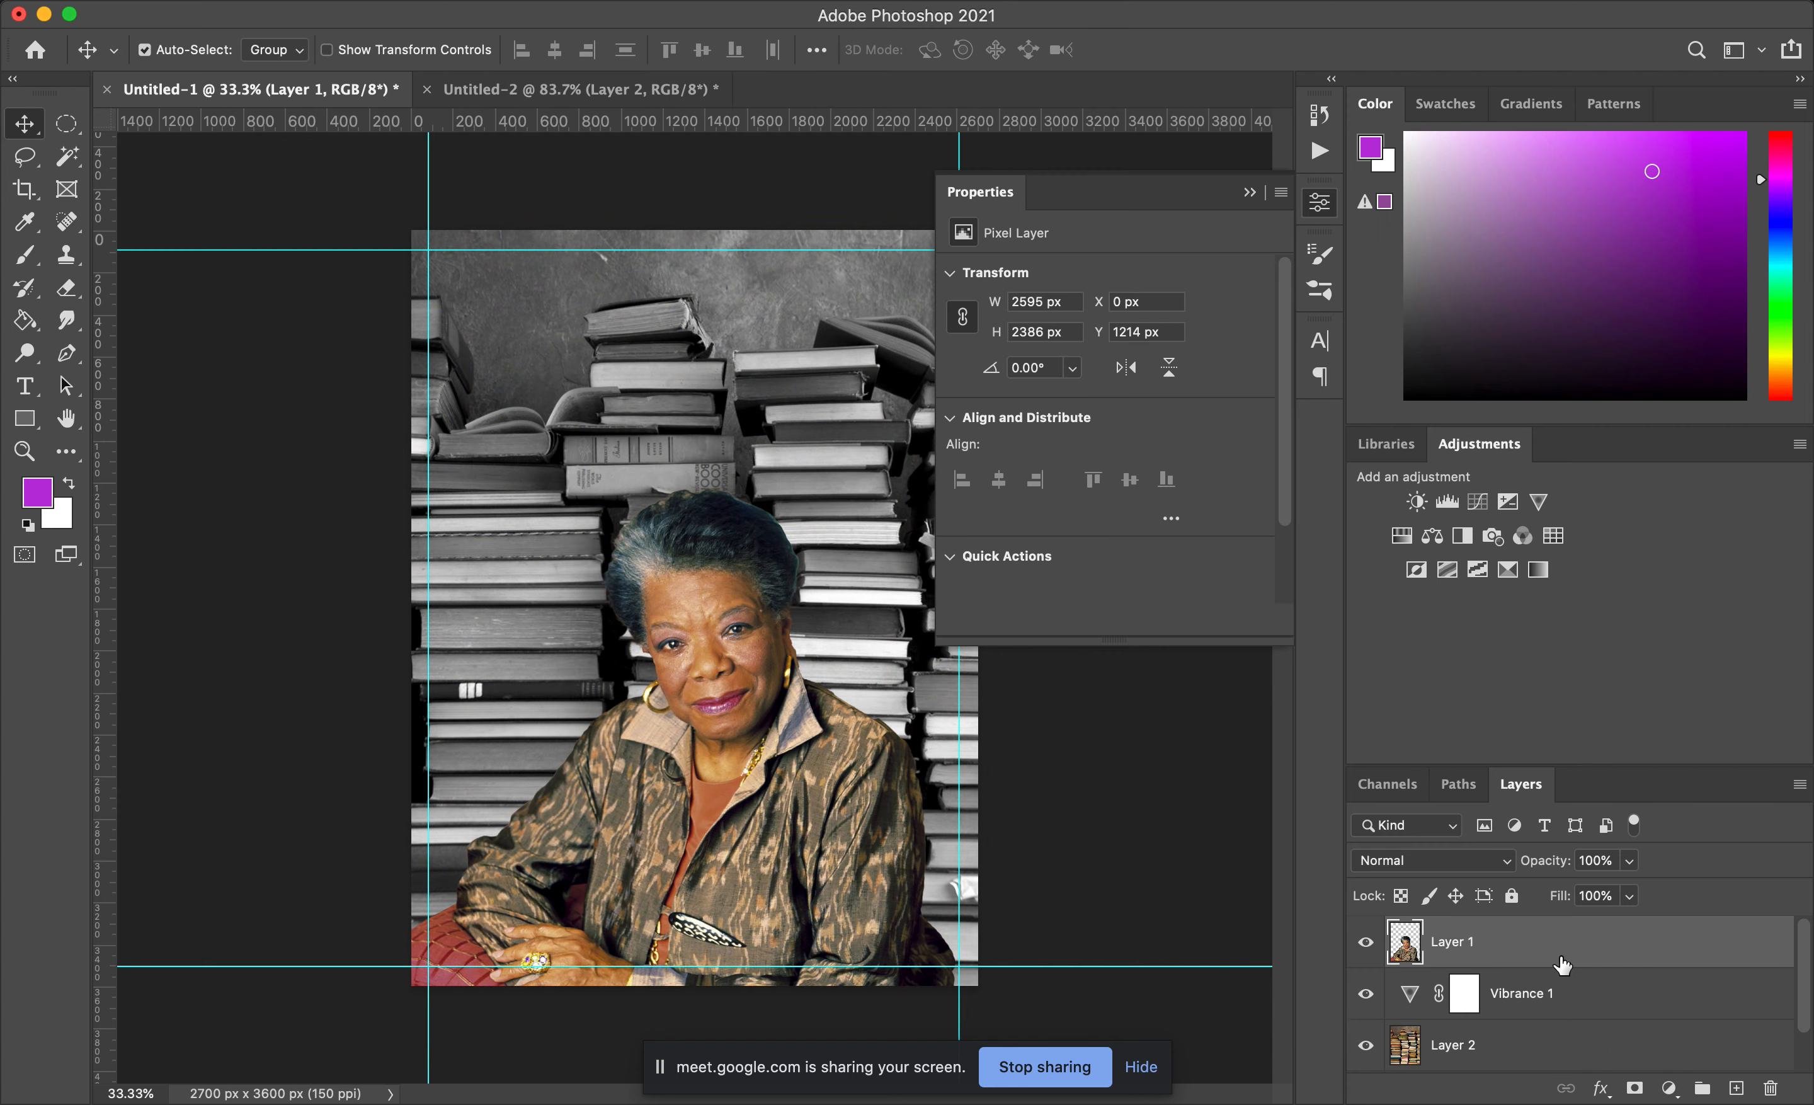
Step: Add a Photo Filter adjustment with Warming Filter (85) for the book-stack layer and move it above the Vibrance adjustment
click(1552, 1046)
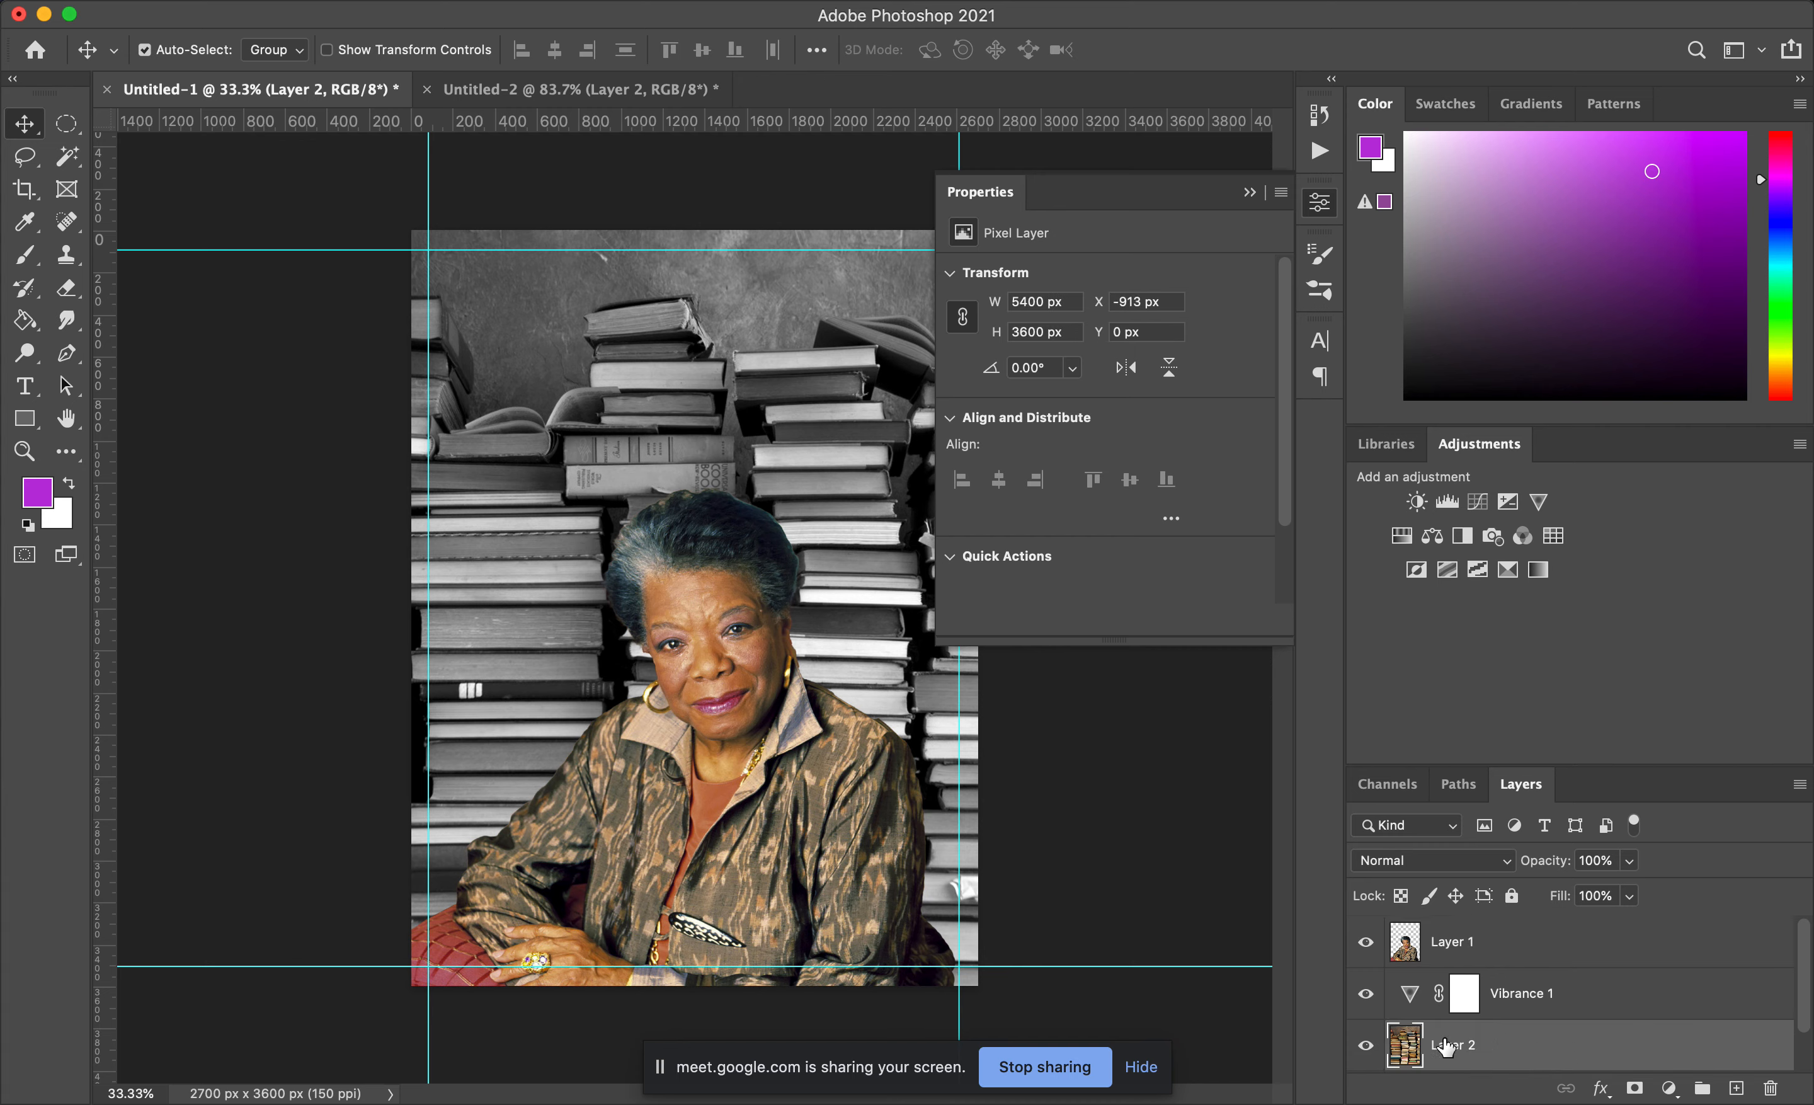
click(1494, 537)
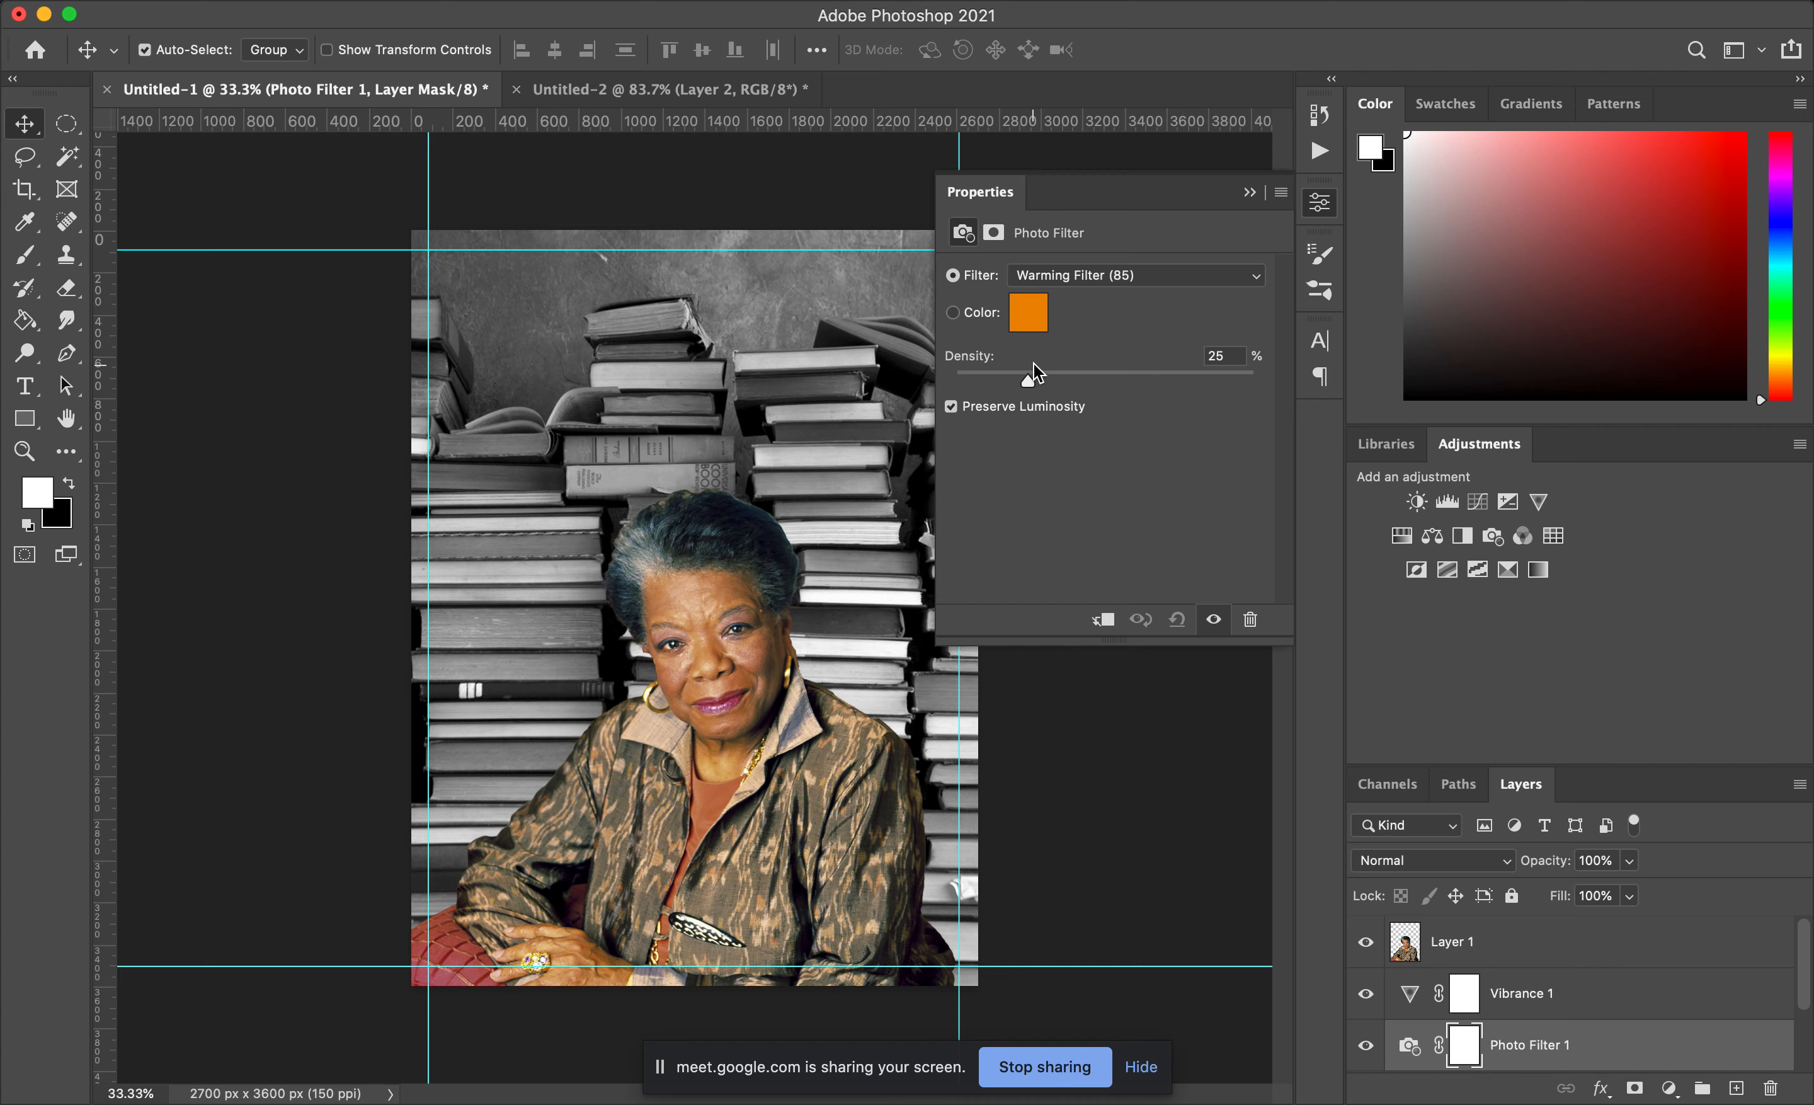
drag(1567, 1051, 1565, 985)
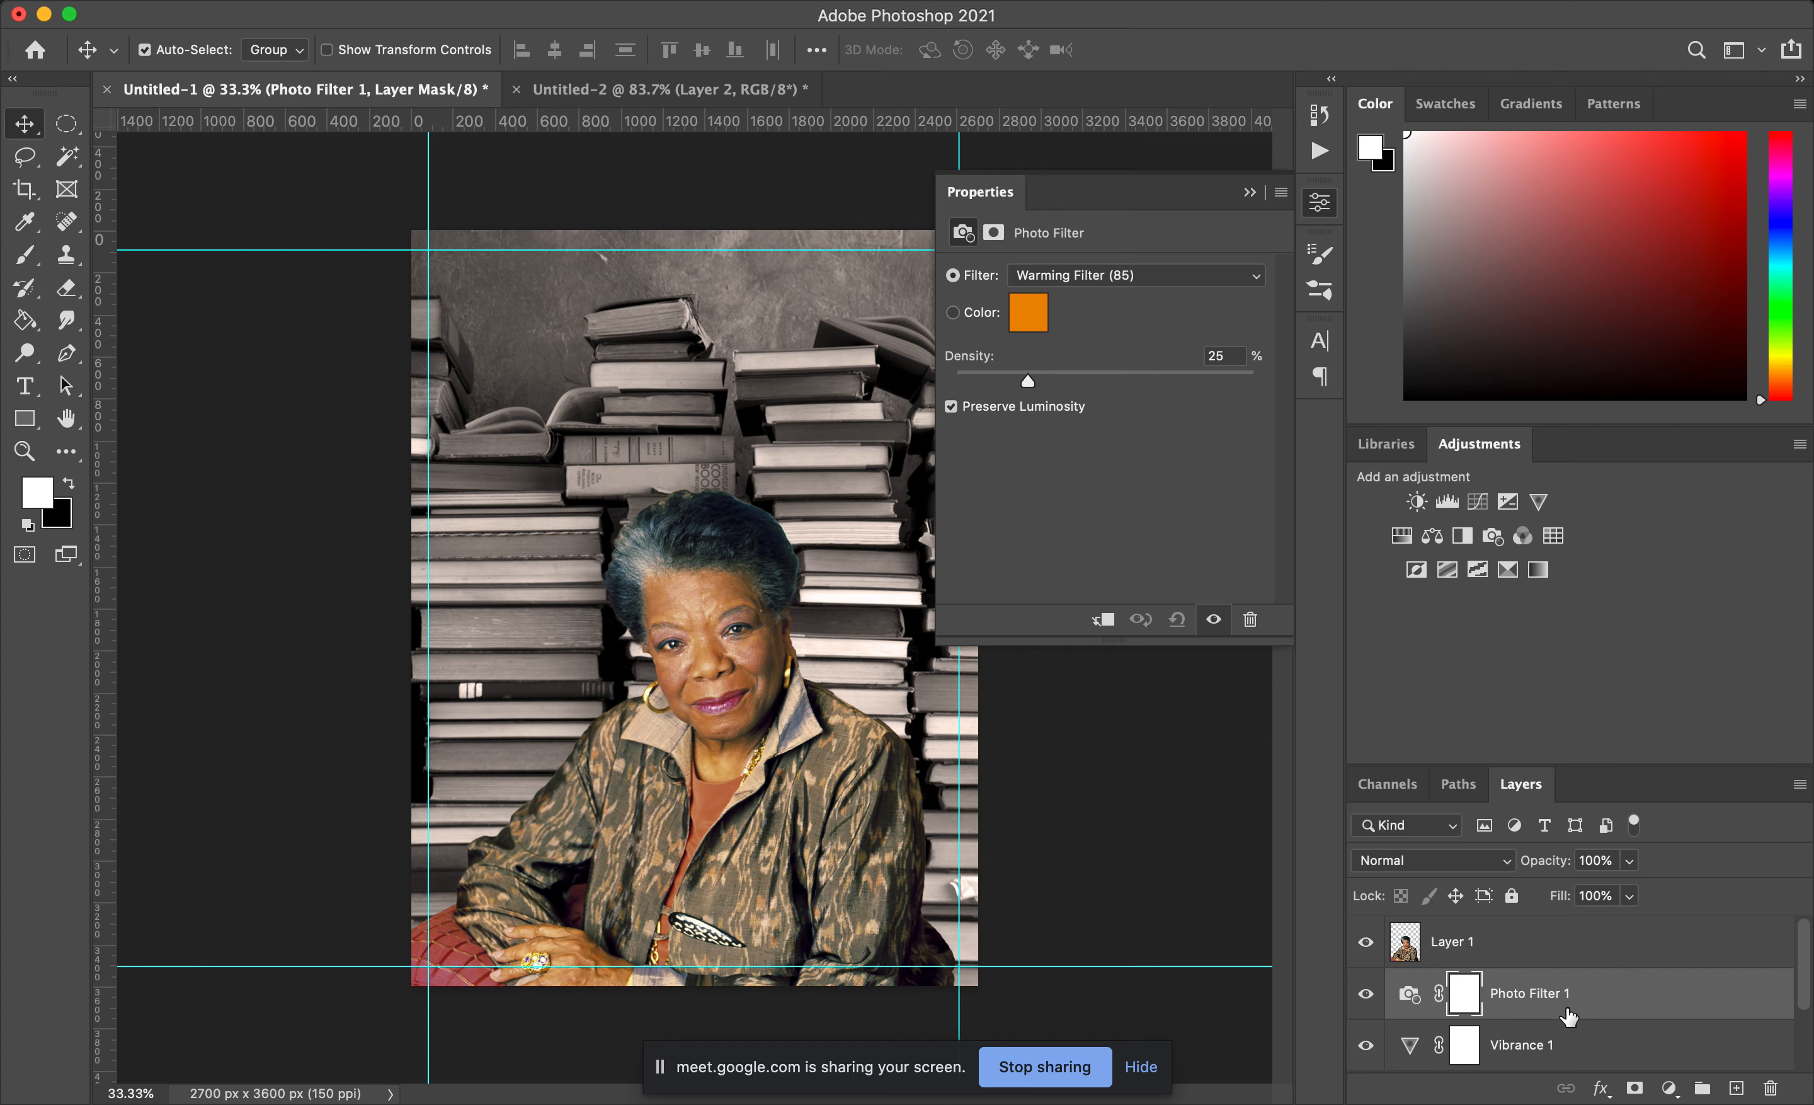
Step: Set the background's Photo Filter adjustment to the Orange filter at 100% density and collapse its properties
scroll(1571, 1023, down, 1)
scroll(1572, 1026, down, 2)
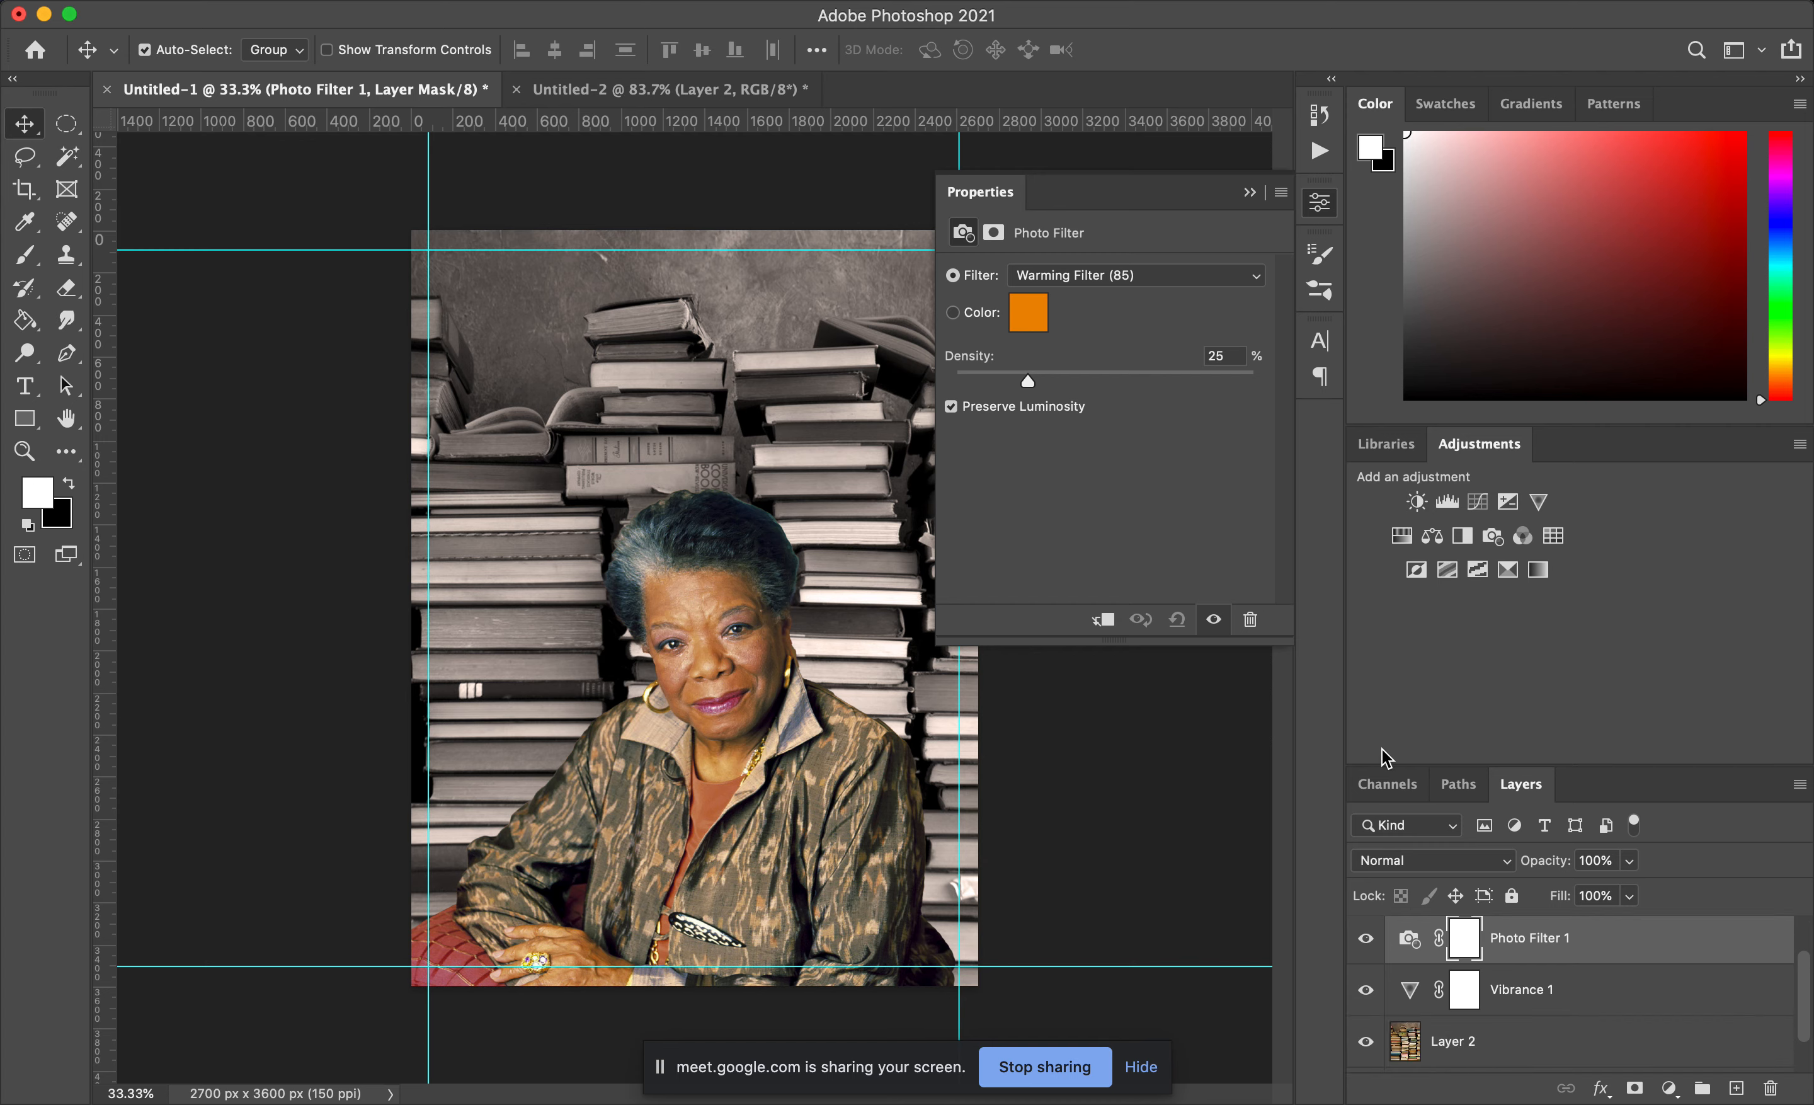
drag(1029, 380, 1288, 398)
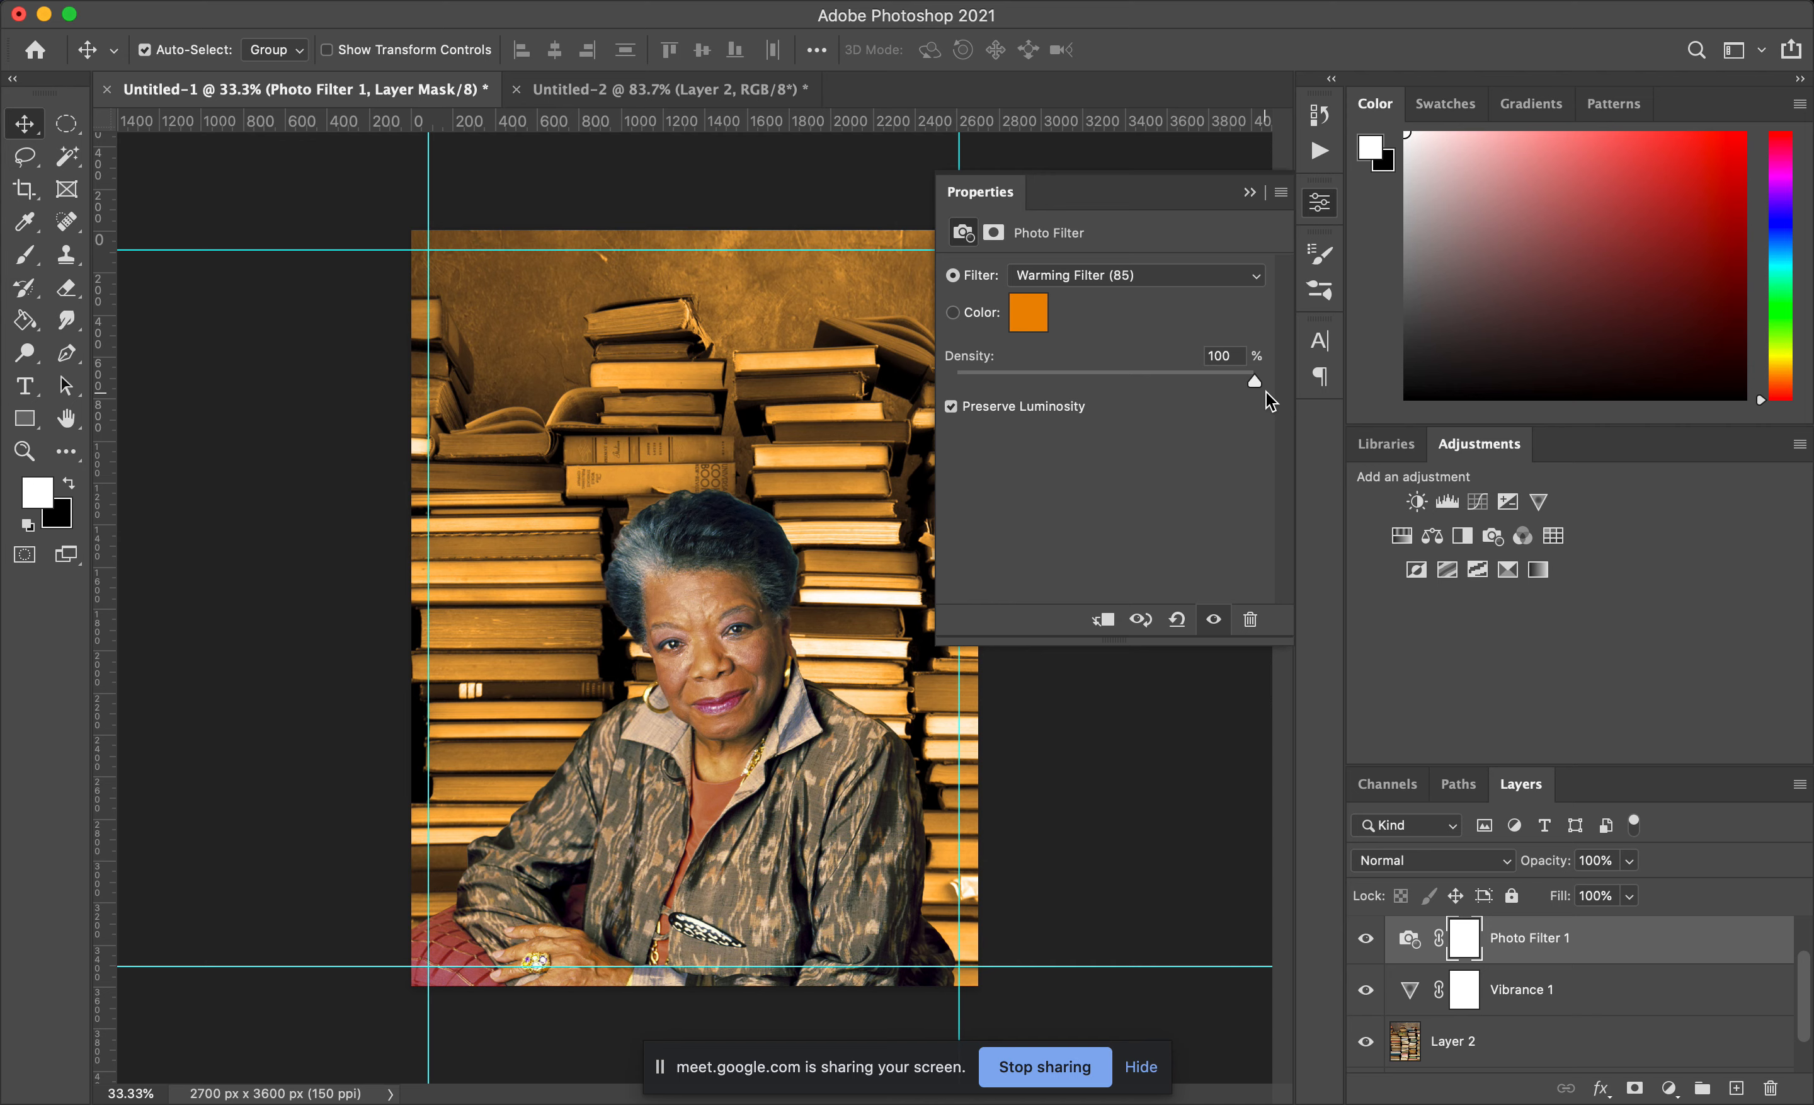
click(1253, 275)
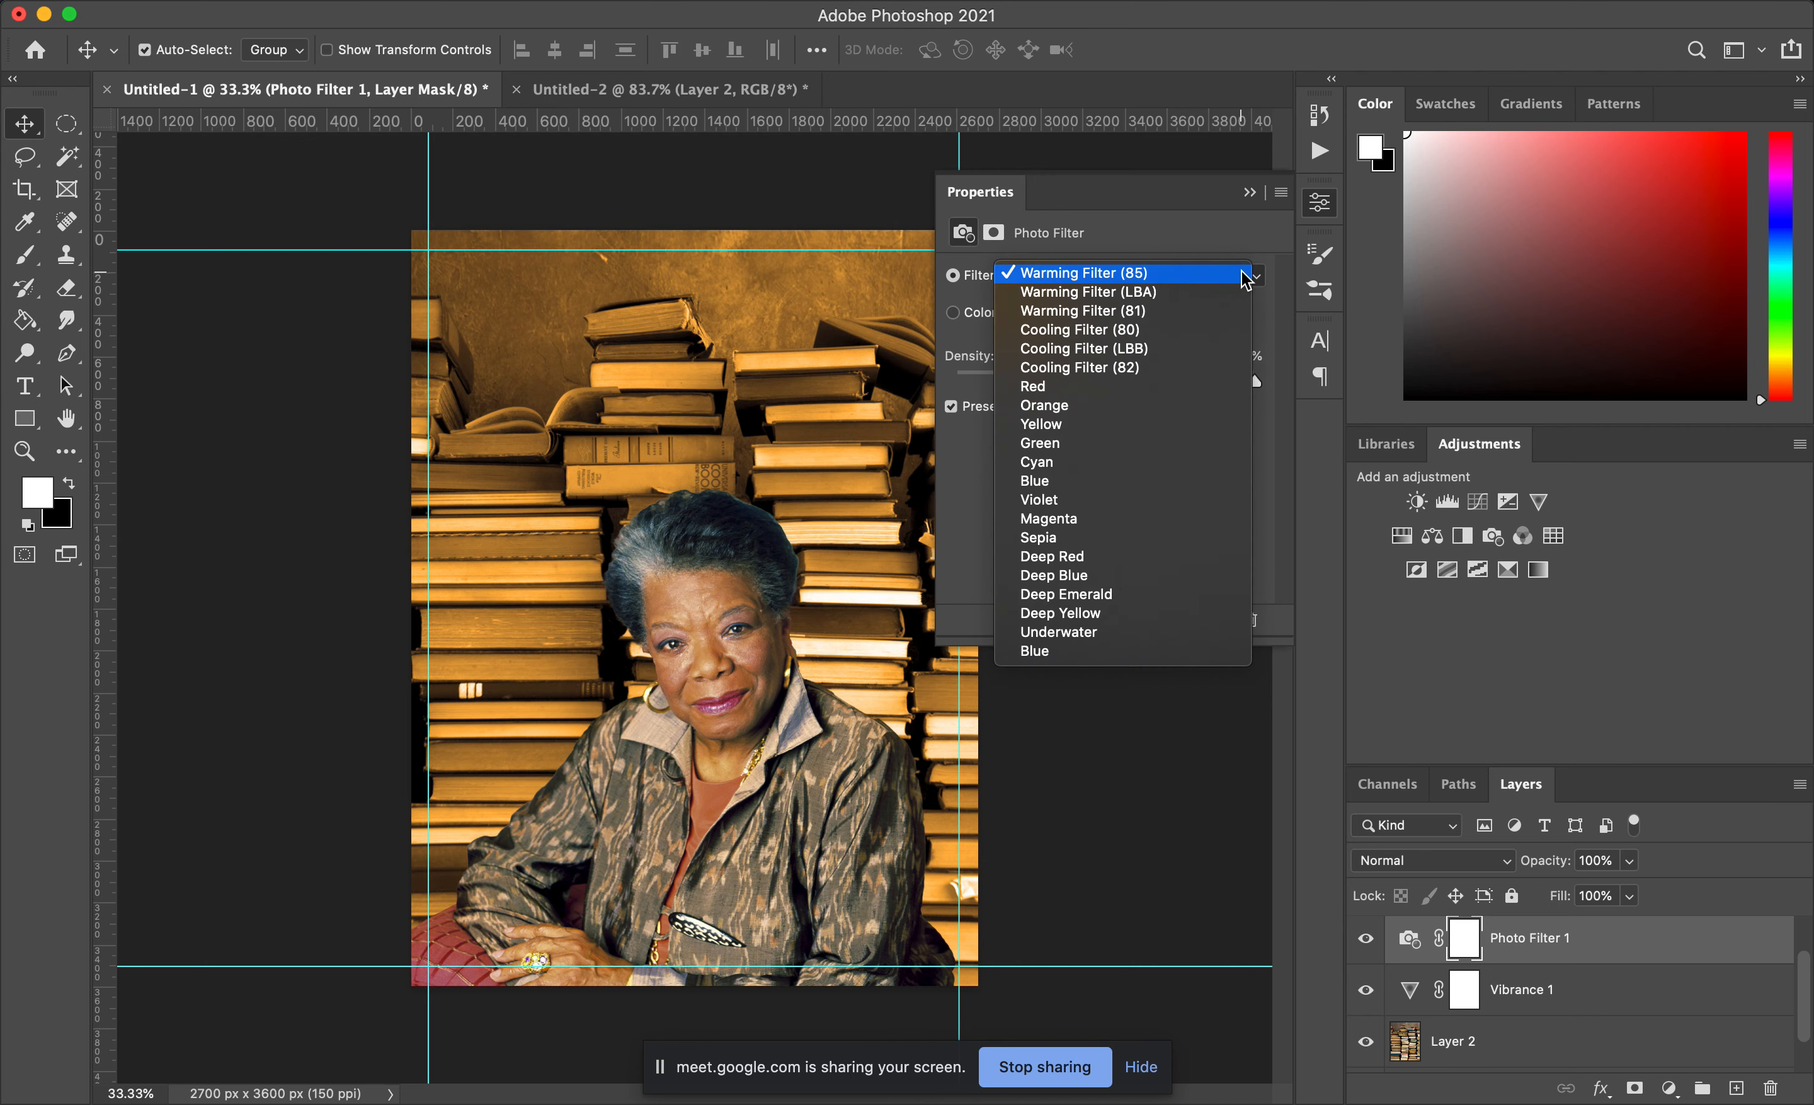
click(1154, 406)
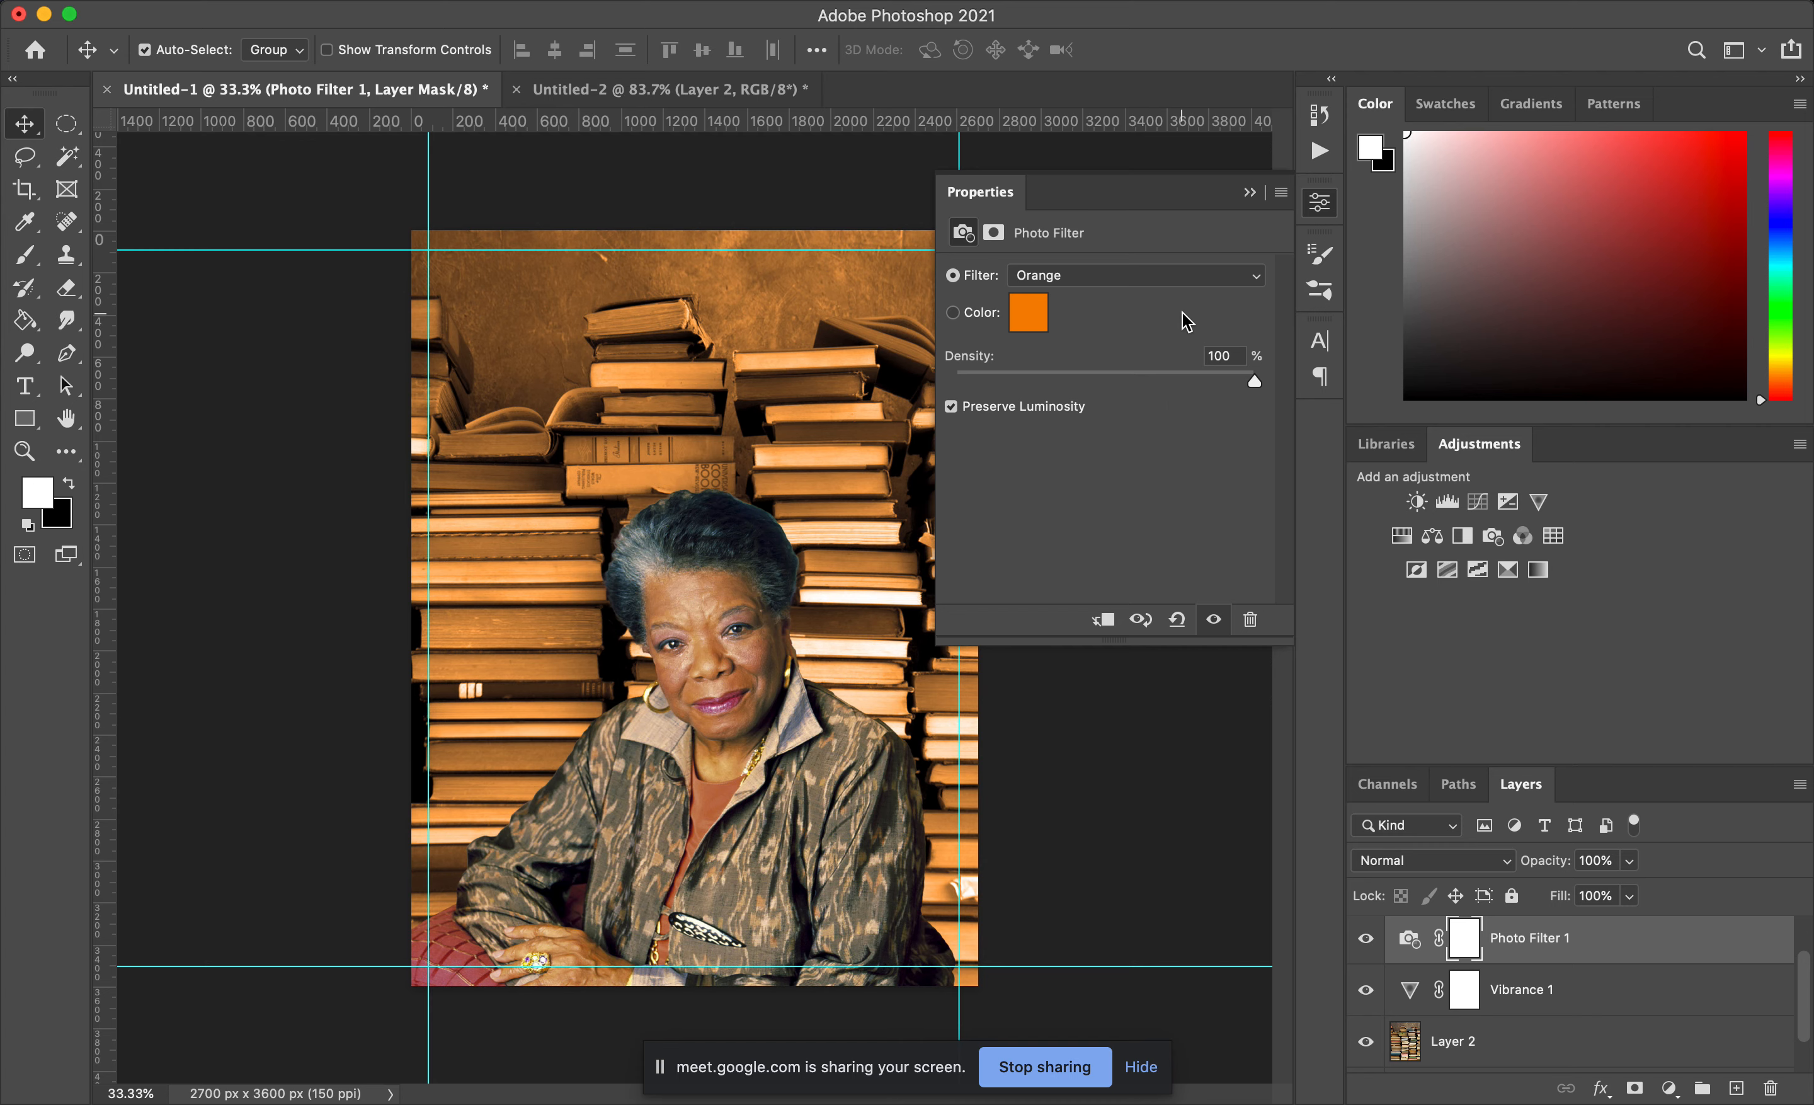
click(1249, 192)
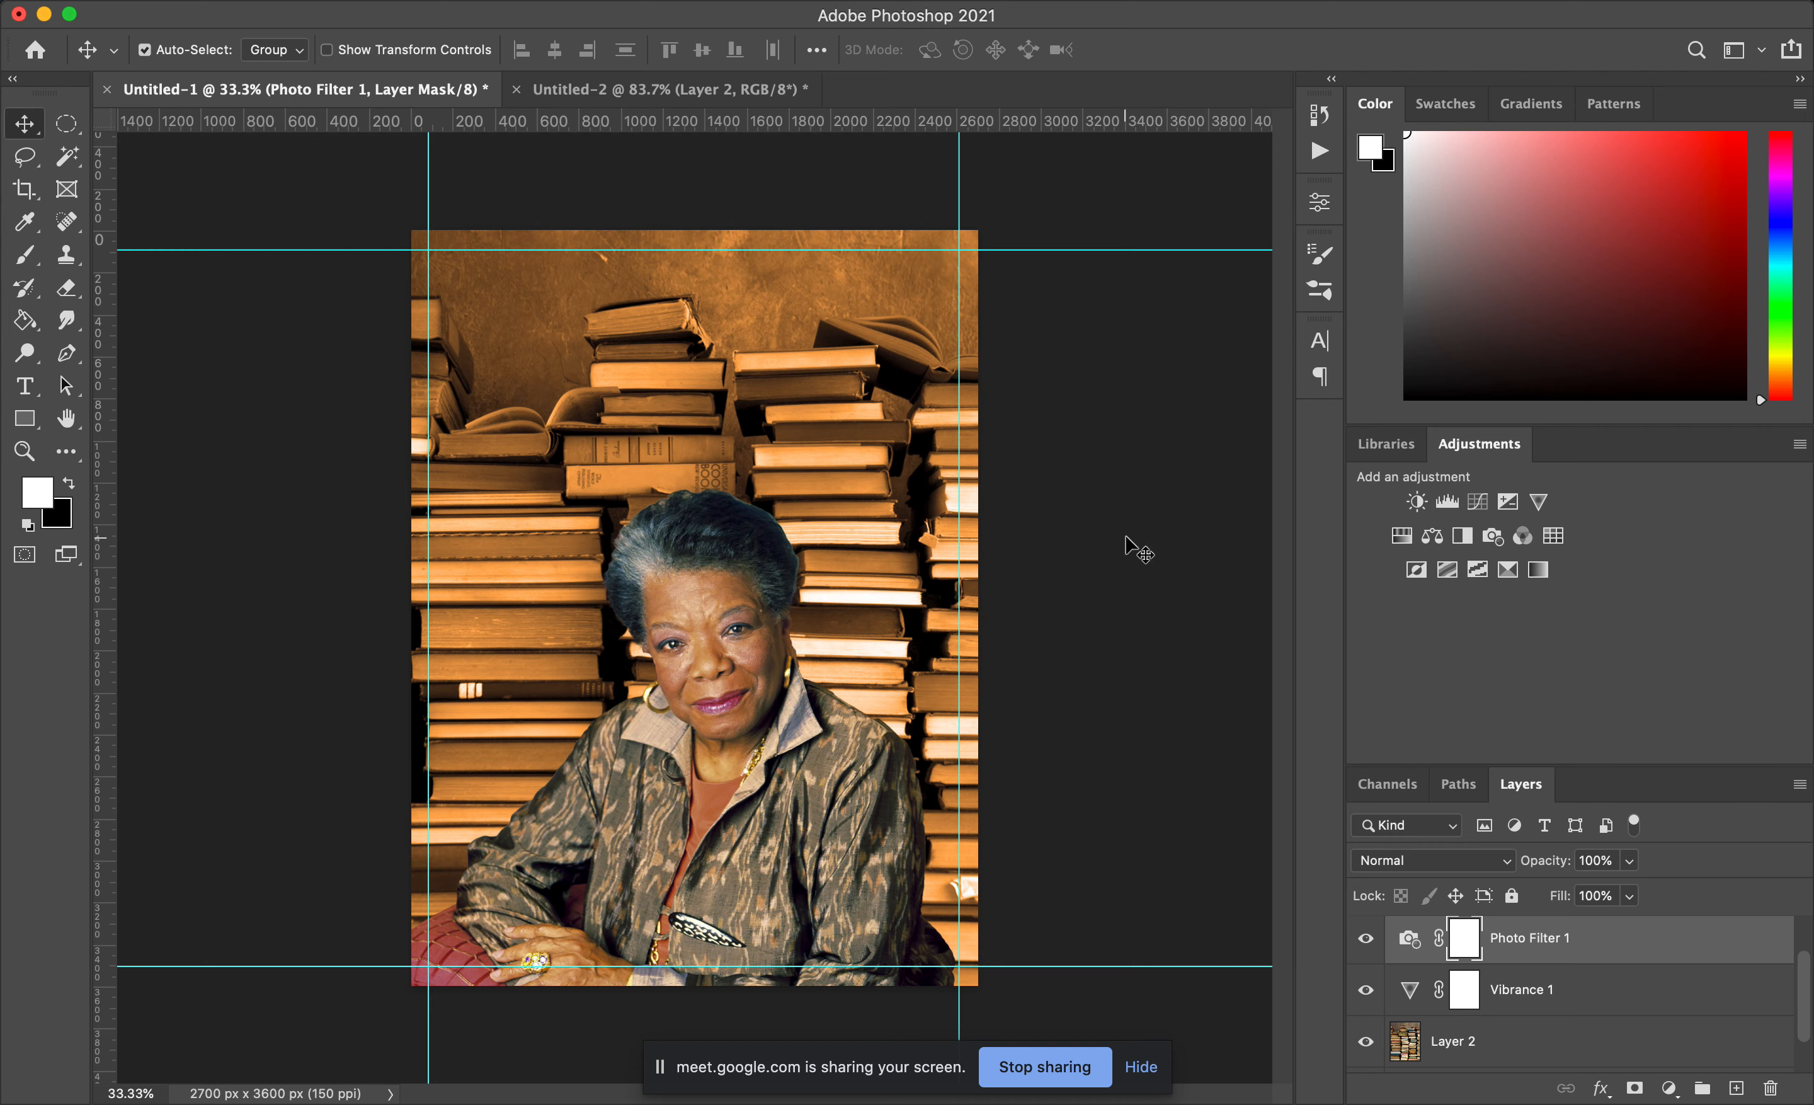
Step: Add a second Vibrance adjustment above the portrait layer, with Saturation at -100, and clip it to that layer
scroll(1506, 968, up, 1)
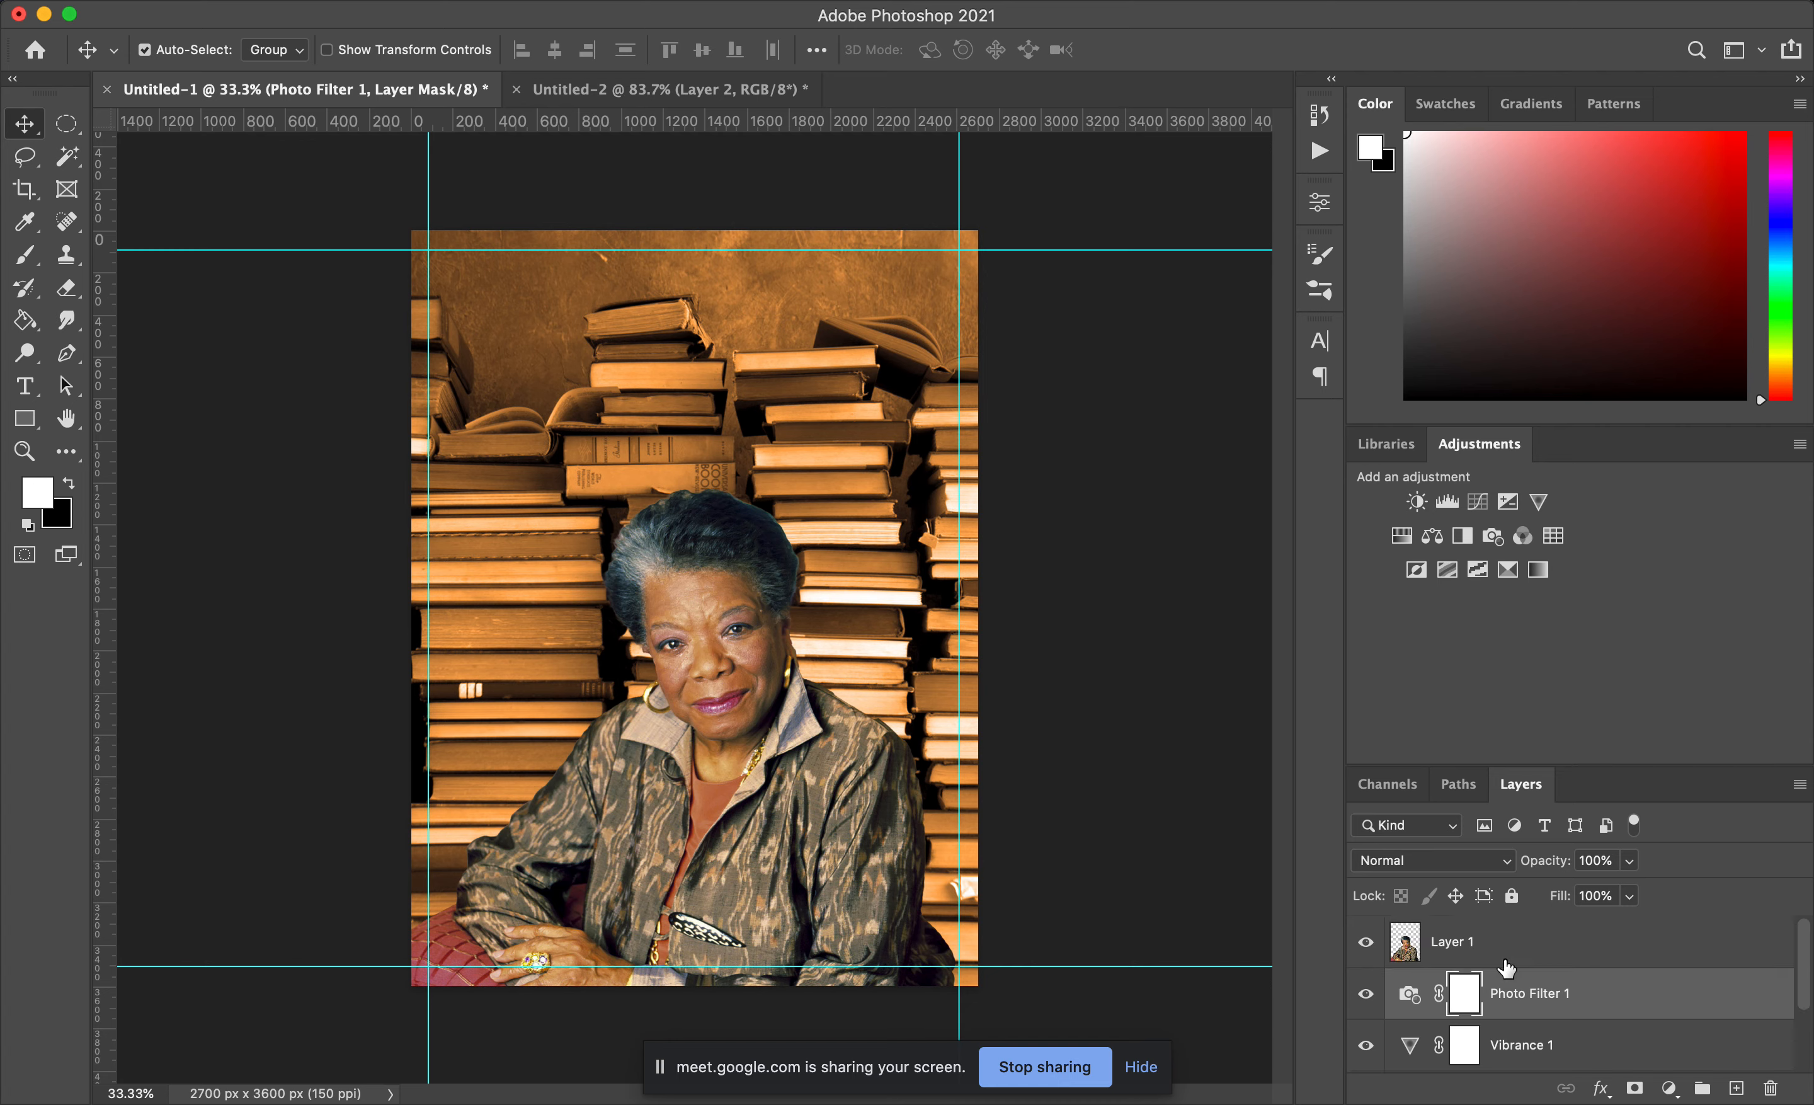
click(1580, 946)
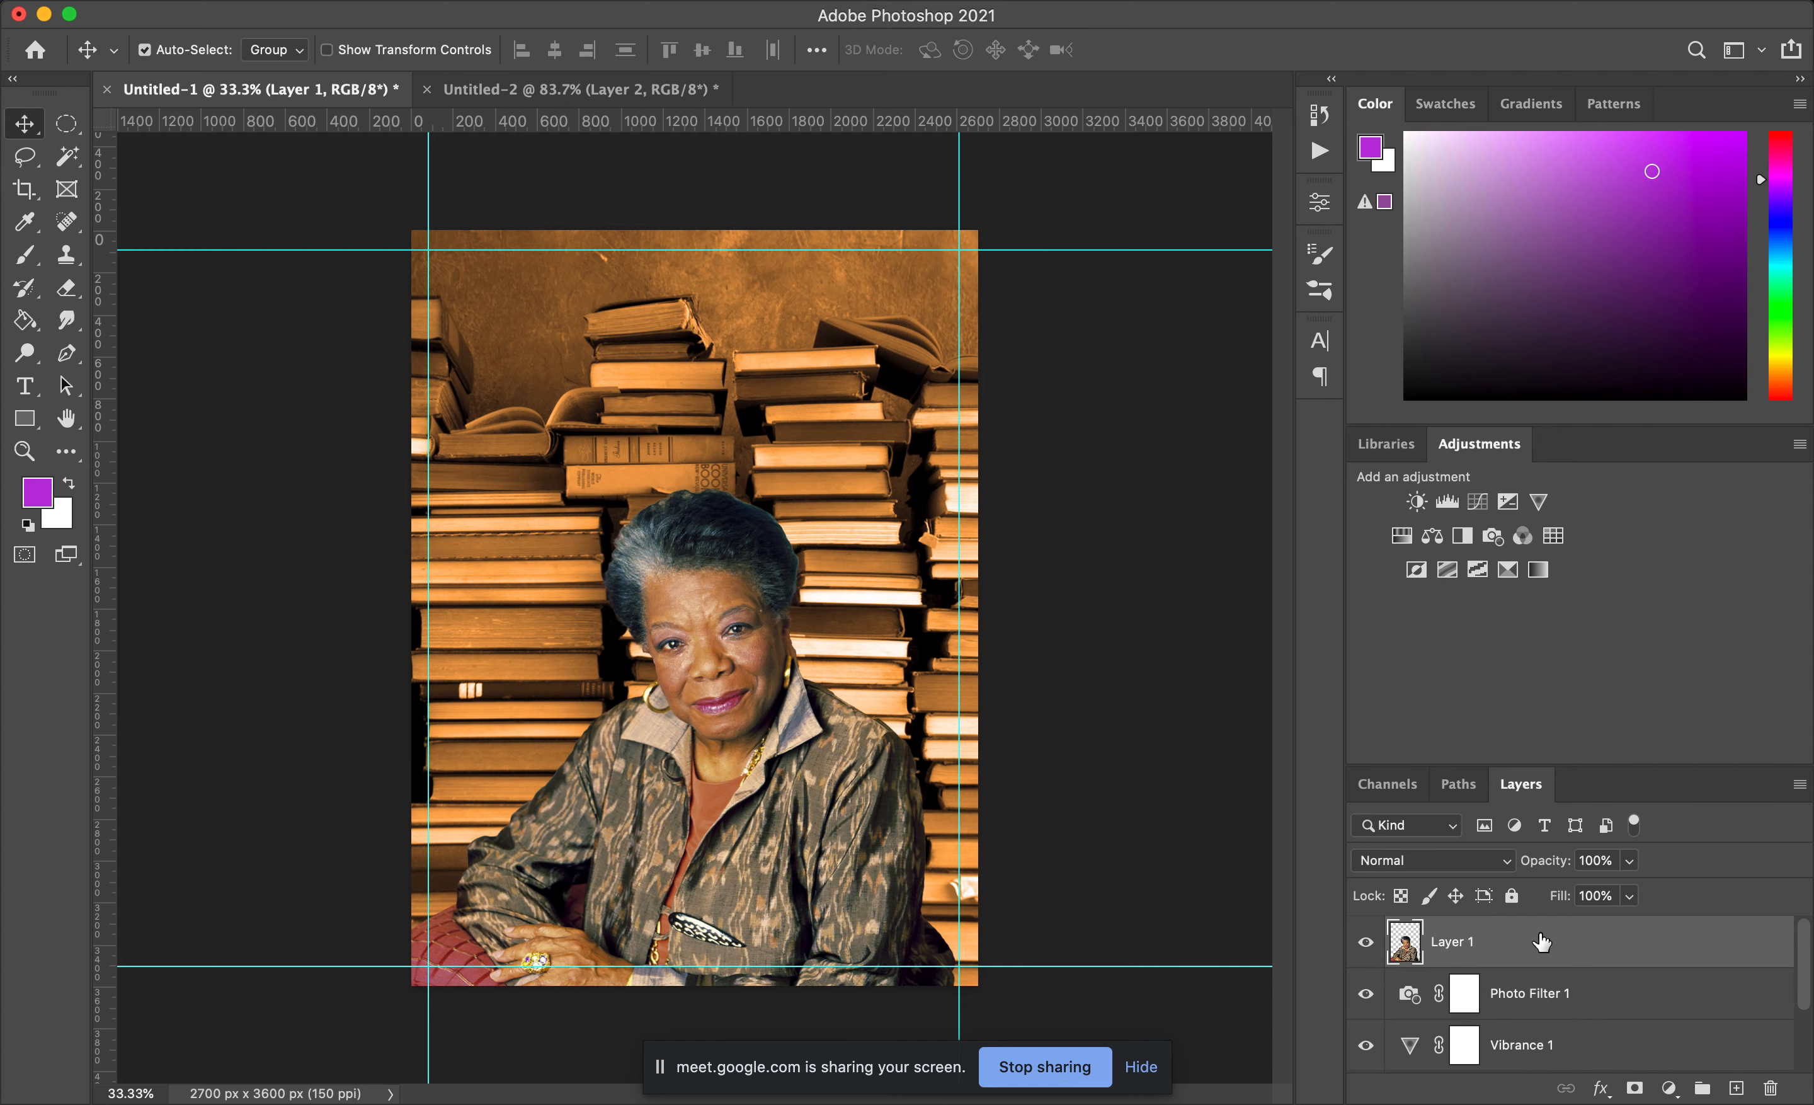
click(1539, 502)
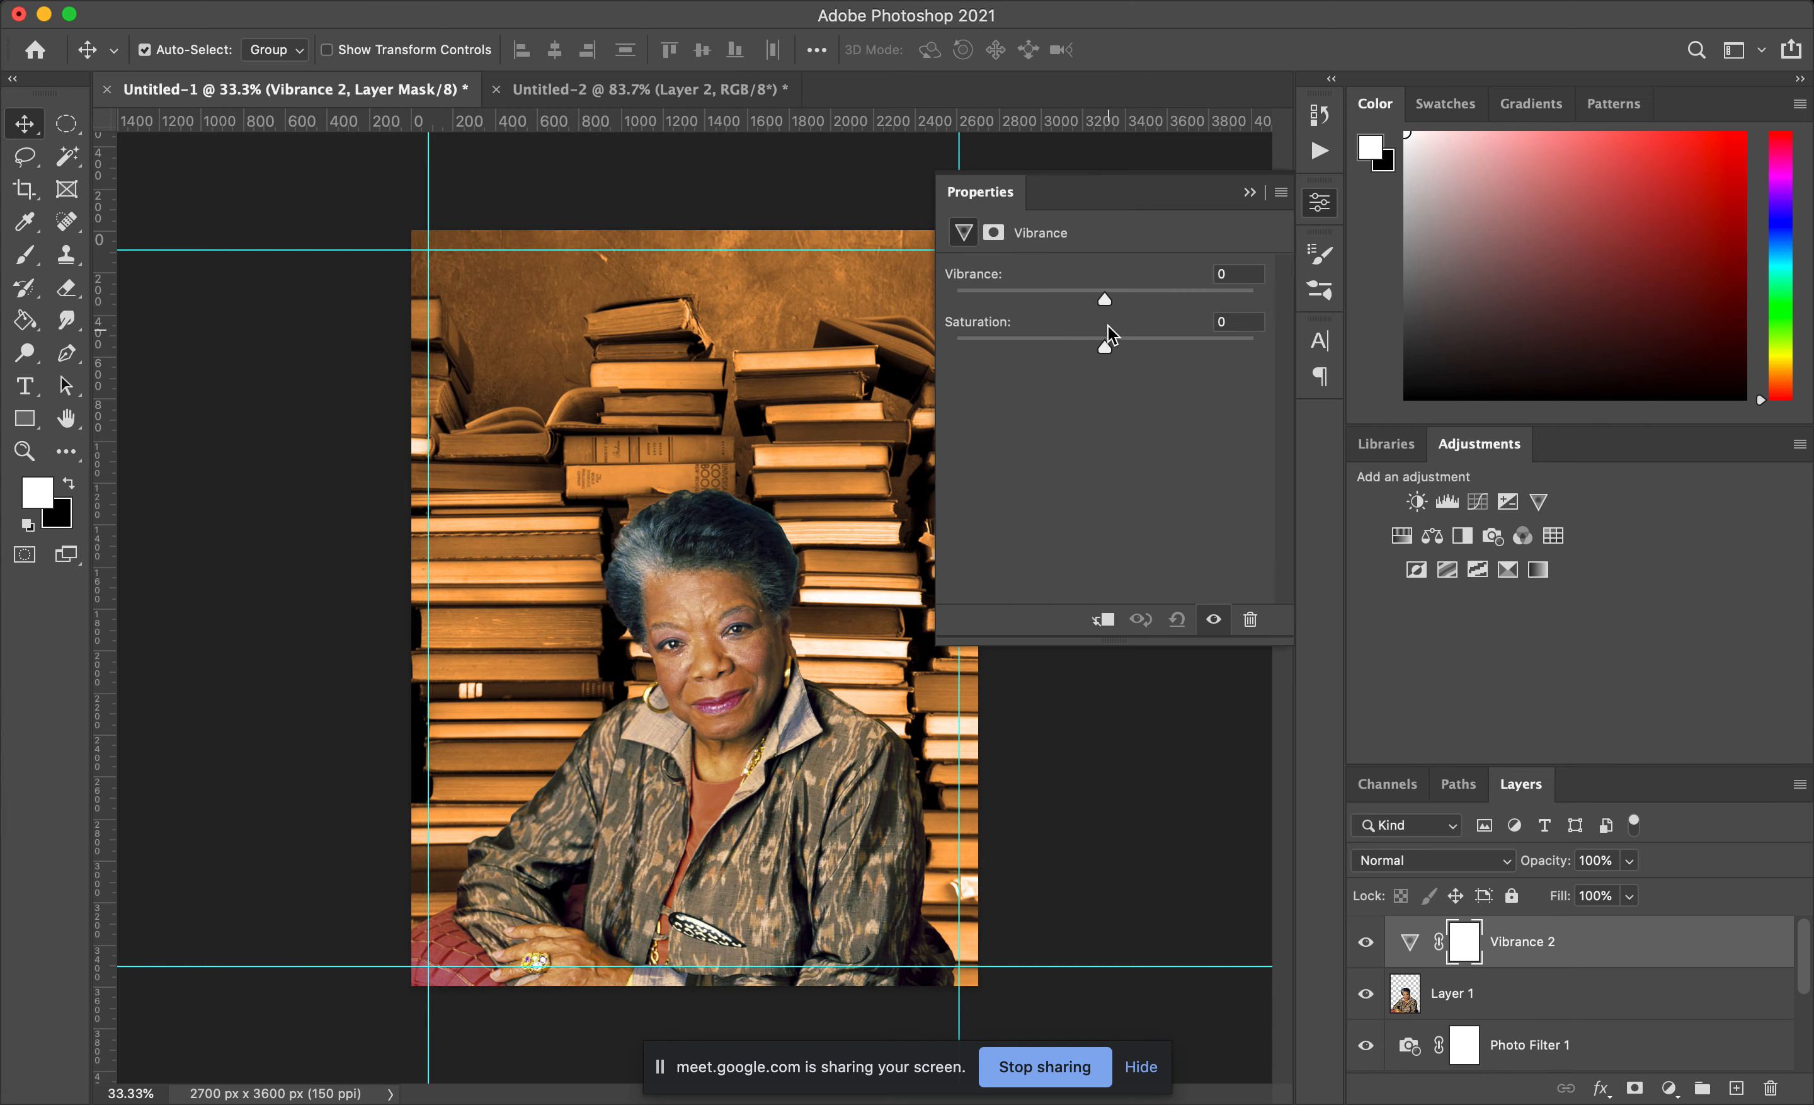
drag(1105, 347, 958, 347)
click(1111, 624)
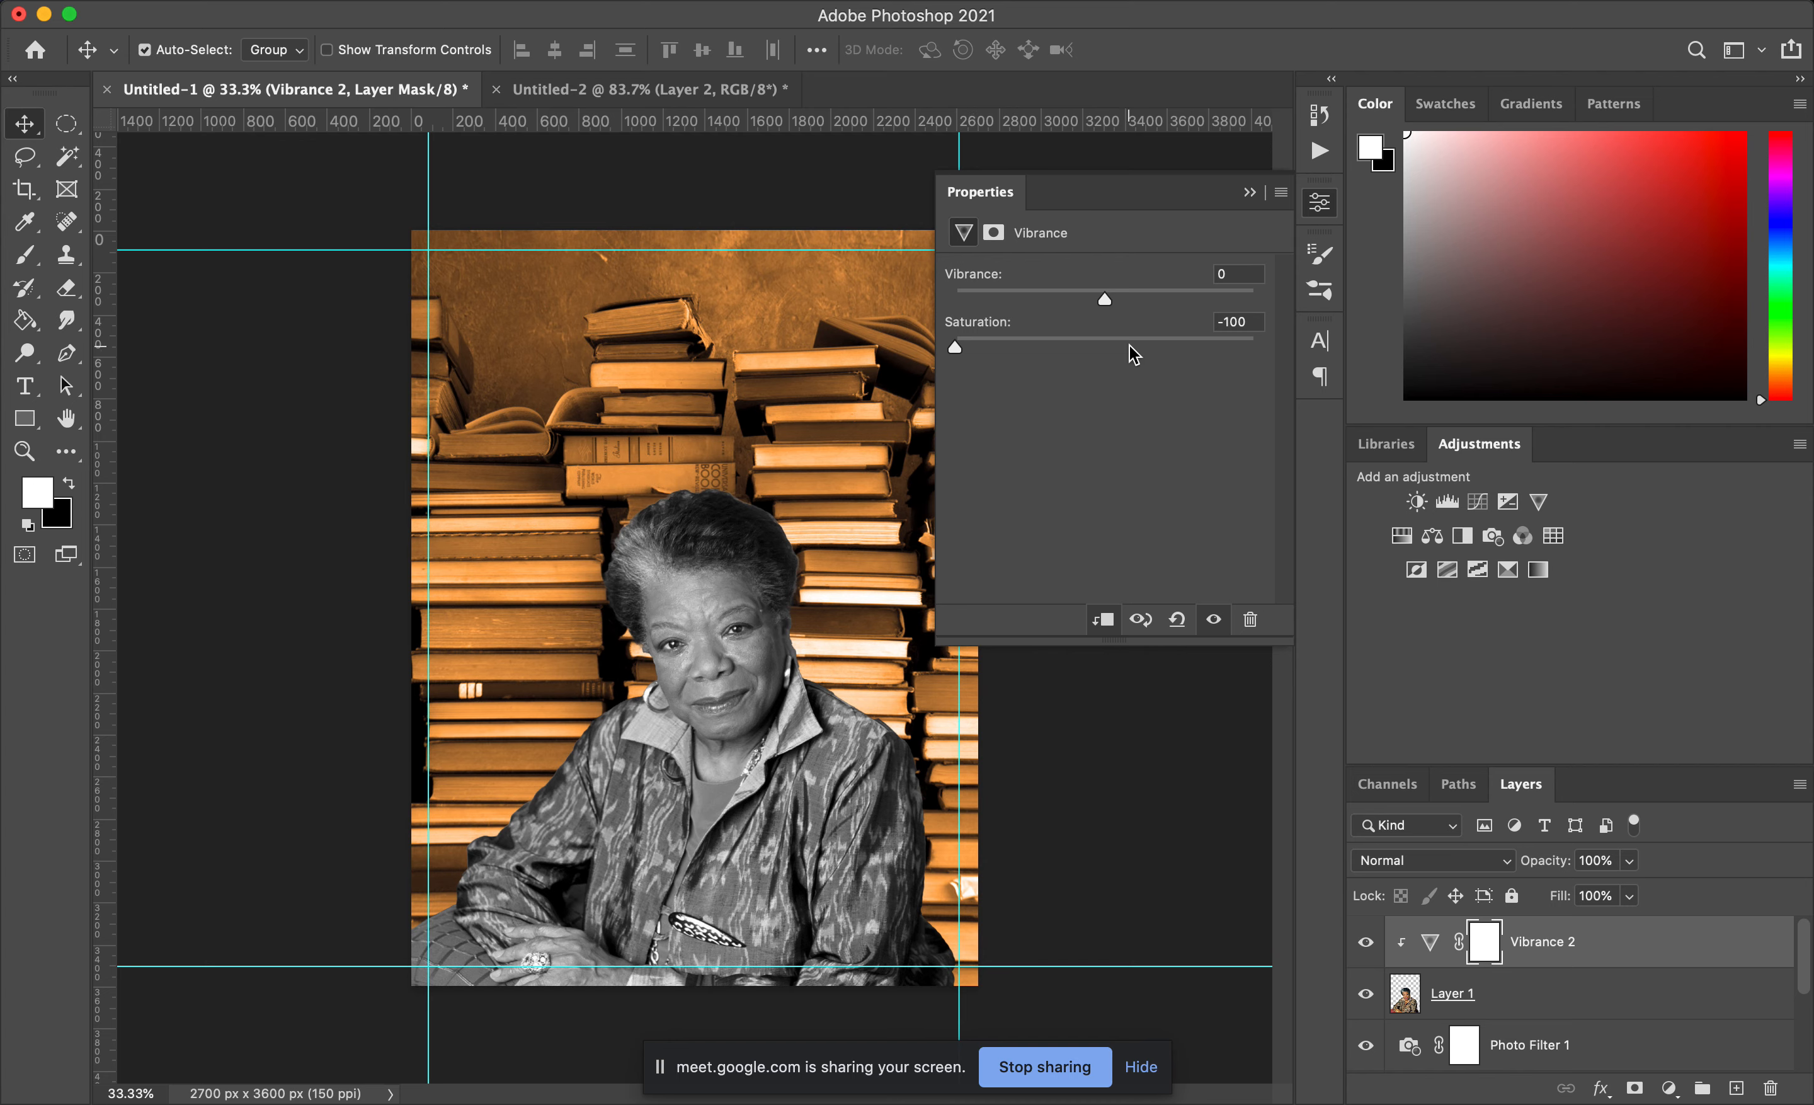
Step: Lower the Vibrance value of the portrait's clipped adjustment and collapse its properties
drag(1103, 297, 1032, 296)
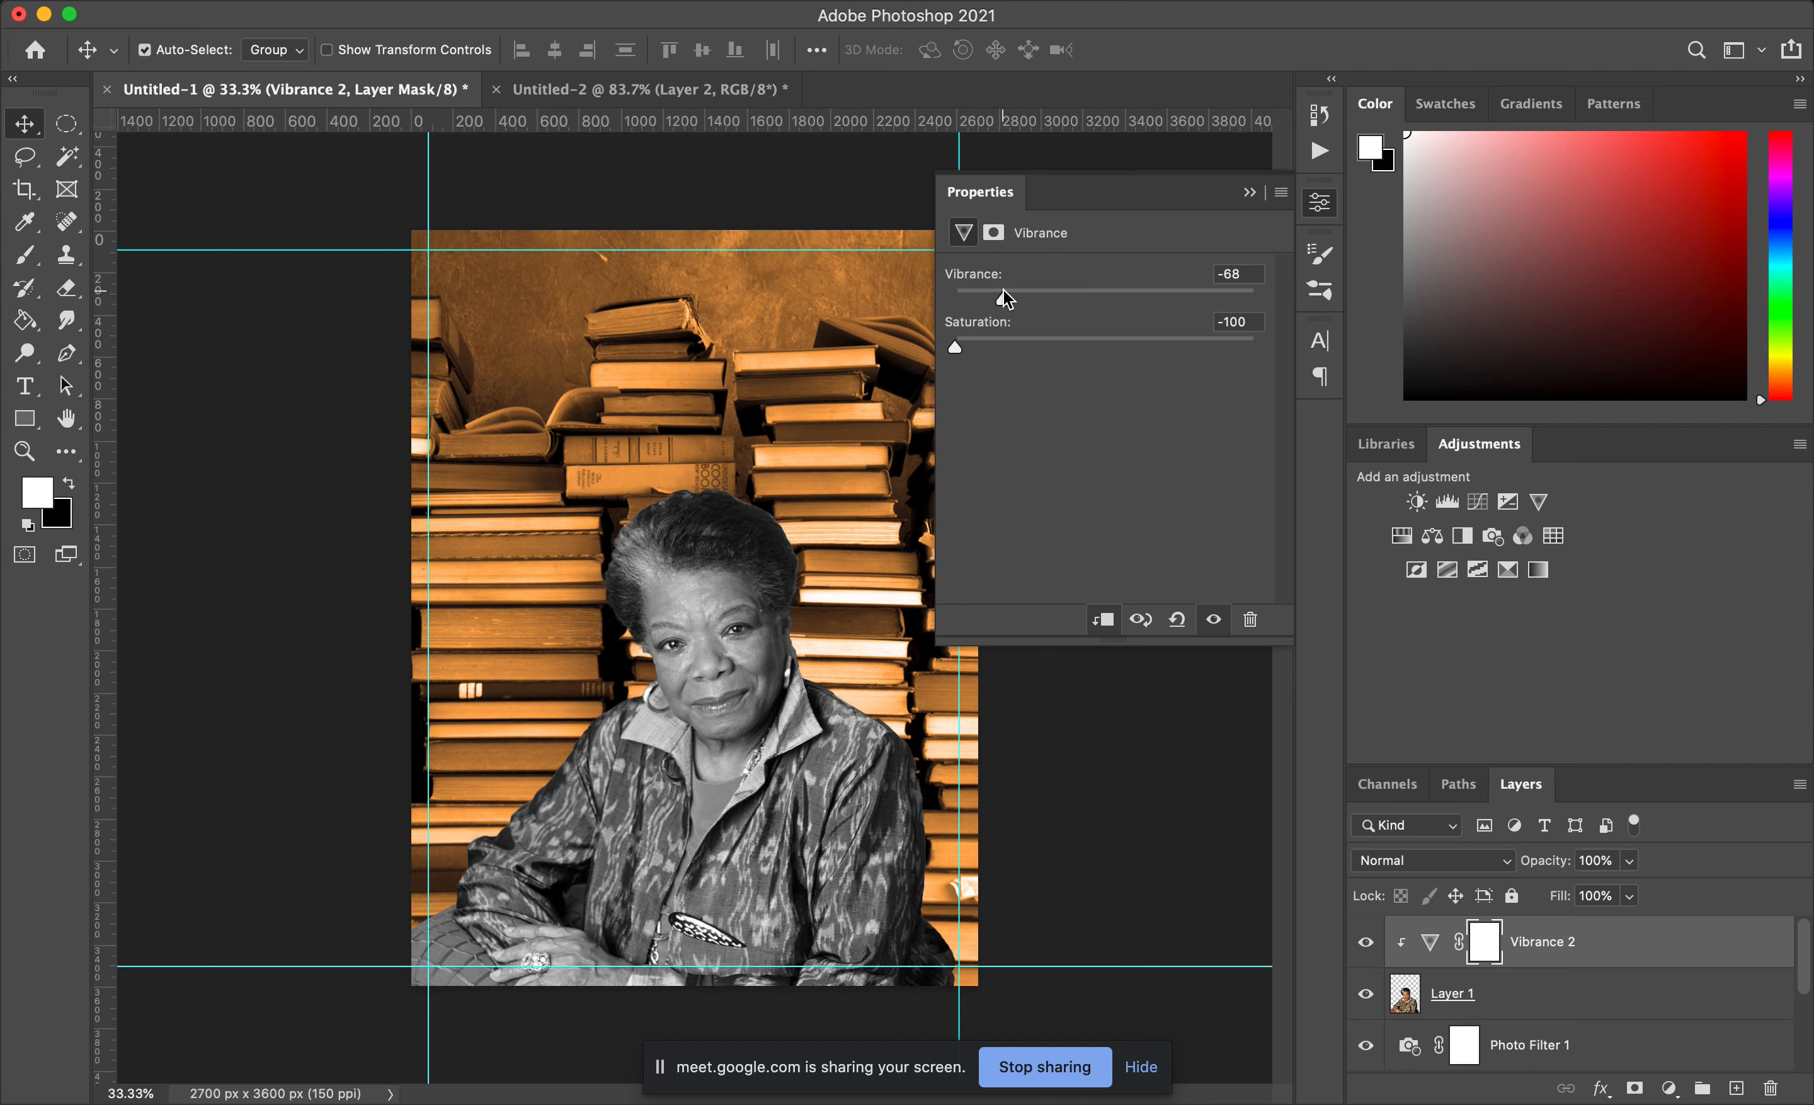
mouse_move(1018, 292)
mouse_down()
mouse_move(1109, 296)
mouse_move(1022, 298)
mouse_up()
click(1250, 192)
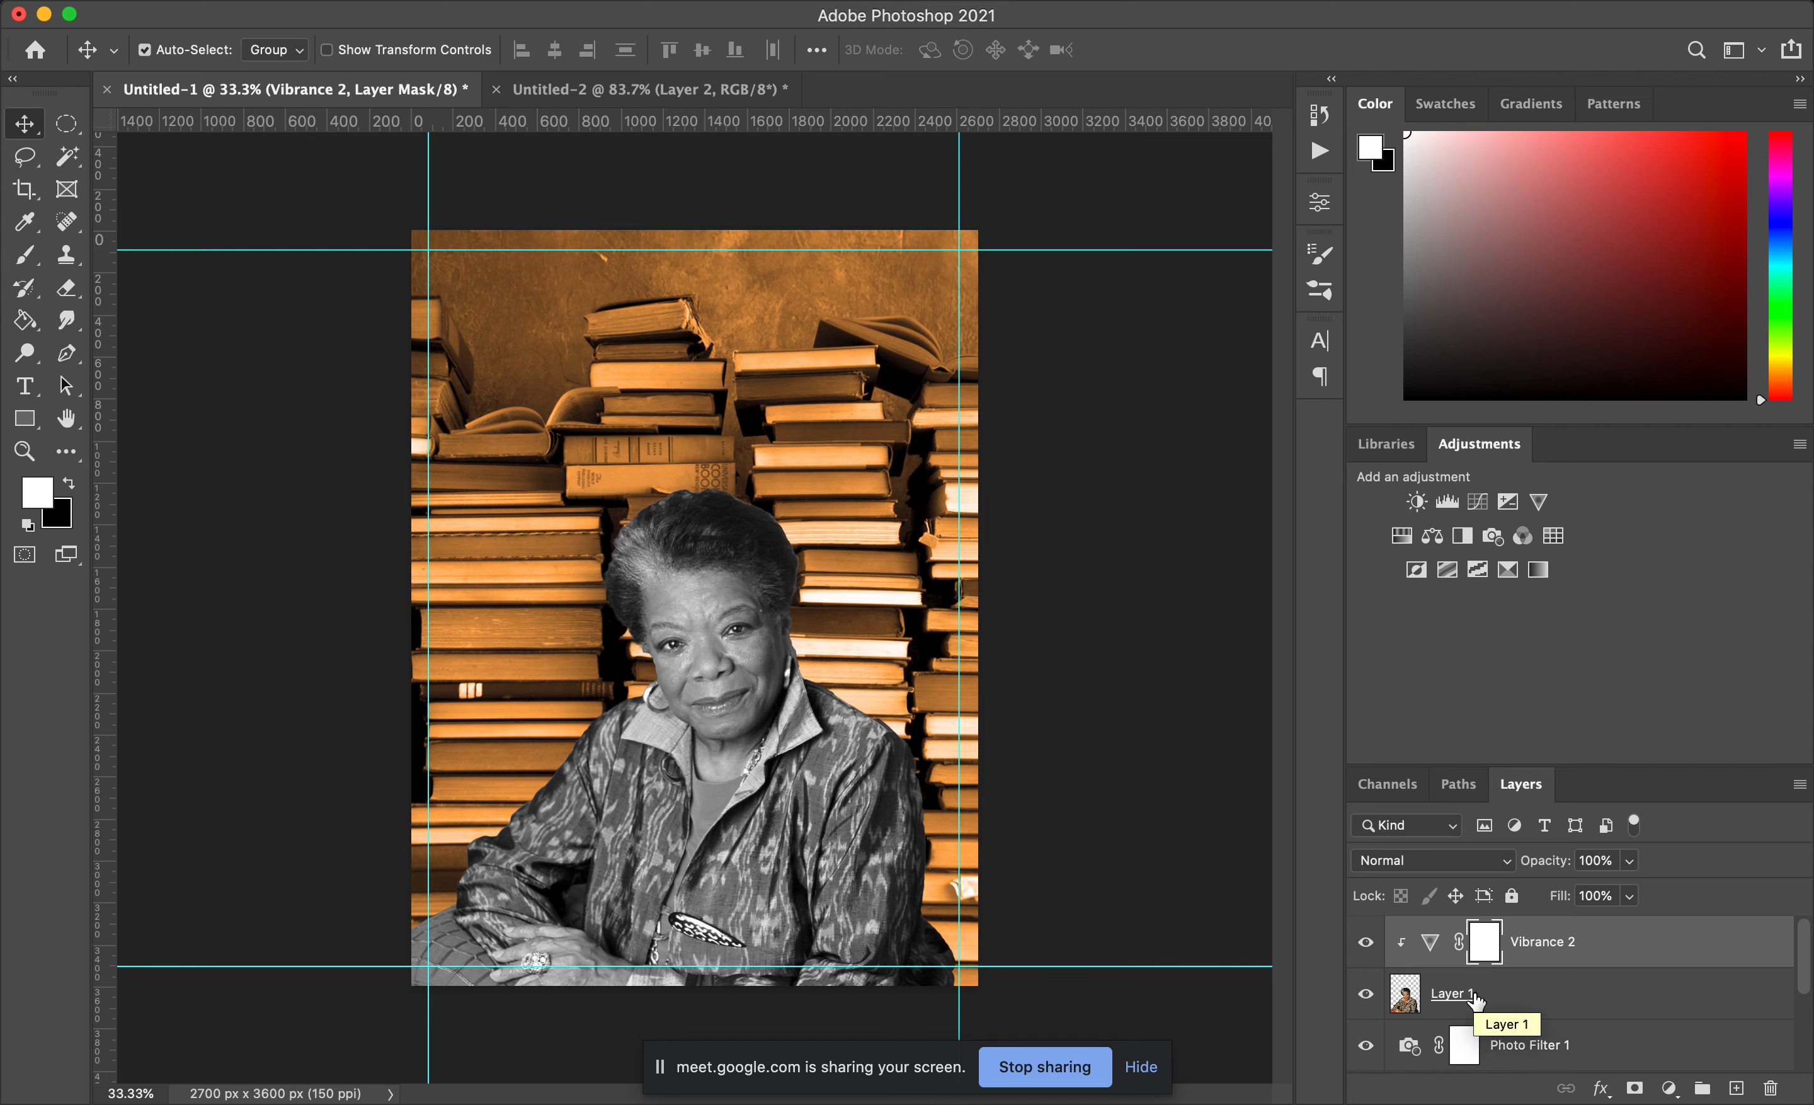
double_click(1446, 993)
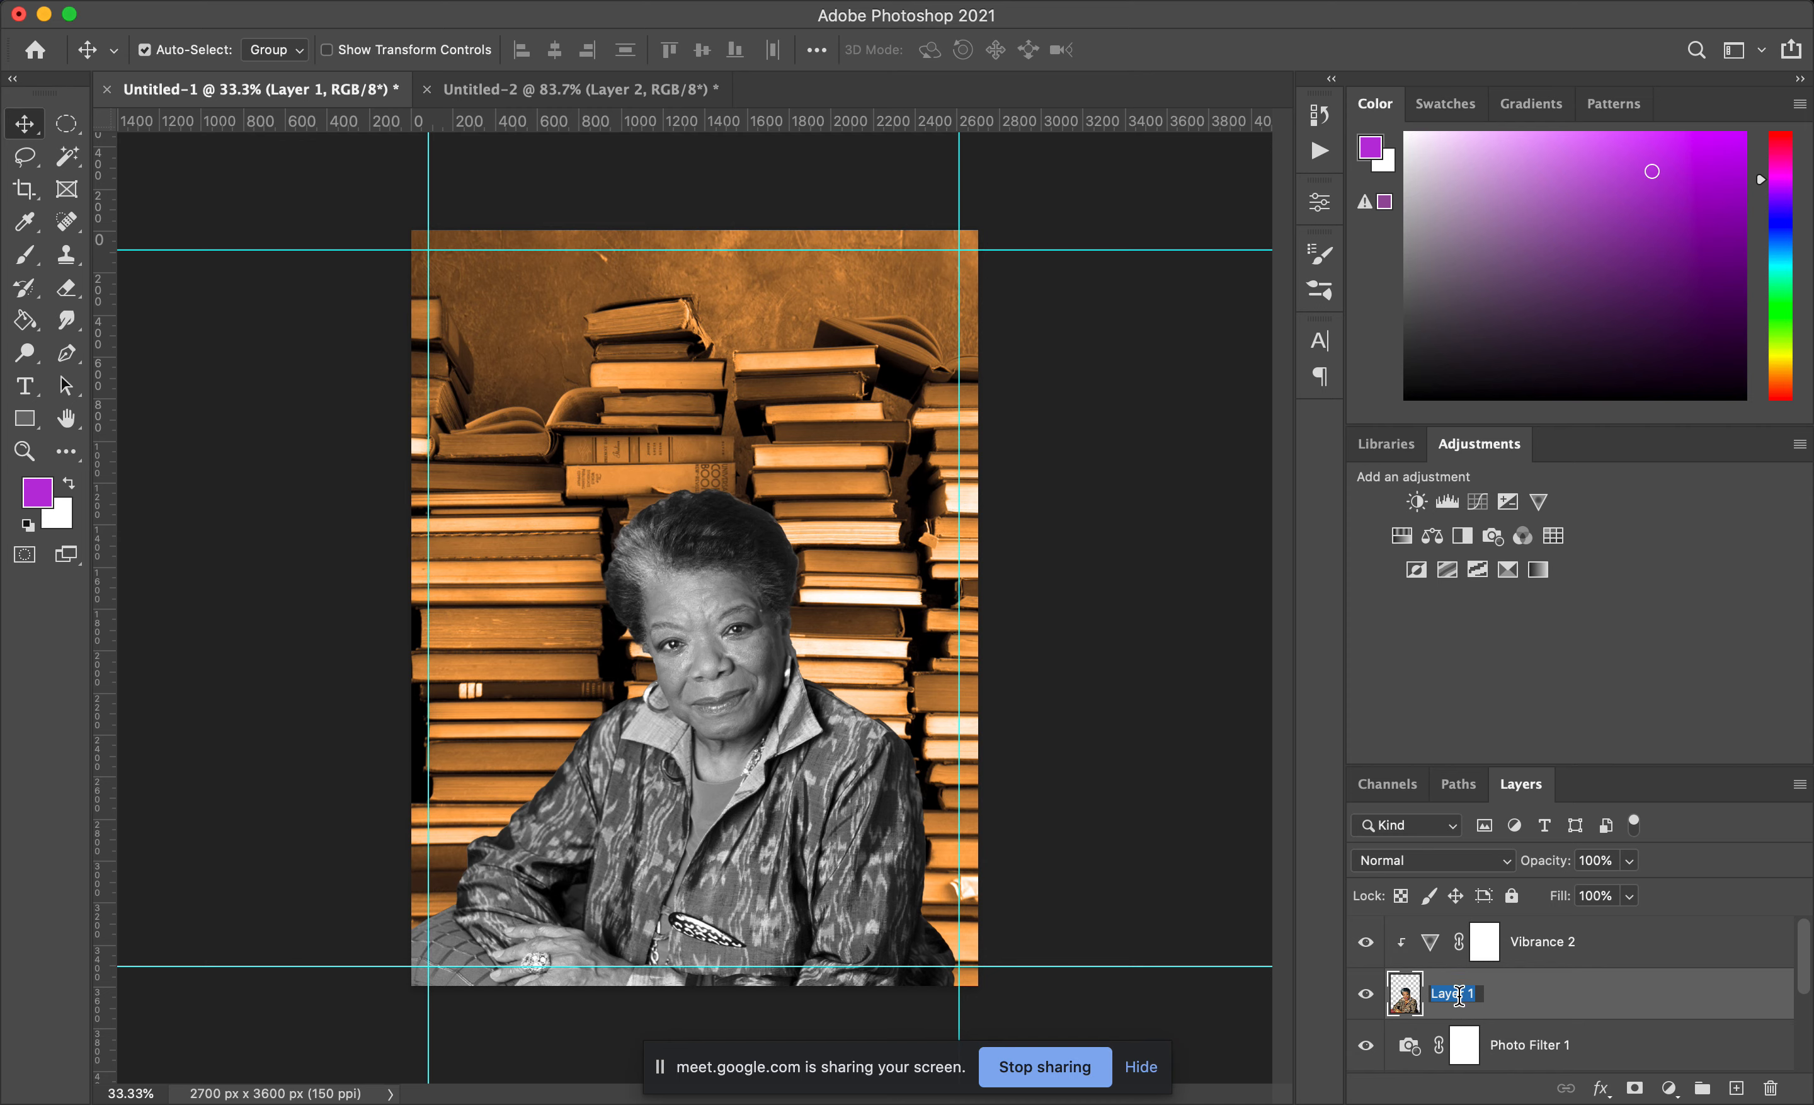
text(Maya A)
key(Return)
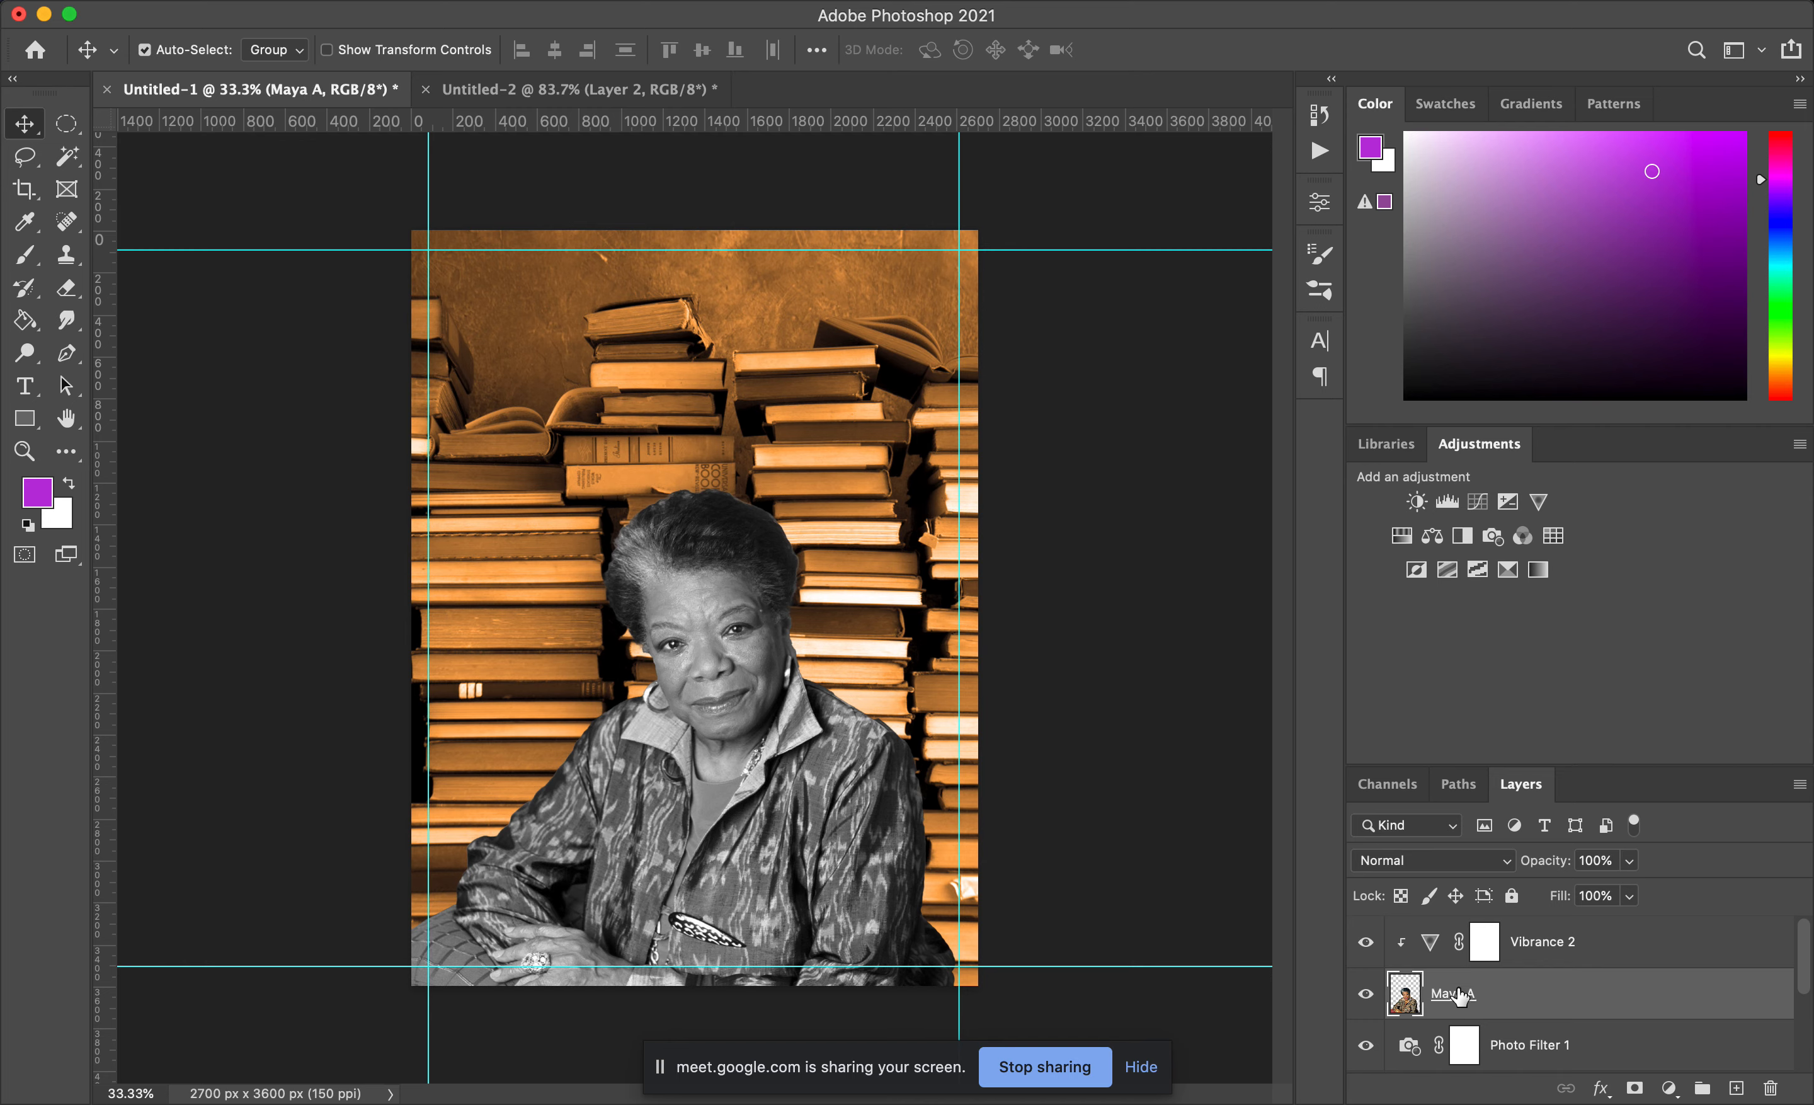
double_click(1576, 1001)
drag(1576, 339, 1329, 254)
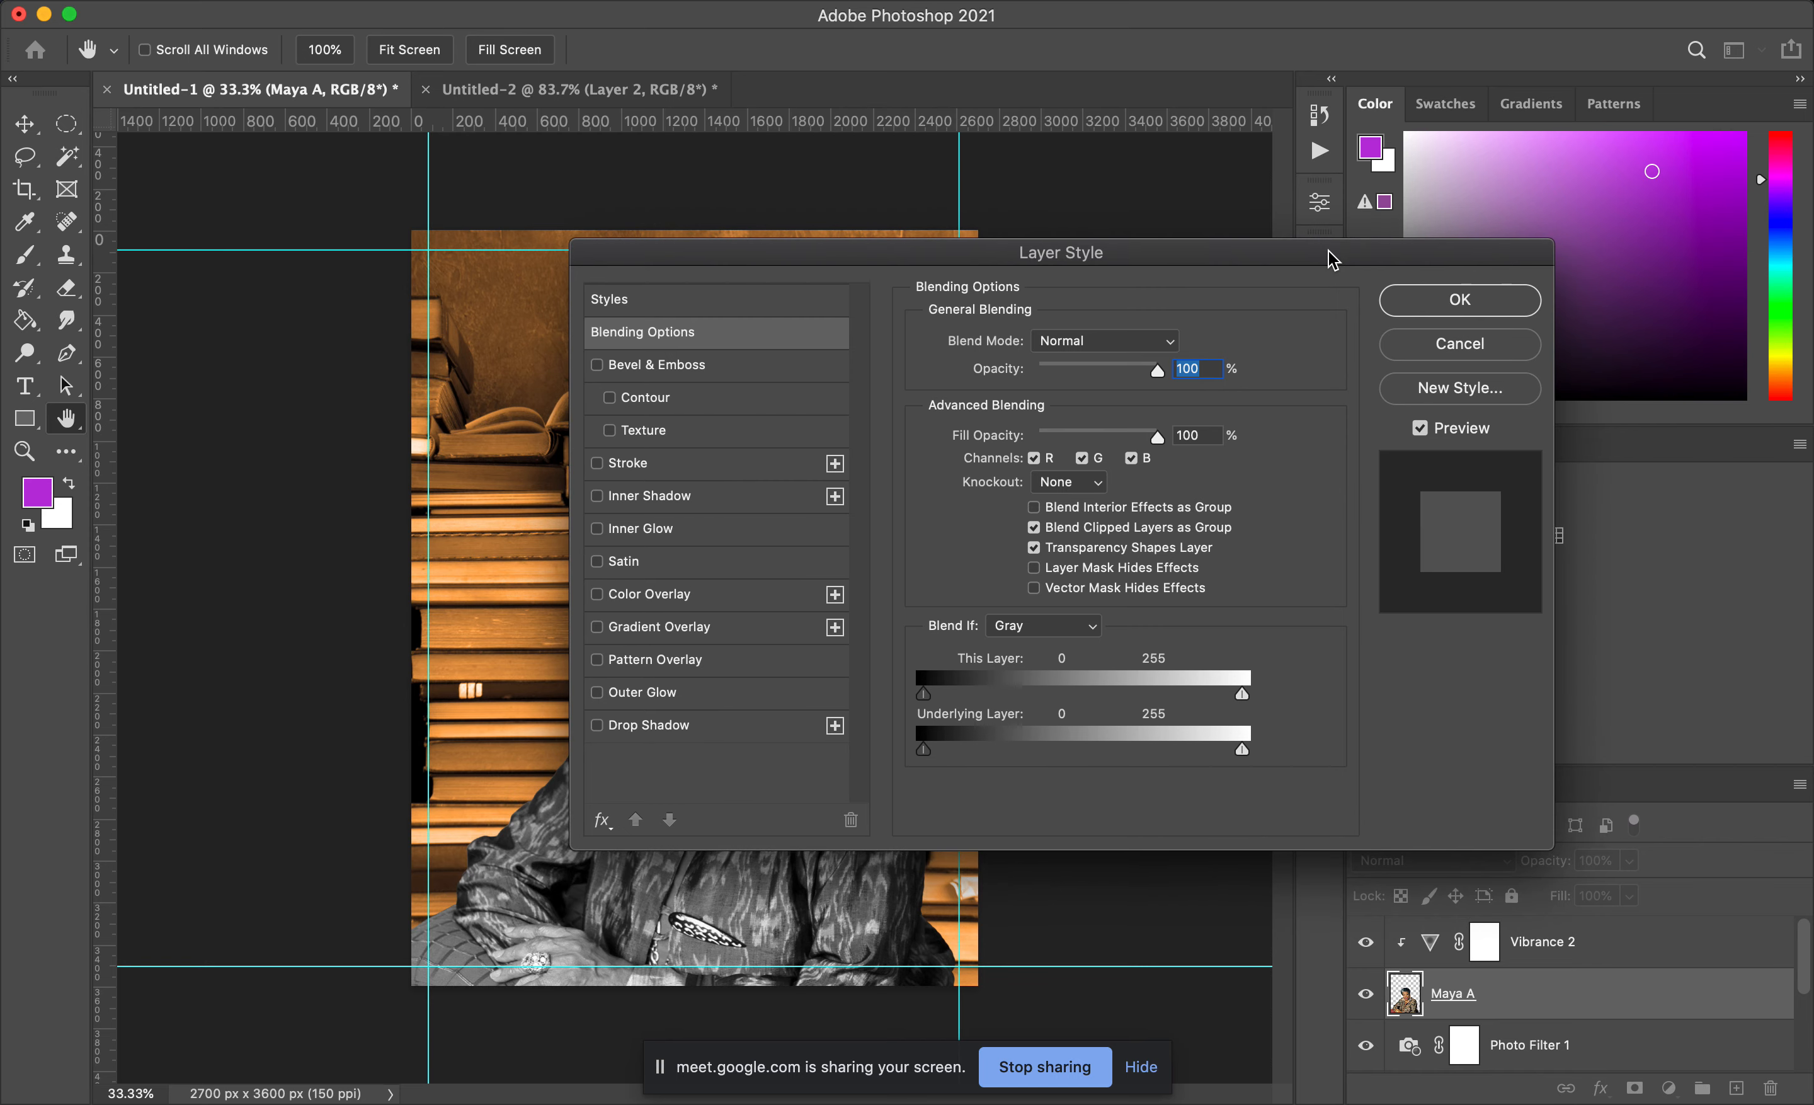
click(596, 463)
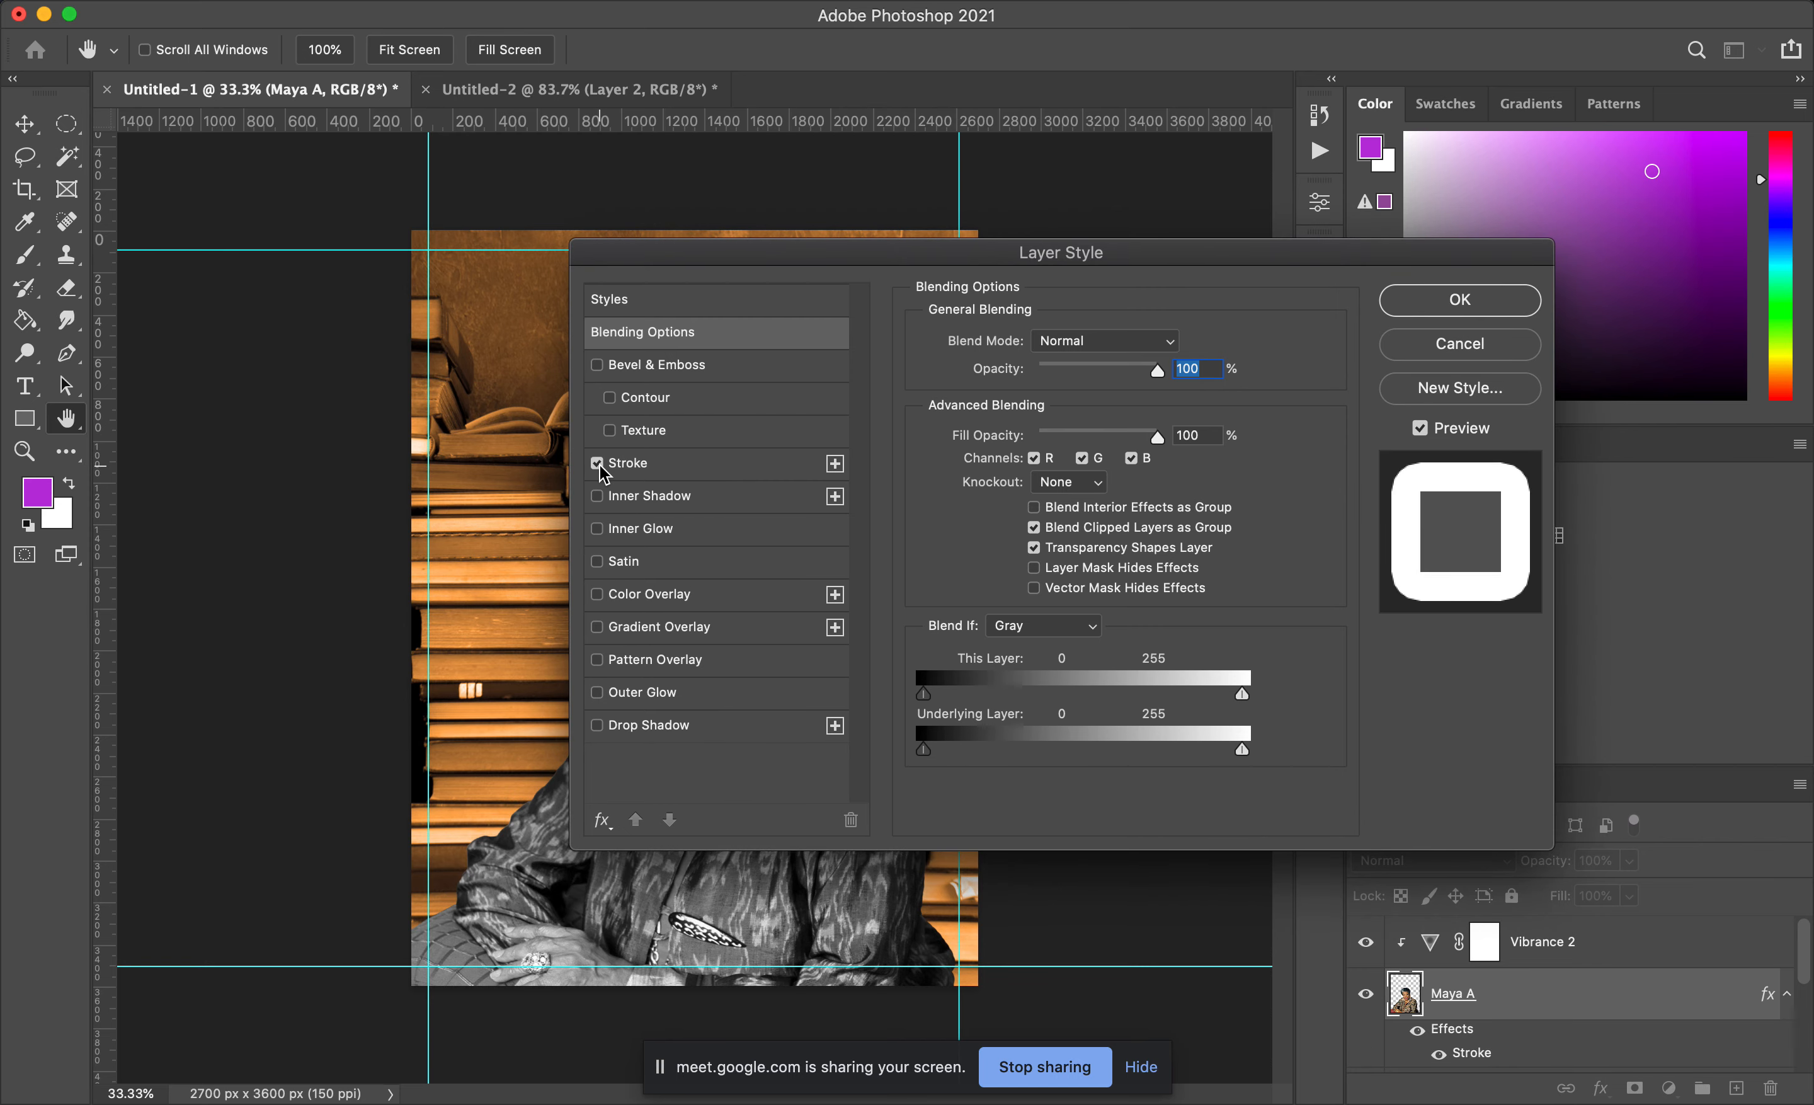
click(704, 469)
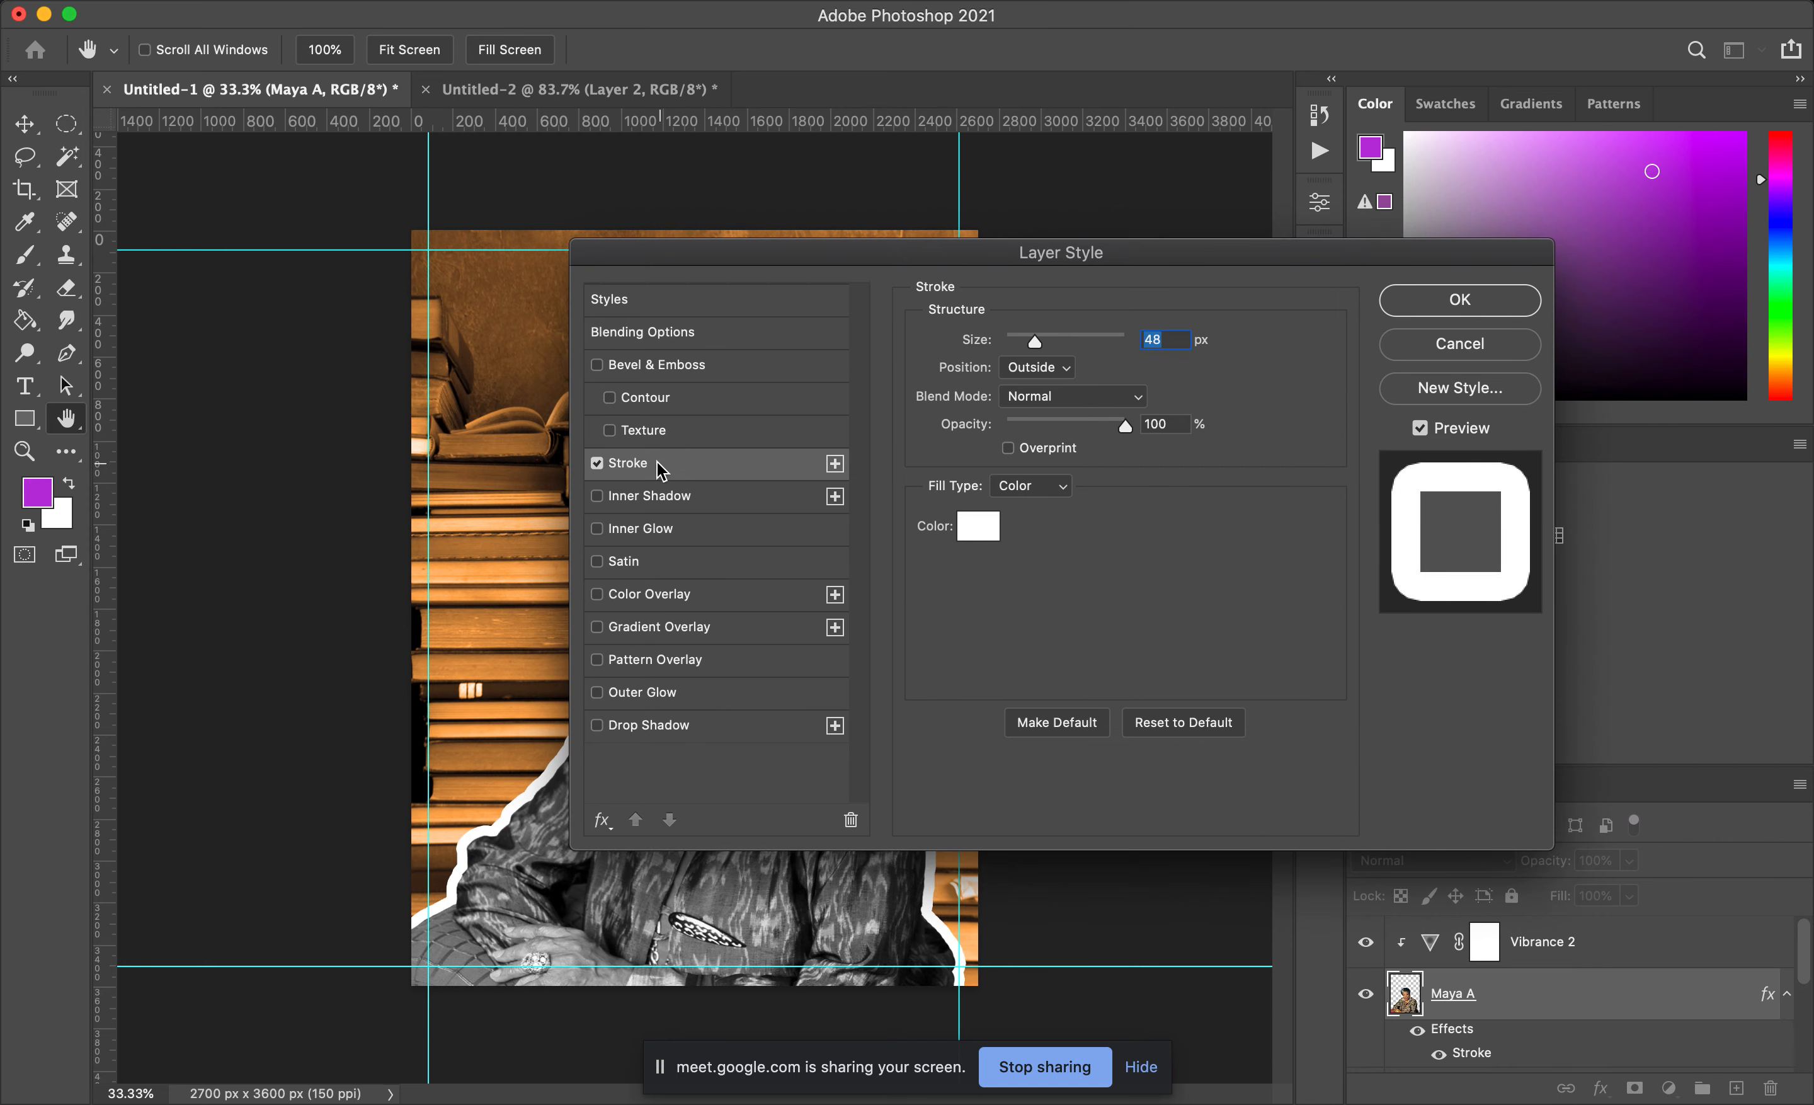
click(750, 306)
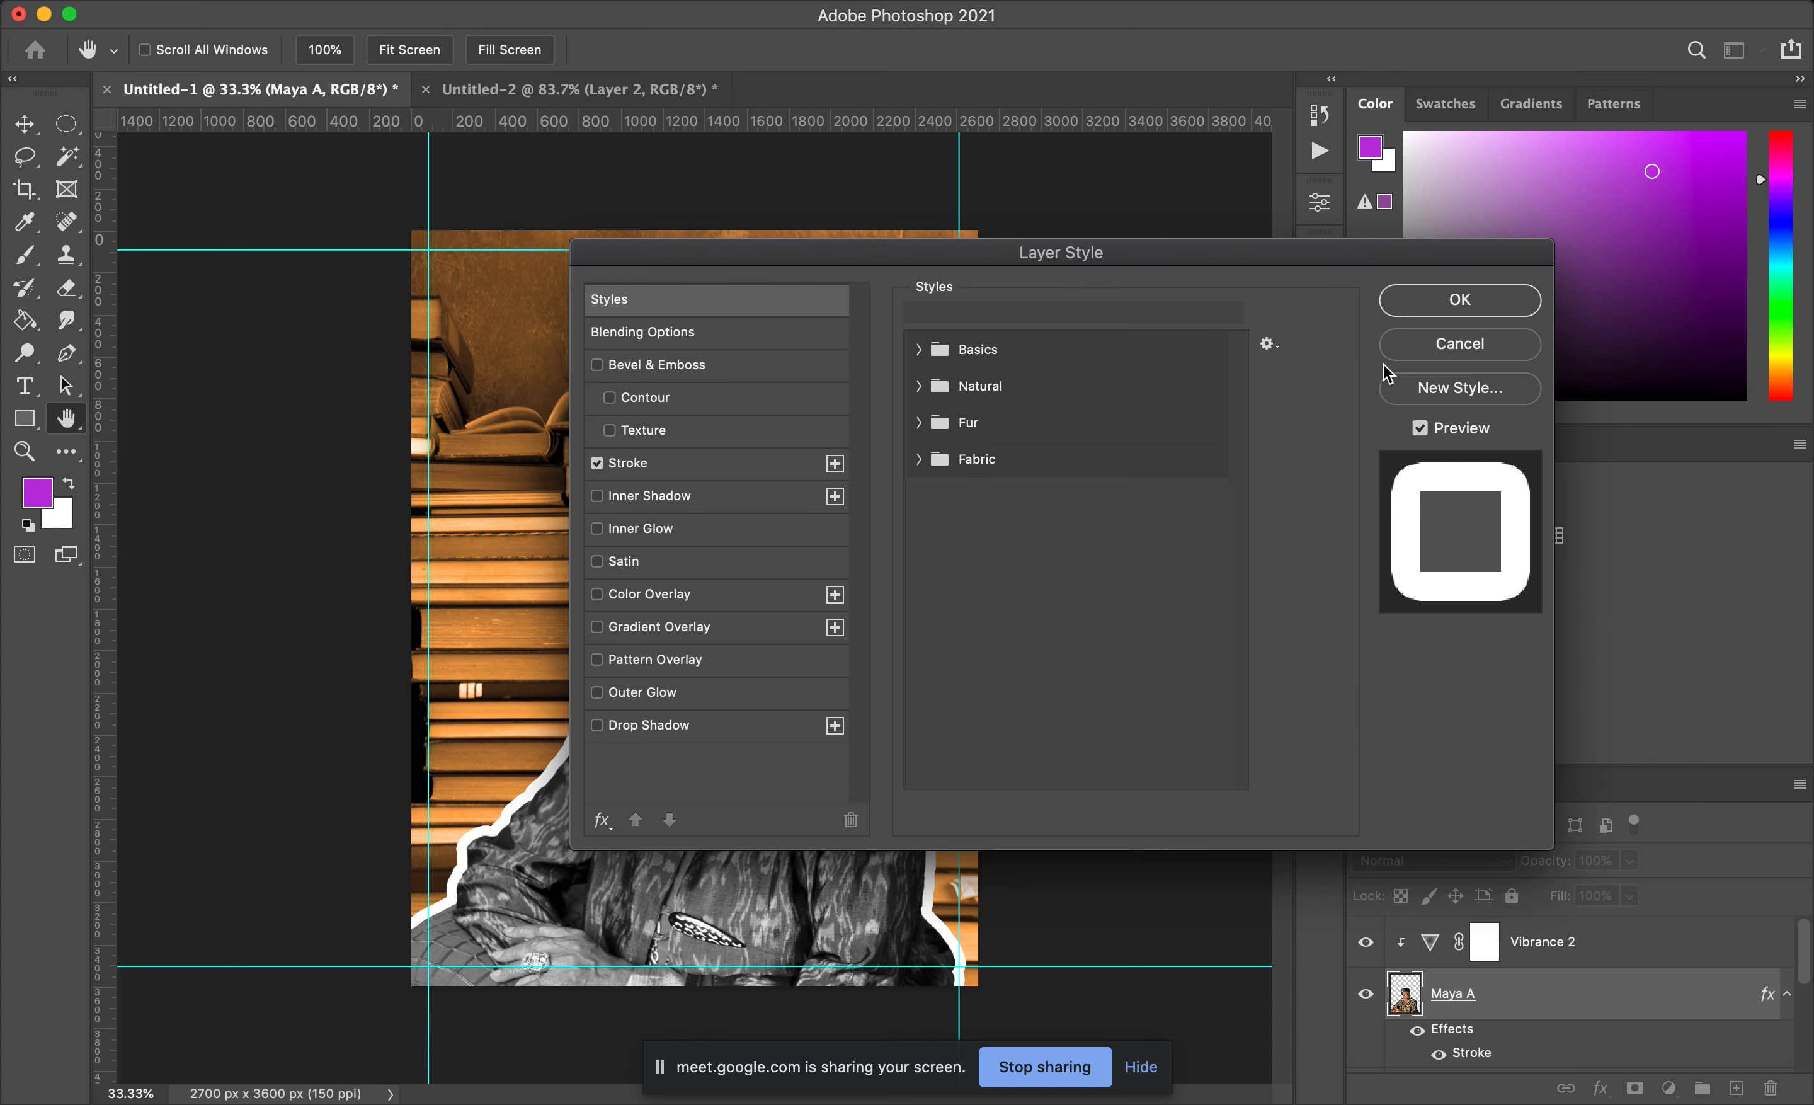
click(1440, 344)
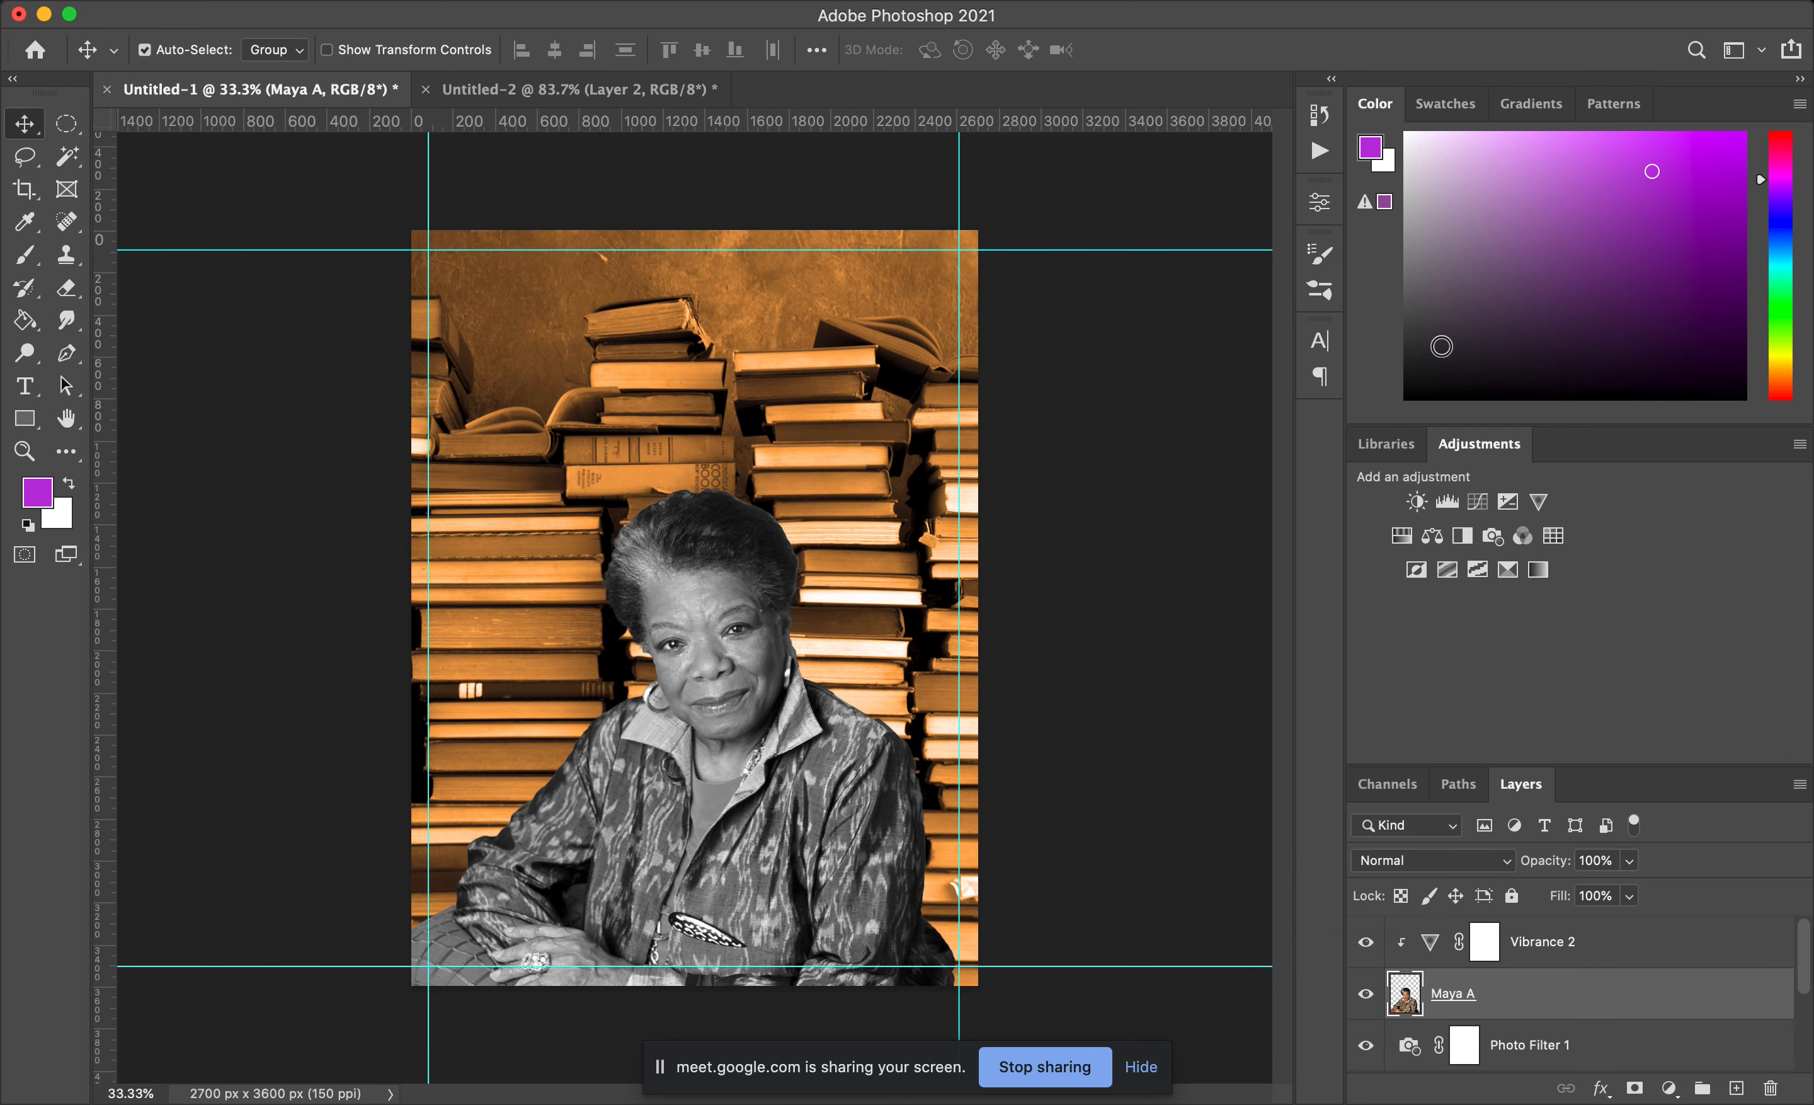
Step: Add a white outside Stroke effect to the Maya A layer with size 18 px and 100% opacity
double_click(1614, 1006)
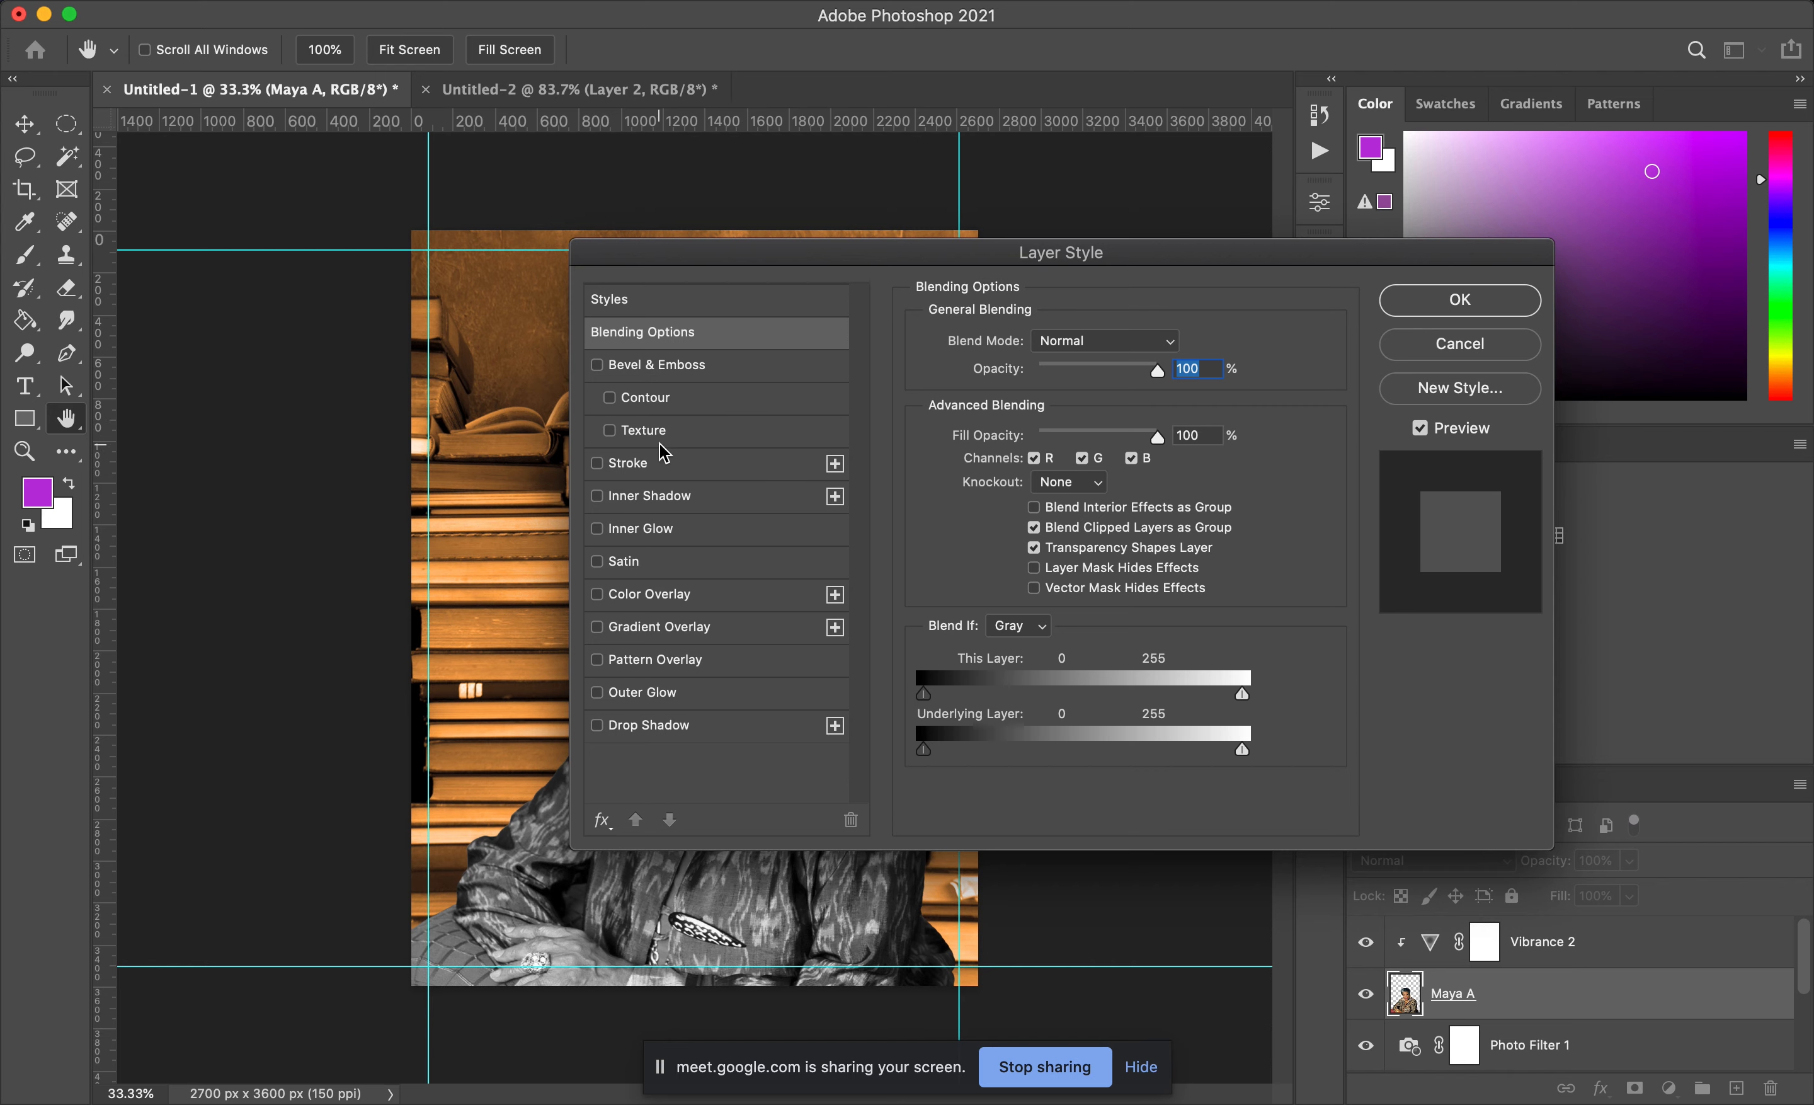
click(597, 463)
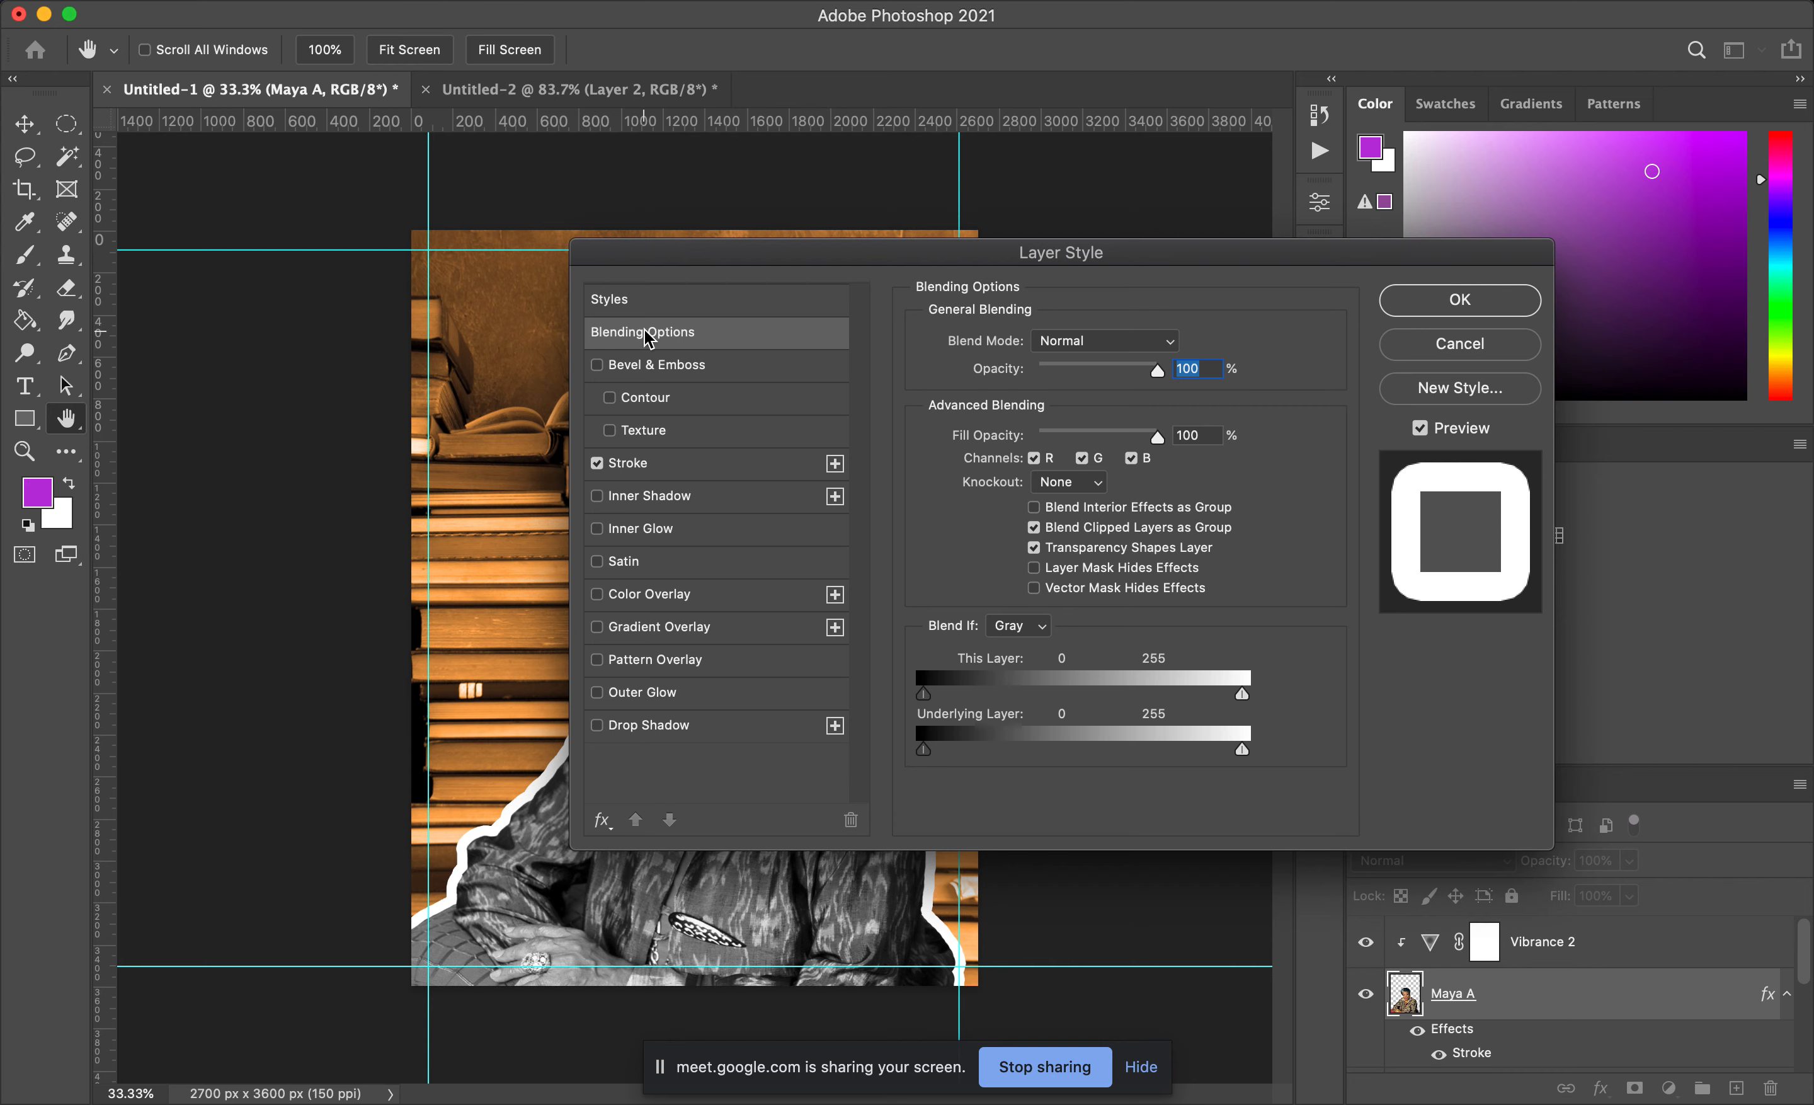
click(693, 461)
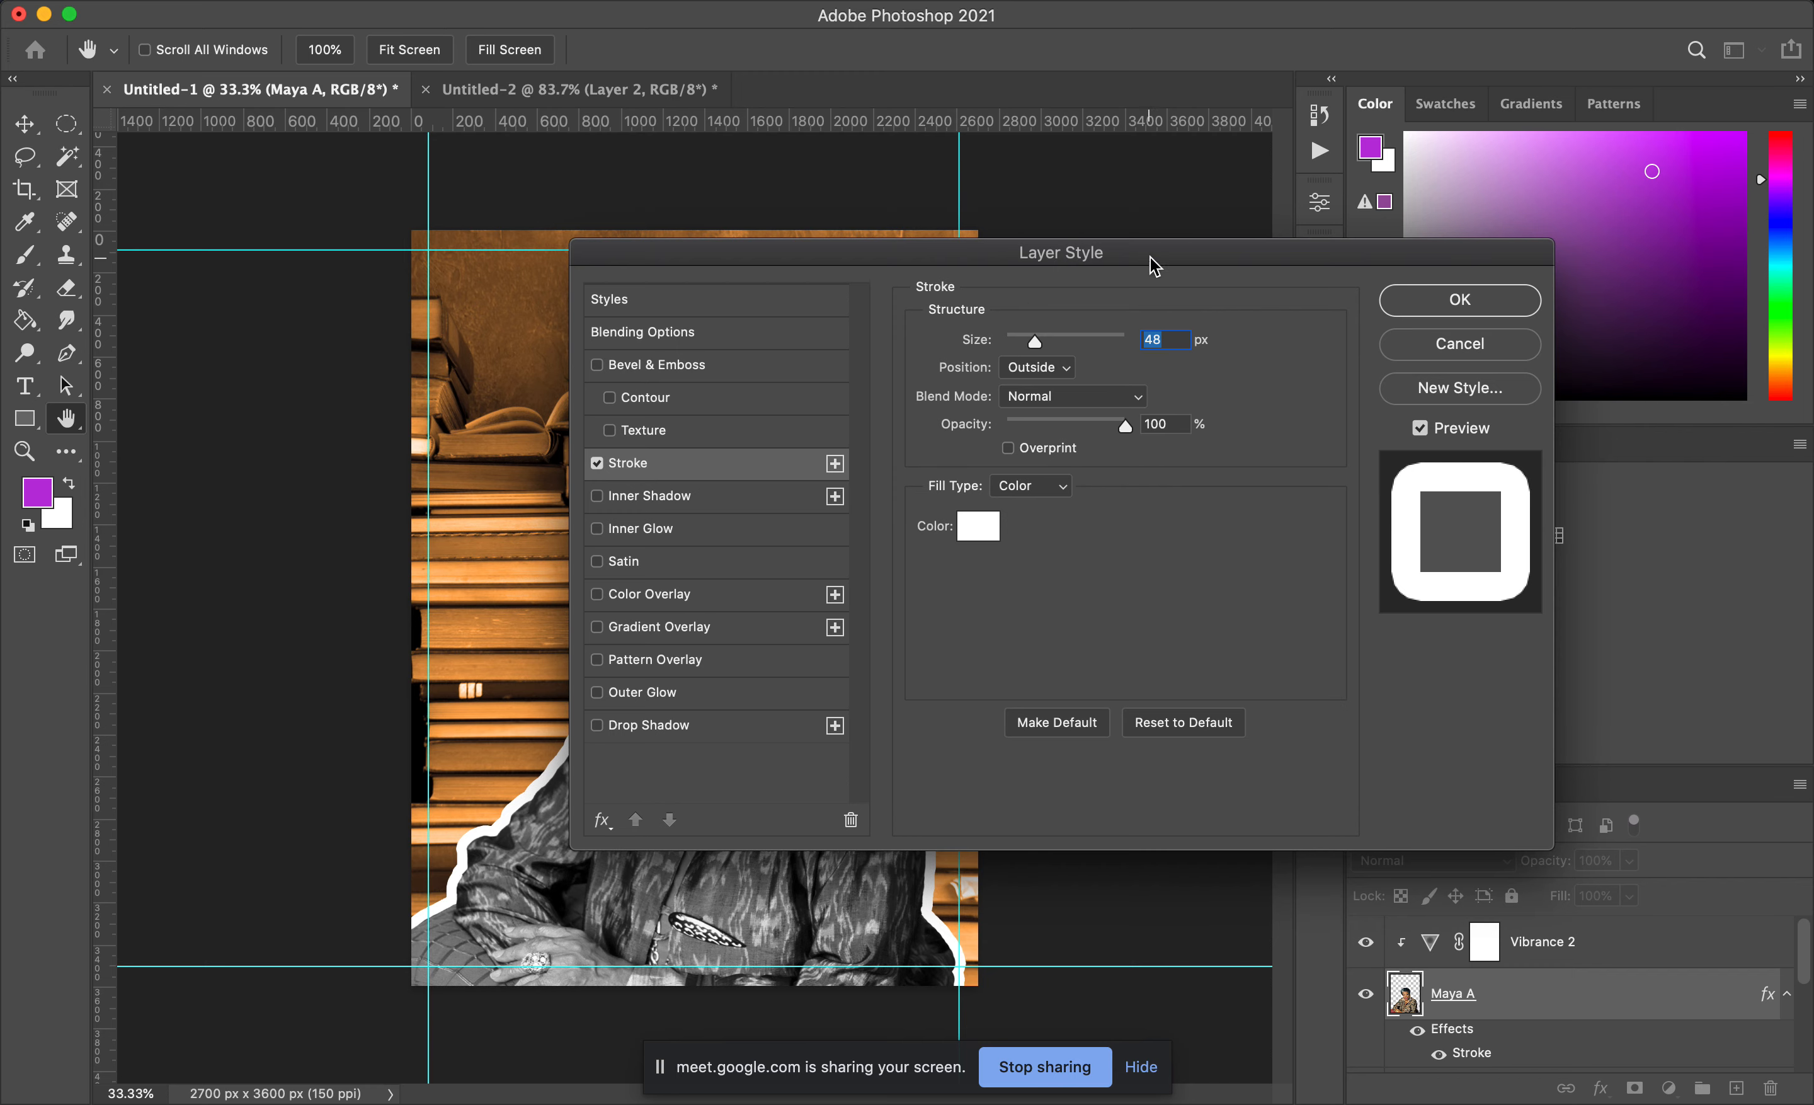
drag(1188, 253, 1134, 188)
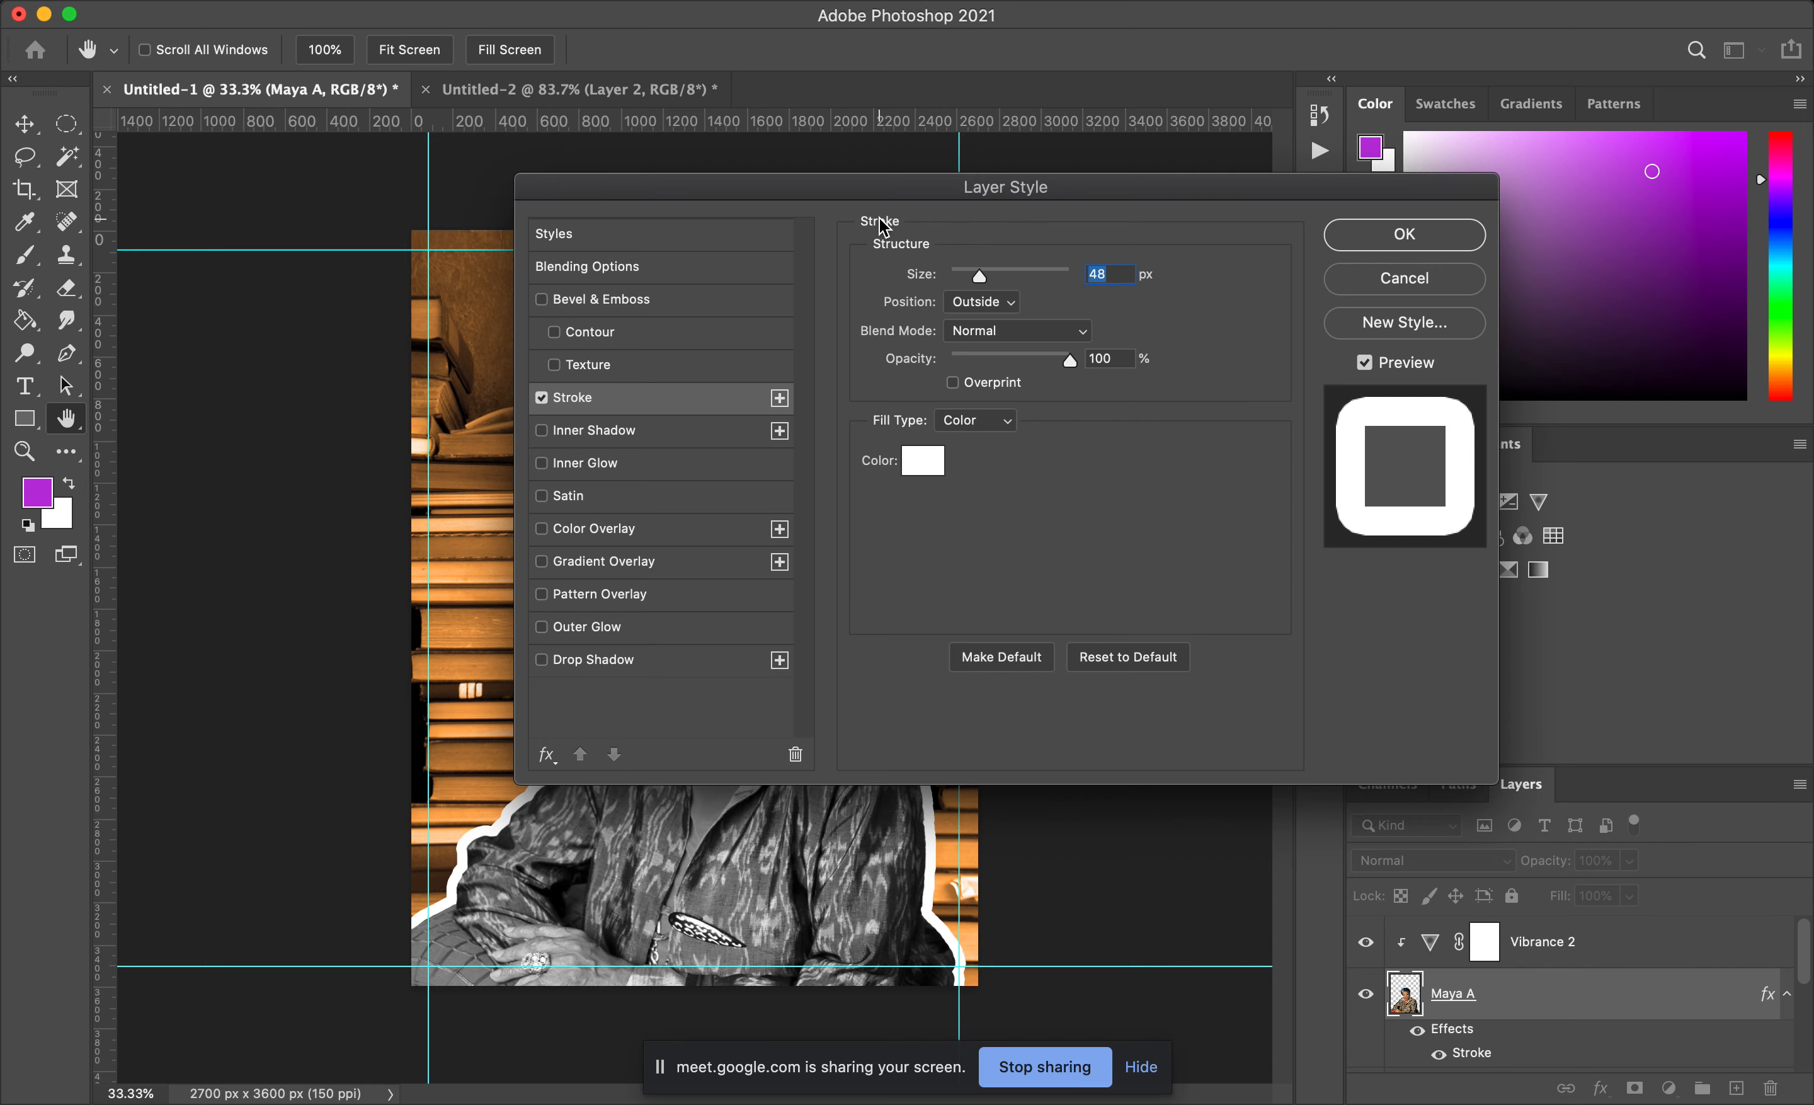
drag(1160, 196, 1476, 263)
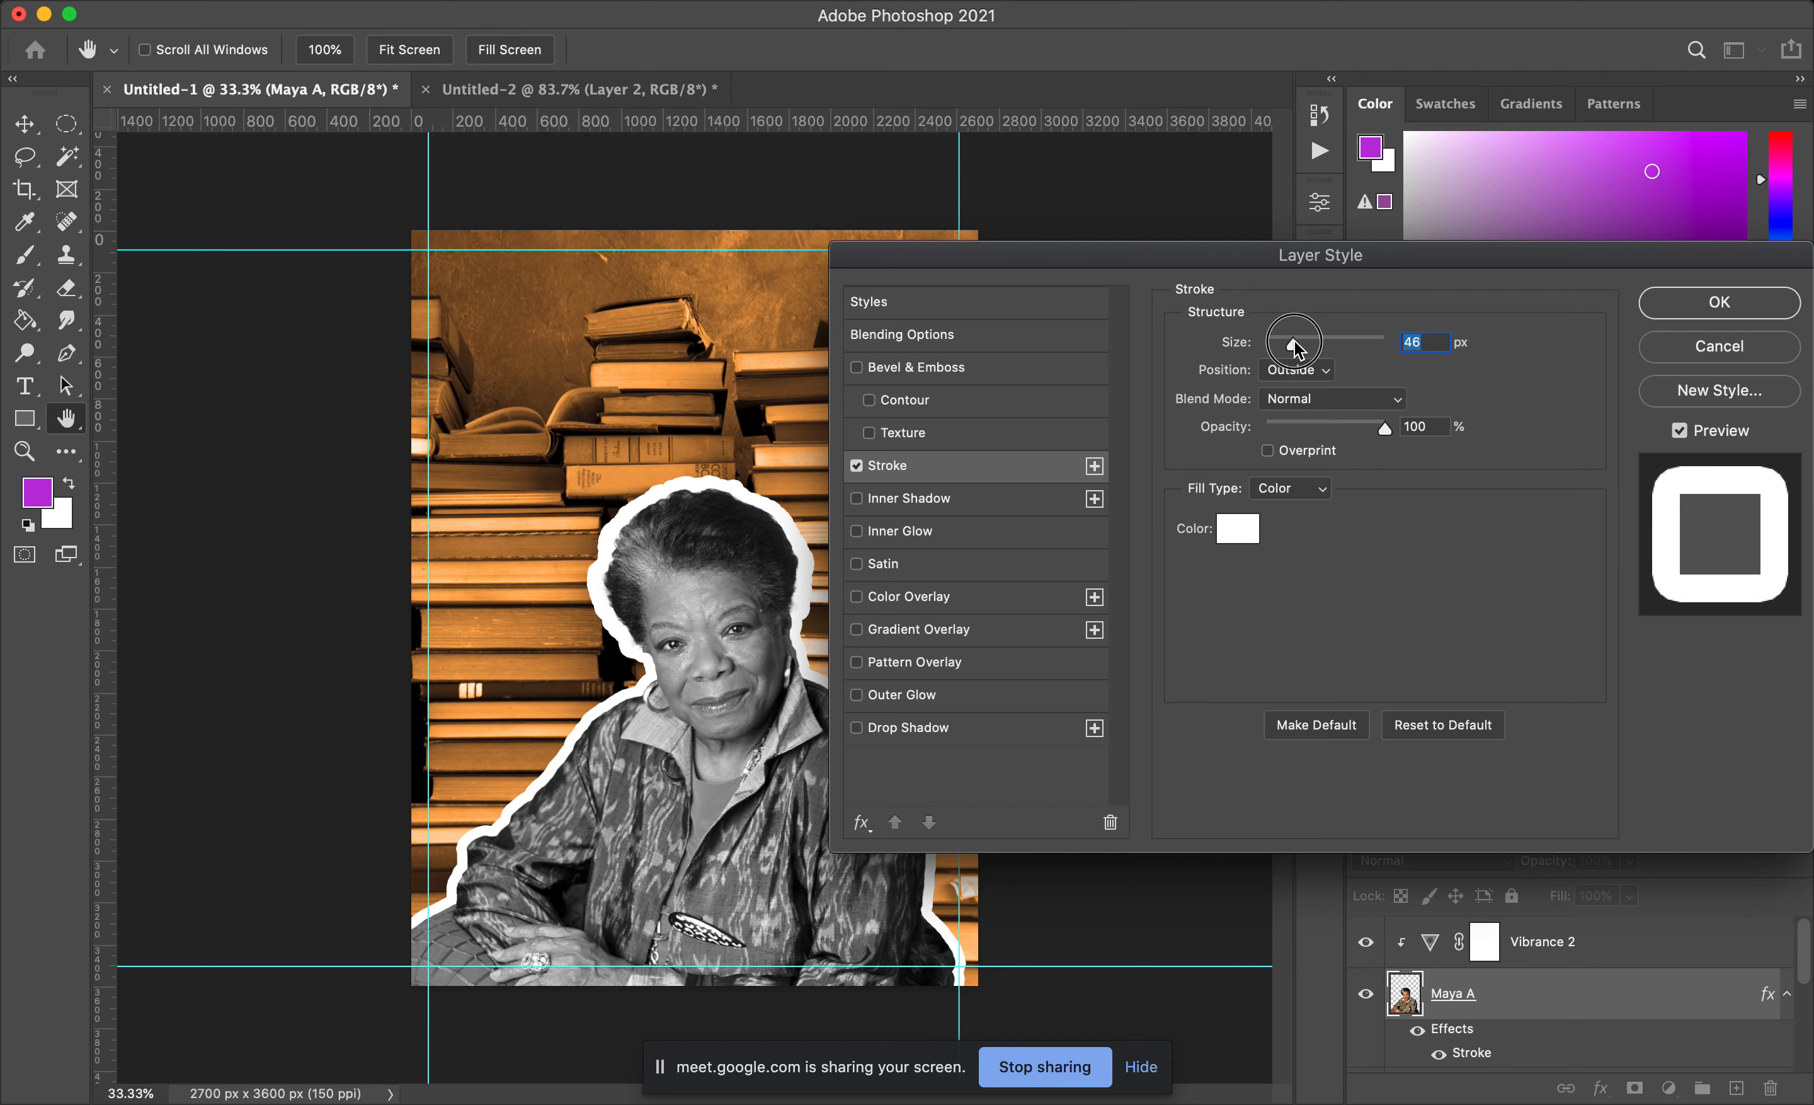
drag(1294, 340, 1281, 345)
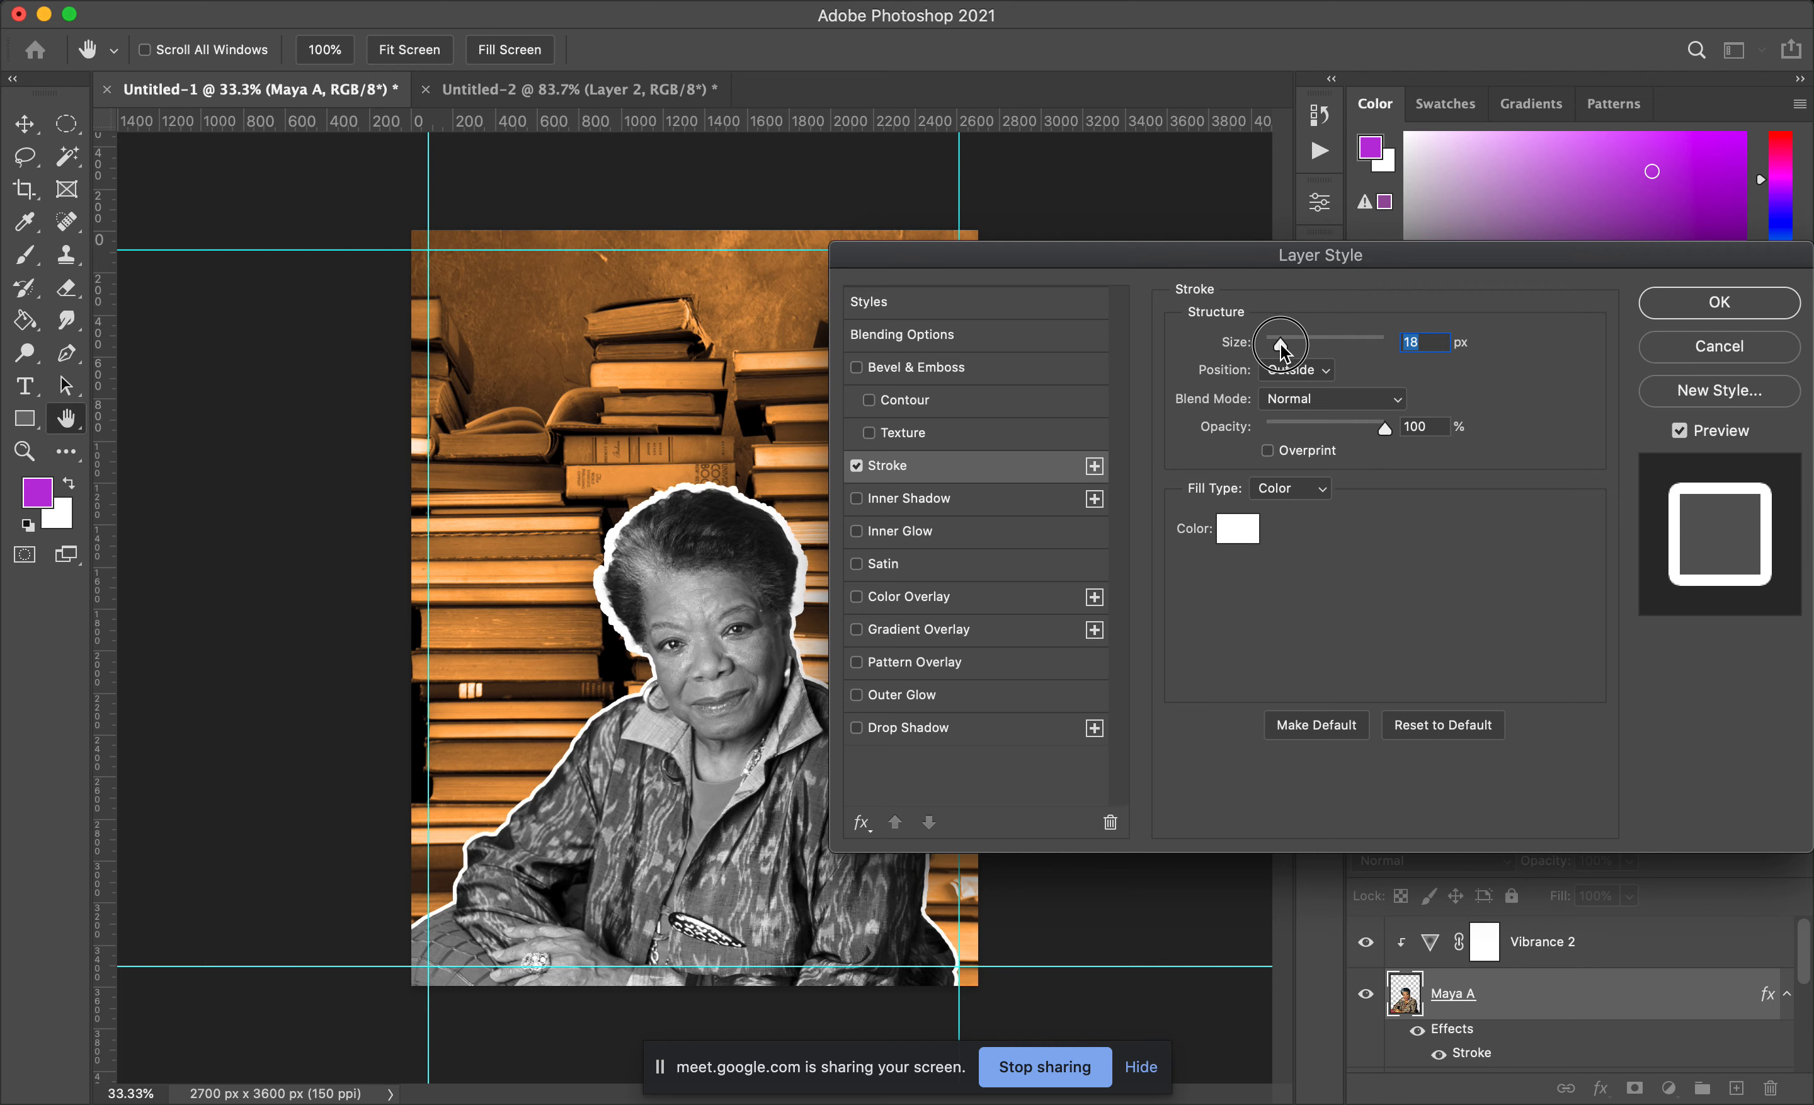
mouse_move(1384, 428)
mouse_down()
mouse_move(1326, 431)
mouse_move(1408, 417)
mouse_up()
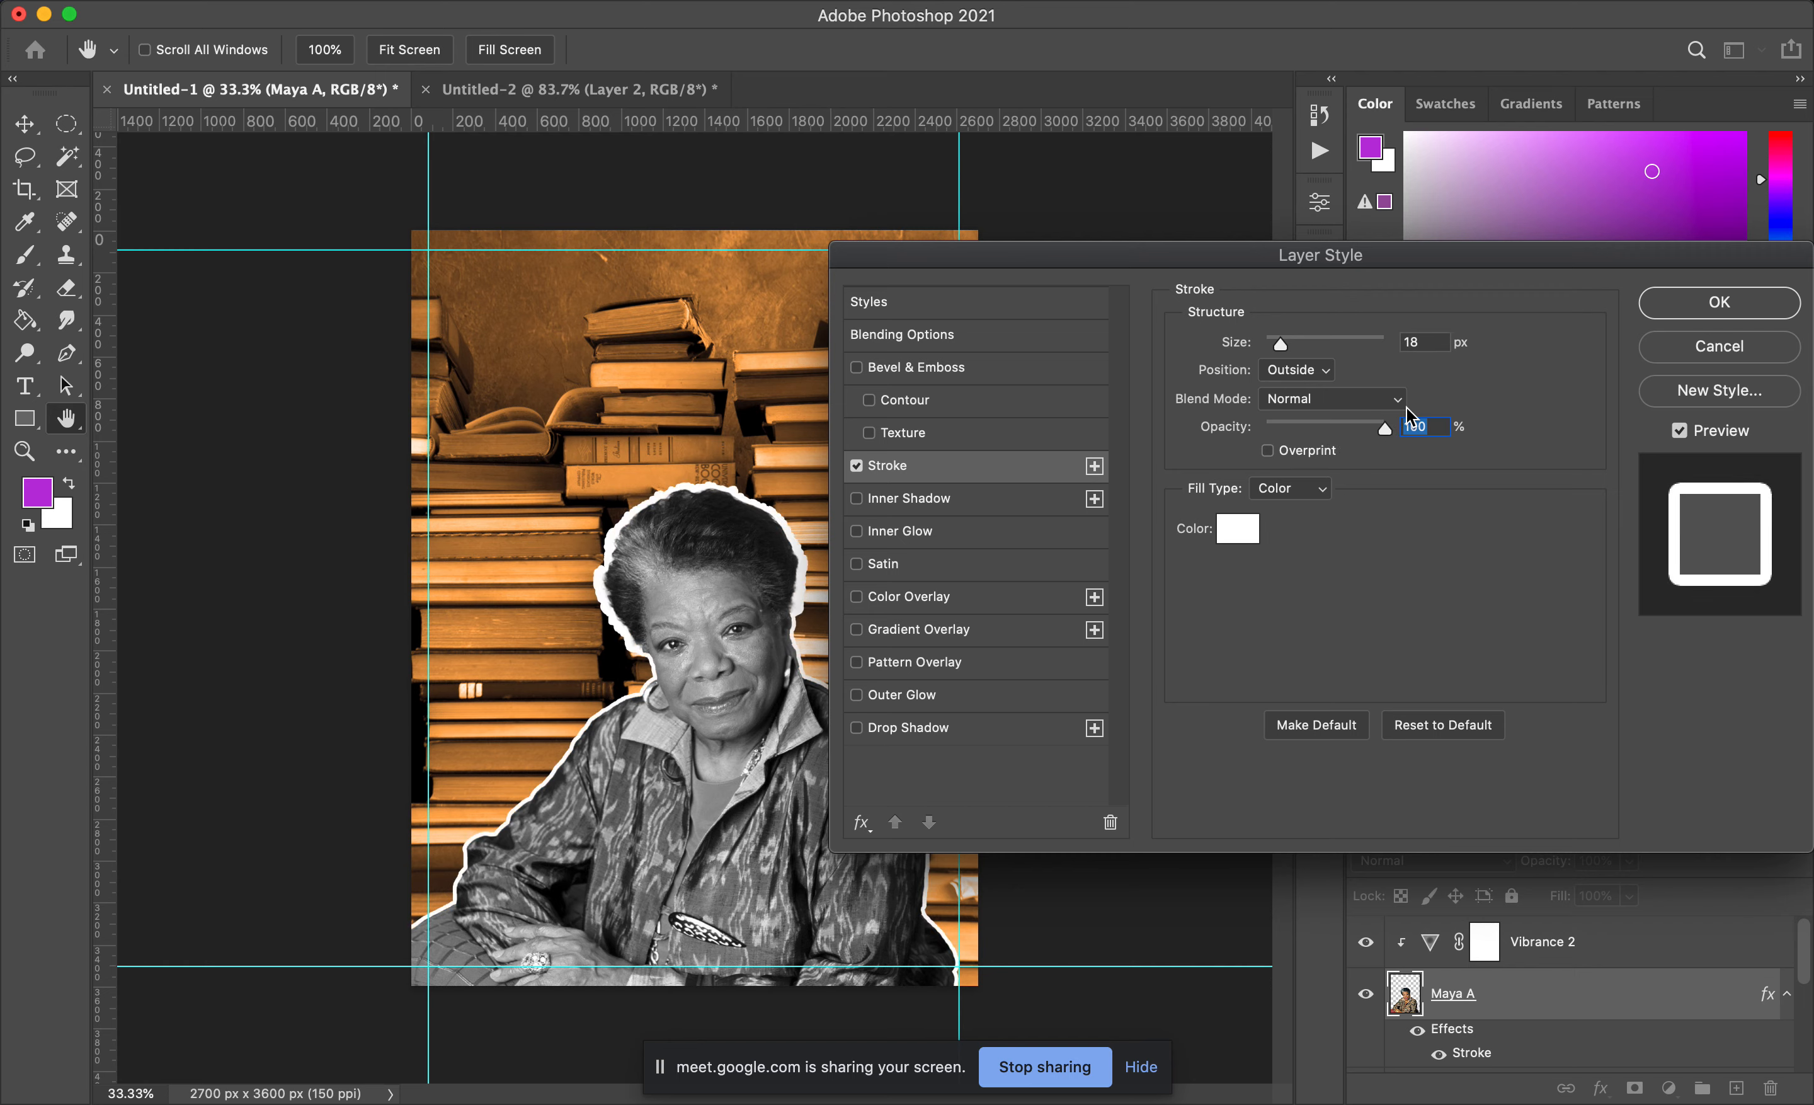
Step: Try the portrait's stroke in the Inside position at 101 px, and return it to Outside at 32 px
click(1325, 372)
click(1324, 387)
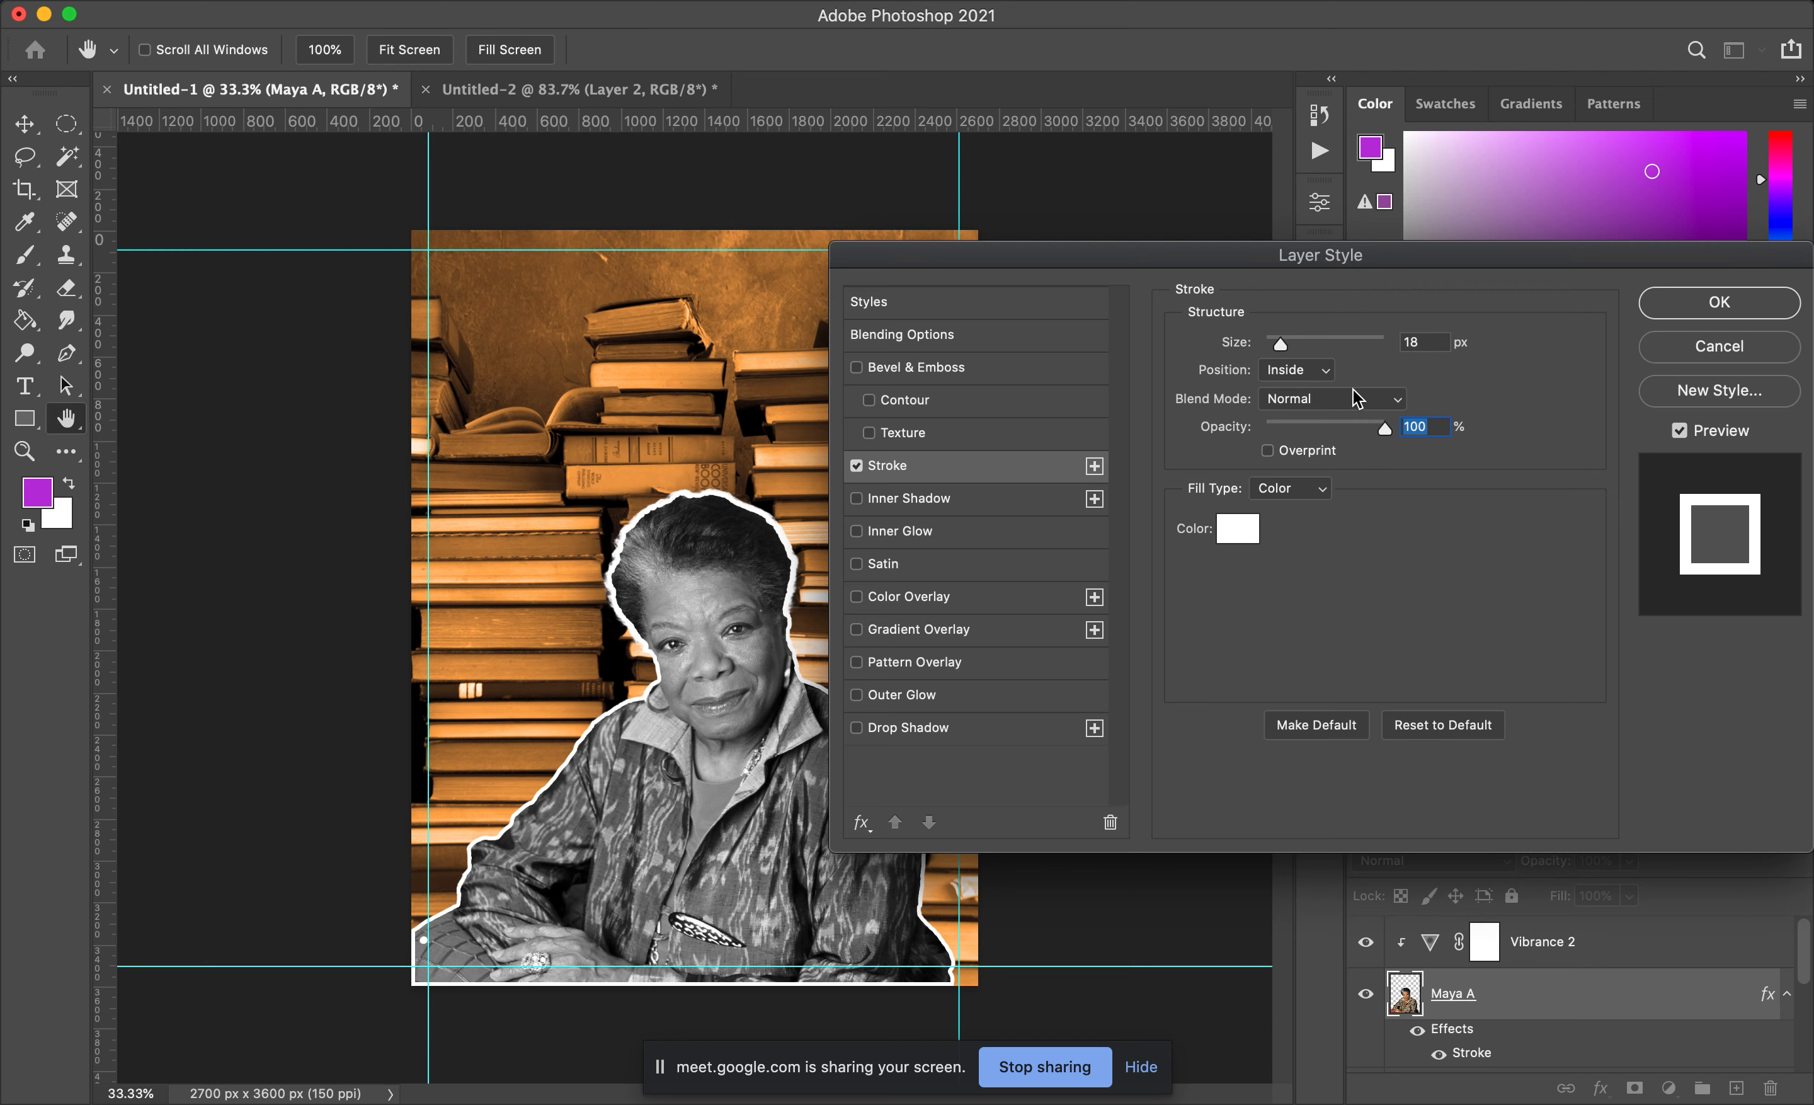
drag(1282, 347, 1318, 346)
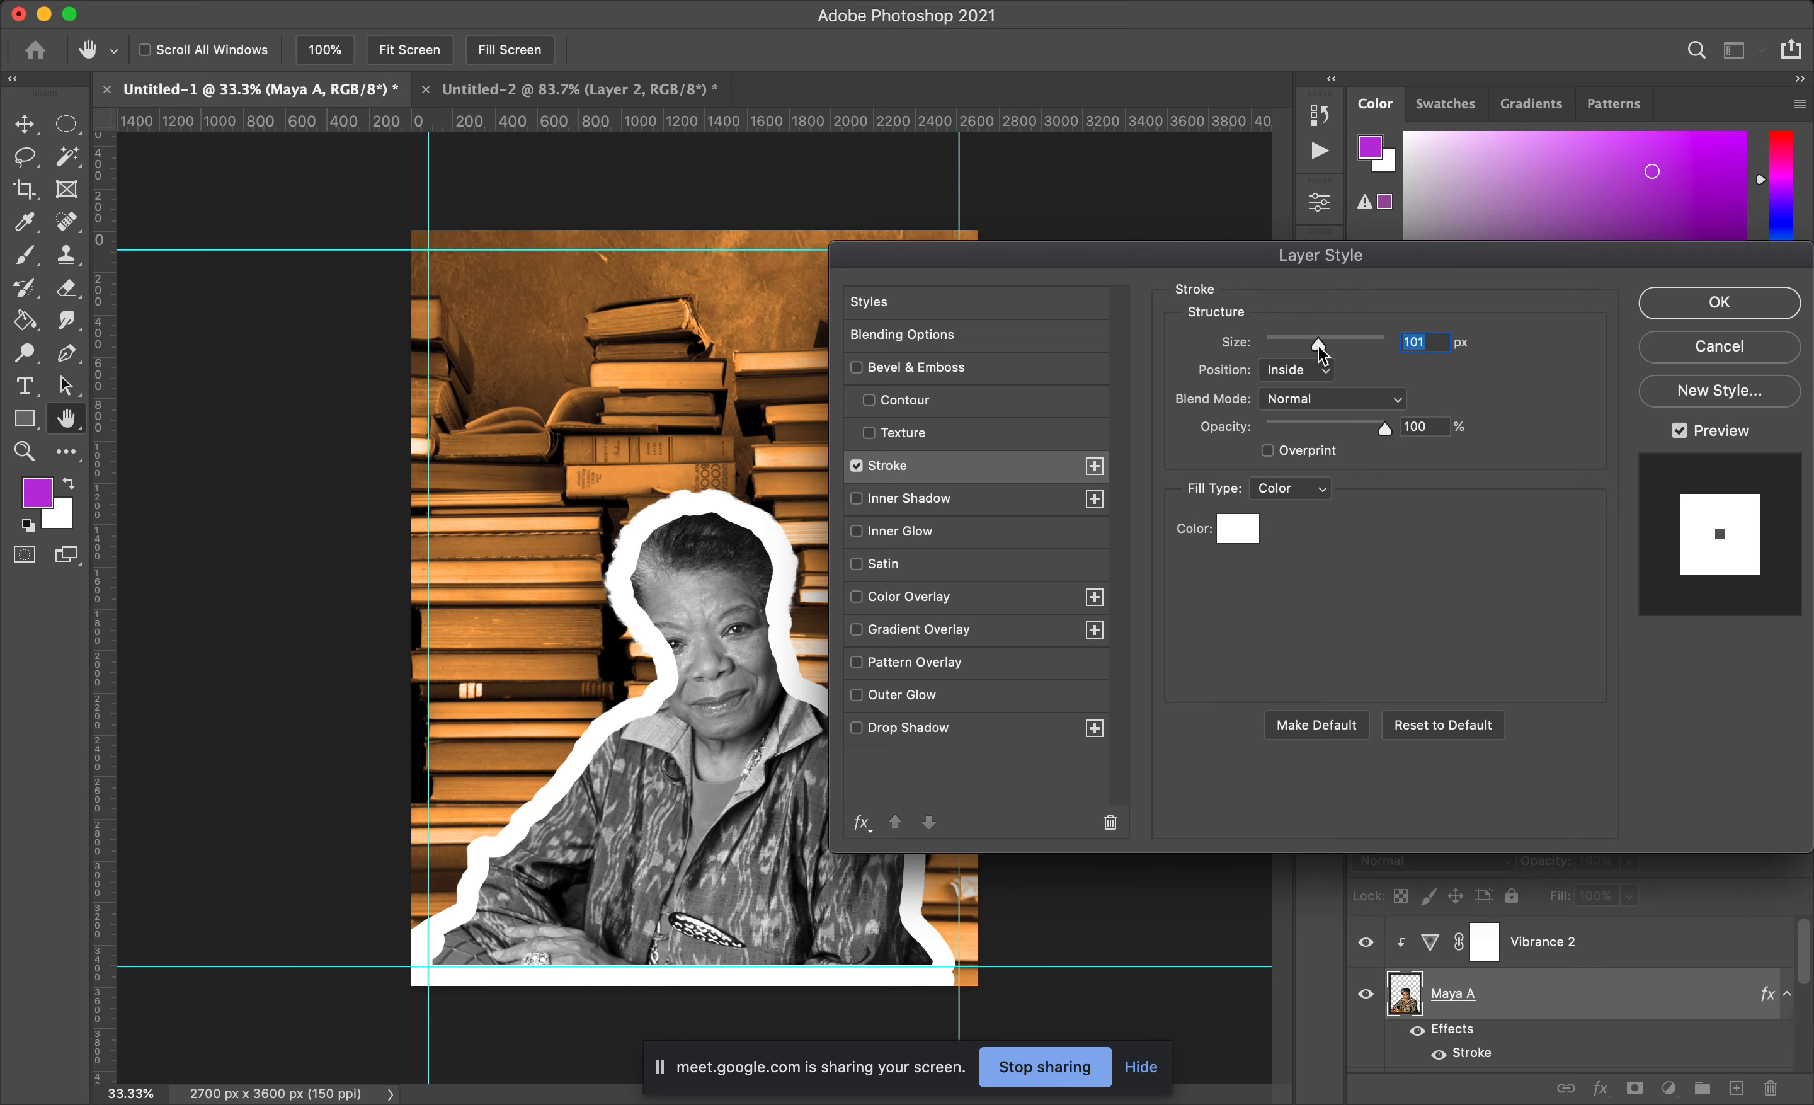
click(1310, 369)
click(1318, 348)
drag(1318, 346, 1286, 347)
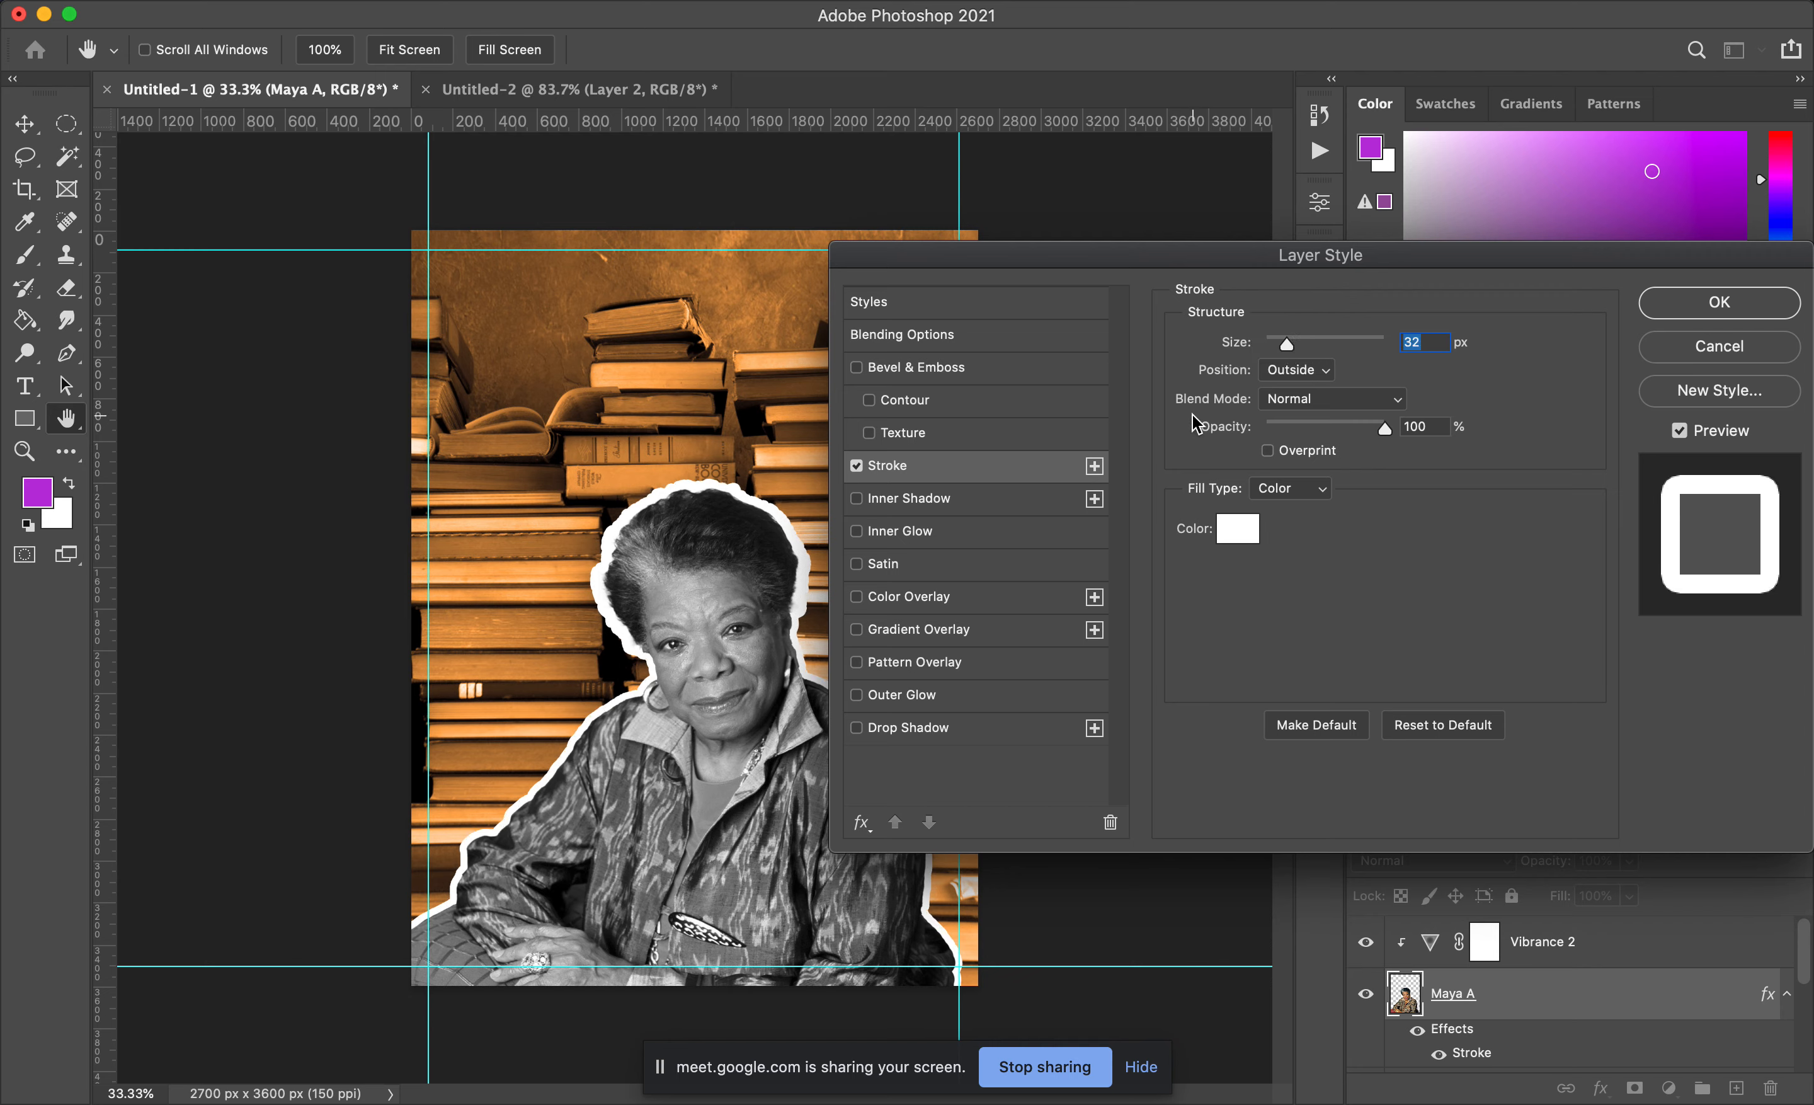
Step: Try the Overlay blend mode on the portrait's stroke and return it to Normal
click(1407, 403)
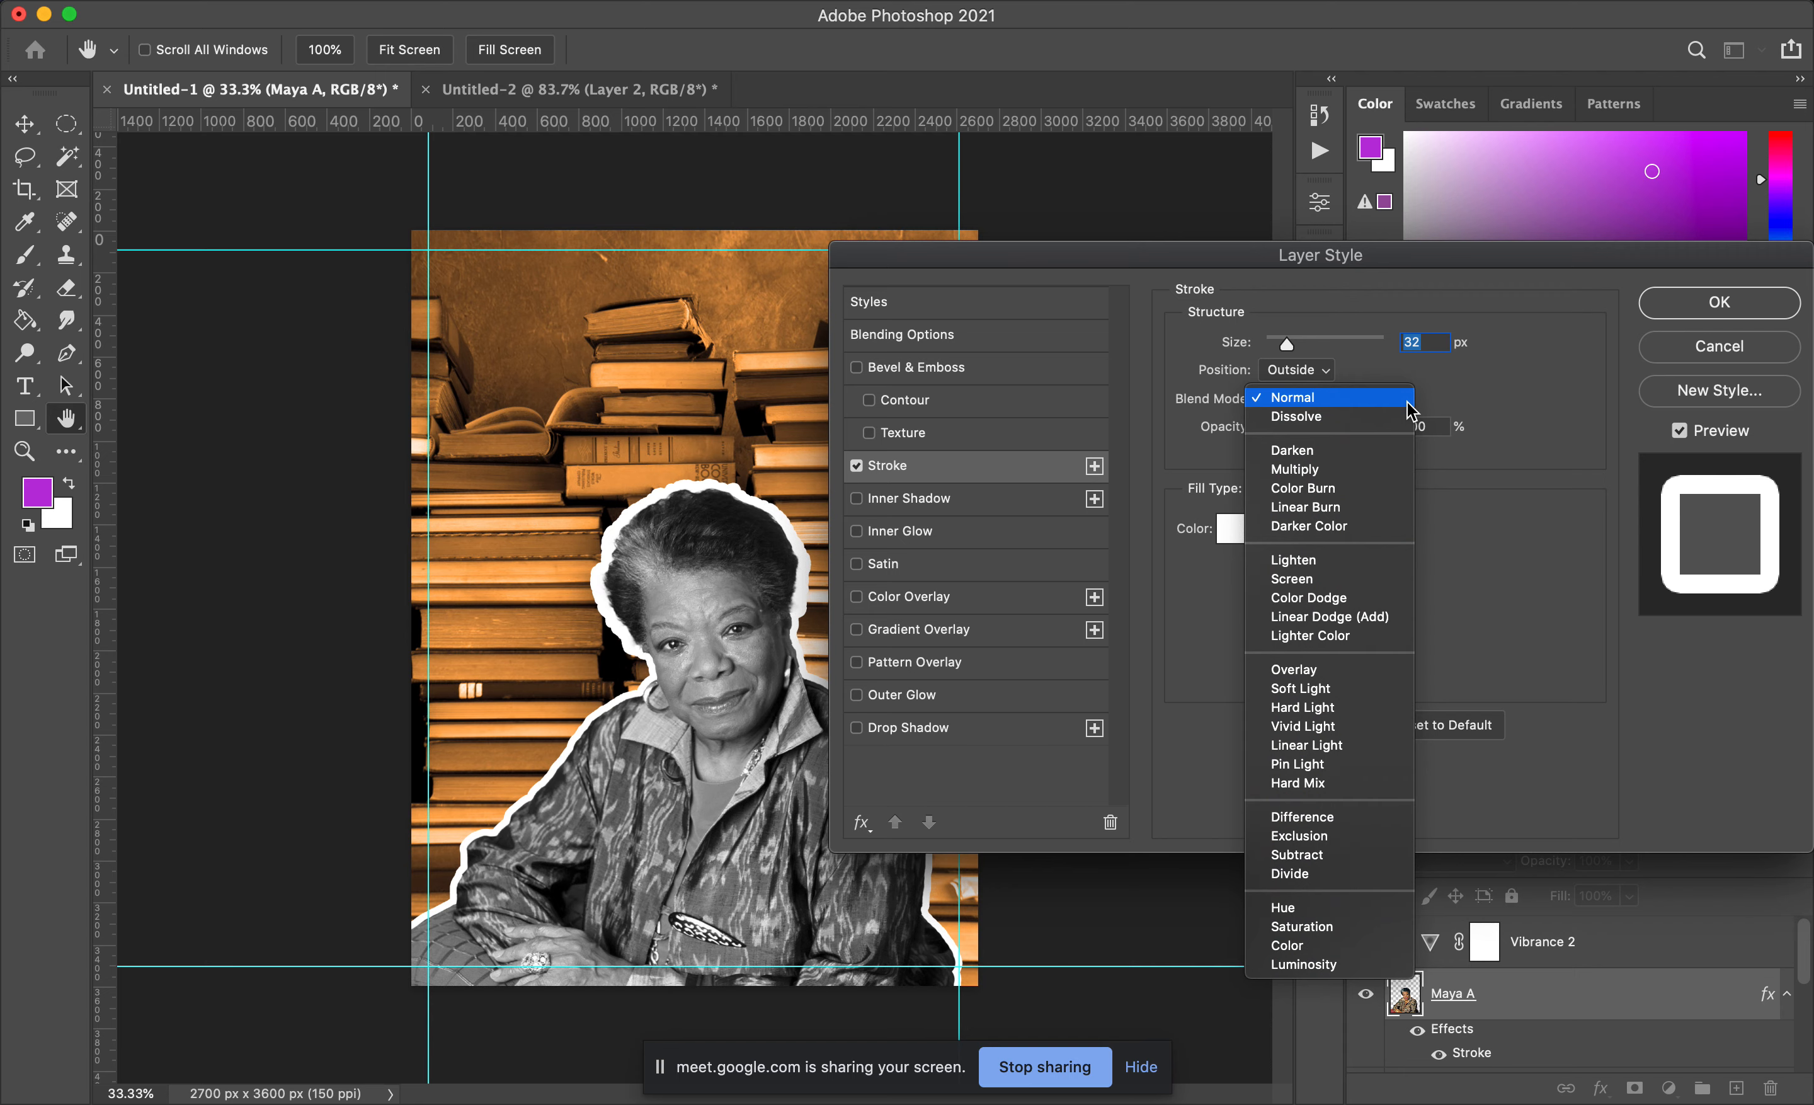
click(1350, 672)
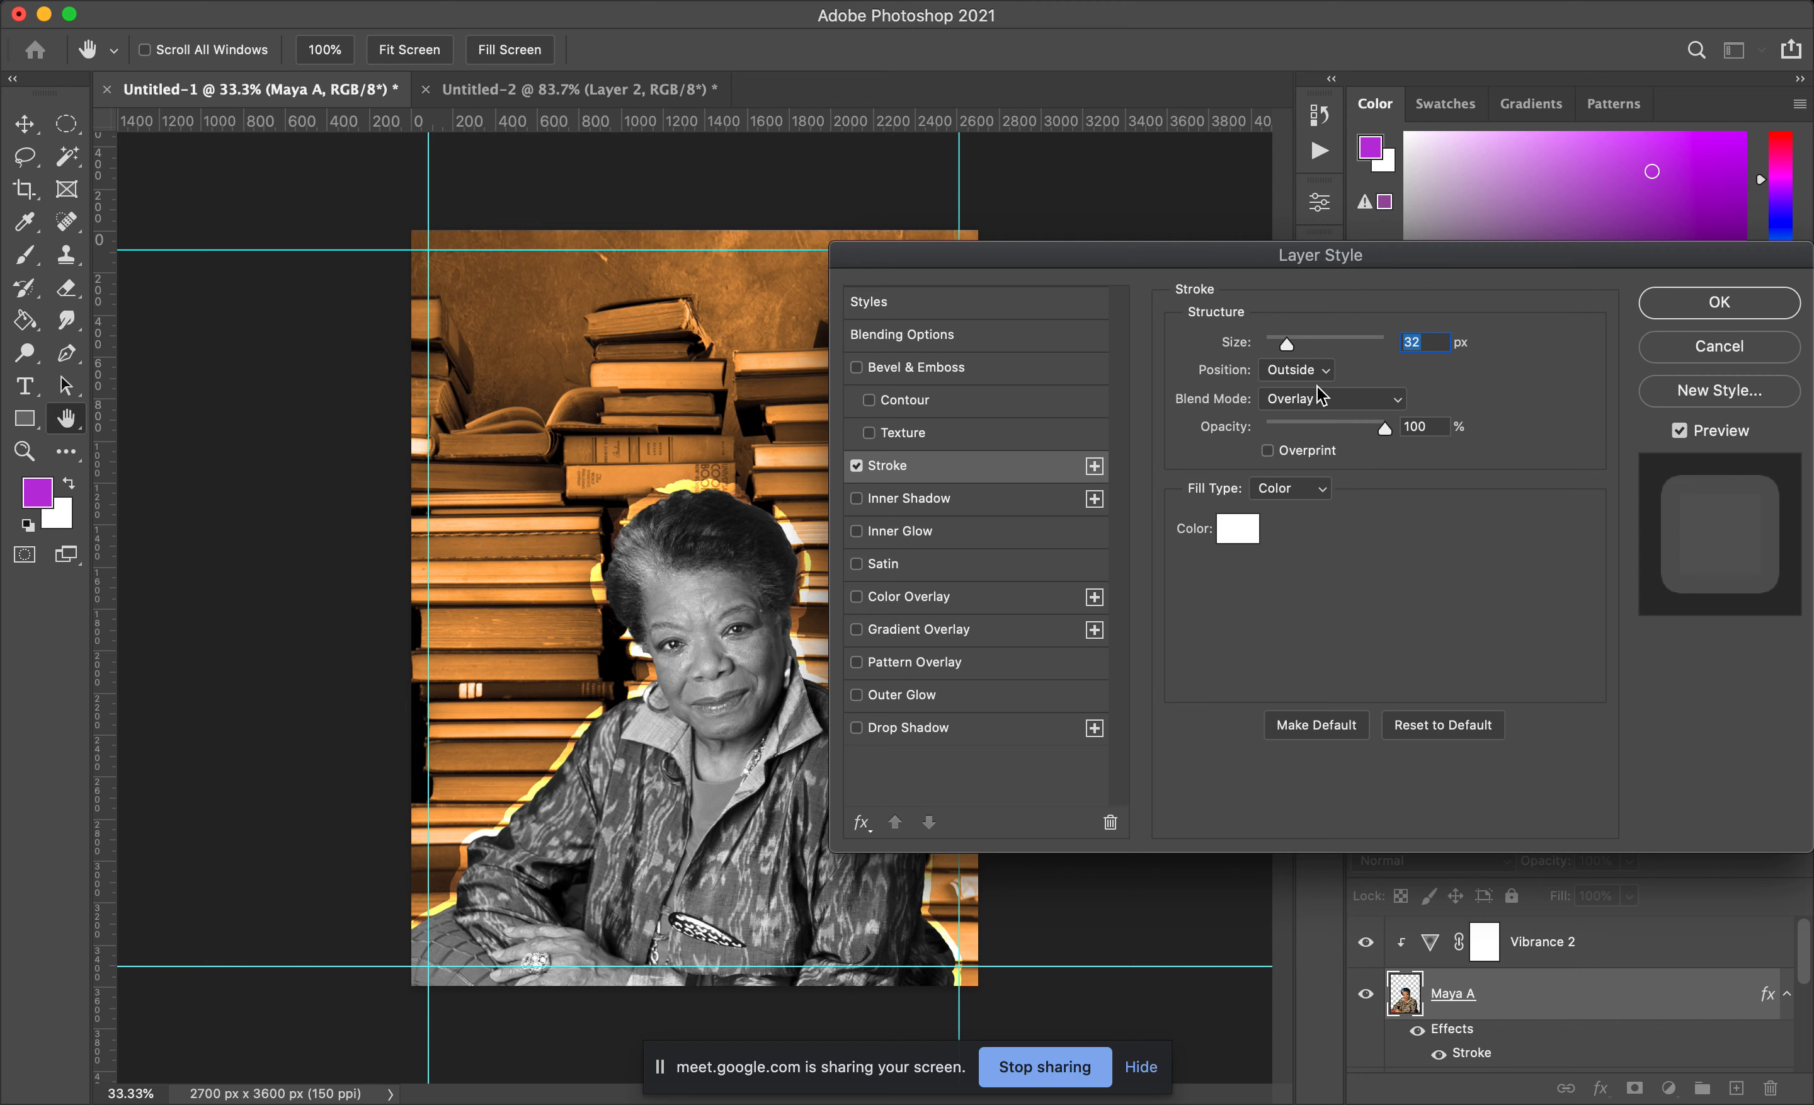
click(1351, 397)
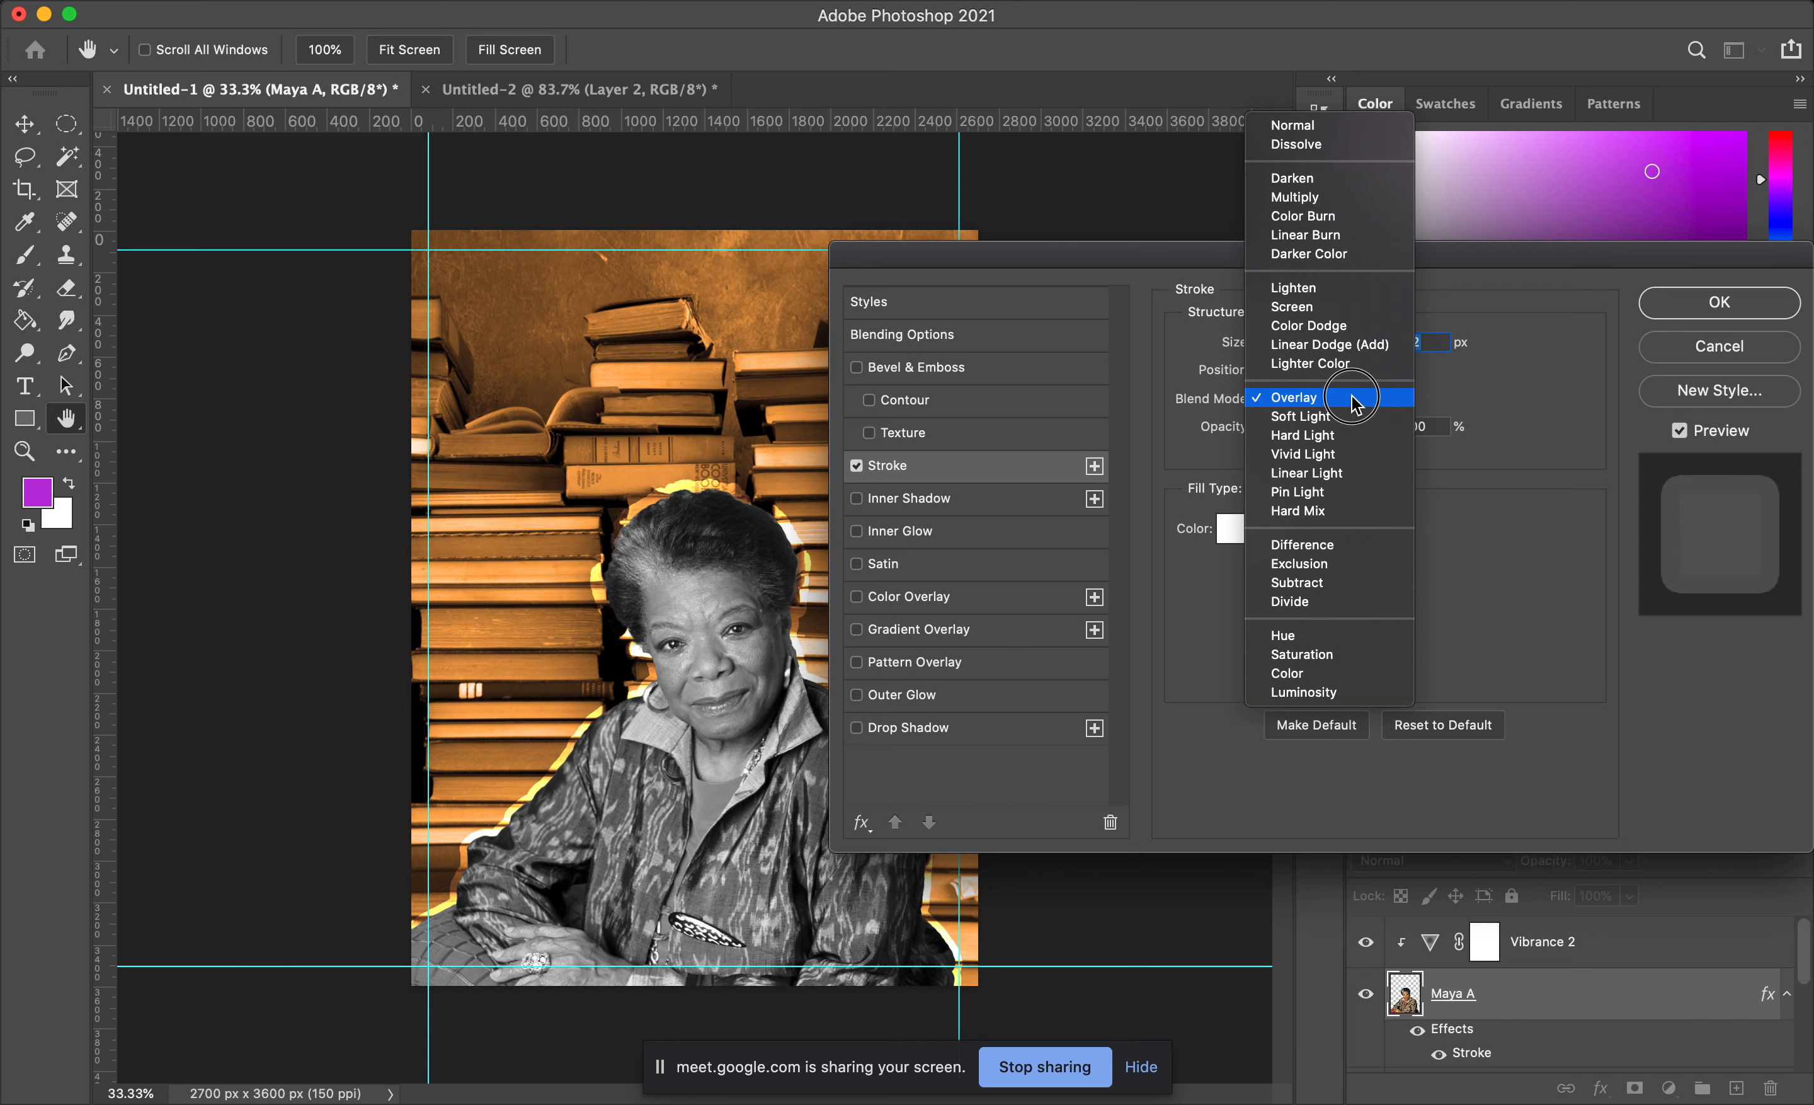
click(1328, 126)
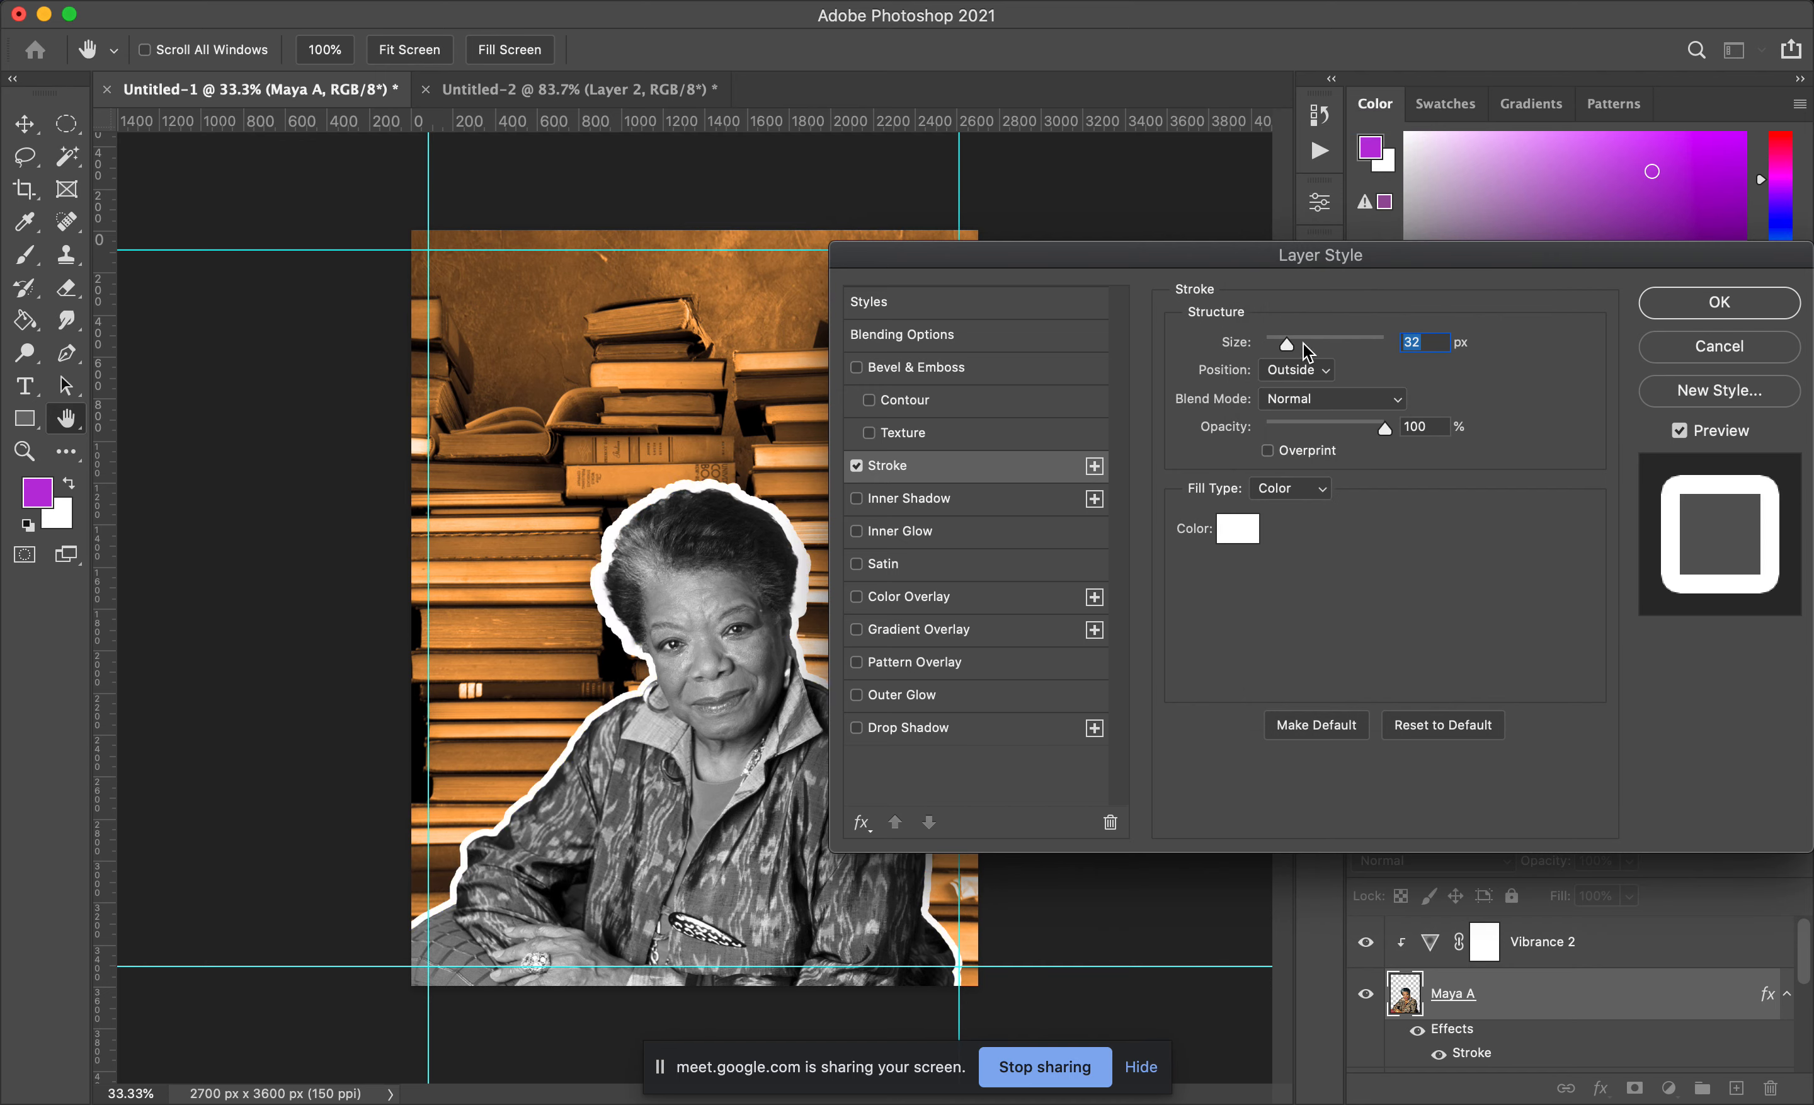
Step: Set the portrait's stroke size to 29 px and apply the layer style
drag(1285, 342, 1285, 342)
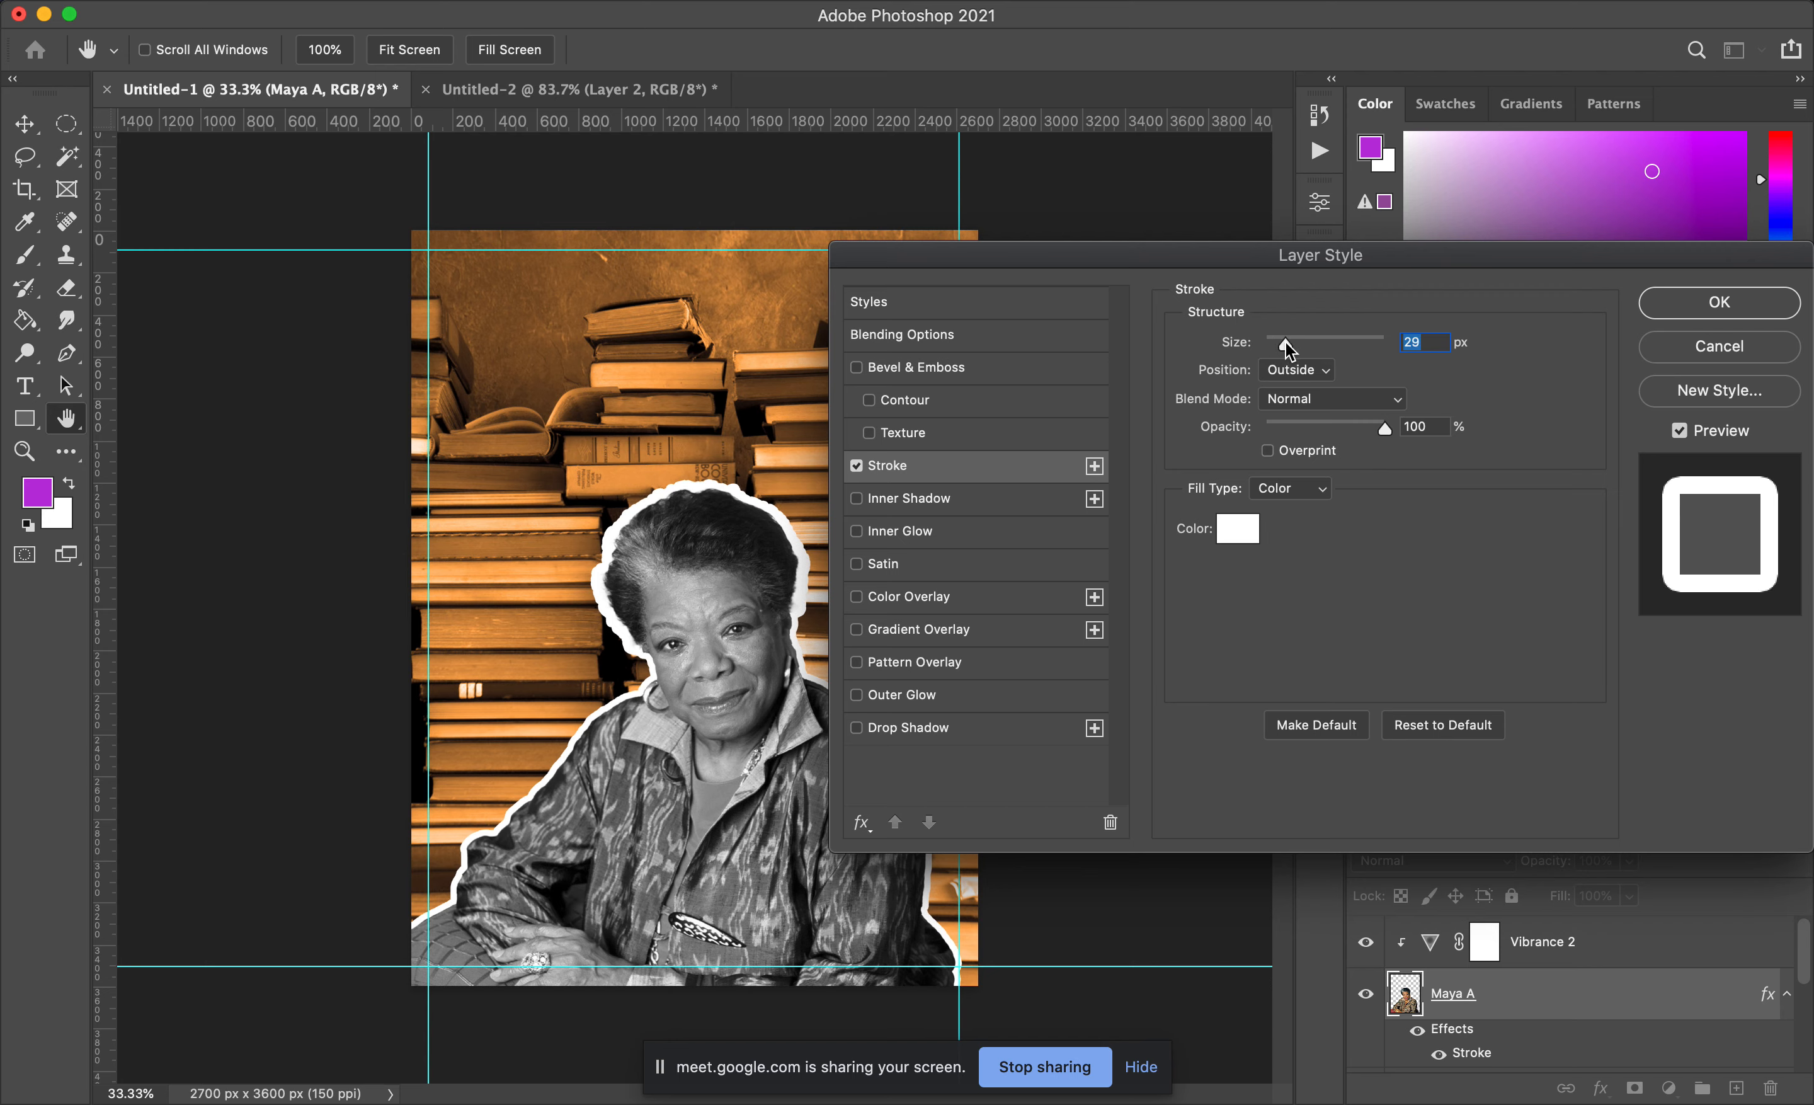
click(1724, 302)
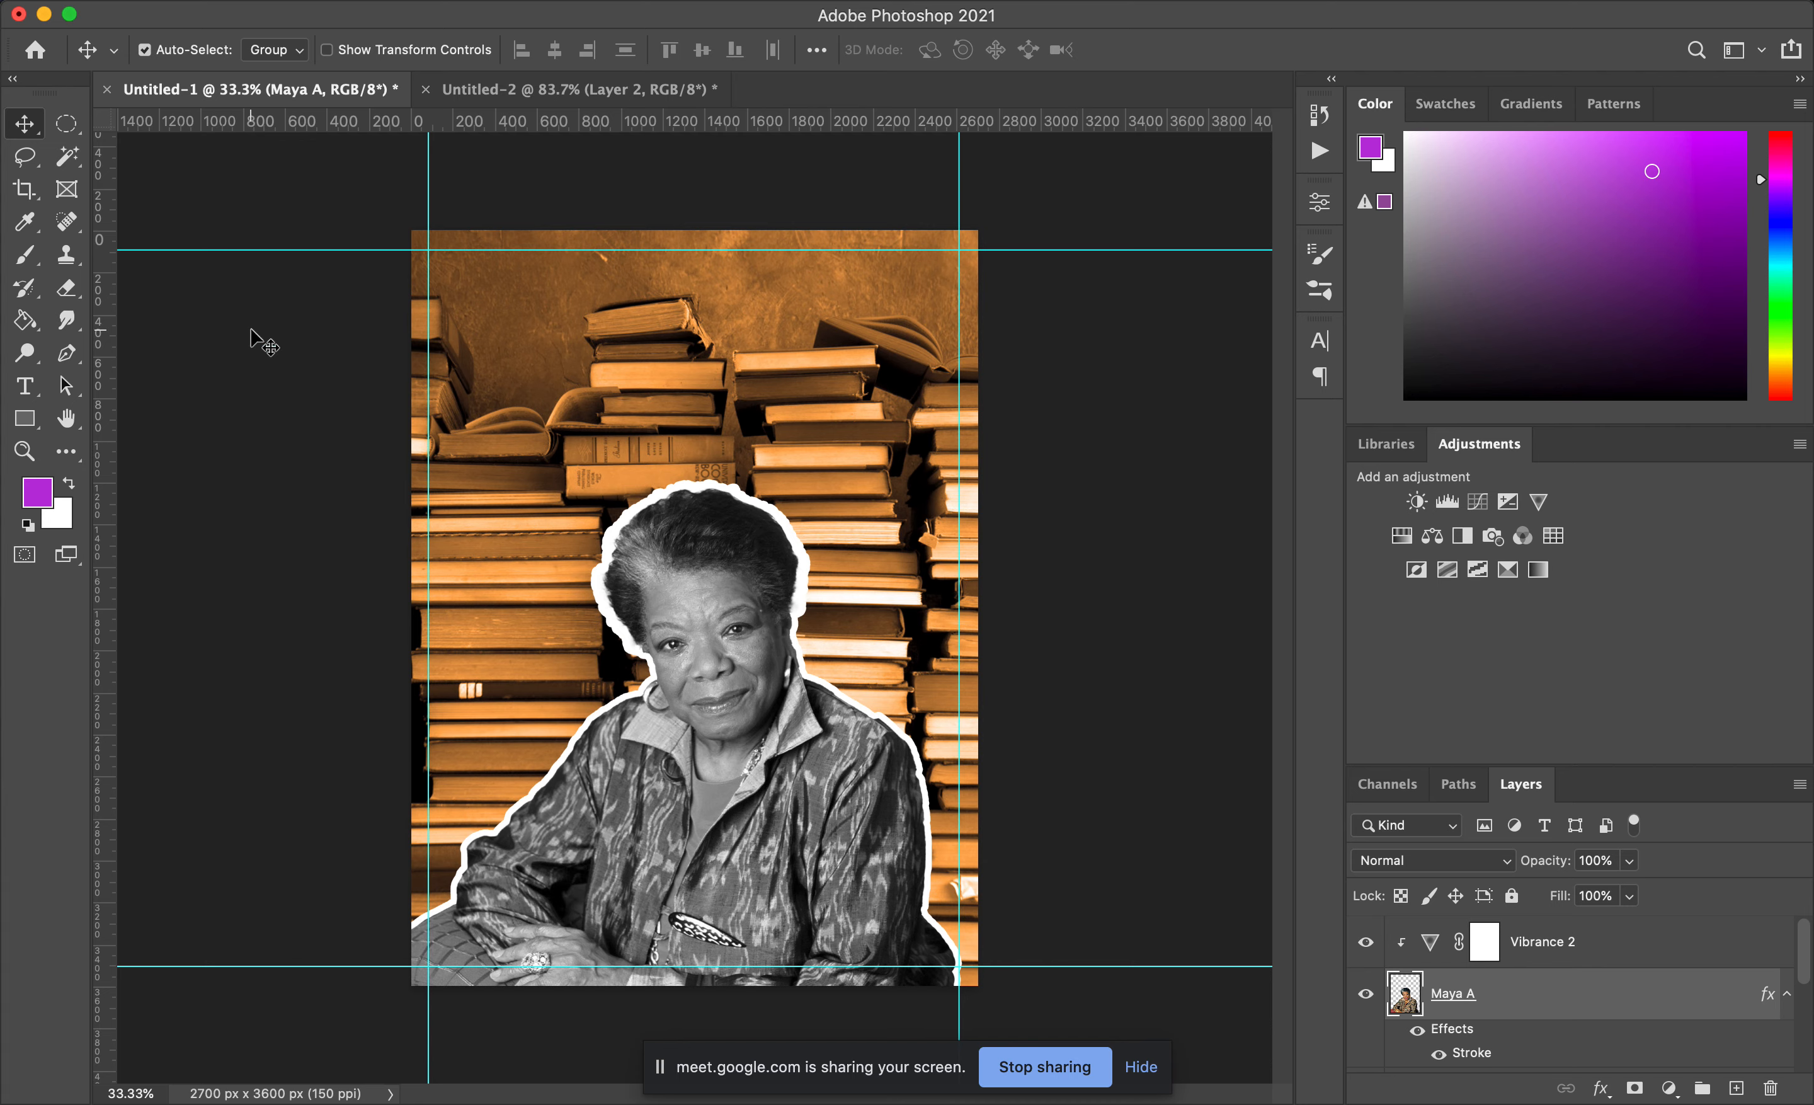
Step: Try adding the title MAYA ANGELOU near the poster's top in 10 pt Bebas Neue Bold and enlarging it to about 1193%
click(27, 397)
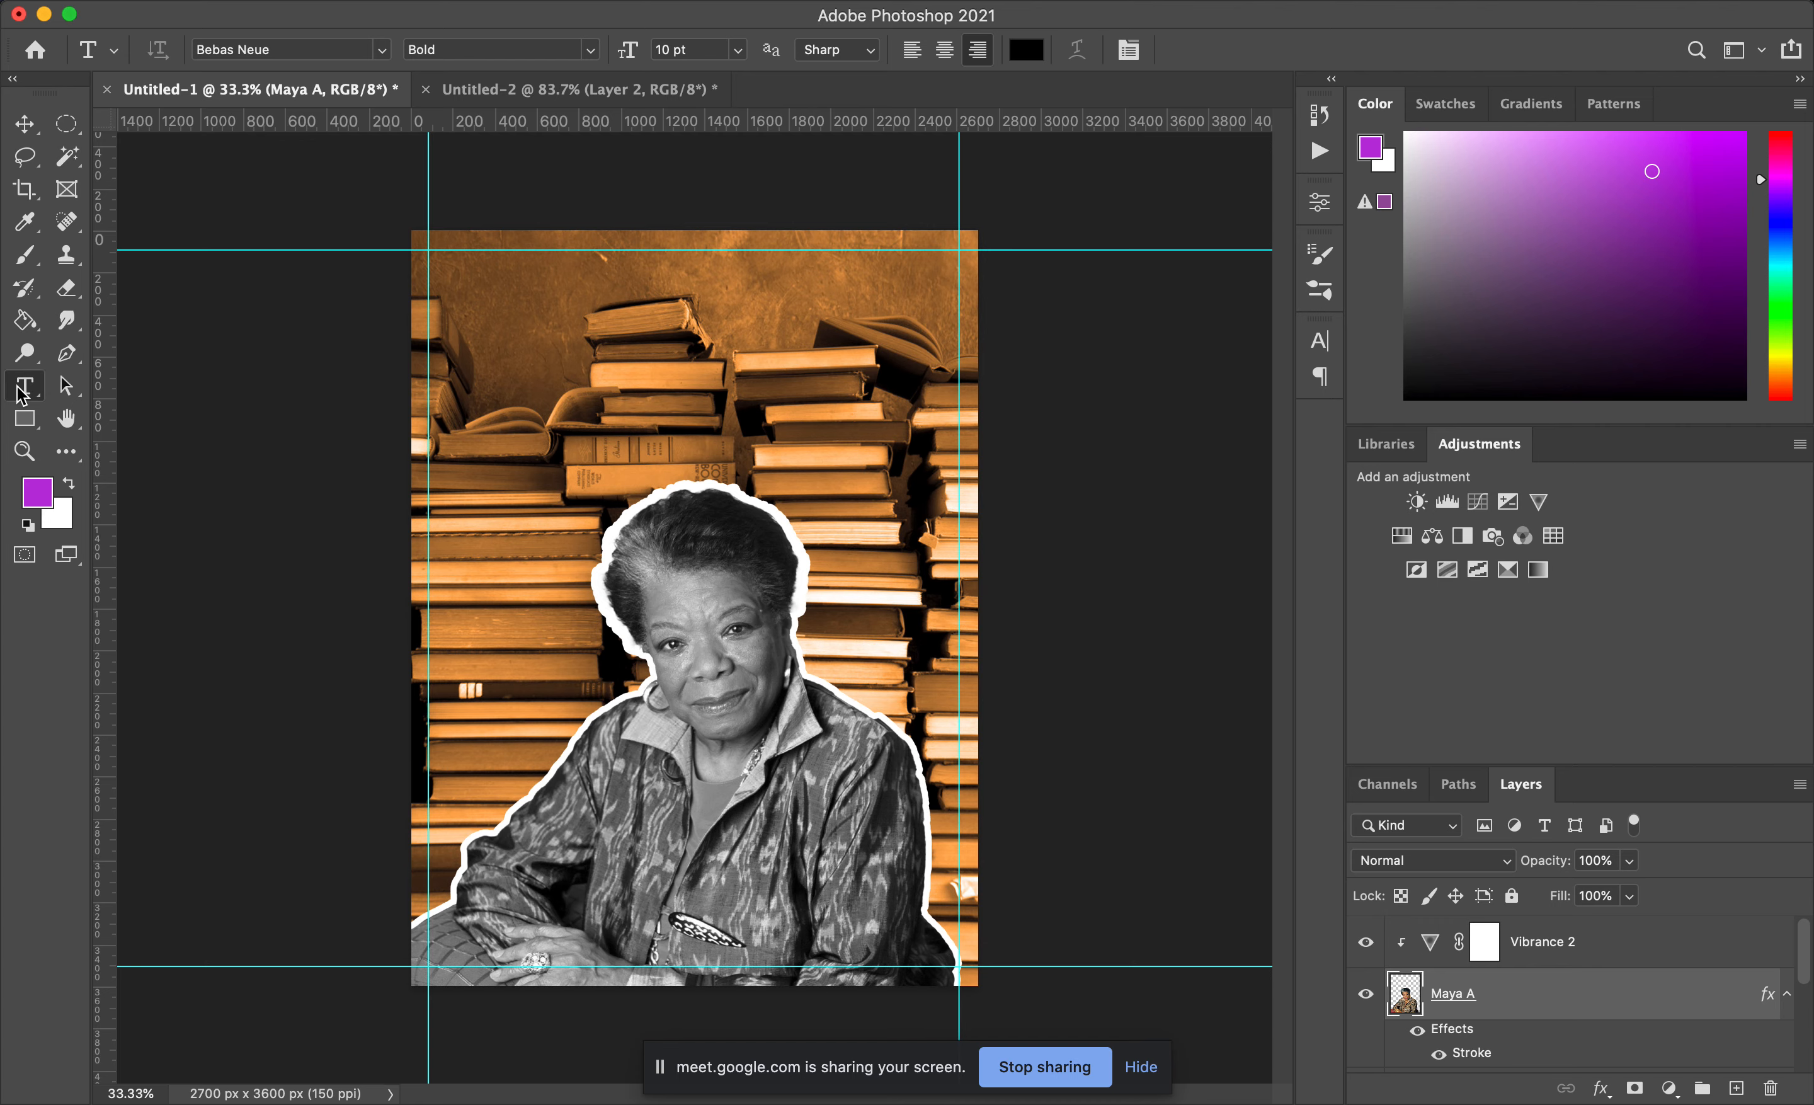
click(571, 337)
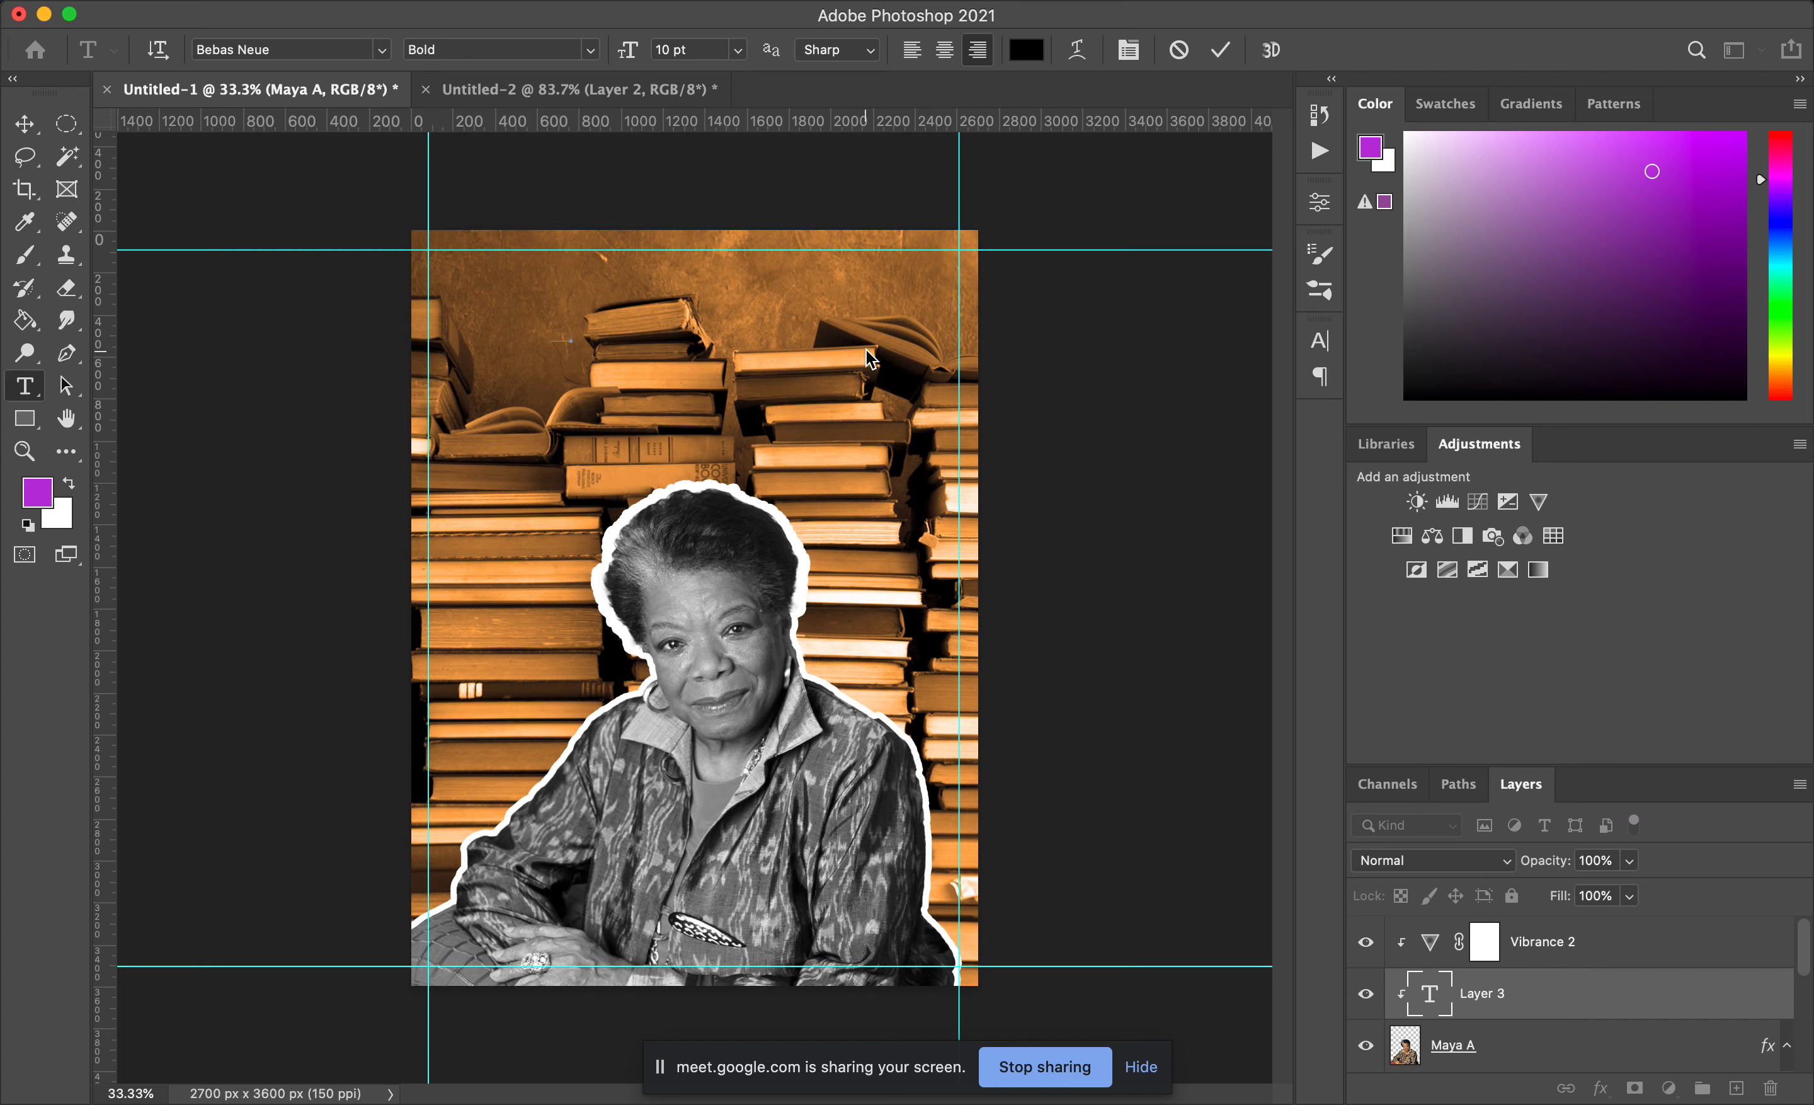
click(37, 132)
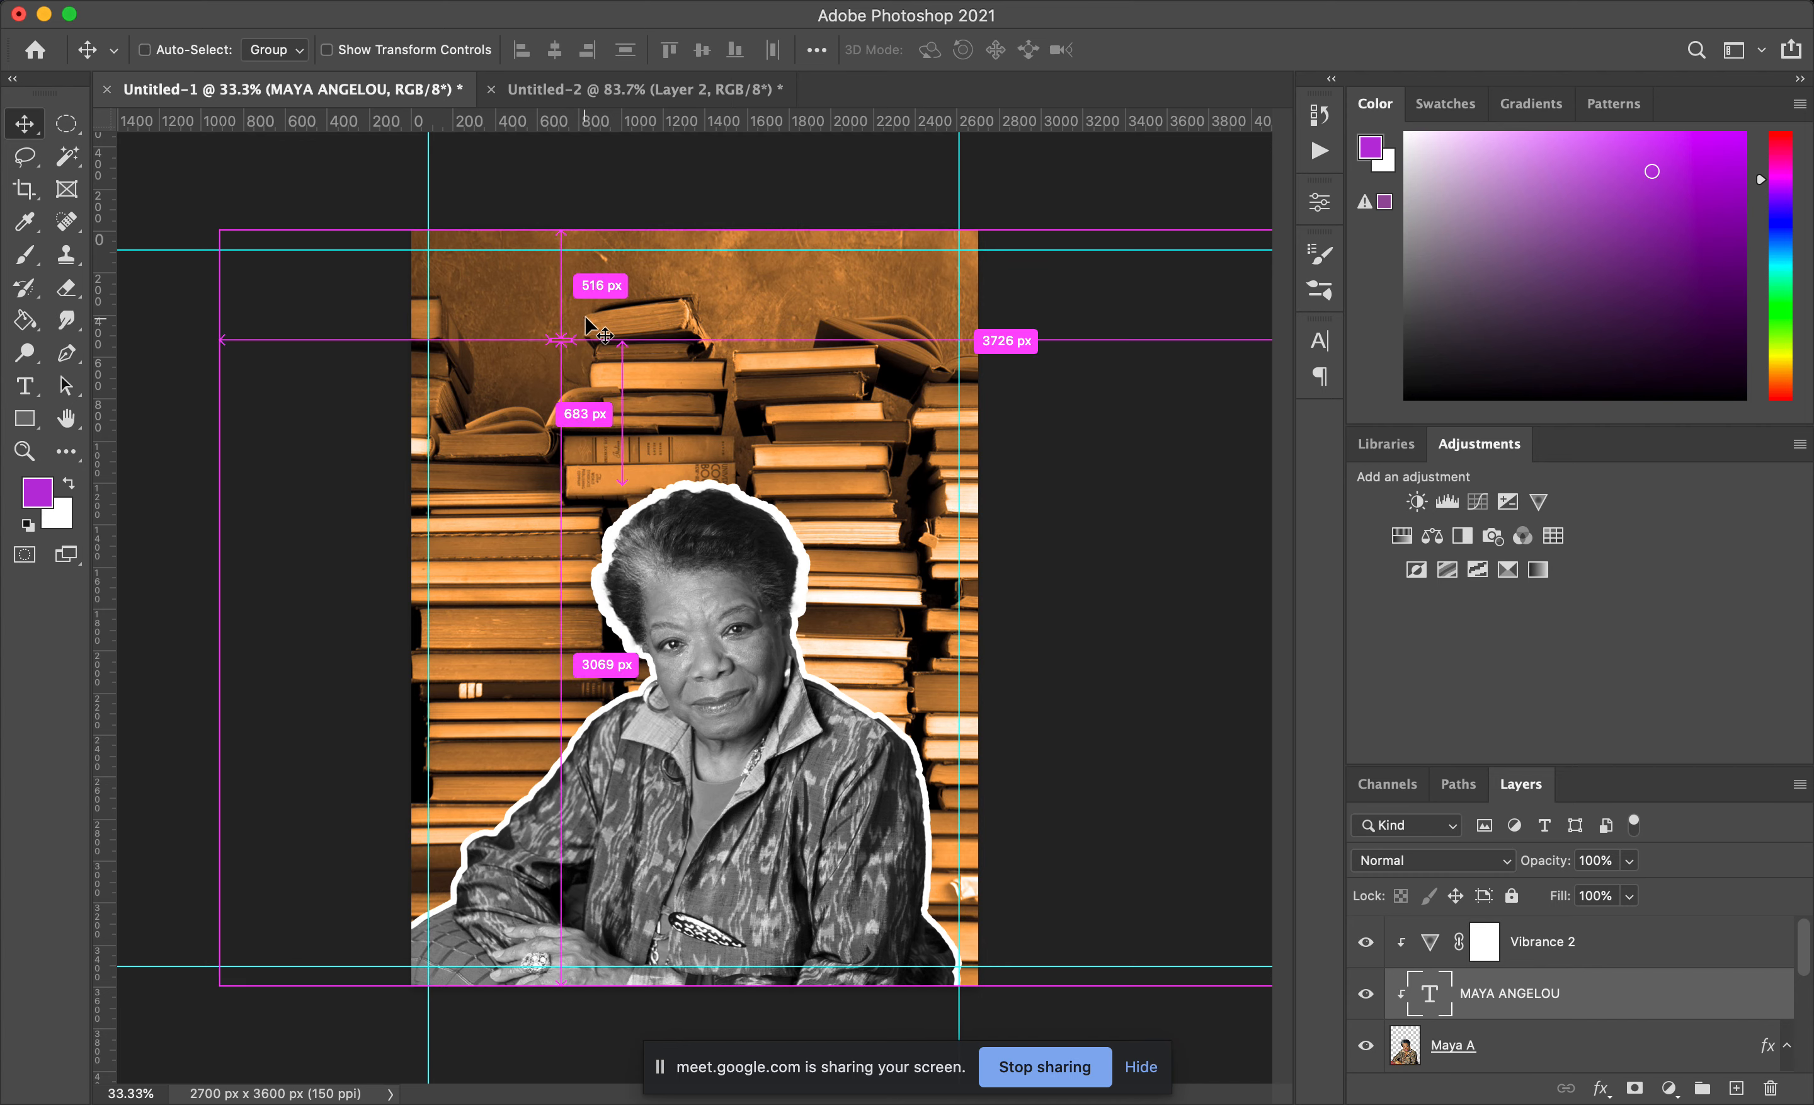
key(super+t)
drag(578, 332, 791, 272)
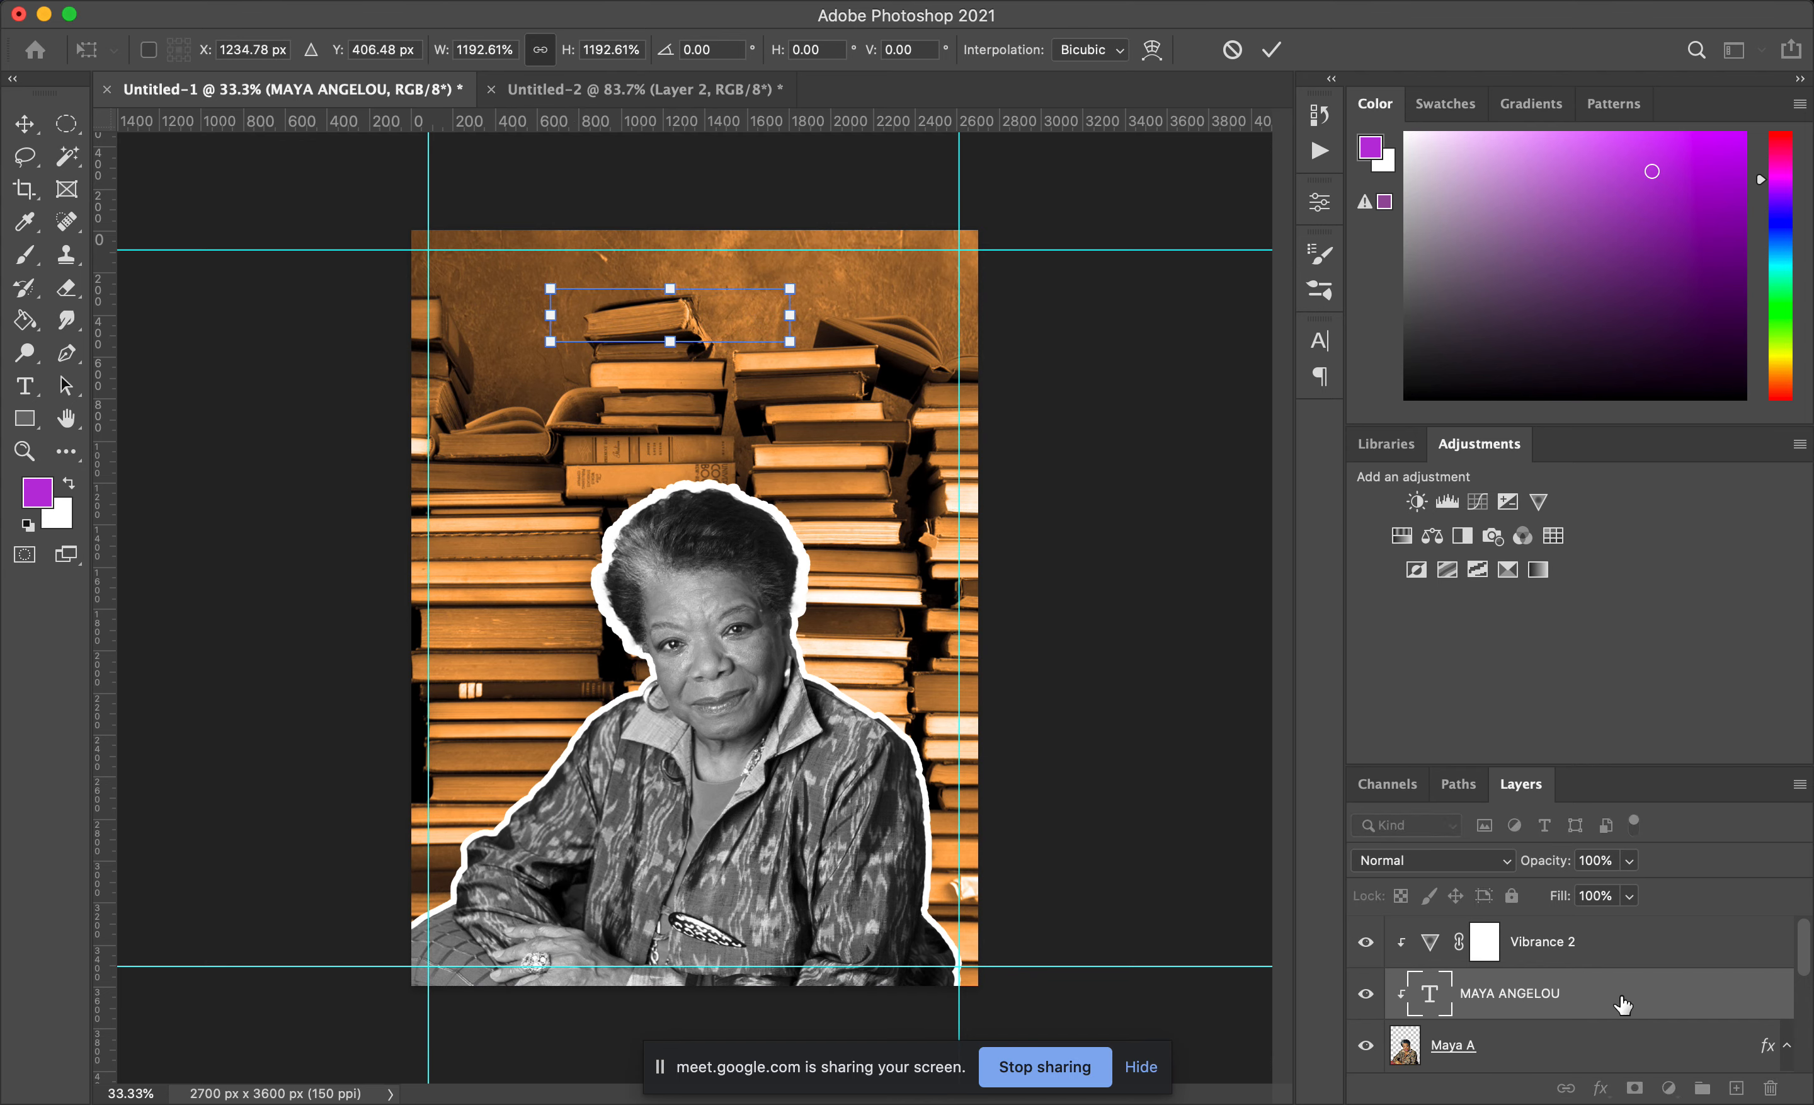
Step: Move the MAYA ANGELOU text layer above the Vibrance 2 layer and delete it
mouse_move(1603, 993)
mouse_down()
mouse_move(1602, 897)
mouse_move(1600, 972)
mouse_up()
click(1591, 942)
drag(1523, 786, 1218, 536)
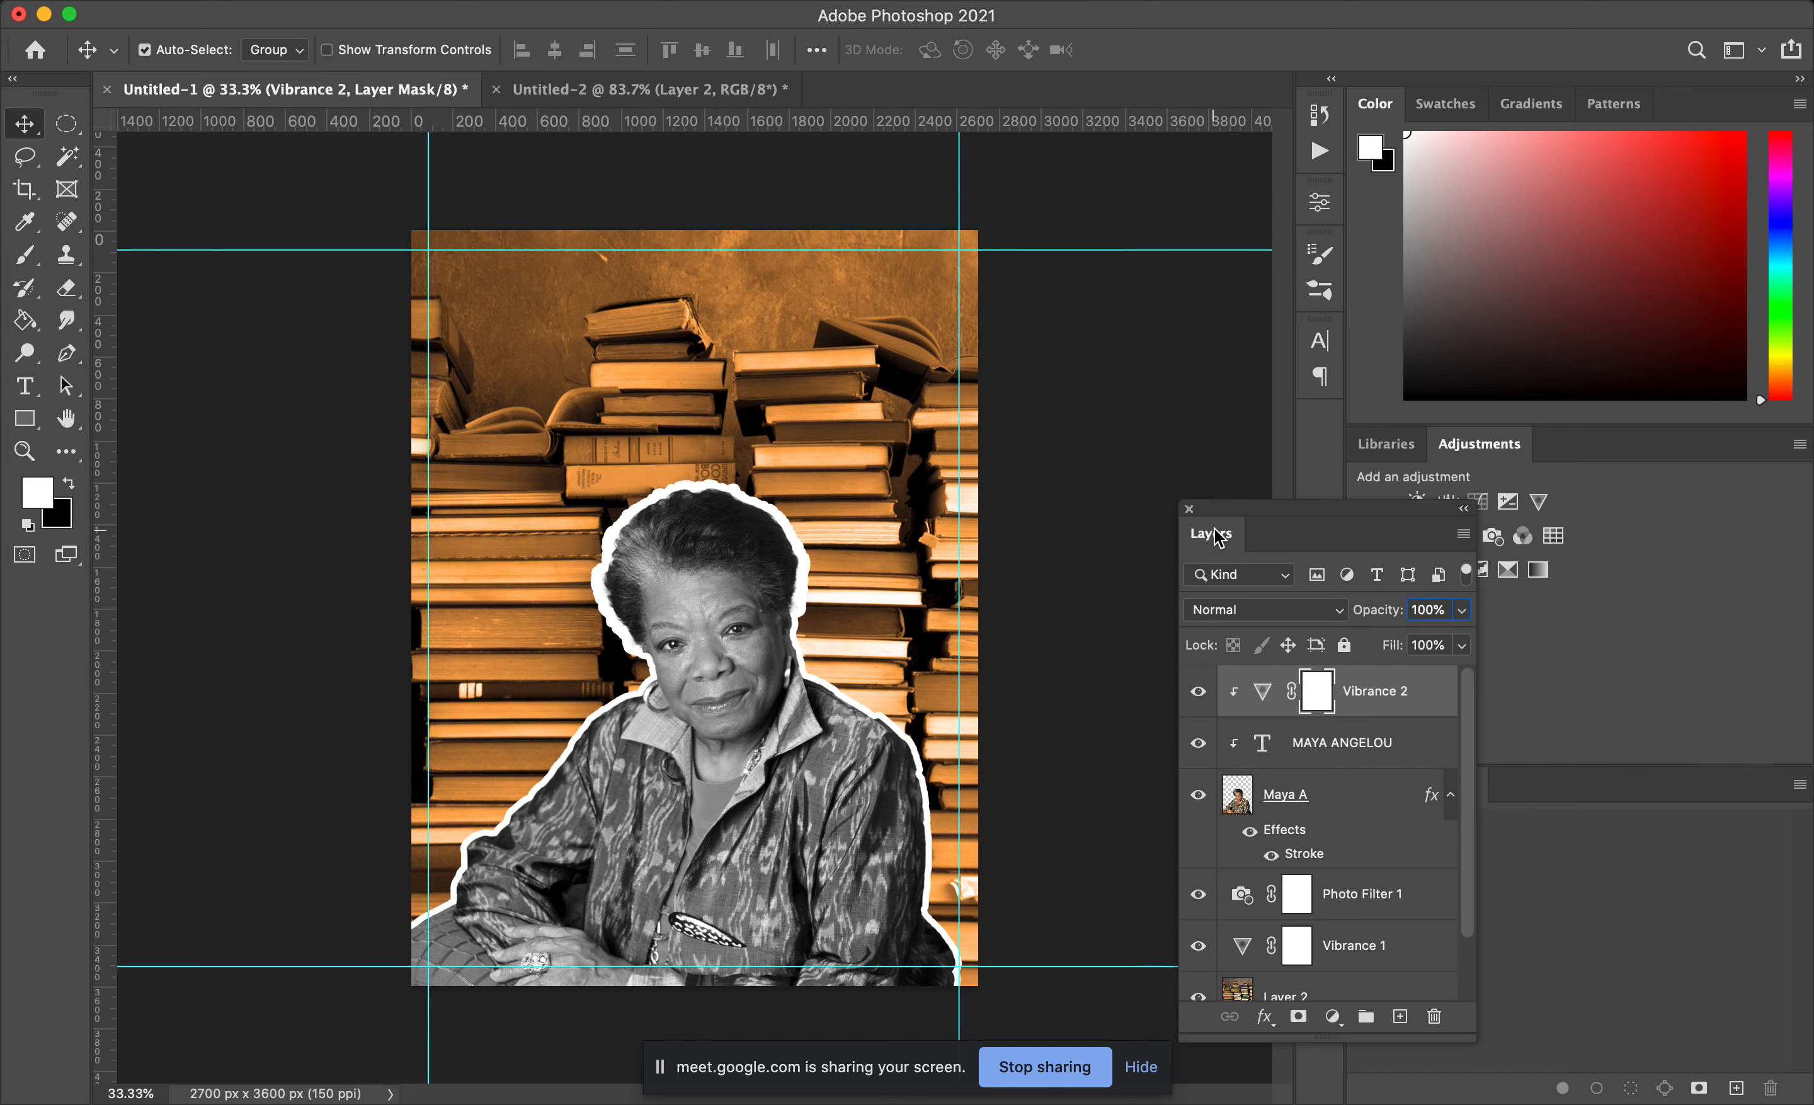
drag(1343, 747, 1321, 678)
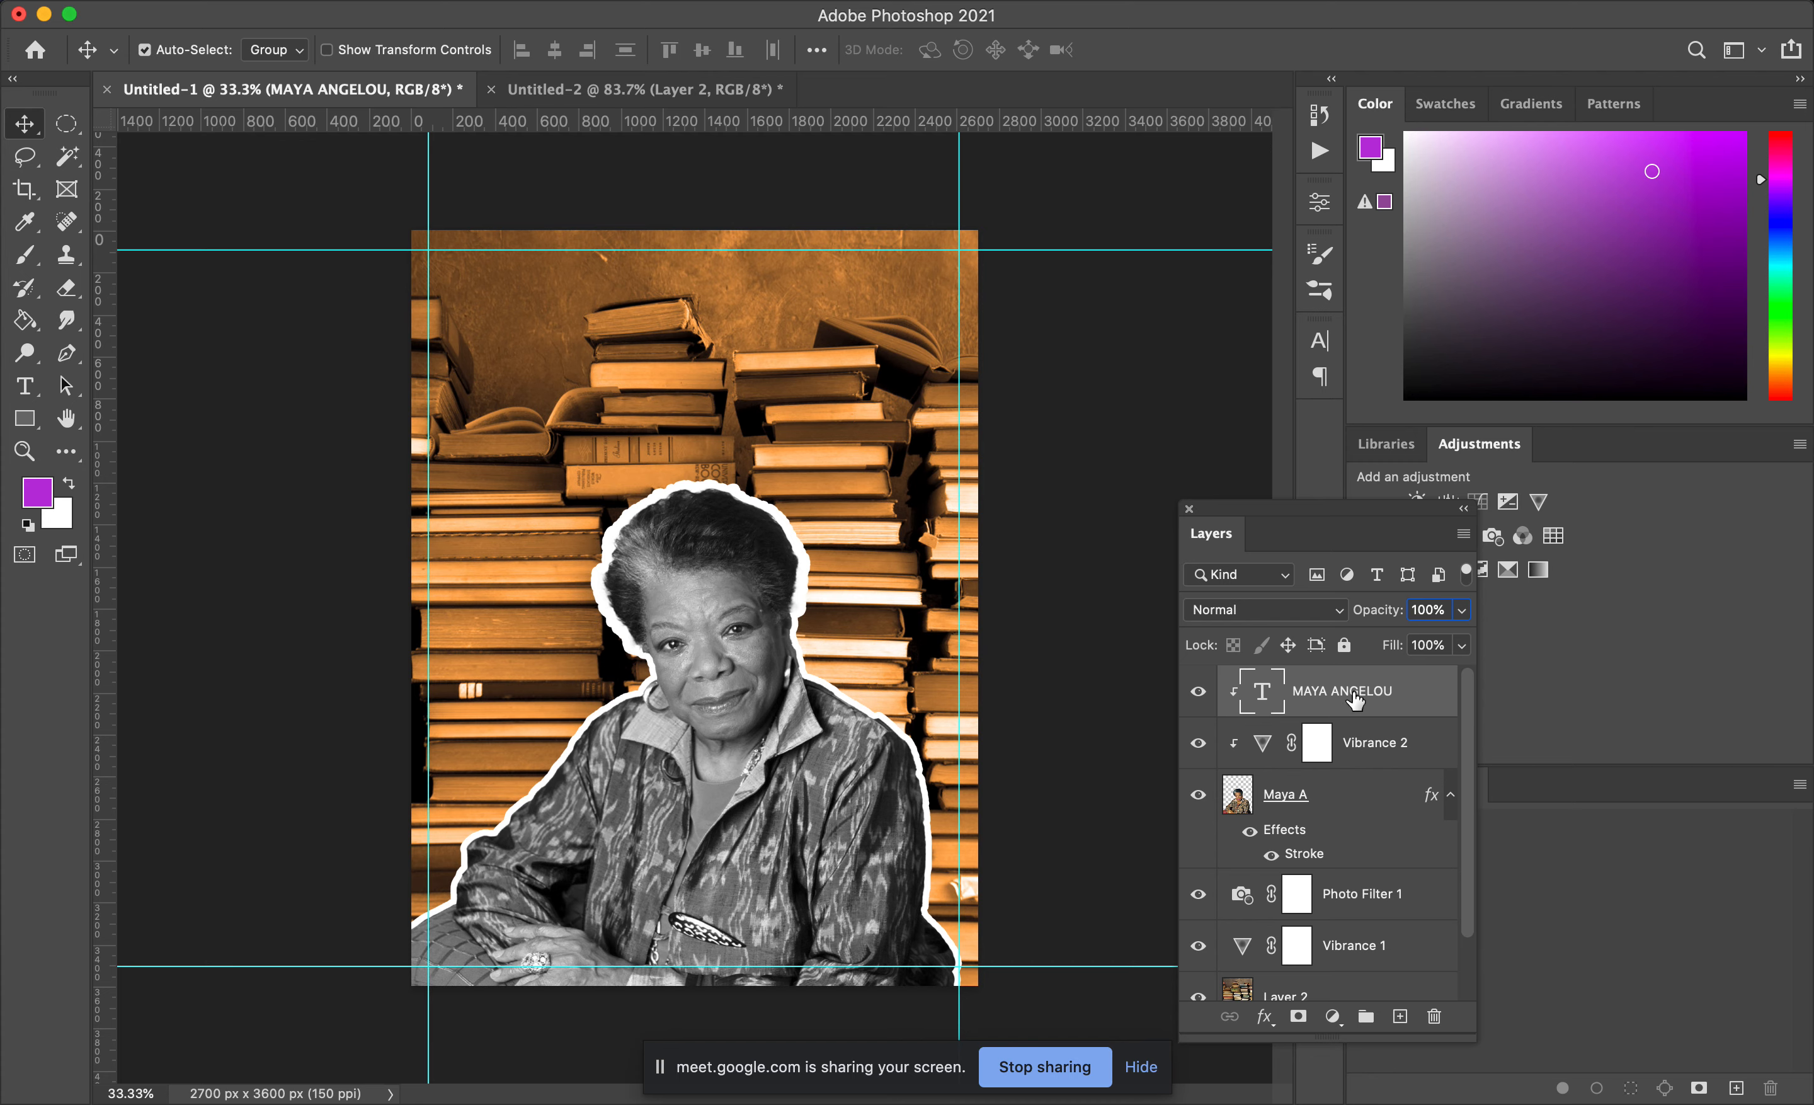
click(1434, 1016)
click(1096, 388)
click(1109, 684)
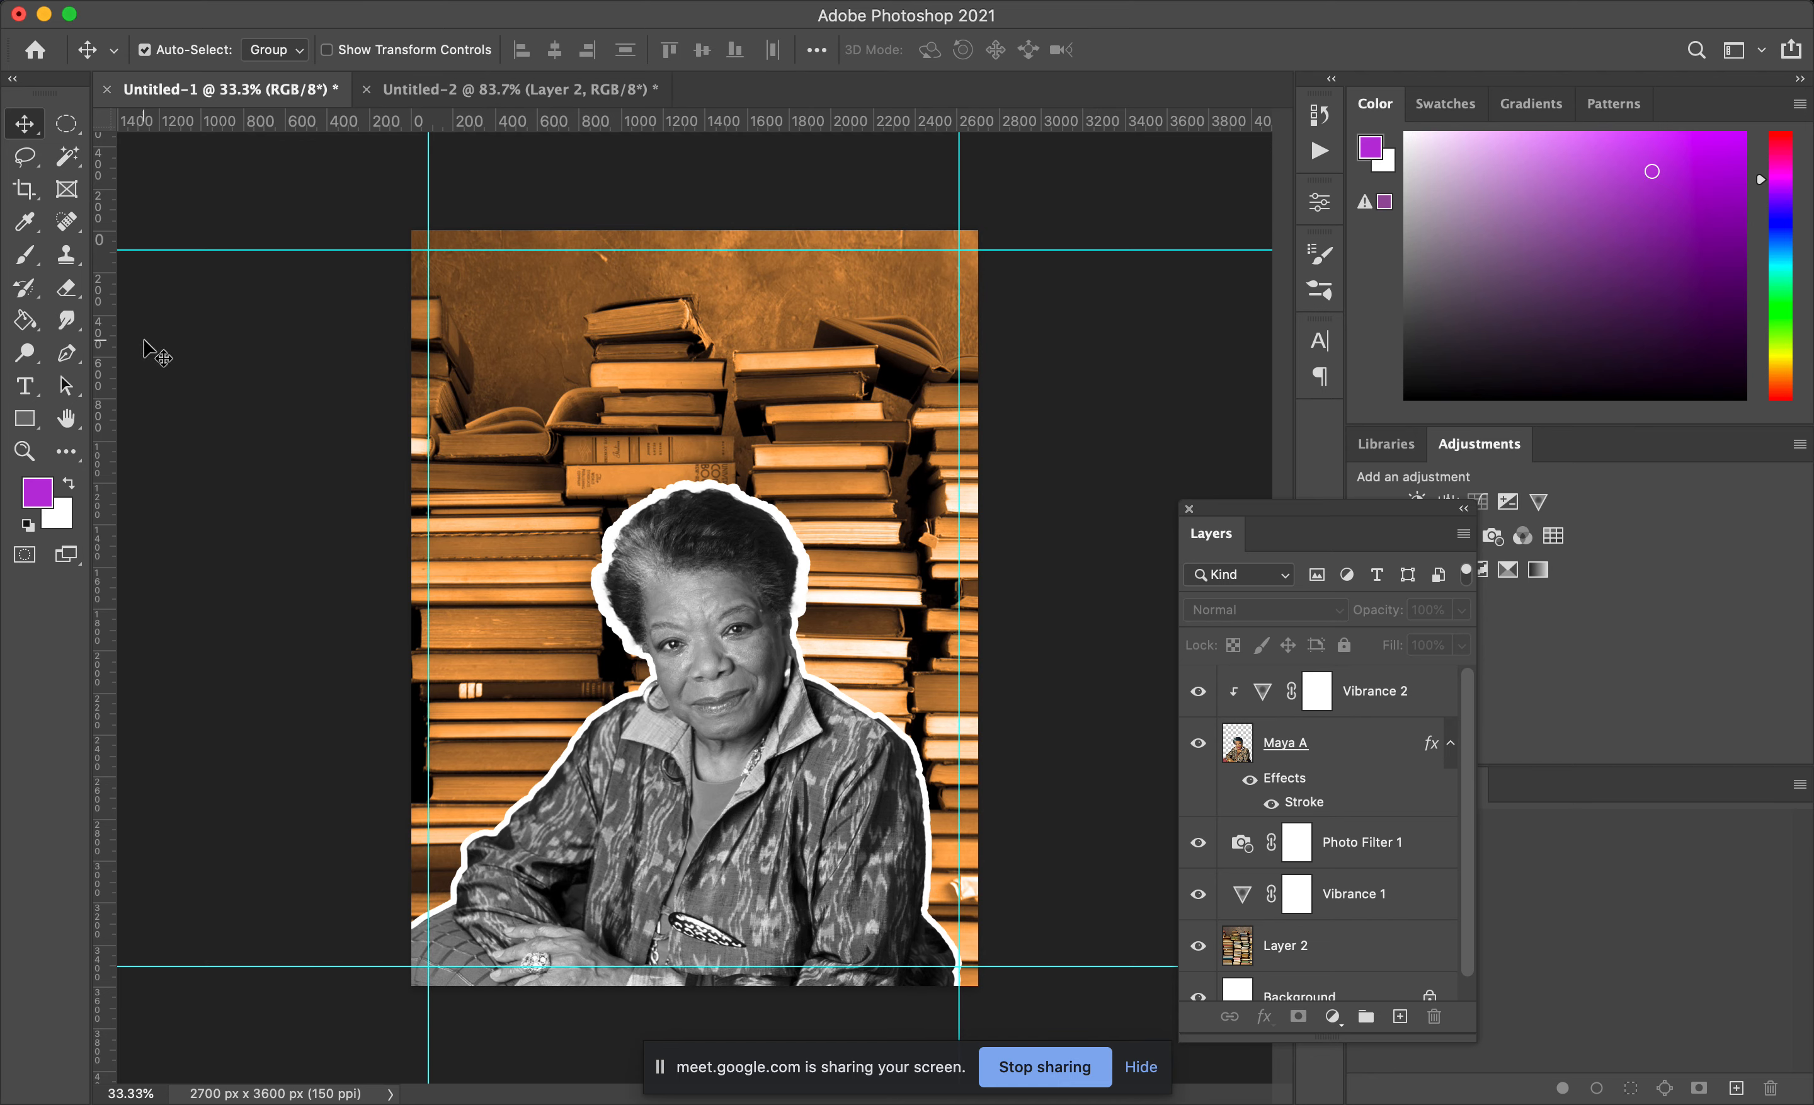
Step: Add a black Bebas Neue title MAYA ANGELOU on a new layer, scale it to about 2064% and centre it above the portrait
click(25, 385)
click(575, 283)
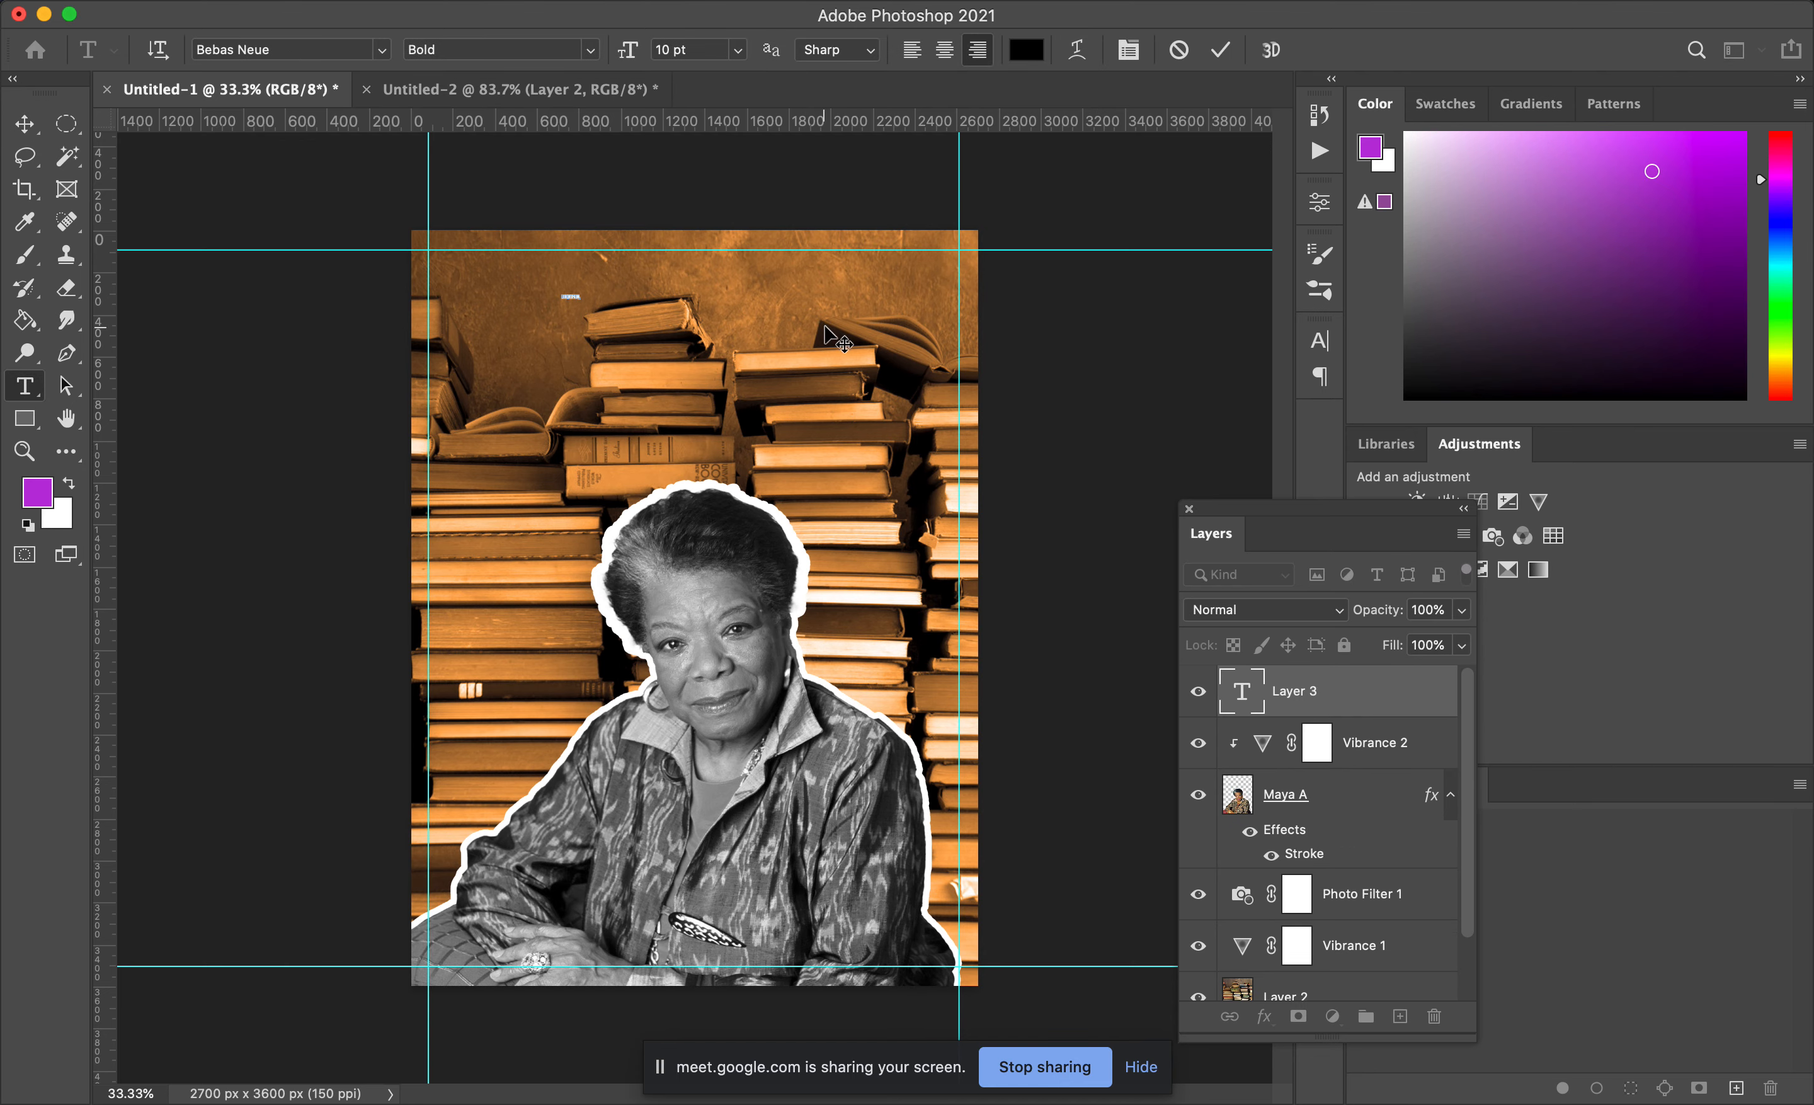
key(BackSpace)
click(26, 127)
key(ctrl+t)
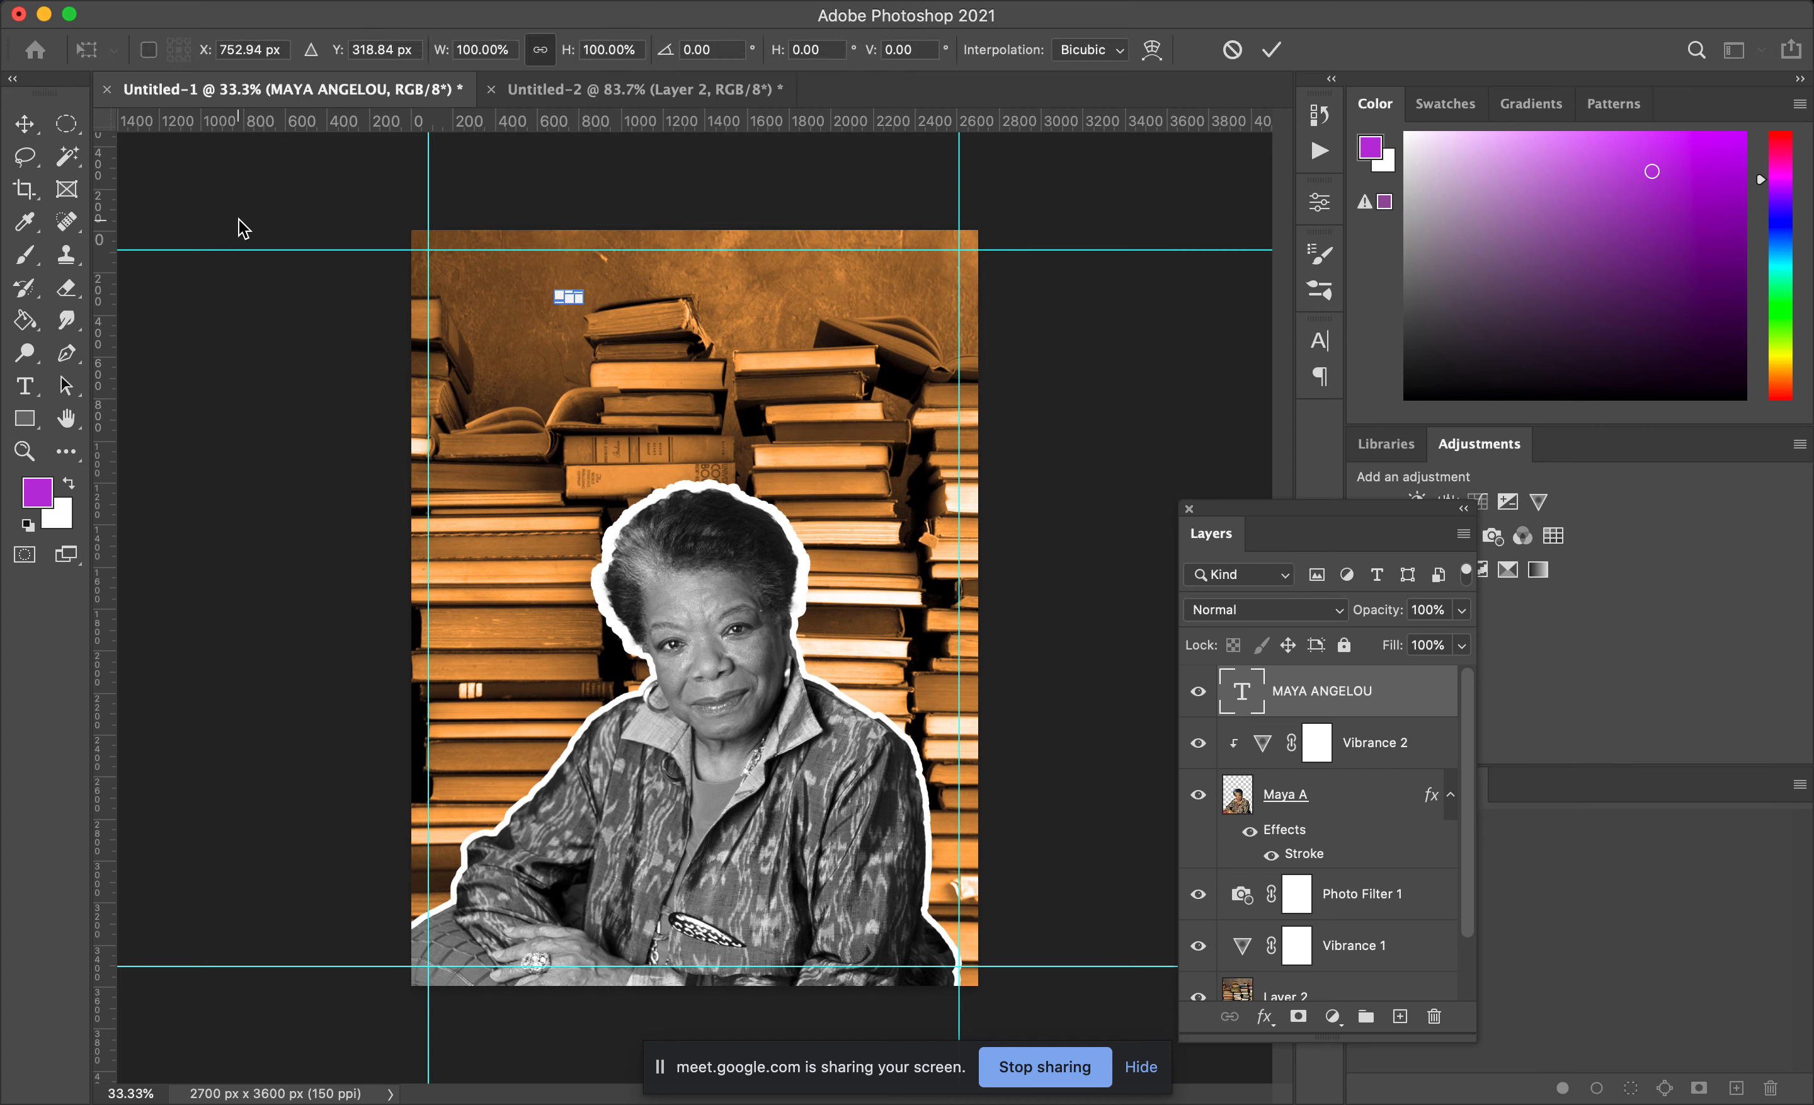
drag(584, 302, 960, 502)
drag(824, 376, 756, 420)
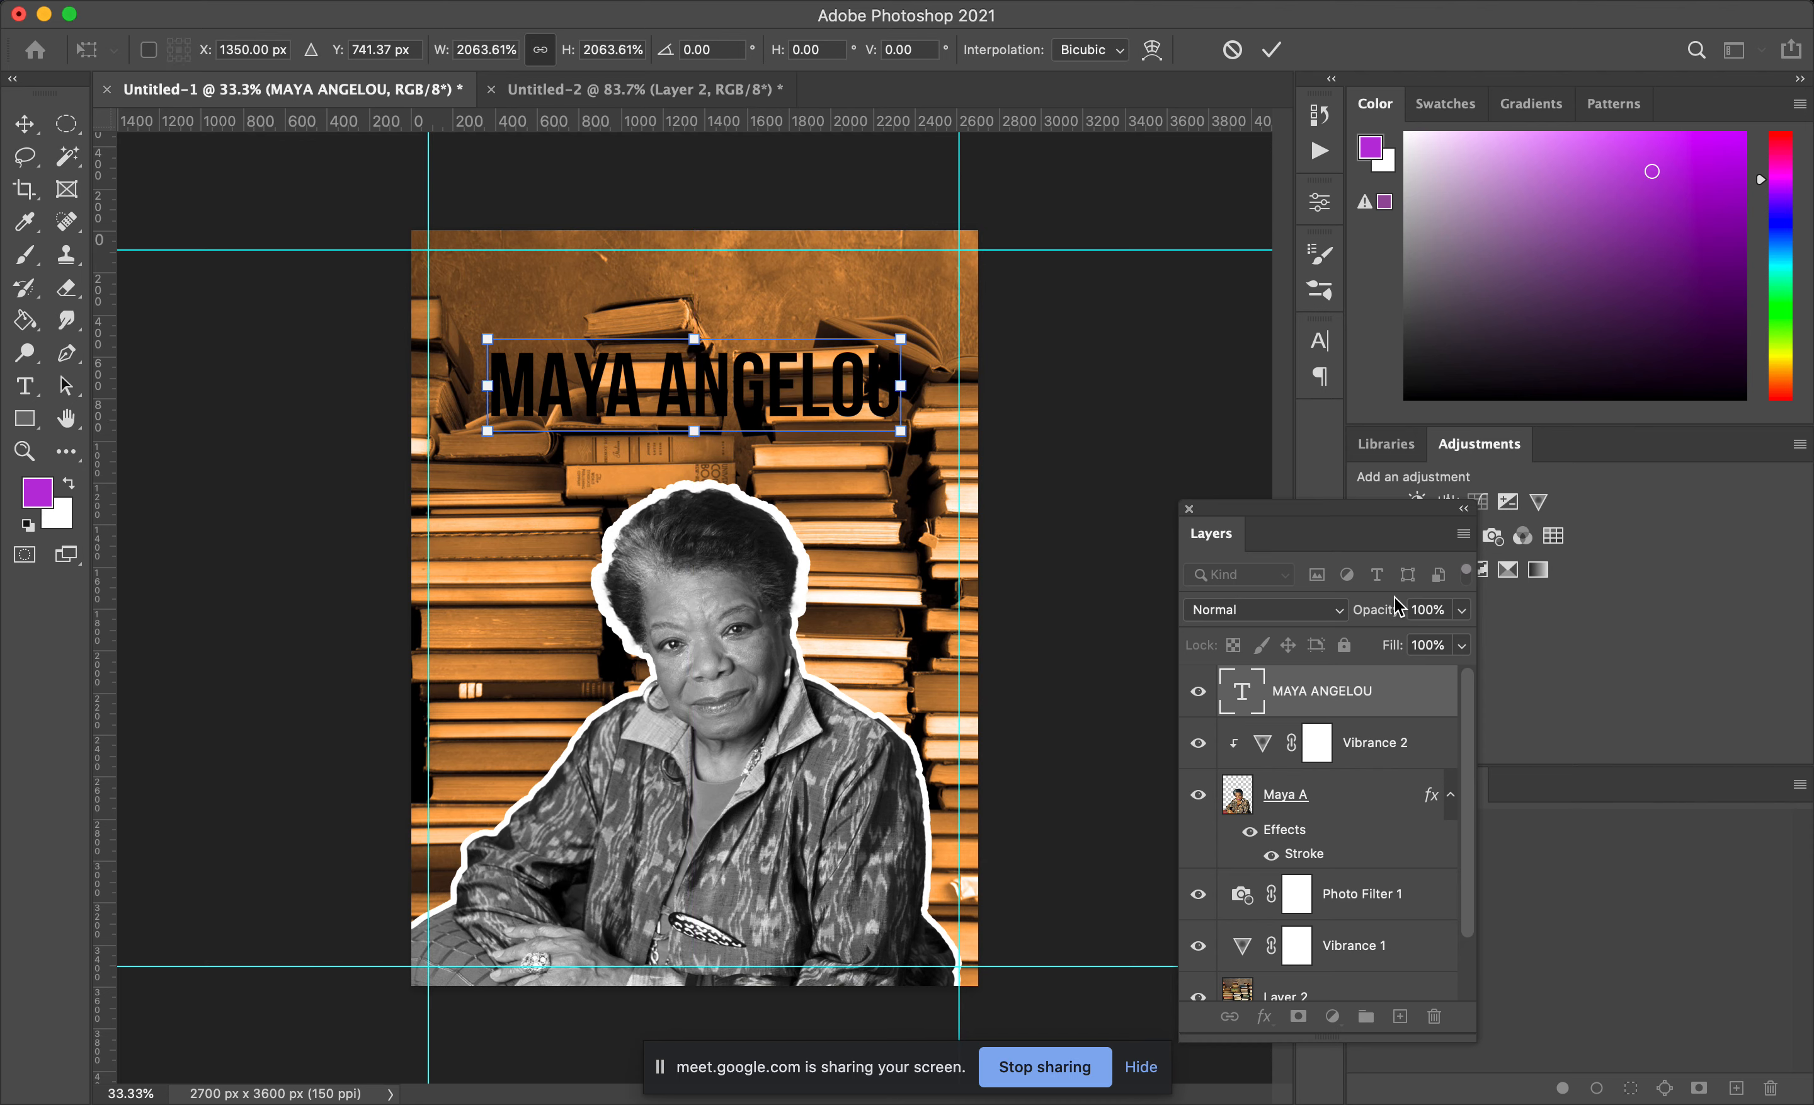
Step: Add a white outside Stroke effect to the MAYA ANGELOU text layer with size 46 px and 100% opacity
double_click(1413, 697)
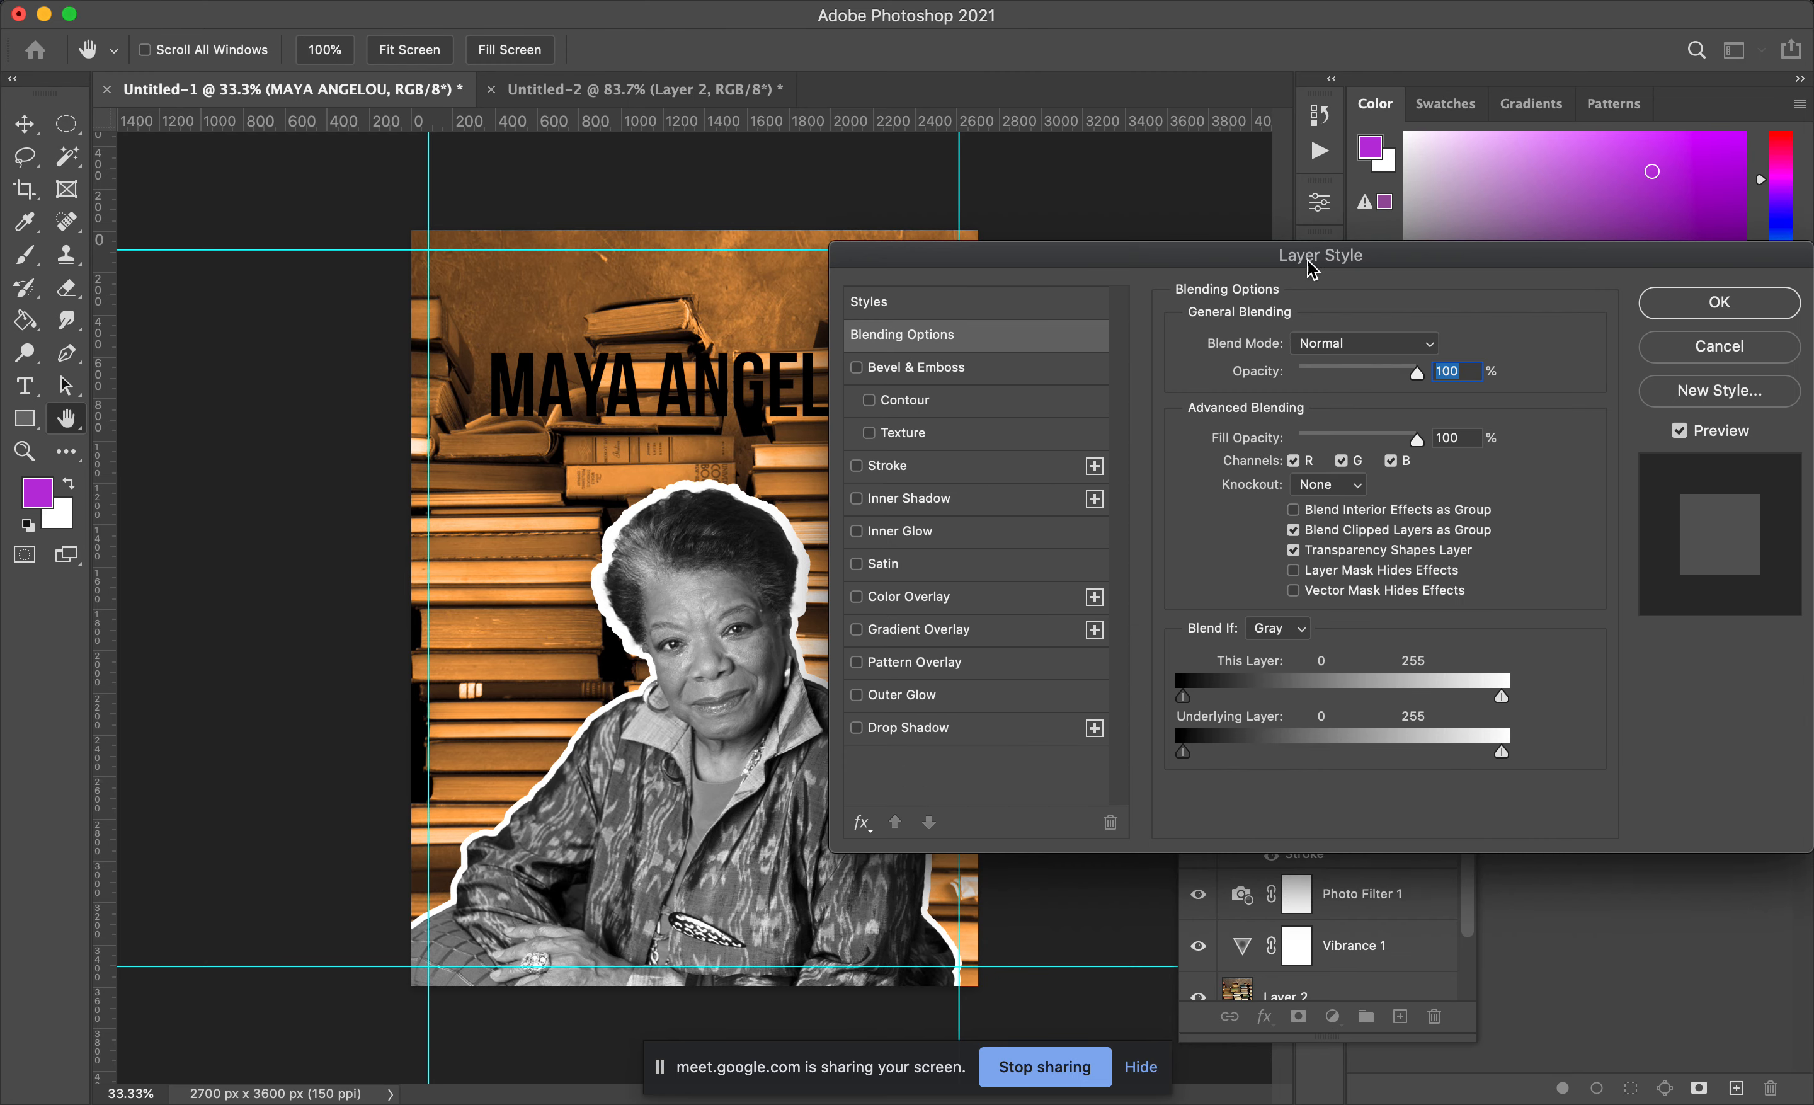
click(865, 467)
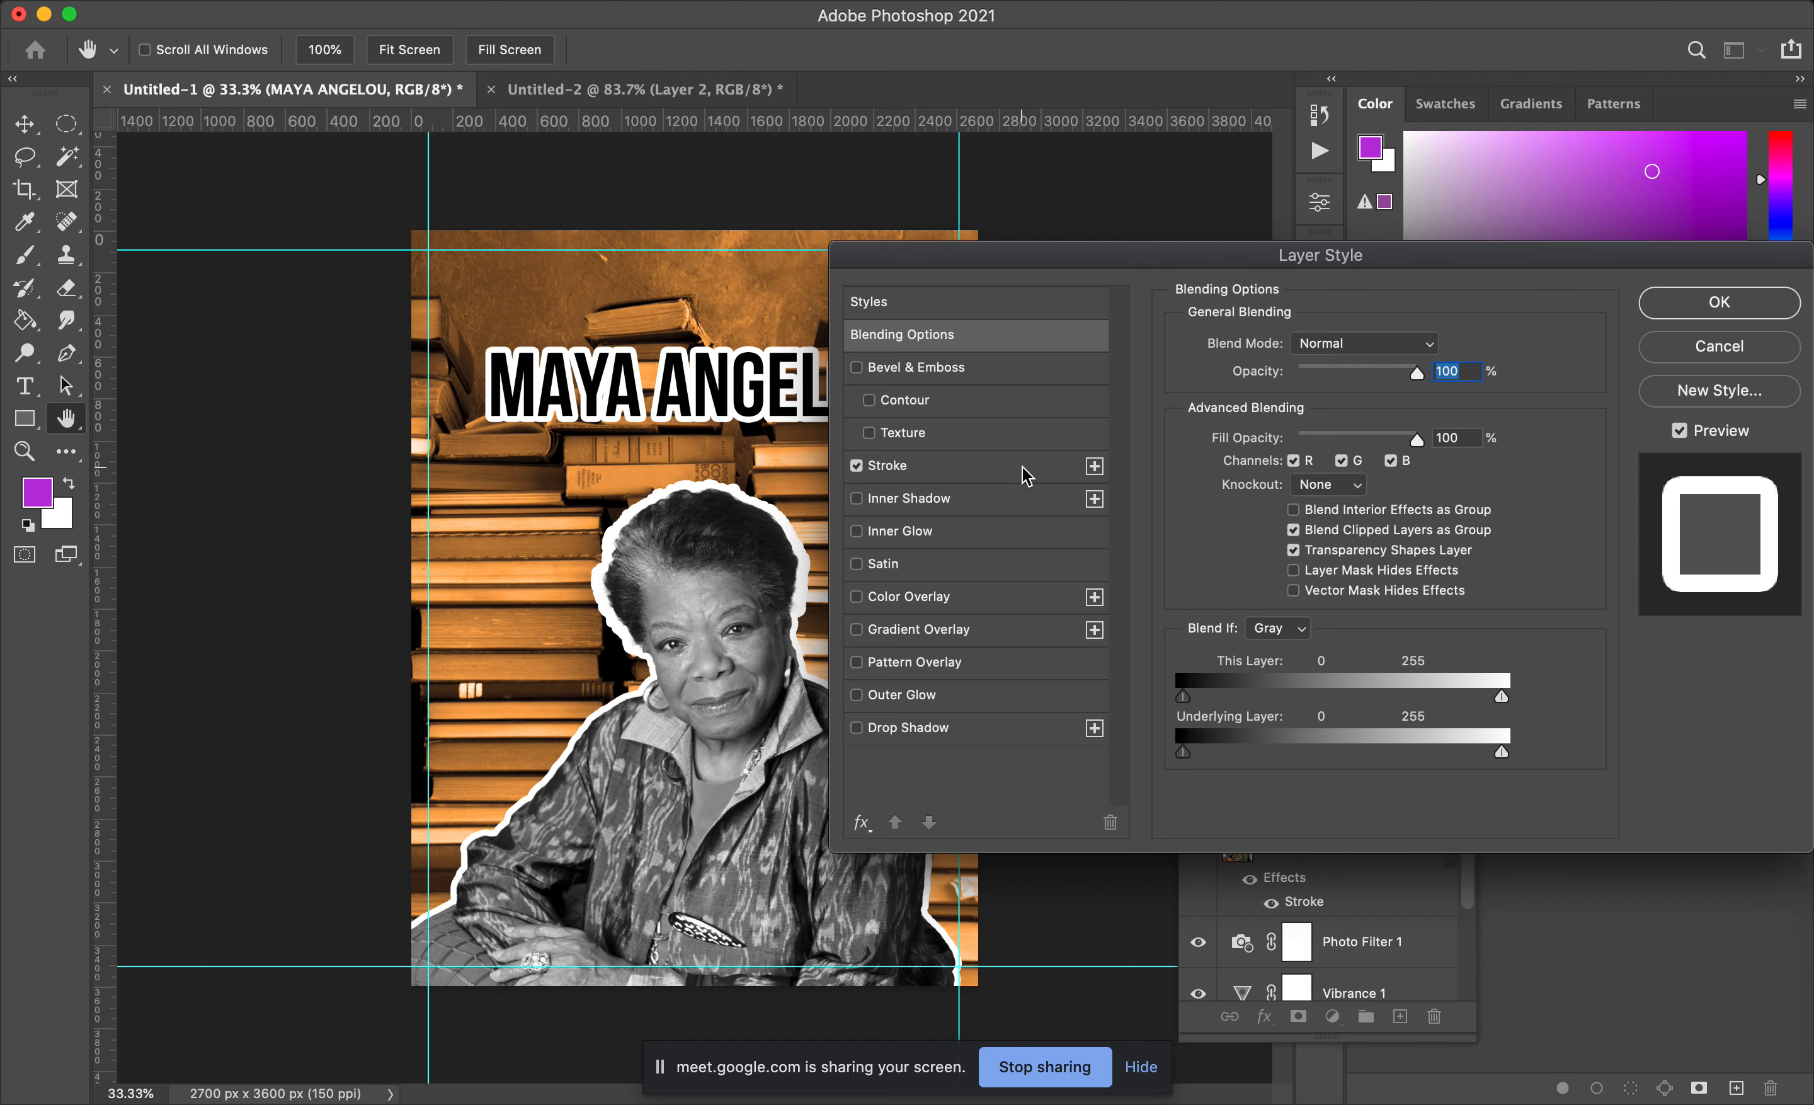
click(1006, 476)
drag(1283, 349, 1300, 349)
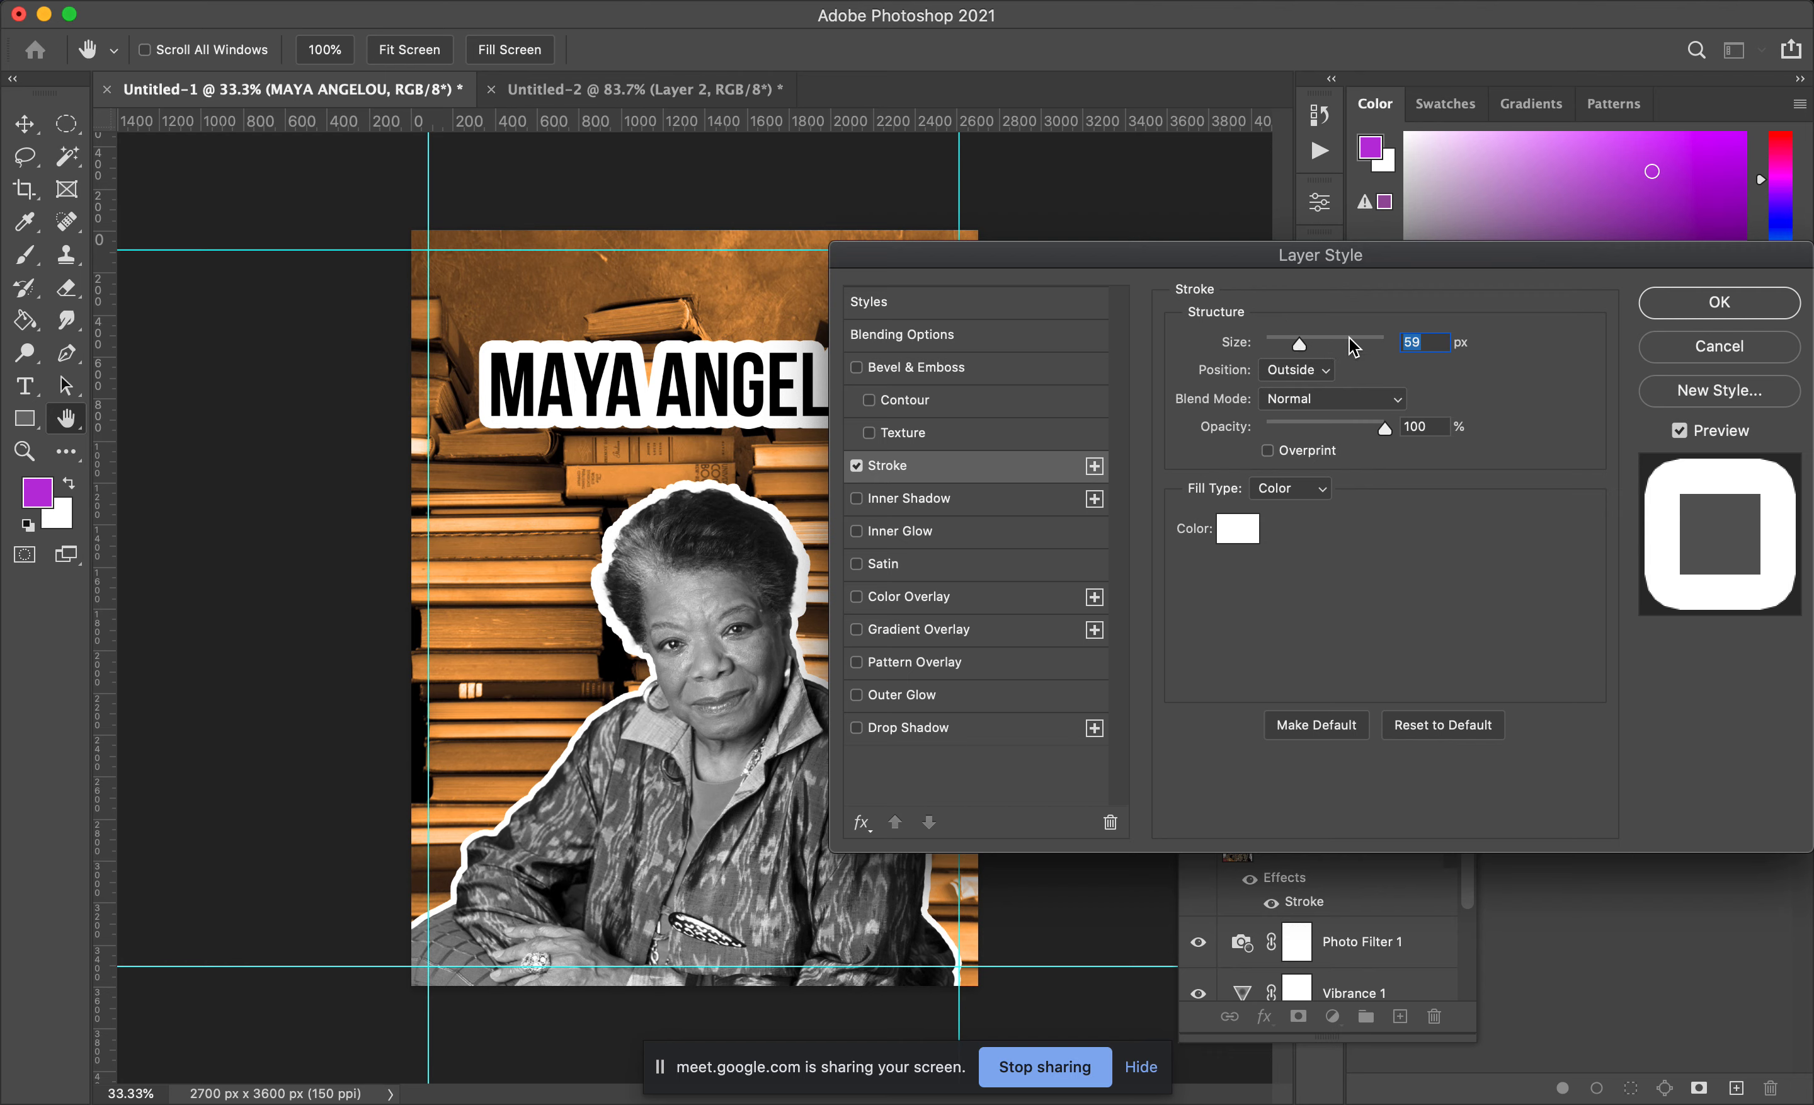
drag(1297, 340, 1294, 341)
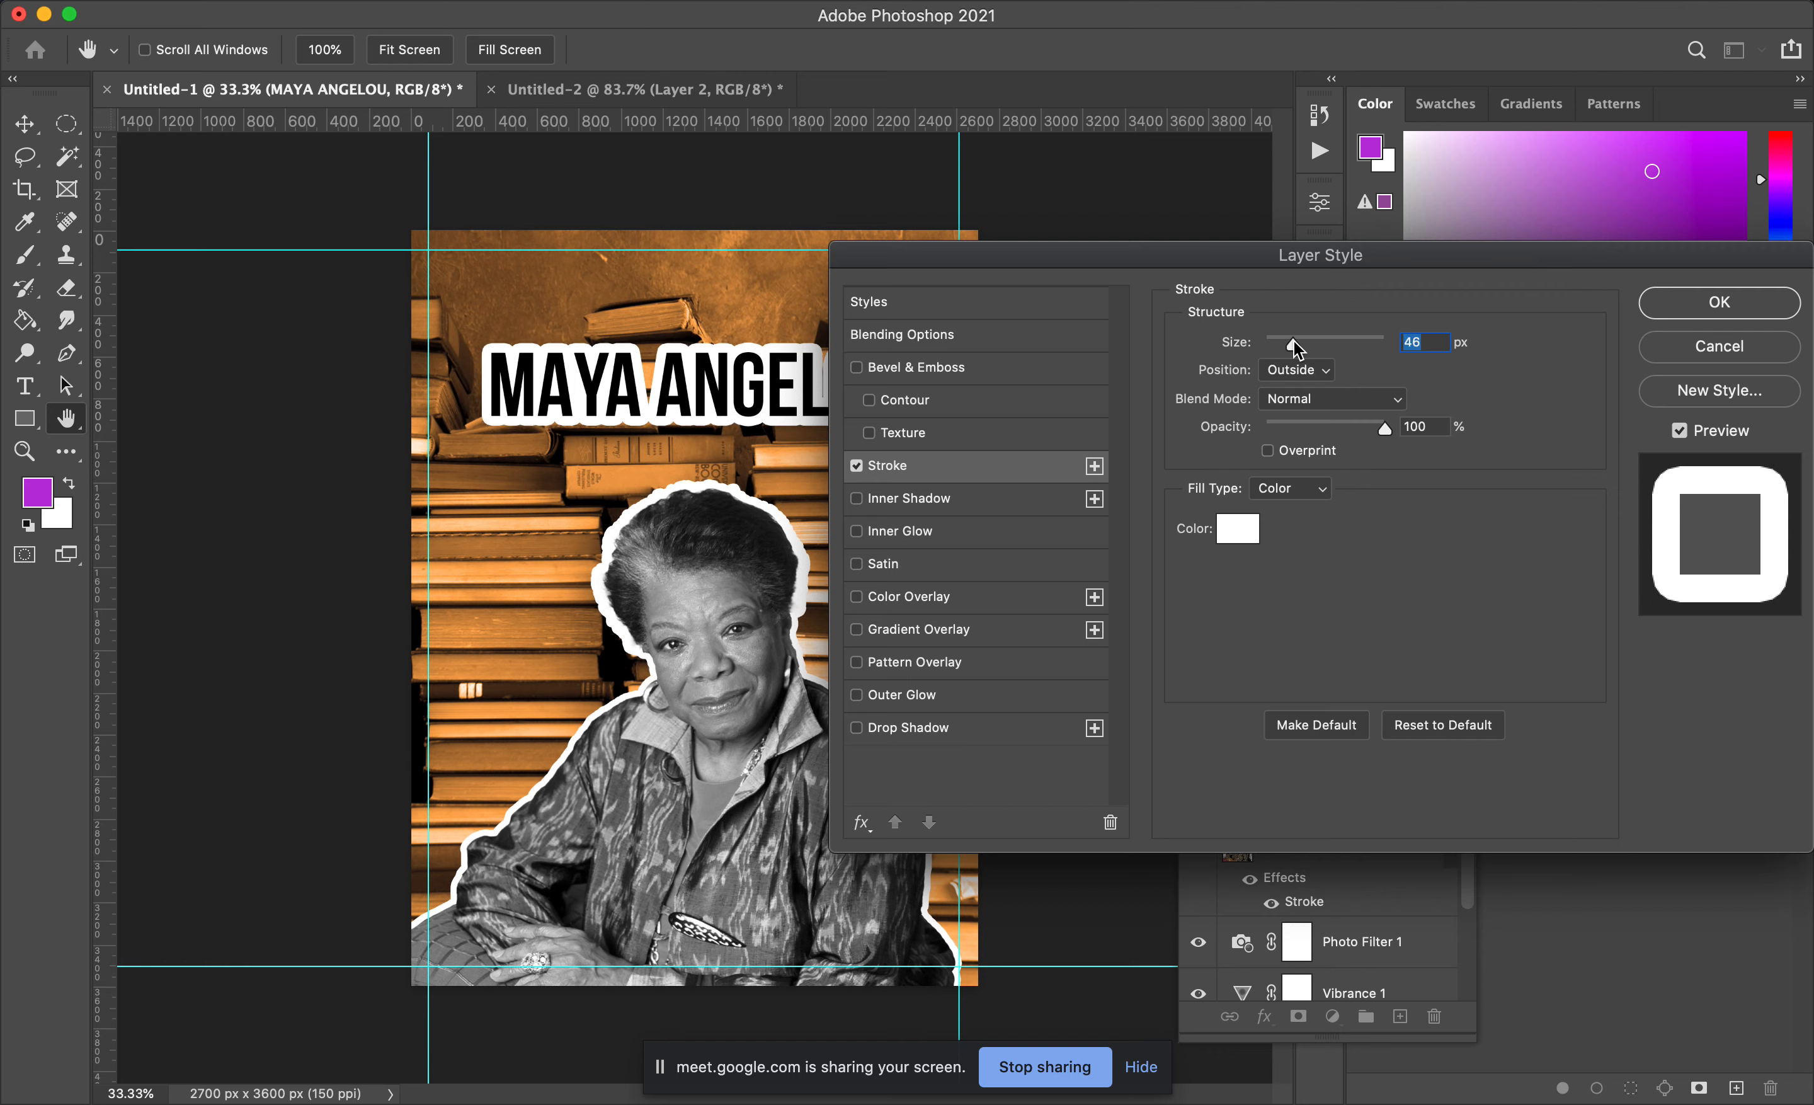
click(1707, 305)
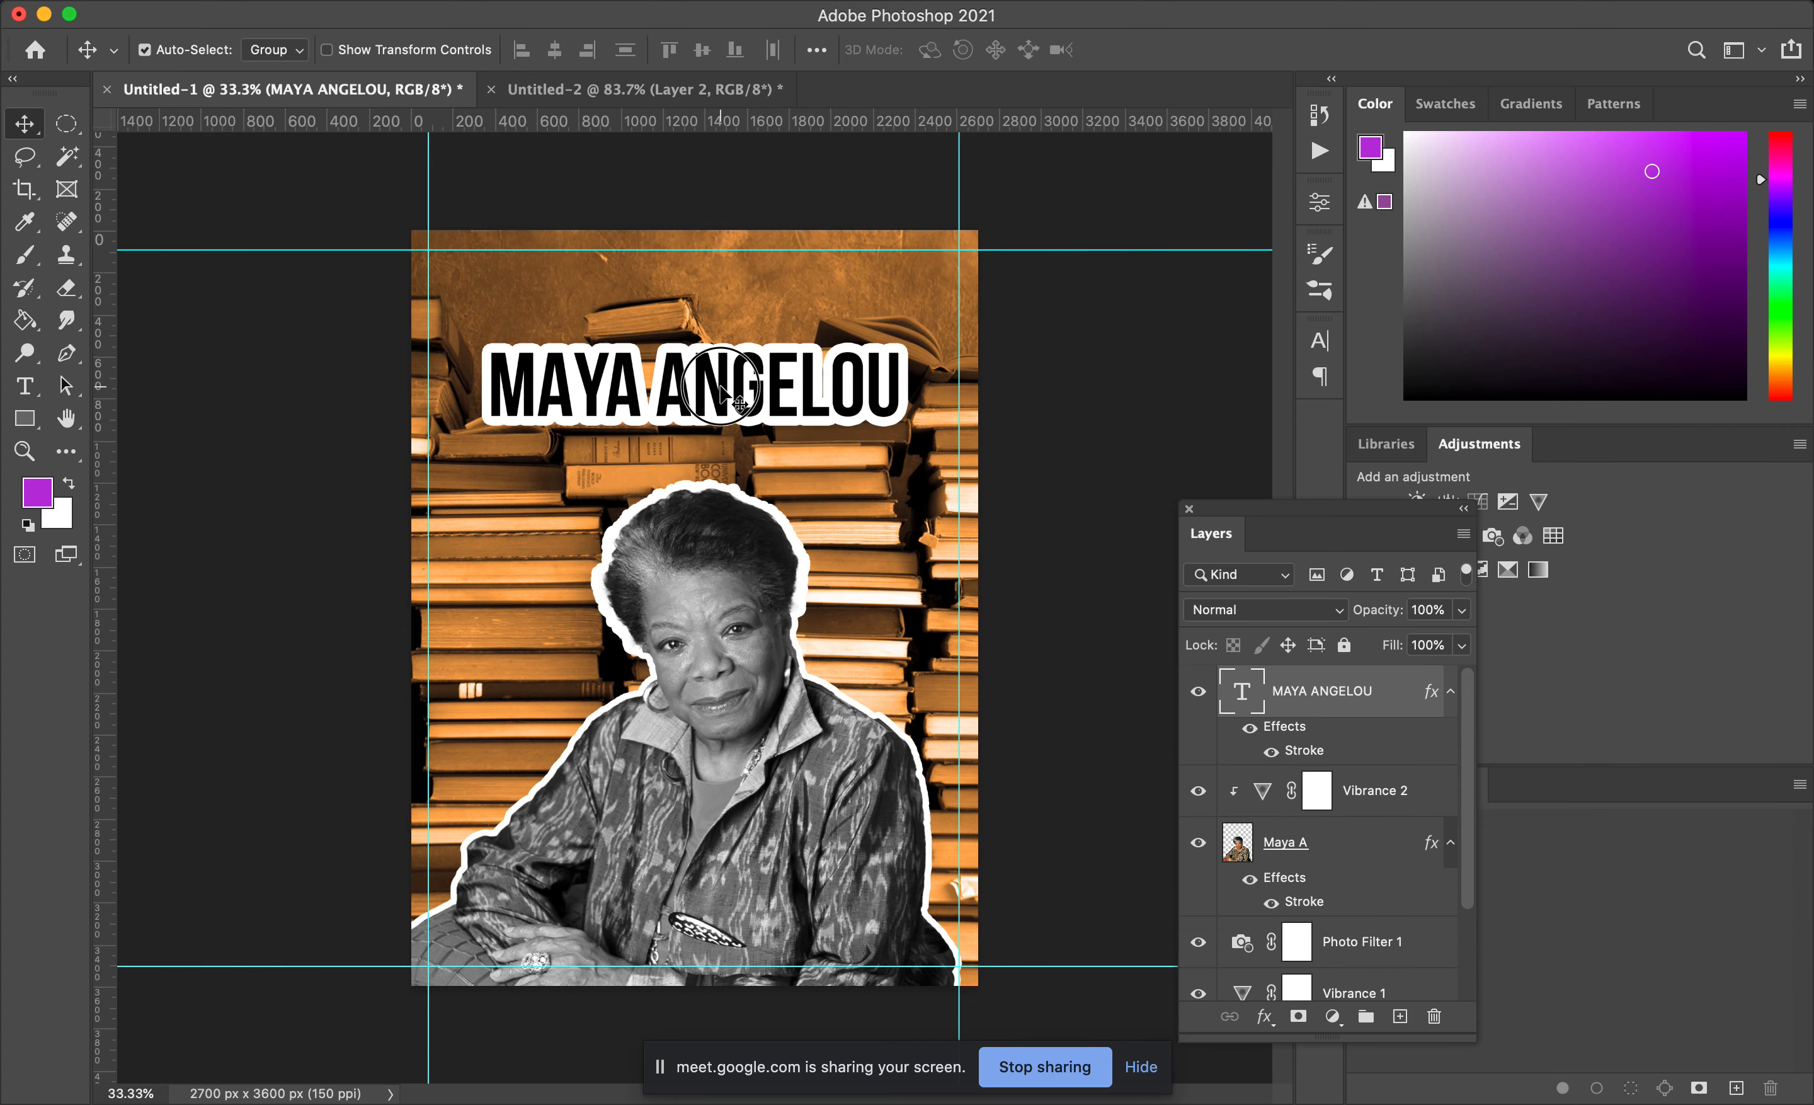
Step: Move the title slightly lower and rotate it counter-clockwise by about 7 degrees, keeping it horizontally centred on the poster
drag(716, 389, 722, 400)
key(super+t)
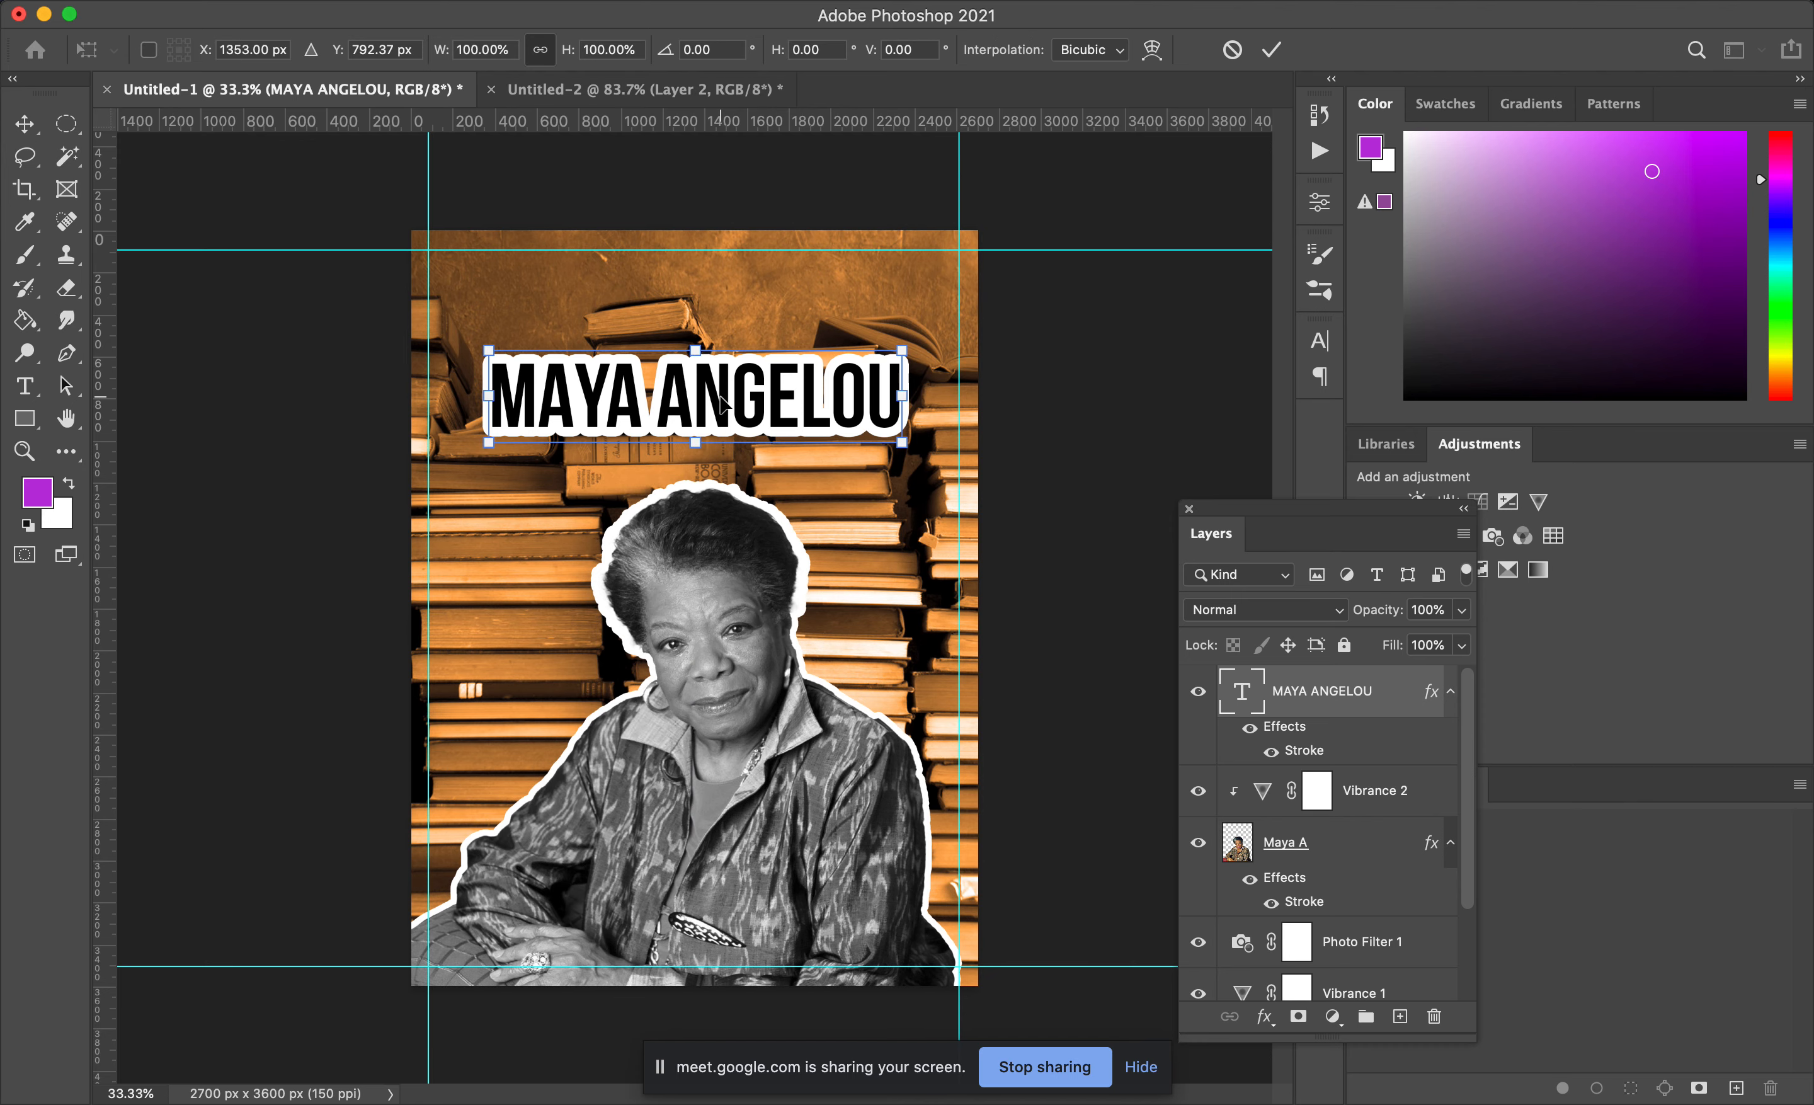
drag(921, 336, 900, 313)
drag(899, 311, 894, 327)
drag(760, 400, 754, 394)
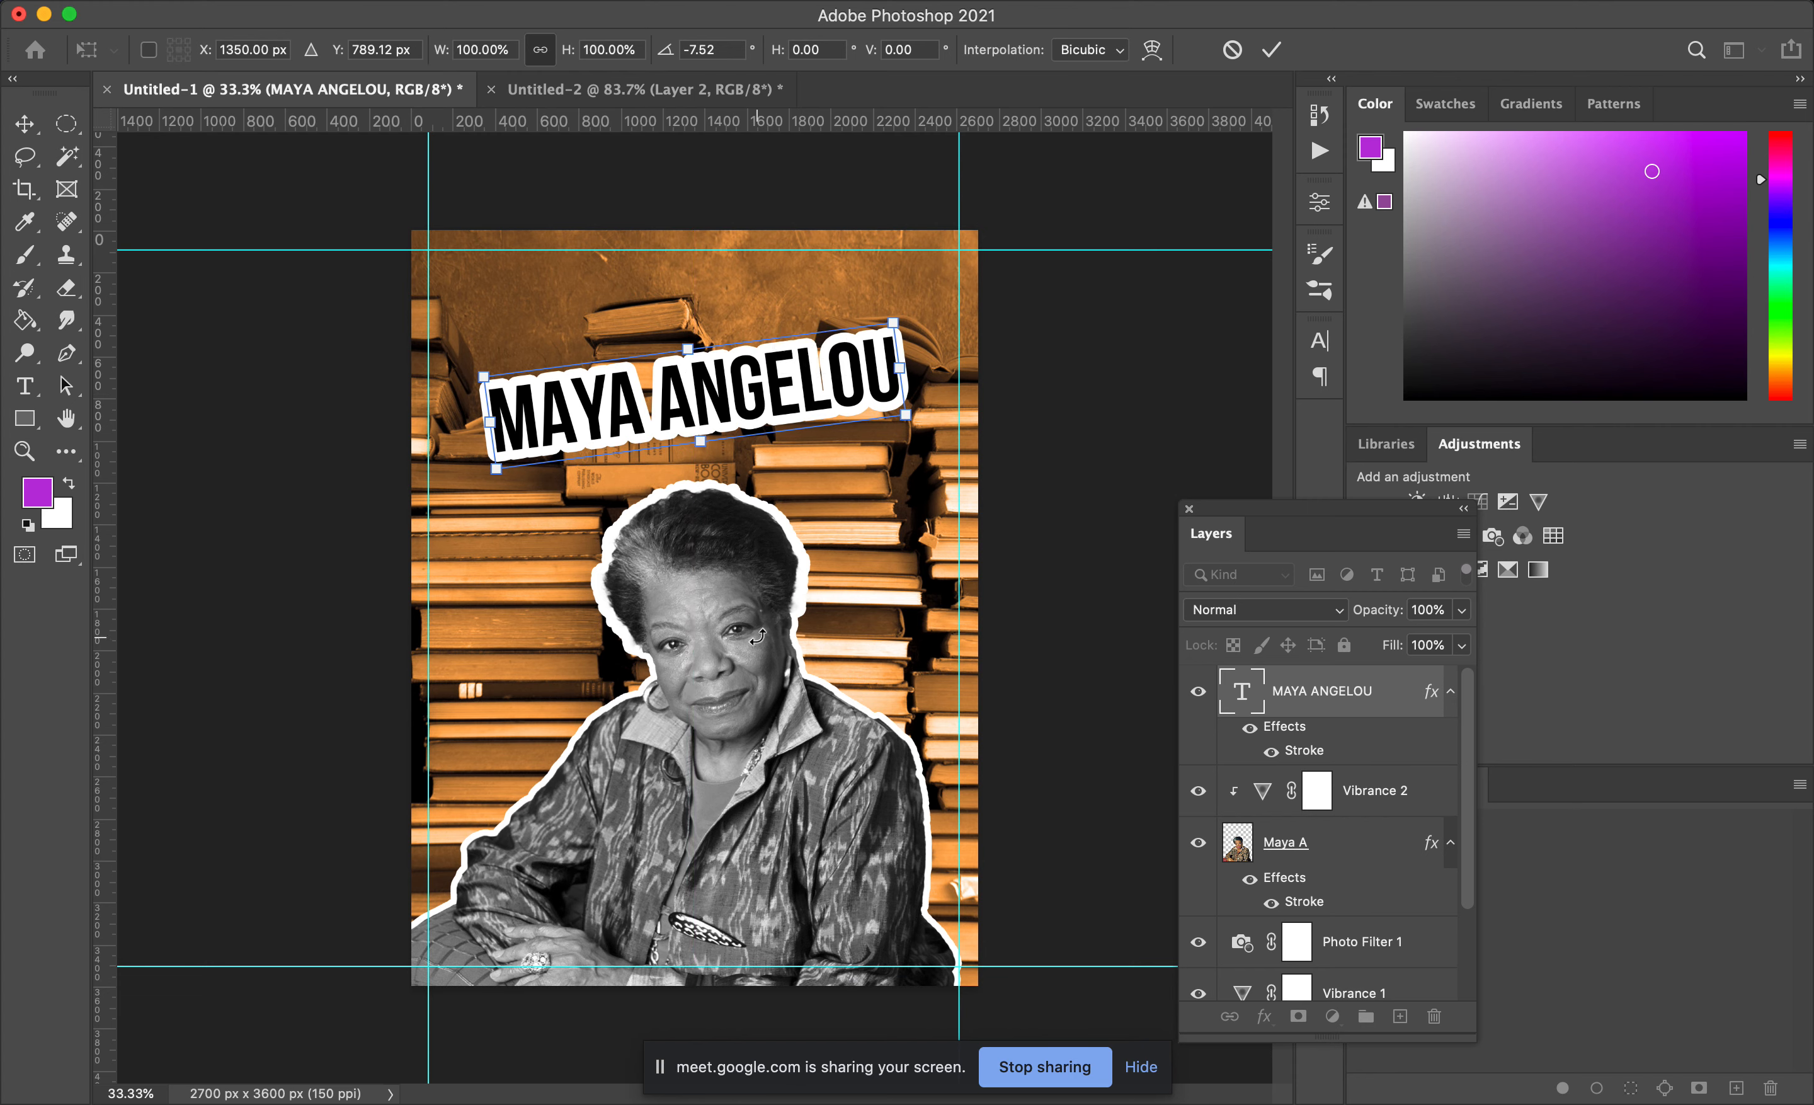
drag(910, 316, 916, 320)
key(Return)
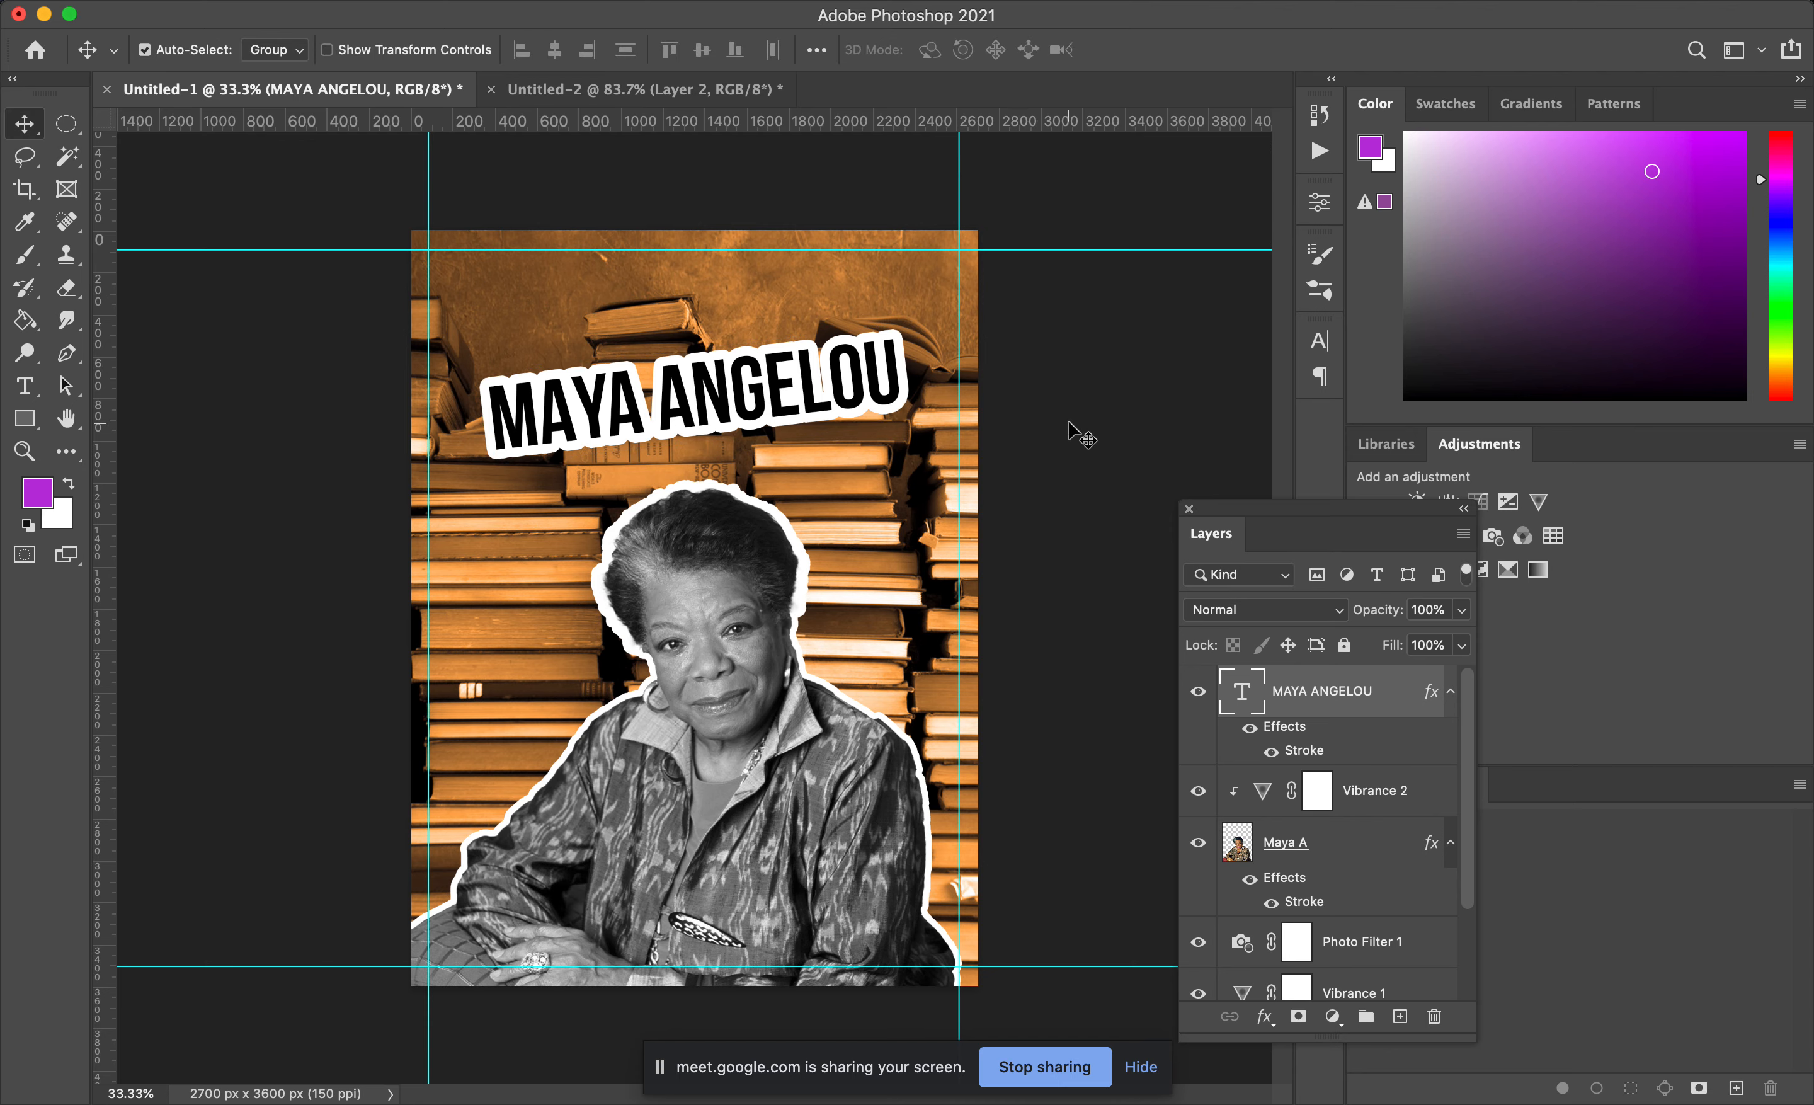
Step: Open the MAYA ANGELOU title for text editing and examine the available fonts in its character settings
click(1105, 434)
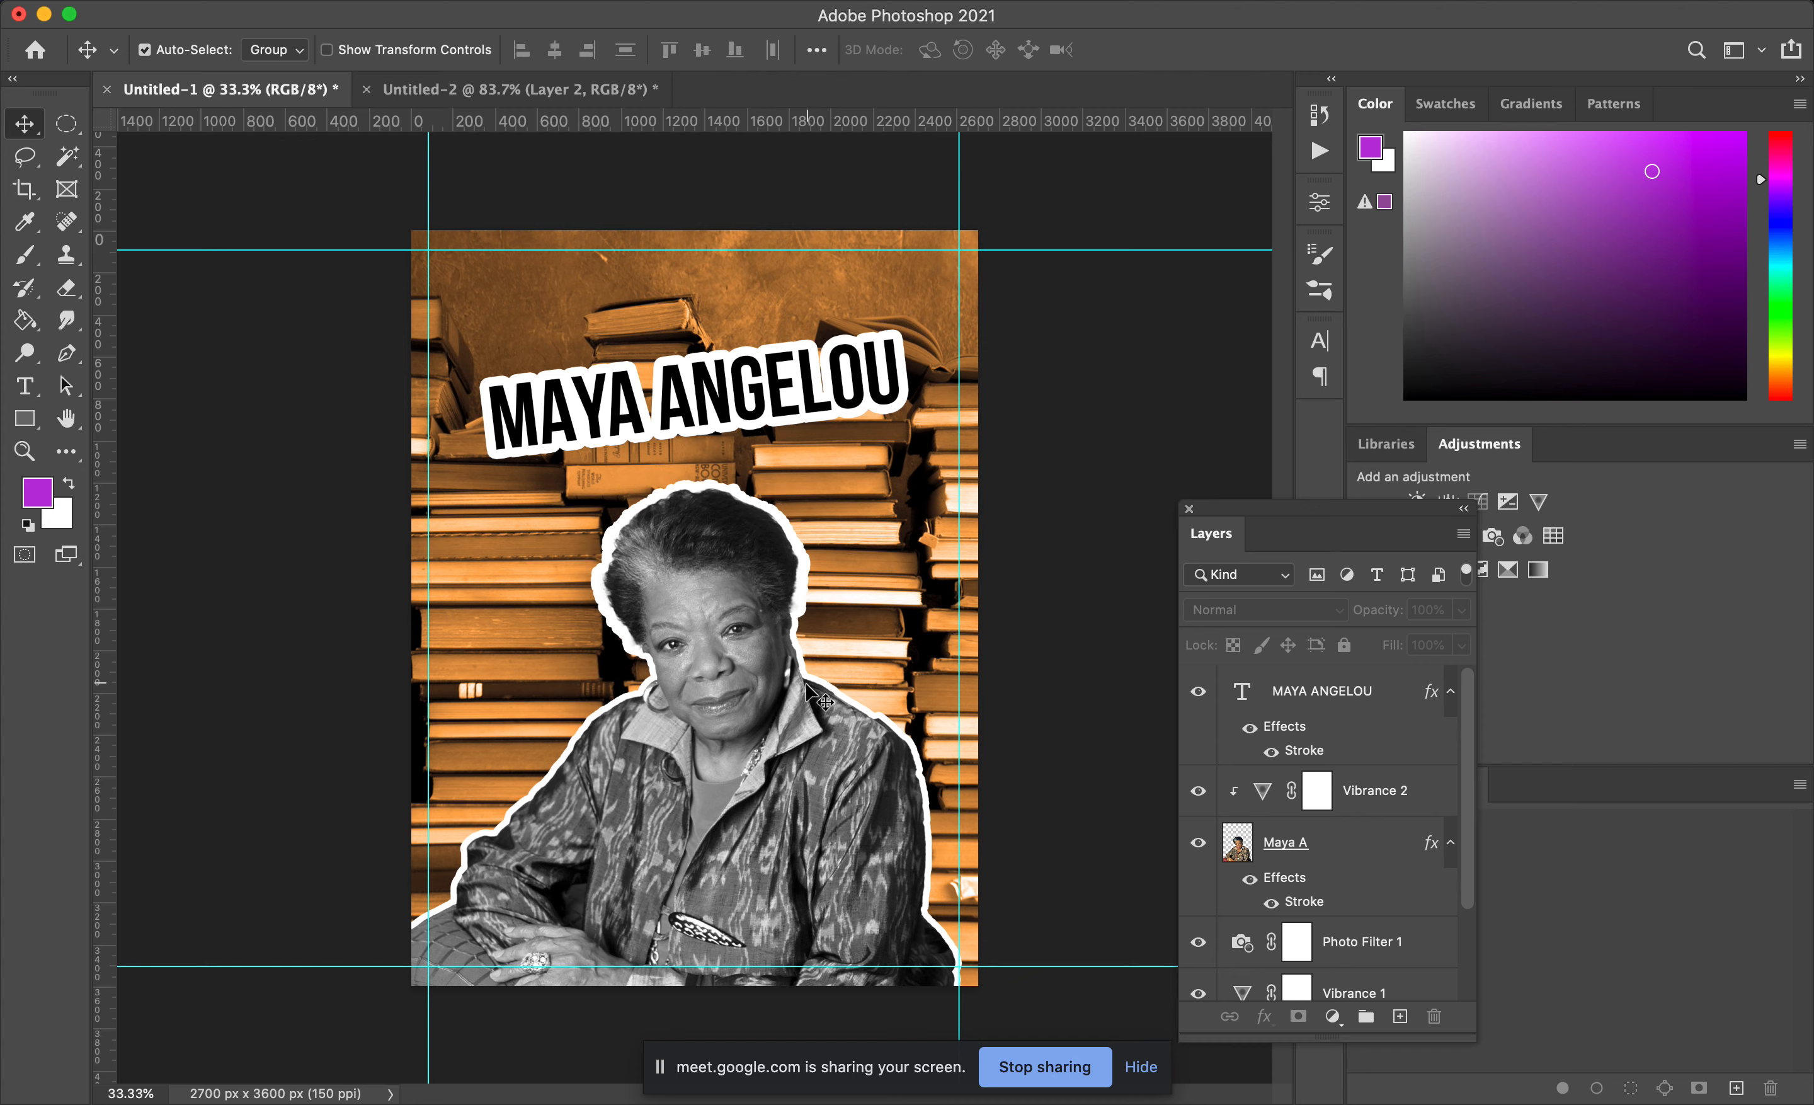
click(706, 394)
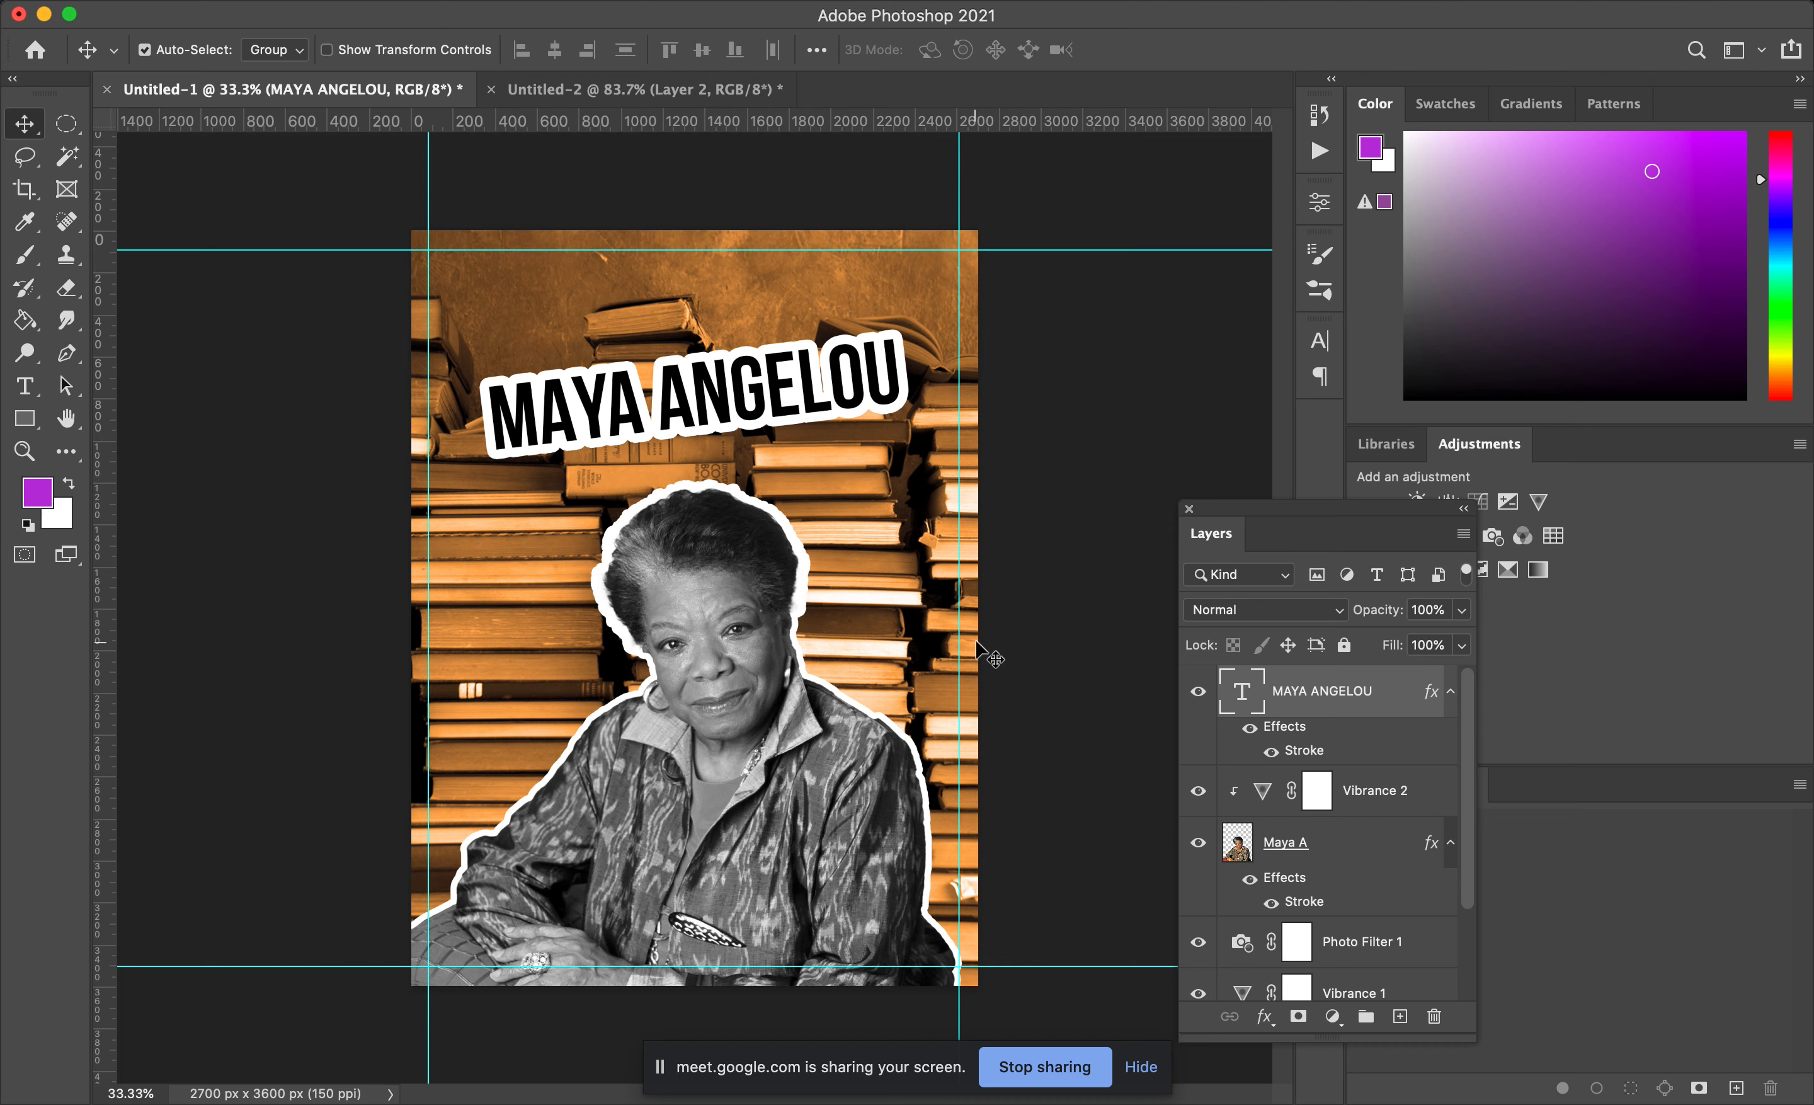
click(1237, 691)
drag(1339, 514, 1256, 380)
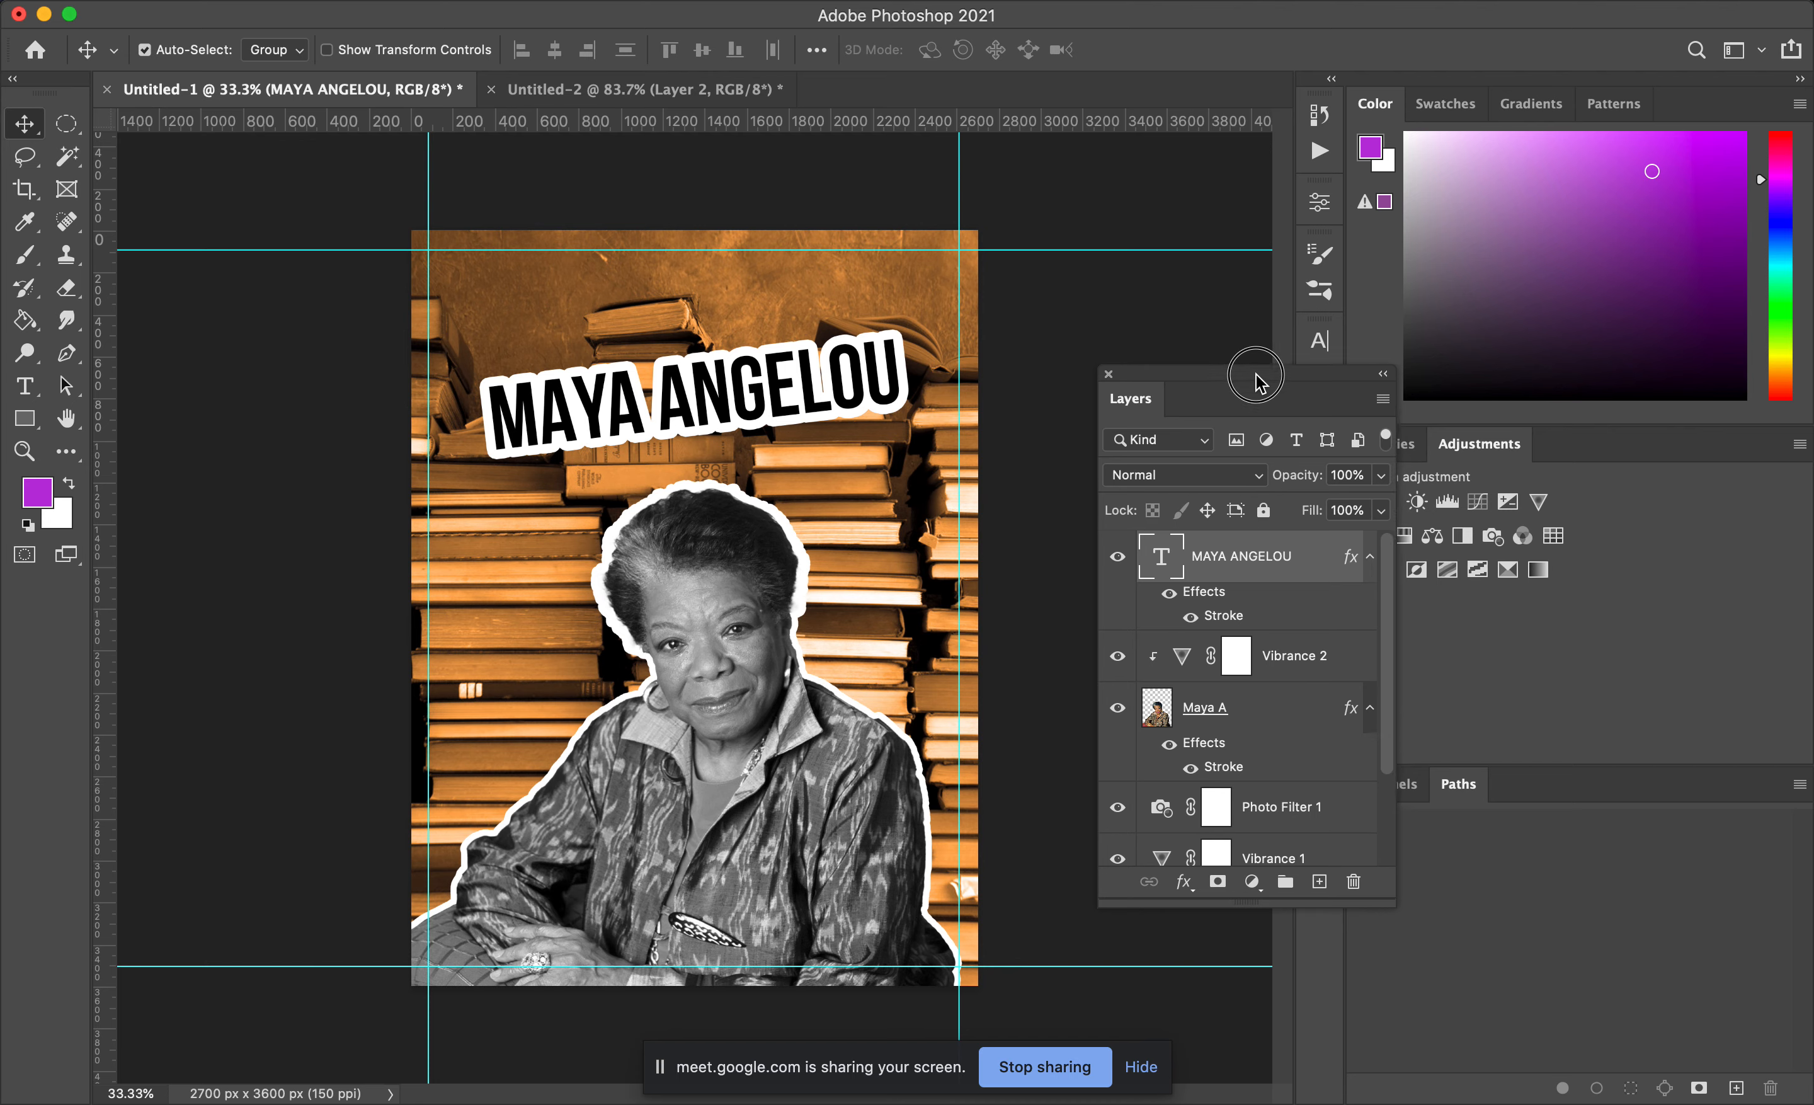
double_click(1162, 556)
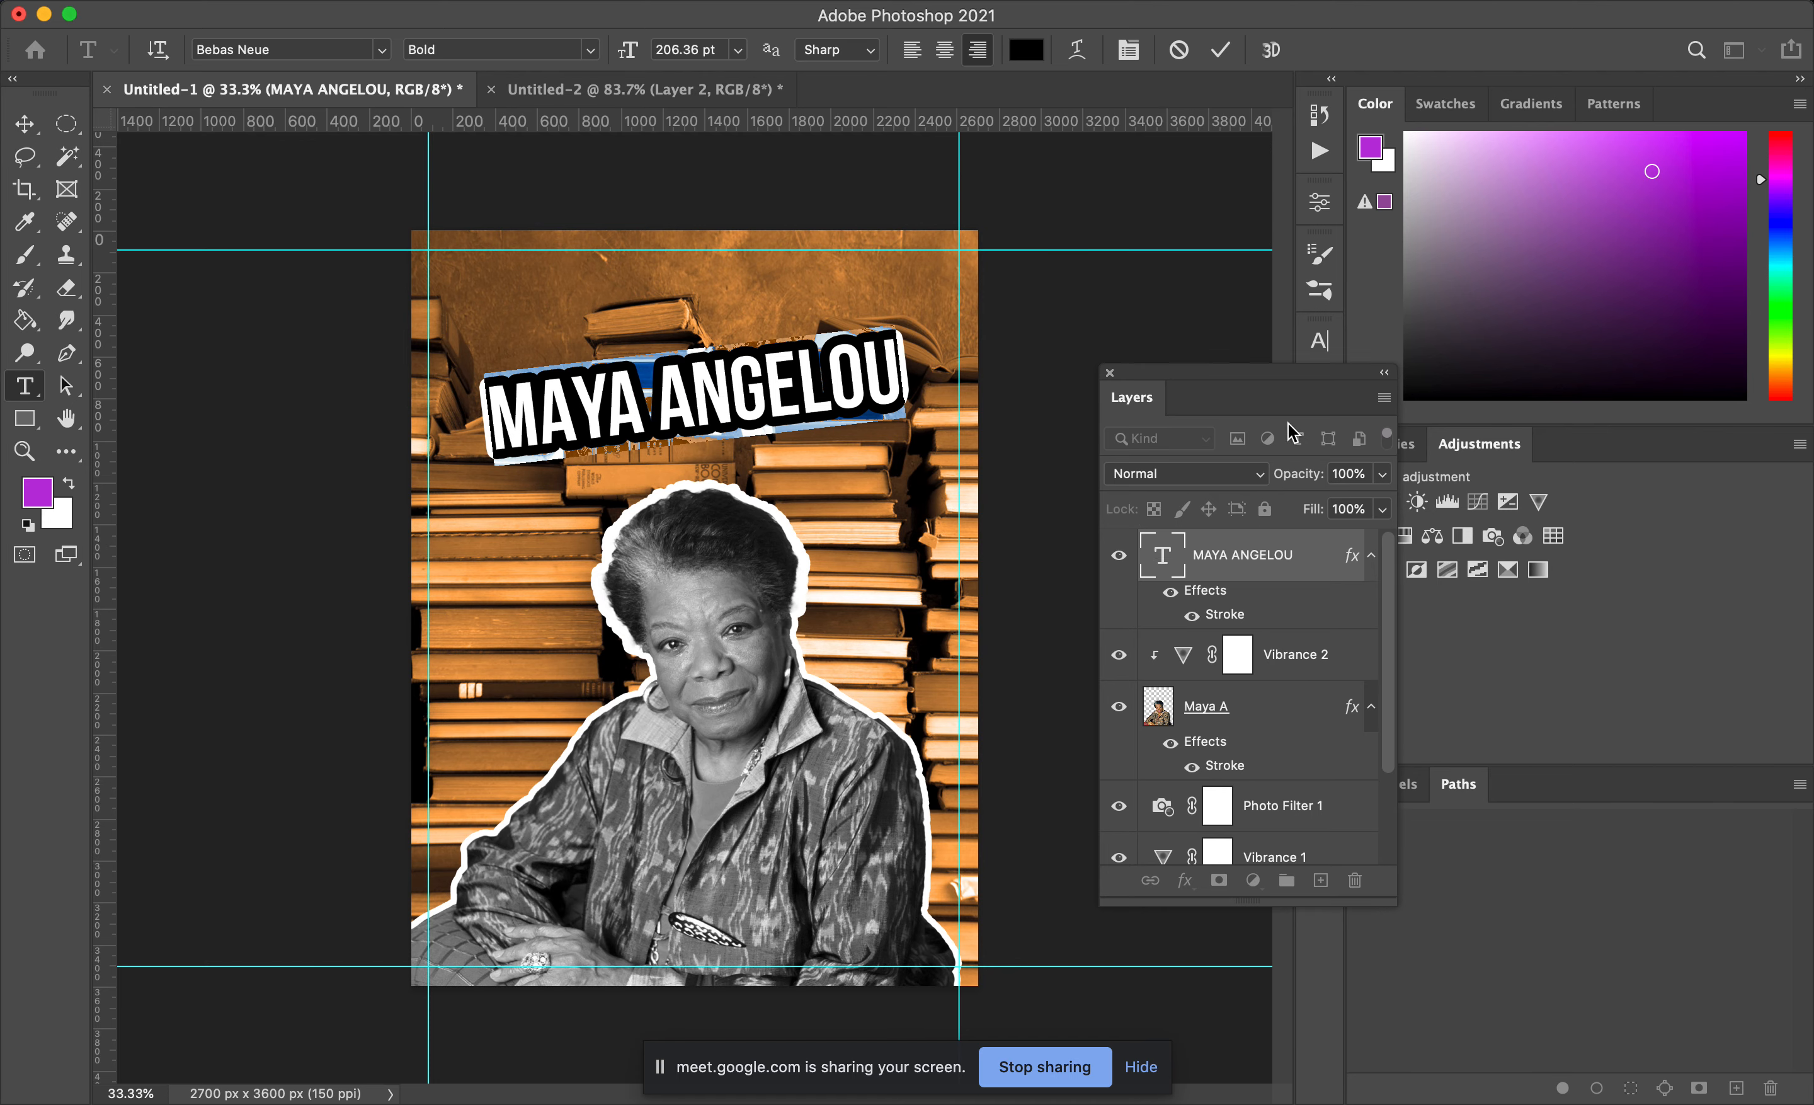
drag(1224, 377, 1465, 507)
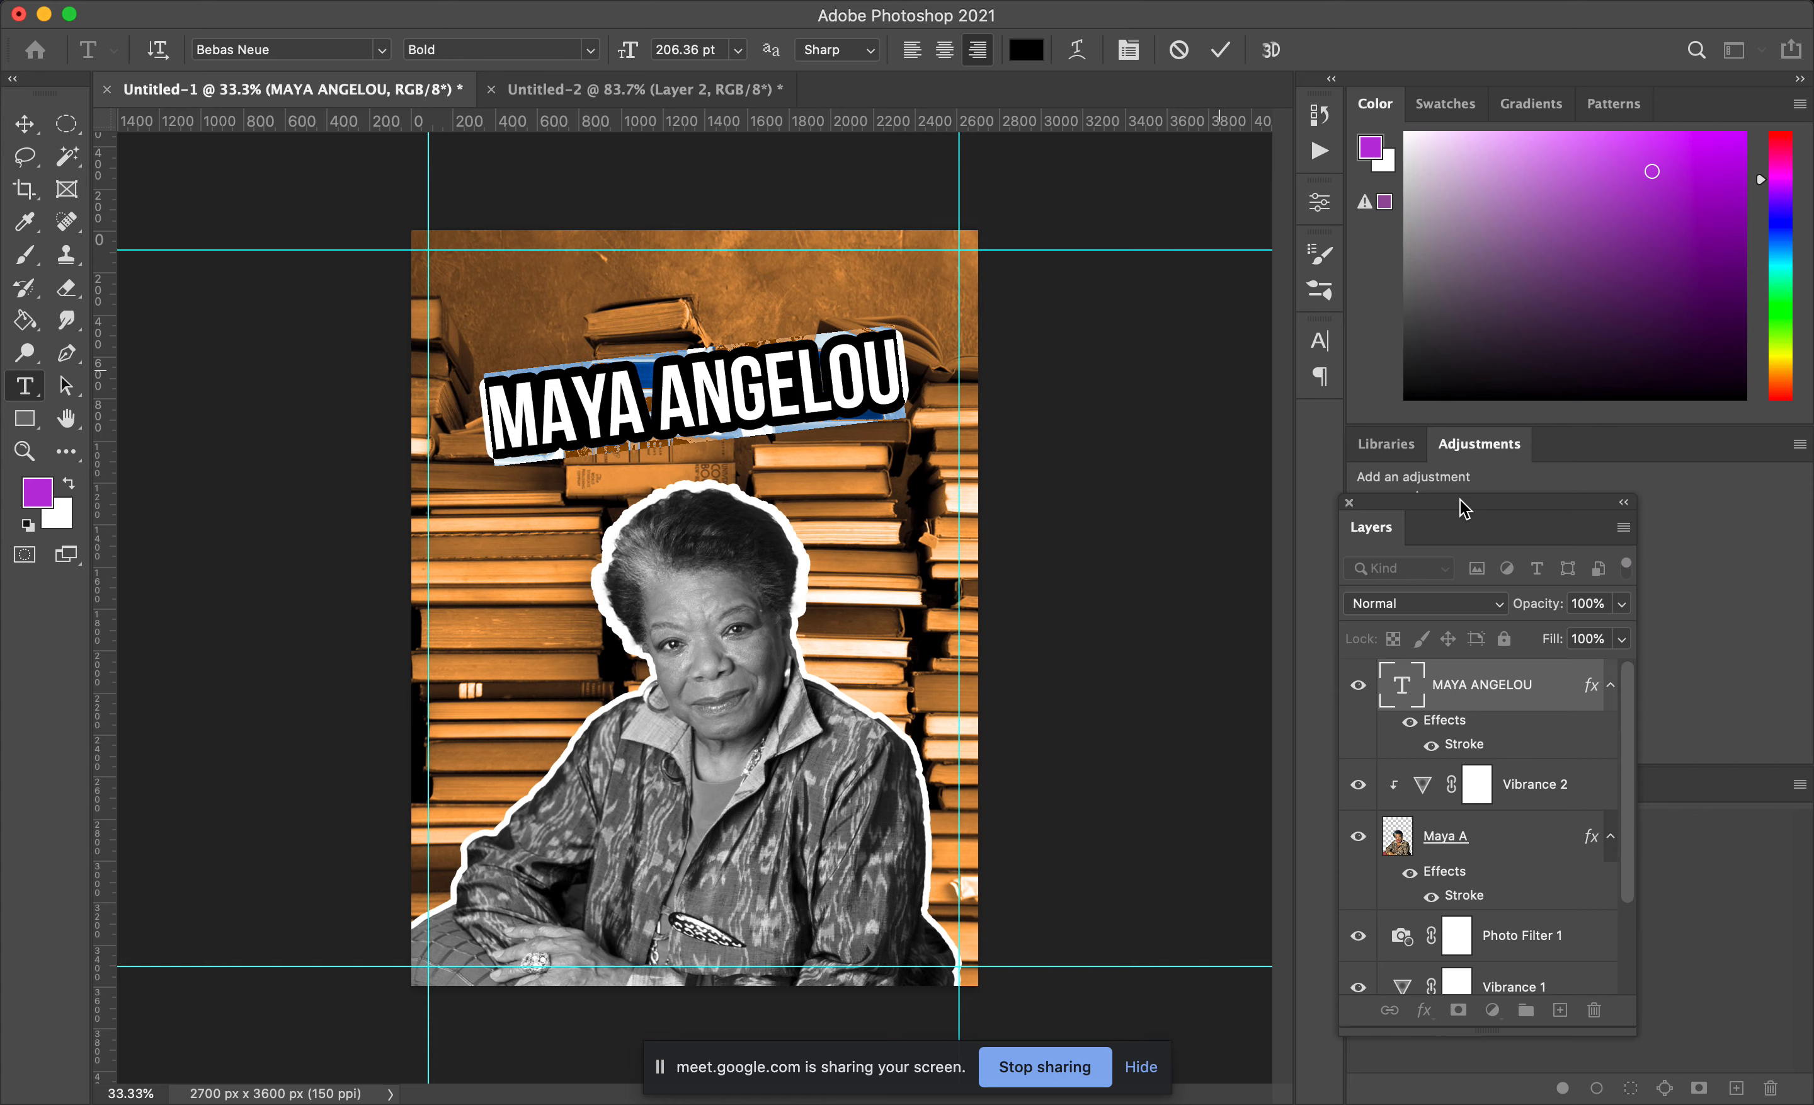
click(1320, 340)
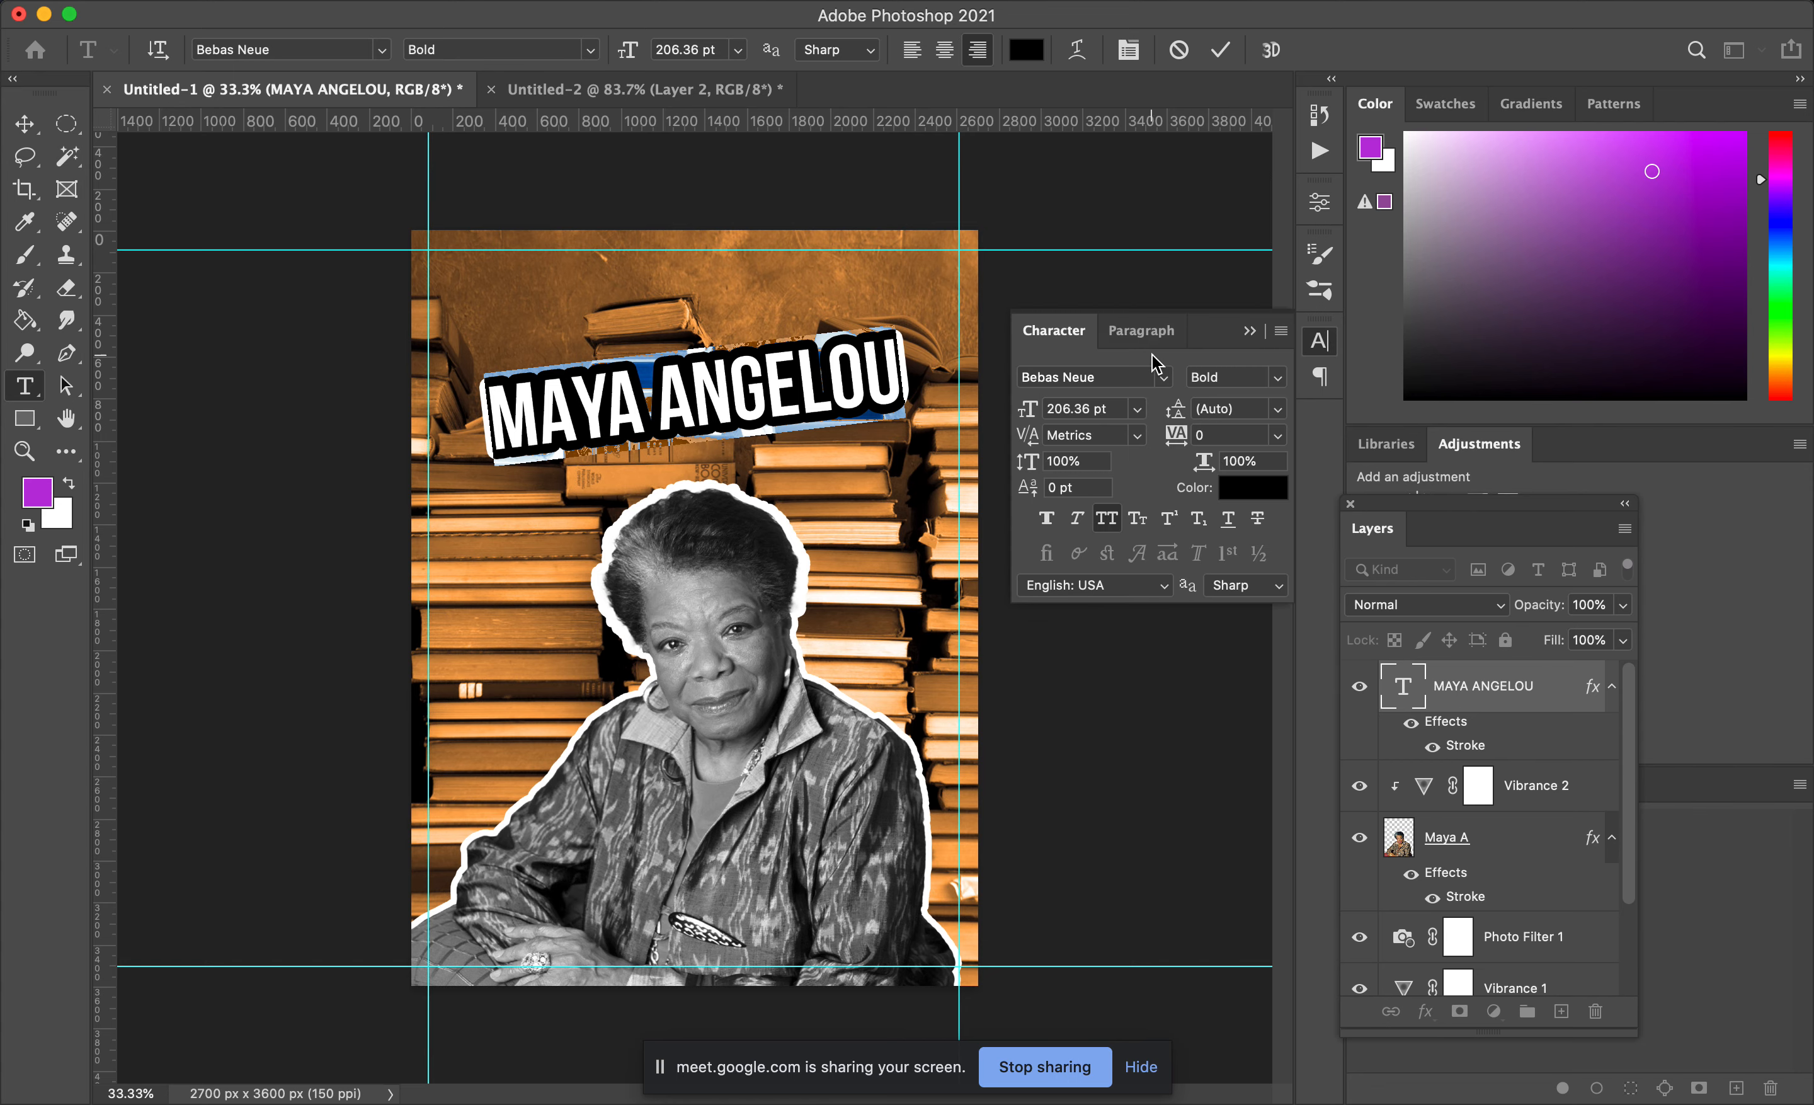
click(1162, 378)
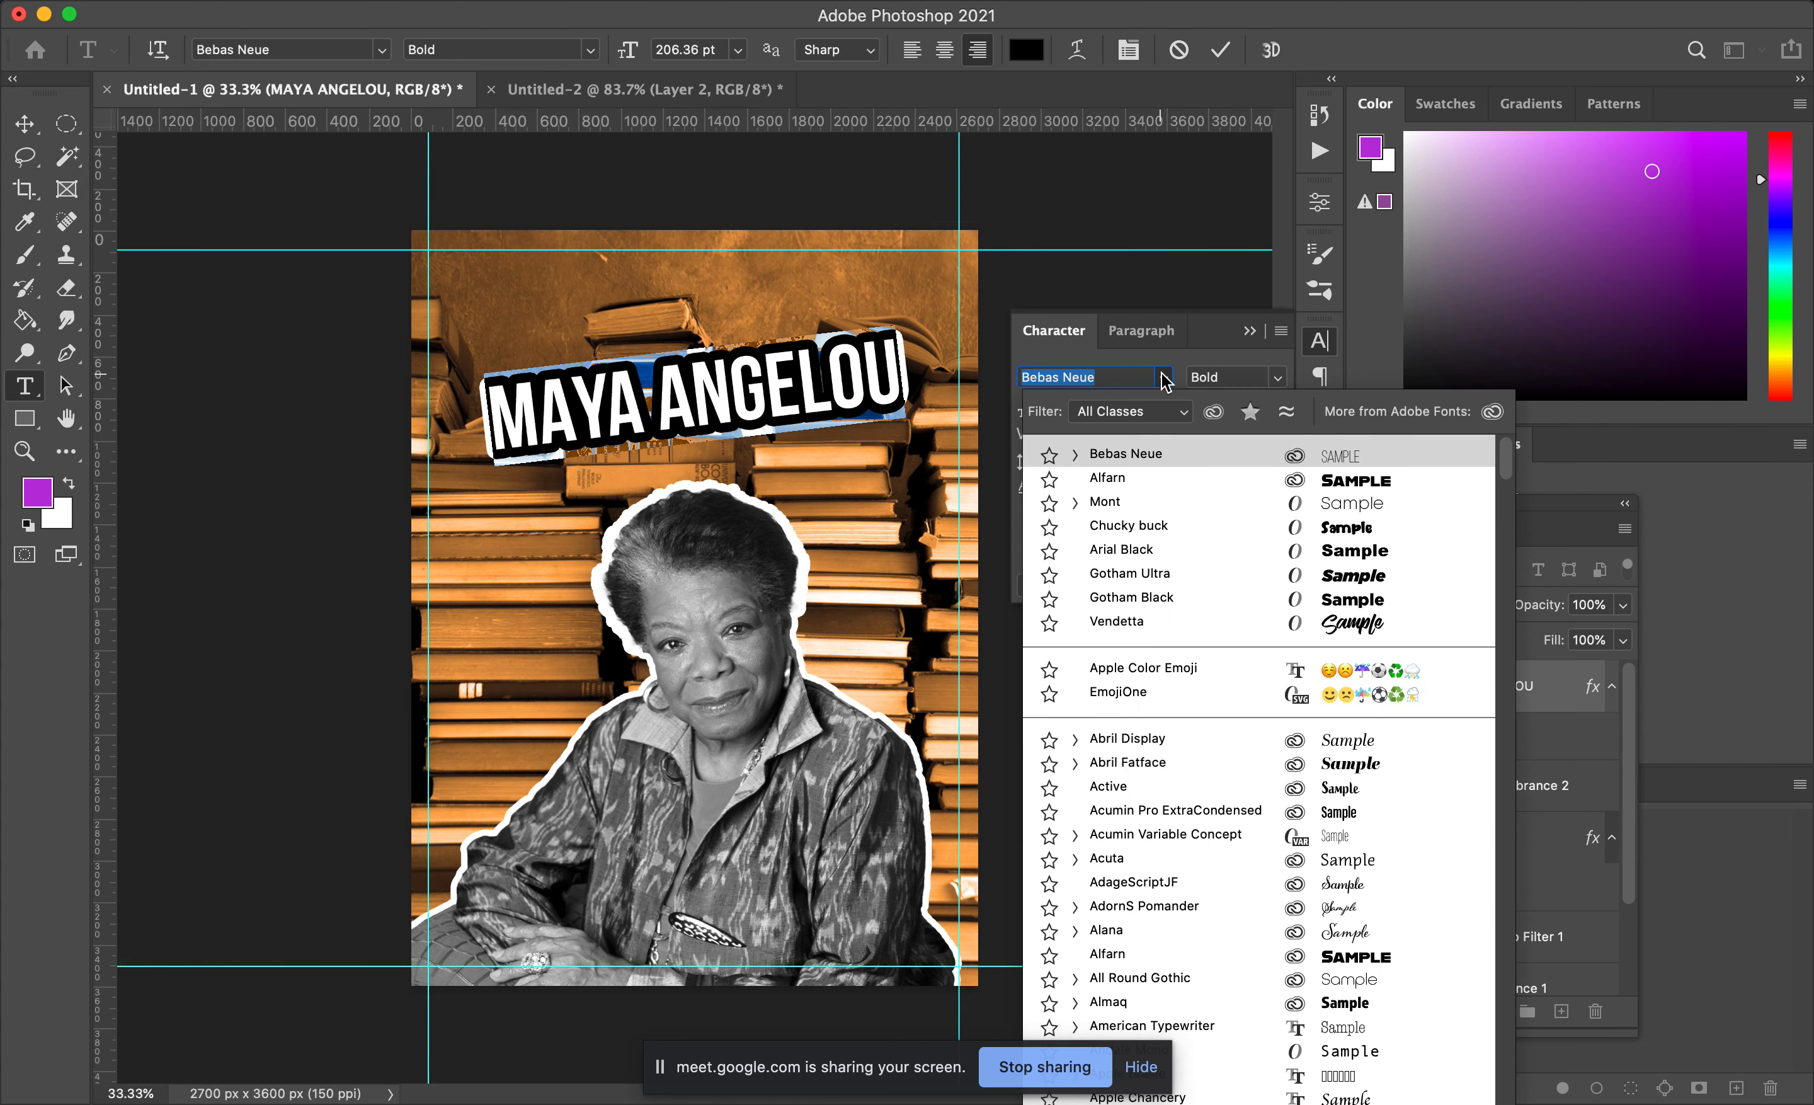
click(1173, 367)
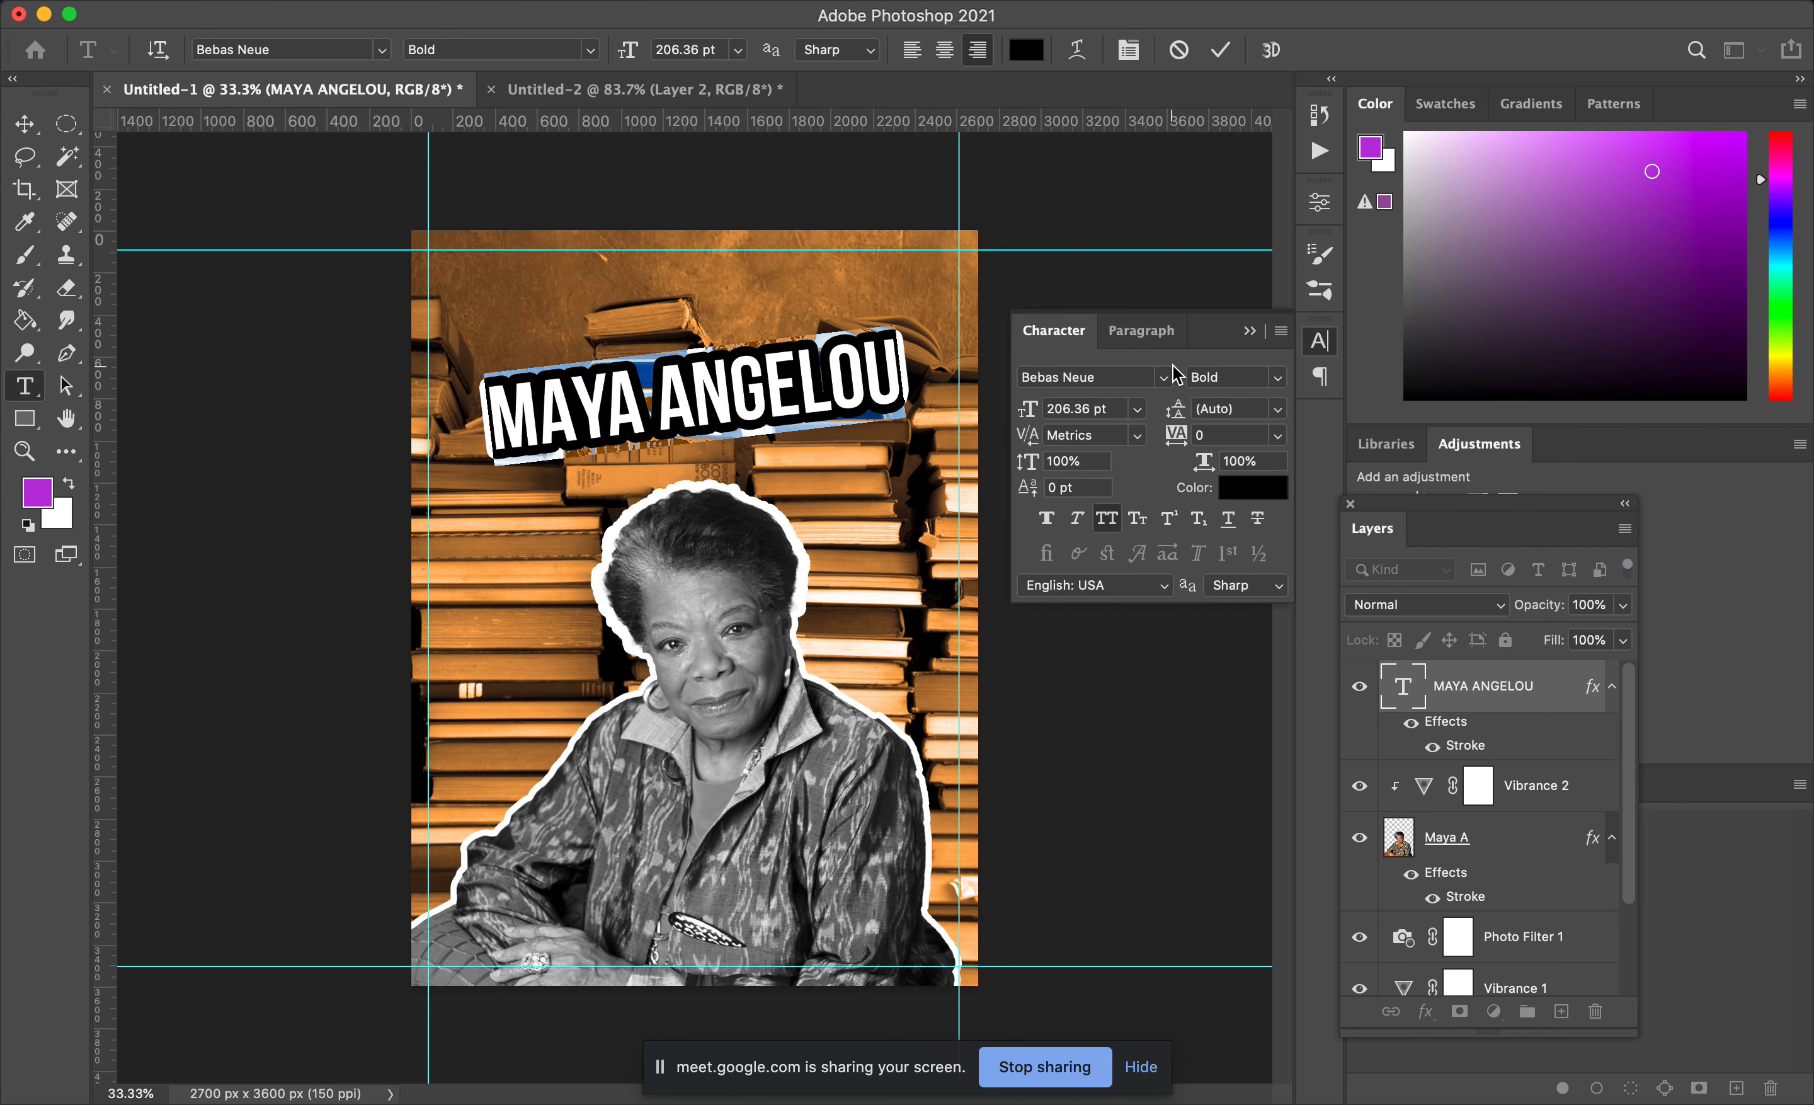
click(1249, 330)
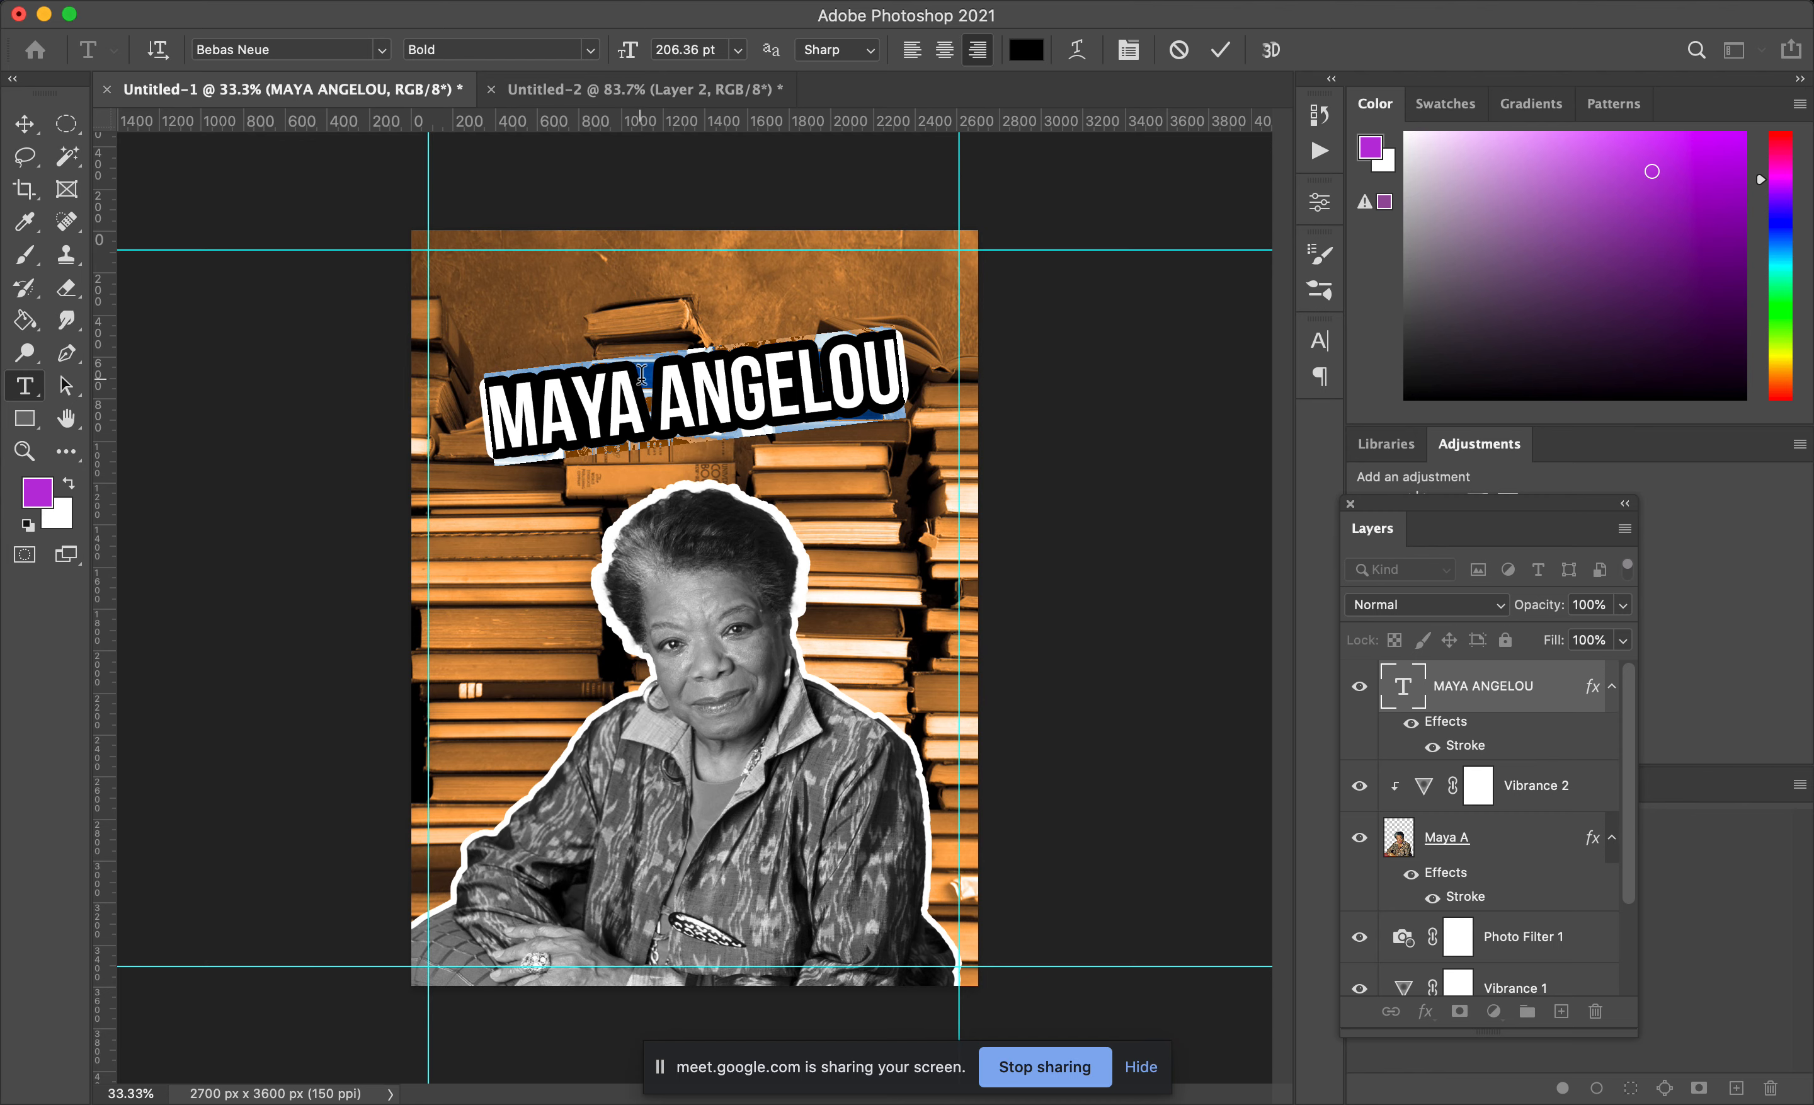
click(25, 126)
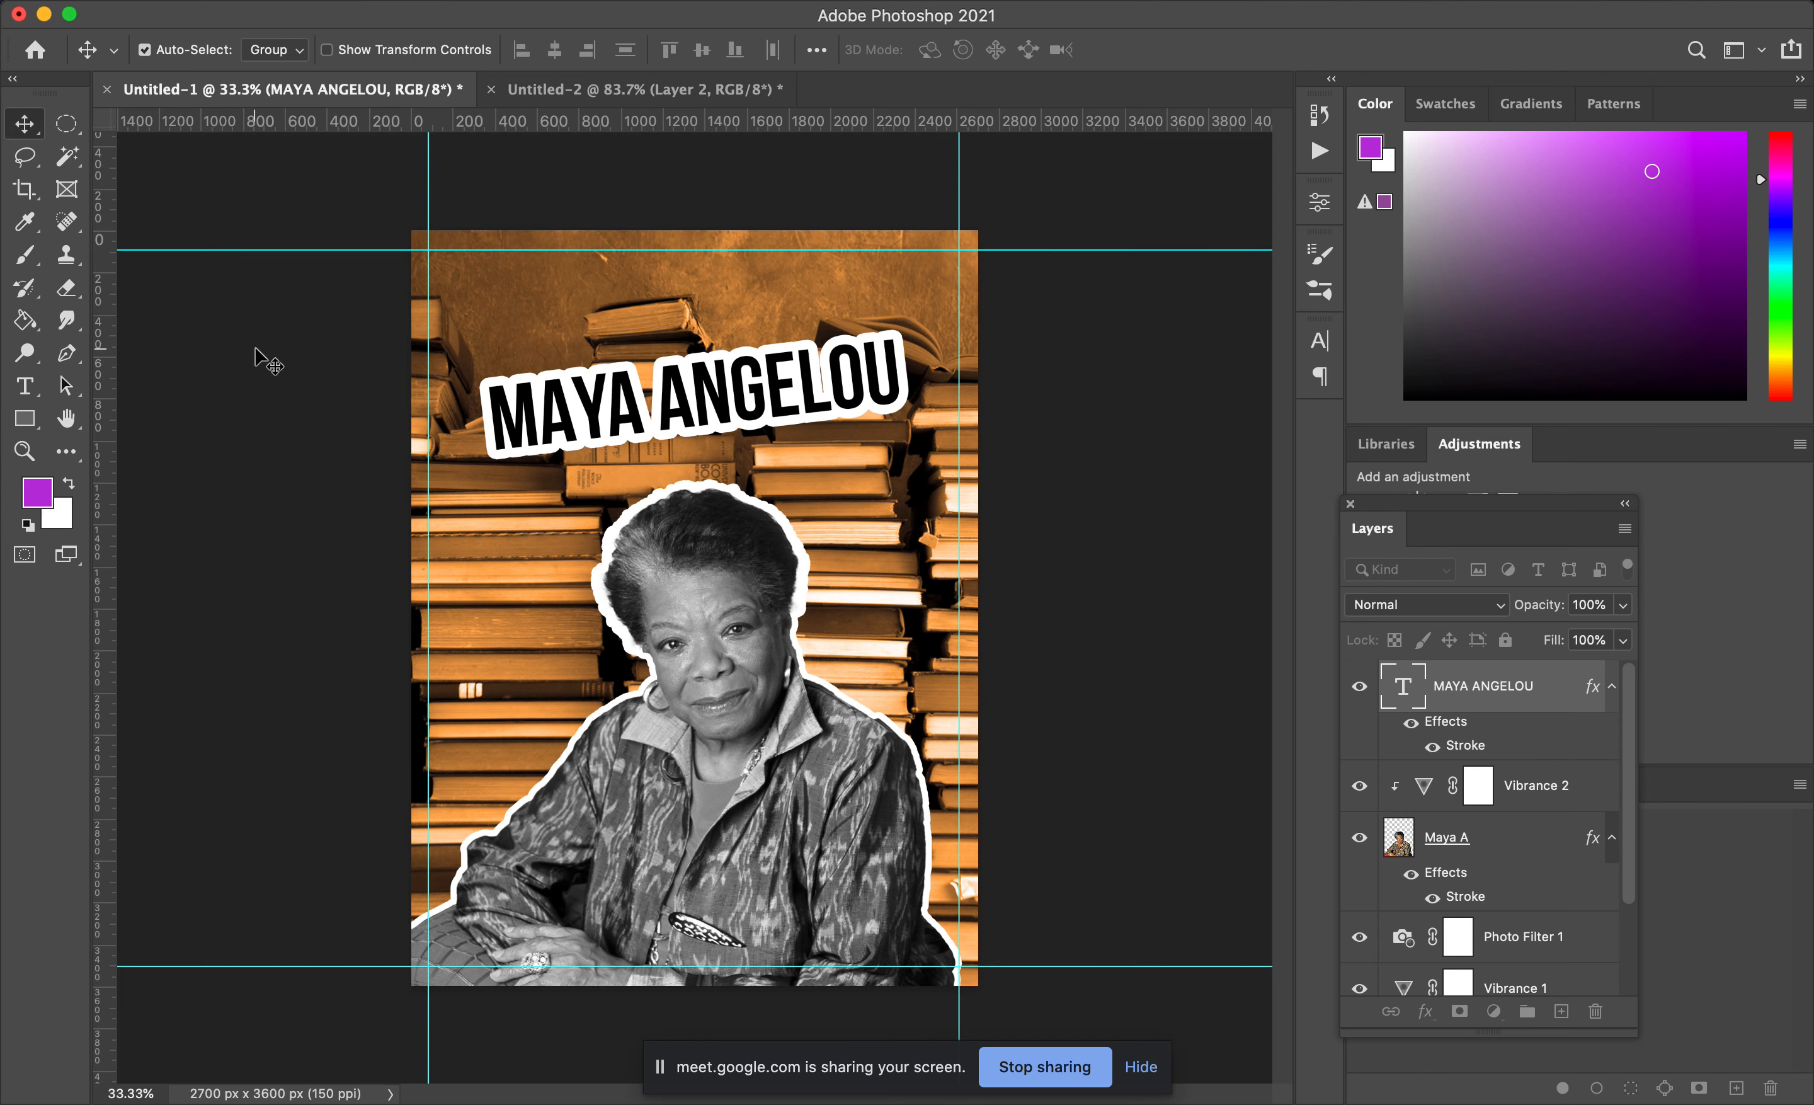
click(269, 362)
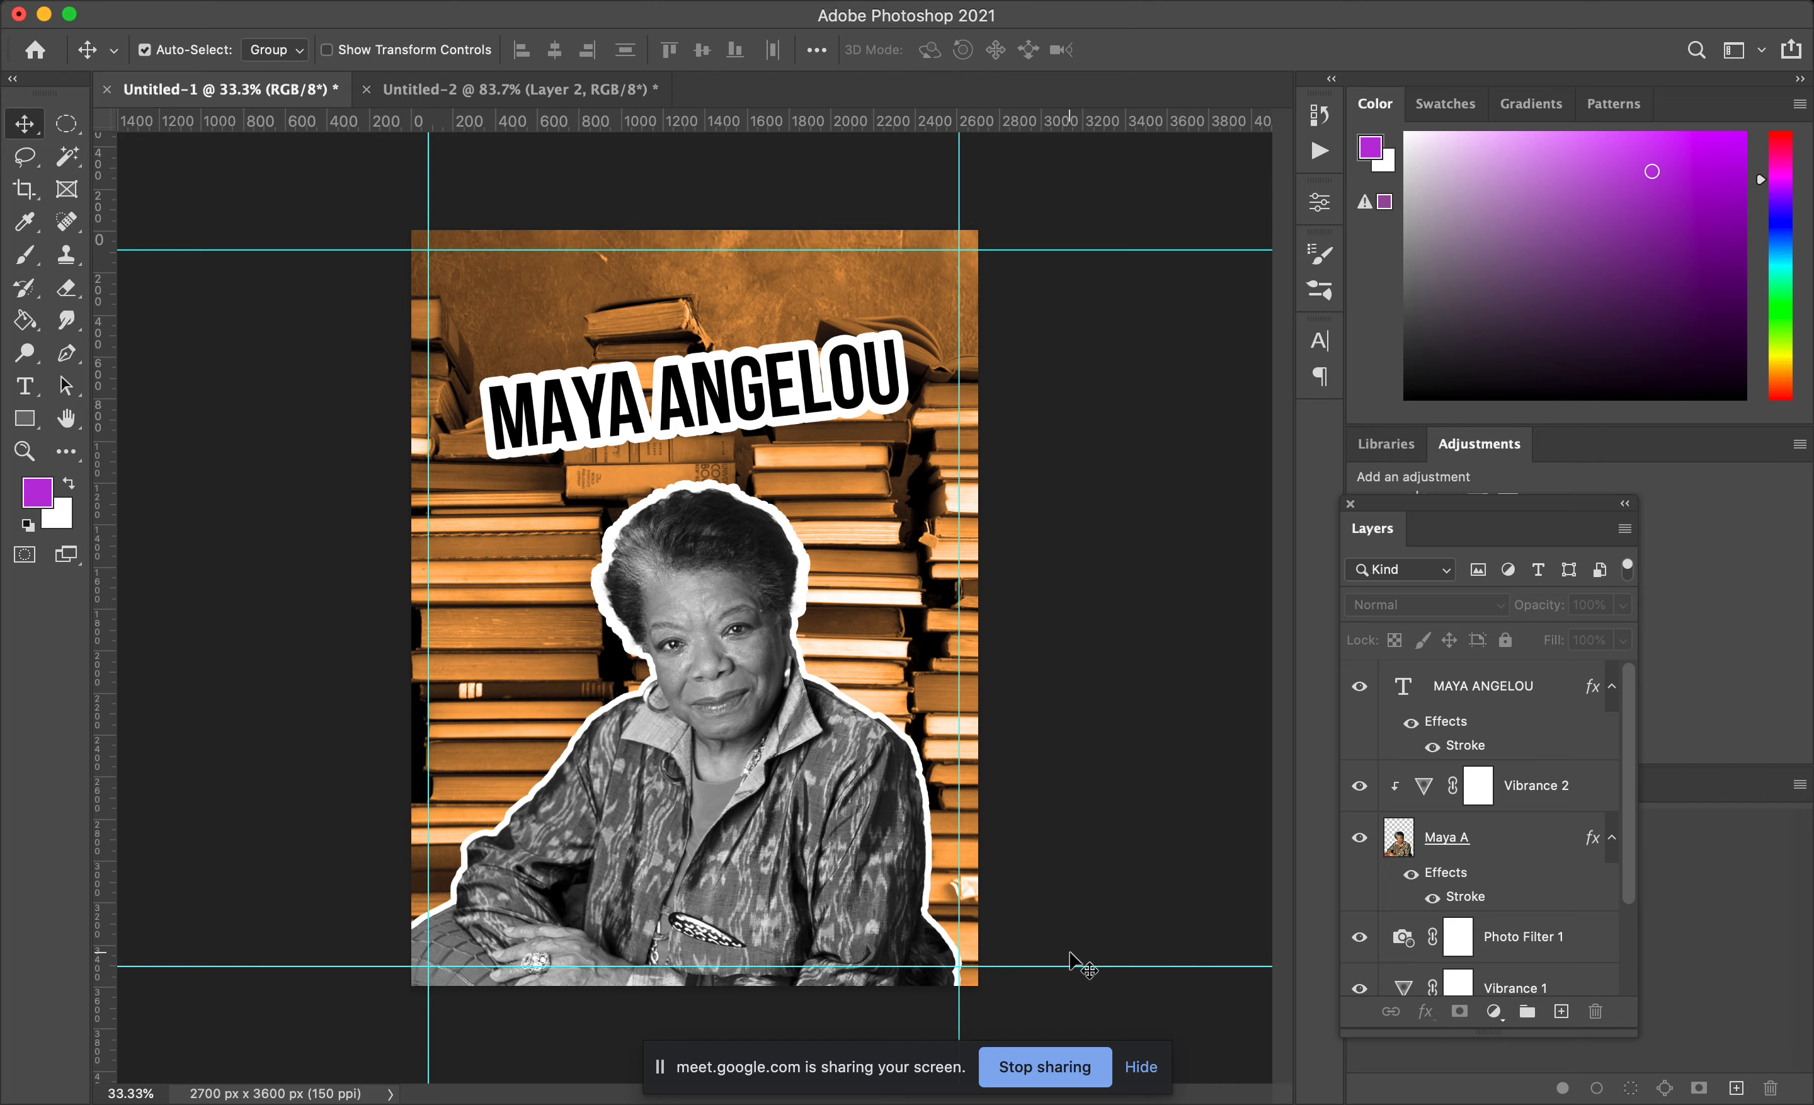
Step: Switch to the Google Meet call in Chrome to check the participants, and return to Photoshop
mouse_move(1072, 1101)
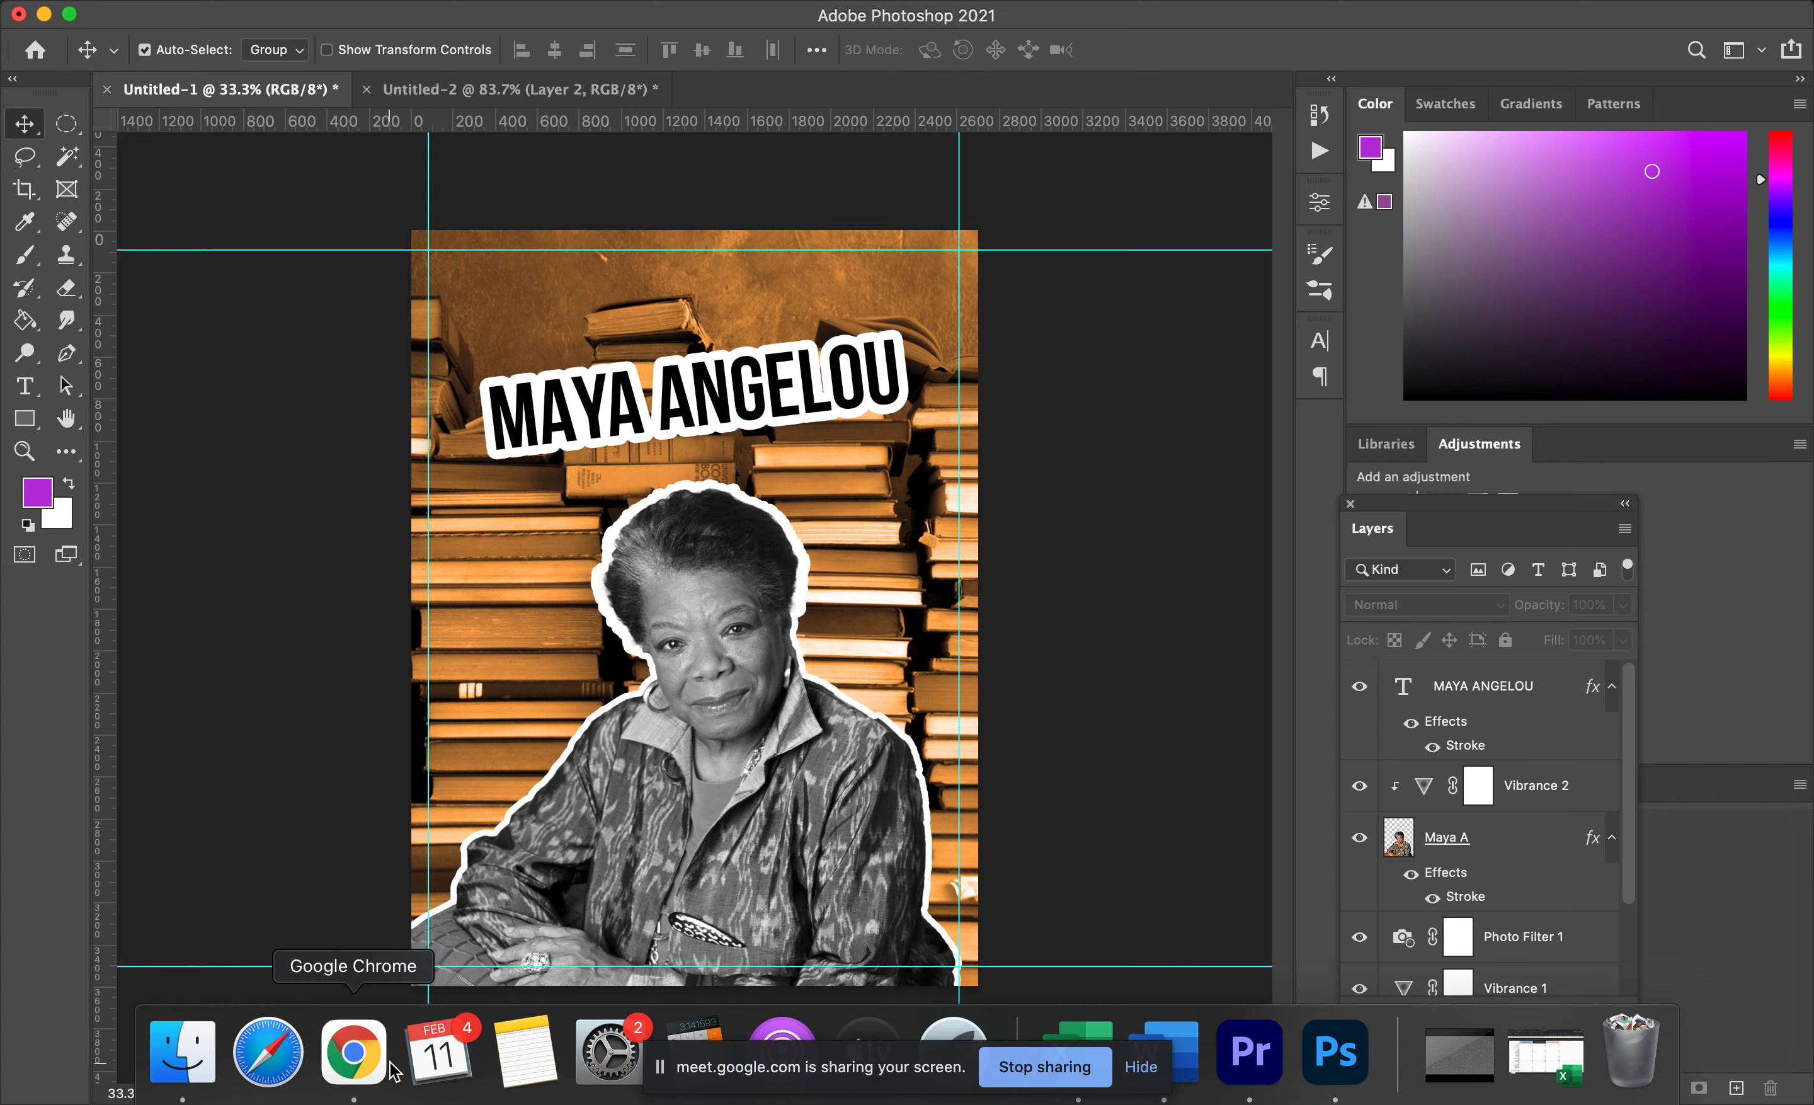
click(386, 1067)
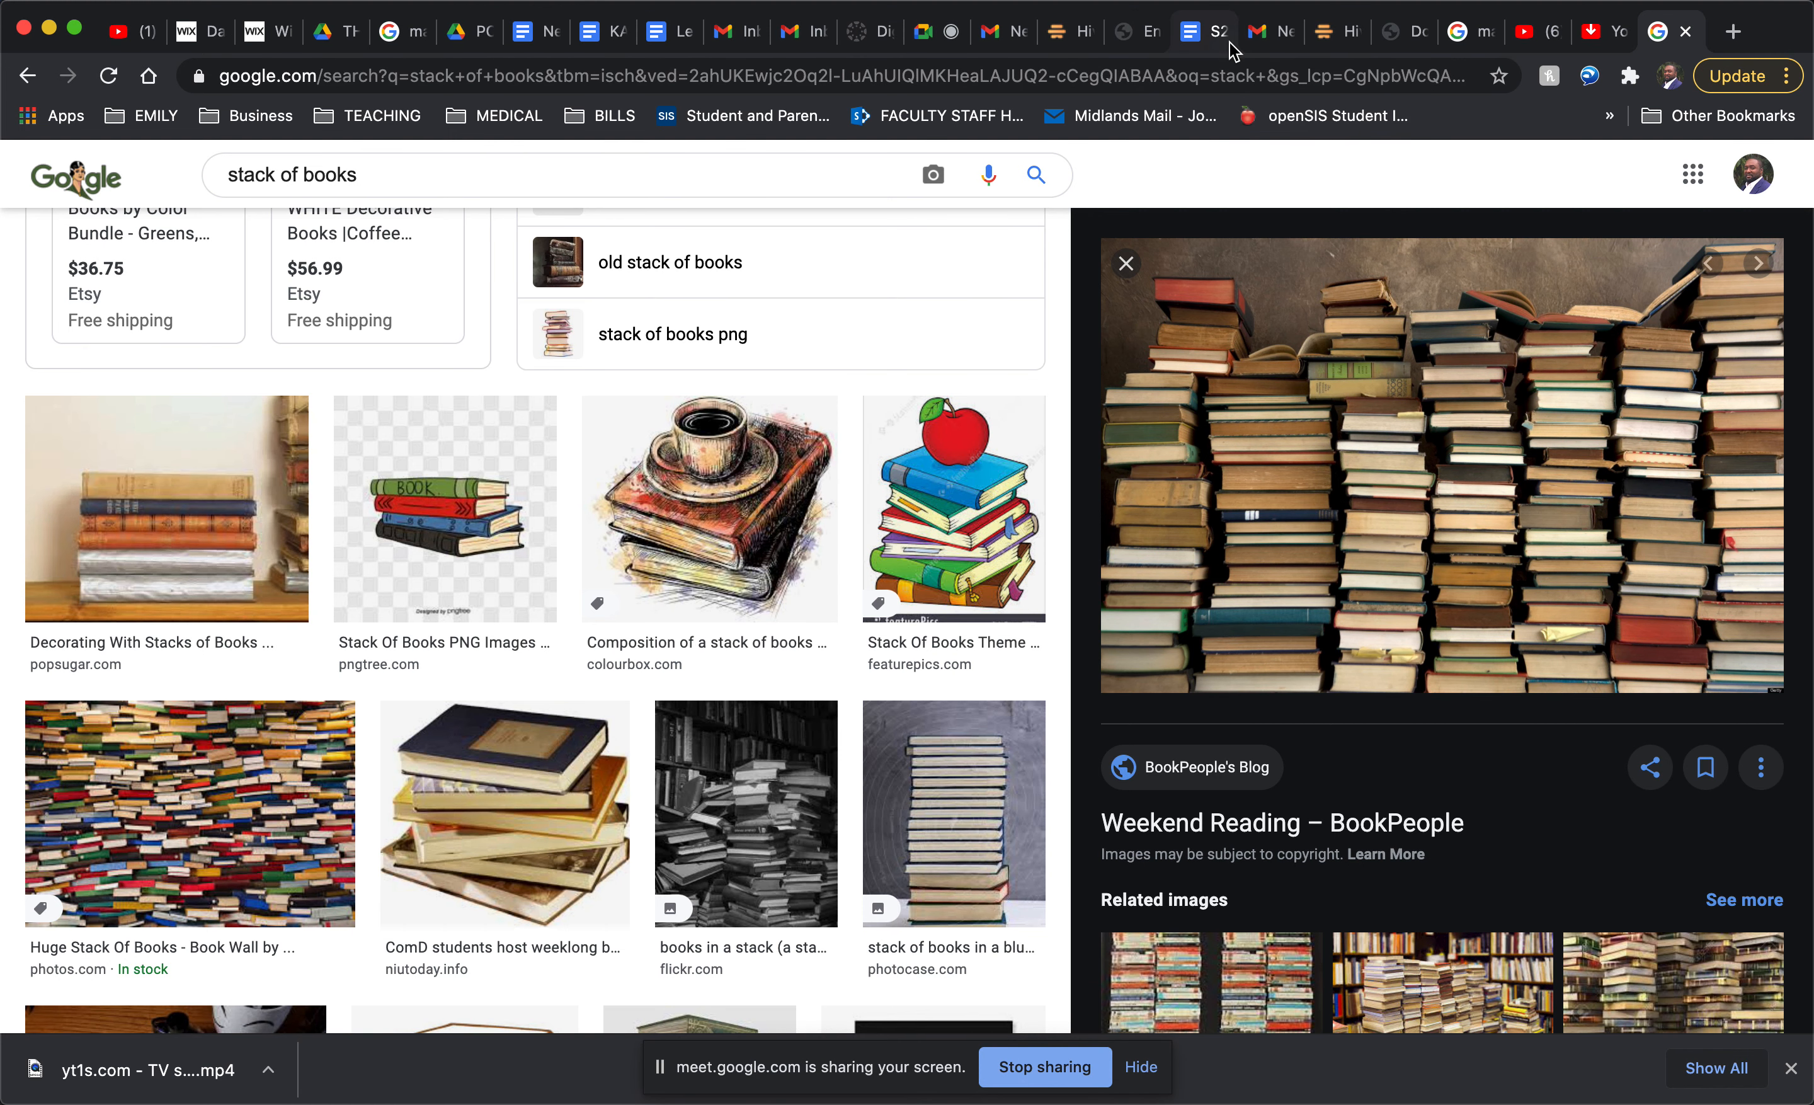
click(932, 33)
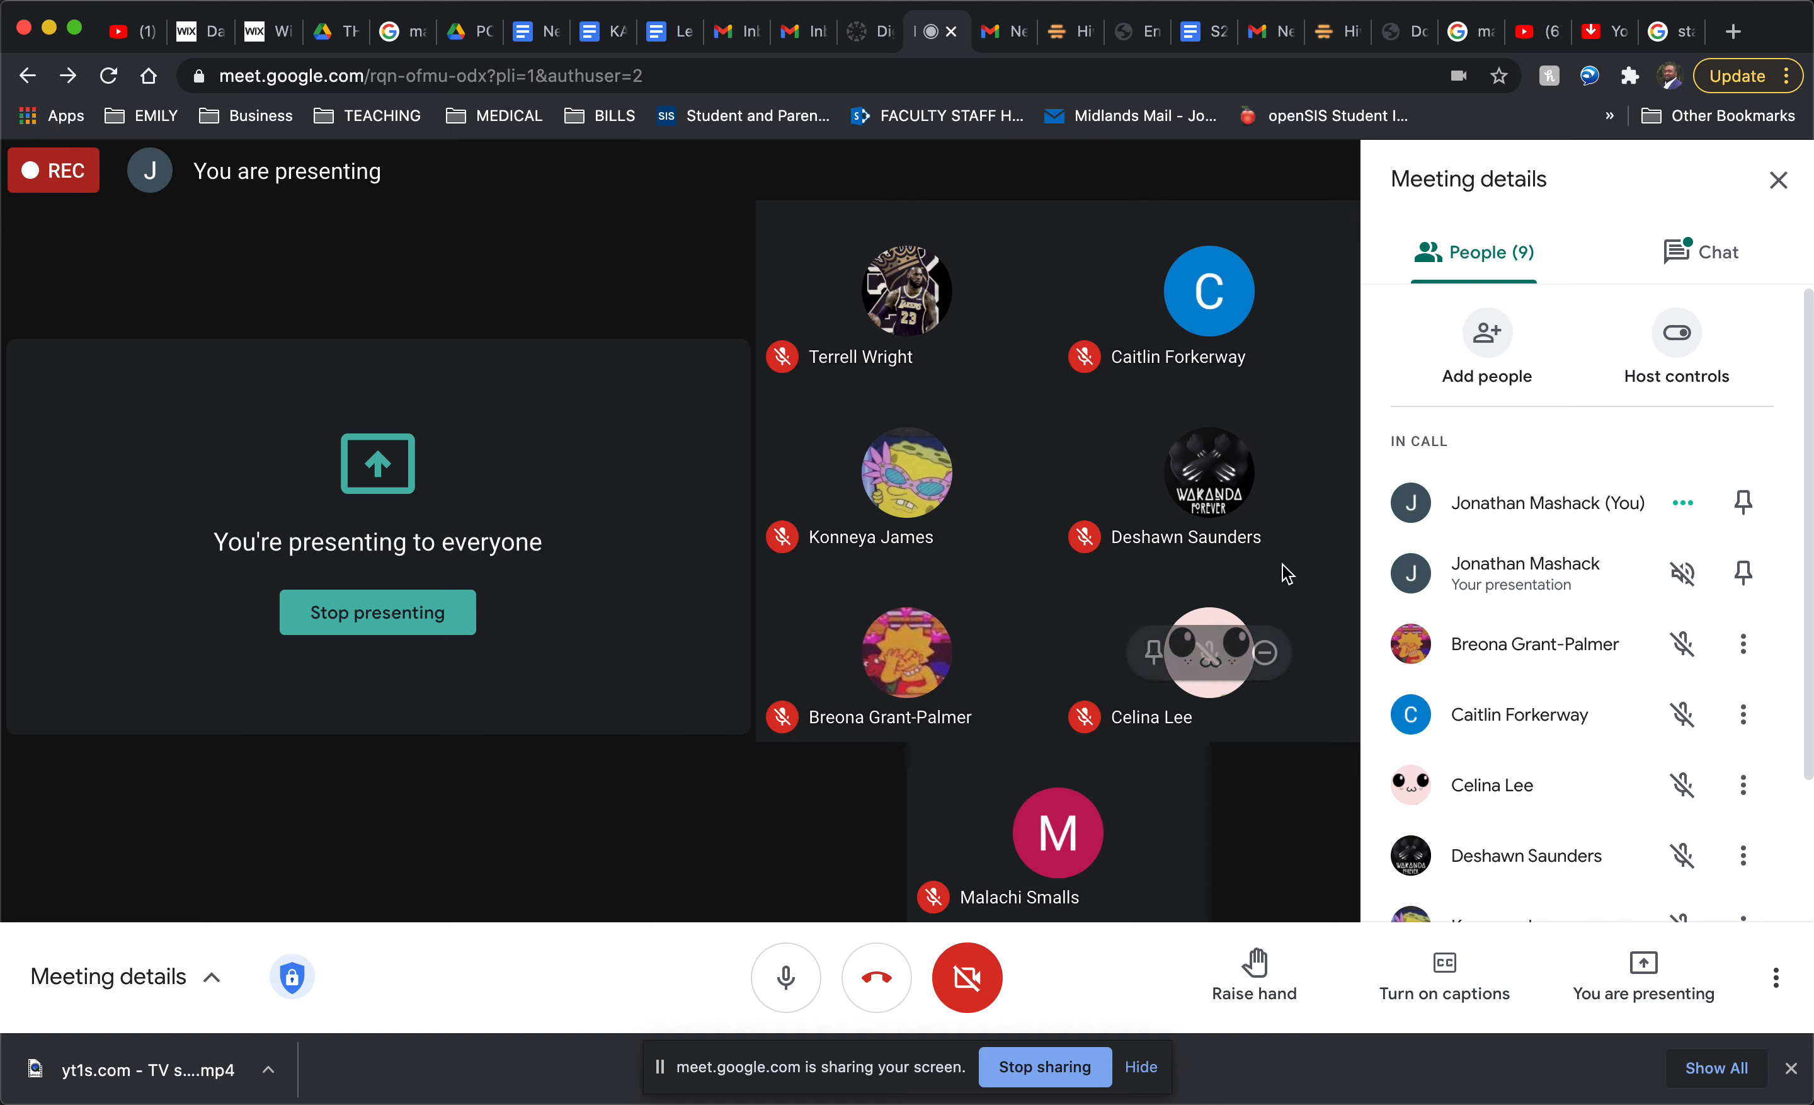
mouse_move(936, 1092)
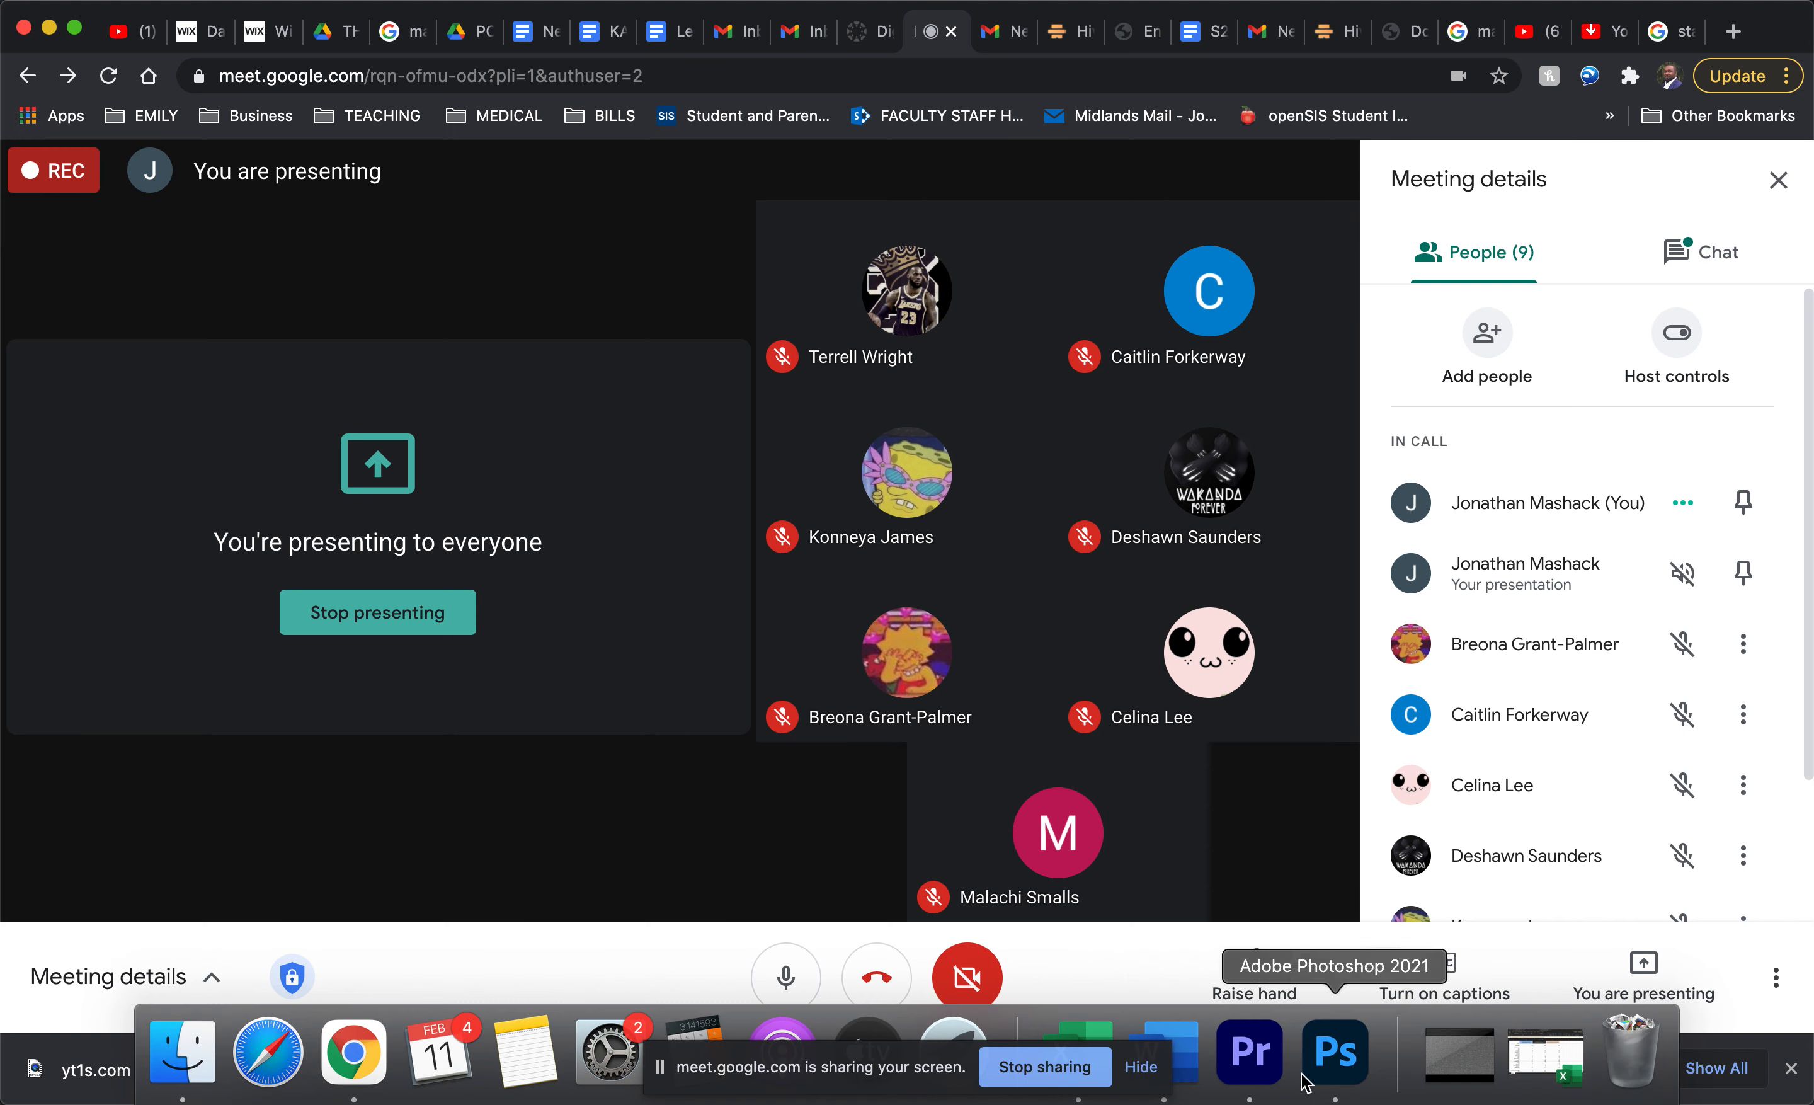
click(1337, 1053)
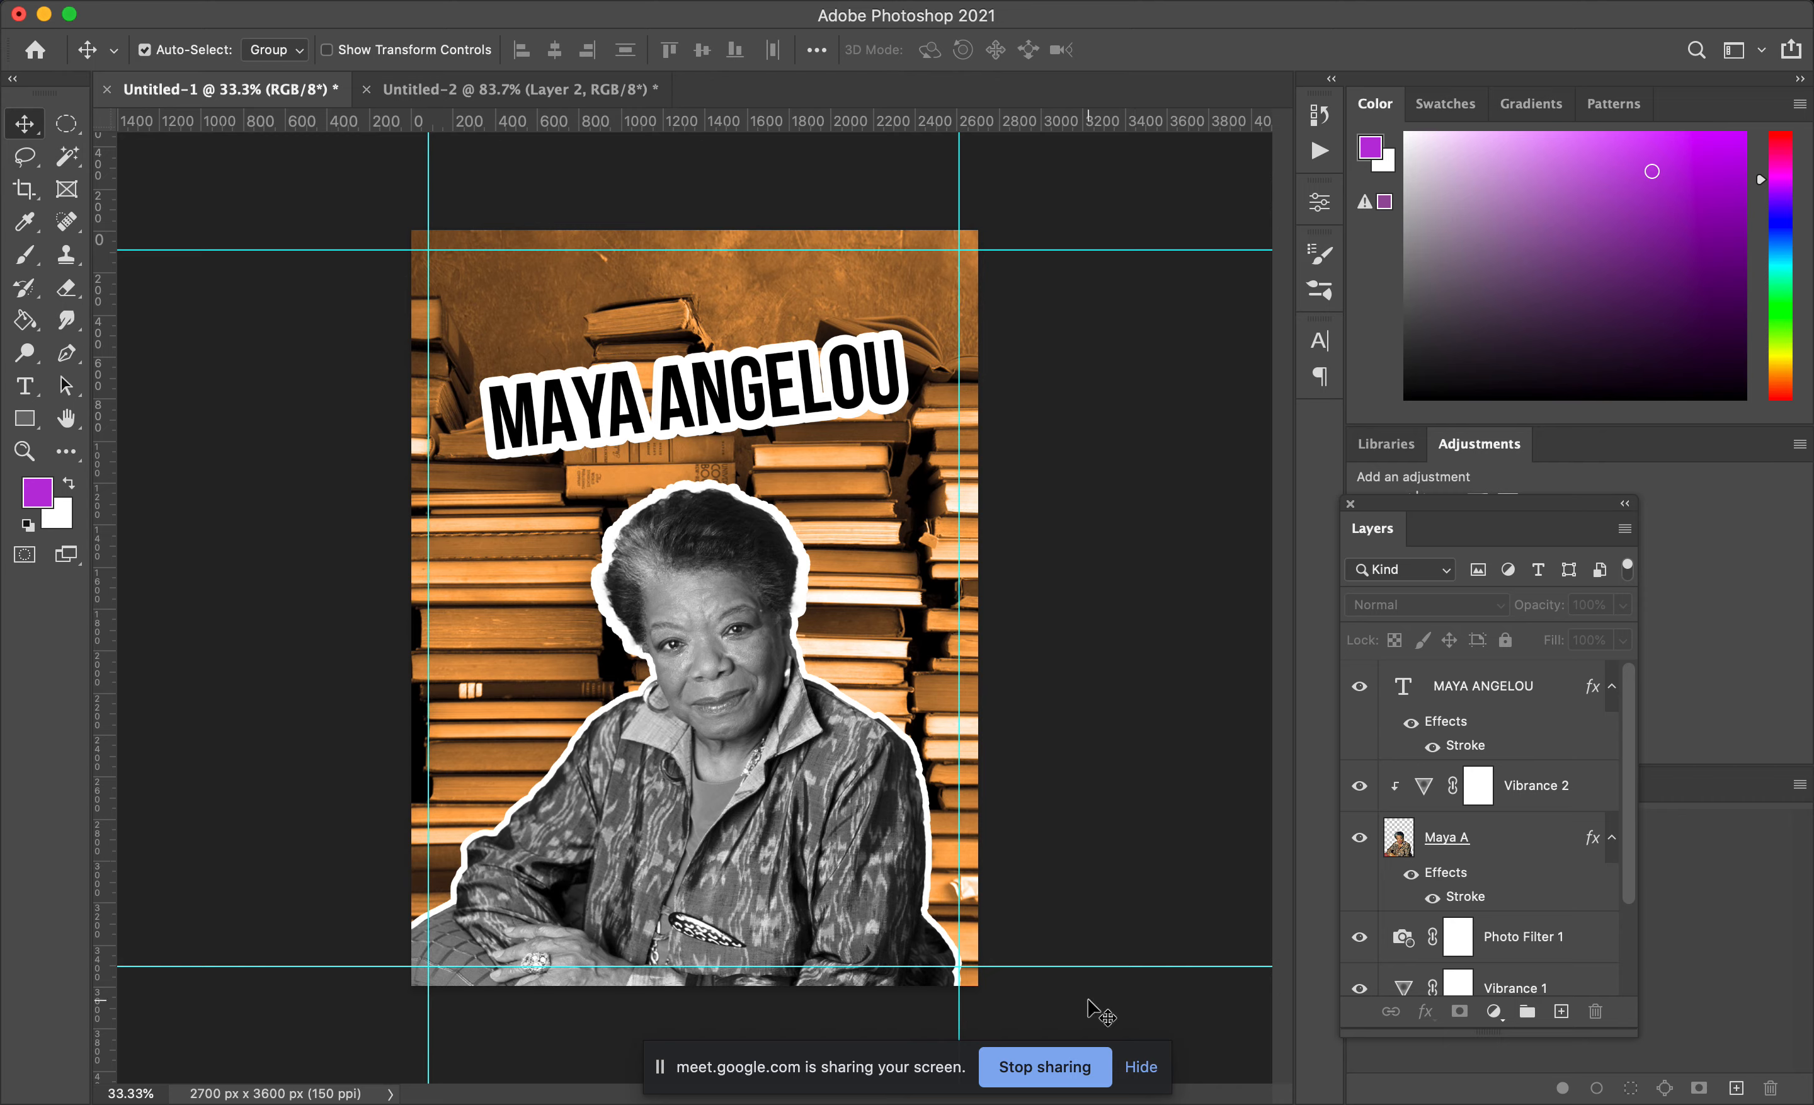
Step: Stop sharing the screen and turn on the camera in the Google Meet call
click(1047, 1072)
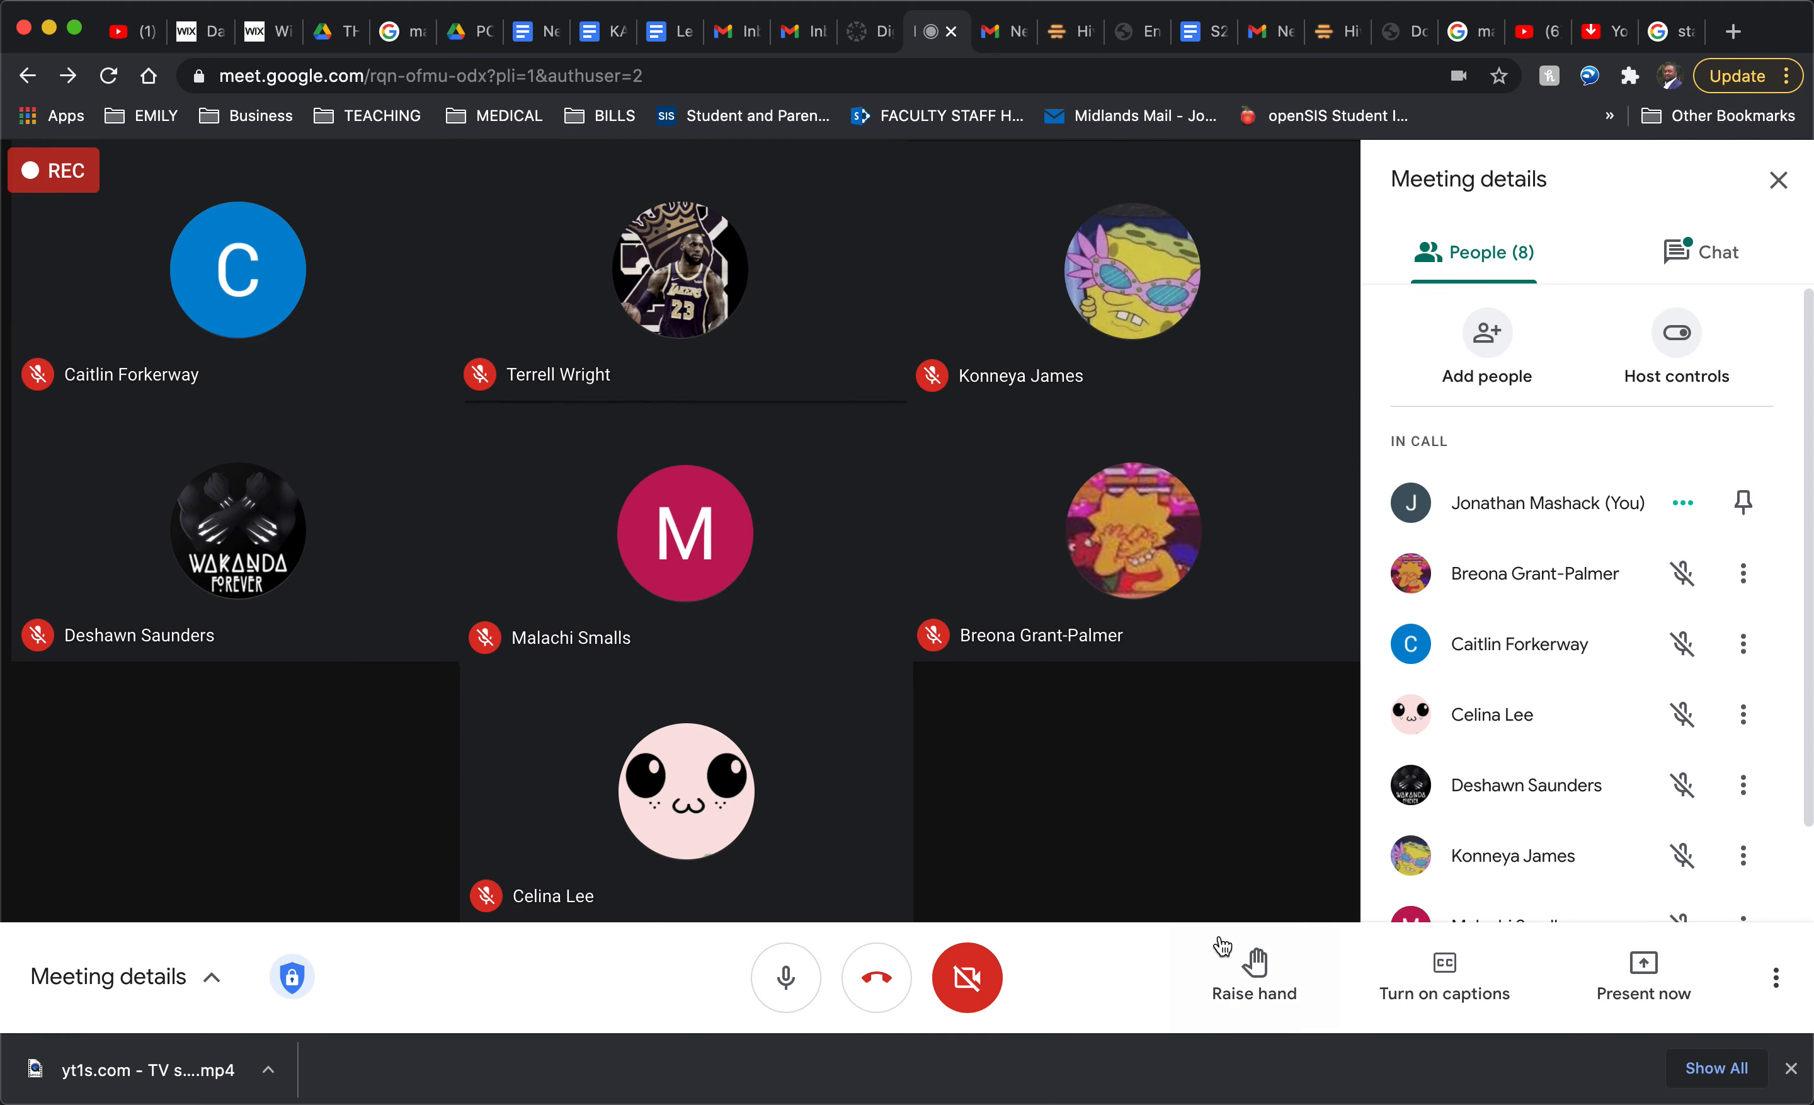
click(970, 970)
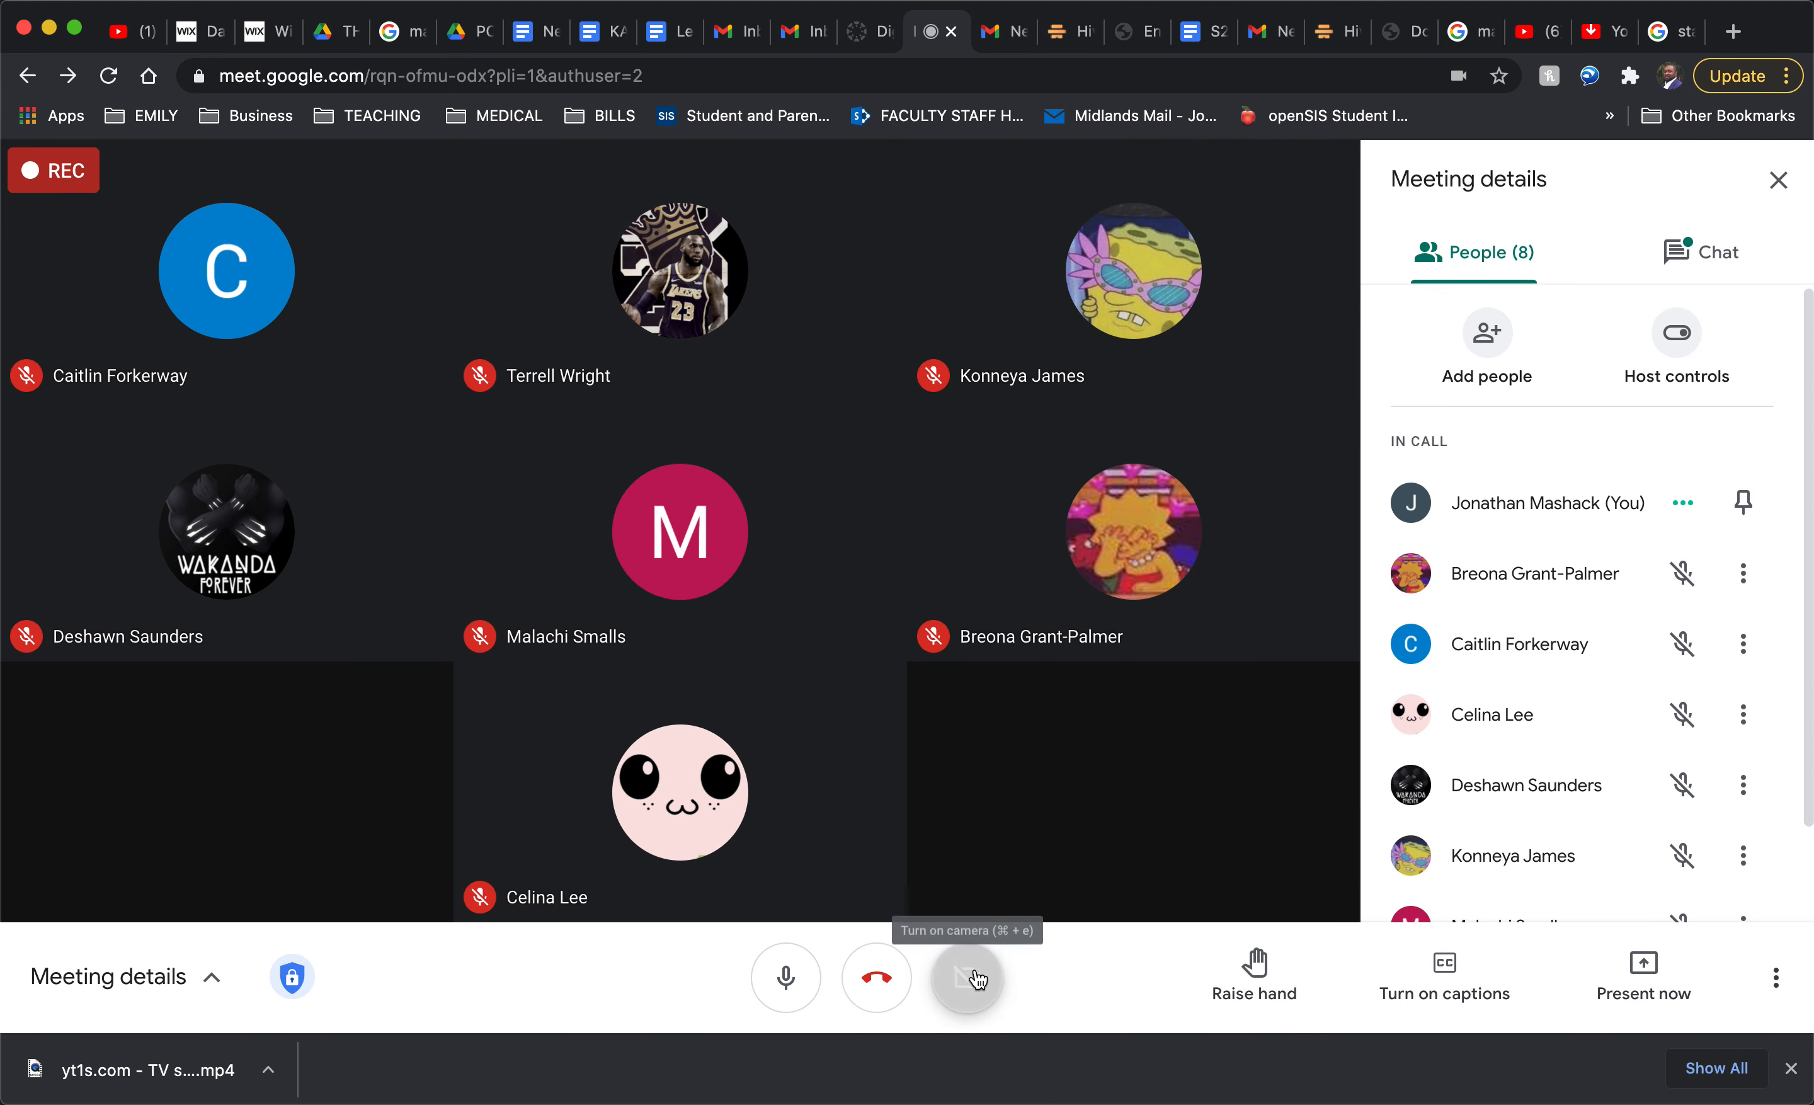